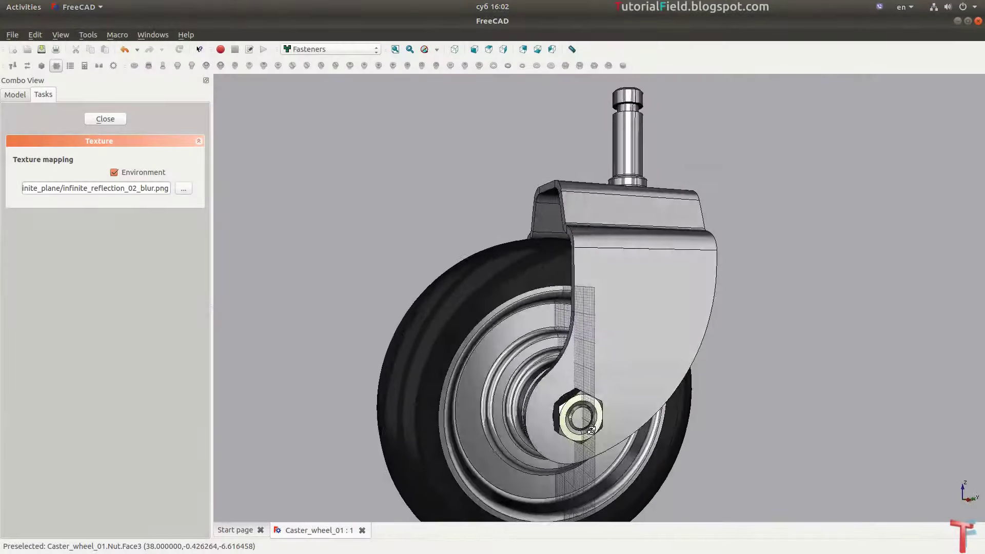
- Orbit and zoom the preview of the finished caster wheel model
{"action": "mouse_move", "coordinate": [592, 429]}
{"action": "middle_mouse_down"}
{"action": "mouse_move", "coordinate": [603, 386]}
{"action": "mouse_move", "coordinate": [690, 346]}
{"action": "mouse_move", "coordinate": [653, 346]}
{"action": "mouse_move", "coordinate": [824, 330]}
{"action": "mouse_move", "coordinate": [752, 337]}
{"action": "mouse_move", "coordinate": [581, 381]}
{"action": "mouse_move", "coordinate": [751, 325]}
{"action": "mouse_move", "coordinate": [717, 307]}
{"action": "mouse_move", "coordinate": [631, 330]}
{"action": "mouse_move", "coordinate": [560, 326]}
{"action": "mouse_move", "coordinate": [527, 341]}
{"action": "mouse_move", "coordinate": [539, 333]}
{"action": "mouse_move", "coordinate": [694, 347]}
{"action": "mouse_move", "coordinate": [837, 268]}
{"action": "mouse_move", "coordinate": [795, 265]}
{"action": "mouse_move", "coordinate": [653, 297]}
{"action": "middle_mouse_up"}
{"action": "scroll", "coordinate": [580, 381], "scroll_direction": "up", "scroll_amount": 5}
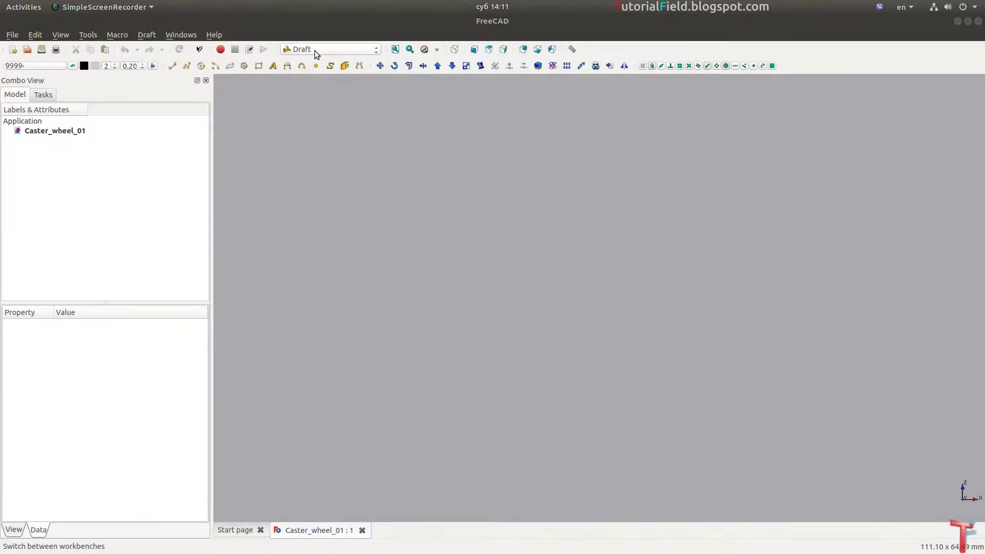
- Switch to Part Design and start a new sketch on the YZ plane
{"action": "left_click", "coordinate": [315, 50]}
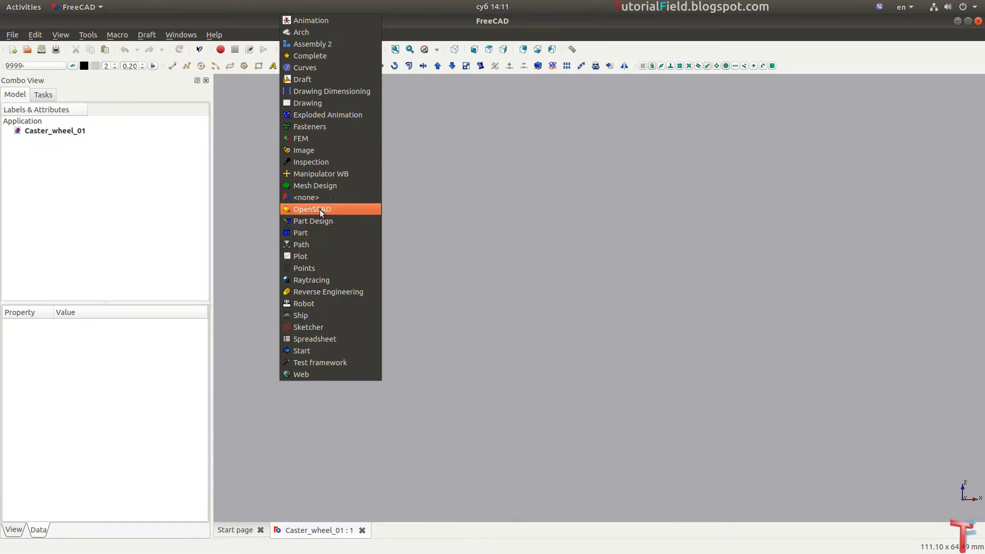
{"action": "left_click", "coordinate": [315, 220]}
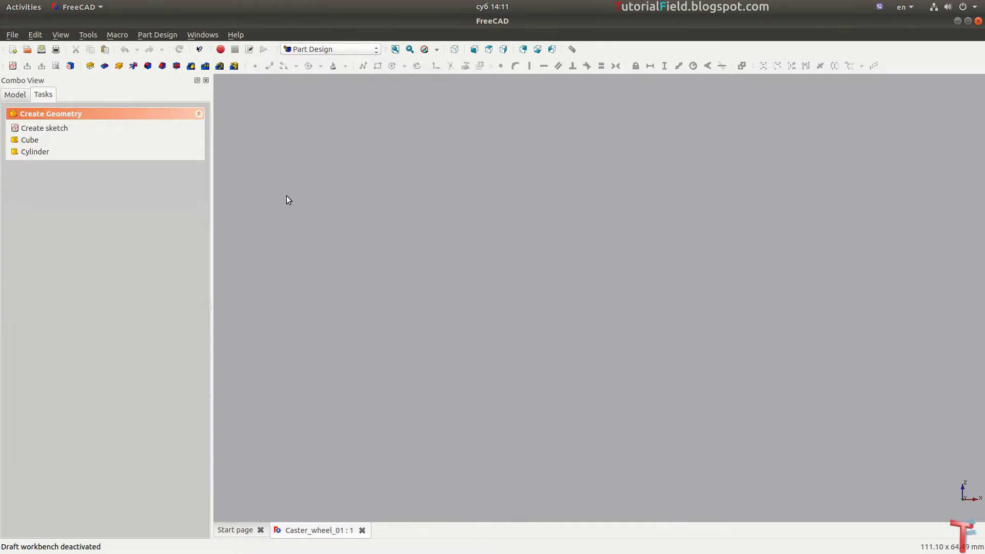
{"action": "left_click", "coordinate": [12, 67]}
{"action": "left_click", "coordinate": [468, 306]}
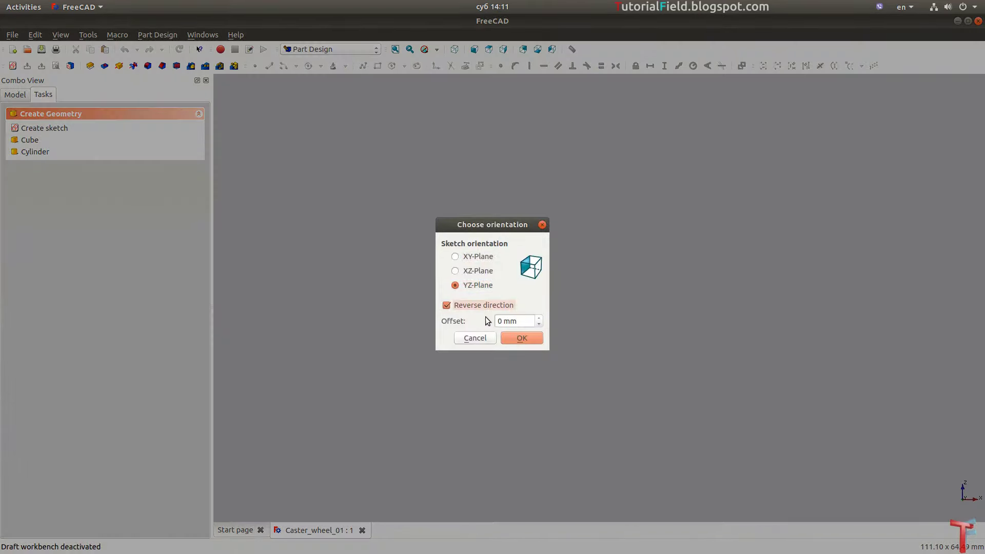
{"action": "left_click", "coordinate": [520, 338]}
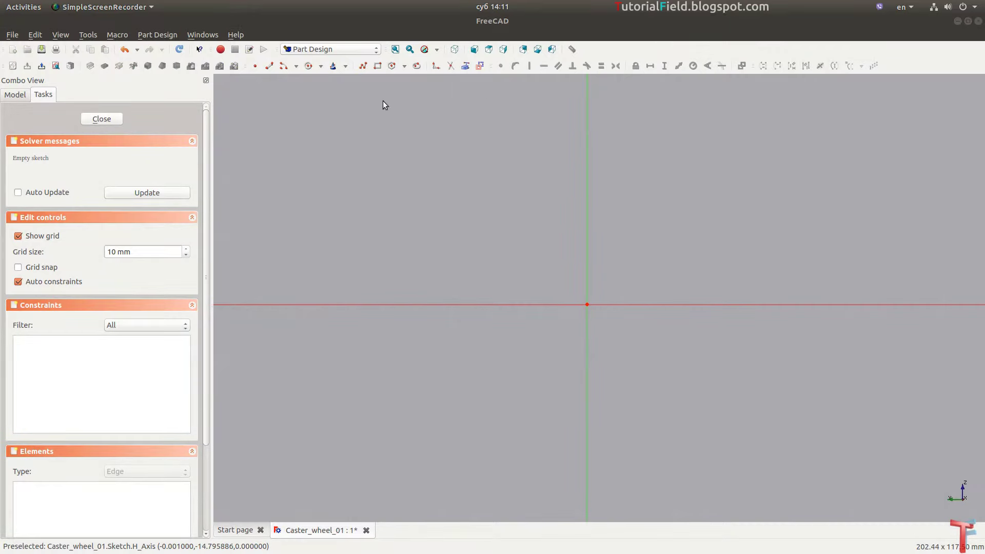
- Draw a hexagon centred on the origin with a horizontal top edge, sized 19 mm across
{"action": "left_click", "coordinate": [391, 66]}
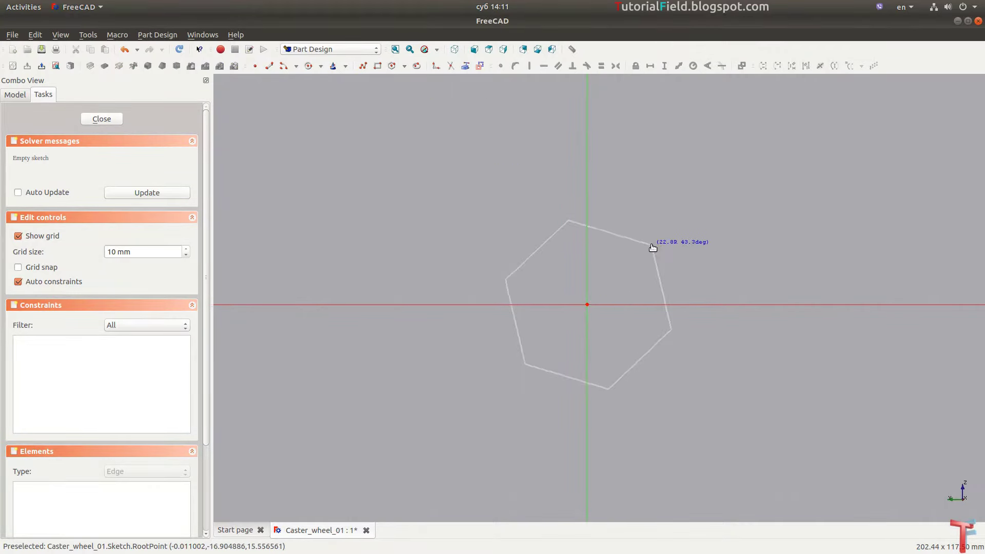
{"action": "left_click", "coordinate": [679, 217]}
{"action": "scroll", "coordinate": [592, 302], "scroll_direction": "up", "scroll_amount": 2}
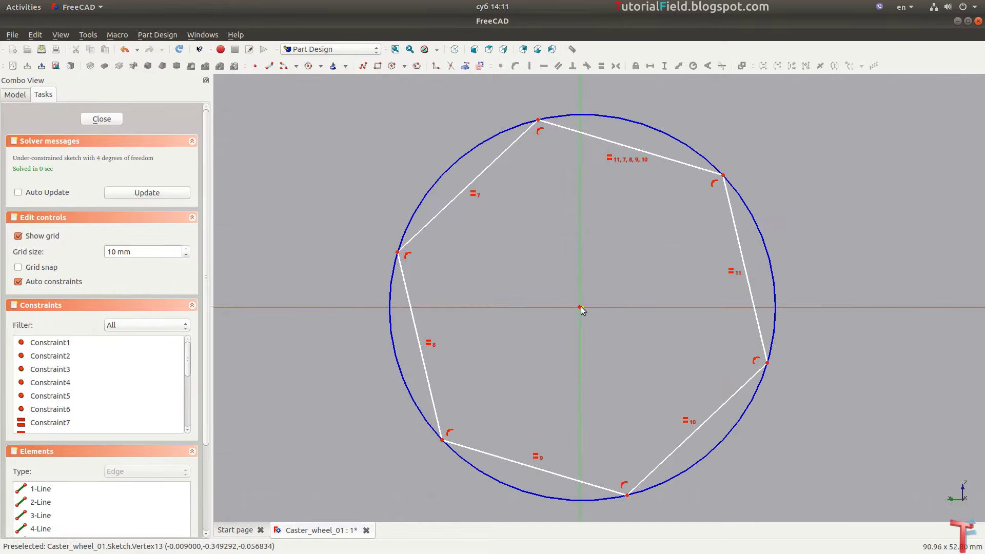
{"action": "left_click", "coordinate": [580, 307]}
{"action": "key", "text": "c"}
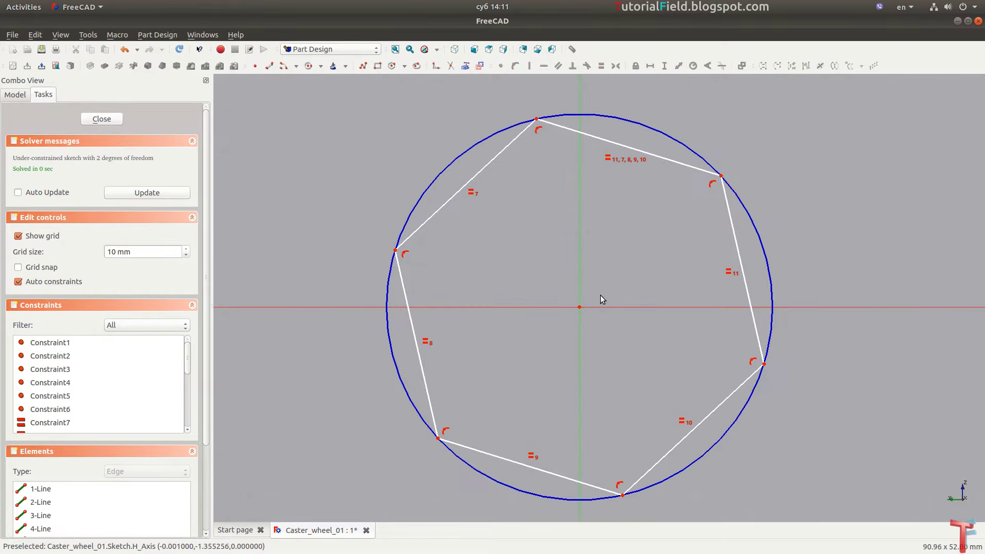
{"action": "scroll", "coordinate": [603, 299], "scroll_direction": "down", "scroll_amount": 1}
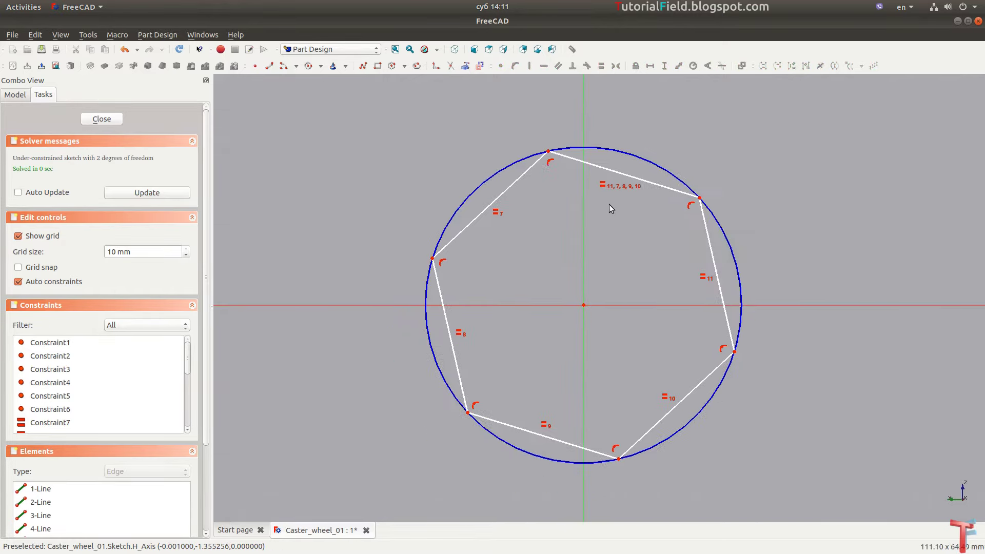
{"action": "left_click", "coordinate": [675, 194]}
{"action": "key", "text": "h"}
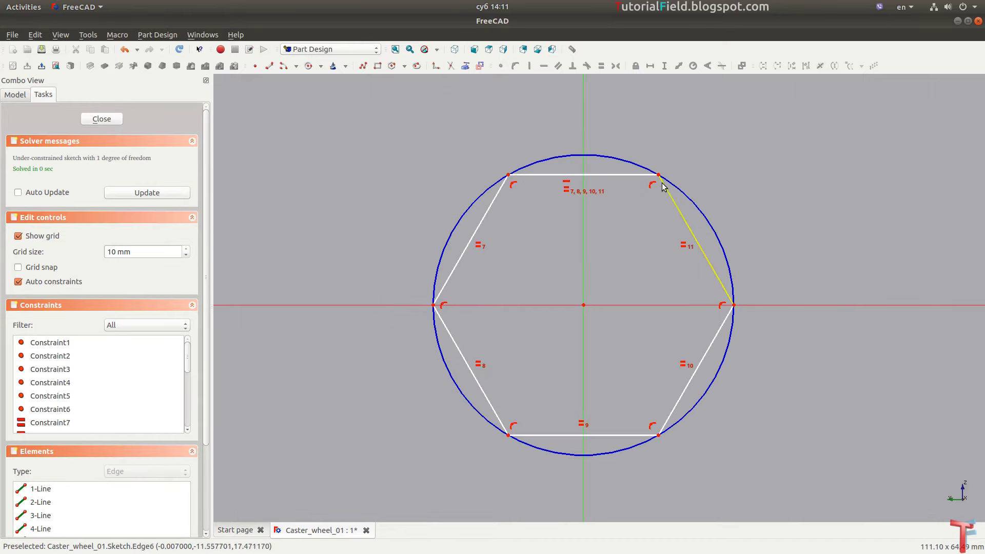
{"action": "left_click", "coordinate": [732, 305]}
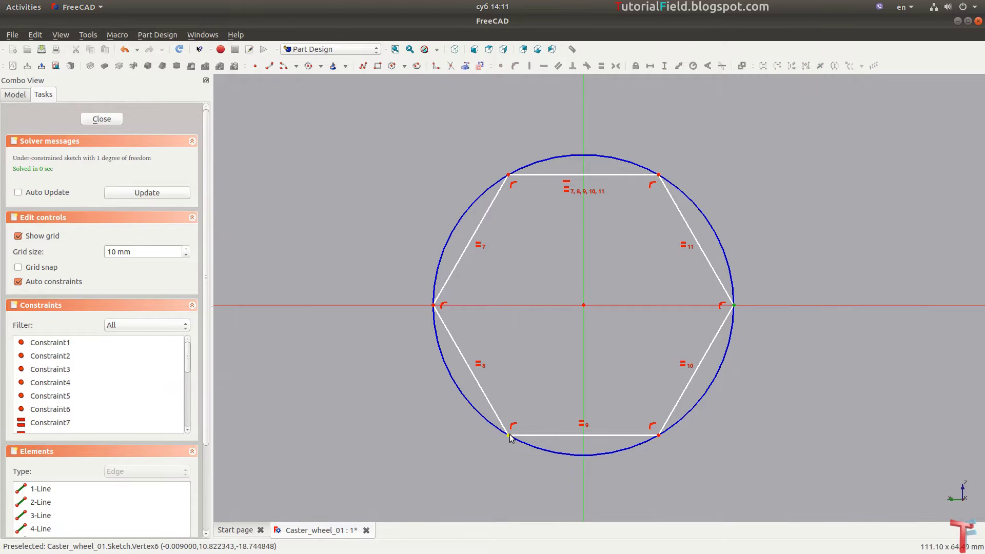
{"action": "key", "text": "shift+d"}
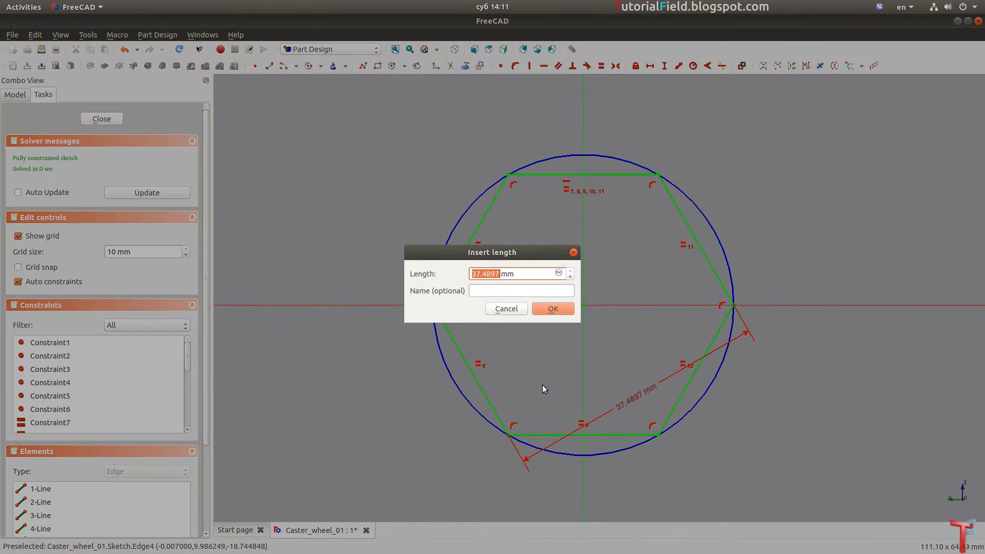
{"action": "type", "text": "19"}
{"action": "key", "text": "Return"}
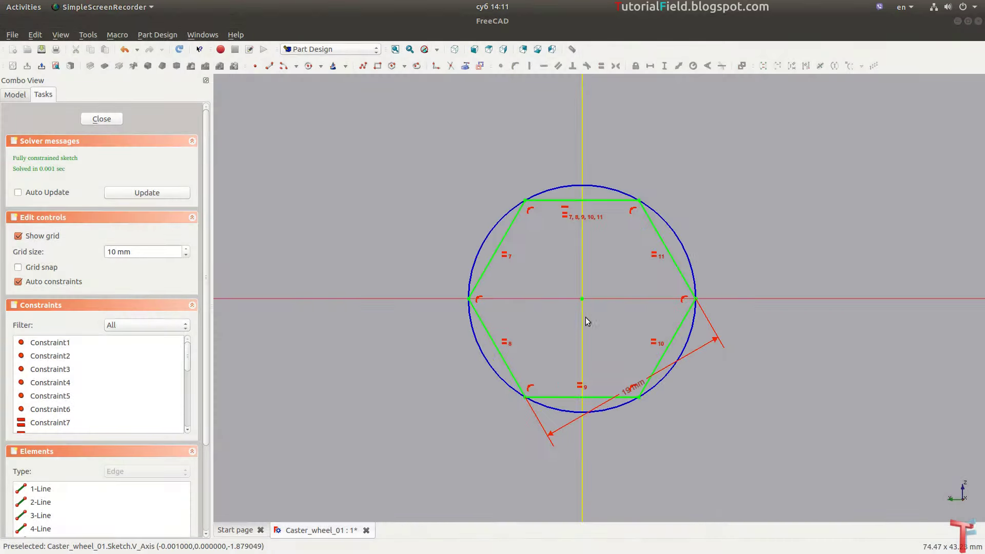
- Close the sketch, pad the hexagon 7 mm thick, and select its front face
{"action": "left_click", "coordinate": [100, 119]}
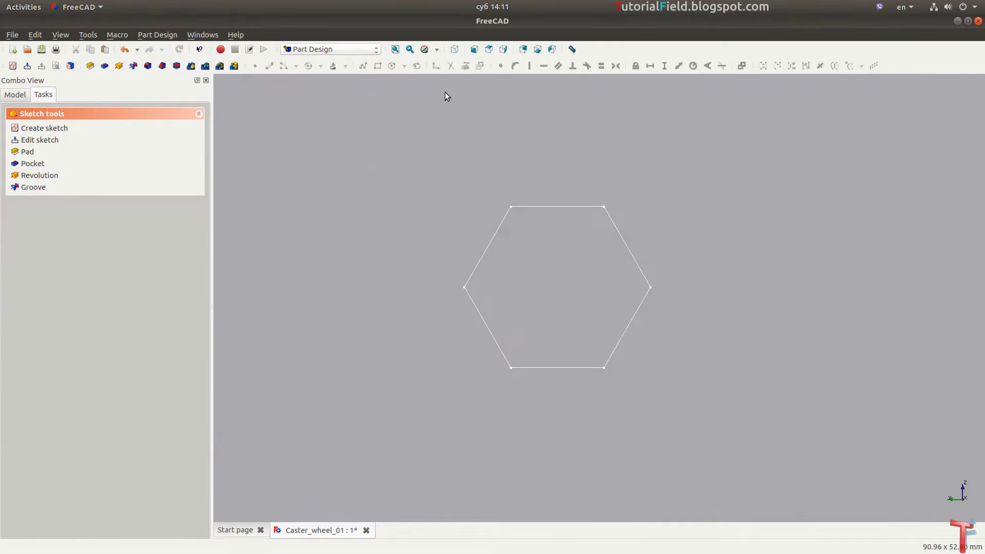
{"action": "left_click", "coordinate": [90, 67]}
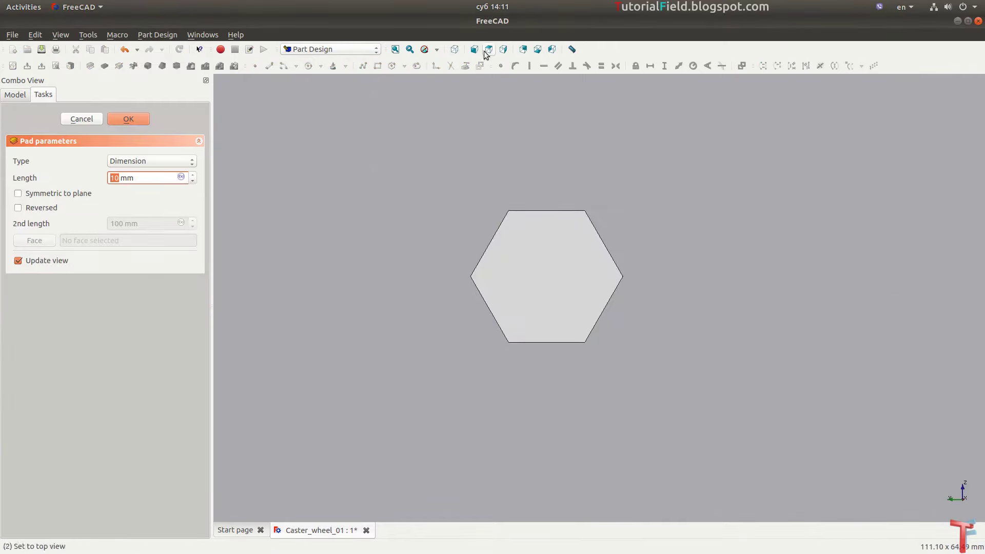
{"action": "left_click", "coordinate": [453, 53]}
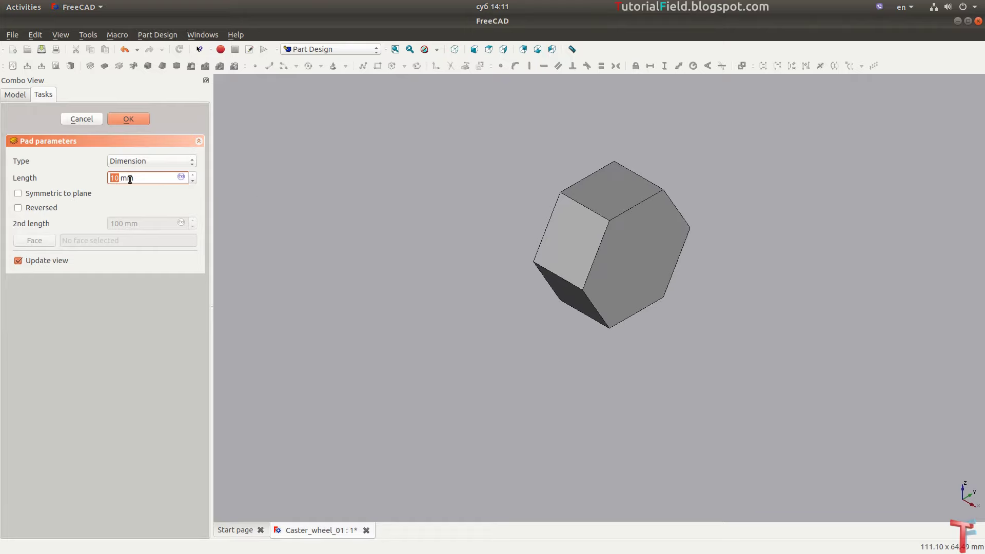
{"action": "scroll", "coordinate": [141, 180], "scroll_direction": "down", "scroll_amount": 5}
{"action": "type", "text": "7.2"}
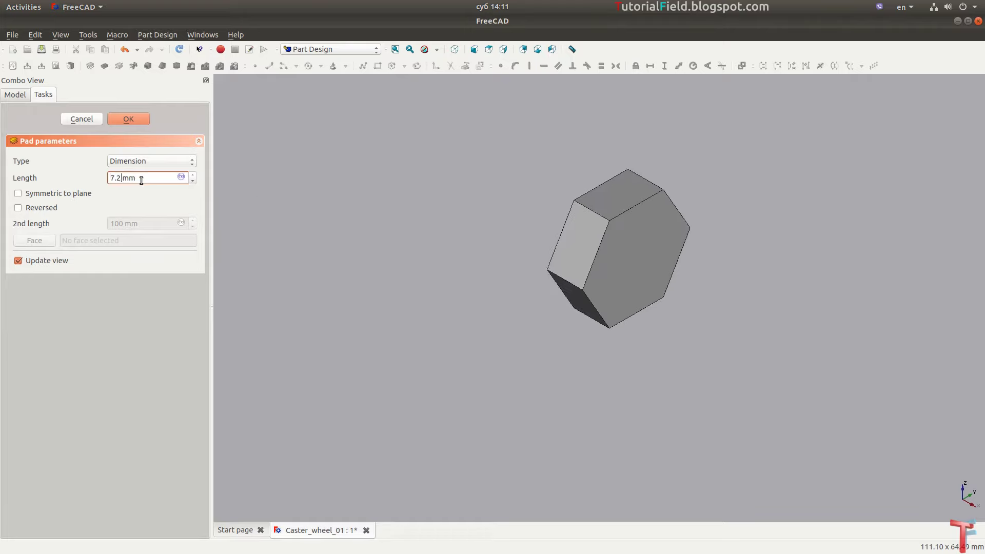
{"action": "key", "text": "Return"}
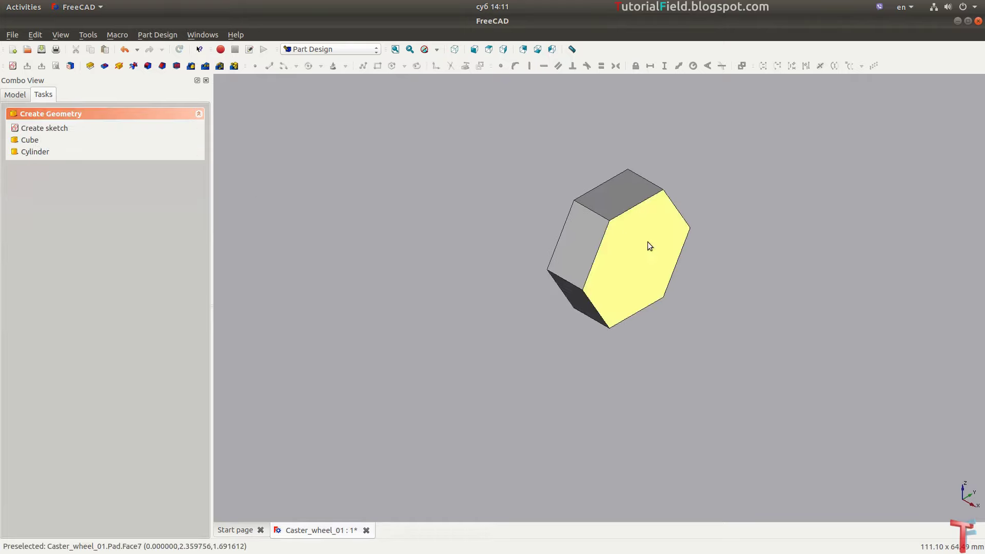
{"action": "left_click", "coordinate": [647, 242]}
- Sketch a circle on the hex face, centred on the origin with radius 5.865 mm
{"action": "left_click", "coordinate": [14, 69]}
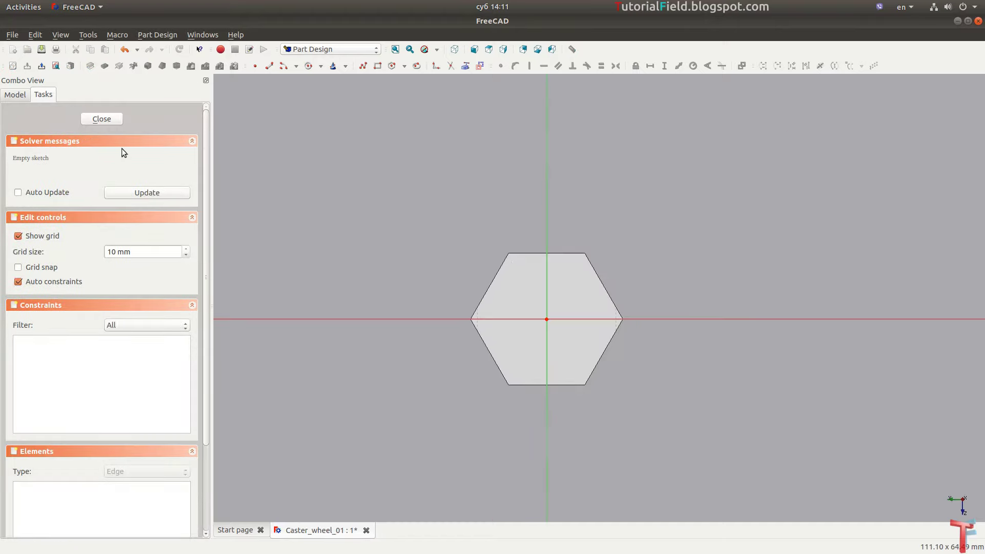
{"action": "left_click", "coordinate": [309, 65]}
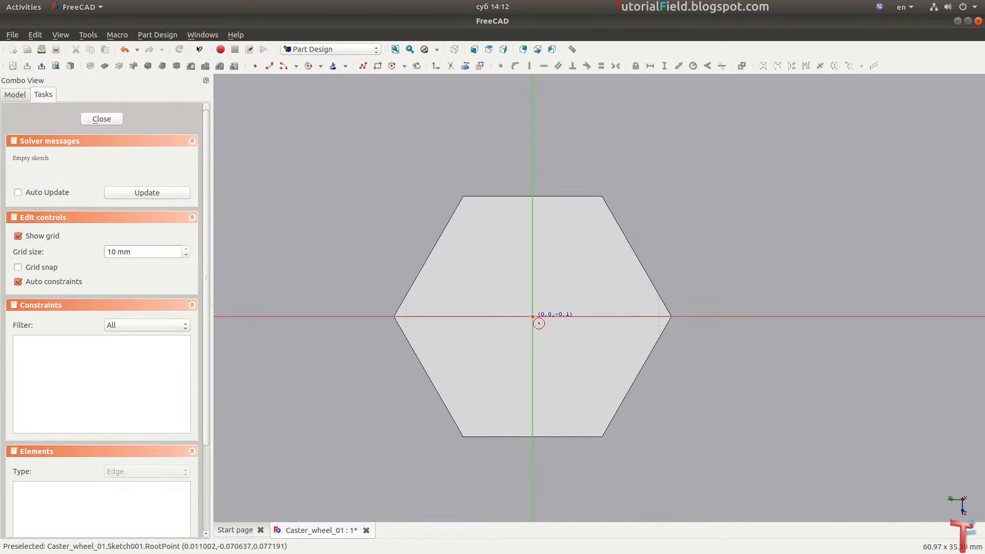
{"action": "left_click", "coordinate": [583, 267]}
{"action": "scroll", "coordinate": [531, 327], "scroll_direction": "up", "scroll_amount": 3}
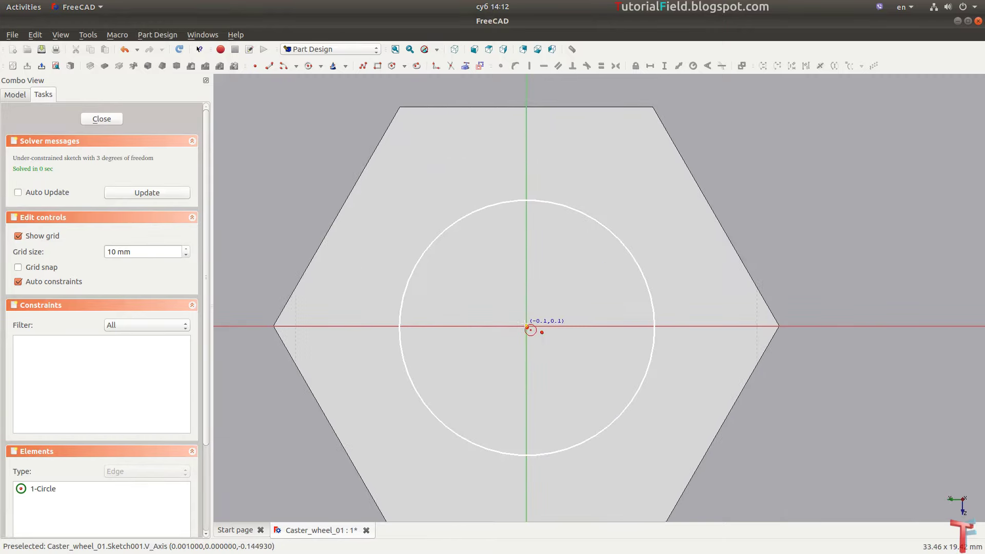
{"action": "left_click_drag", "start_coordinate": [528, 328], "coordinate": [541, 341]}
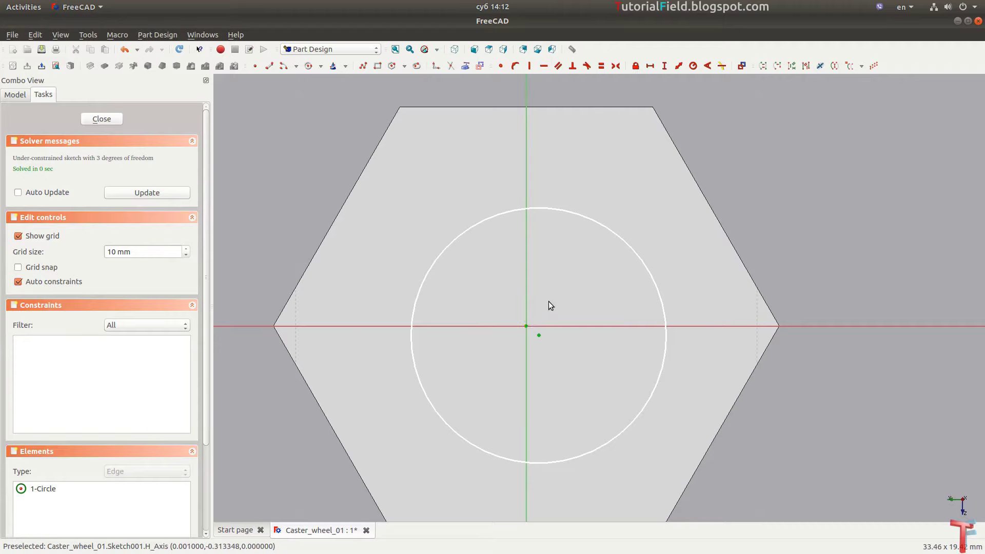
{"action": "key", "text": "c"}
{"action": "left_click", "coordinate": [611, 241]}
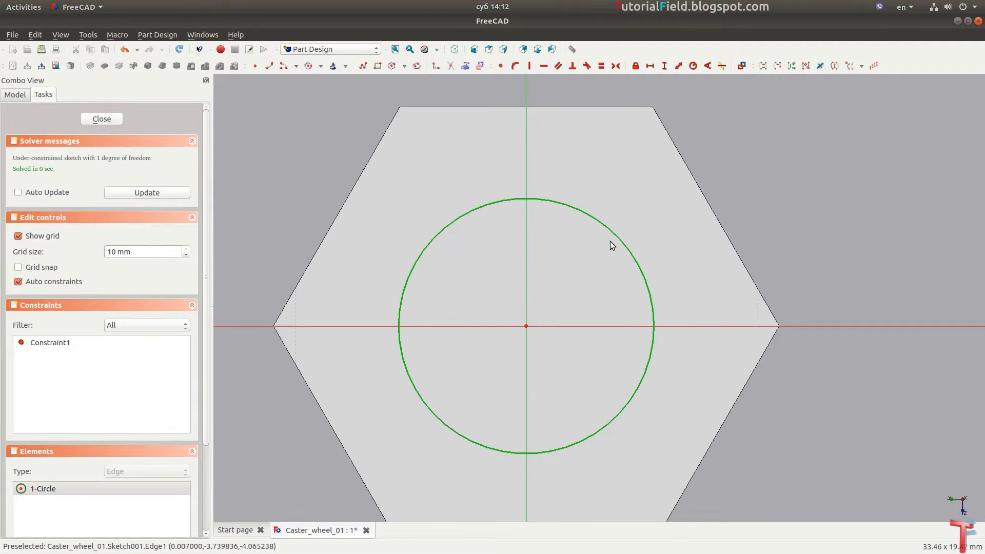
{"action": "key", "text": "shift+r"}
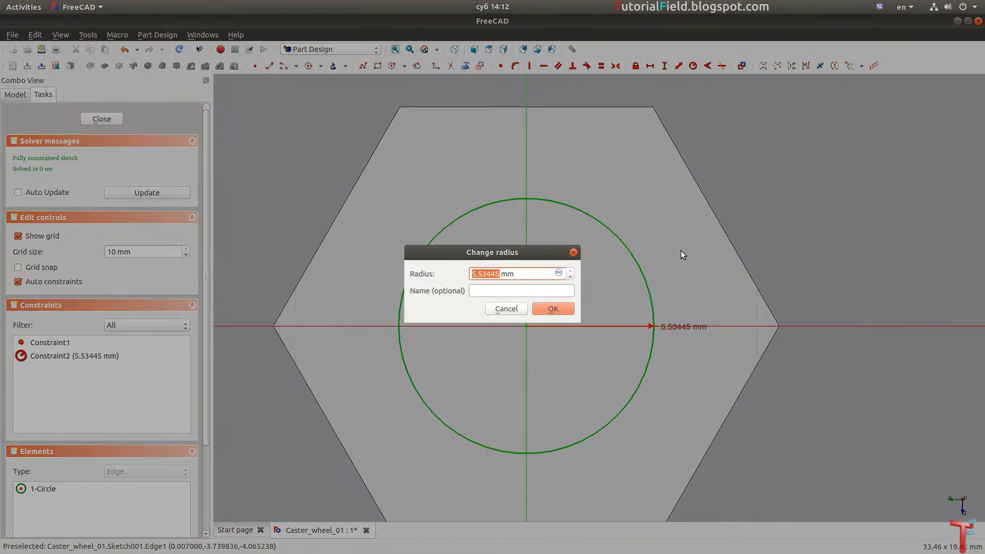
{"action": "type", "text": "5."}
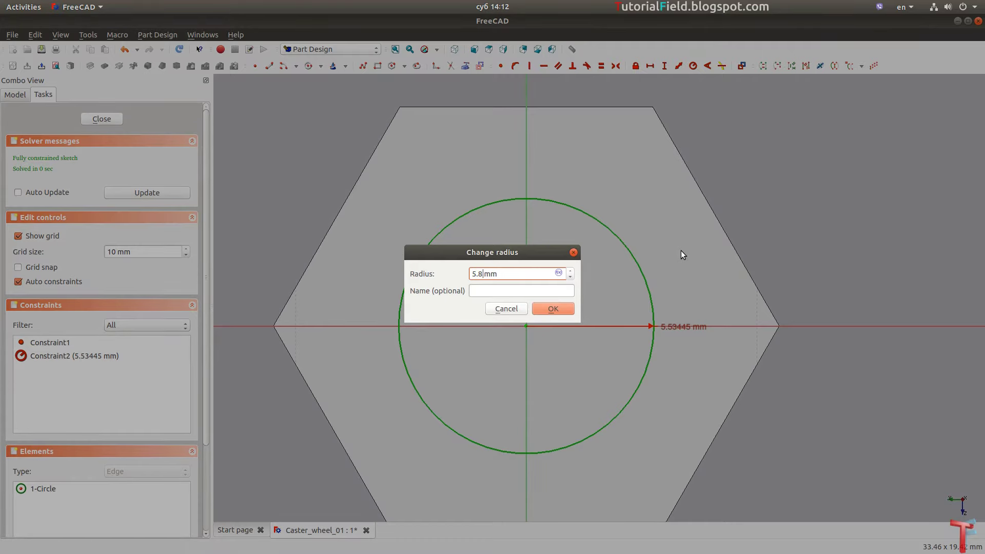
{"action": "key", "text": "Return"}
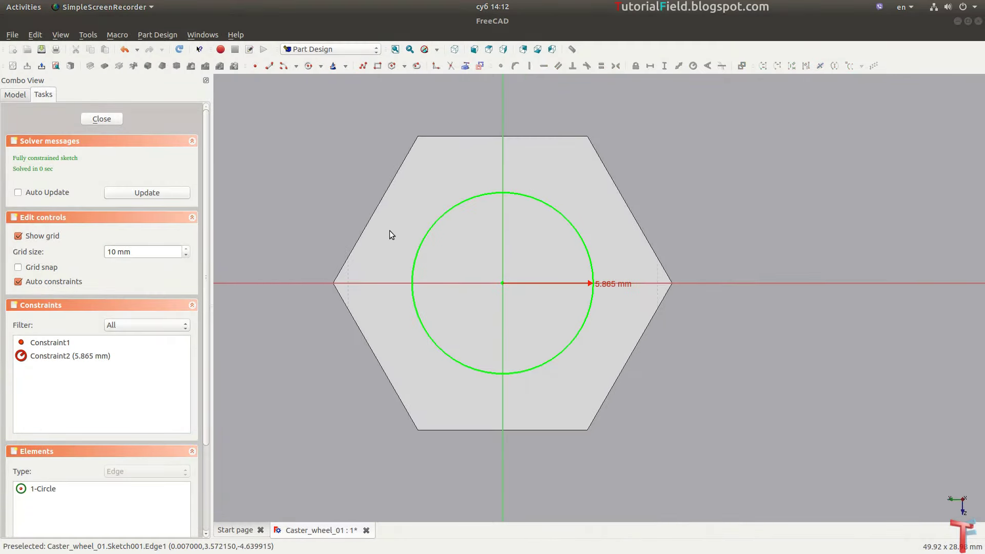
- Close the sketch and pad the circle 70 mm into the bolt shank
{"action": "left_click", "coordinate": [101, 118]}
{"action": "left_click", "coordinate": [89, 66]}
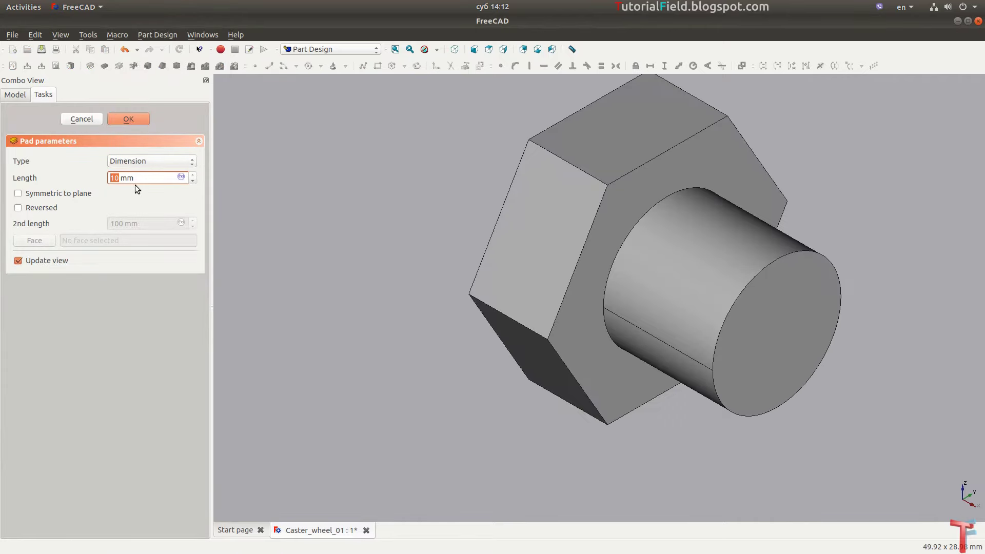
{"action": "scroll", "coordinate": [143, 175], "scroll_direction": "up", "scroll_amount": 10}
{"action": "type", "text": "7"}
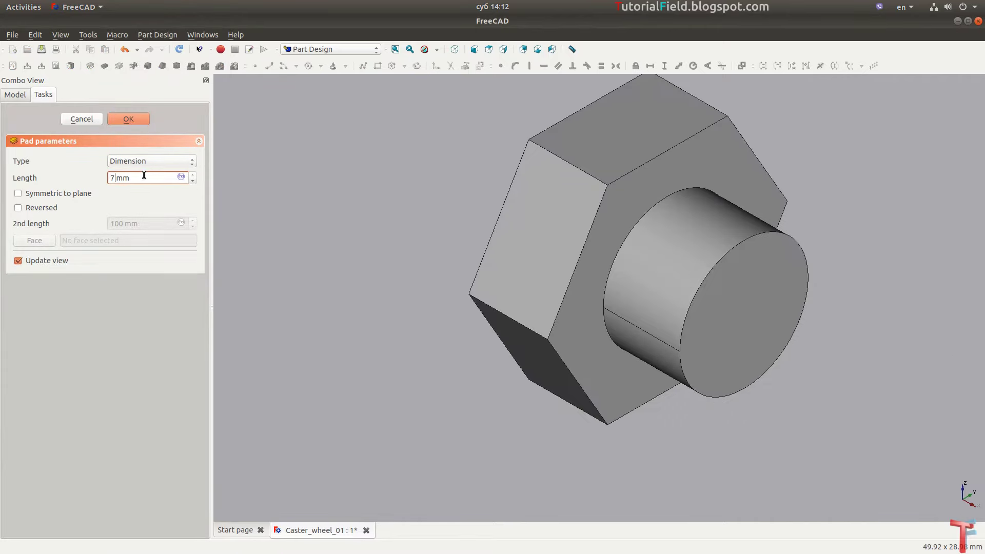
{"action": "type", "text": "0.2"}
{"action": "key", "text": "Return"}
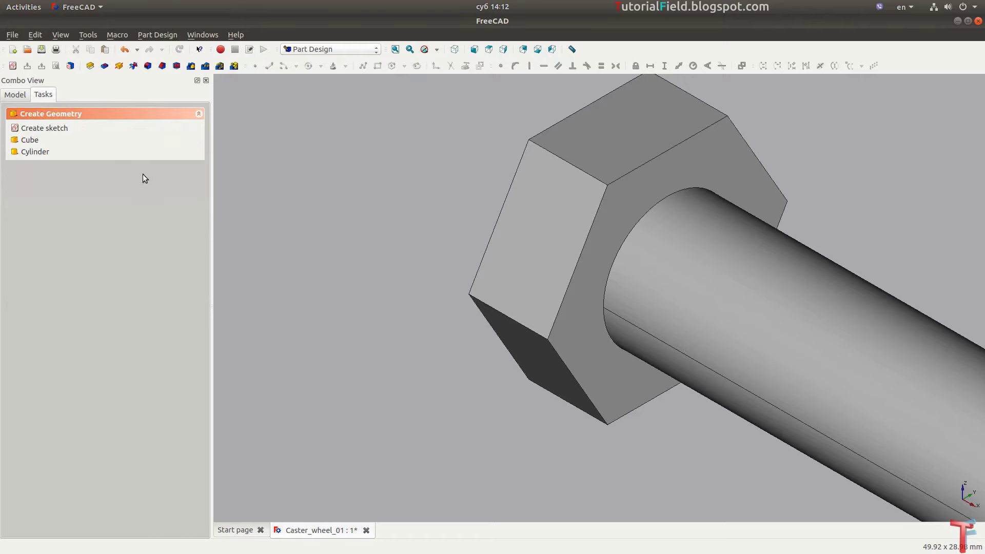
{"action": "scroll", "coordinate": [441, 173], "scroll_direction": "down", "scroll_amount": 5}
{"action": "scroll", "coordinate": [494, 211], "scroll_direction": "down", "scroll_amount": 2}
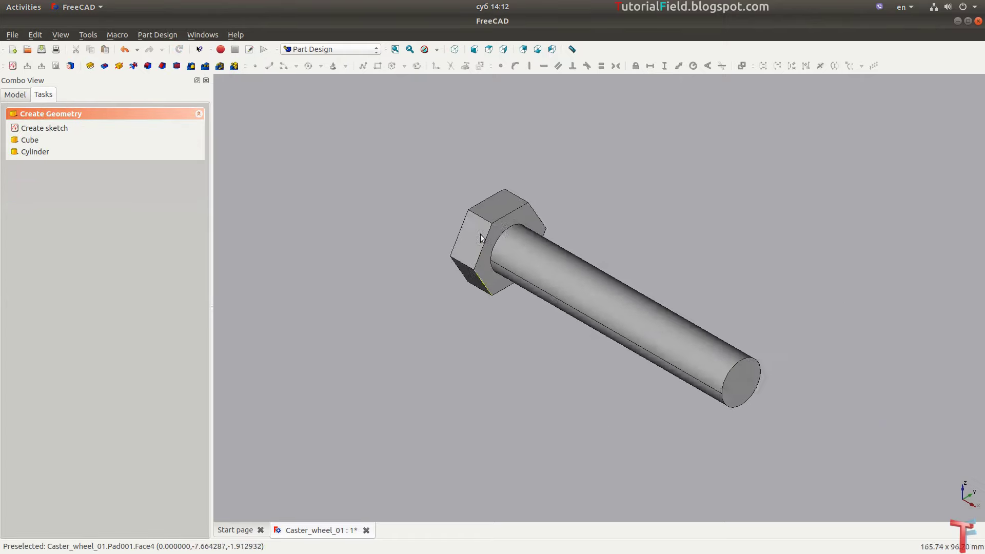
{"action": "scroll", "coordinate": [463, 189], "scroll_direction": "up", "scroll_amount": 3}
{"action": "scroll", "coordinate": [459, 191], "scroll_direction": "down", "scroll_amount": 1}
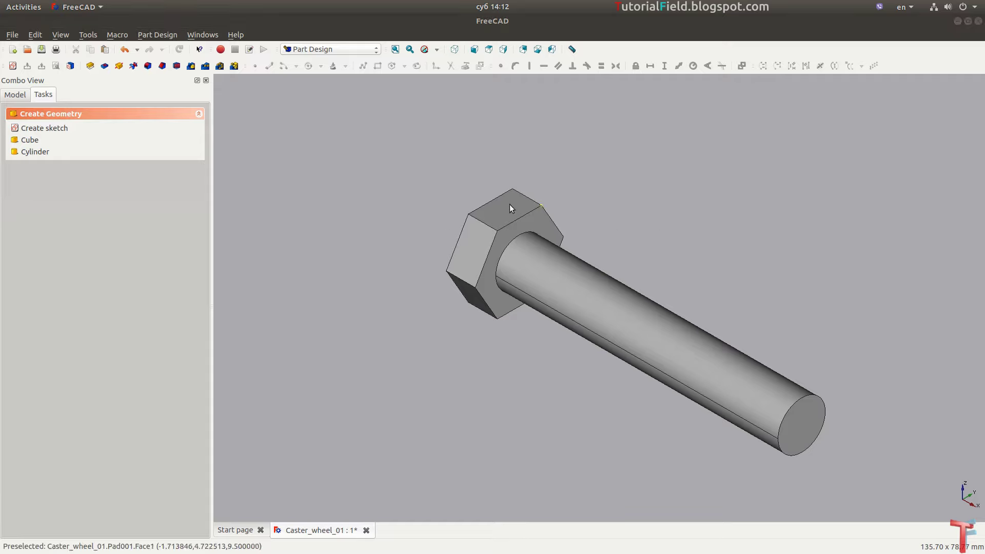
- Start a new sketch on the XZ plane with wireframe display
{"action": "left_click", "coordinate": [12, 66]}
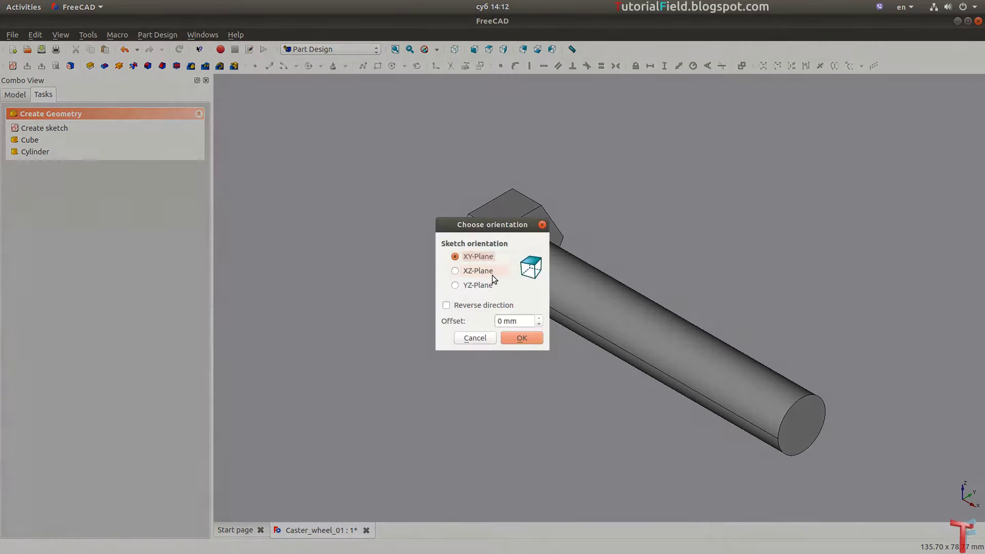
{"action": "left_click", "coordinate": [478, 270]}
{"action": "left_click", "coordinate": [530, 339]}
{"action": "scroll", "coordinate": [578, 258], "scroll_direction": "up", "scroll_amount": 5}
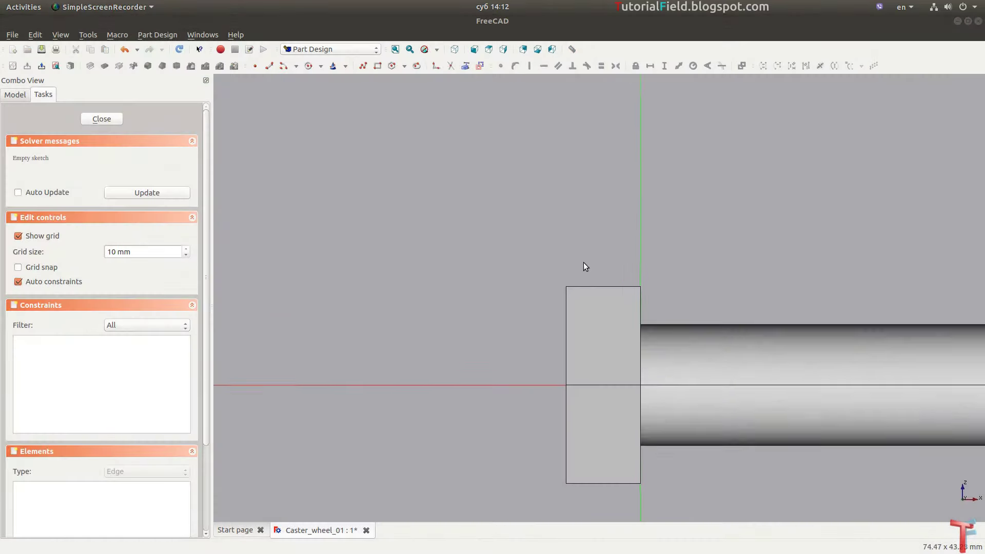
{"action": "scroll", "coordinate": [583, 263], "scroll_direction": "up", "scroll_amount": 2}
{"action": "left_click", "coordinate": [436, 50]}
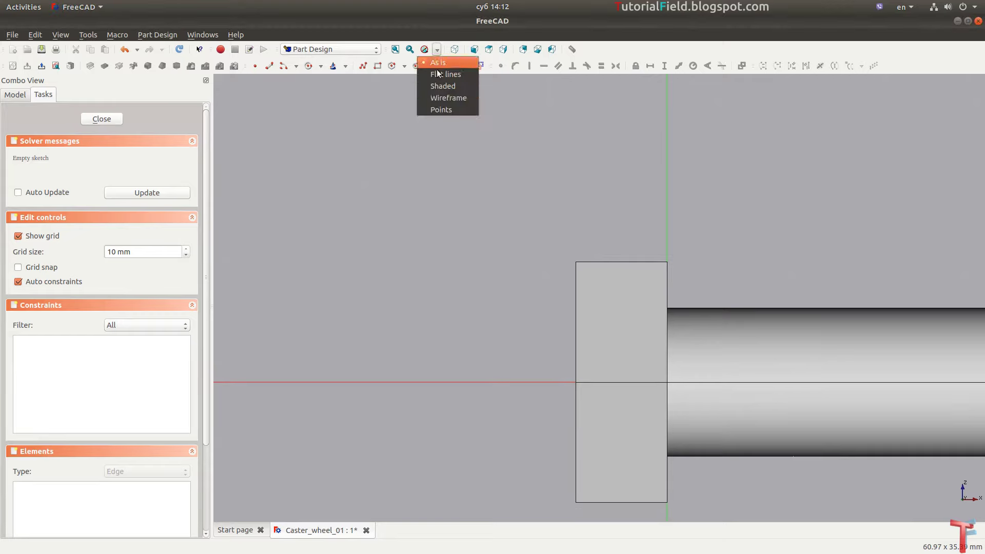
{"action": "left_click", "coordinate": [432, 97]}
{"action": "scroll", "coordinate": [559, 287], "scroll_direction": "up", "scroll_amount": 3}
{"action": "scroll", "coordinate": [610, 297], "scroll_direction": "down", "scroll_amount": 1}
{"action": "scroll", "coordinate": [610, 297], "scroll_direction": "up", "scroll_amount": 1}
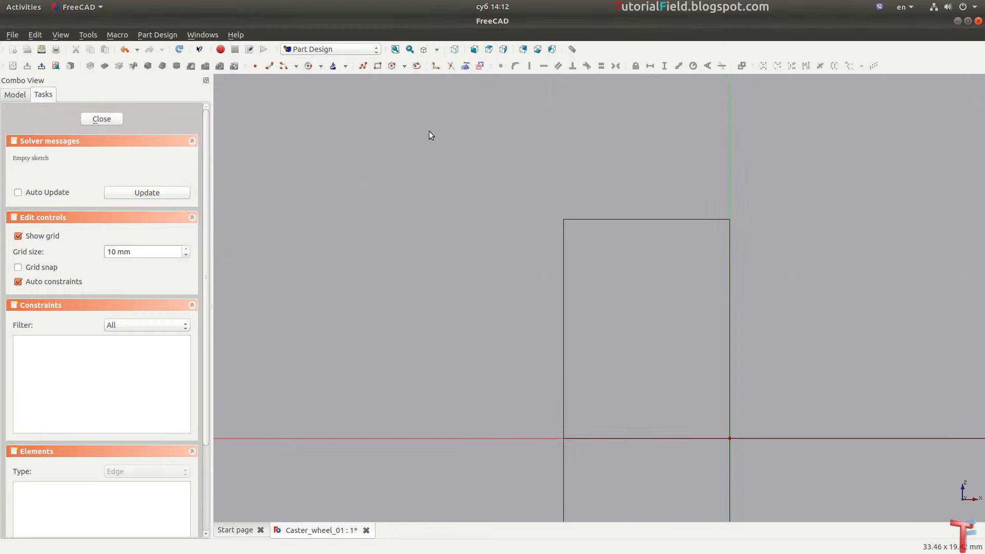
- Draw a right triangle with a 1.6 mm top edge and equal legs
{"action": "left_click", "coordinate": [365, 67]}
{"action": "left_click", "coordinate": [559, 279]}
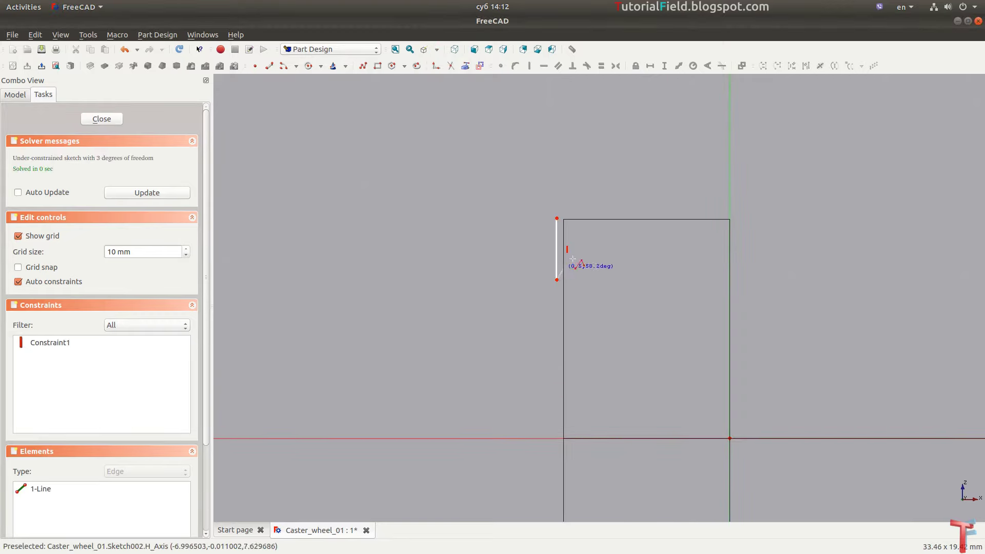
{"action": "left_click", "coordinate": [557, 219]}
{"action": "scroll", "coordinate": [568, 222], "scroll_direction": "up", "scroll_amount": 2}
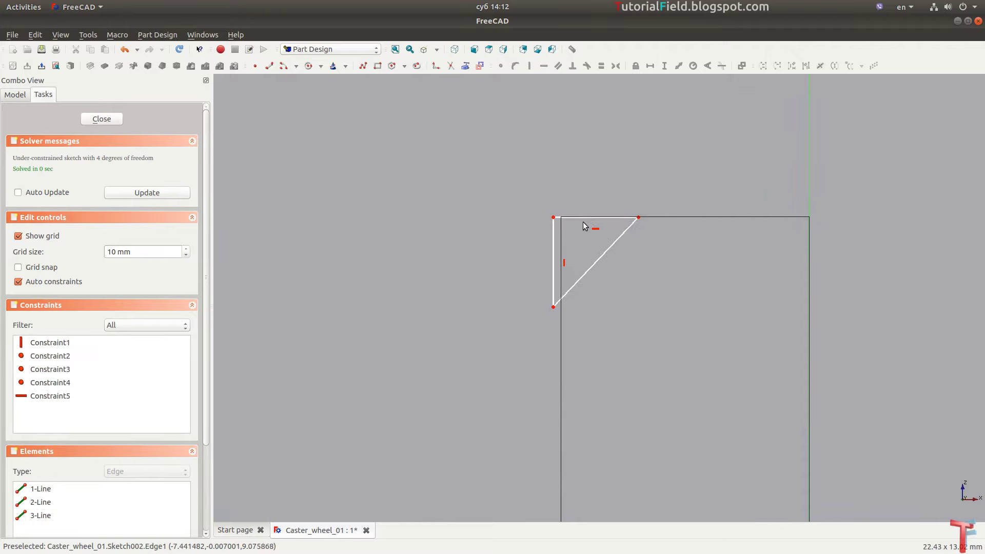
{"action": "left_click", "coordinate": [593, 220]}
{"action": "key", "text": "l"}
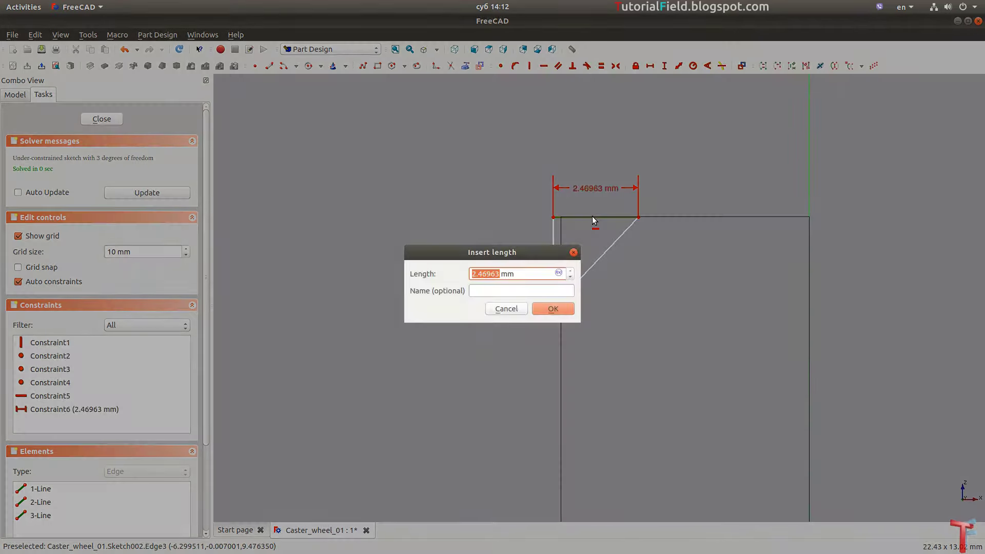
{"action": "type", "text": "1"}
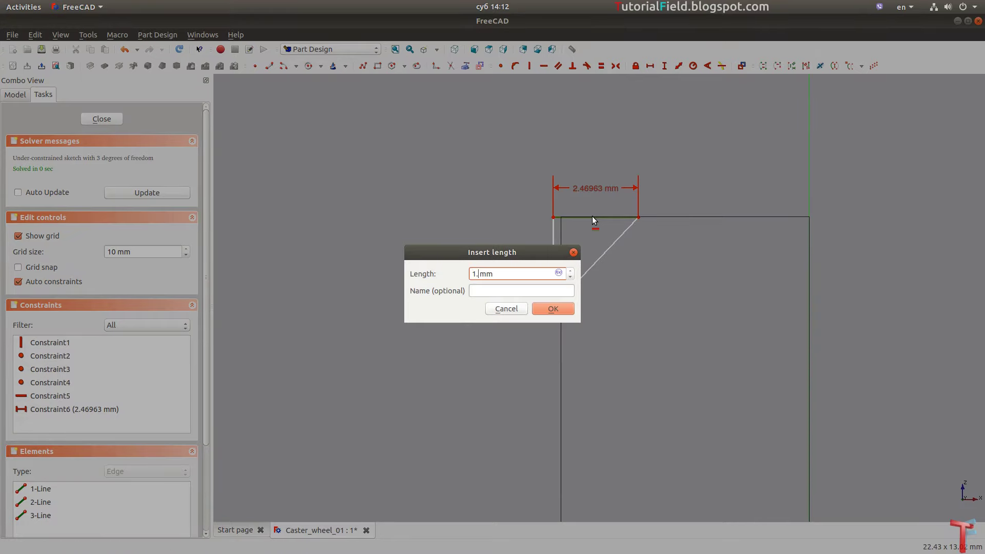
{"action": "type", "text": ".6"}
{"action": "key", "text": "Return"}
{"action": "left_click", "coordinate": [591, 216]}
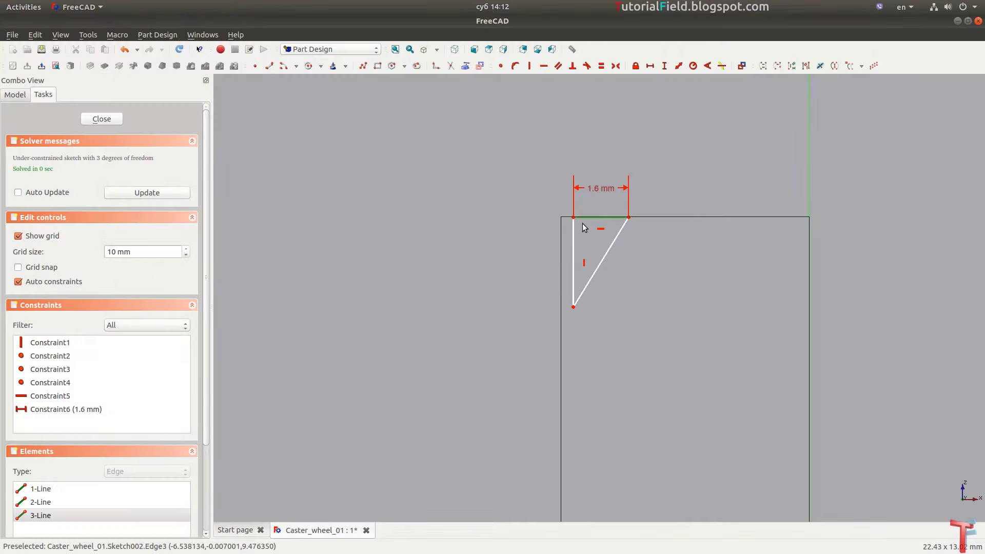
{"action": "left_click", "coordinate": [574, 234]}
{"action": "key", "text": "e"}
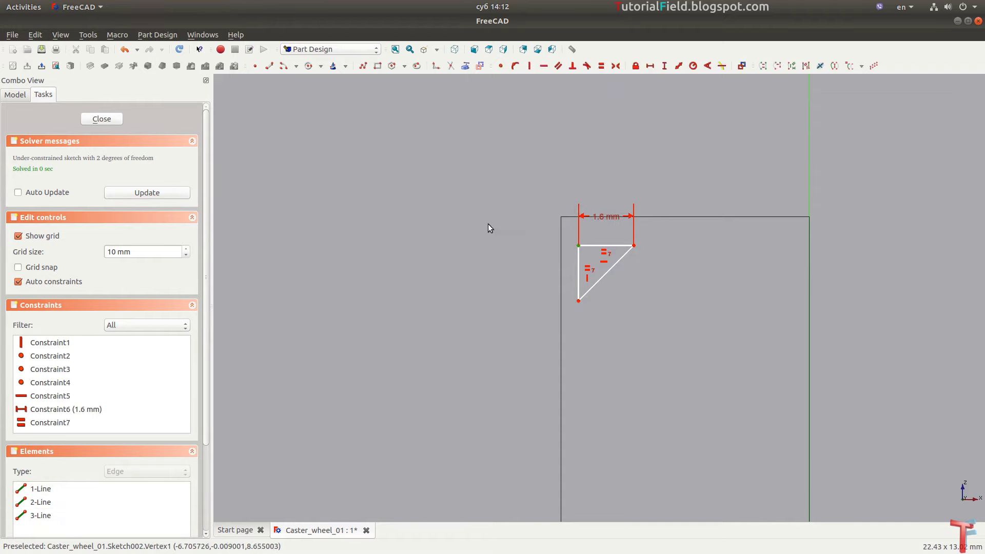
- Position the triangle 11 mm up and -7.21 mm across, then close the sketch
{"action": "key", "text": "shift+v"}
{"action": "type", "text": "11"}
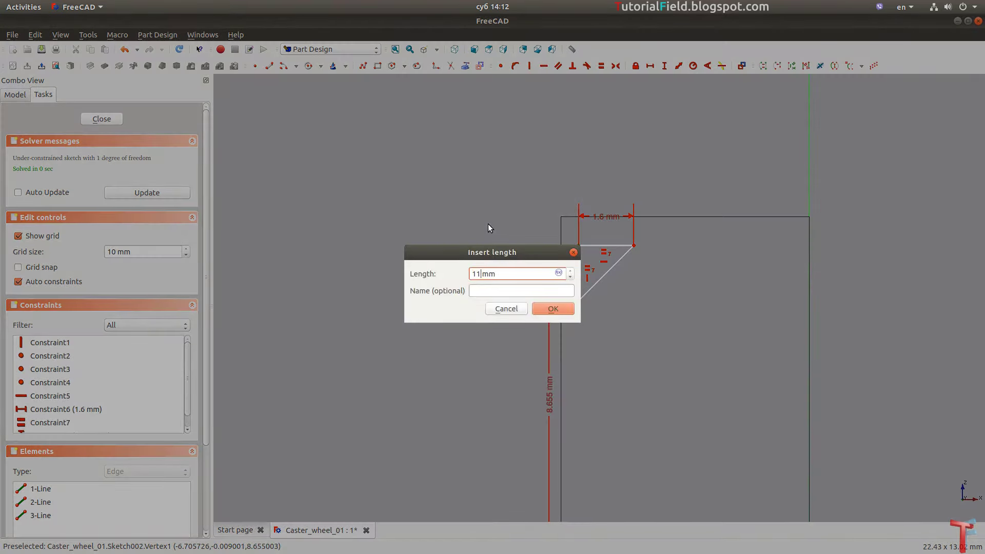
{"action": "key", "text": "Return"}
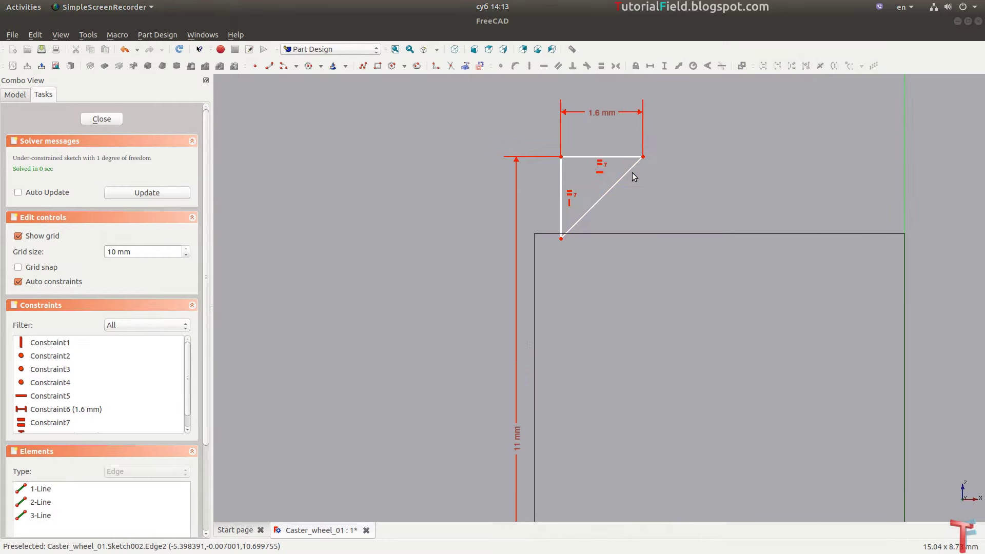
{"action": "scroll", "coordinate": [464, 206], "scroll_direction": "down", "scroll_amount": 1}
{"action": "left_click_drag", "start_coordinate": [463, 204], "coordinate": [443, 282]}
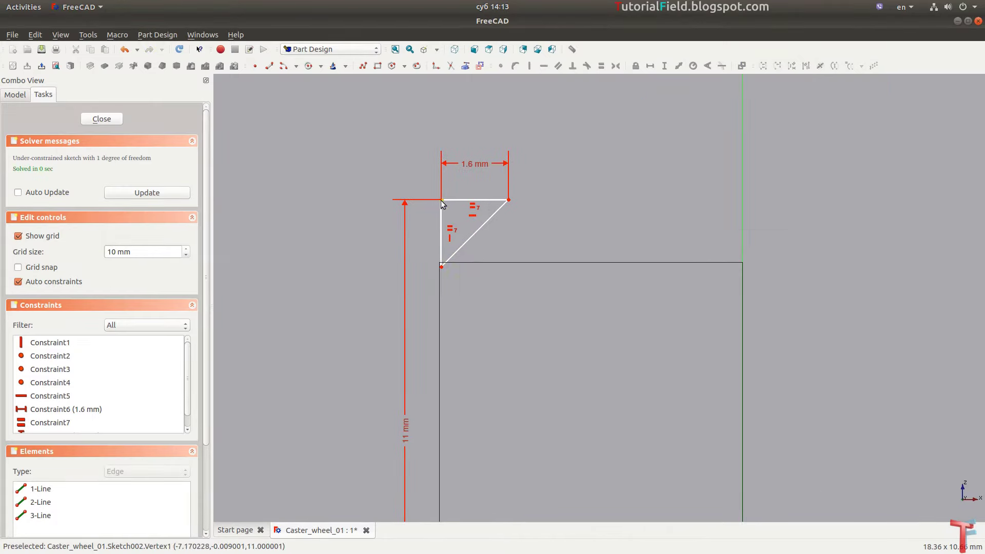
{"action": "key", "text": "shift+h"}
{"action": "type", "text": "-7"}
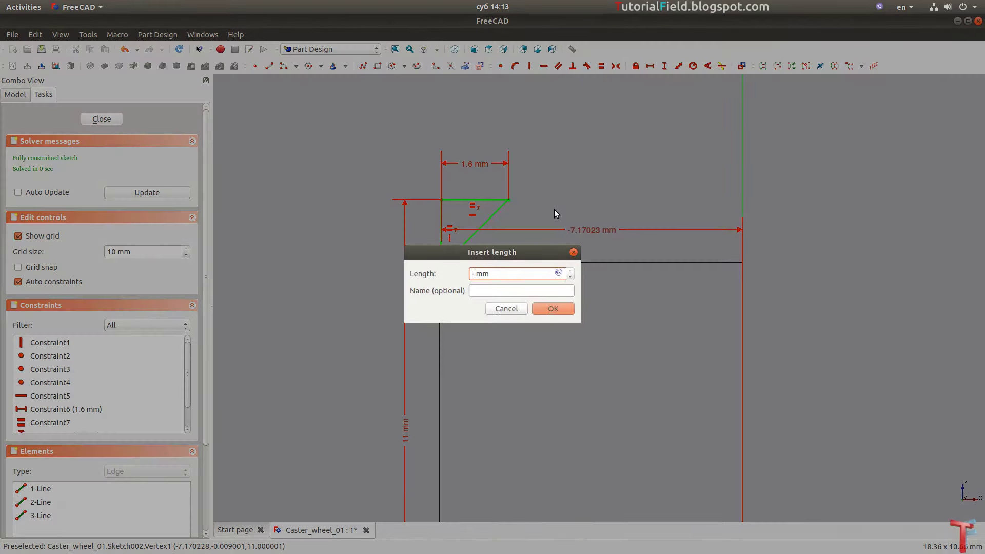
{"action": "type", "text": ".21"}
{"action": "key", "text": "Return"}
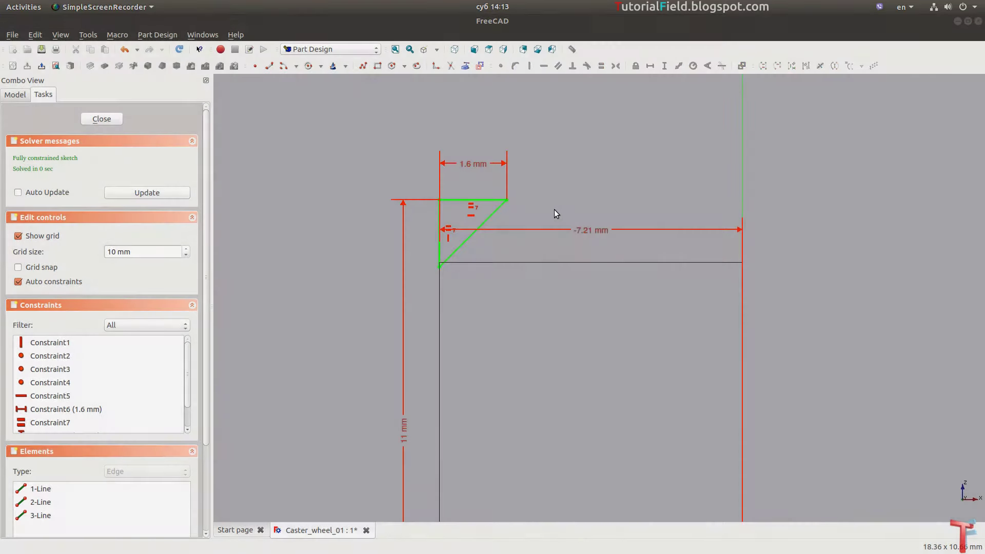
{"action": "left_click_drag", "start_coordinate": [583, 229], "coordinate": [590, 135]}
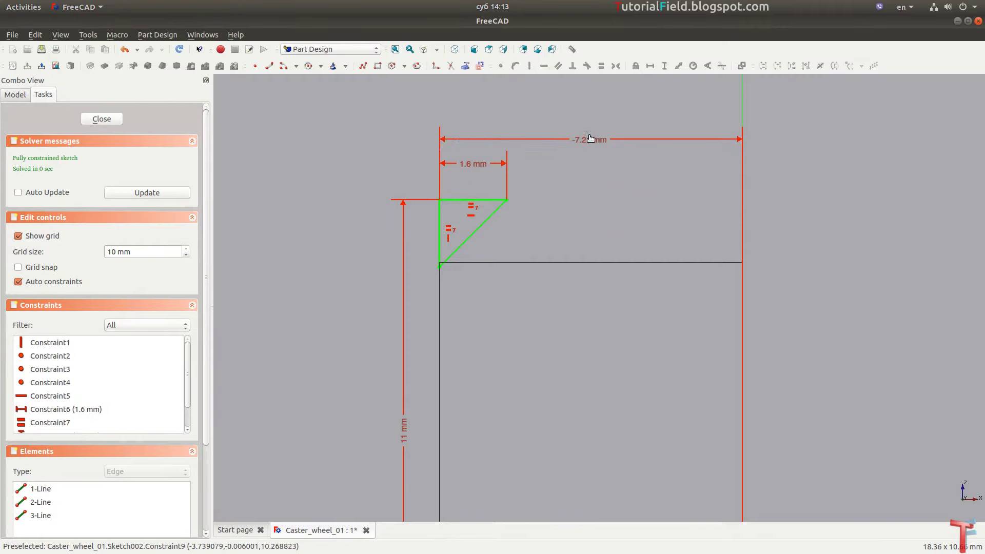
{"action": "left_click", "coordinate": [104, 120]}
{"action": "mouse_move", "coordinate": [408, 222]}
{"action": "middle_mouse_down"}
{"action": "mouse_move", "coordinate": [445, 324]}
{"action": "mouse_move", "coordinate": [495, 248]}
{"action": "middle_mouse_up"}
{"action": "scroll", "coordinate": [445, 323], "scroll_direction": "down", "scroll_amount": 3}
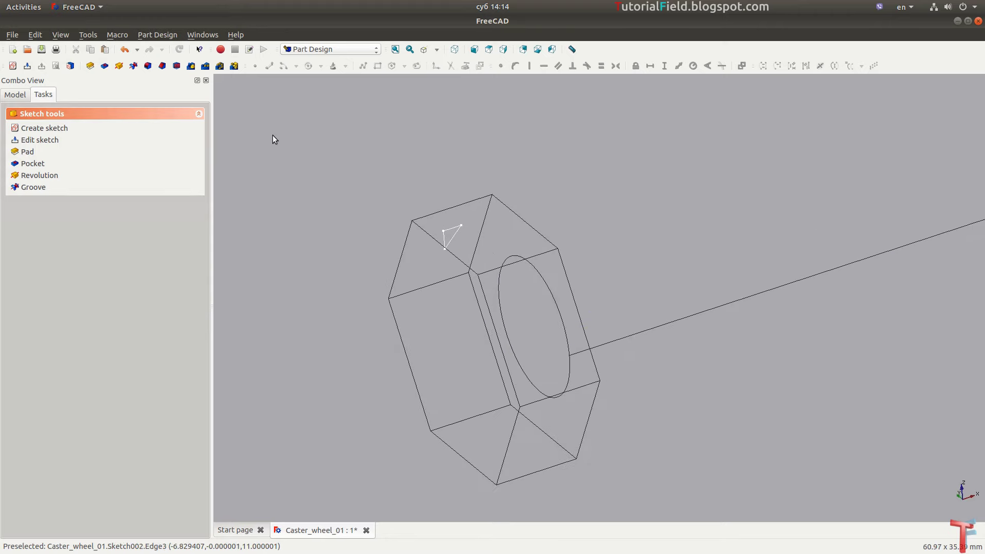
- Revolve the triangle sketch around the horizontal sketch axis
{"action": "left_click", "coordinate": [120, 66]}
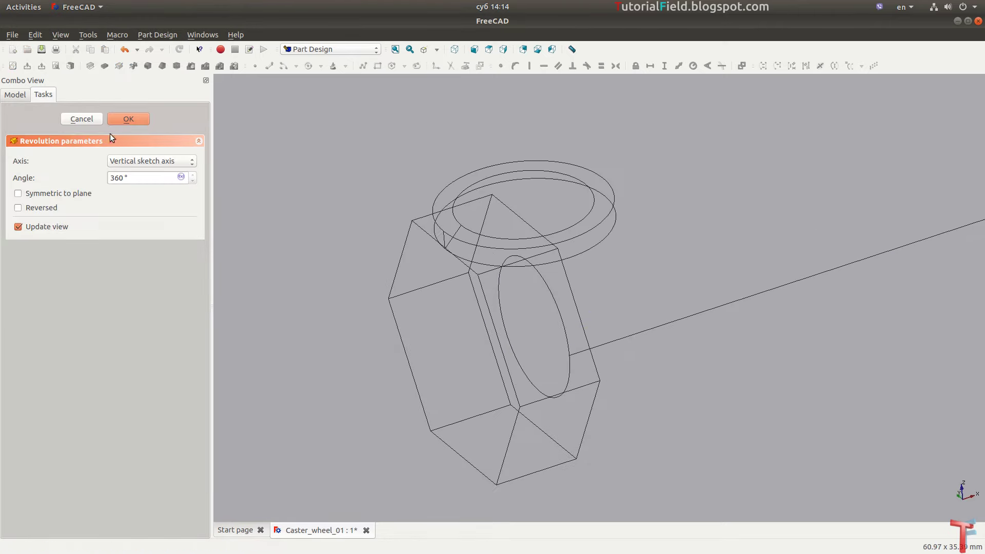
{"action": "left_click", "coordinate": [146, 162]}
{"action": "left_click", "coordinate": [146, 170]}
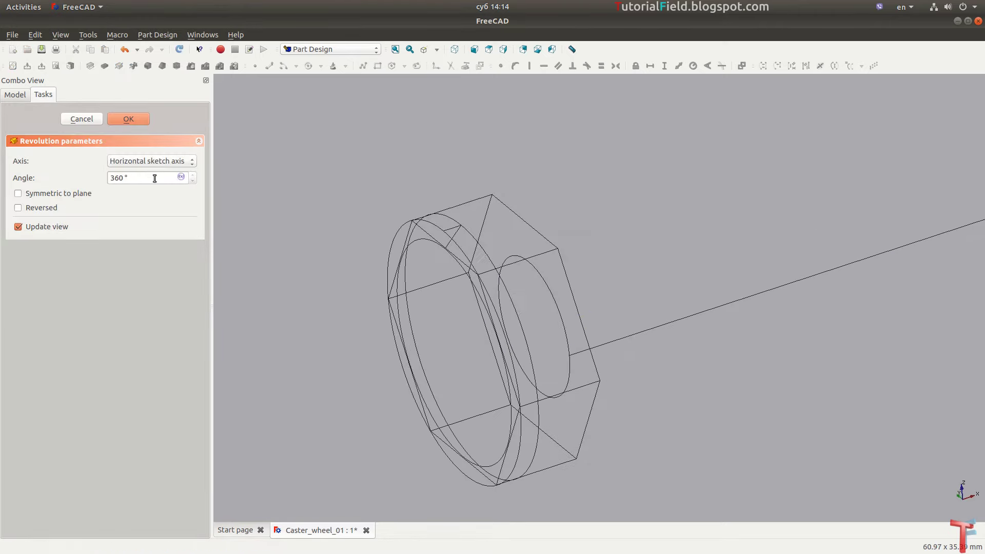
{"action": "left_click", "coordinate": [136, 122]}
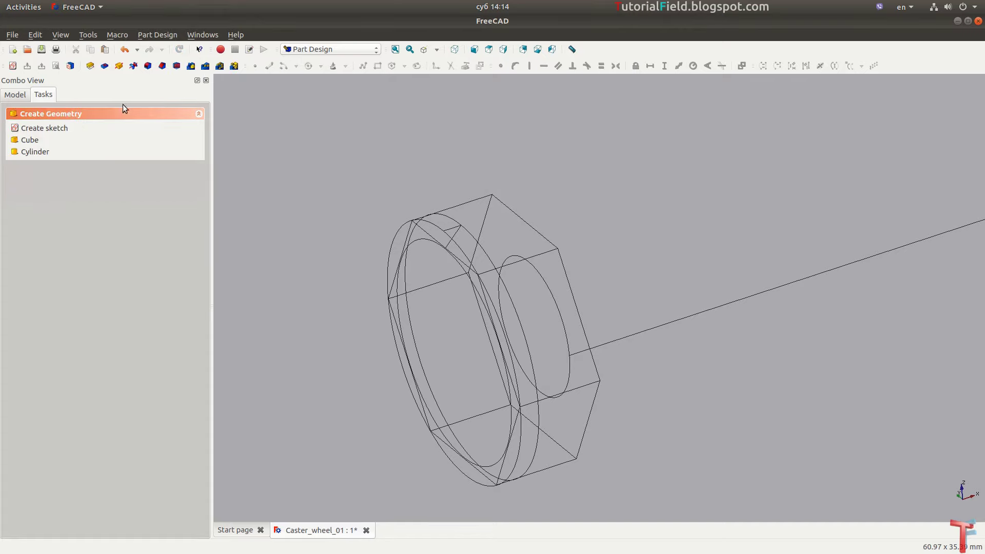
- Select Pad001 and Revolution in the model tree for a boolean
{"action": "left_click", "coordinate": [15, 95]}
{"action": "left_click", "coordinate": [45, 150]}
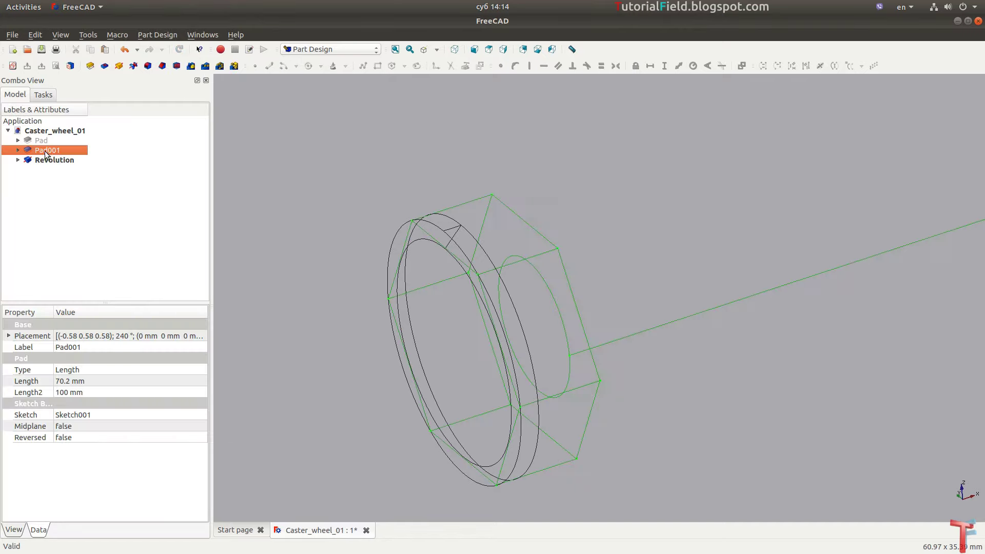
{"action": "left_click", "coordinate": [63, 162], "text": "ctrl"}
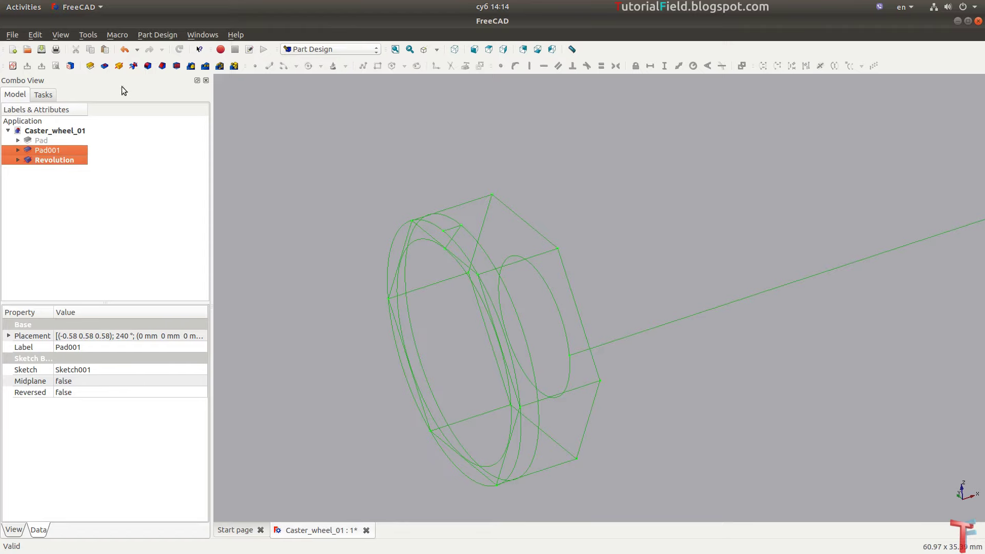
{"action": "left_click", "coordinate": [328, 49]}
- Cut the Revolution ring from Pad001 in the Part workbench and restore shaded display
{"action": "left_click", "coordinate": [322, 229]}
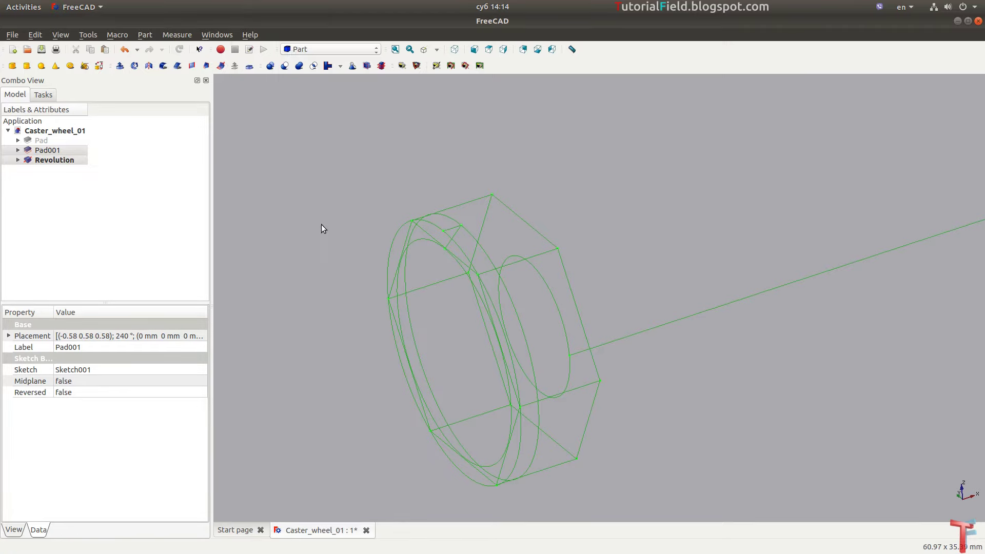
{"action": "left_click", "coordinate": [284, 66]}
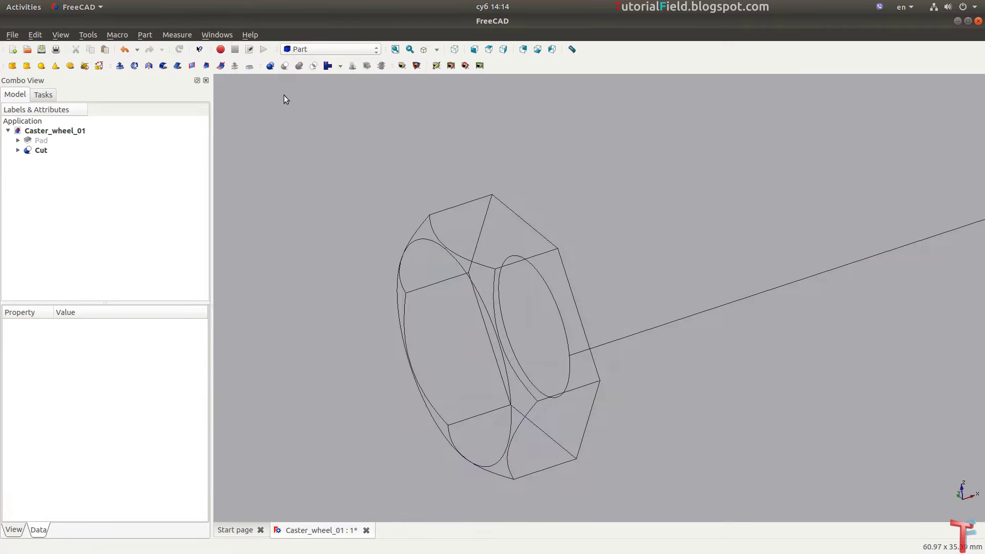
{"action": "left_click", "coordinate": [426, 50]}
{"action": "left_click", "coordinate": [441, 75]}
- Orbit to inspect the chamfered hex head, fit the view, and save the document
{"action": "mouse_move", "coordinate": [404, 310]}
{"action": "middle_mouse_down"}
{"action": "mouse_move", "coordinate": [389, 275]}
{"action": "mouse_move", "coordinate": [435, 308]}
{"action": "mouse_move", "coordinate": [581, 325]}
{"action": "middle_mouse_up"}
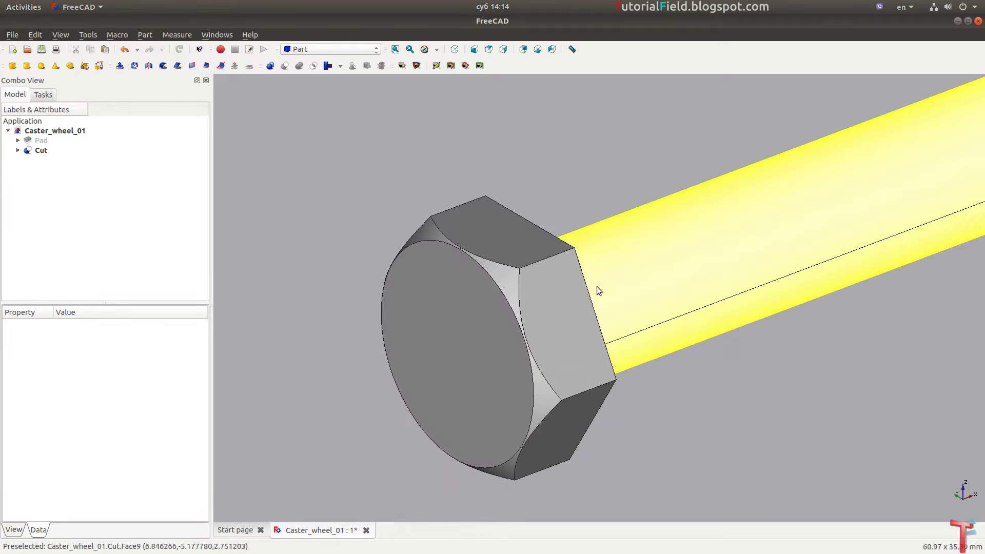
{"action": "mouse_move", "coordinate": [734, 383]}
{"action": "middle_mouse_down"}
{"action": "mouse_move", "coordinate": [758, 392]}
{"action": "mouse_move", "coordinate": [583, 398]}
{"action": "middle_mouse_up"}
{"action": "scroll", "coordinate": [519, 286], "scroll_direction": "down", "scroll_amount": 5}
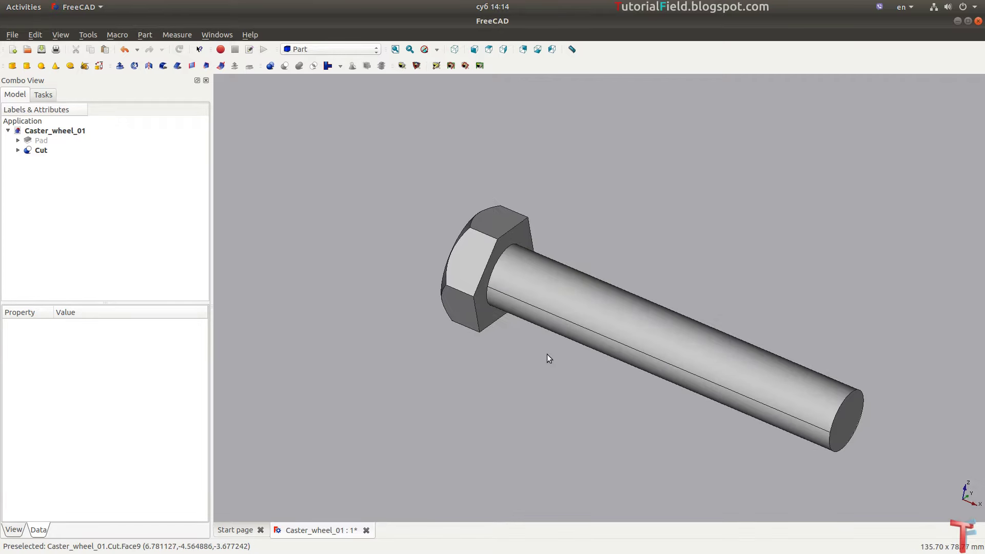
{"action": "left_click", "coordinate": [395, 50]}
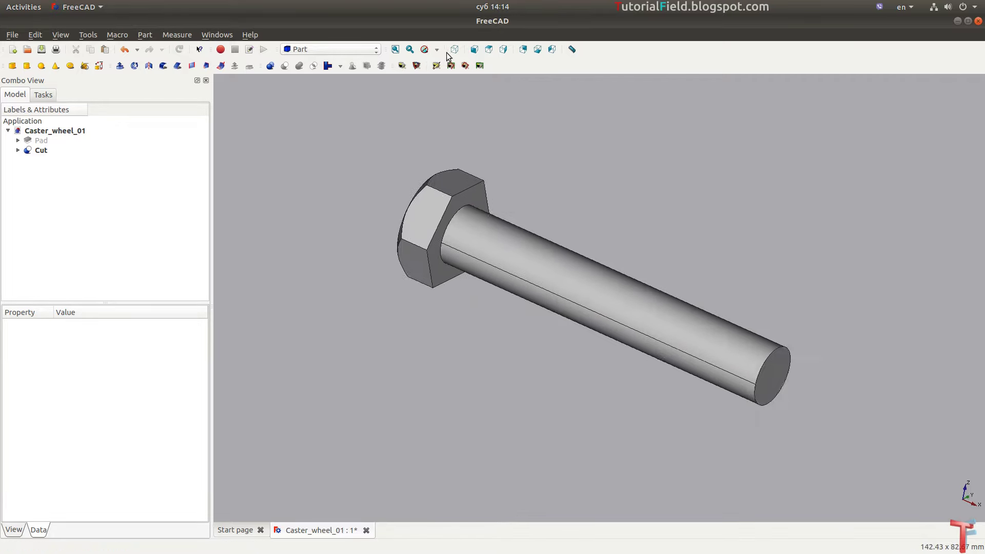
{"action": "key", "text": "ctrl+s"}
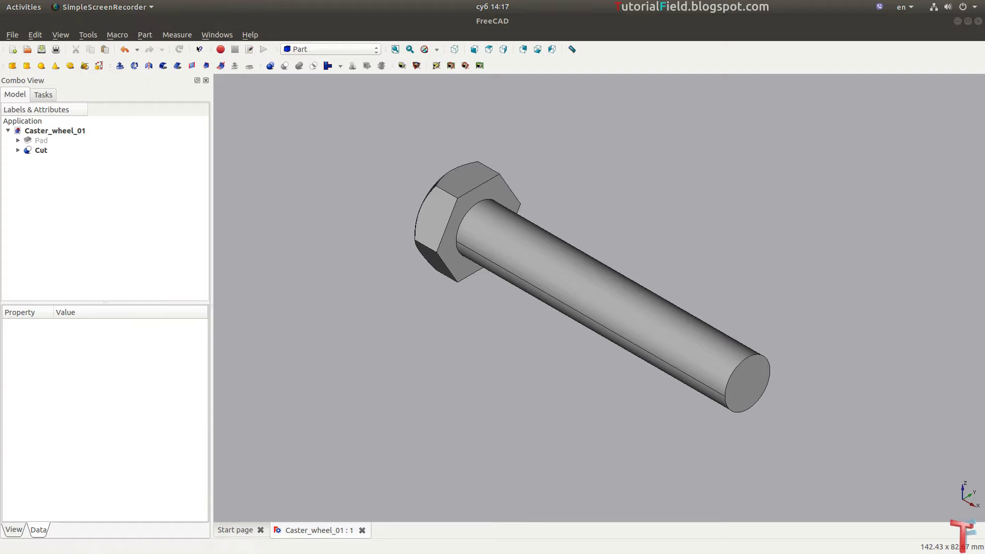
- Add a 0.6 mm fillet where the shank meets the bolt head
{"action": "scroll", "coordinate": [492, 143], "scroll_direction": "up", "scroll_amount": 1}
{"action": "scroll", "coordinate": [512, 176], "scroll_direction": "up", "scroll_amount": 2}
{"action": "scroll", "coordinate": [503, 290], "scroll_direction": "up", "scroll_amount": 2}
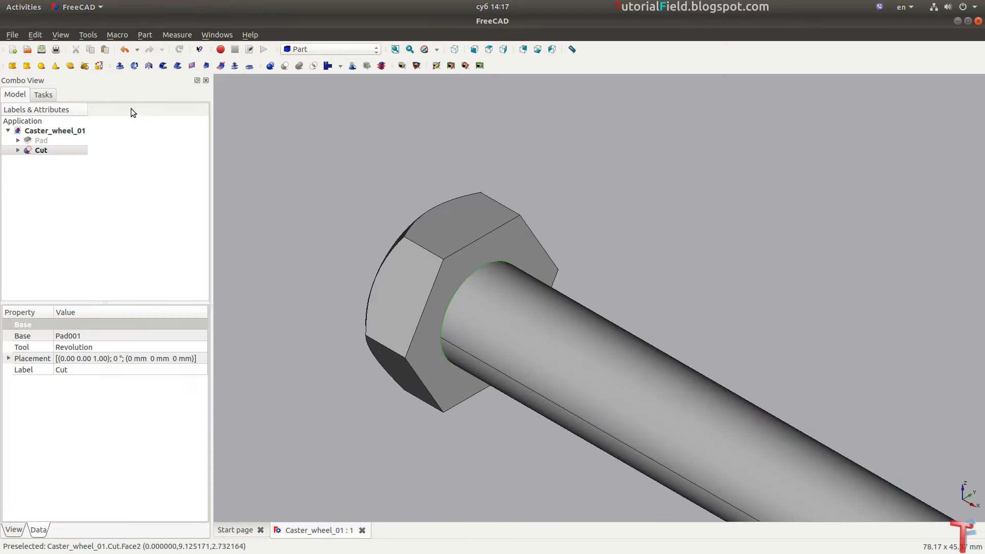
{"action": "left_click", "coordinate": [163, 66]}
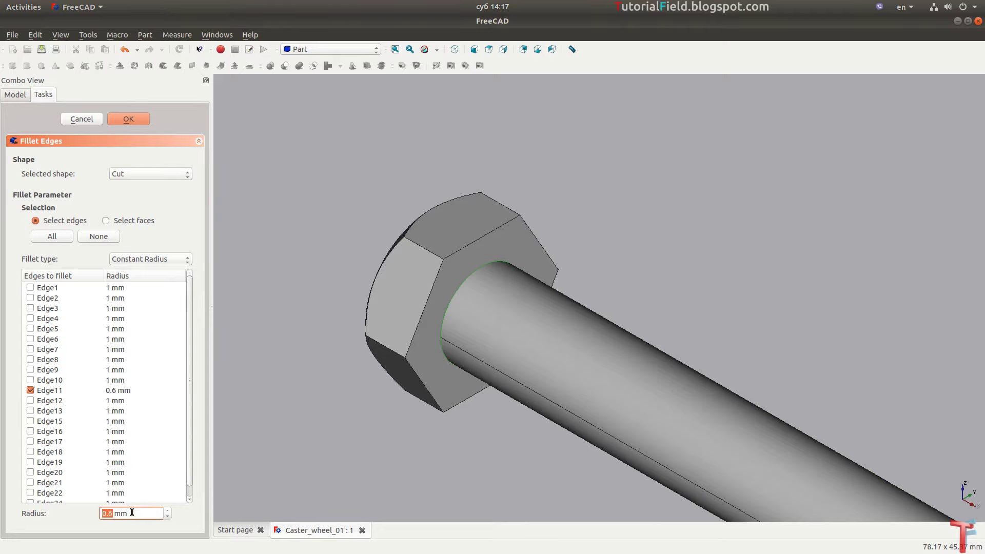
{"action": "left_click", "coordinate": [127, 119]}
{"action": "scroll", "coordinate": [590, 197], "scroll_direction": "down", "scroll_amount": 5}
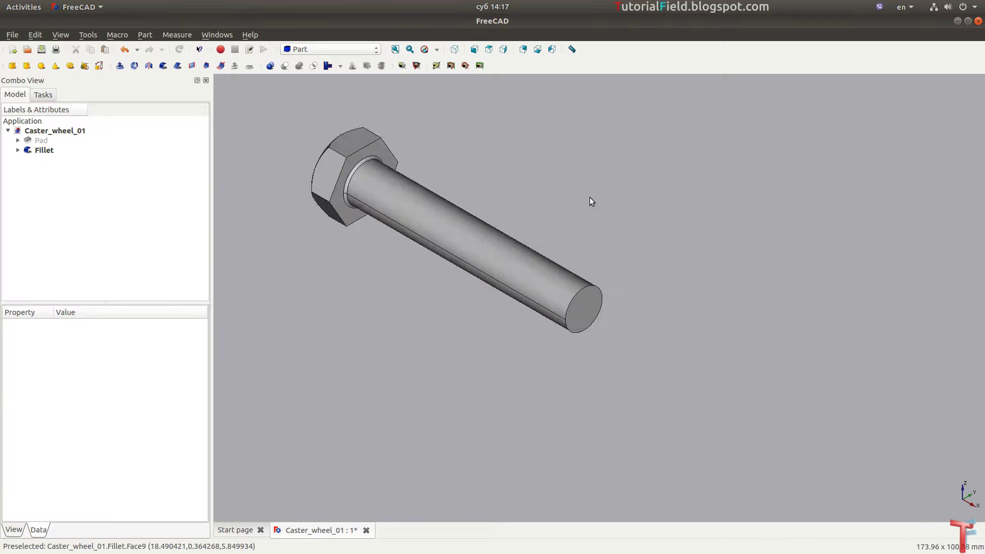
{"action": "scroll", "coordinate": [562, 368], "scroll_direction": "up", "scroll_amount": 8}
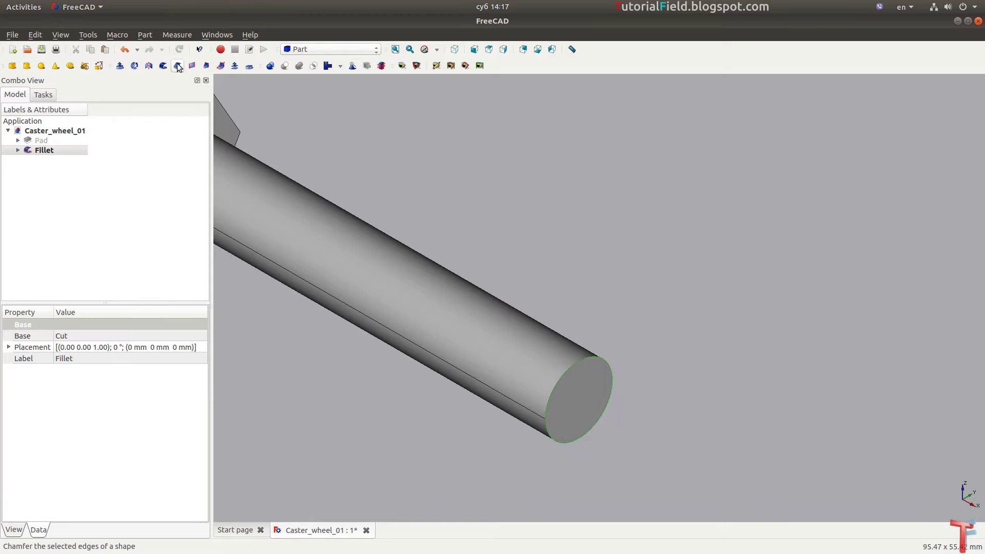
- Chamfer the bolt's shank tip and fit the bolt in an axonometric view
{"action": "left_click", "coordinate": [177, 66]}
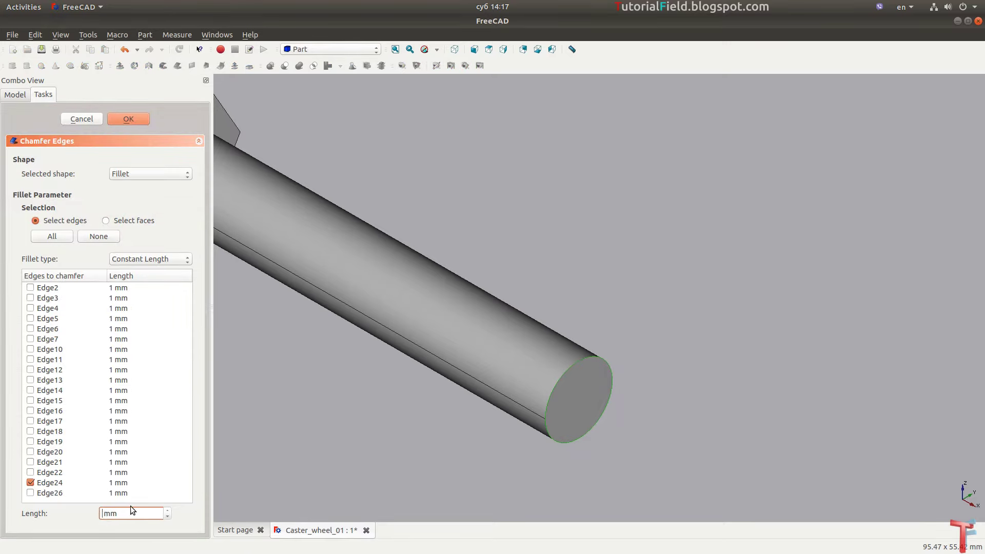
{"action": "type", "text": "1.75"}
{"action": "key", "text": "Return"}
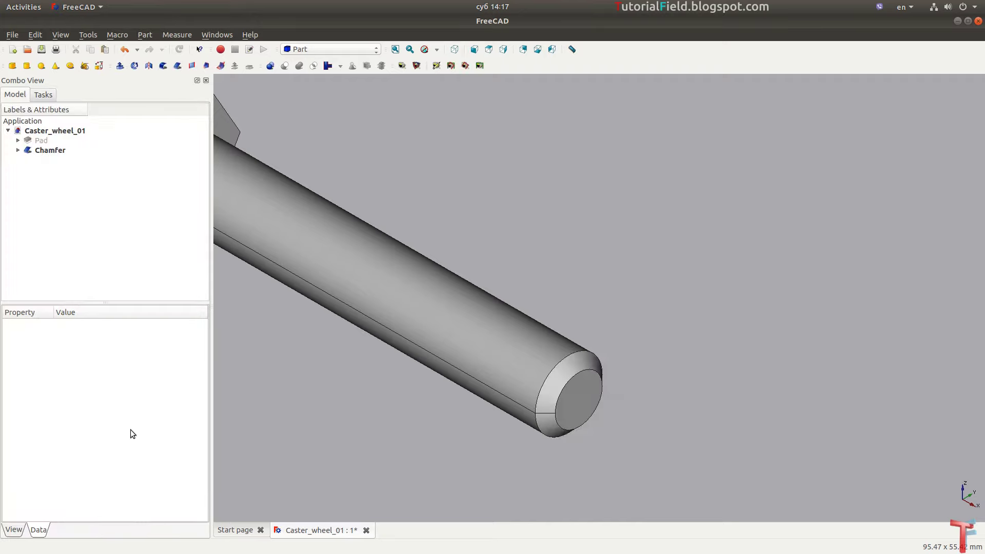
{"action": "scroll", "coordinate": [574, 290], "scroll_direction": "down", "scroll_amount": 5}
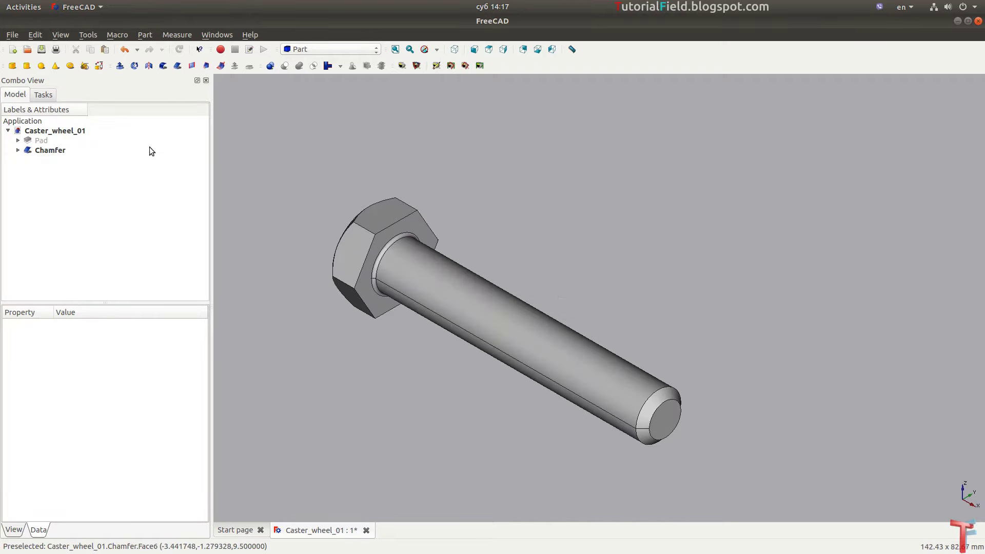
{"action": "left_click", "coordinate": [395, 49]}
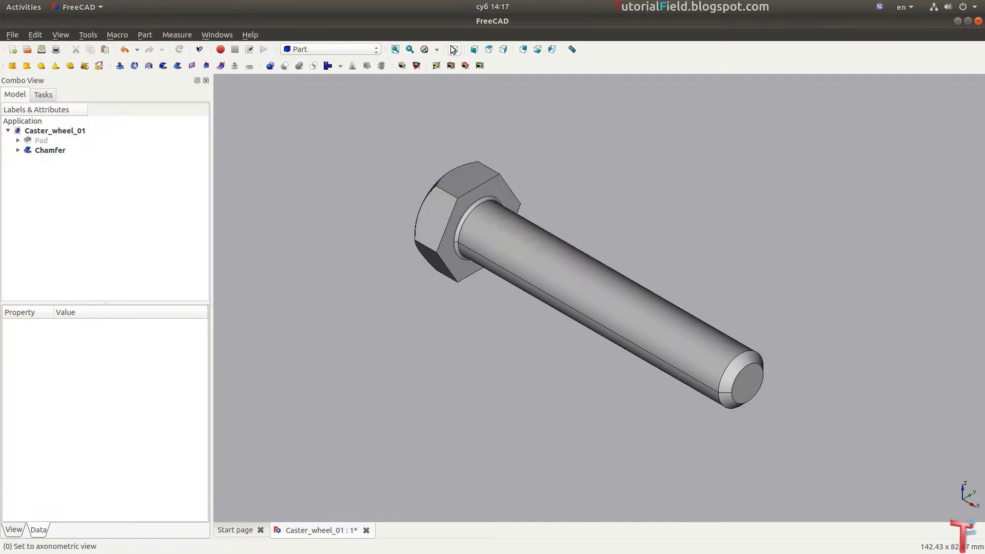
- Set the Chamfer placement X position to -31 mm, fit the view, and save
{"action": "key", "text": "ctrl+s"}
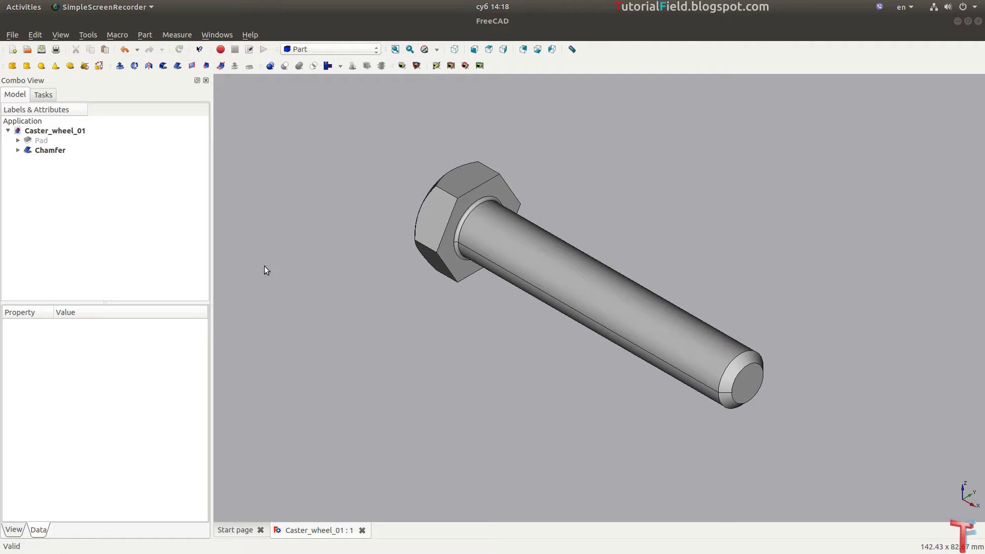
{"action": "left_click", "coordinate": [54, 152]}
{"action": "left_click", "coordinate": [9, 348]}
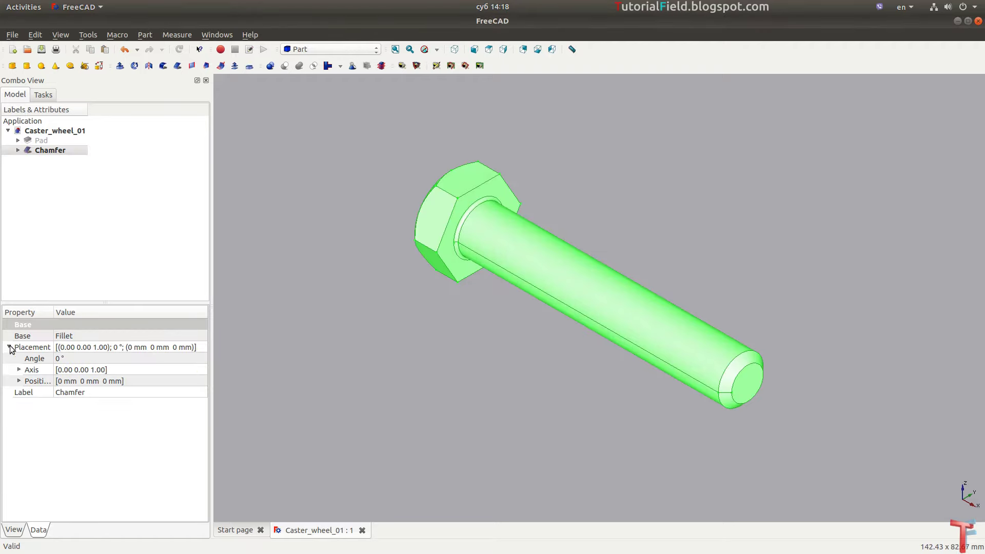
{"action": "left_click", "coordinate": [20, 381]}
{"action": "left_click", "coordinate": [78, 393]}
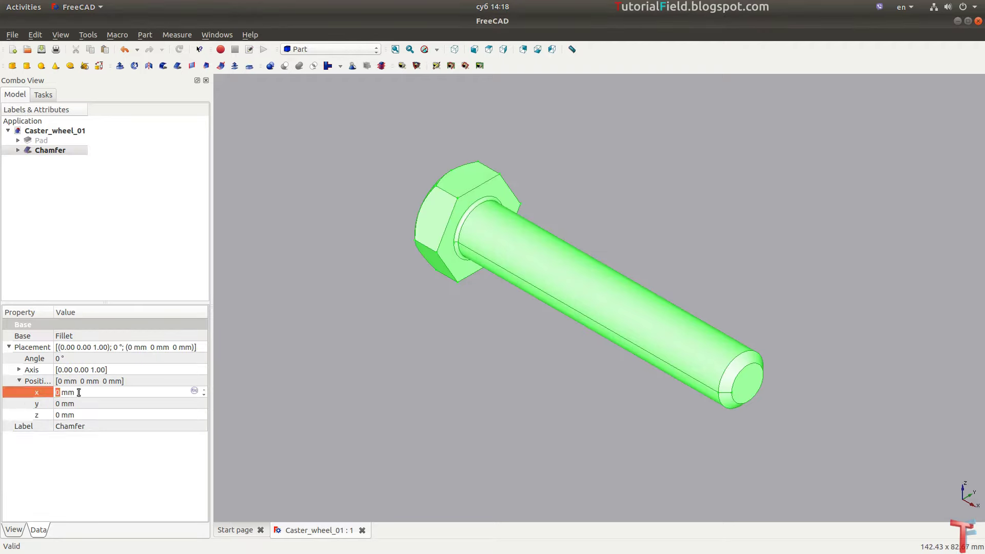
{"action": "type", "text": "31"}
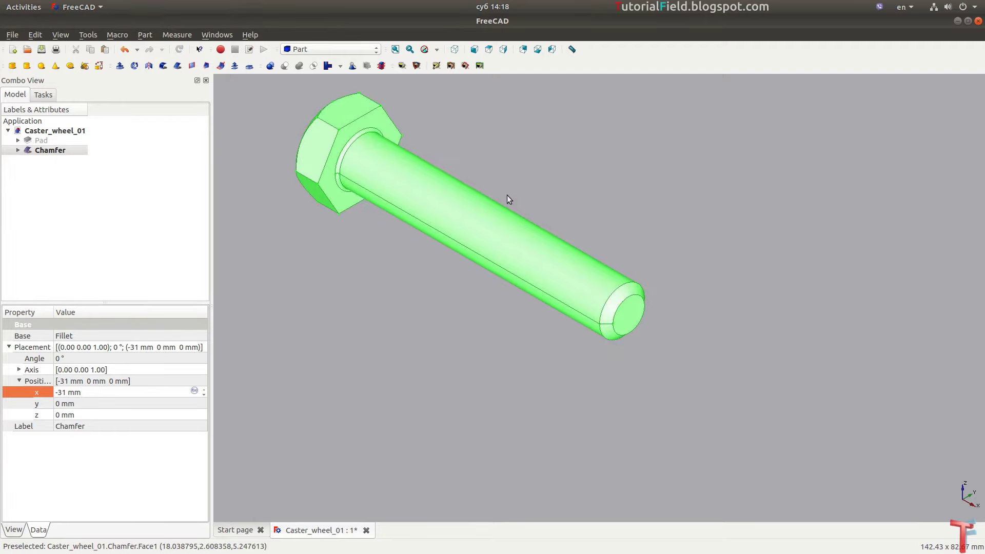
{"action": "mouse_move", "coordinate": [507, 169]}
{"action": "middle_mouse_down"}
{"action": "mouse_move", "coordinate": [589, 237]}
{"action": "mouse_move", "coordinate": [623, 226]}
{"action": "mouse_move", "coordinate": [623, 240]}
{"action": "middle_mouse_up"}
{"action": "left_click", "coordinate": [624, 240]}
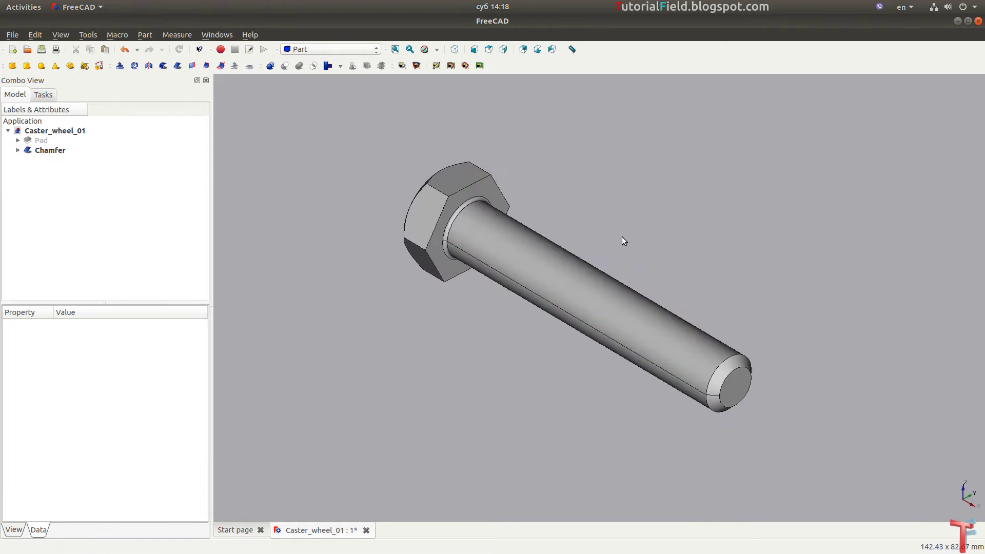
{"action": "left_click", "coordinate": [395, 49]}
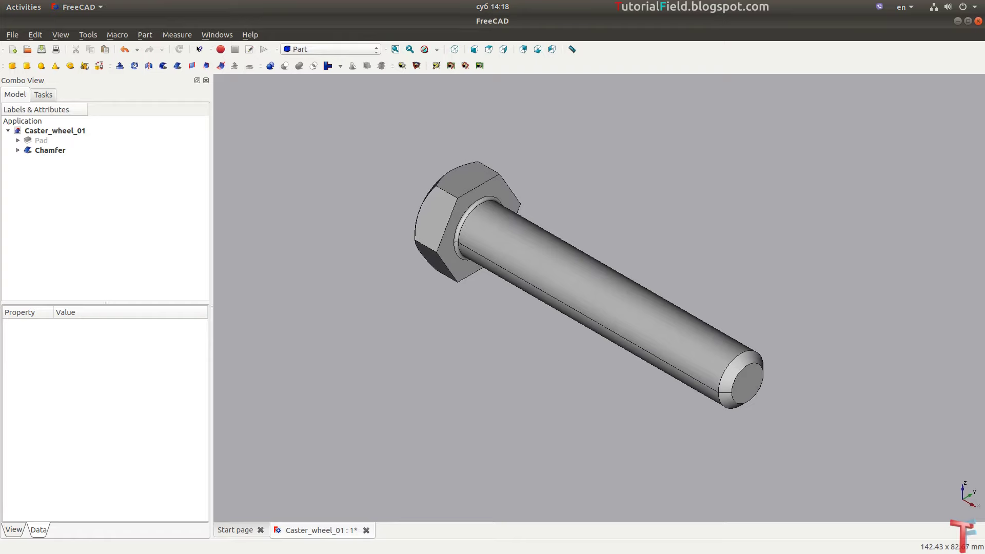
{"action": "key", "text": "alt+Tab"}
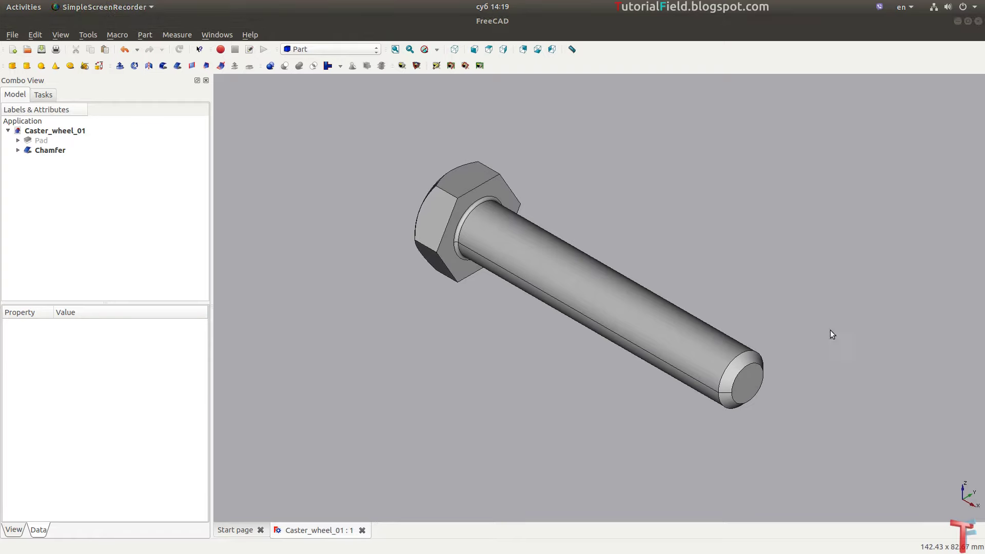
- Switch to Part Design and start a YZ-plane sketch with wireframe display
{"action": "left_click", "coordinate": [328, 49]}
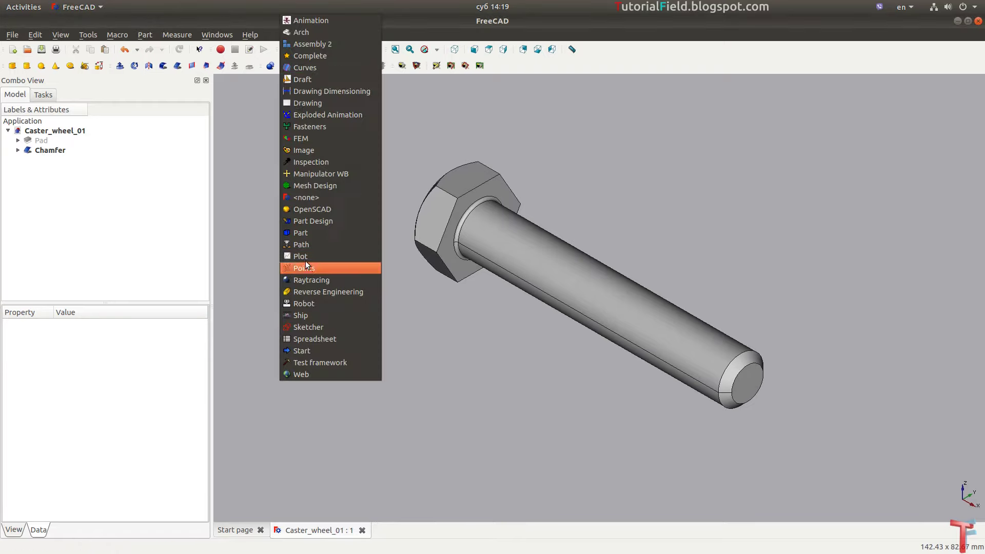
{"action": "left_click", "coordinate": [309, 221]}
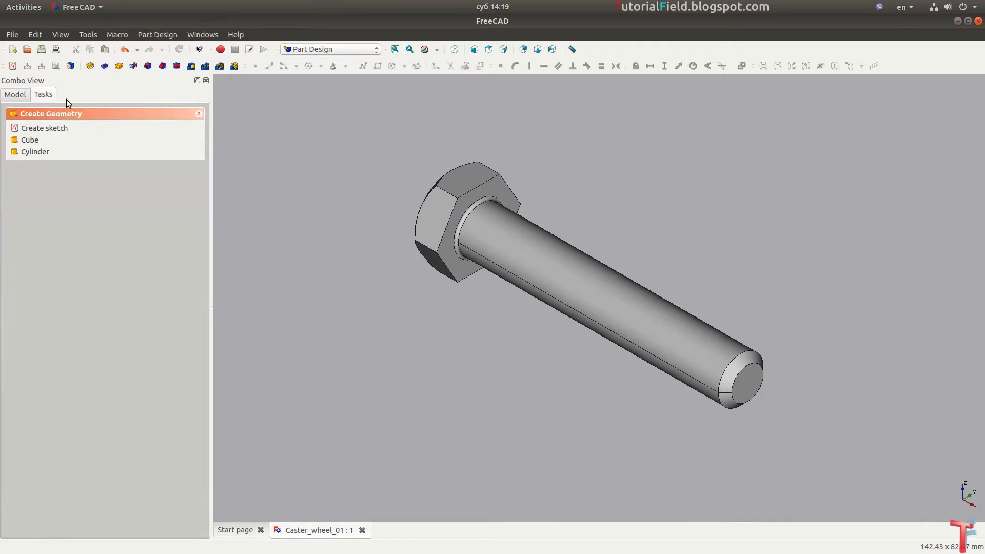
{"action": "left_click", "coordinate": [13, 66]}
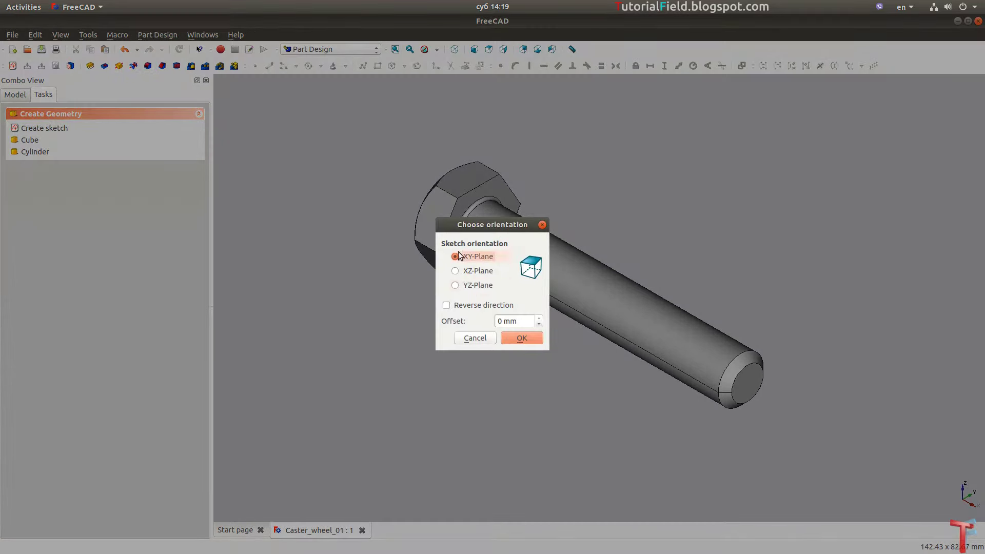
{"action": "left_click", "coordinate": [472, 285]}
{"action": "left_click", "coordinate": [519, 337]}
{"action": "scroll", "coordinate": [612, 274], "scroll_direction": "up", "scroll_amount": 3}
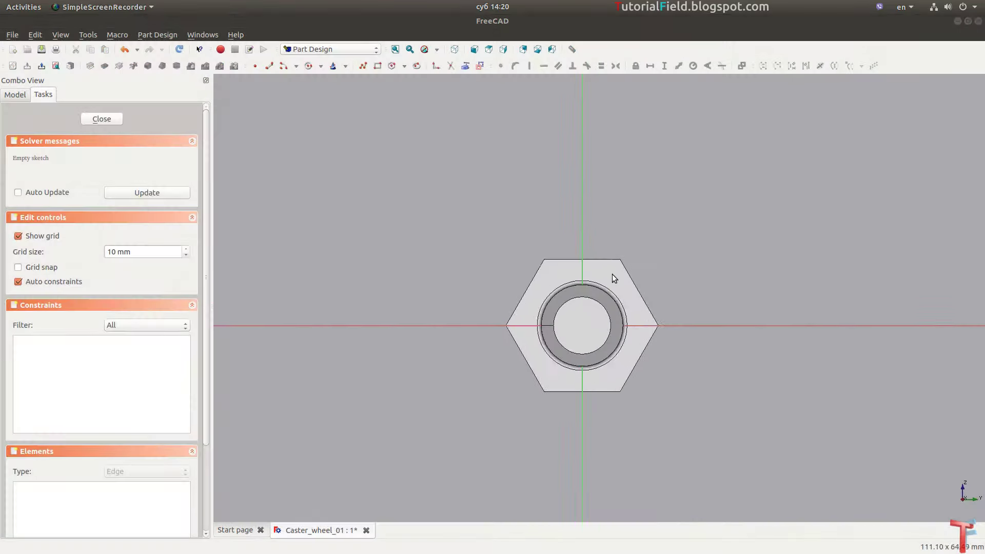
{"action": "scroll", "coordinate": [593, 322], "scroll_direction": "up", "scroll_amount": 2}
{"action": "scroll", "coordinate": [582, 331], "scroll_direction": "down", "scroll_amount": 1}
{"action": "scroll", "coordinate": [583, 333], "scroll_direction": "up", "scroll_amount": 1}
{"action": "left_click", "coordinate": [437, 50]}
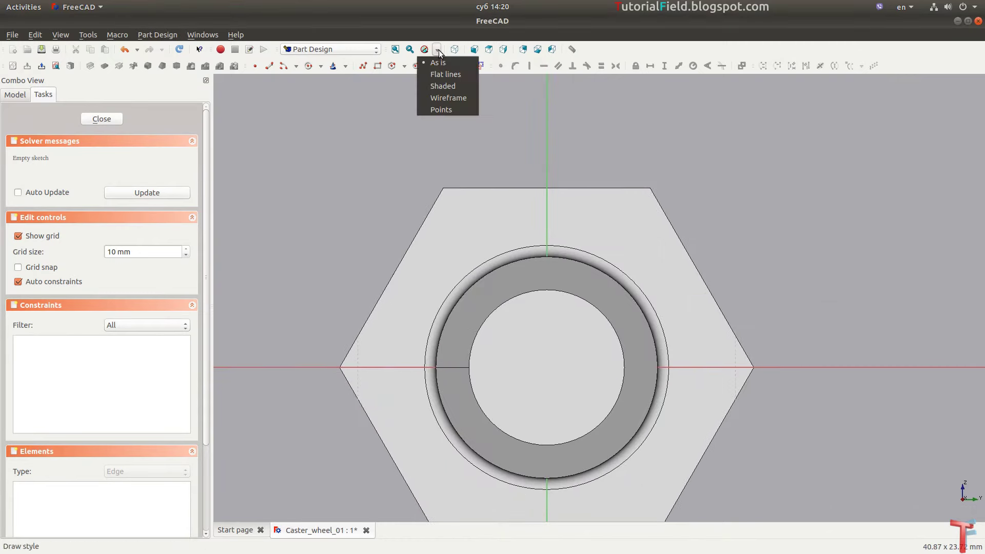
{"action": "left_click", "coordinate": [442, 98]}
{"action": "scroll", "coordinate": [526, 365], "scroll_direction": "up", "scroll_amount": 2}
{"action": "scroll", "coordinate": [495, 220], "scroll_direction": "down", "scroll_amount": 1}
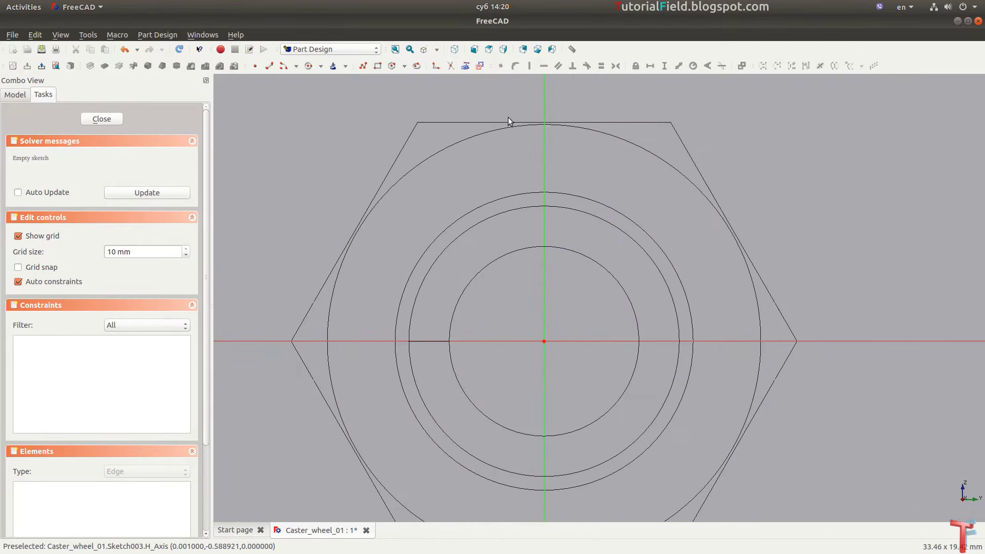
- Draw a circle at the origin with an 11 mm radius and close the sketch
{"action": "left_click", "coordinate": [308, 66]}
{"action": "left_click", "coordinate": [543, 341]}
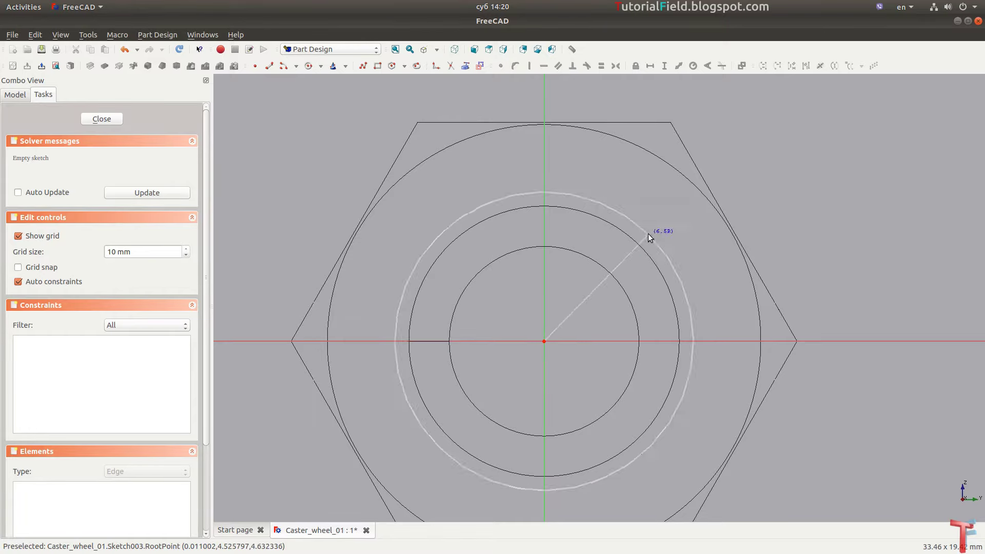
{"action": "left_click", "coordinate": [647, 237]}
{"action": "left_click", "coordinate": [645, 234]}
{"action": "key", "text": "shift+r"}
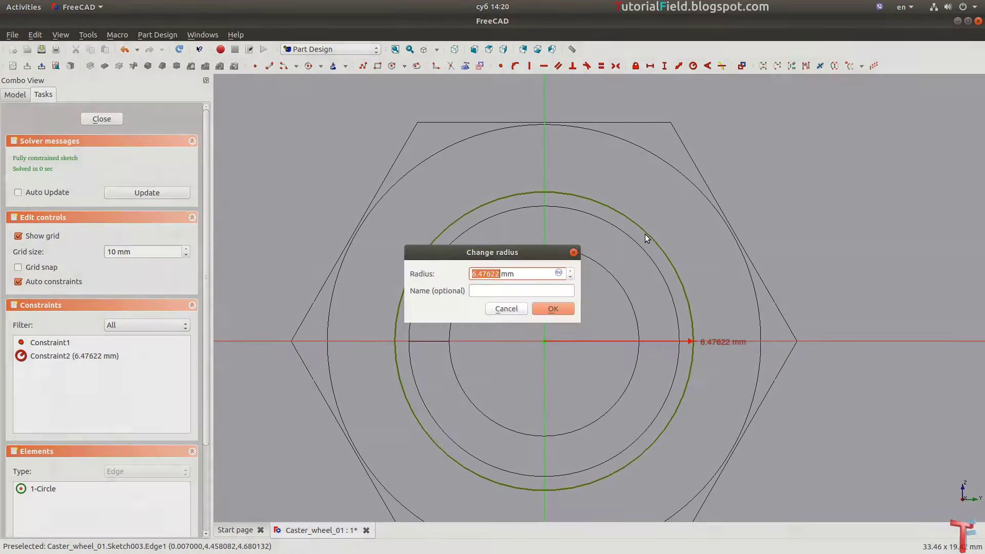
{"action": "type", "text": "11"}
{"action": "key", "text": "Return"}
{"action": "scroll", "coordinate": [645, 234], "scroll_direction": "down", "scroll_amount": 2}
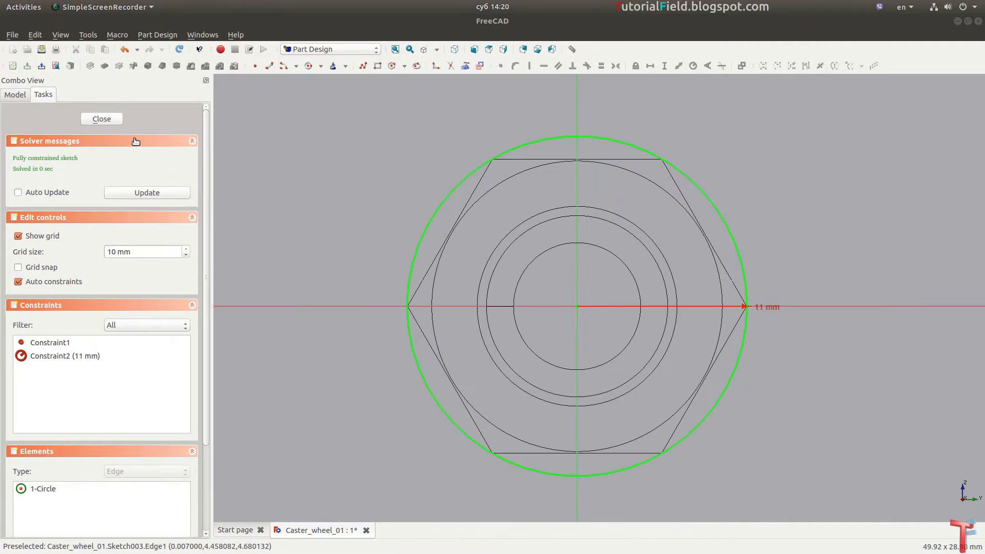
{"action": "left_click", "coordinate": [106, 120]}
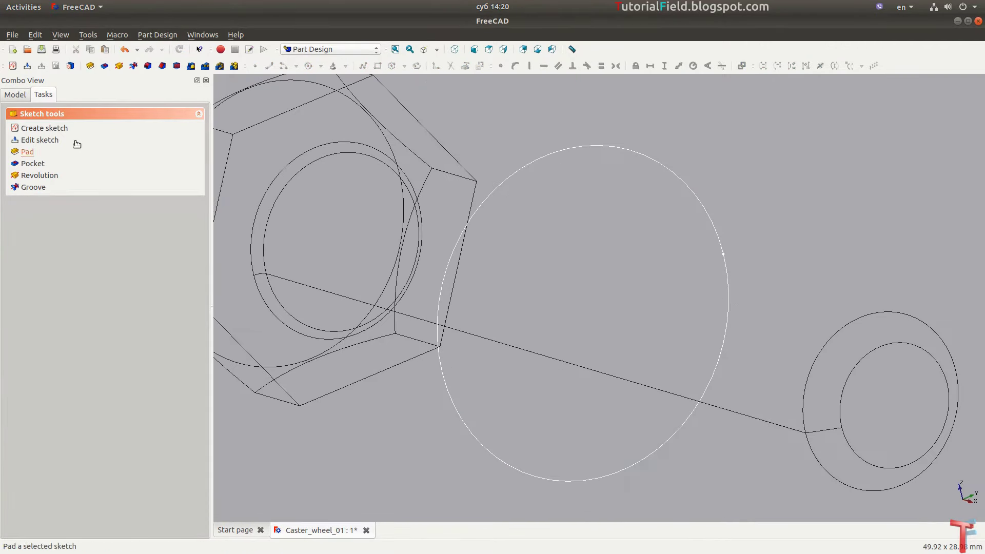
- Pad the 11 mm circle 48 mm symmetric to its plane, shown as shaded solids
{"action": "left_click", "coordinate": [91, 66]}
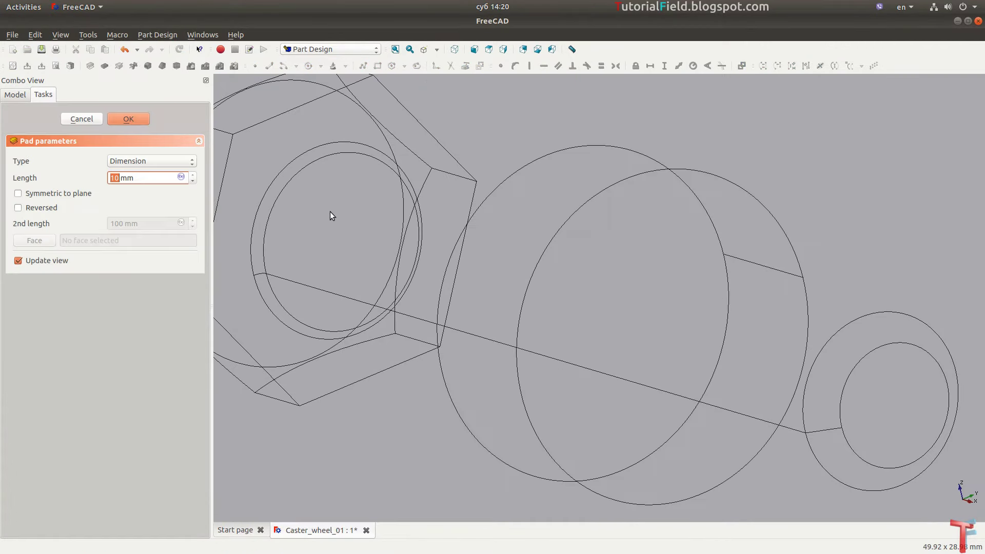
{"action": "left_click", "coordinate": [424, 49]}
{"action": "left_click", "coordinate": [436, 66]}
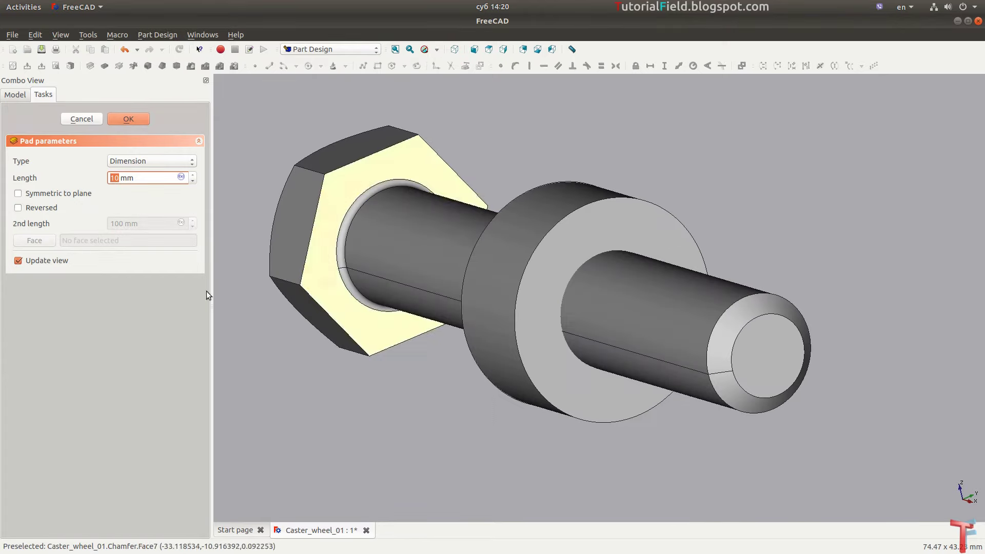
{"action": "type", "text": "48"}
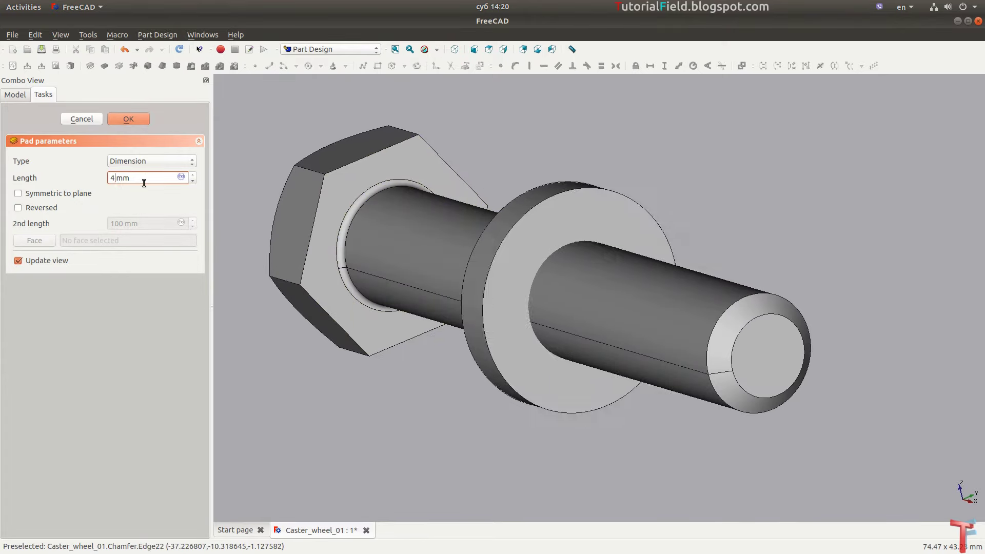
{"action": "left_click", "coordinate": [35, 194]}
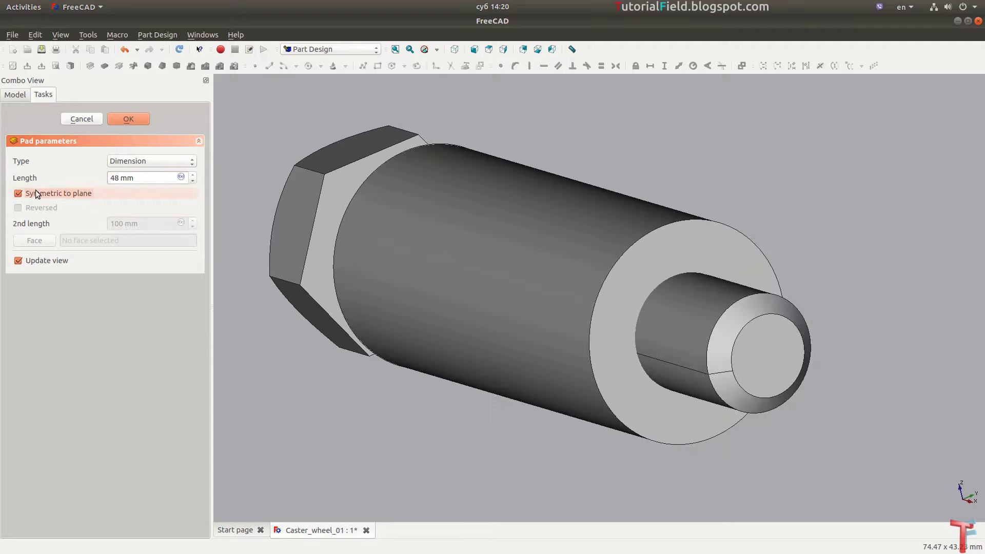
{"action": "left_click", "coordinate": [128, 119]}
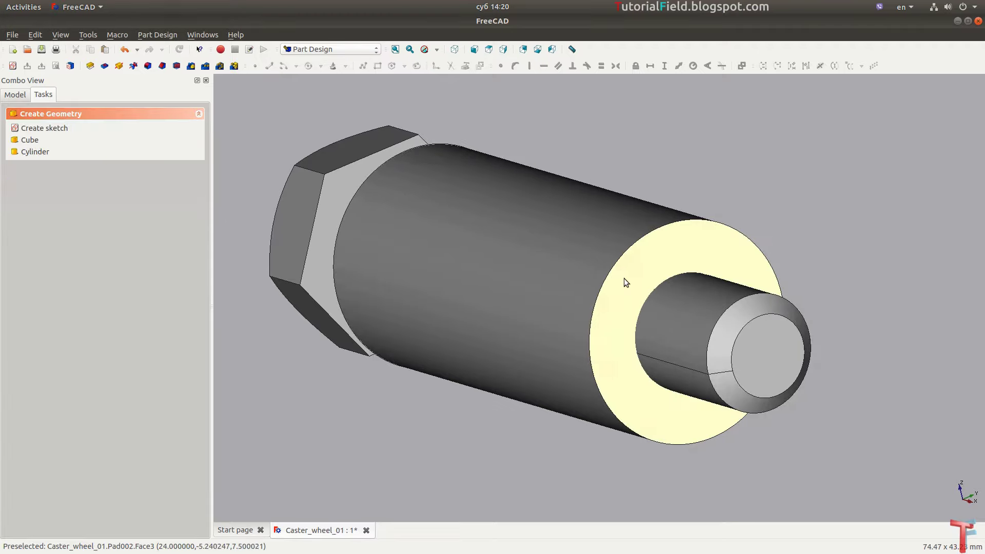
- Start a new sketch on the hub's end face facing the bolt head
{"action": "mouse_move", "coordinate": [624, 278]}
{"action": "middle_mouse_down"}
{"action": "mouse_move", "coordinate": [403, 319]}
{"action": "mouse_move", "coordinate": [523, 337]}
{"action": "mouse_move", "coordinate": [397, 281]}
{"action": "middle_mouse_up"}
{"action": "left_click", "coordinate": [397, 281]}
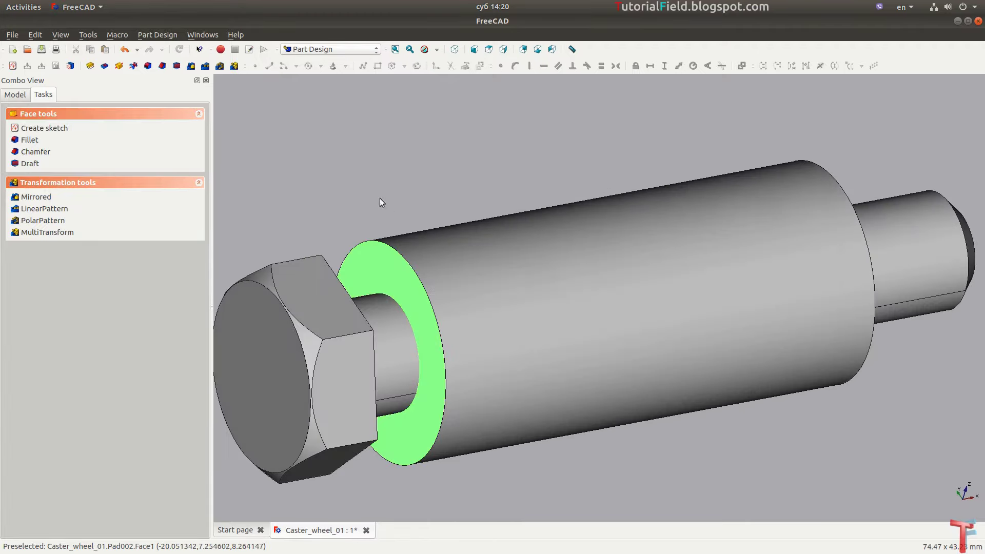
{"action": "left_click", "coordinate": [13, 68]}
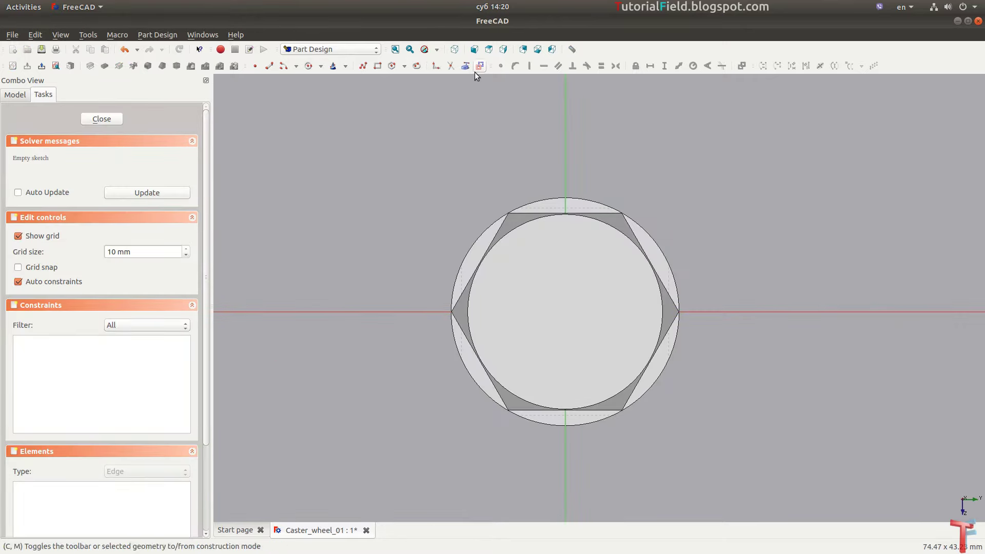
- In wireframe, draw an origin-centred circle constrained to 6 mm radius and close the sketch
{"action": "left_click", "coordinate": [436, 49]}
{"action": "left_click", "coordinate": [451, 94]}
{"action": "scroll", "coordinate": [614, 474], "scroll_direction": "up", "scroll_amount": 2}
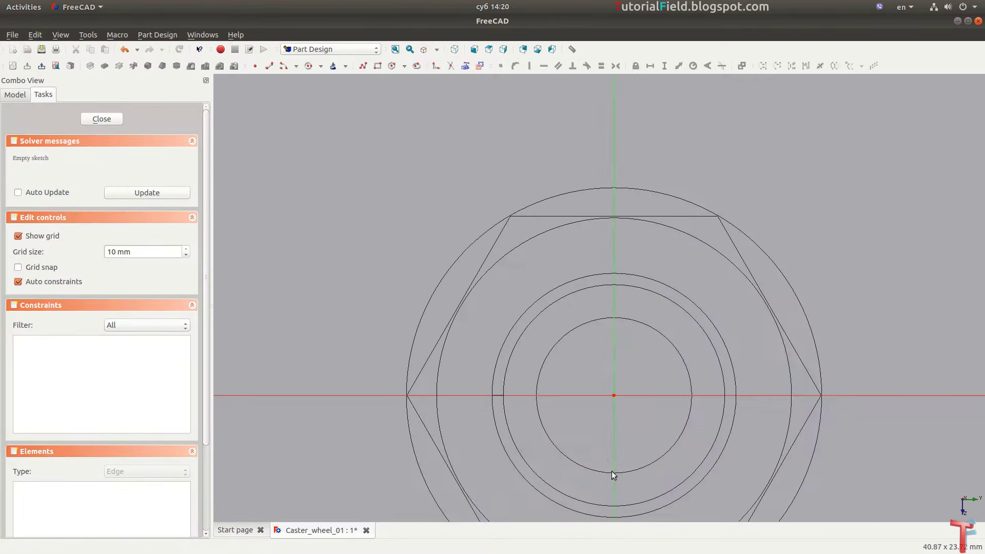
{"action": "left_click", "coordinate": [308, 66]}
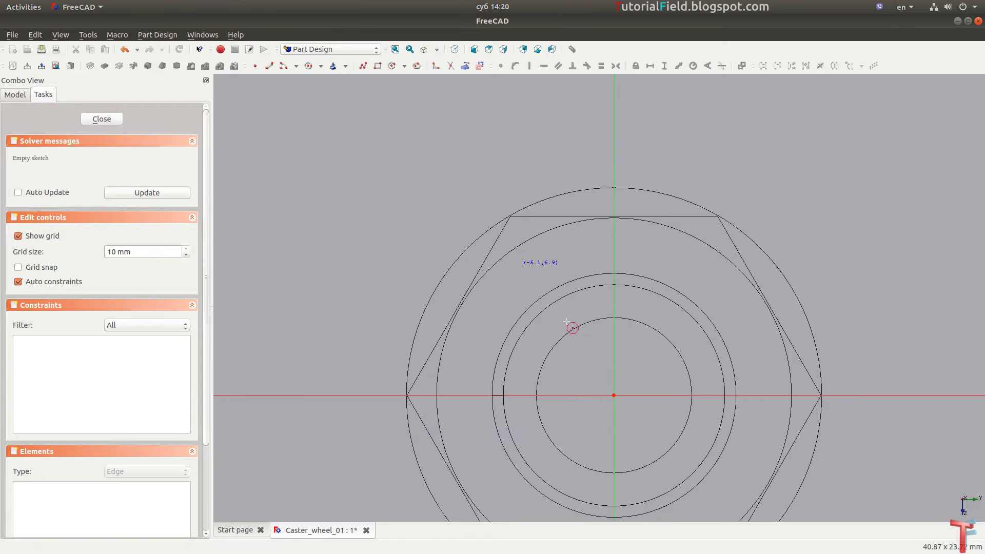
{"action": "left_click", "coordinate": [614, 395]}
{"action": "left_click", "coordinate": [687, 267]}
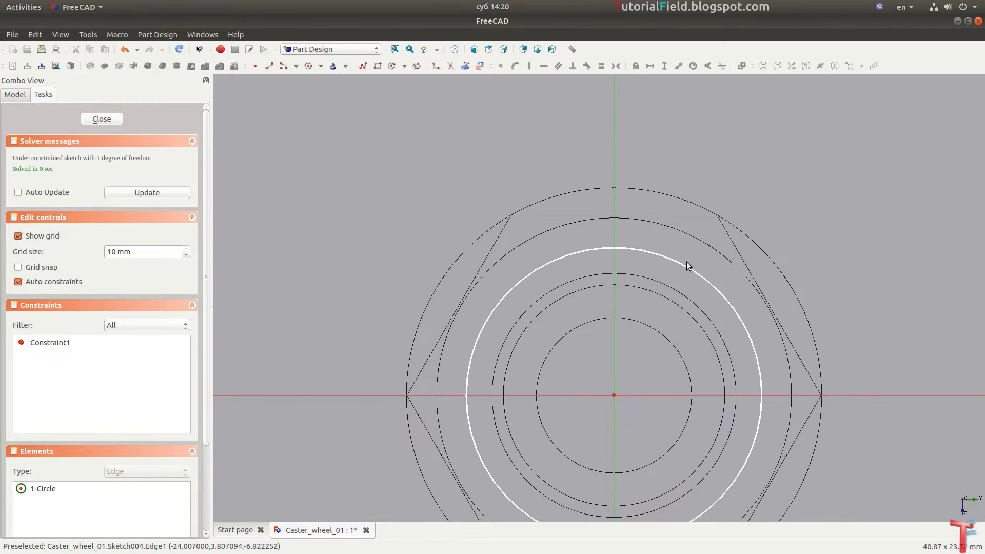
{"action": "left_click", "coordinate": [680, 270]}
{"action": "key", "text": "shift+r"}
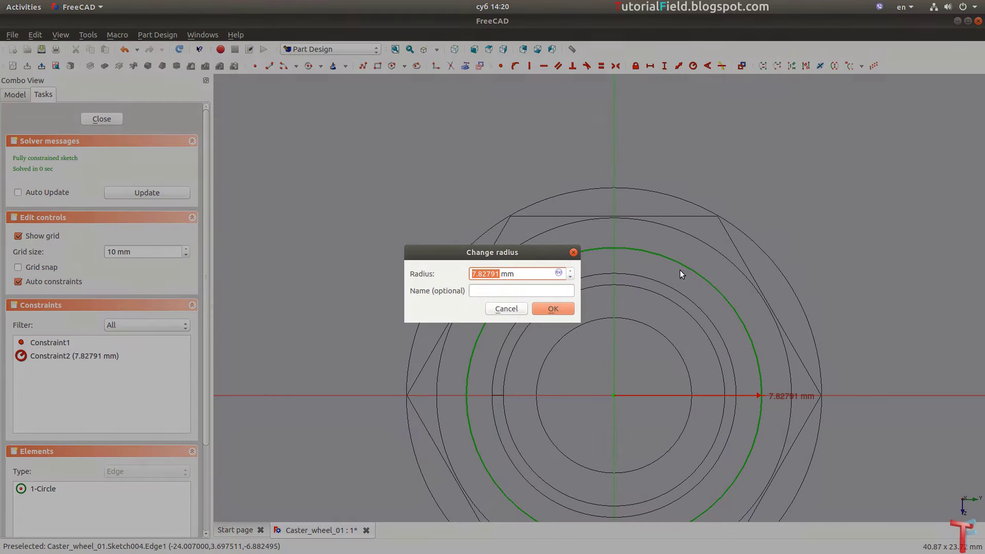
{"action": "type", "text": "6"}
{"action": "key", "text": "Return"}
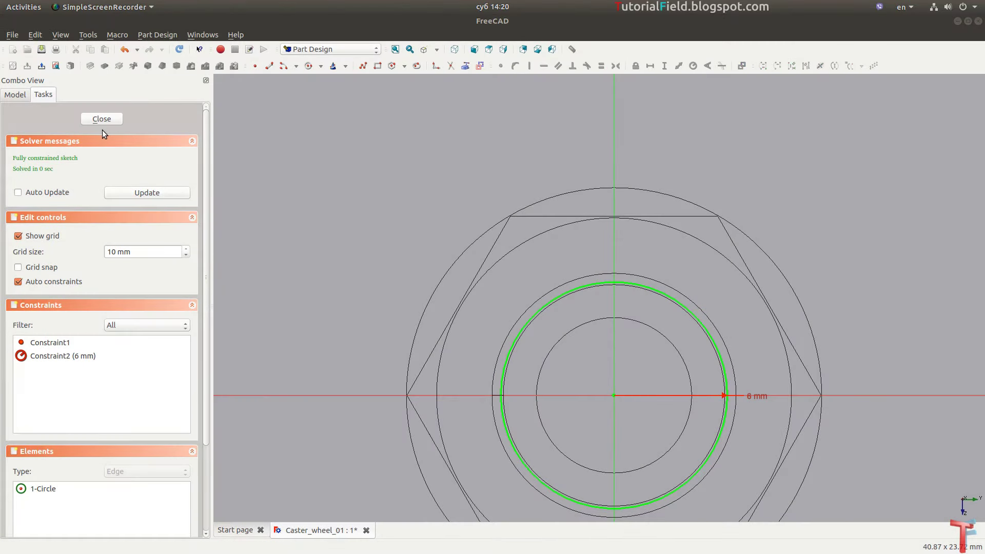
{"action": "left_click", "coordinate": [103, 119]}
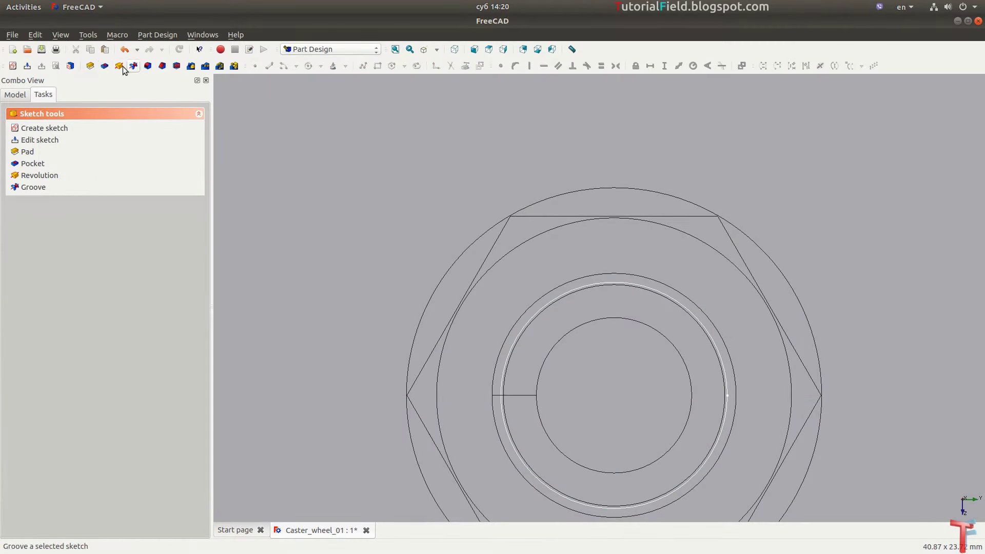
- Cut the 6 mm circle sketch as a Through all pocket
{"action": "left_click", "coordinate": [104, 66]}
{"action": "mouse_move", "coordinate": [402, 334]}
{"action": "middle_mouse_down"}
{"action": "mouse_move", "coordinate": [655, 310]}
{"action": "mouse_move", "coordinate": [605, 292]}
{"action": "mouse_move", "coordinate": [573, 368]}
{"action": "mouse_move", "coordinate": [325, 330]}
{"action": "middle_mouse_up"}
{"action": "scroll", "coordinate": [154, 178], "scroll_direction": "up", "scroll_amount": 4}
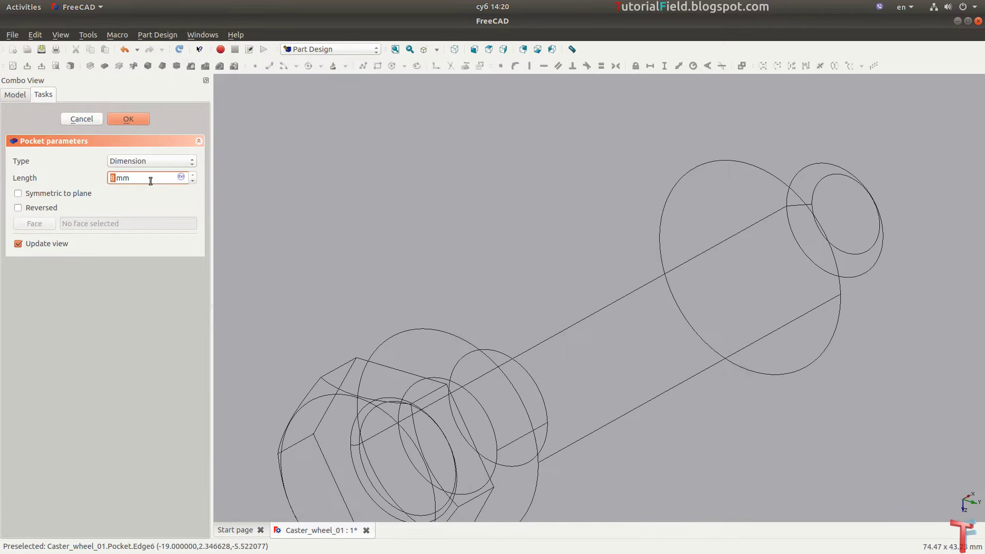
{"action": "scroll", "coordinate": [150, 180], "scroll_direction": "up", "scroll_amount": 3}
{"action": "left_click", "coordinate": [135, 162]}
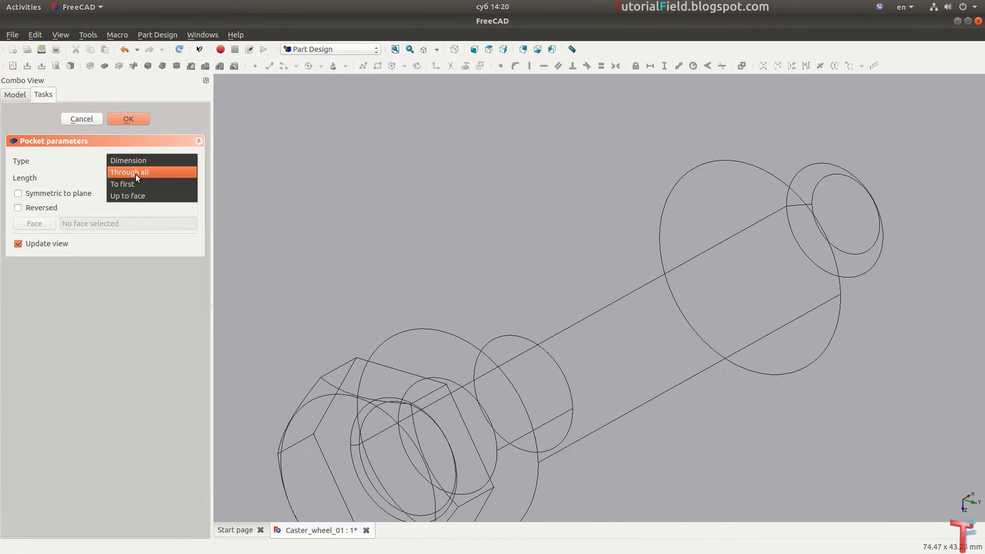
{"action": "left_click", "coordinate": [128, 119]}
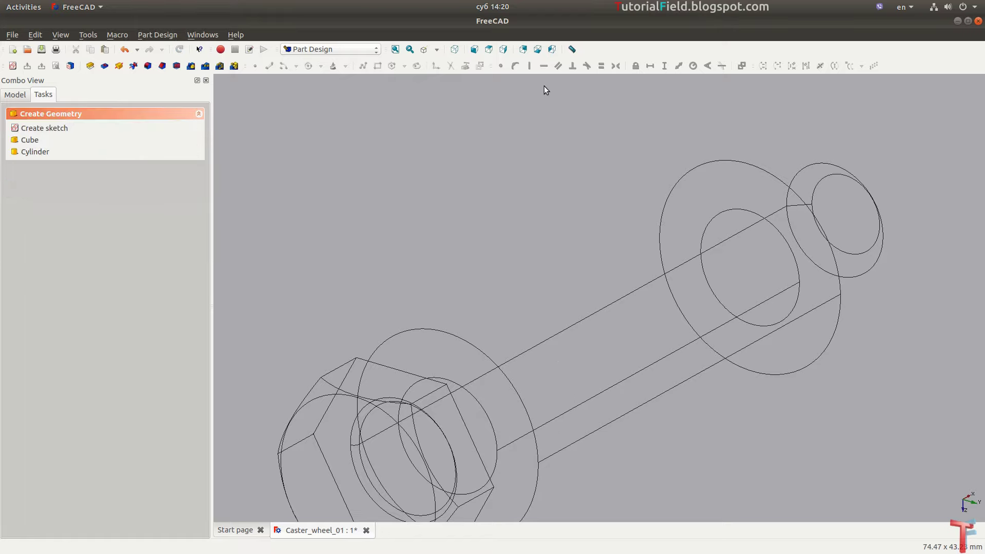
- Switch to shaded display and orbit the model to lie horizontally
{"action": "left_click", "coordinate": [424, 50]}
{"action": "left_click", "coordinate": [444, 71]}
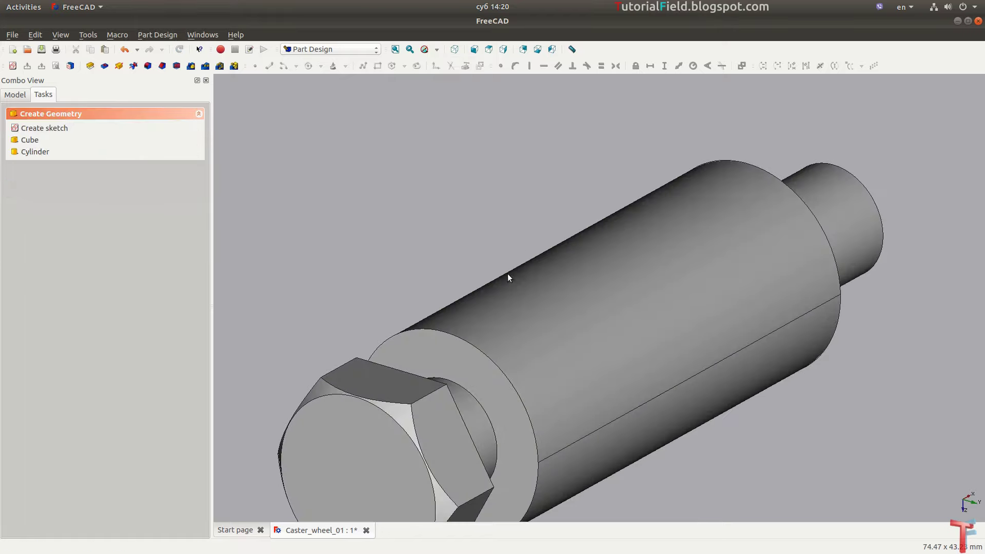
{"action": "mouse_move", "coordinate": [507, 273]}
{"action": "middle_mouse_down"}
{"action": "mouse_move", "coordinate": [326, 359]}
{"action": "mouse_move", "coordinate": [558, 407]}
{"action": "mouse_move", "coordinate": [453, 414]}
{"action": "mouse_move", "coordinate": [754, 396]}
{"action": "mouse_move", "coordinate": [758, 341]}
{"action": "middle_mouse_up"}
{"action": "left_click", "coordinate": [18, 92]}
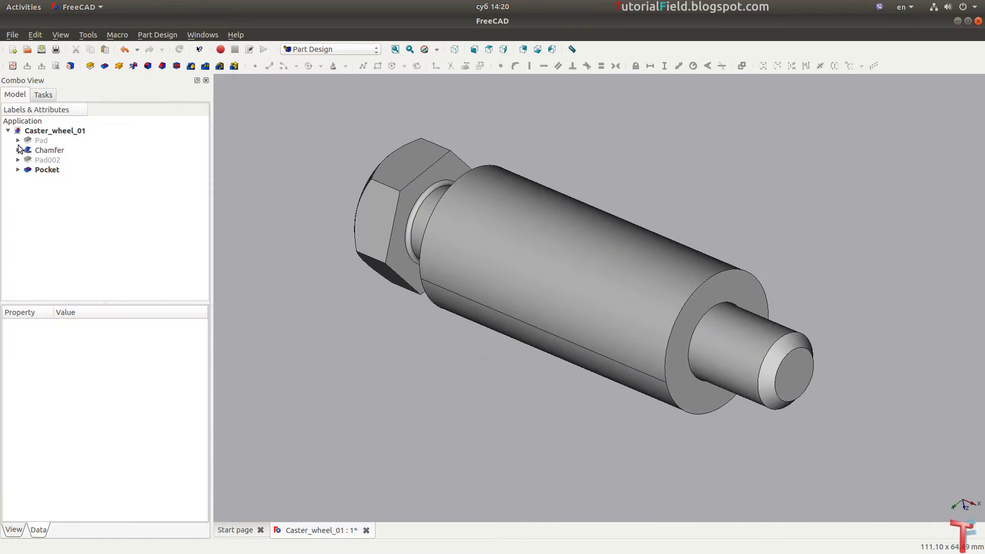
{"action": "left_click", "coordinate": [48, 170]}
{"action": "left_click", "coordinate": [53, 151]}
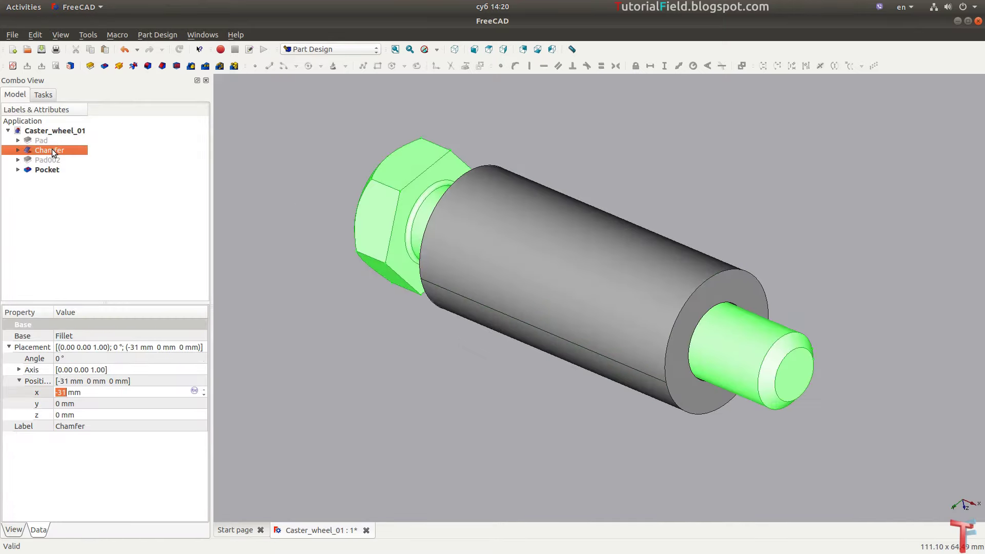
{"action": "left_click", "coordinate": [292, 330]}
{"action": "mouse_move", "coordinate": [292, 330]}
{"action": "middle_mouse_down"}
{"action": "mouse_move", "coordinate": [416, 439]}
{"action": "mouse_move", "coordinate": [548, 411]}
{"action": "mouse_move", "coordinate": [537, 417]}
{"action": "mouse_move", "coordinate": [479, 383]}
{"action": "mouse_move", "coordinate": [483, 391]}
{"action": "middle_mouse_up"}
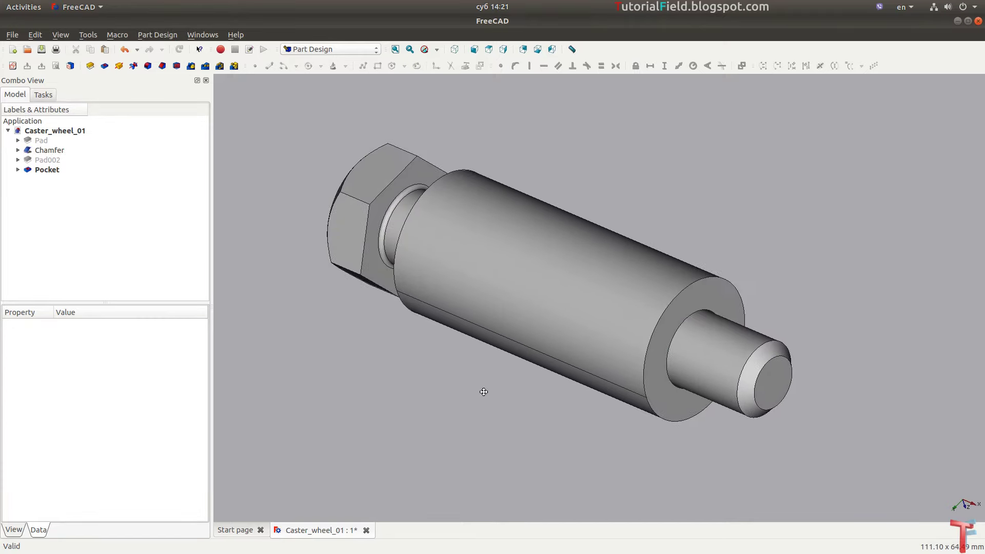
{"action": "left_click", "coordinate": [395, 49]}
{"action": "left_click", "coordinate": [455, 49]}
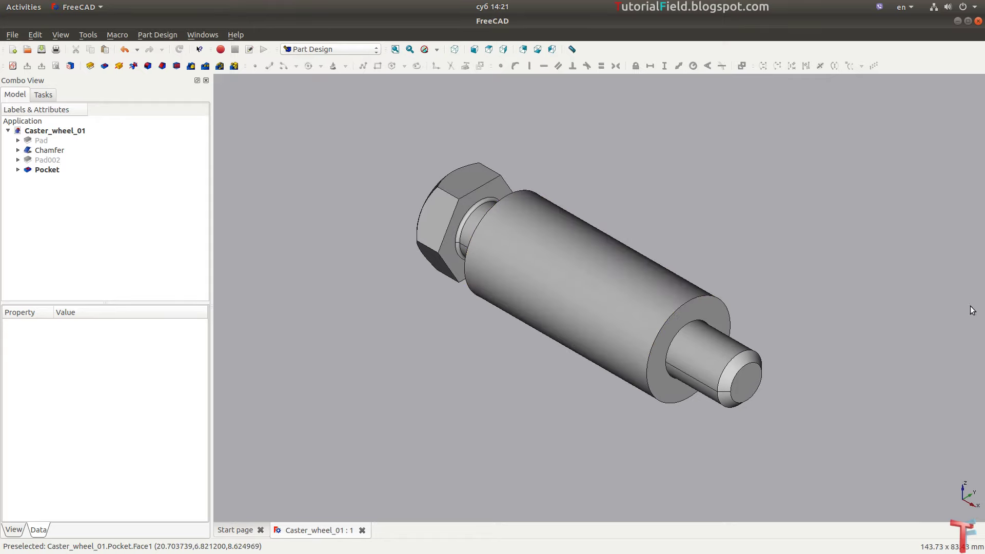
{"action": "key", "text": "alt+Tab"}
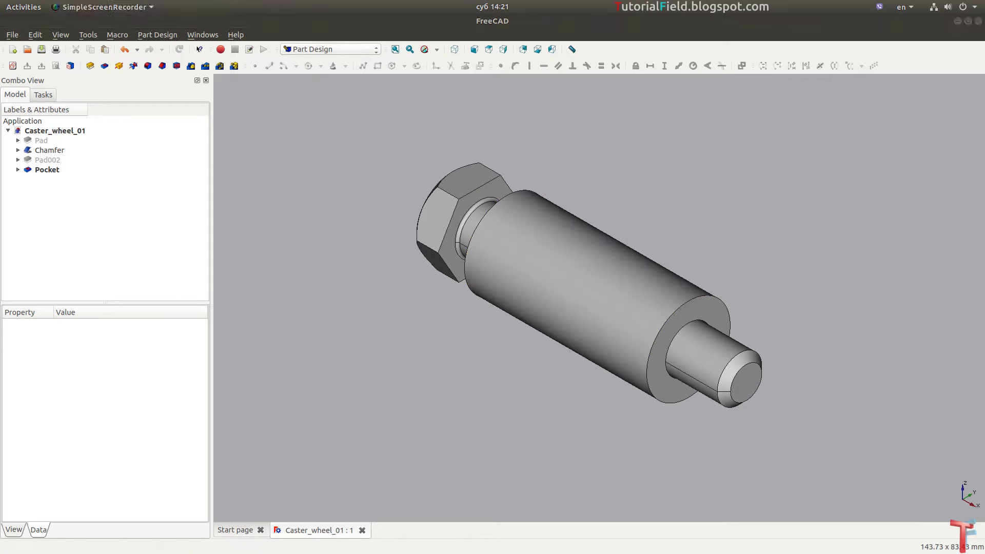
{"action": "scroll", "coordinate": [710, 287], "scroll_direction": "up", "scroll_amount": 1}
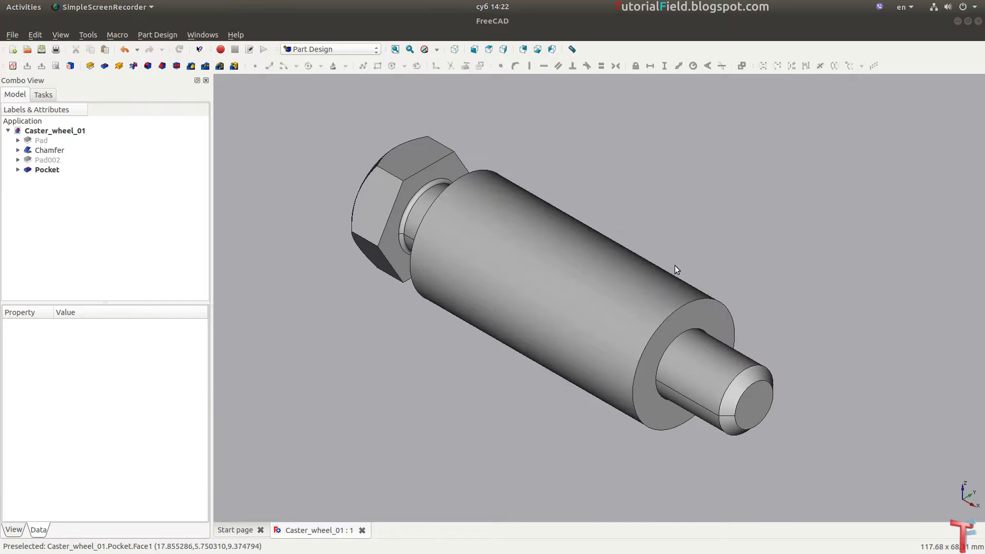
- Start a new sketch on the YZ plane in wireframe display
{"action": "left_click", "coordinate": [12, 66]}
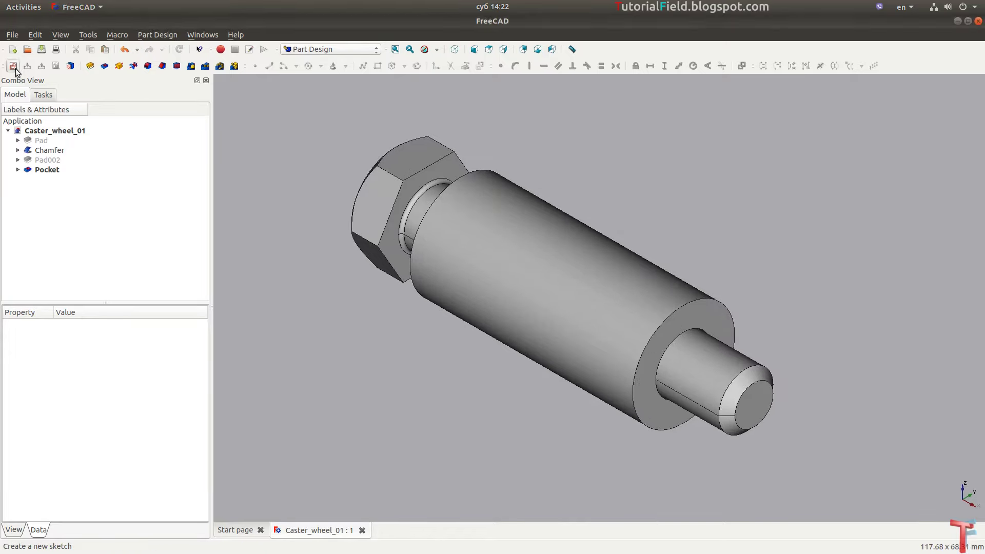
{"action": "left_click", "coordinate": [475, 285]}
{"action": "left_click", "coordinate": [521, 337]}
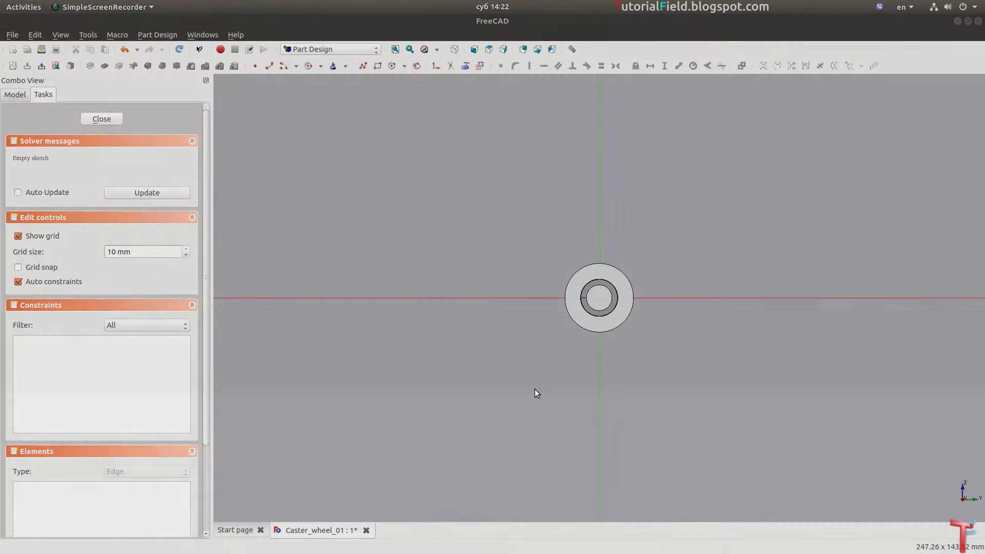
{"action": "scroll", "coordinate": [571, 380], "scroll_direction": "up", "scroll_amount": 2}
{"action": "scroll", "coordinate": [564, 368], "scroll_direction": "up", "scroll_amount": 1}
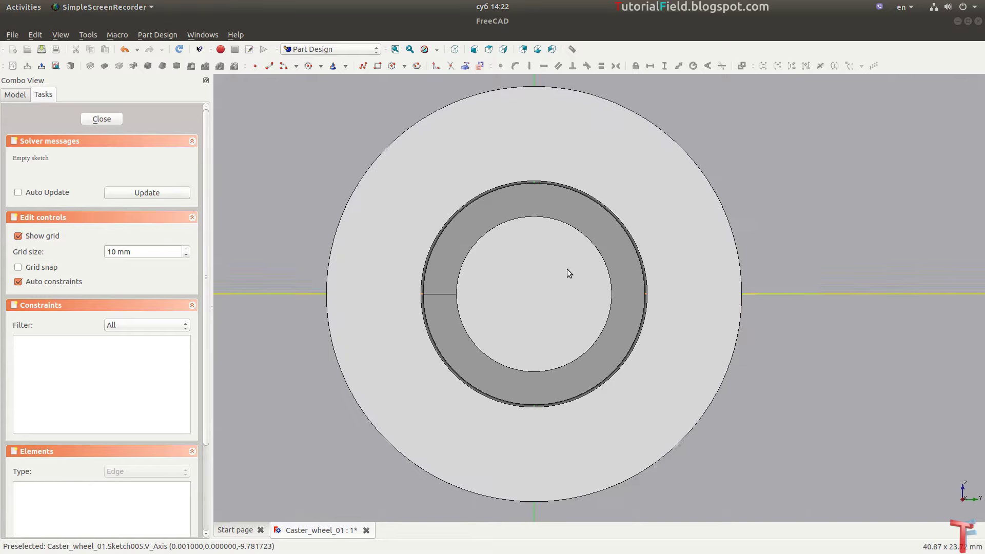
{"action": "left_click", "coordinate": [437, 49]}
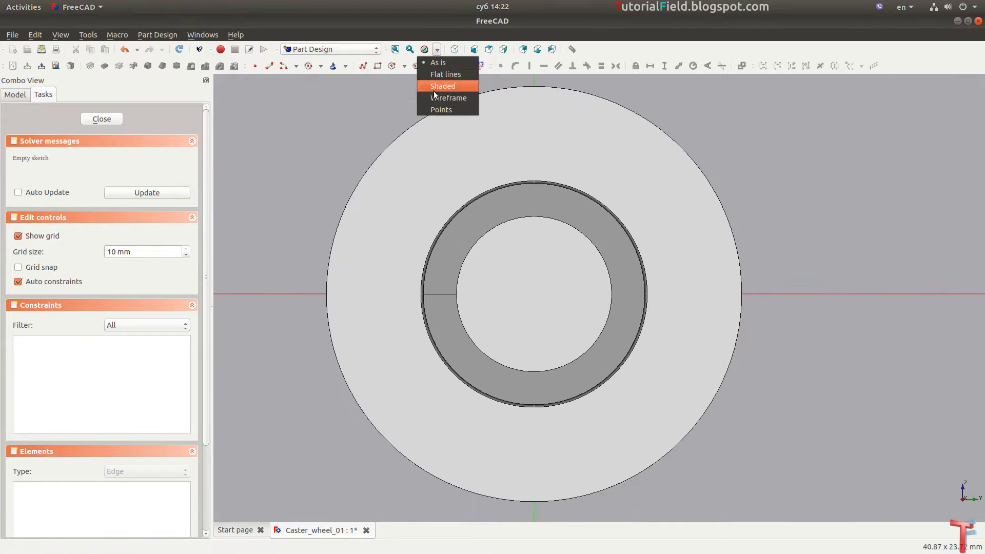
{"action": "left_click", "coordinate": [441, 90]}
{"action": "scroll", "coordinate": [513, 262], "scroll_direction": "up", "scroll_amount": 2}
- Draw a circle at the origin and constrain its radius to 16 mm
{"action": "left_click", "coordinate": [308, 66]}
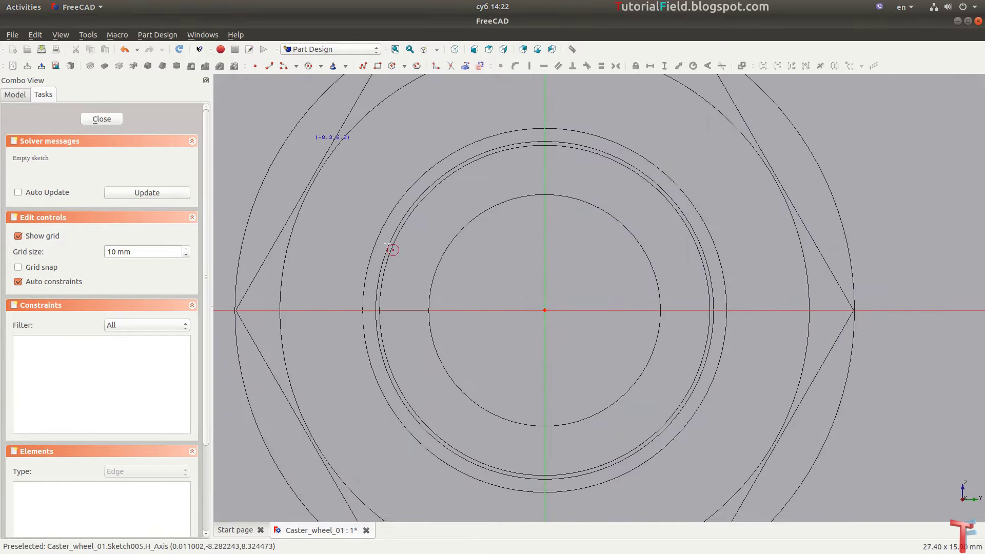
{"action": "left_click", "coordinate": [564, 291]}
{"action": "left_click", "coordinate": [671, 165]}
{"action": "left_click", "coordinate": [667, 162]}
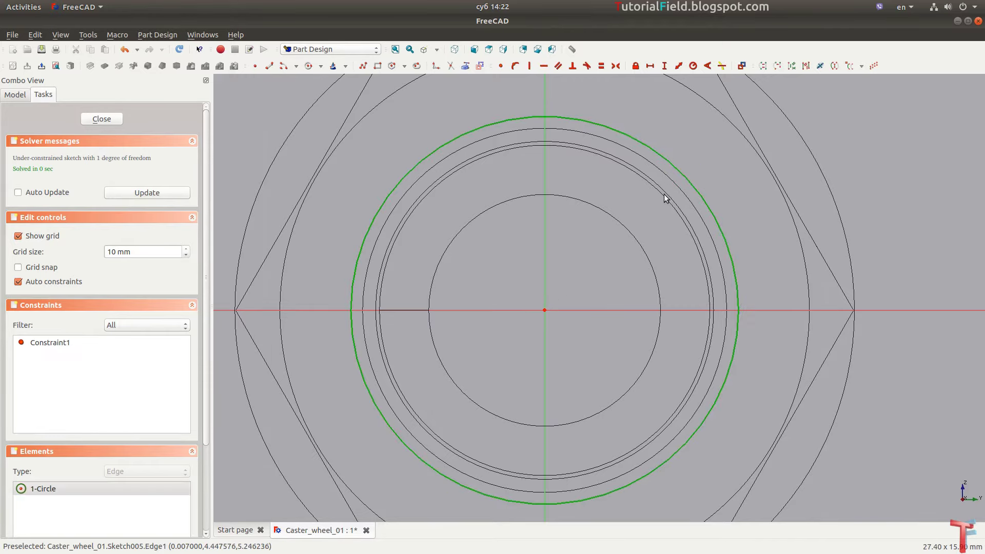
{"action": "key", "text": "shift+r"}
{"action": "type", "text": "1"}
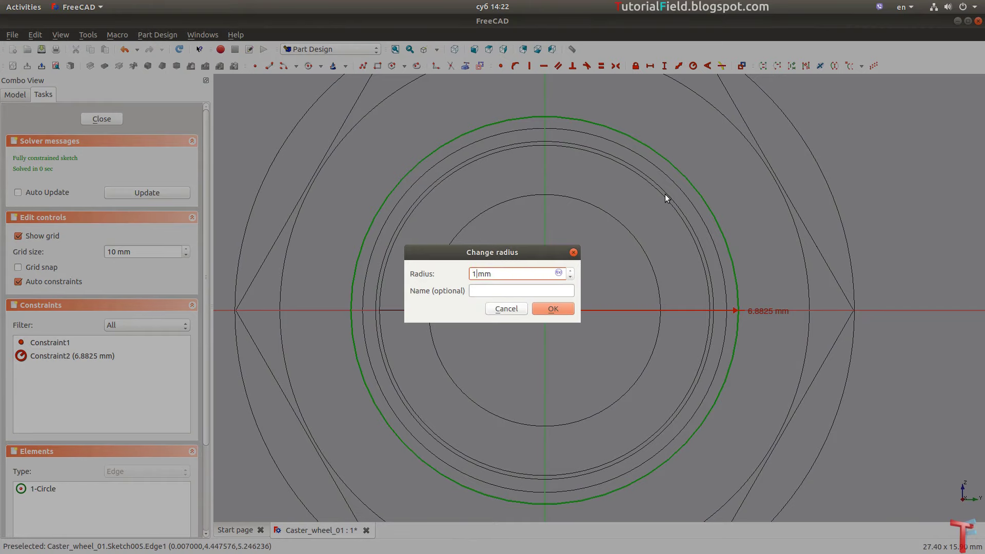
{"action": "type", "text": "6"}
{"action": "key", "text": "Return"}
{"action": "scroll", "coordinate": [651, 189], "scroll_direction": "down", "scroll_amount": 3}
{"action": "mouse_move", "coordinate": [599, 261]}
{"action": "middle_mouse_down"}
{"action": "mouse_move", "coordinate": [653, 276]}
{"action": "mouse_move", "coordinate": [252, 205]}
{"action": "middle_mouse_up"}
- Close the sketch and pad the 16 mm circle 4 mm into a washer
{"action": "left_click", "coordinate": [106, 118]}
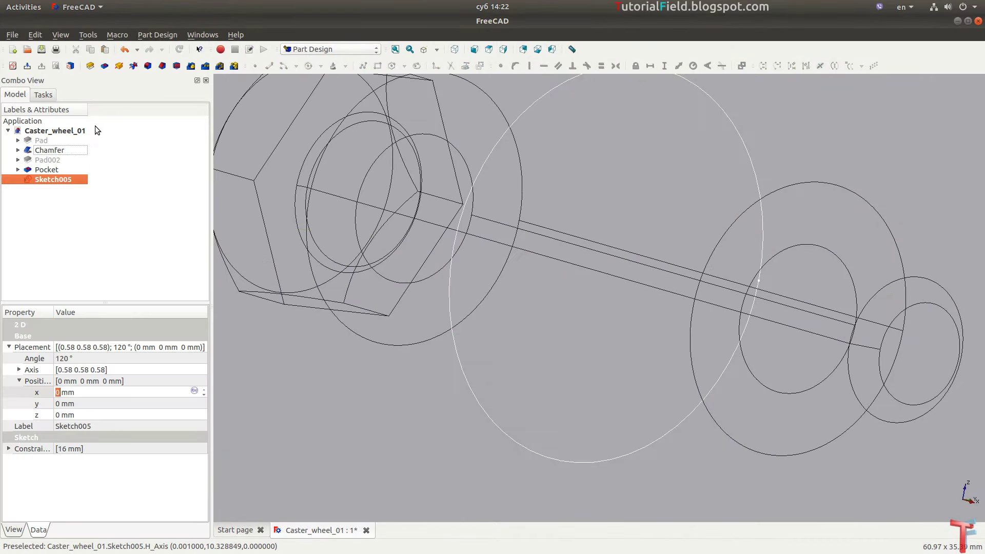
{"action": "left_click", "coordinate": [89, 66]}
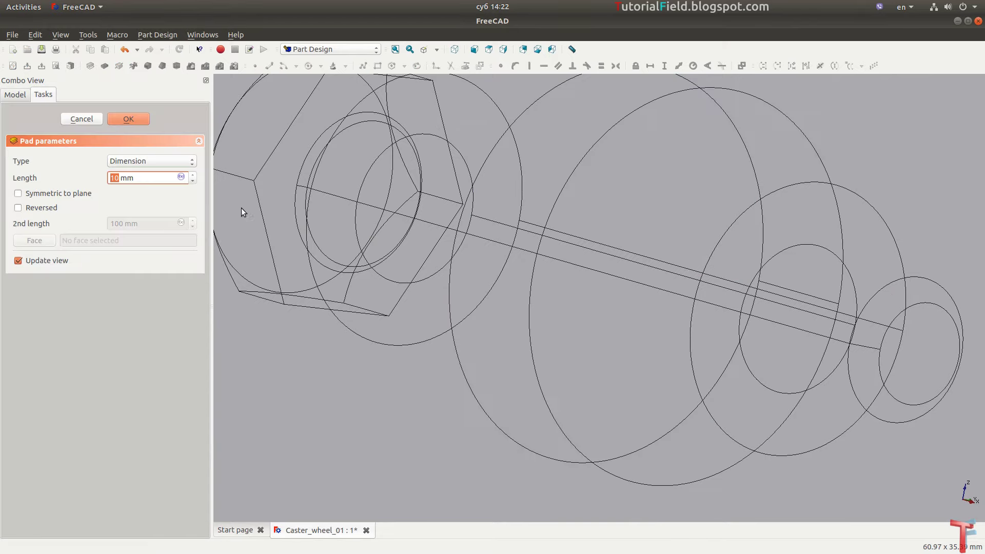
{"action": "type", "text": "5"}
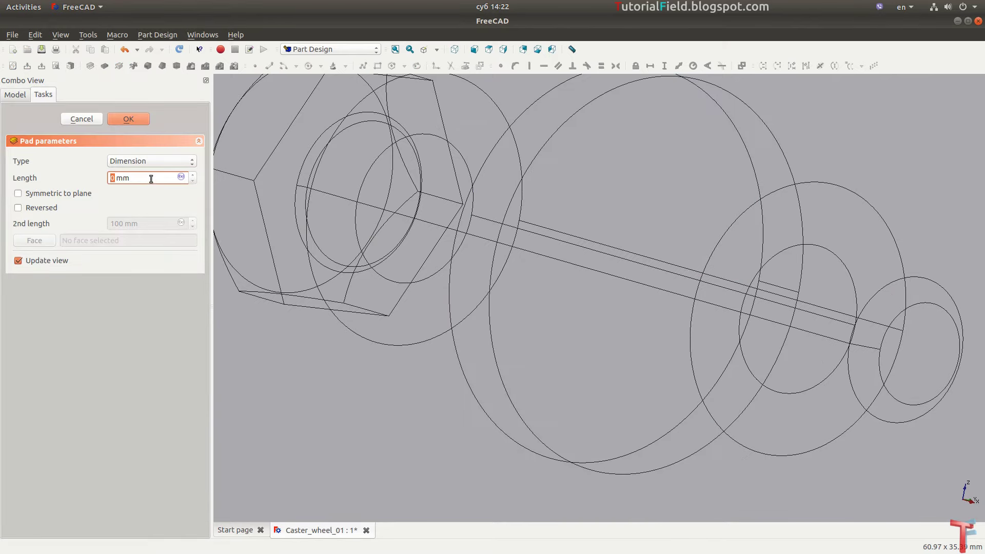
{"action": "key", "text": "Return"}
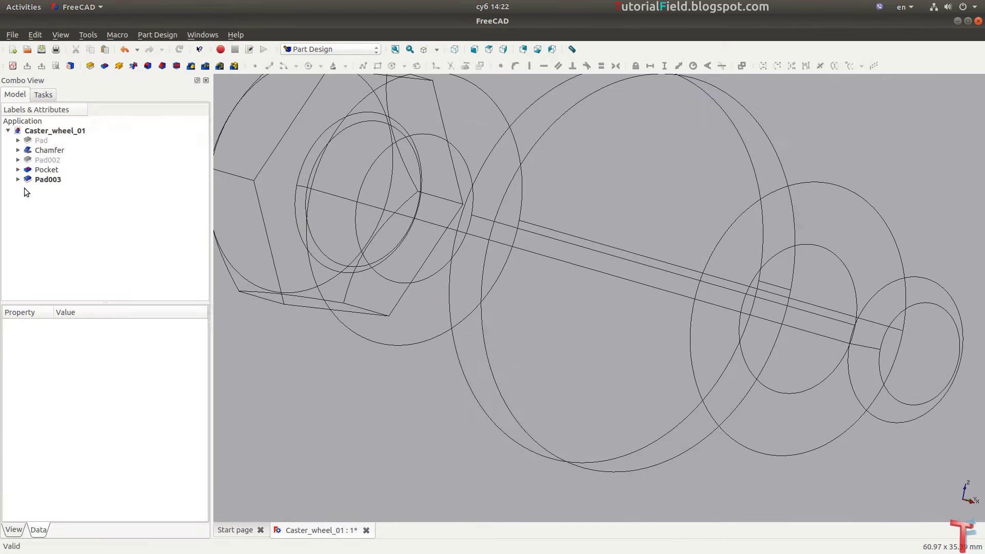
- Set Sketch005's placement x position to 24 mm to shift the washer
{"action": "left_click", "coordinate": [49, 190]}
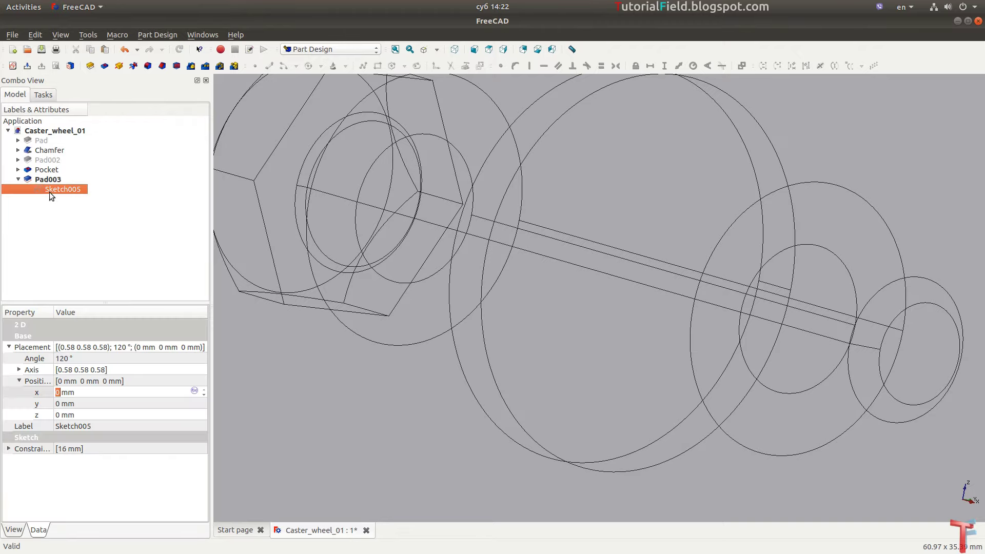
{"action": "left_click", "coordinate": [88, 392]}
{"action": "type", "text": "1"}
{"action": "type", "text": "24"}
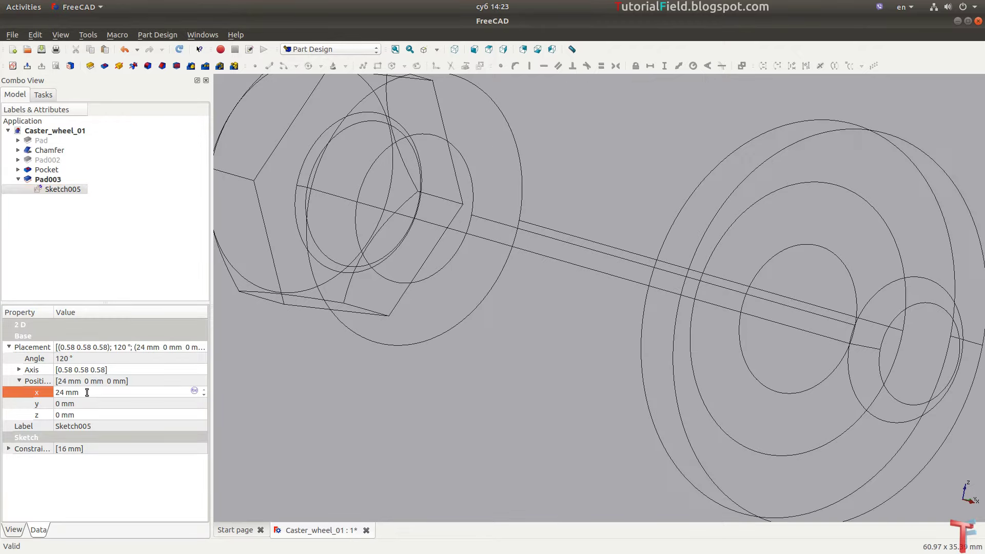
{"action": "middle_click_drag", "start_coordinate": [417, 373], "coordinate": [566, 376]}
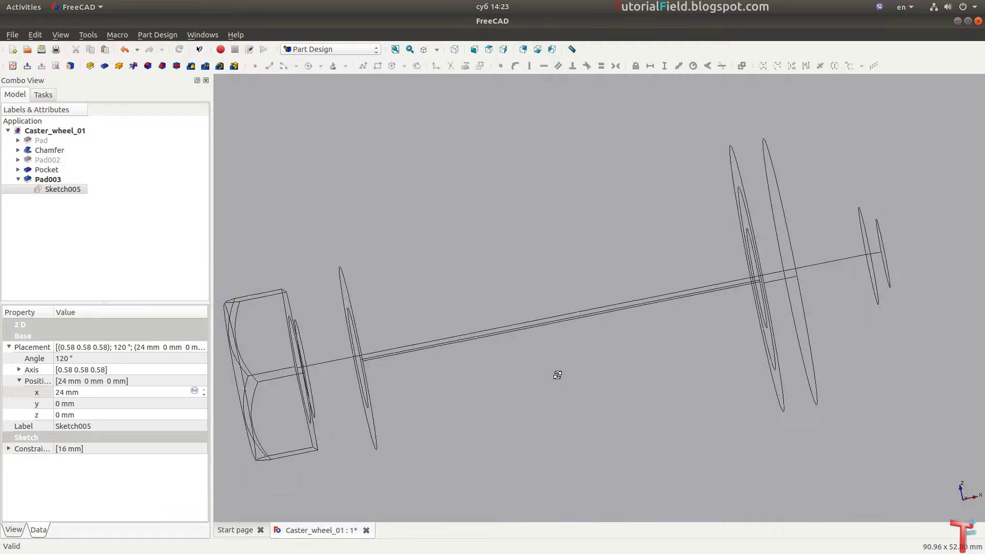
{"action": "middle_click_drag", "start_coordinate": [566, 376], "coordinate": [354, 264]}
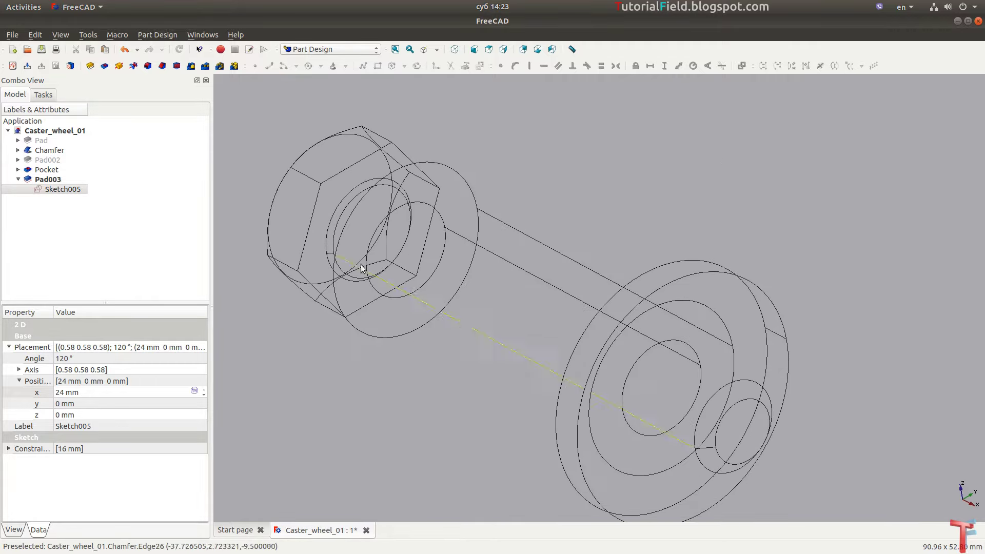
- Switch to shaded display and select the new washer
{"action": "left_click", "coordinate": [437, 49]}
{"action": "left_click", "coordinate": [444, 73]}
{"action": "scroll", "coordinate": [463, 282], "scroll_direction": "down", "scroll_amount": 2}
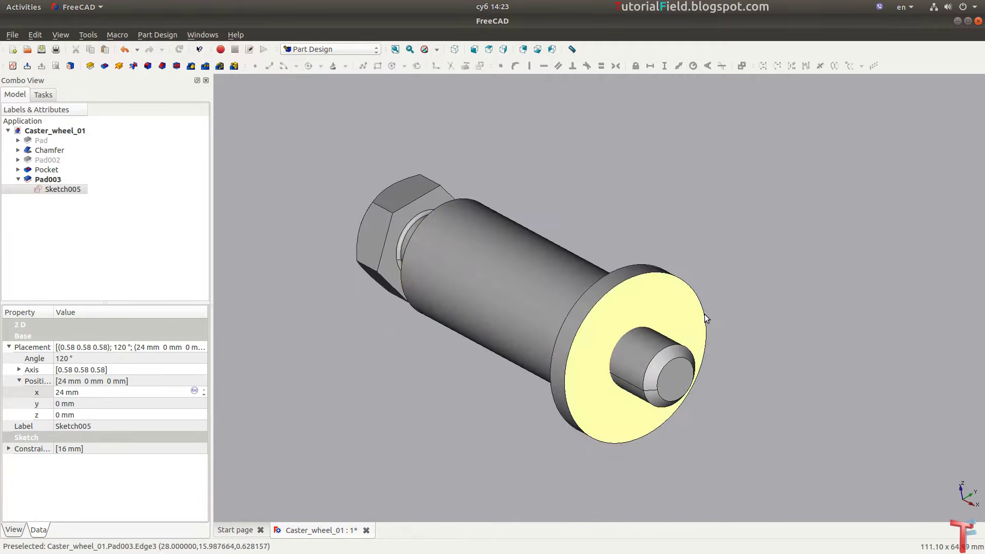
{"action": "scroll", "coordinate": [704, 314], "scroll_direction": "up", "scroll_amount": 4}
{"action": "left_click", "coordinate": [677, 296]}
{"action": "scroll", "coordinate": [677, 296], "scroll_direction": "down", "scroll_amount": 2}
{"action": "scroll", "coordinate": [615, 357], "scroll_direction": "up", "scroll_amount": 2}
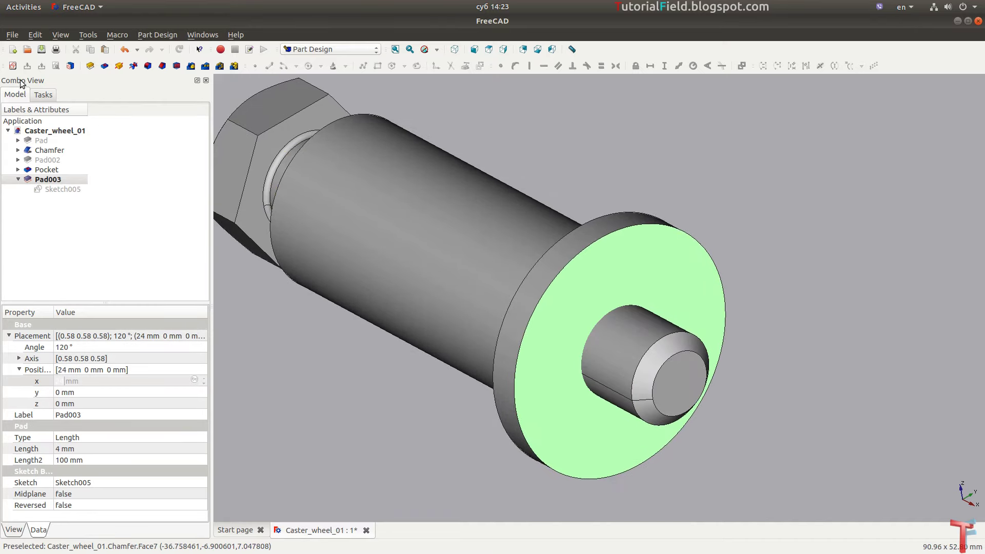
- Start a new sketch in wireframe display
{"action": "left_click", "coordinate": [13, 65]}
{"action": "scroll", "coordinate": [493, 210], "scroll_direction": "up", "scroll_amount": 5}
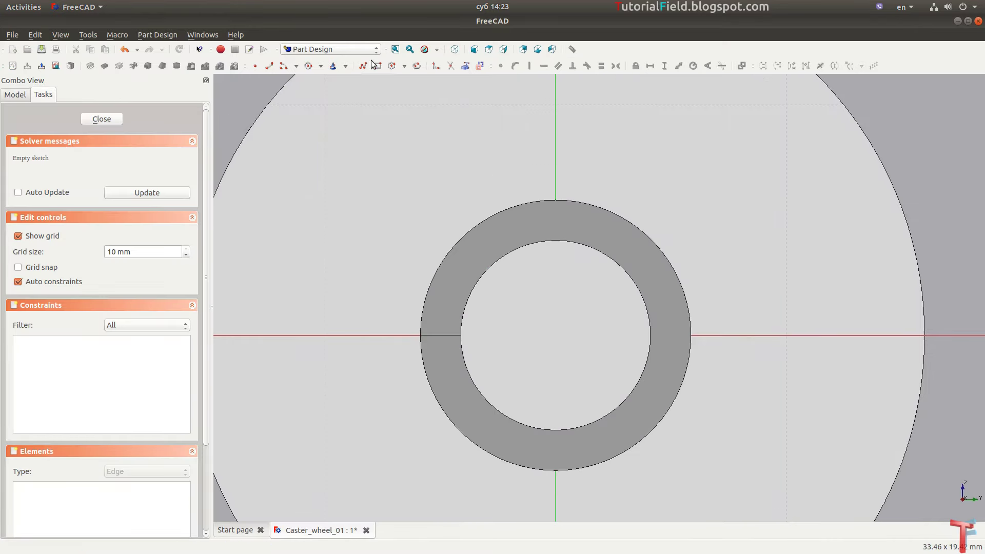
{"action": "left_click", "coordinate": [436, 50]}
{"action": "left_click", "coordinate": [441, 97]}
{"action": "scroll", "coordinate": [554, 328], "scroll_direction": "up", "scroll_amount": 2}
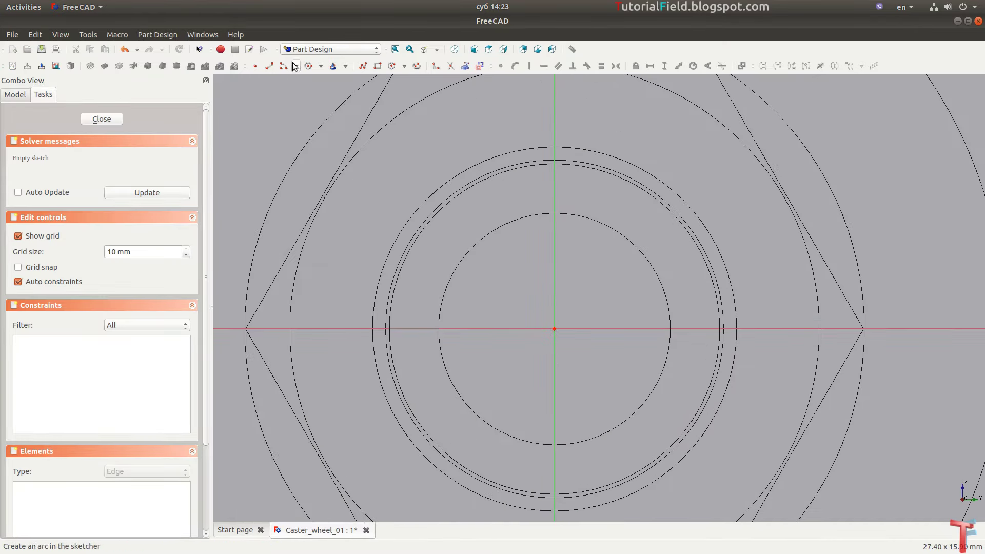
- Draw an origin-centred circle with 6 mm radius constraint and close the sketch
{"action": "left_click", "coordinate": [309, 66]}
{"action": "left_click", "coordinate": [554, 329]}
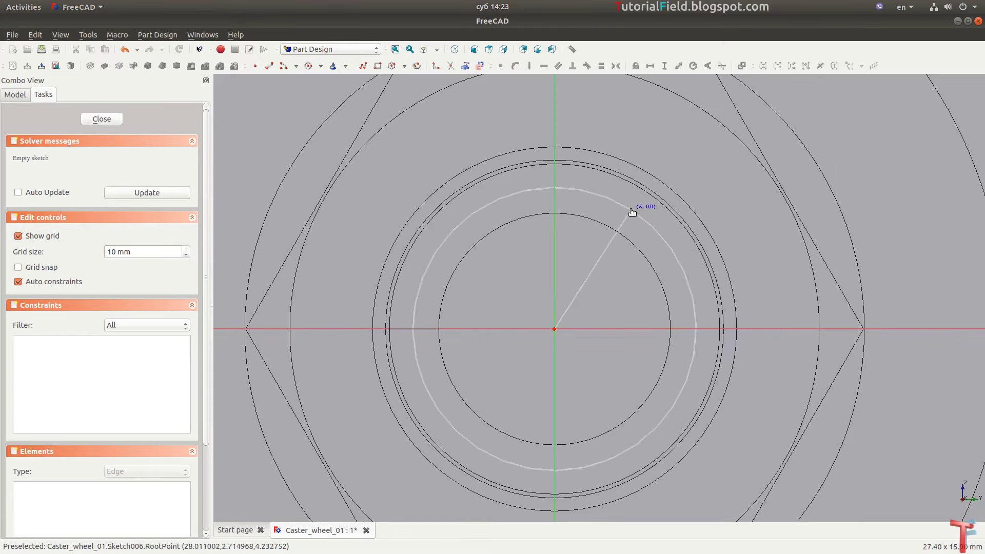
{"action": "left_click", "coordinate": [630, 210]}
{"action": "key", "text": "shift+r"}
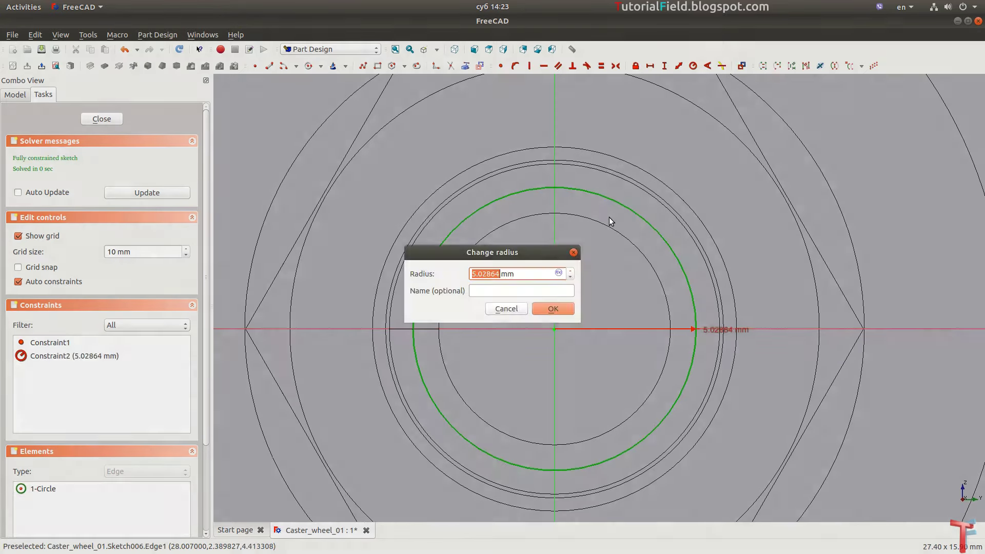
{"action": "key", "text": "Return"}
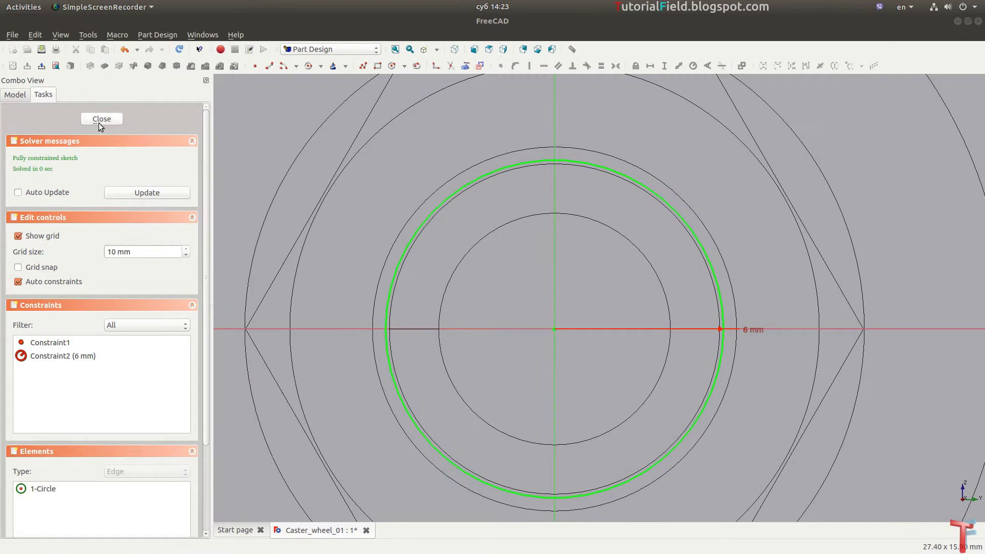
{"action": "left_click", "coordinate": [101, 119]}
{"action": "mouse_move", "coordinate": [339, 196]}
{"action": "middle_mouse_down"}
{"action": "mouse_move", "coordinate": [387, 277]}
{"action": "mouse_move", "coordinate": [429, 242]}
{"action": "middle_mouse_up"}
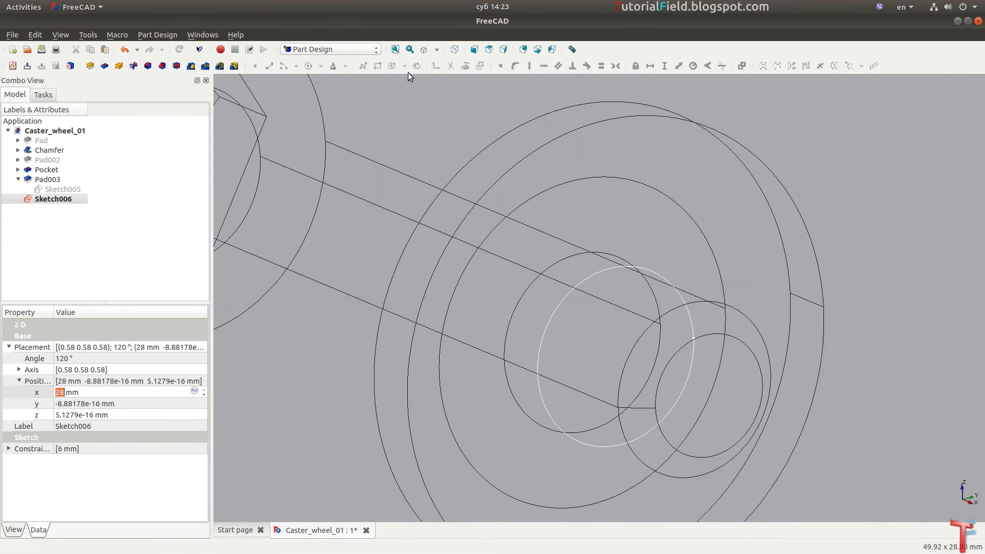
- Restore normal display and change Sketch006's radius constraint from 6 mm to 9 mm
{"action": "left_click", "coordinate": [437, 50]}
{"action": "left_click", "coordinate": [437, 51]}
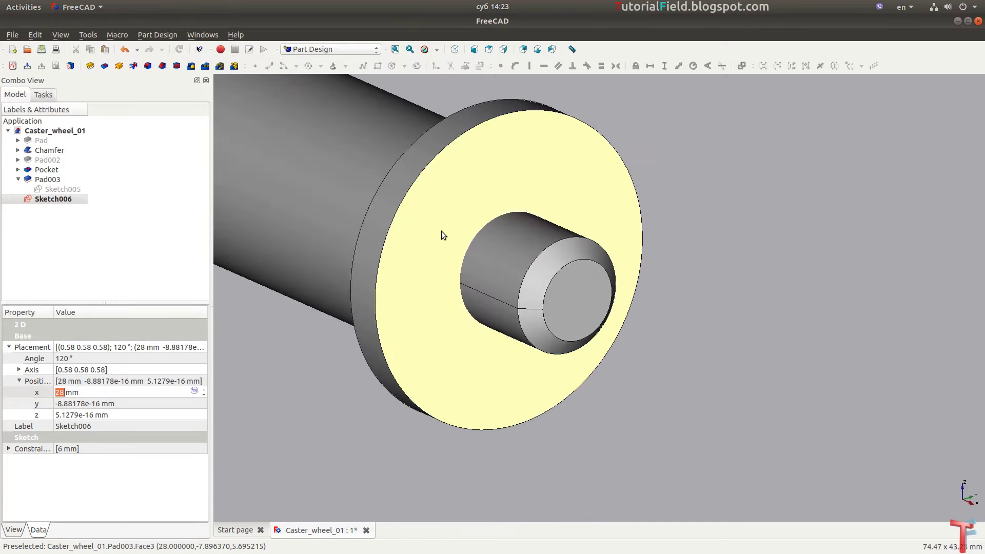
{"action": "left_click", "coordinate": [60, 201]}
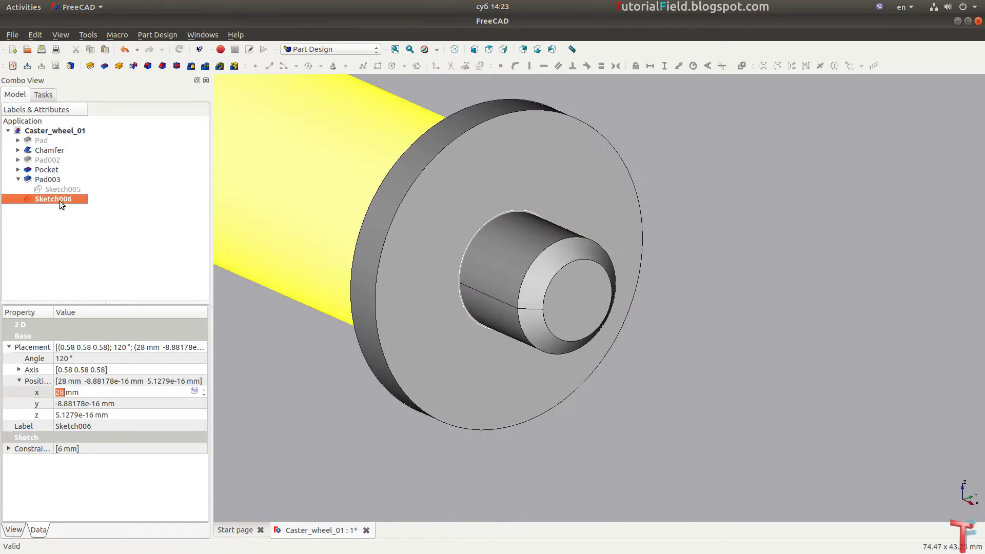
{"action": "left_click", "coordinate": [9, 450]}
{"action": "left_click", "coordinate": [78, 460]}
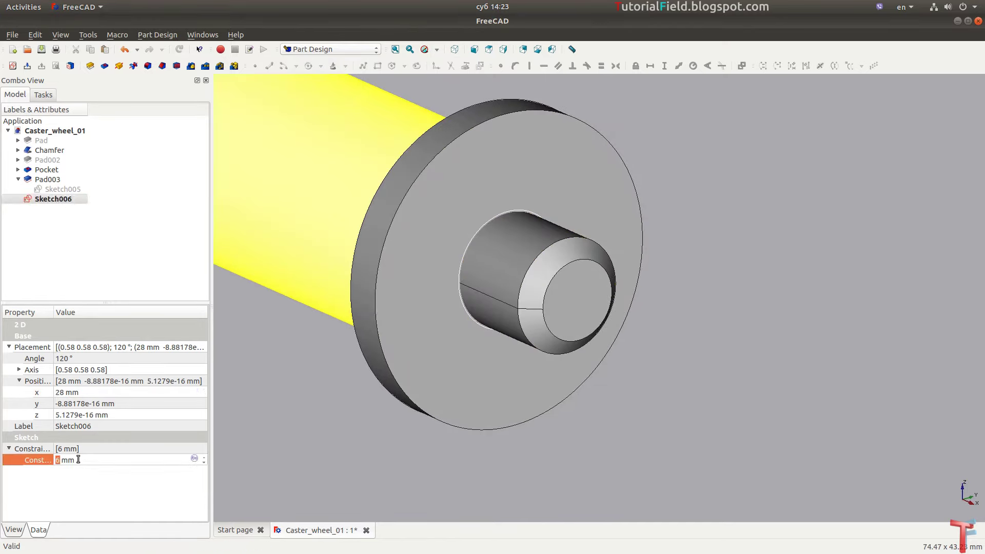
{"action": "type", "text": "9"}
{"action": "key", "text": "Return"}
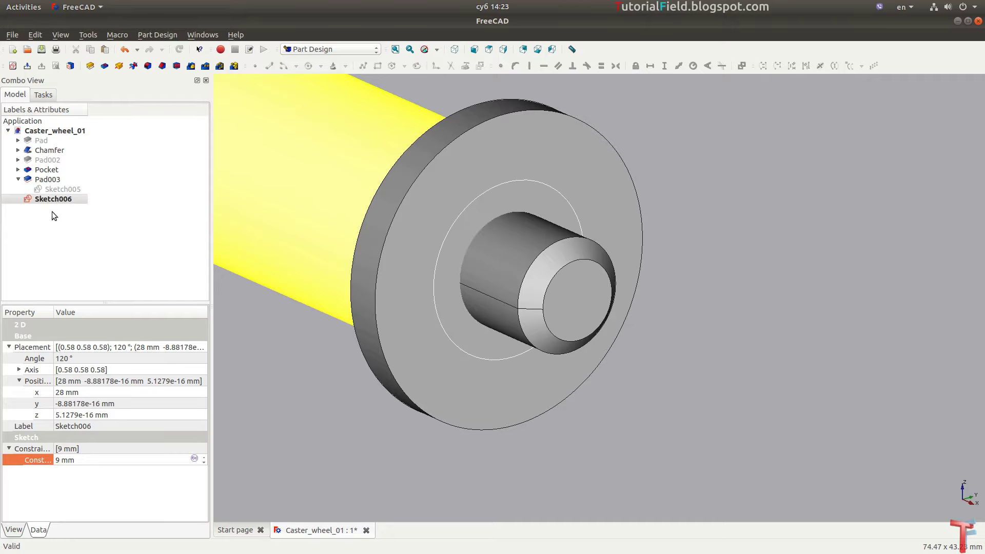
- Pad Sketch006 4 mm as a raised collar and select its ring face
{"action": "left_click", "coordinate": [90, 66]}
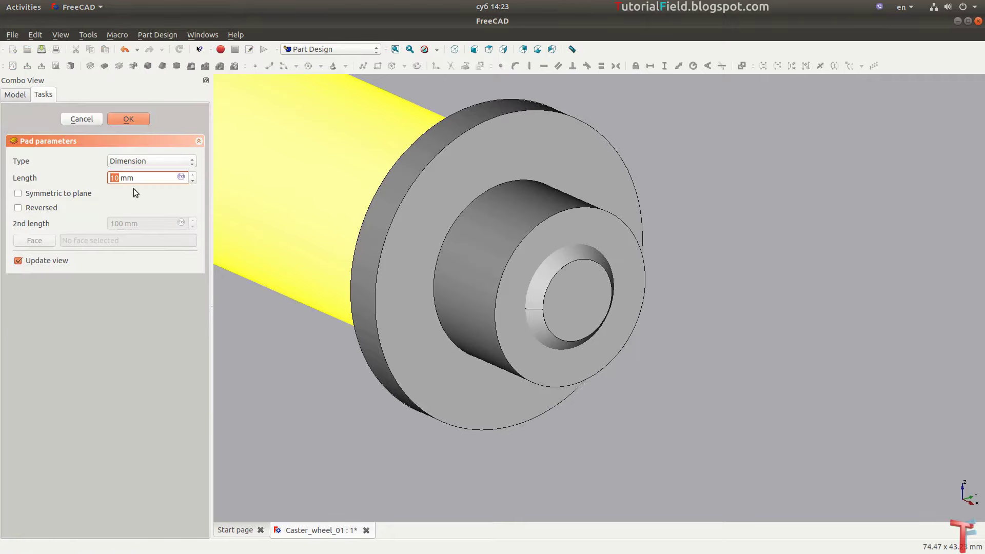
{"action": "type", "text": "4"}
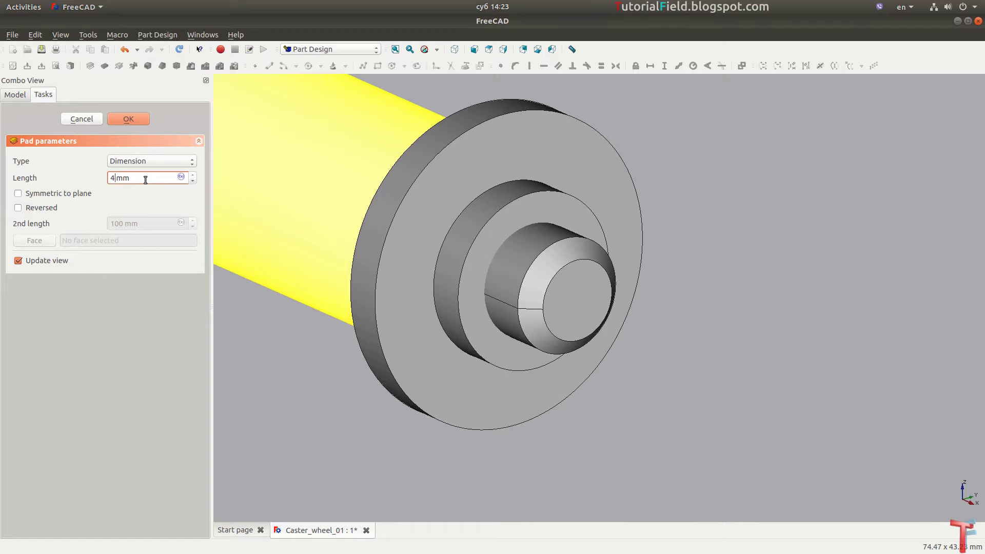
{"action": "key", "text": "Return"}
{"action": "left_click", "coordinate": [543, 212]}
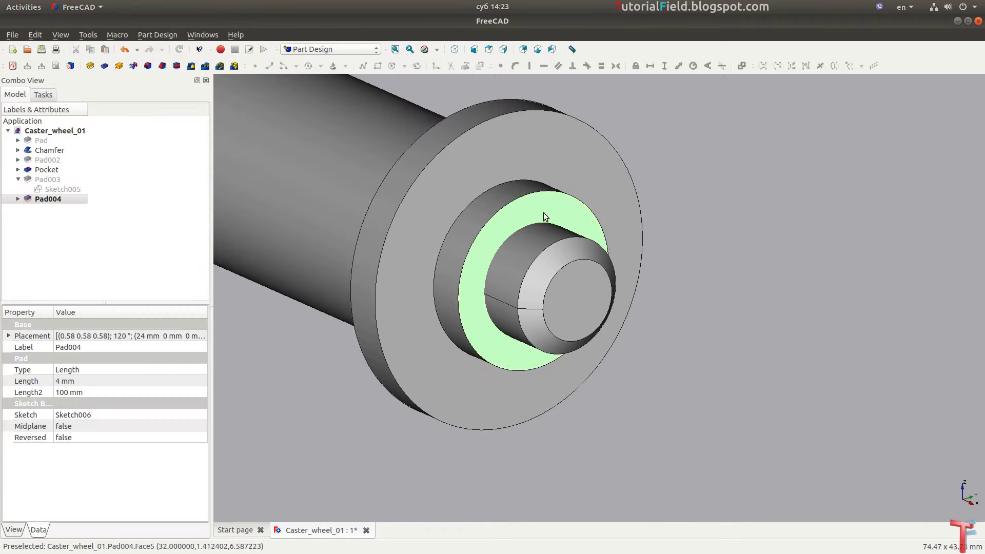
- Start a new sketch on the ring face in wireframe display
{"action": "left_click", "coordinate": [12, 66]}
{"action": "scroll", "coordinate": [469, 177], "scroll_direction": "up", "scroll_amount": 2}
{"action": "scroll", "coordinate": [380, 194], "scroll_direction": "up", "scroll_amount": 3}
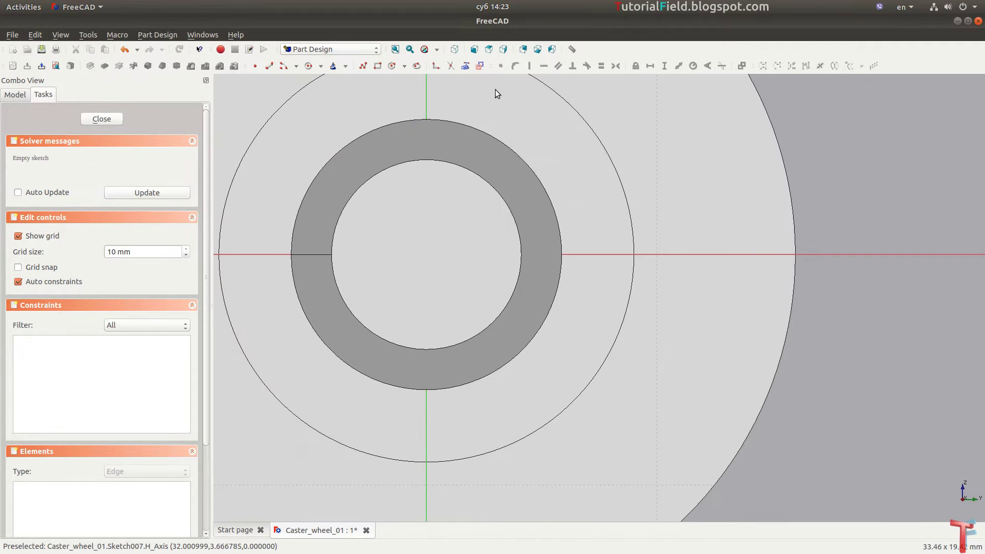
{"action": "left_click", "coordinate": [346, 66]}
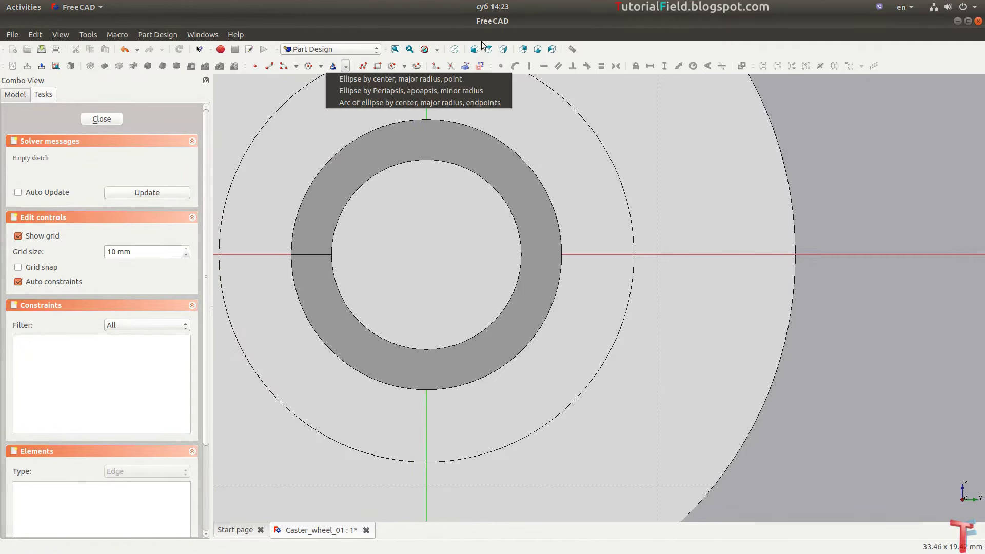
{"action": "left_click", "coordinate": [426, 264]}
{"action": "left_click", "coordinate": [437, 50]}
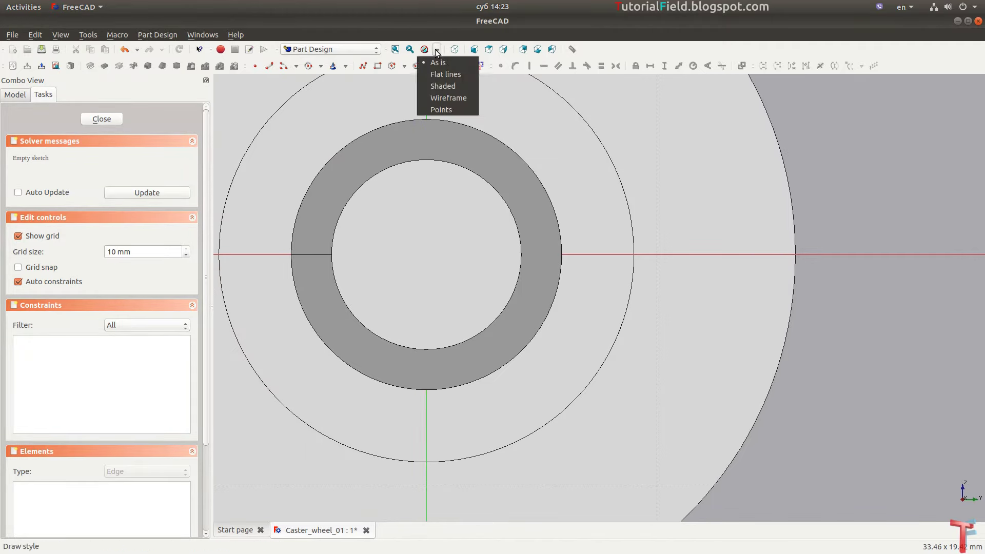
{"action": "left_click", "coordinate": [448, 163]}
{"action": "left_click", "coordinate": [437, 49]}
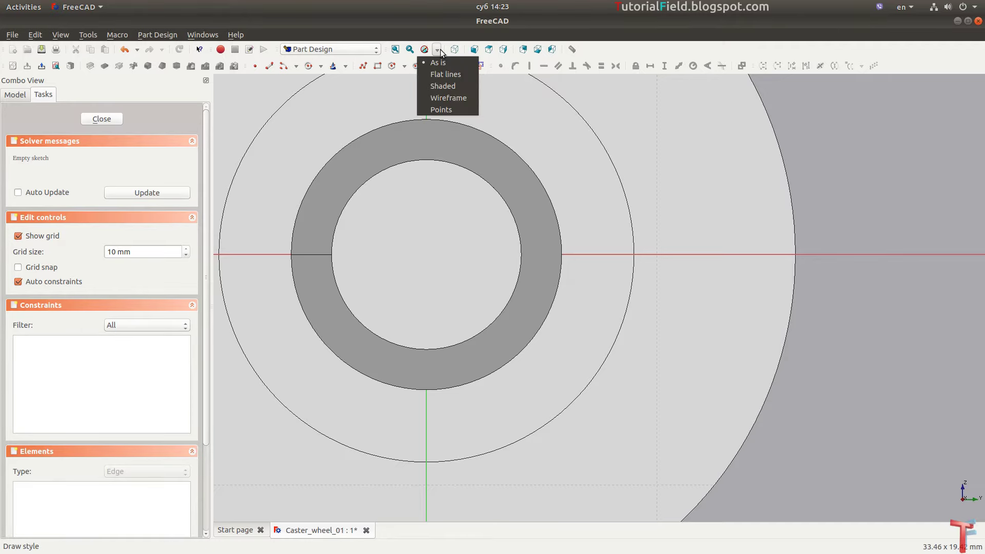
{"action": "left_click", "coordinate": [444, 98]}
{"action": "scroll", "coordinate": [395, 270], "scroll_direction": "up", "scroll_amount": 2}
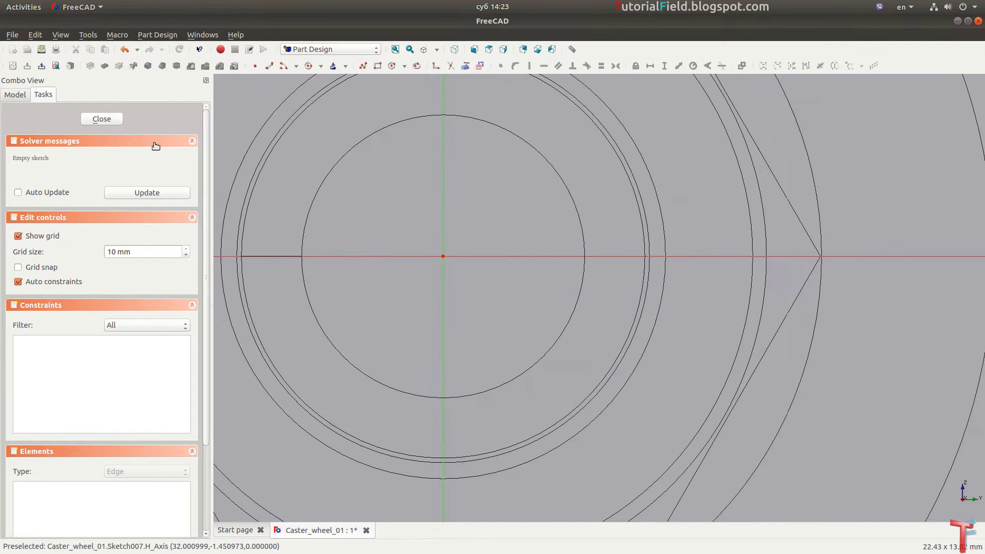
- Draw an origin-centred 6 mm radius circle, close the sketch, and restore shaded display
{"action": "left_click", "coordinate": [308, 67]}
{"action": "left_click", "coordinate": [443, 255]}
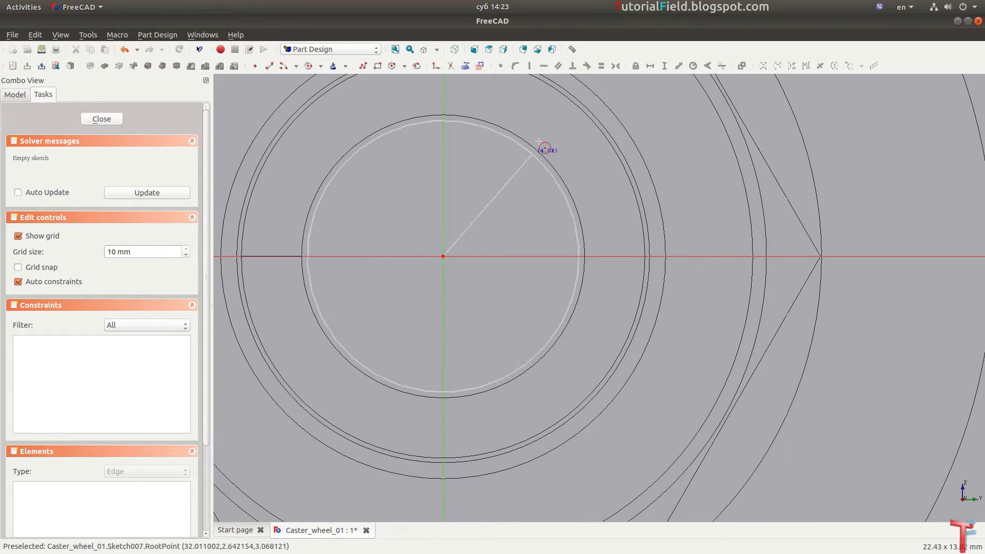
{"action": "left_click", "coordinate": [540, 146]}
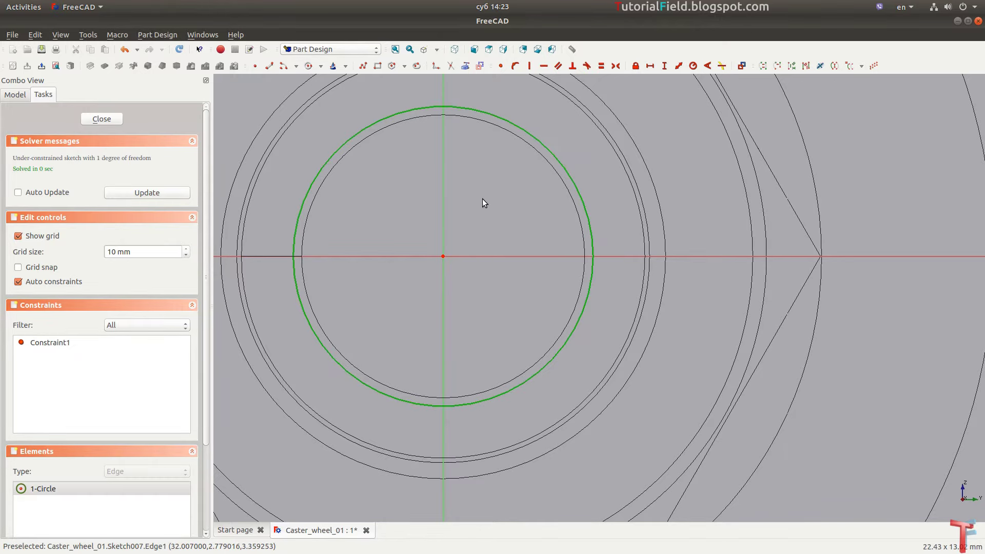
{"action": "key", "text": "shift+r"}
{"action": "type", "text": "6"}
{"action": "key", "text": "Return"}
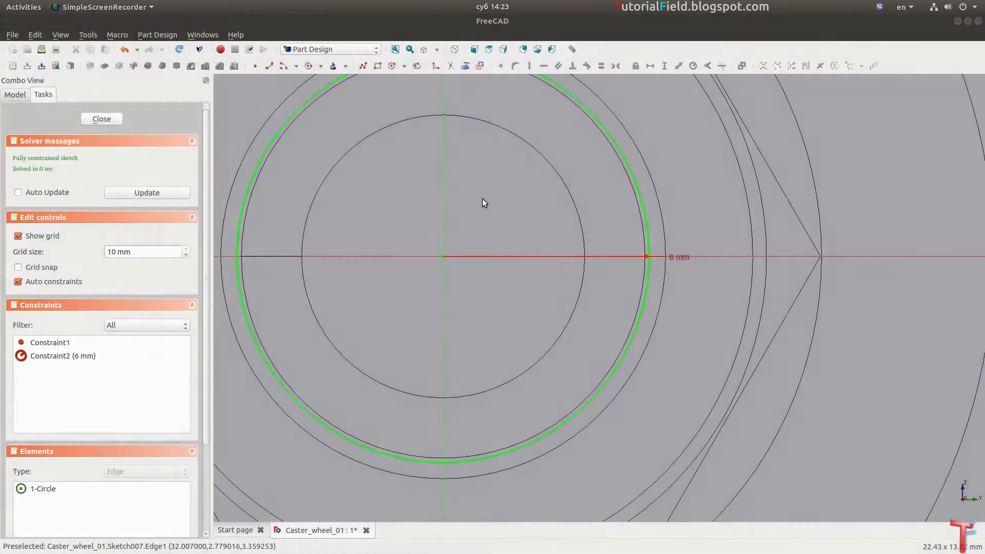
{"action": "left_click", "coordinate": [94, 119]}
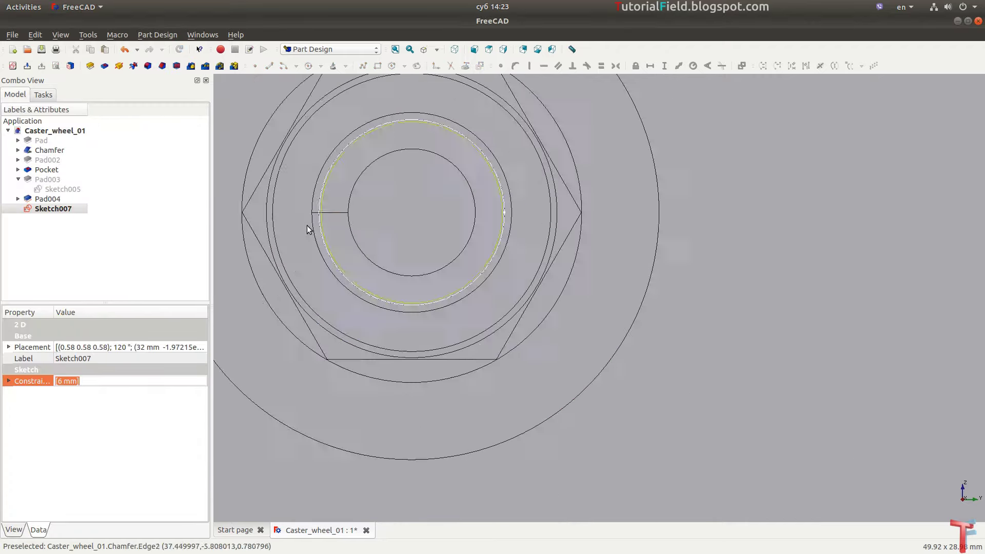
{"action": "left_click", "coordinate": [439, 49]}
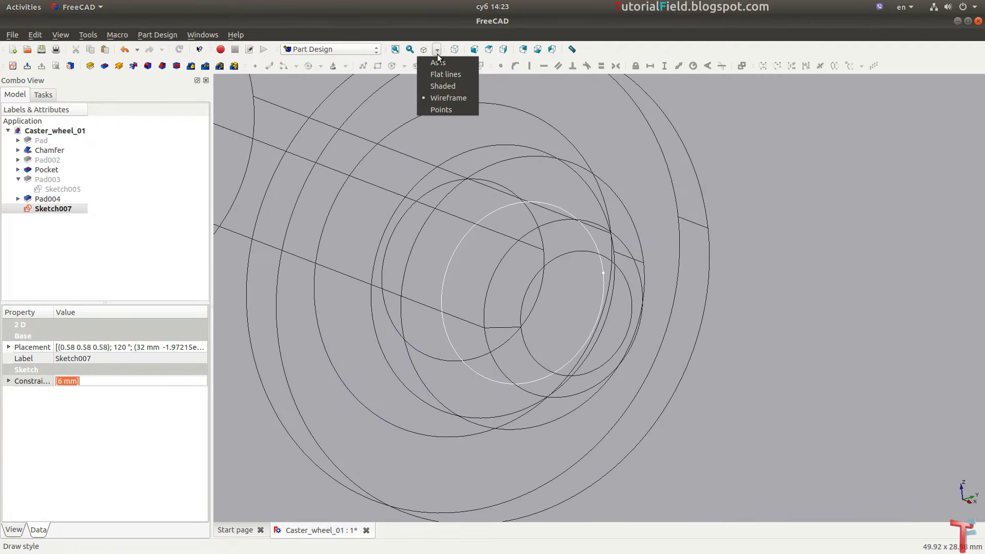
{"action": "left_click", "coordinate": [436, 62]}
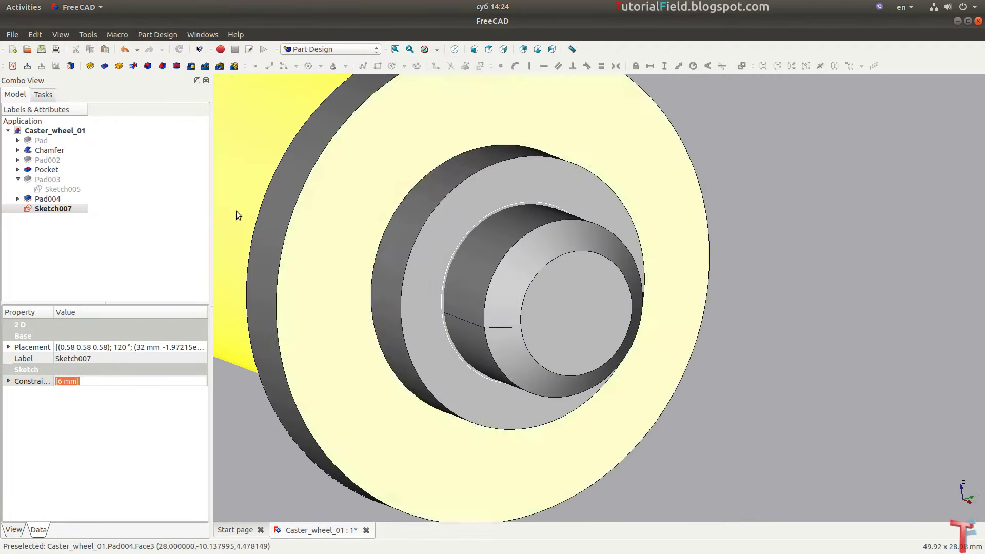
- Pocket Sketch007's 6 mm circle Through all to bore the collar
{"action": "left_click", "coordinate": [108, 66]}
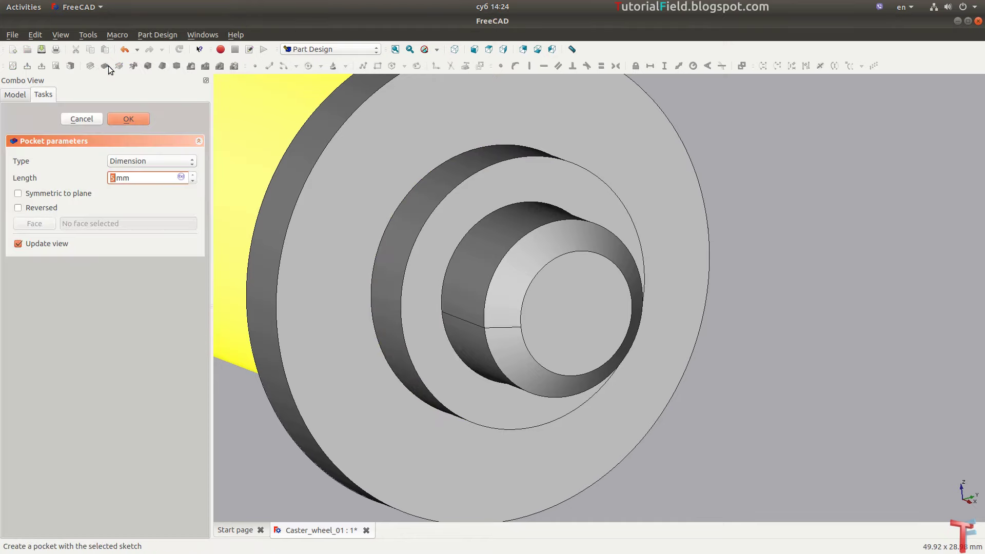
{"action": "left_click", "coordinate": [152, 160]}
{"action": "left_click", "coordinate": [156, 173]}
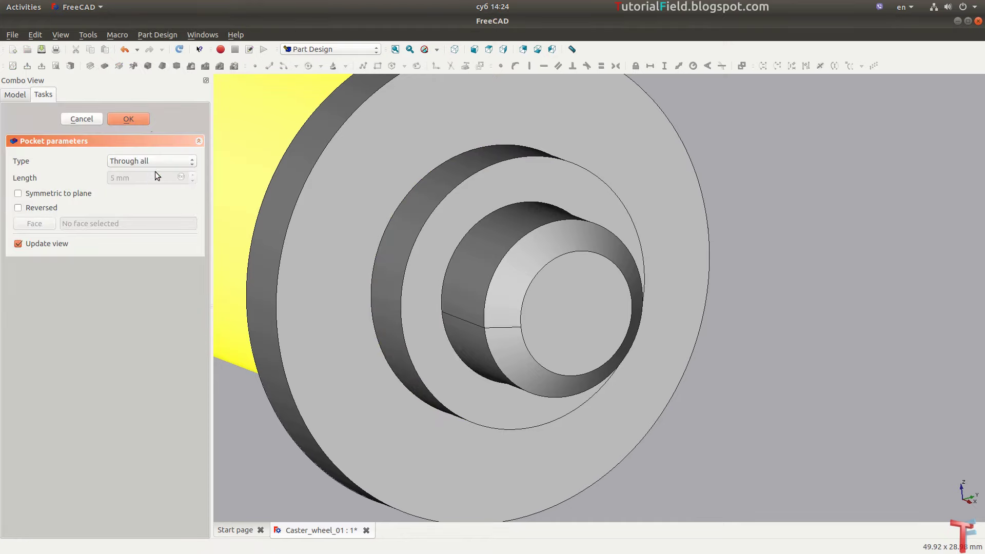
{"action": "left_click", "coordinate": [129, 119]}
- Temporarily hide the Chamfer bolt to inspect the bore, then show it again
{"action": "scroll", "coordinate": [359, 235], "scroll_direction": "down", "scroll_amount": 5}
{"action": "scroll", "coordinate": [384, 255], "scroll_direction": "down", "scroll_amount": 2}
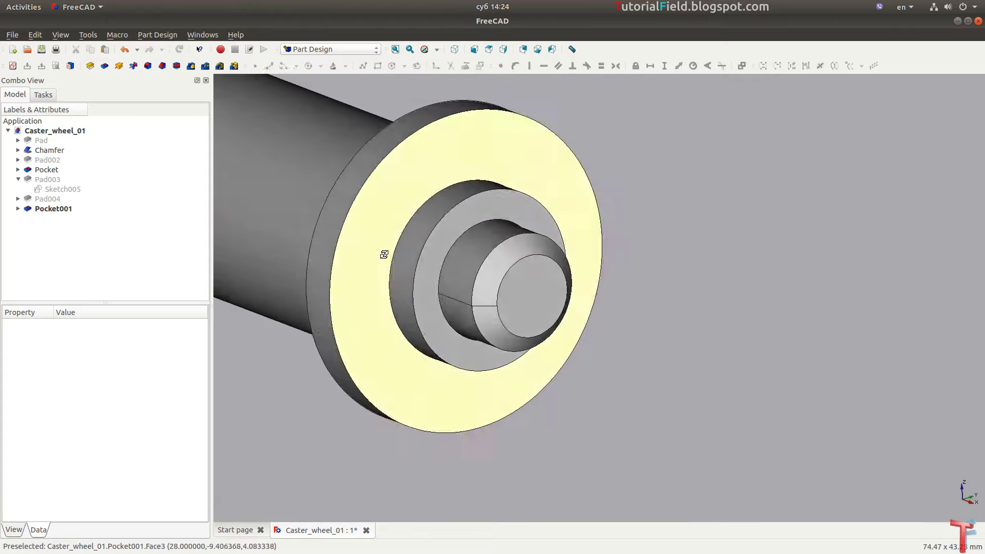
{"action": "scroll", "coordinate": [506, 323], "scroll_direction": "down", "scroll_amount": 2}
{"action": "scroll", "coordinate": [506, 323], "scroll_direction": "down", "scroll_amount": 3}
{"action": "left_click", "coordinate": [66, 148]}
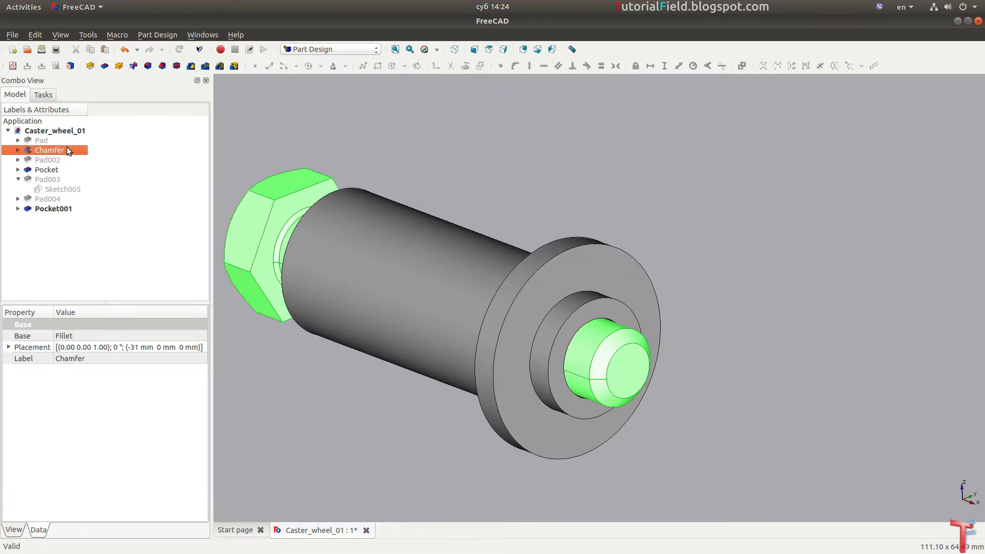
{"action": "key", "text": "space"}
{"action": "mouse_move", "coordinate": [500, 202]}
{"action": "middle_mouse_down"}
{"action": "mouse_move", "coordinate": [547, 319]}
{"action": "mouse_move", "coordinate": [519, 289]}
{"action": "mouse_move", "coordinate": [670, 230]}
{"action": "mouse_move", "coordinate": [620, 197]}
{"action": "middle_mouse_up"}
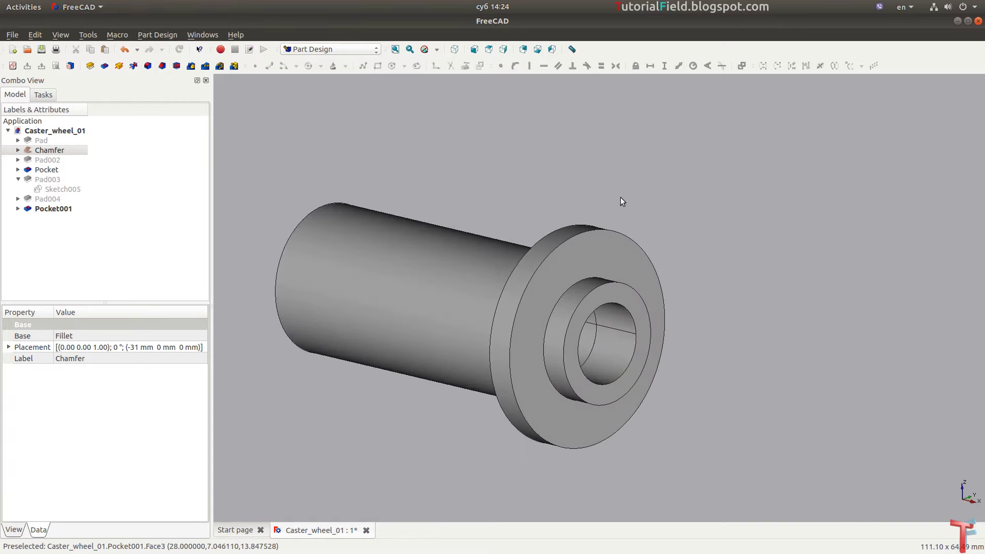
{"action": "key", "text": "space"}
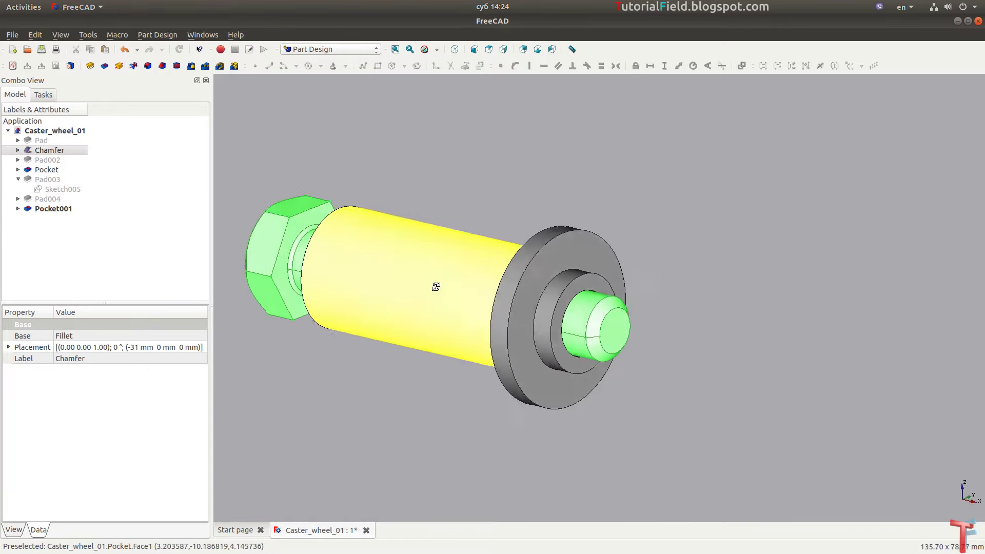
{"action": "left_click", "coordinate": [420, 408]}
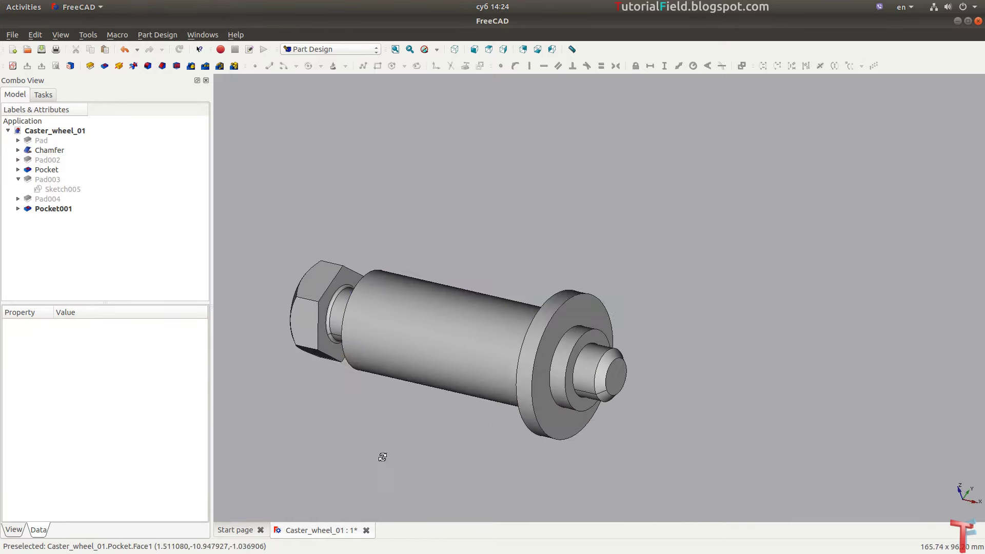
{"action": "middle_click_drag", "start_coordinate": [382, 455], "coordinate": [480, 433]}
- Show the assembly in front view and bring up the workbench list
{"action": "key", "text": "1"}
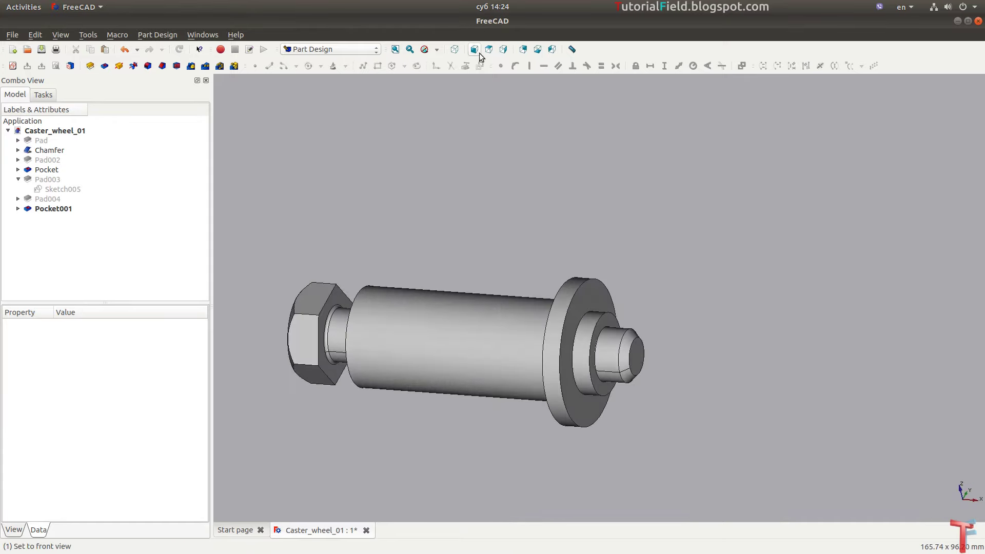
{"action": "left_click", "coordinate": [475, 50]}
{"action": "scroll", "coordinate": [528, 187], "scroll_direction": "up", "scroll_amount": 3}
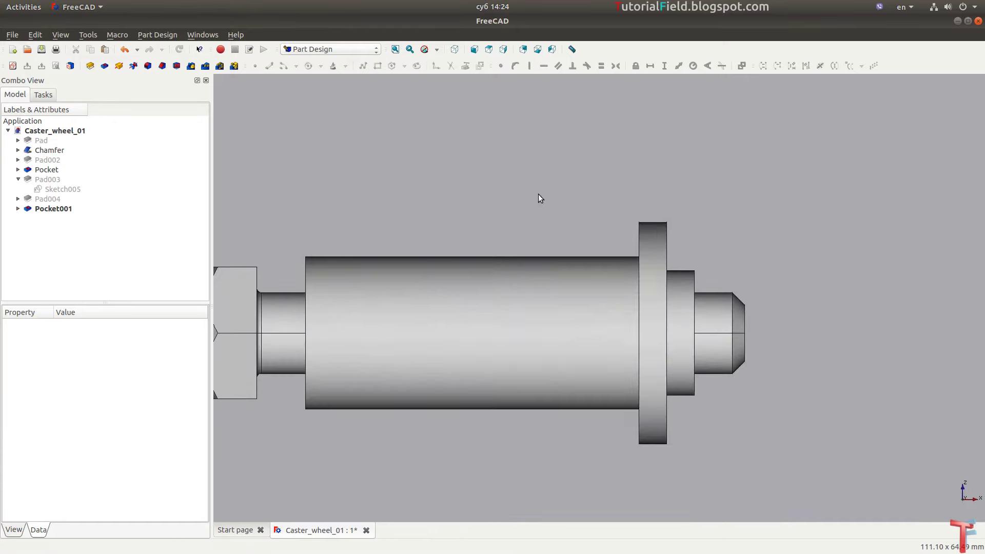
{"action": "left_click", "coordinate": [318, 50]}
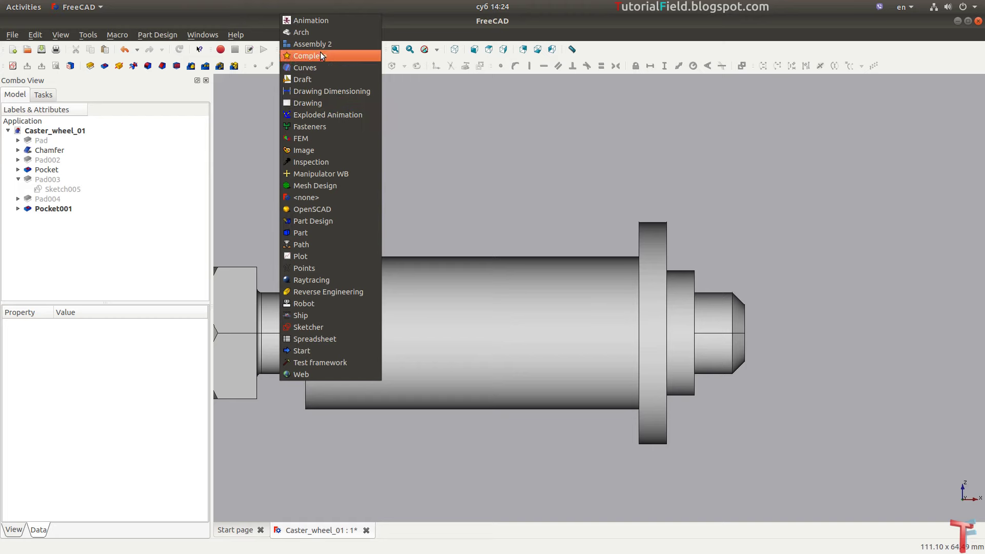
- In the Draft workbench, select Pocket001 and attempt a mirror starting at X 0
{"action": "left_click", "coordinate": [319, 79]}
{"action": "scroll", "coordinate": [380, 448], "scroll_direction": "up", "scroll_amount": 2}
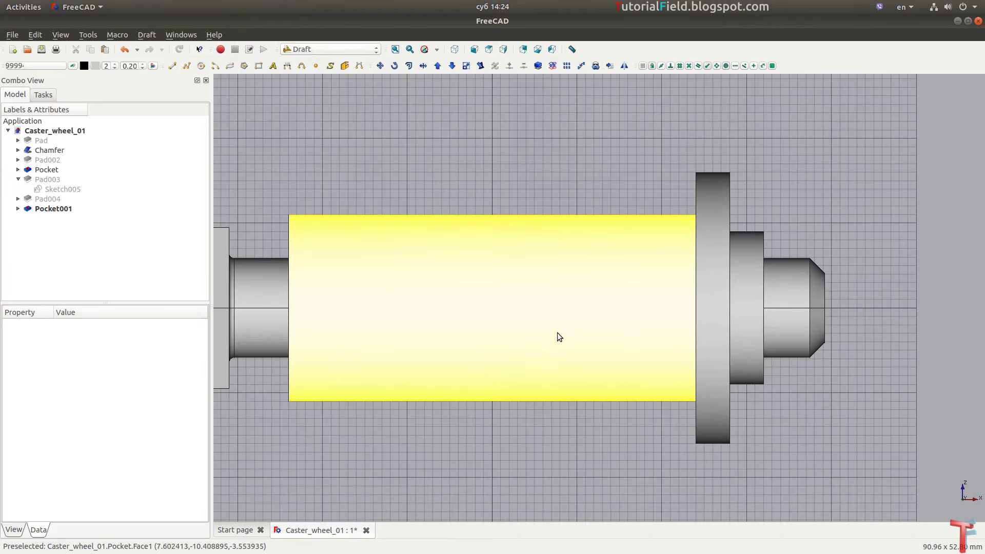
{"action": "left_click", "coordinate": [60, 210]}
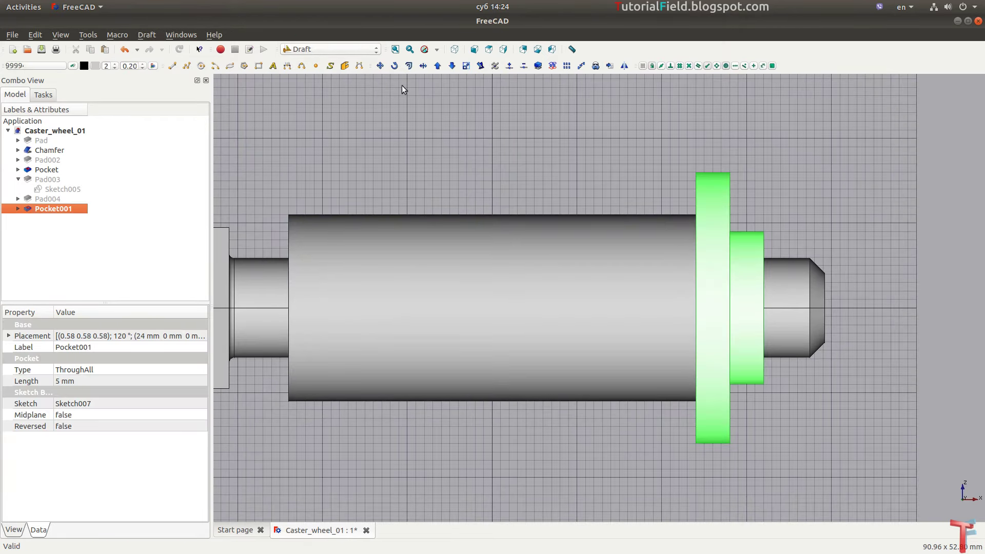
{"action": "left_click", "coordinate": [624, 65]}
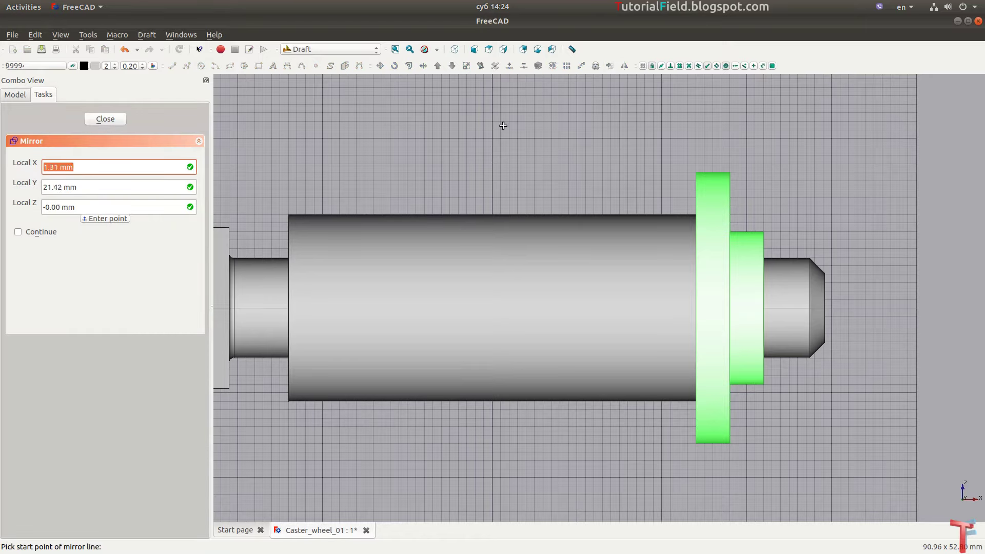
{"action": "key", "text": "x"}
{"action": "type", "text": "0"}
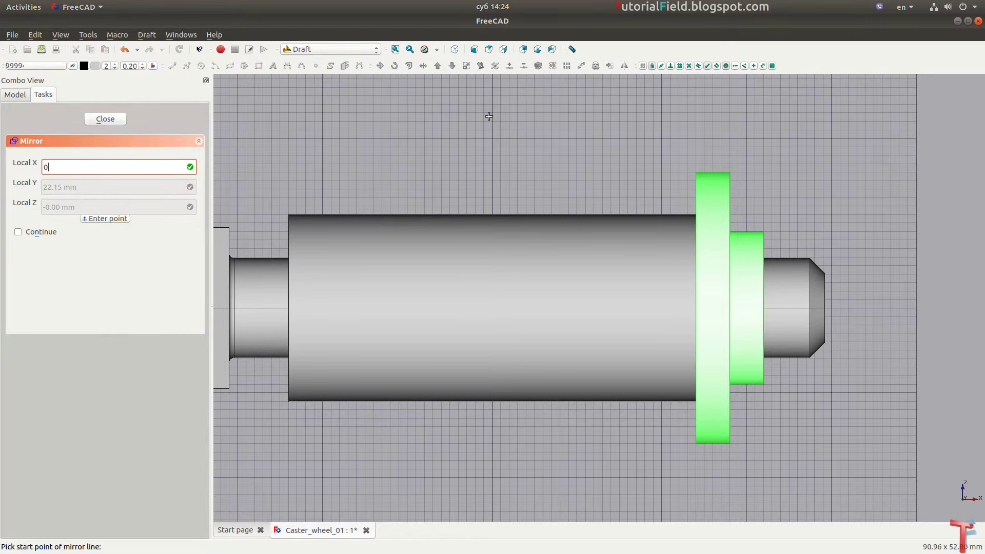
{"action": "key", "text": "Return"}
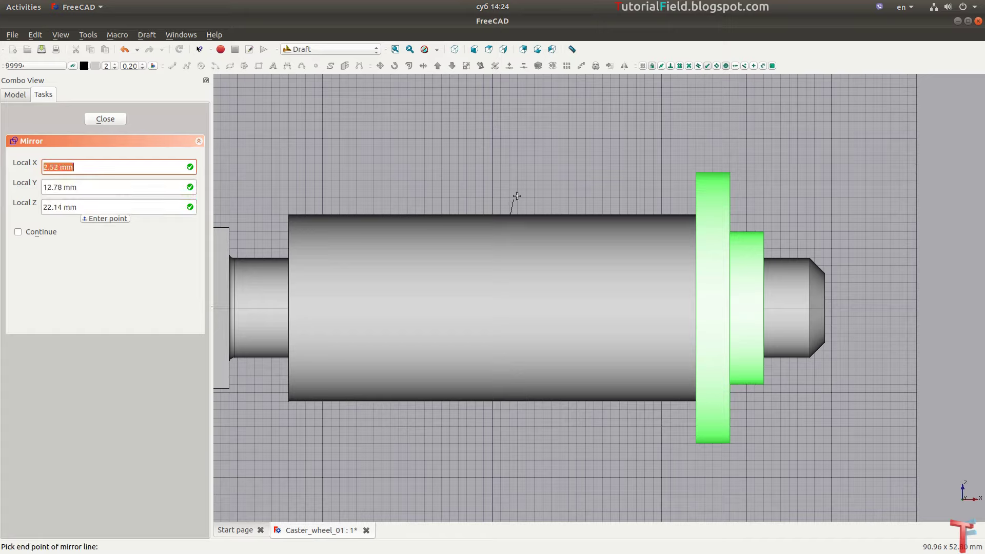
{"action": "key", "text": "z"}
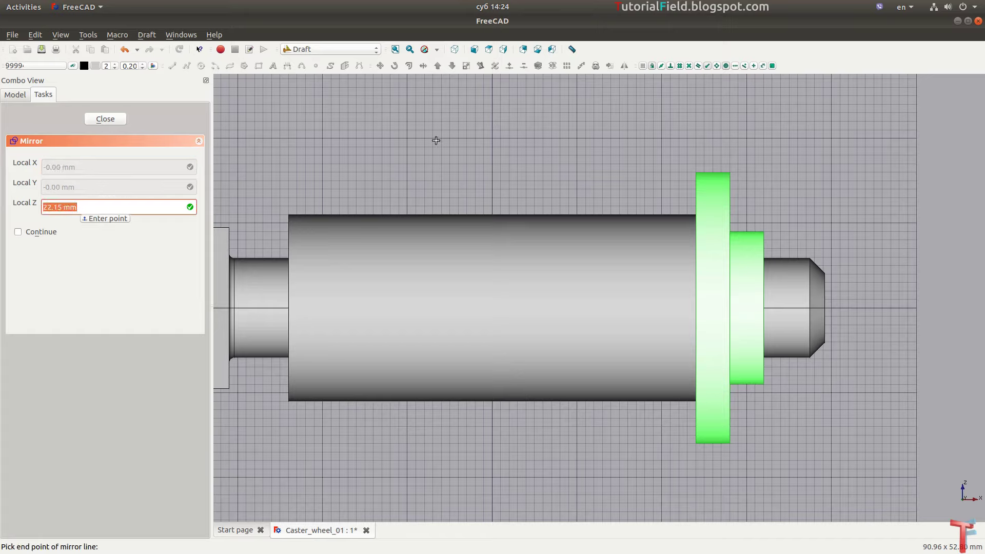
{"action": "key", "text": "z"}
{"action": "key", "text": "z"}
{"action": "key", "text": "z"}
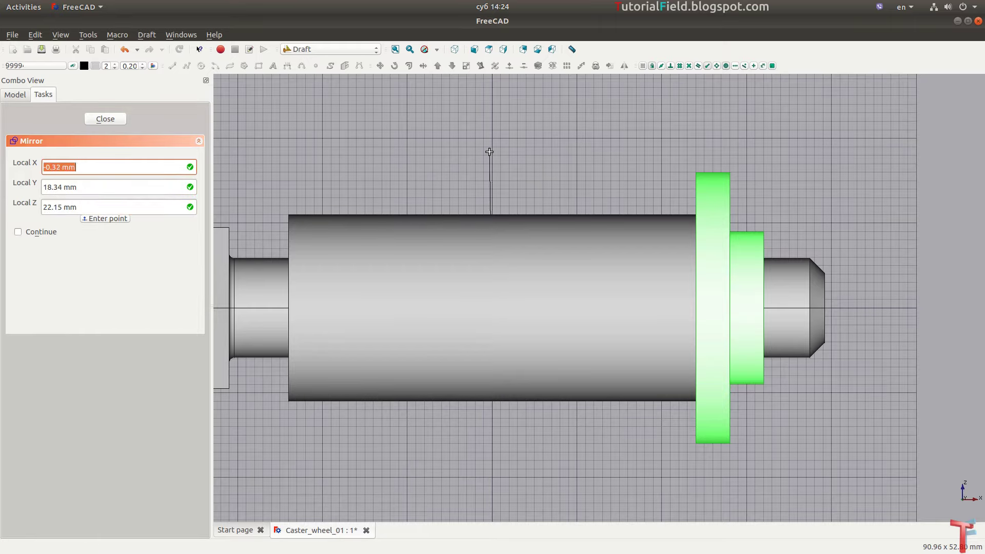
- Set the working plane to XZ and mirror Pocket001 across a Y-constrained line from X 0
{"action": "left_click", "coordinate": [55, 68]}
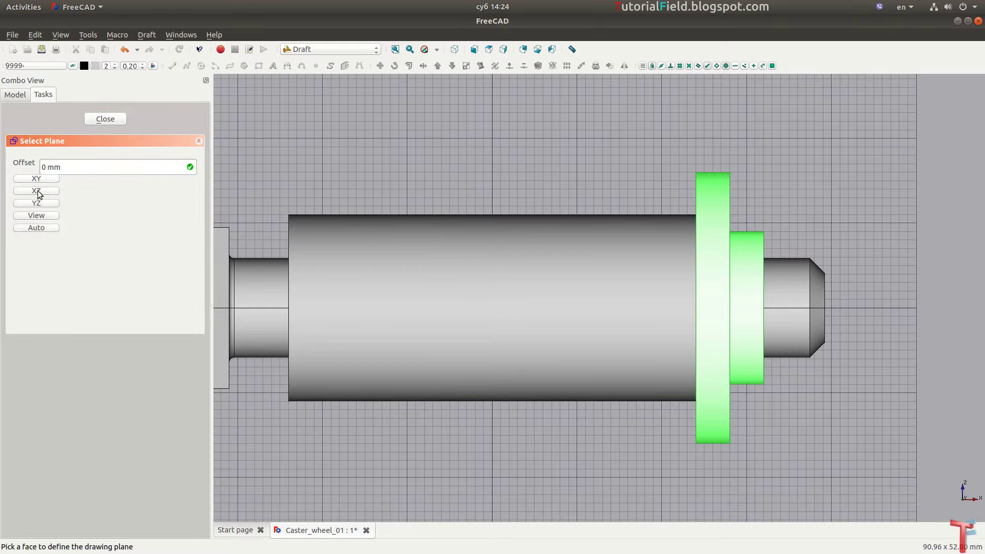
{"action": "left_click", "coordinate": [32, 215]}
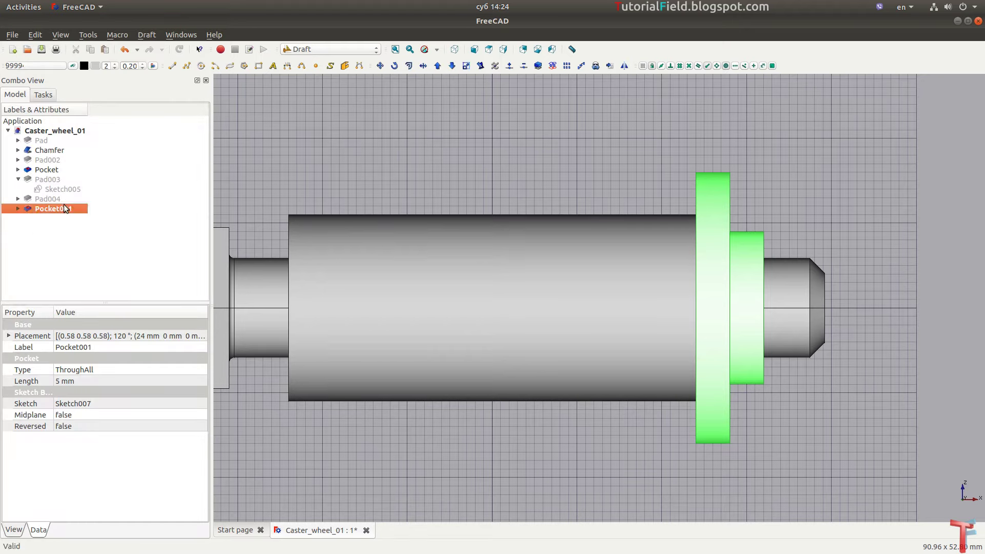
{"action": "left_click", "coordinate": [624, 65]}
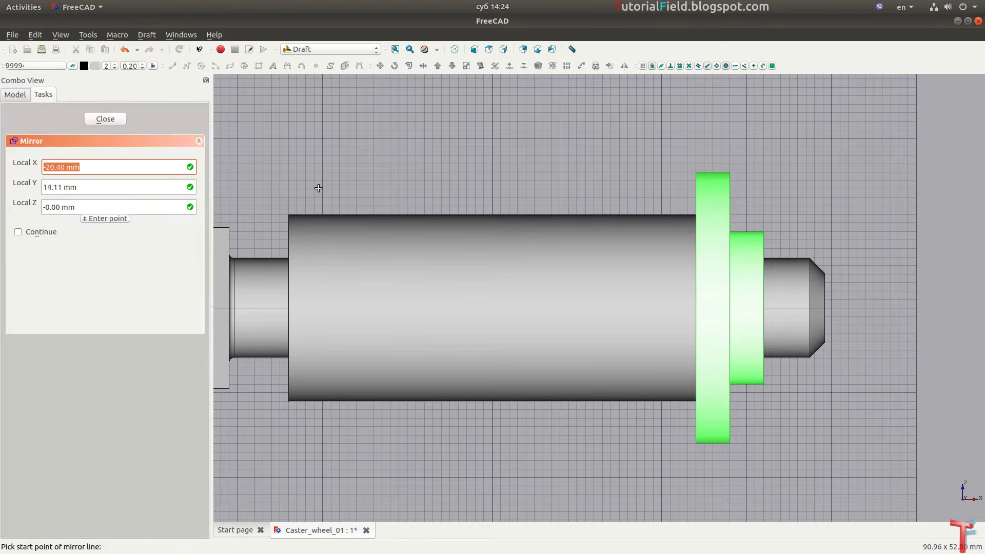
{"action": "key", "text": "x"}
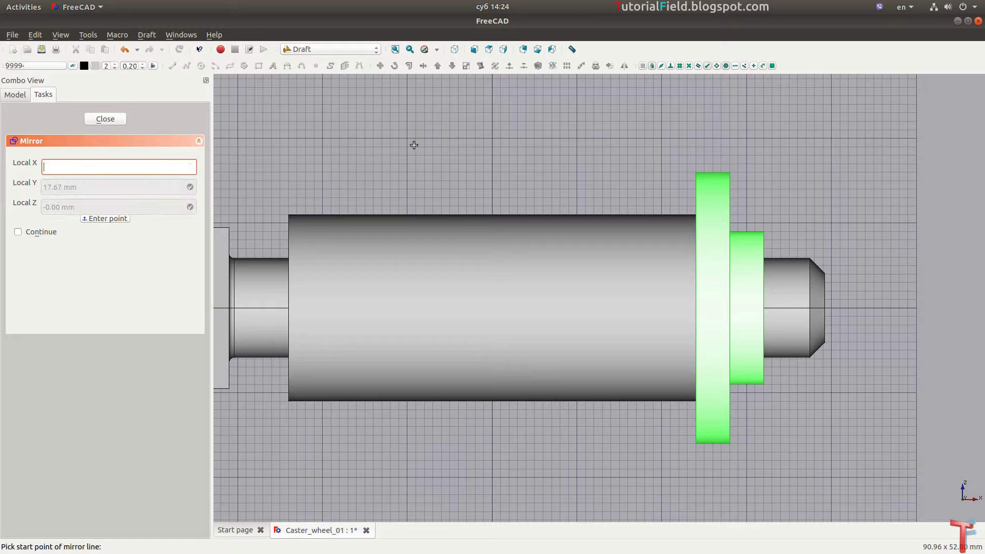
{"action": "type", "text": "0"}
{"action": "key", "text": "Return"}
{"action": "key", "text": "y"}
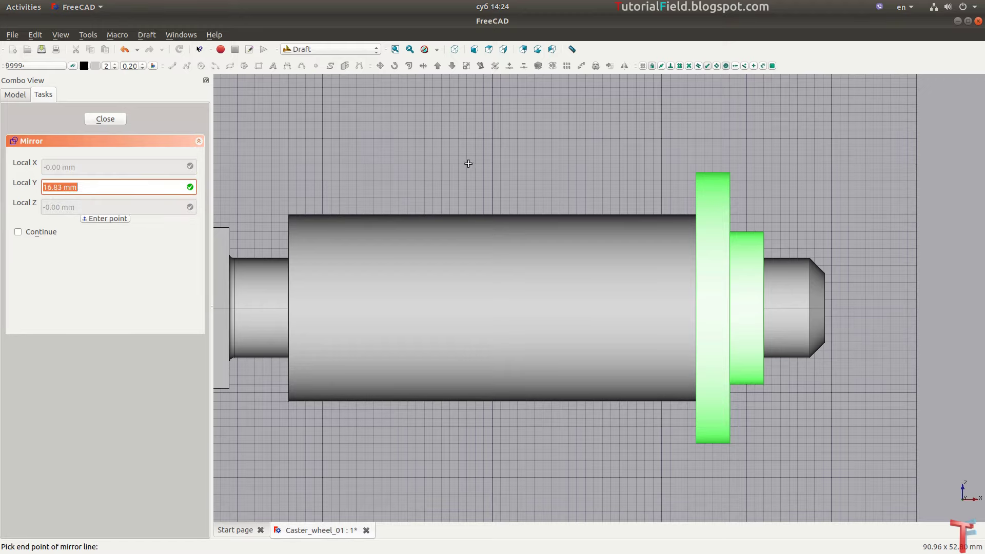
{"action": "key", "text": "Return"}
- Fit the complete bolt, hub and washer assembly on screen in an isometric view
{"action": "scroll", "coordinate": [550, 179], "scroll_direction": "down", "scroll_amount": 2}
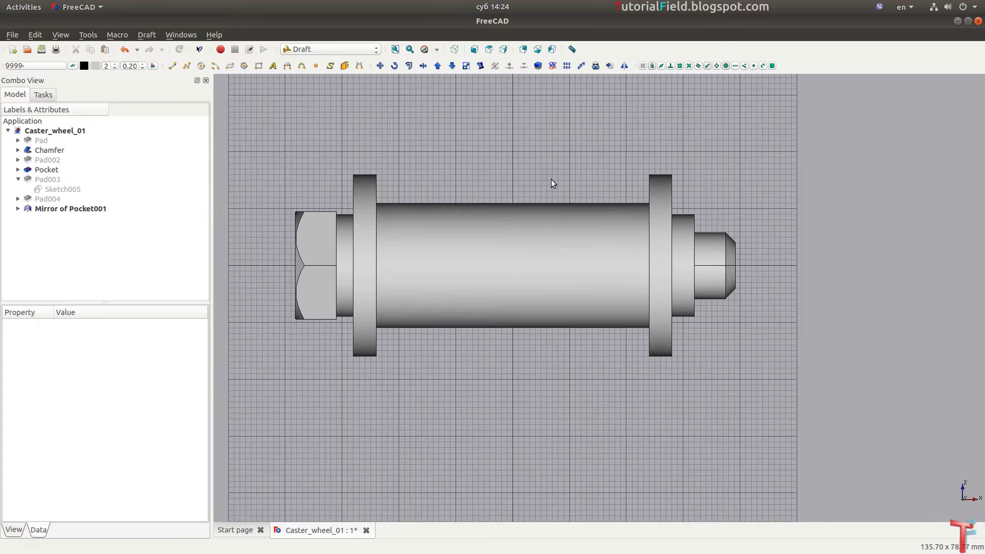
{"action": "key", "text": "0"}
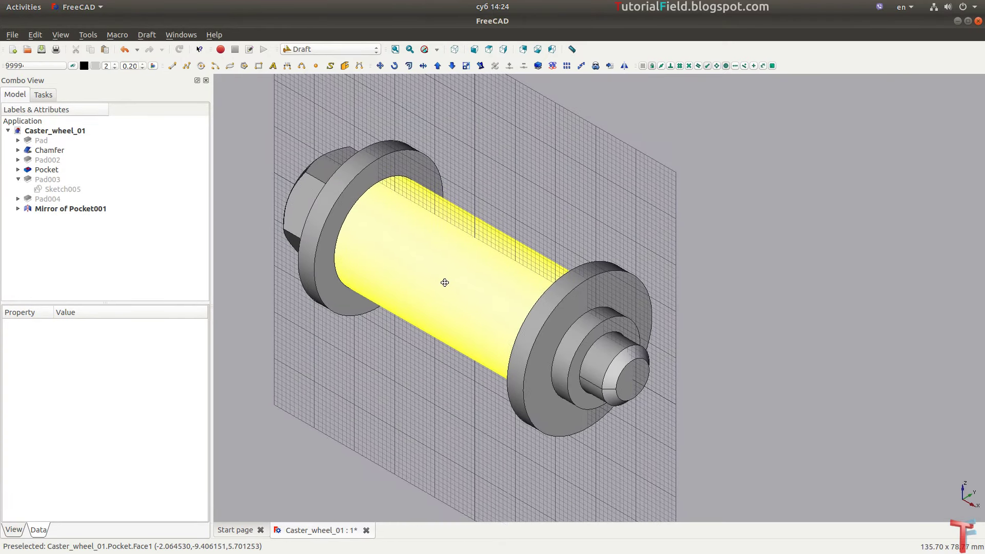
{"action": "scroll", "coordinate": [556, 308], "scroll_direction": "up", "scroll_amount": 3}
{"action": "mouse_move", "coordinate": [556, 308]}
{"action": "middle_mouse_down"}
{"action": "mouse_move", "coordinate": [487, 404]}
{"action": "mouse_move", "coordinate": [483, 383]}
{"action": "mouse_move", "coordinate": [594, 313]}
{"action": "mouse_move", "coordinate": [754, 275]}
{"action": "mouse_move", "coordinate": [538, 424]}
{"action": "mouse_move", "coordinate": [637, 410]}
{"action": "mouse_move", "coordinate": [576, 424]}
{"action": "mouse_move", "coordinate": [587, 209]}
{"action": "mouse_move", "coordinate": [785, 269]}
{"action": "mouse_move", "coordinate": [325, 241]}
{"action": "mouse_move", "coordinate": [345, 213]}
{"action": "mouse_move", "coordinate": [357, 250]}
{"action": "mouse_move", "coordinate": [534, 431]}
{"action": "mouse_move", "coordinate": [501, 425]}
{"action": "middle_mouse_up"}
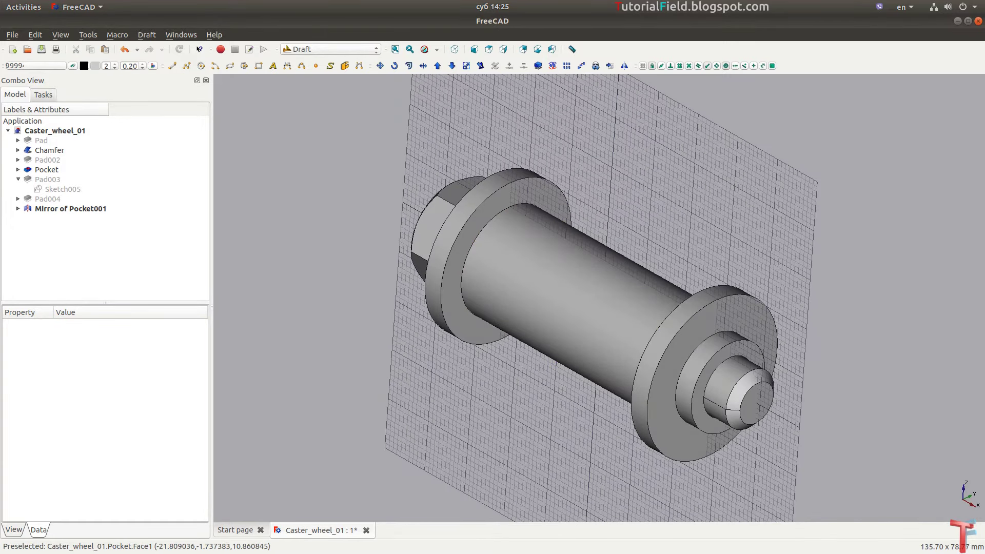
{"action": "left_click", "coordinate": [395, 49]}
{"action": "left_click", "coordinate": [454, 49]}
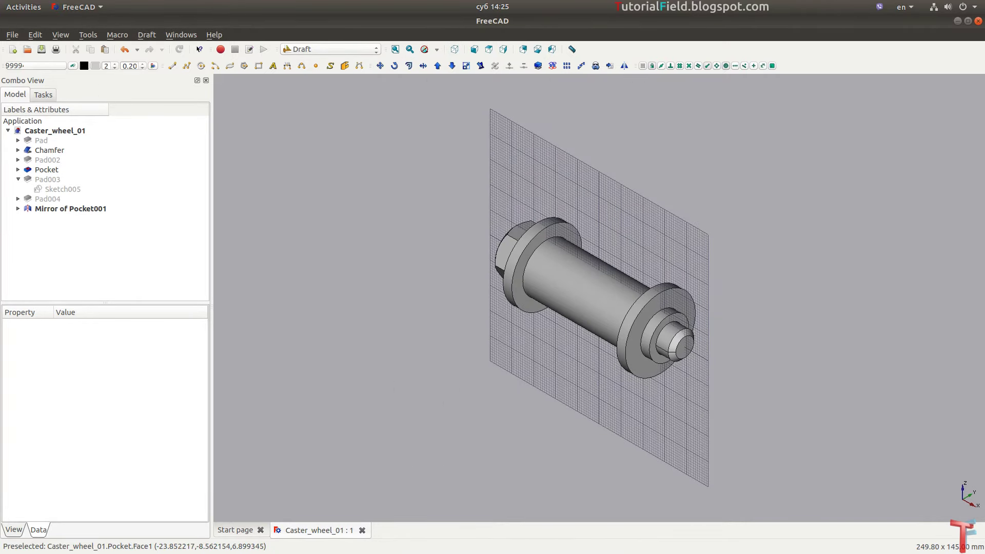
{"action": "key", "text": "alt+Tab"}
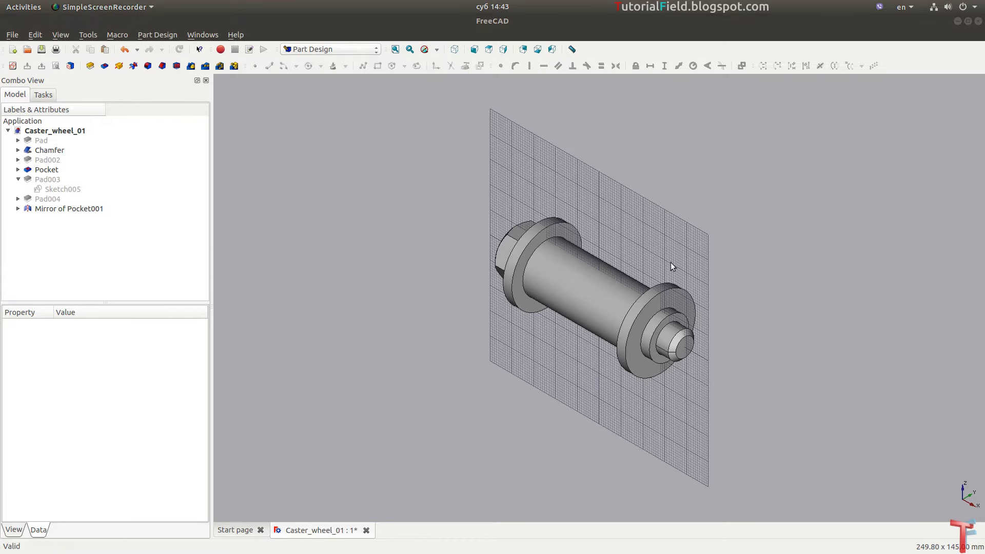
- Create a new sketch on the XZ plane
{"action": "left_click", "coordinate": [13, 66]}
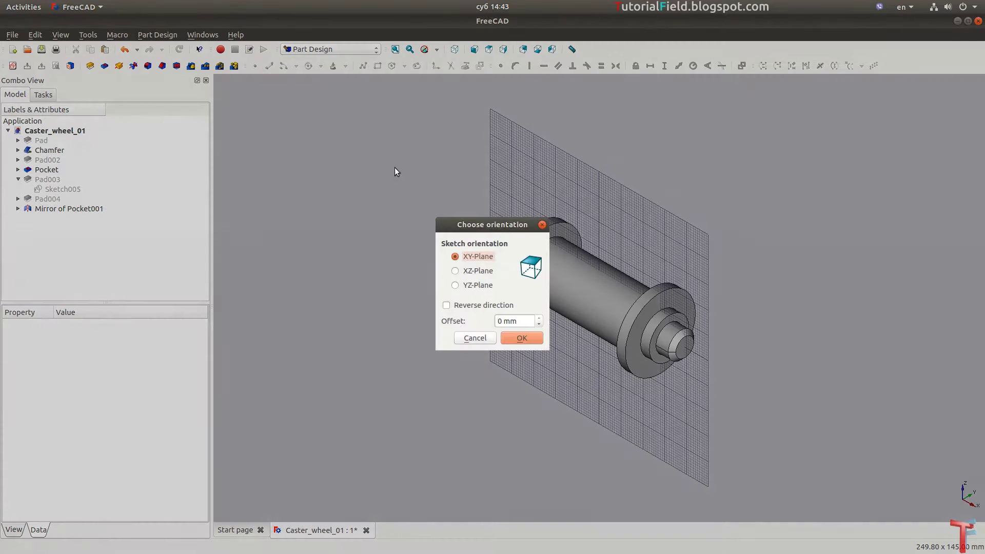
{"action": "left_click", "coordinate": [477, 271]}
{"action": "left_click", "coordinate": [526, 337]}
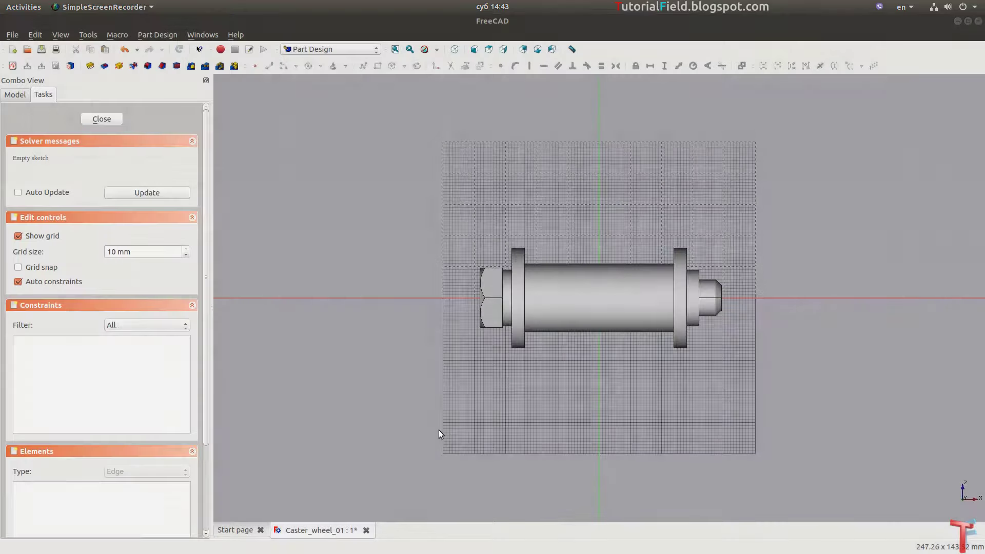
{"action": "scroll", "coordinate": [487, 305], "scroll_direction": "up", "scroll_amount": 5}
{"action": "scroll", "coordinate": [513, 338], "scroll_direction": "up", "scroll_amount": 5}
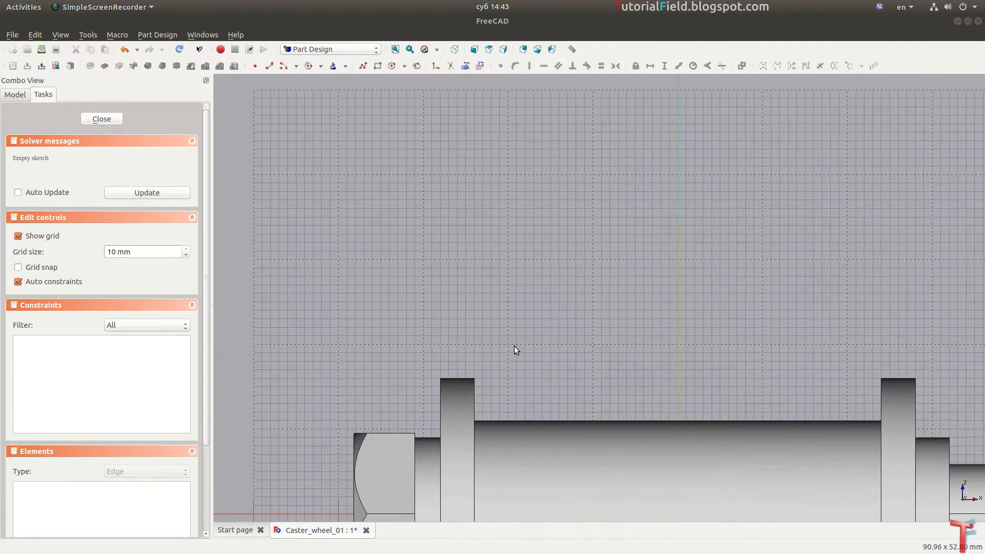
{"action": "scroll", "coordinate": [503, 362], "scroll_direction": "down", "scroll_amount": 2}
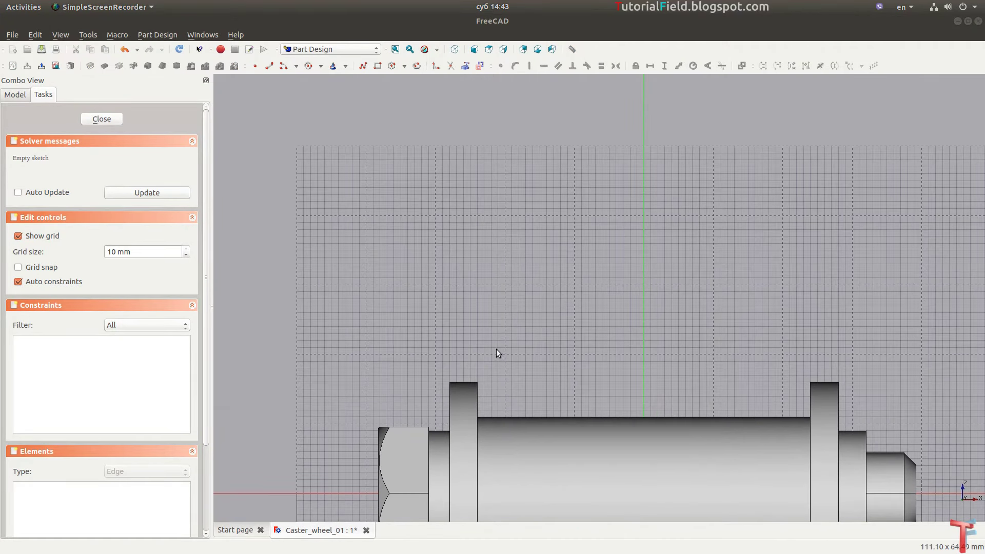
- Draw a three-line L profile above the hub
{"action": "left_click", "coordinate": [362, 66]}
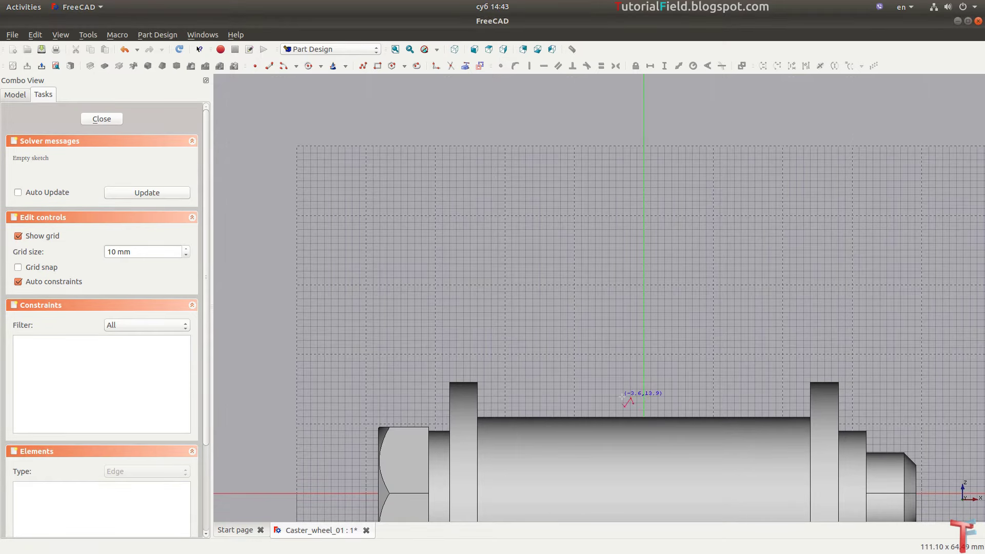
{"action": "left_click", "coordinate": [636, 410]}
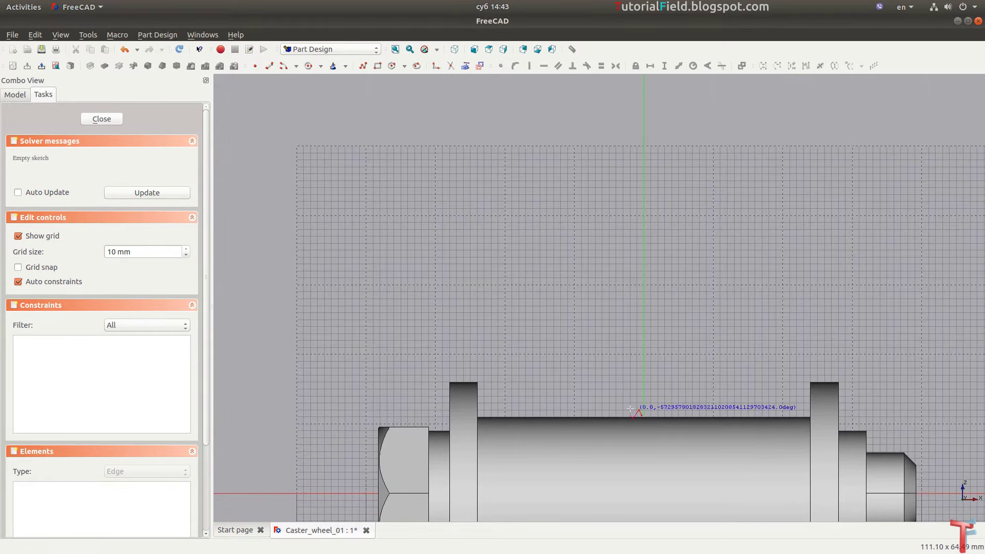
{"action": "left_click", "coordinate": [489, 410]}
{"action": "left_click", "coordinate": [490, 347]}
{"action": "left_click", "coordinate": [530, 348]}
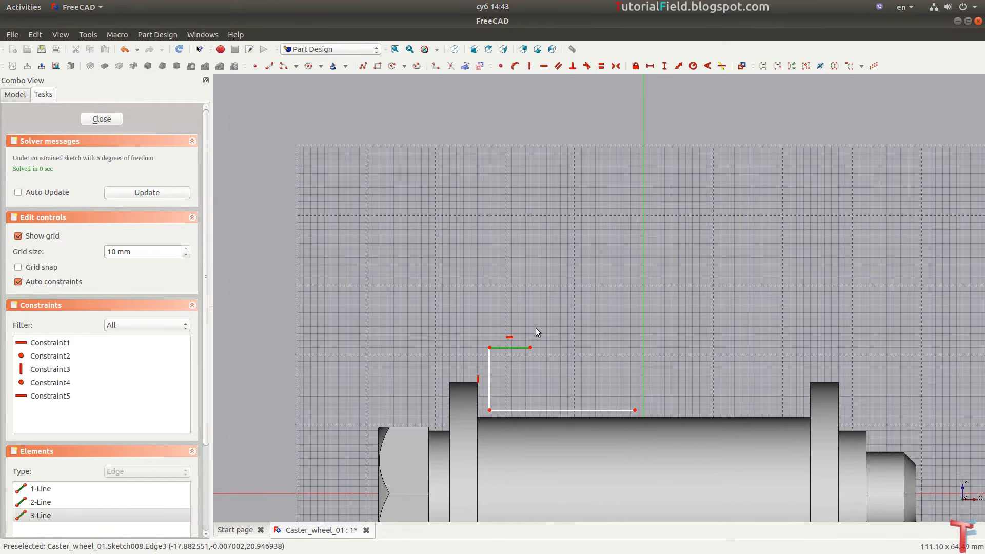
- Constrain the top edge to 5 mm and the profile top to 19 mm height
{"action": "key", "text": "shift+h"}
{"action": "type", "text": "5"}
{"action": "key", "text": "Return"}
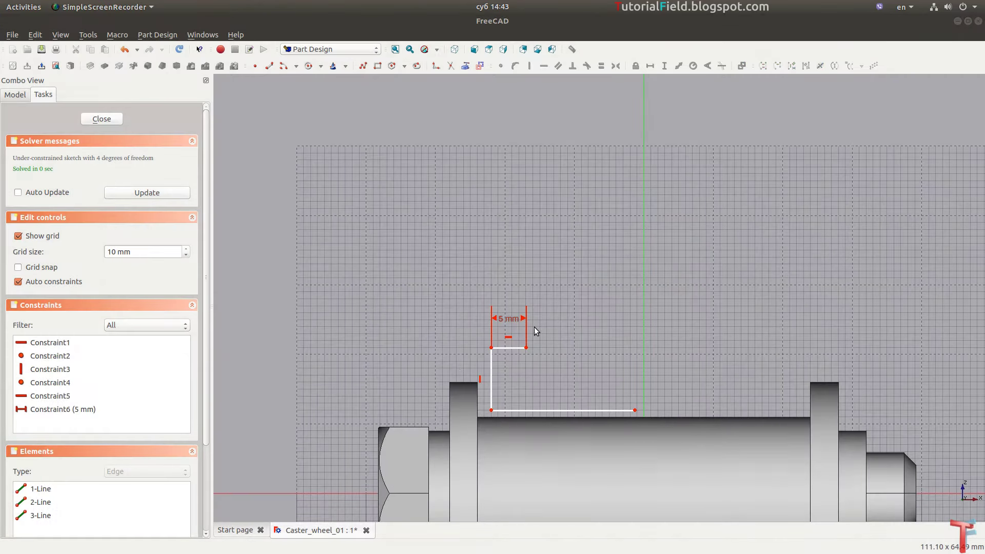
{"action": "scroll", "coordinate": [538, 336], "scroll_direction": "up", "scroll_amount": 1}
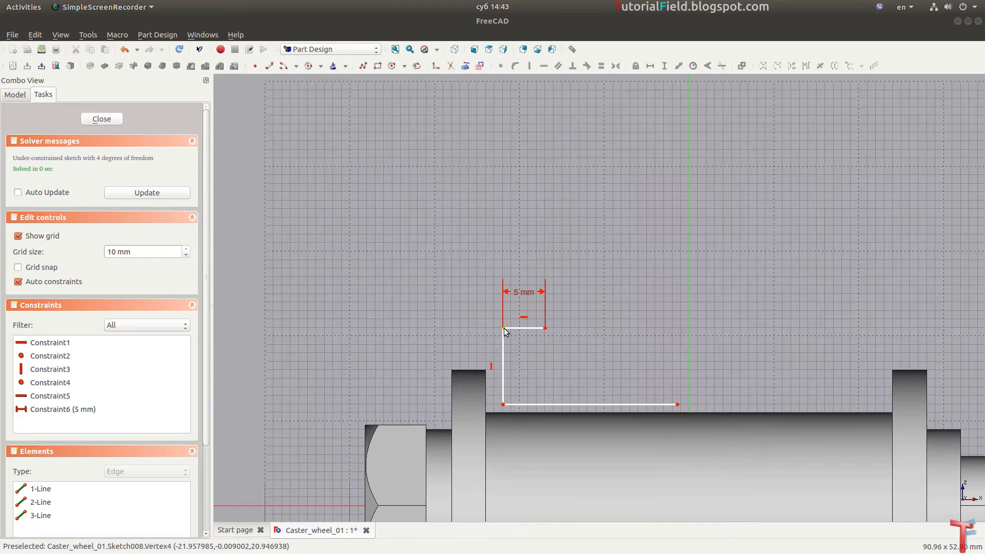
{"action": "key", "text": "shift+v"}
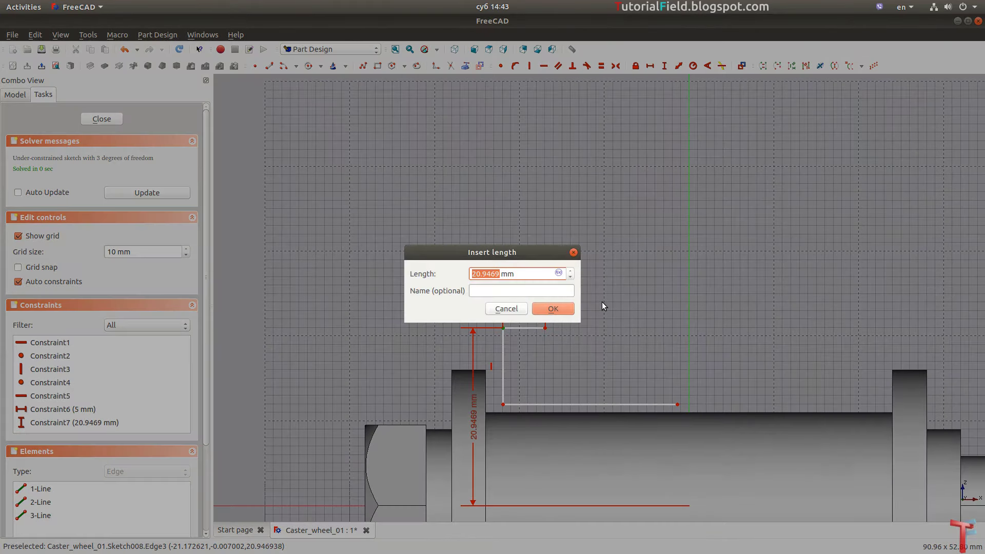
{"action": "type", "text": "19"}
{"action": "key", "text": "Return"}
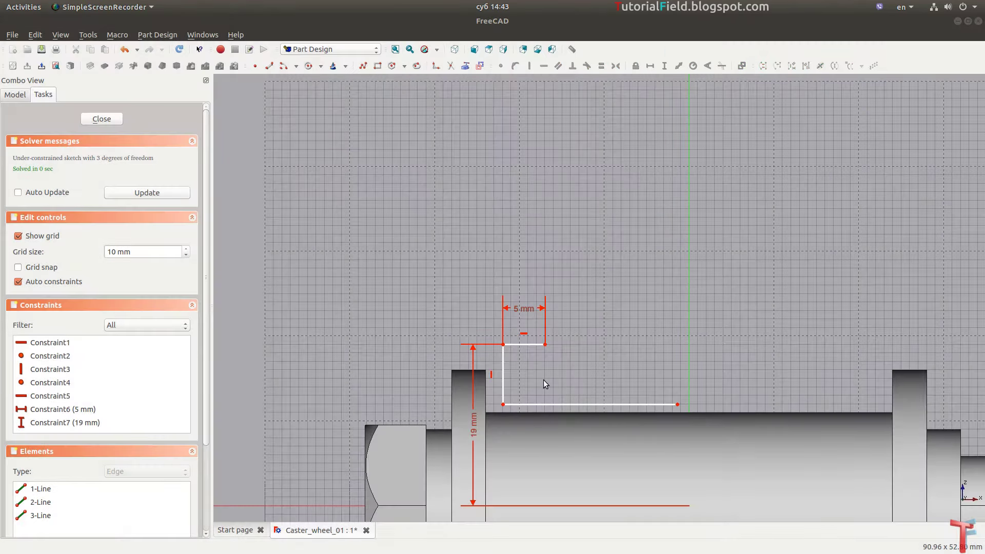
- Set the bottom corner to 11 mm height and spread the vertical dimensions apart
{"action": "left_click", "coordinate": [503, 404]}
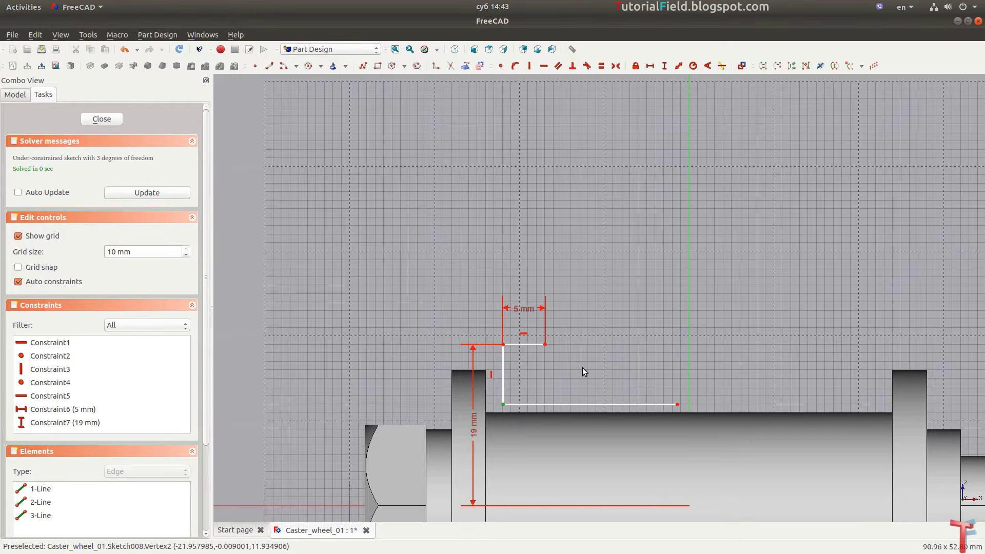
{"action": "key", "text": "shift+v"}
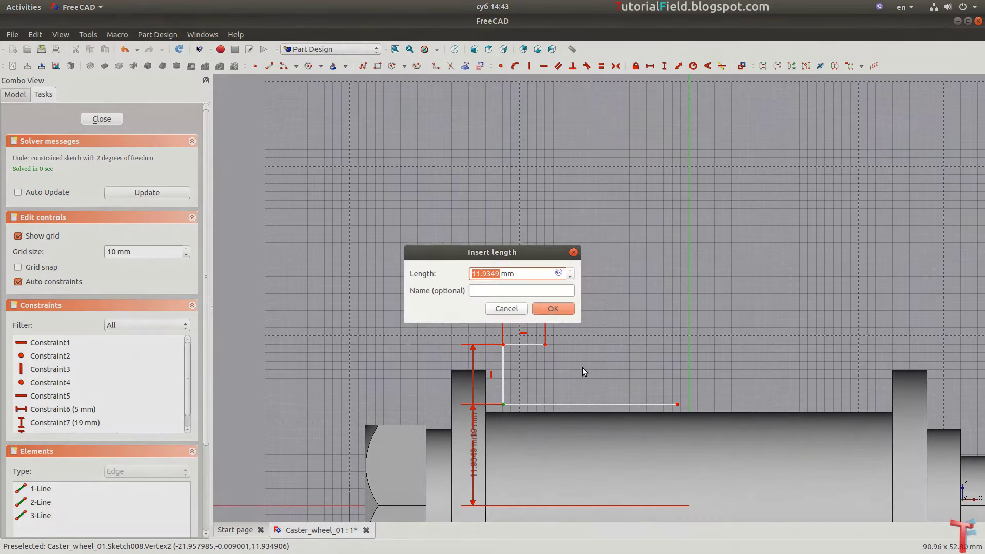
{"action": "type", "text": "11"}
{"action": "key", "text": "Return"}
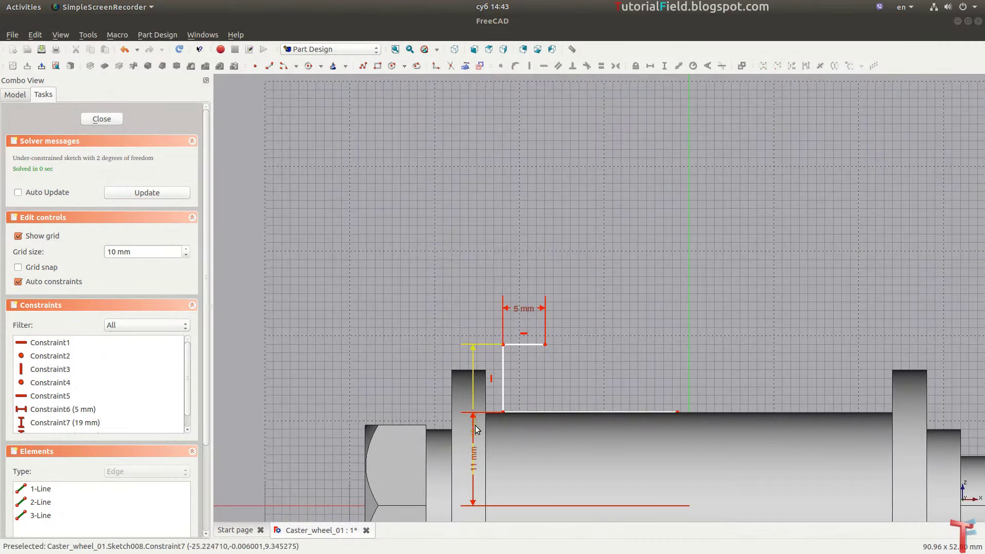
{"action": "left_click_drag", "start_coordinate": [472, 430], "coordinate": [437, 429]}
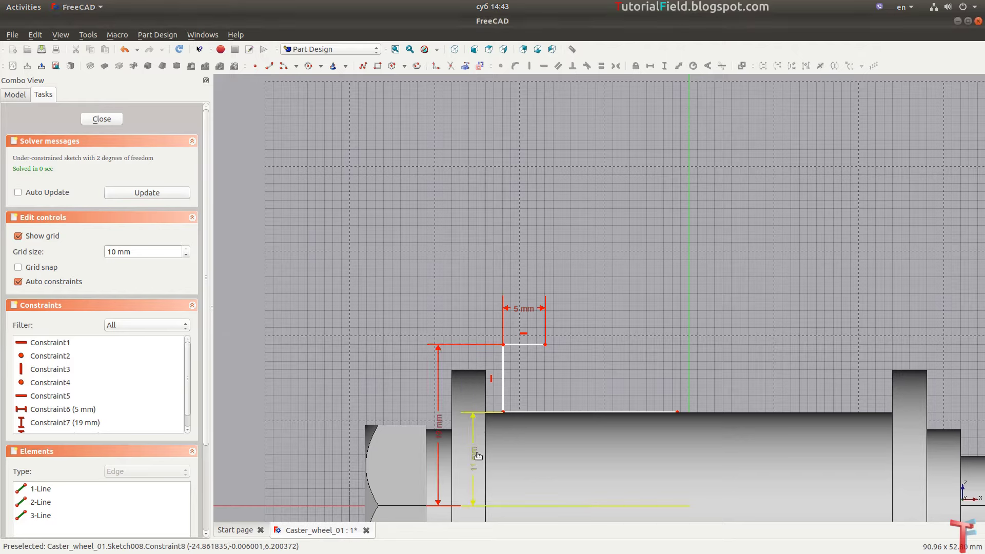
{"action": "left_click_drag", "start_coordinate": [473, 455], "coordinate": [464, 451]}
- Add a 23 mm horizontal distance to the hub-top line, then flip it to -23 mm
{"action": "left_click", "coordinate": [503, 411]}
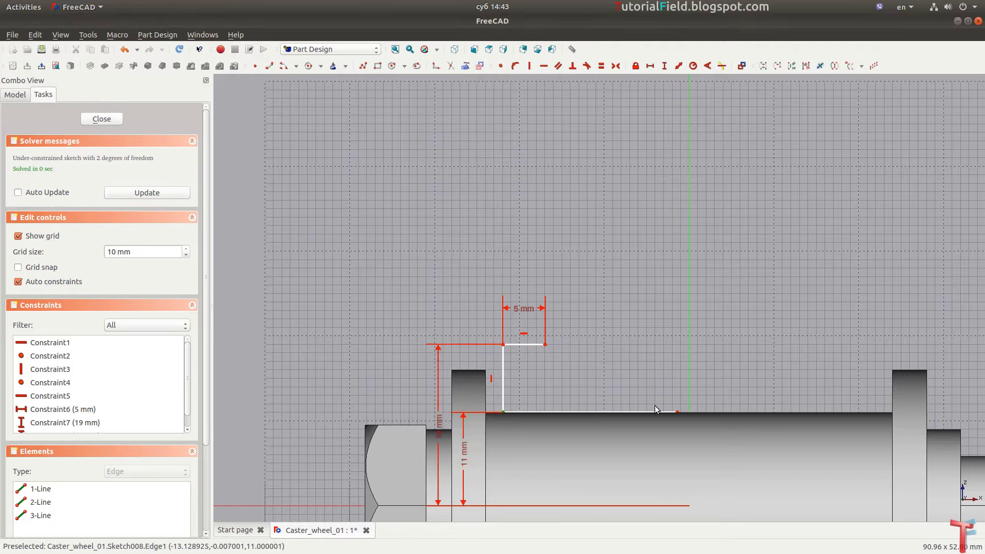
{"action": "key", "text": "shift+h"}
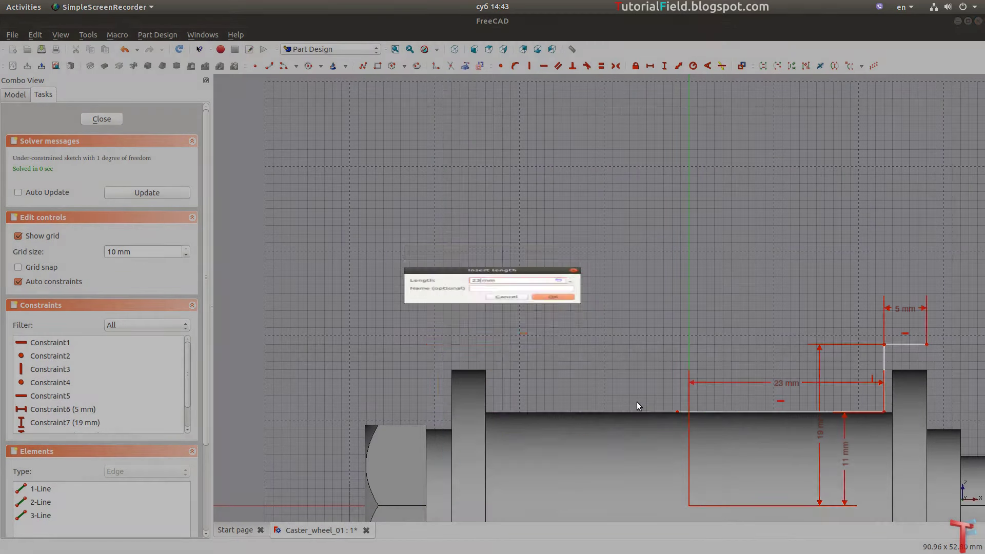
{"action": "key", "text": "Return"}
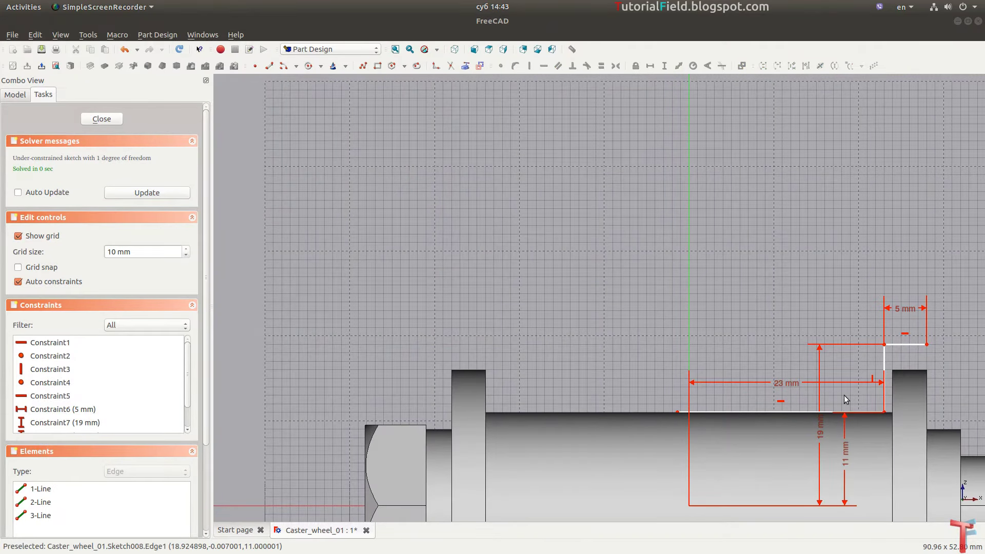
{"action": "double_click", "coordinate": [785, 382]}
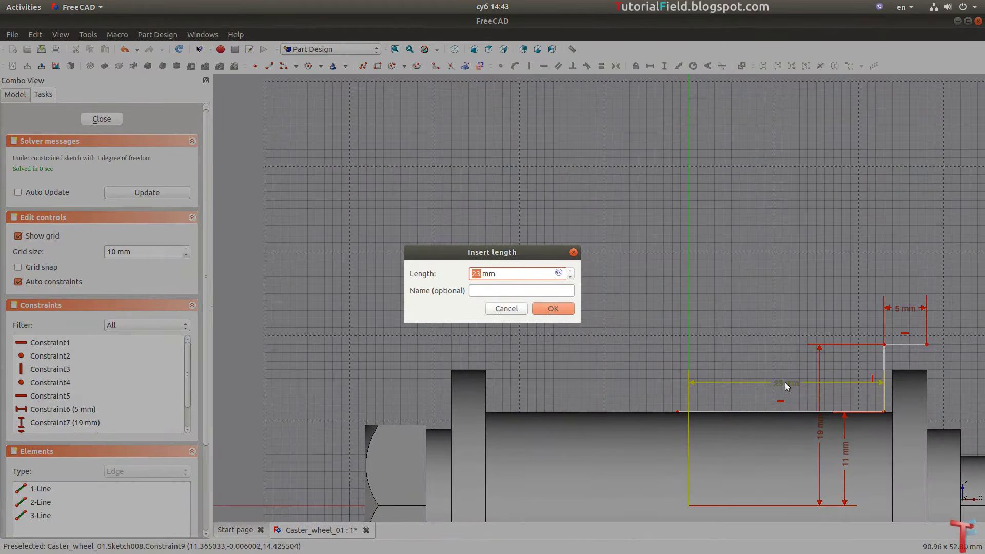
{"action": "type", "text": "-"}
{"action": "key", "text": "Return"}
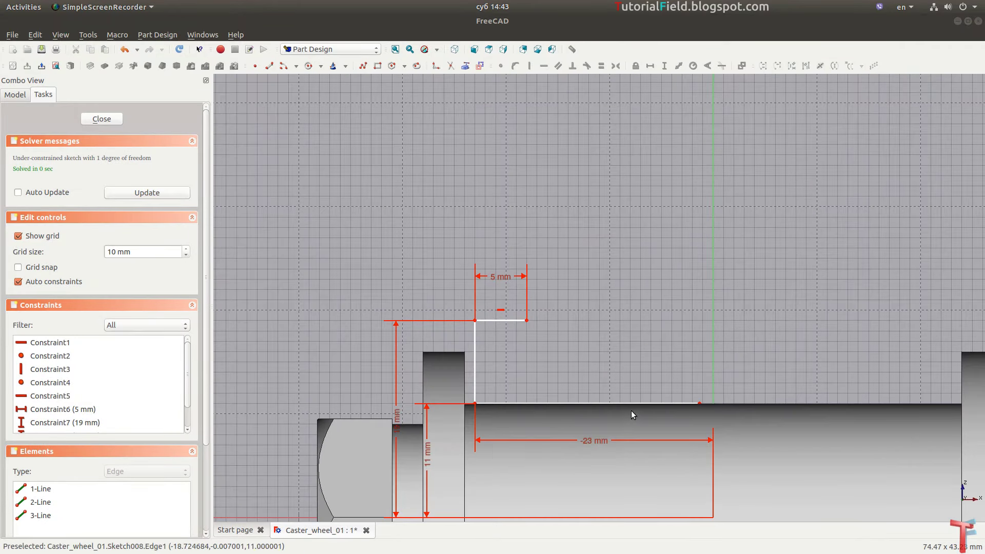
- Pin the hub-top line's end onto the vertical axis with Point on Object
{"action": "left_click", "coordinate": [700, 404]}
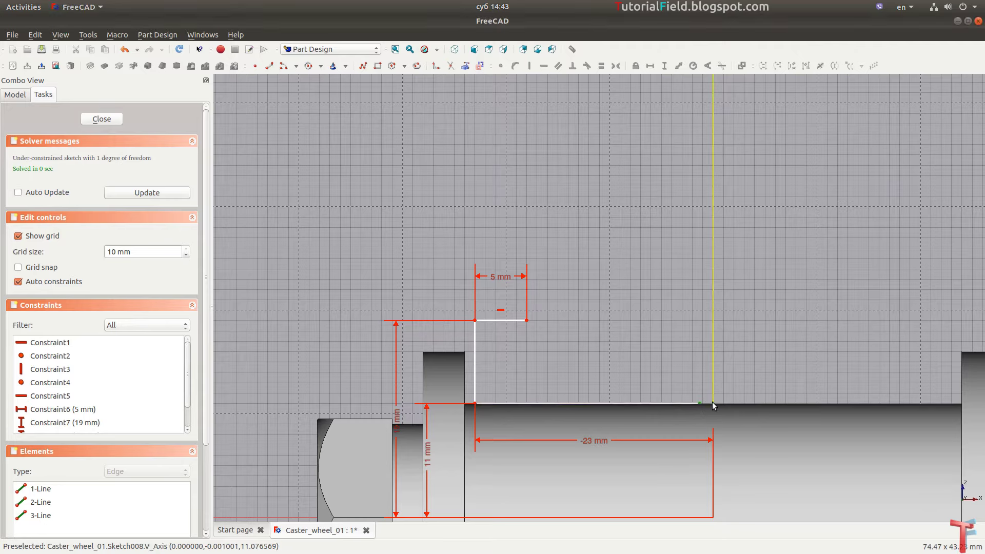
{"action": "left_click", "coordinate": [712, 401]}
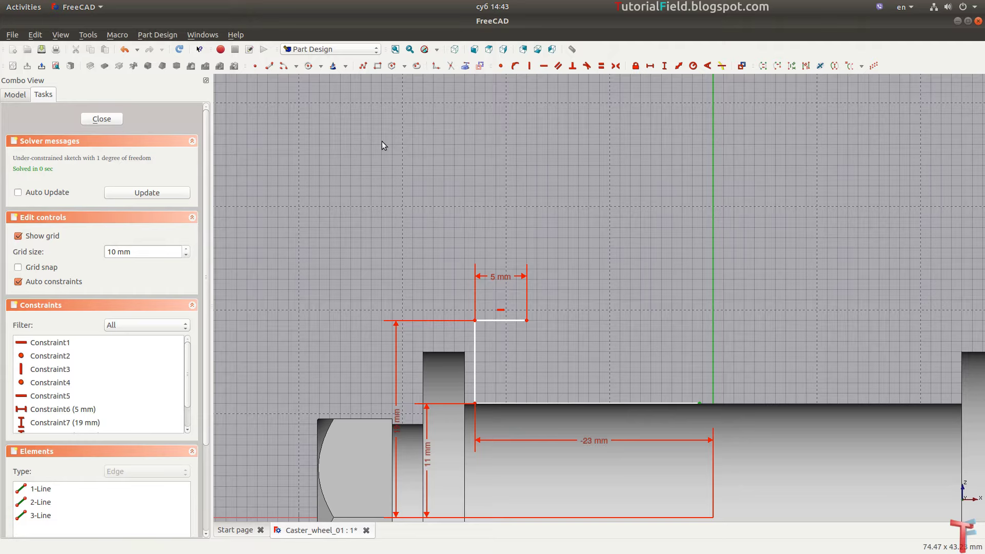
{"action": "key", "text": "o"}
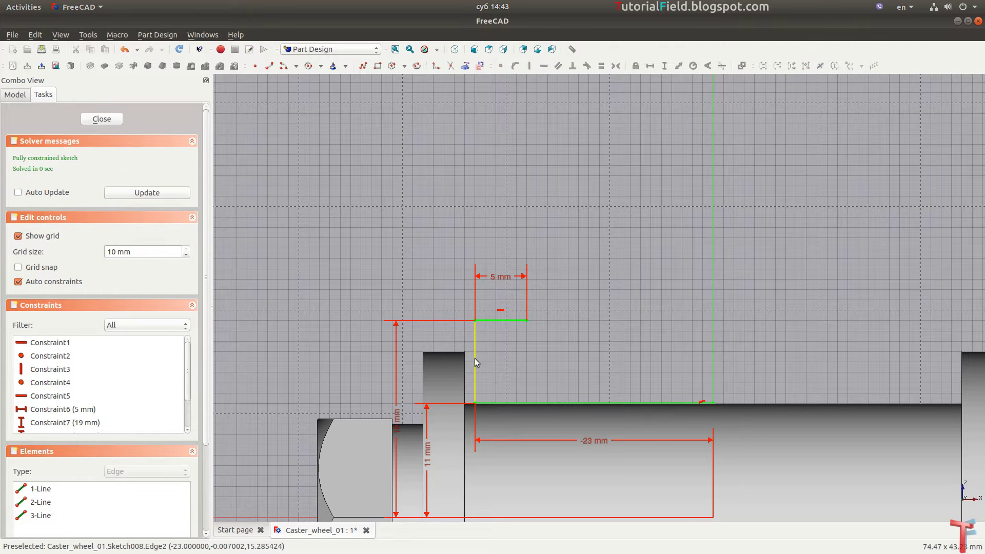
{"action": "scroll", "coordinate": [461, 408], "scroll_direction": "down", "scroll_amount": 3}
{"action": "scroll", "coordinate": [511, 277], "scroll_direction": "up", "scroll_amount": 2}
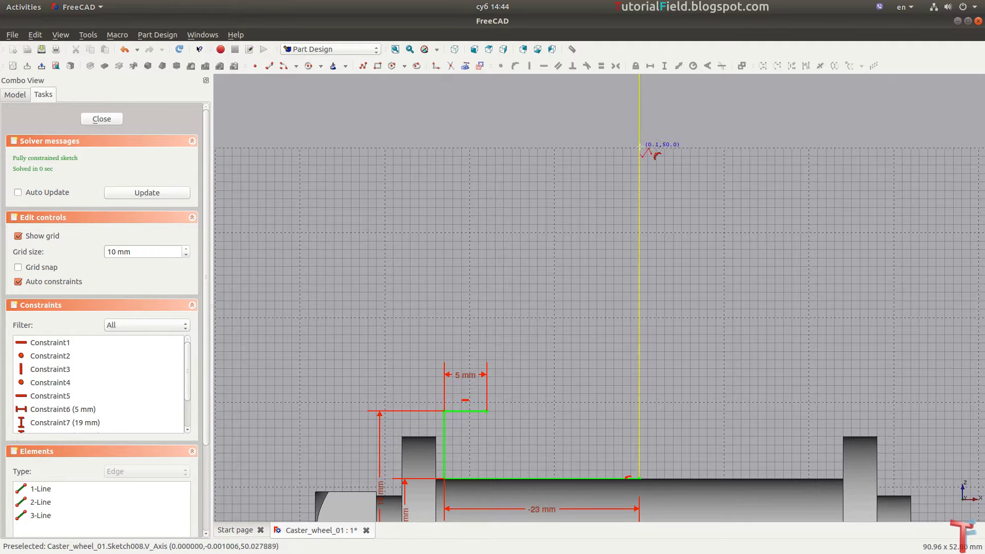
- Draw a polyline leftward from the vertical axis, ending in a short drop
{"action": "left_click", "coordinate": [639, 148]}
{"action": "left_click", "coordinate": [480, 148]}
{"action": "left_click", "coordinate": [480, 184]}
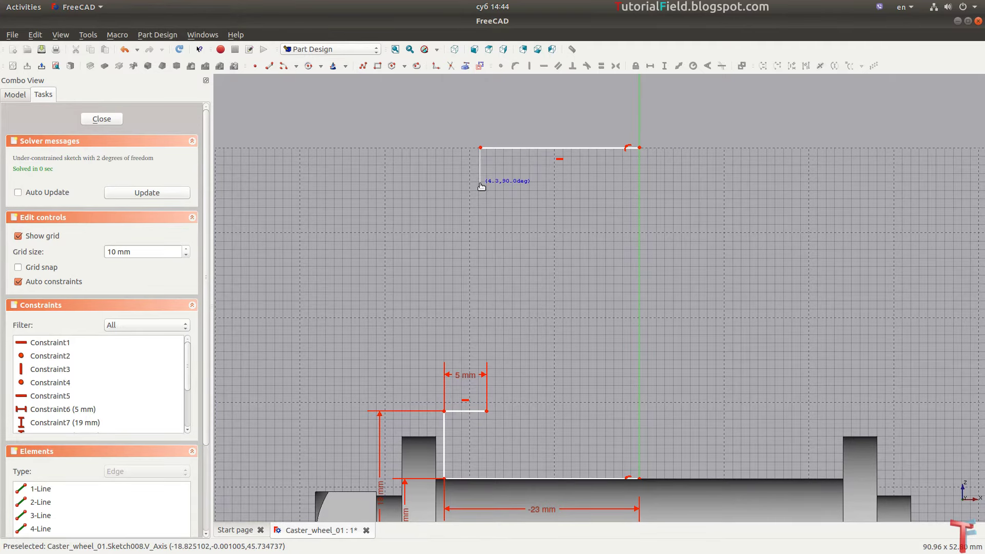
{"action": "right_click", "coordinate": [480, 184]}
- Dimension the top line 19 mm leftward from the vertical axis
{"action": "left_click", "coordinate": [480, 147]}
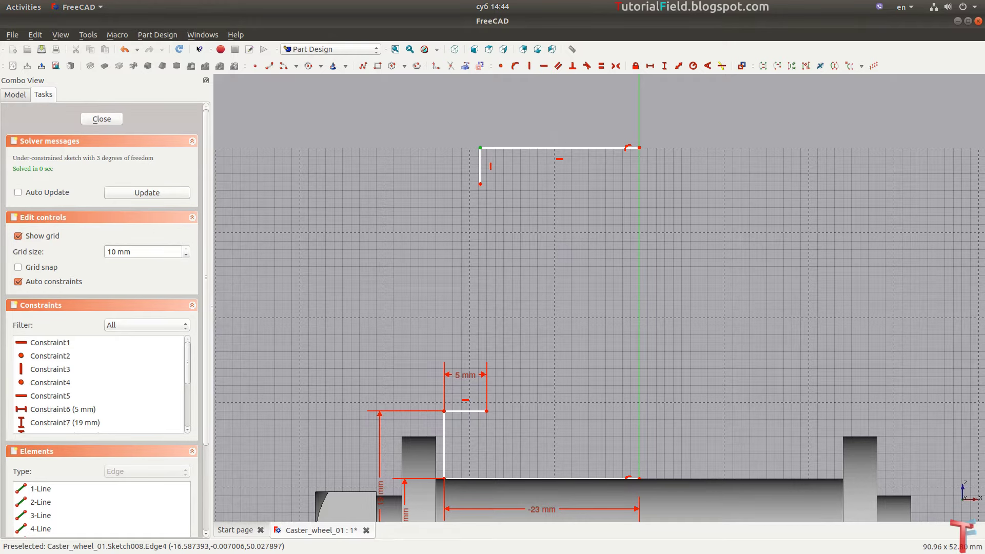
{"action": "left_click", "coordinate": [614, 181]}
{"action": "key", "text": "l"}
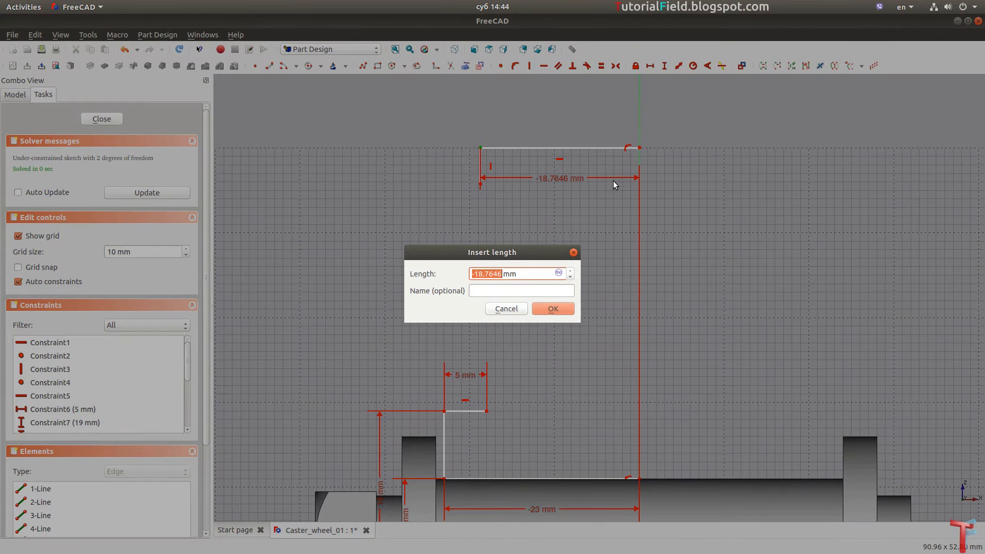
{"action": "type", "text": "-"}
{"action": "type", "text": "11"}
{"action": "key", "text": "Return"}
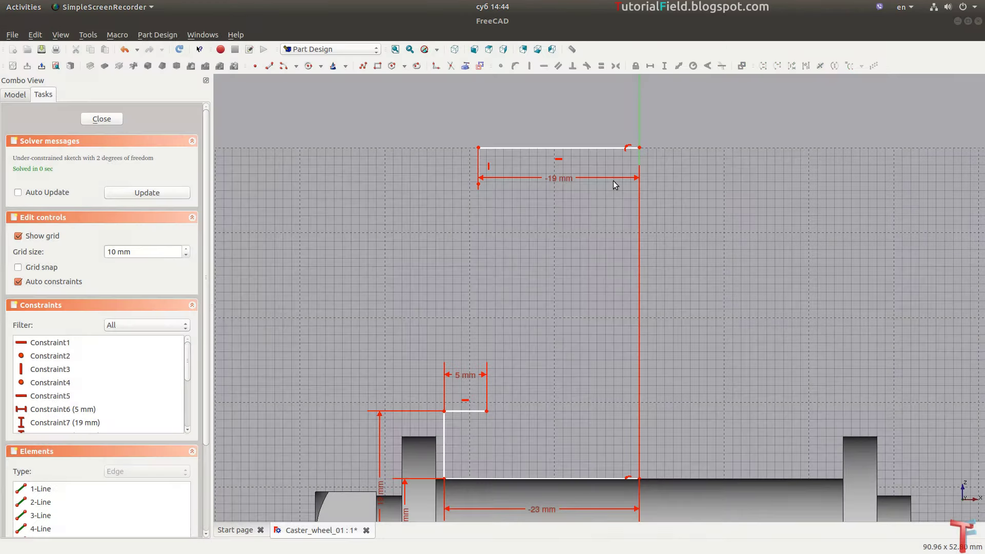
{"action": "left_click_drag", "start_coordinate": [559, 179], "coordinate": [561, 123]}
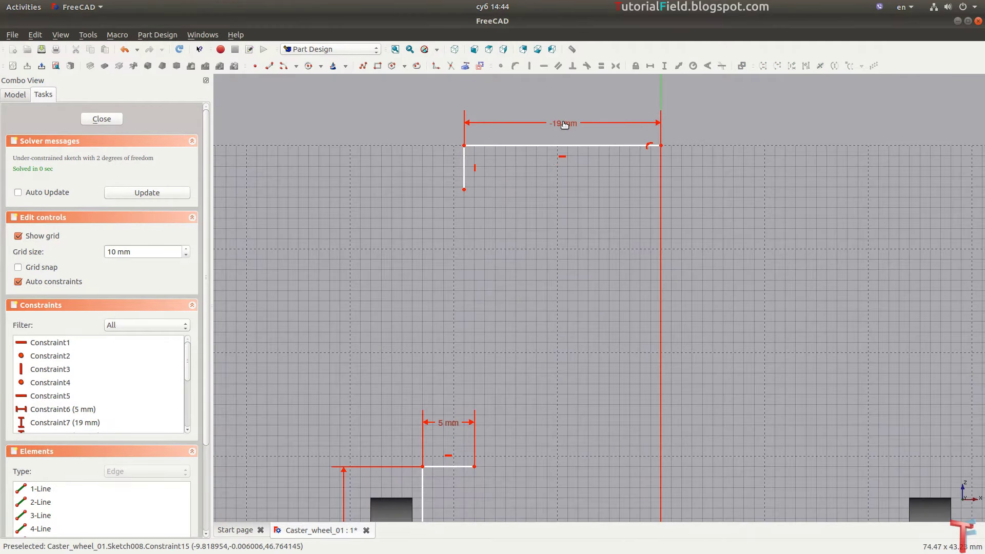
- Place the top-left corner at 50 mm height and move that dimension aside
{"action": "left_click", "coordinate": [464, 147]}
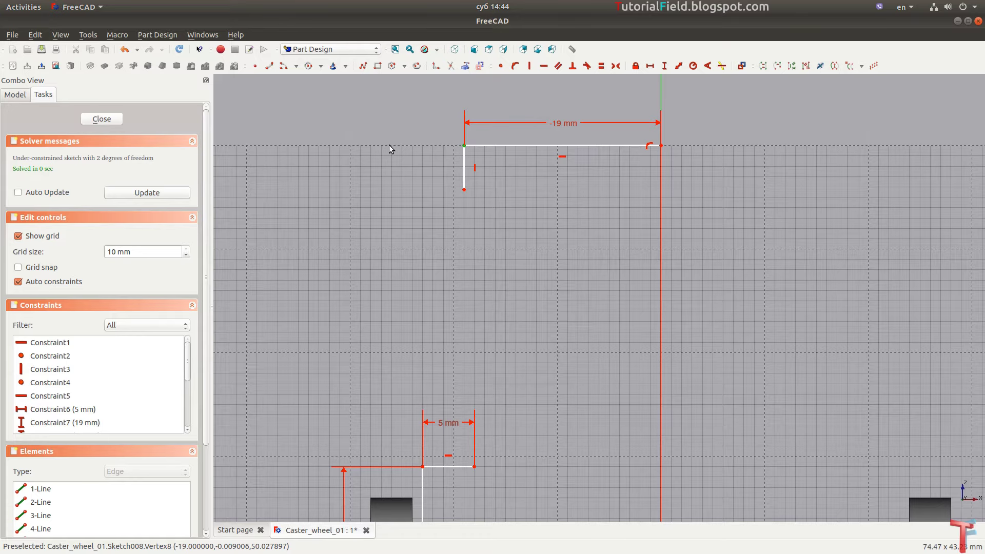
{"action": "type", "text": "i"}
{"action": "type", "text": "50.0279"}
{"action": "key", "text": "Return"}
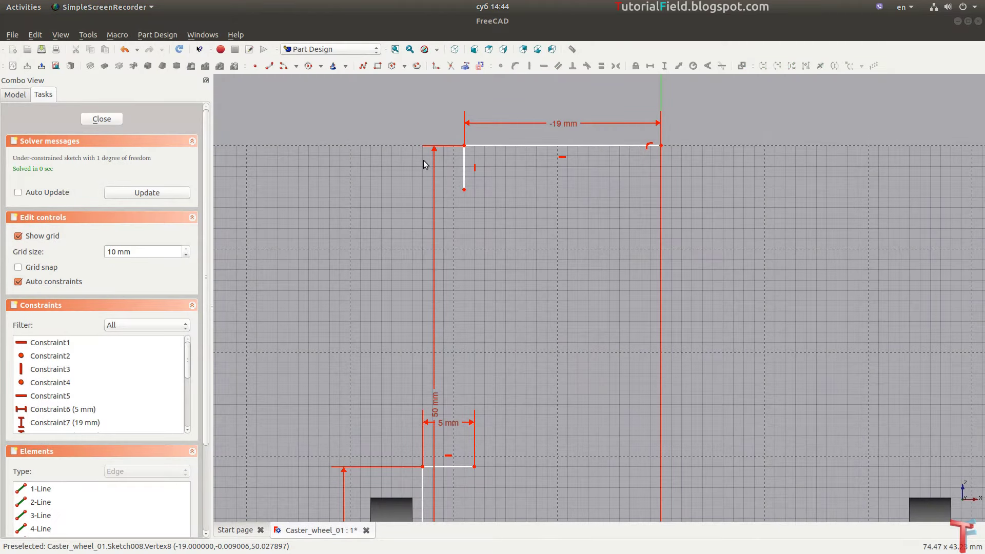
{"action": "left_click_drag", "start_coordinate": [436, 399], "coordinate": [314, 398]}
{"action": "scroll", "coordinate": [417, 321], "scroll_direction": "down", "scroll_amount": 5}
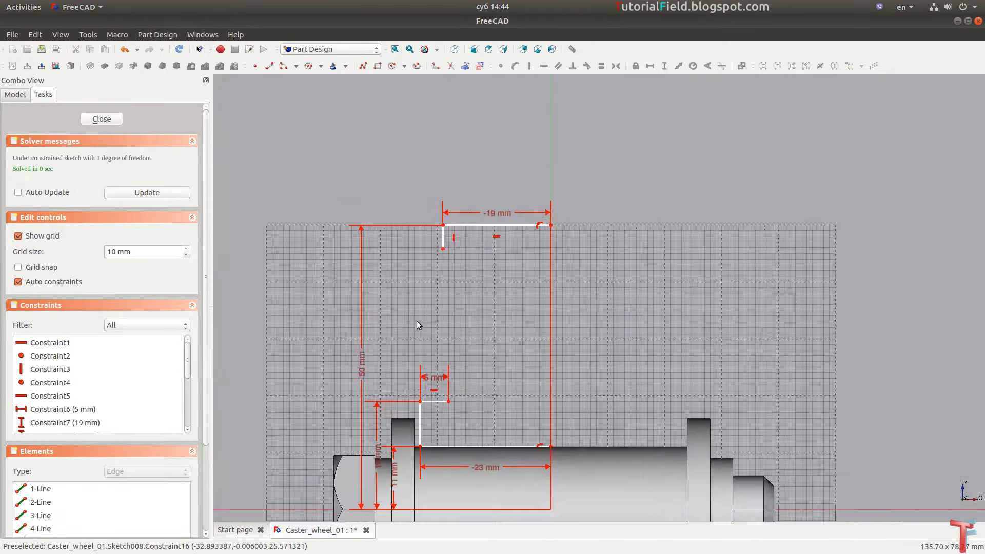
{"action": "scroll", "coordinate": [420, 263], "scroll_direction": "up", "scroll_amount": 2}
{"action": "scroll", "coordinate": [445, 248], "scroll_direction": "up", "scroll_amount": 4}
- Set the short vertical drop to 2 mm length
{"action": "left_click", "coordinate": [466, 235]}
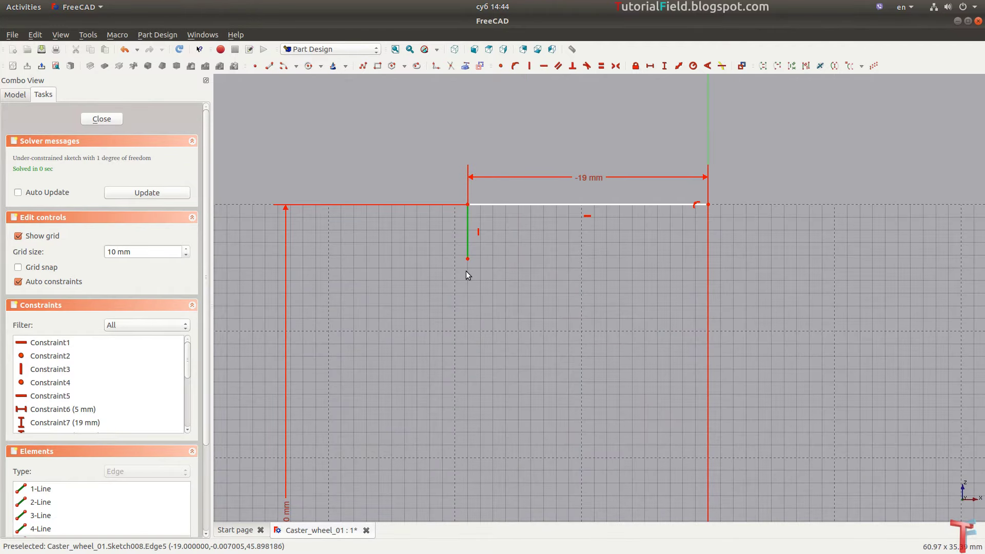
{"action": "type", "text": "i2"}
{"action": "key", "text": "Return"}
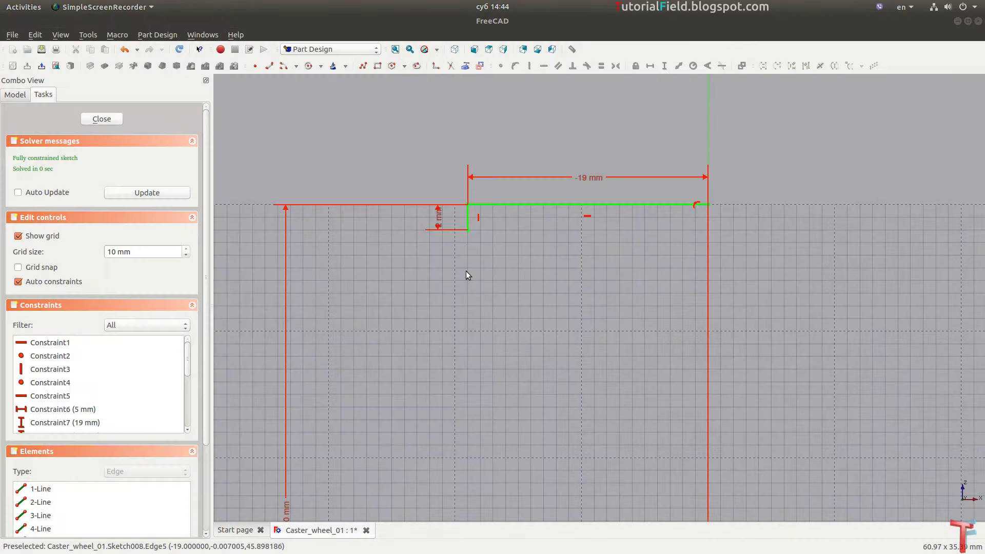
{"action": "scroll", "coordinate": [465, 266], "scroll_direction": "down", "scroll_amount": 2}
{"action": "scroll", "coordinate": [465, 245], "scroll_direction": "down", "scroll_amount": 2}
{"action": "scroll", "coordinate": [464, 250], "scroll_direction": "up", "scroll_amount": 4}
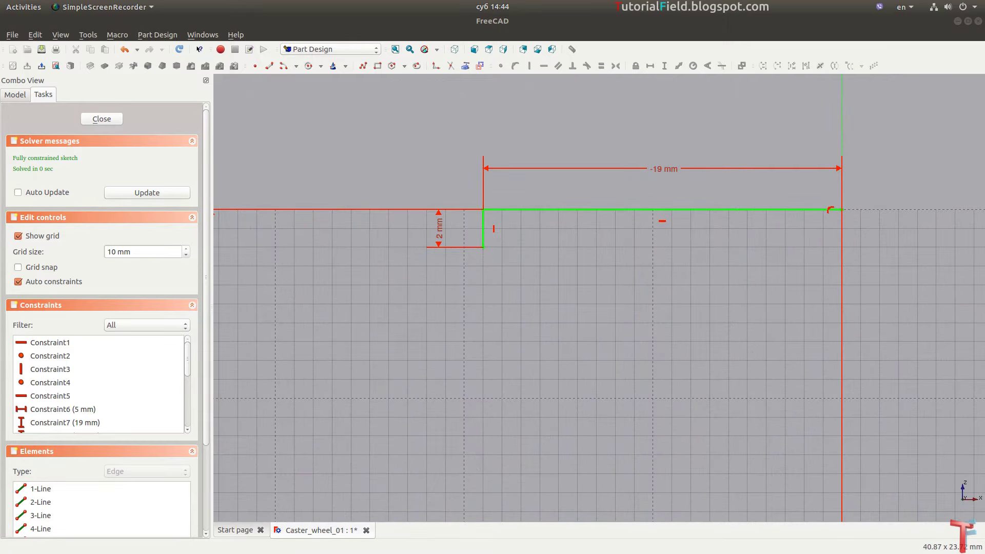
{"action": "scroll", "coordinate": [538, 226], "scroll_direction": "up", "scroll_amount": 2}
{"action": "scroll", "coordinate": [482, 269], "scroll_direction": "down", "scroll_amount": 1}
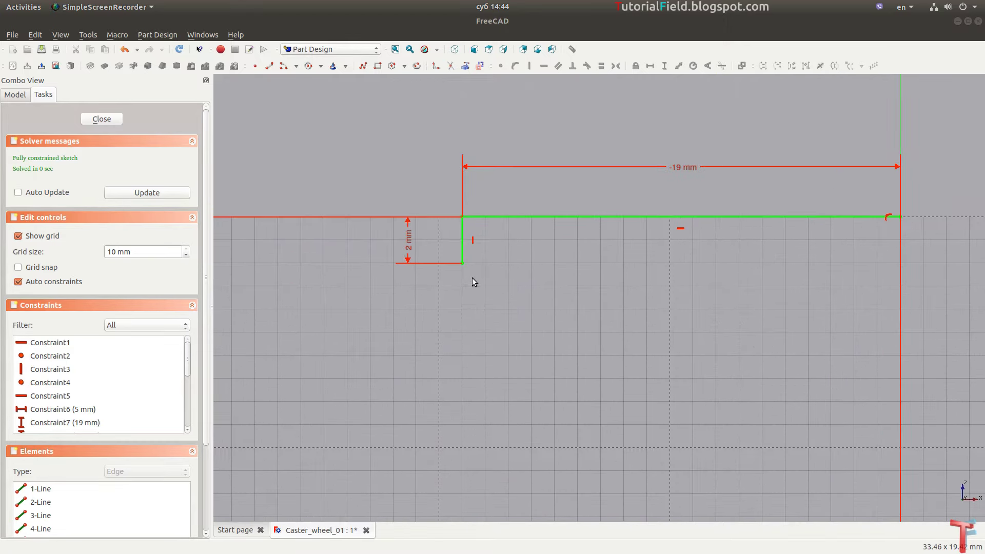
{"action": "scroll", "coordinate": [472, 299], "scroll_direction": "up", "scroll_amount": 1}
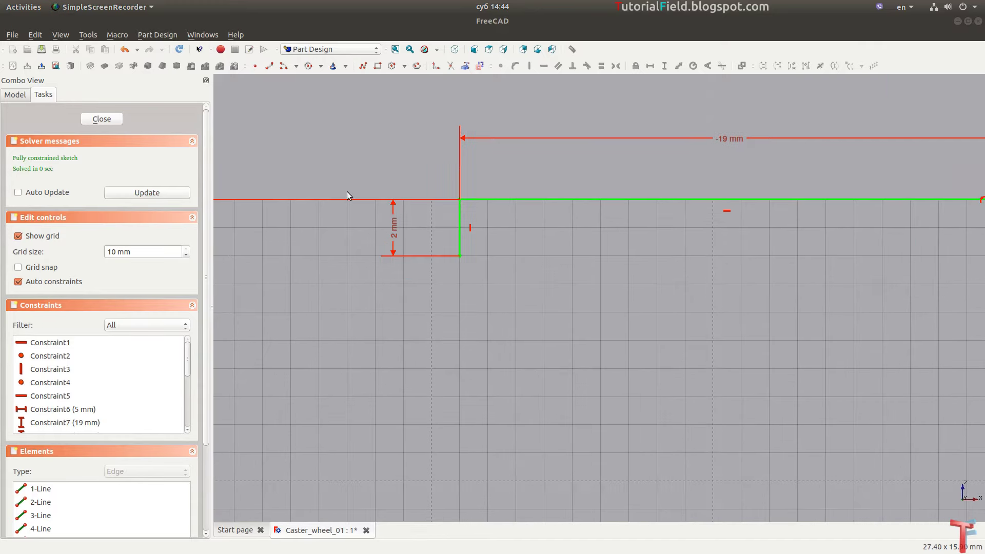
- Add a 3 mm-radius arc tangent to the 2 mm drop
{"action": "left_click", "coordinate": [539, 275]}
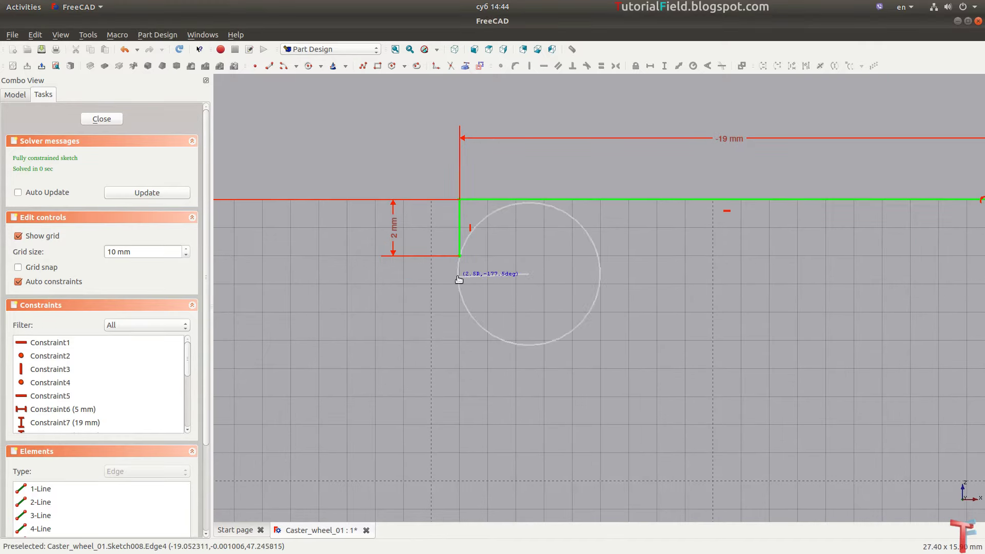
{"action": "left_click", "coordinate": [459, 256]}
{"action": "left_click", "coordinate": [497, 344]}
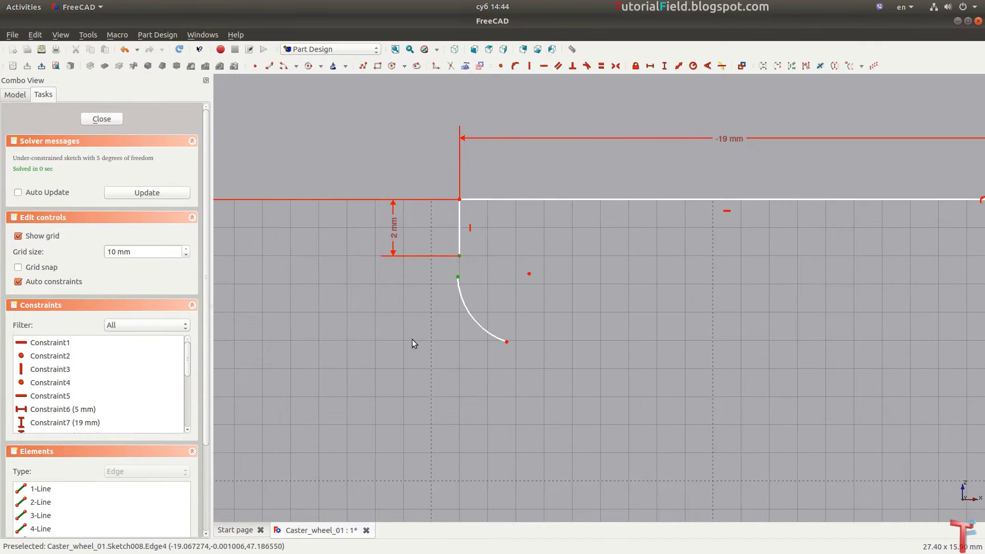
{"action": "key", "text": "t"}
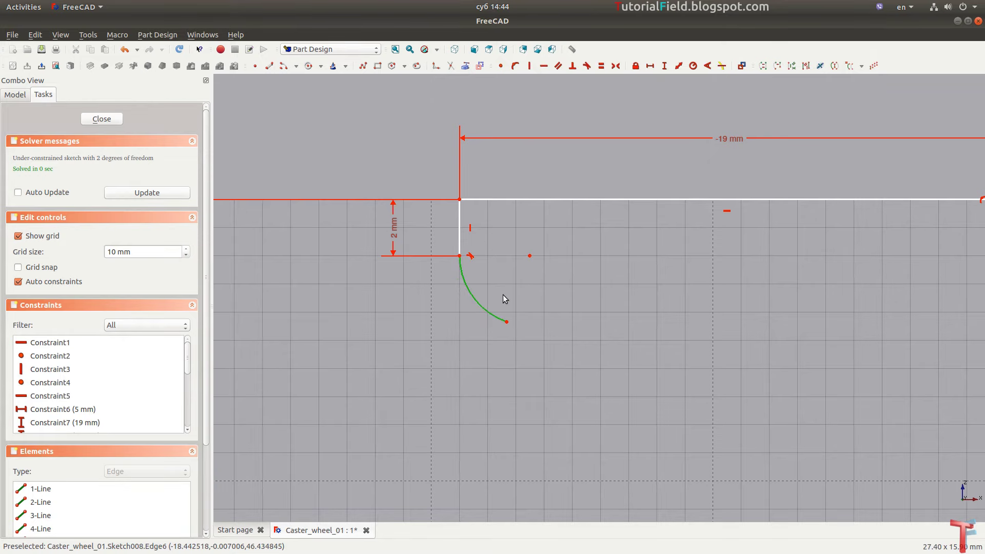
{"action": "key", "text": "shift+r"}
{"action": "type", "text": "3"}
{"action": "key", "text": "Return"}
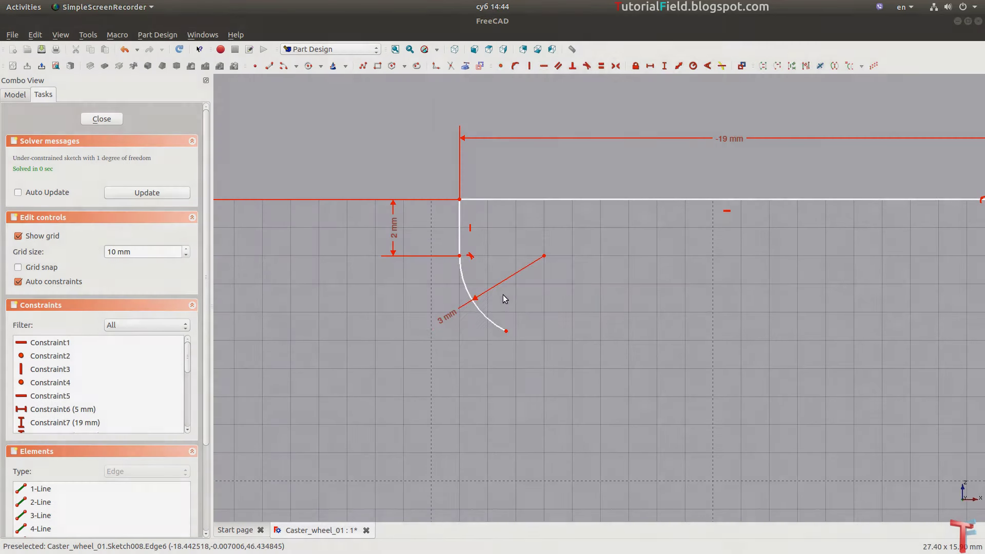
{"action": "left_click_drag", "start_coordinate": [507, 332], "coordinate": [530, 353]}
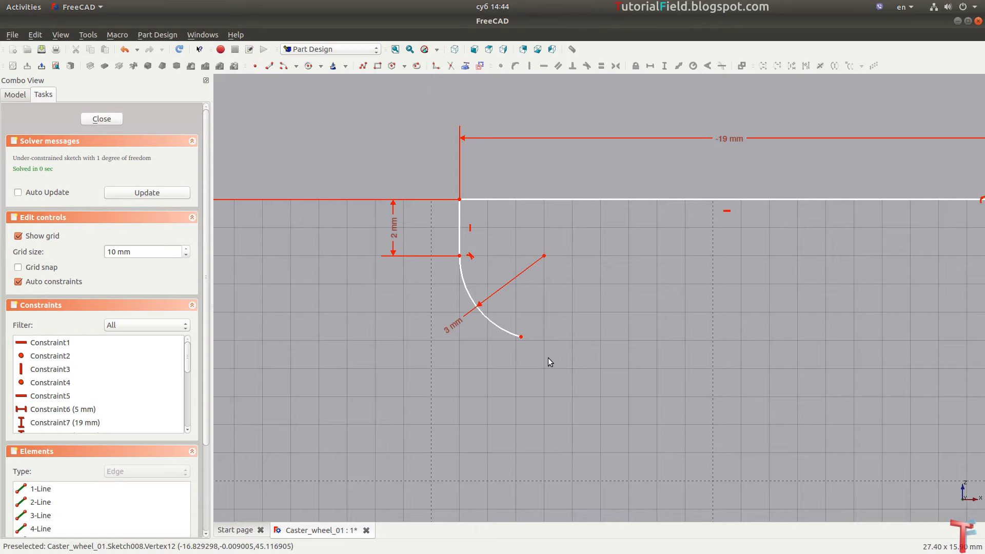
- Add a 6 mm line tangent to the arc, sloping down to the right
{"action": "left_click", "coordinate": [541, 340]}
{"action": "left_click", "coordinate": [677, 367]}
{"action": "key", "text": "t"}
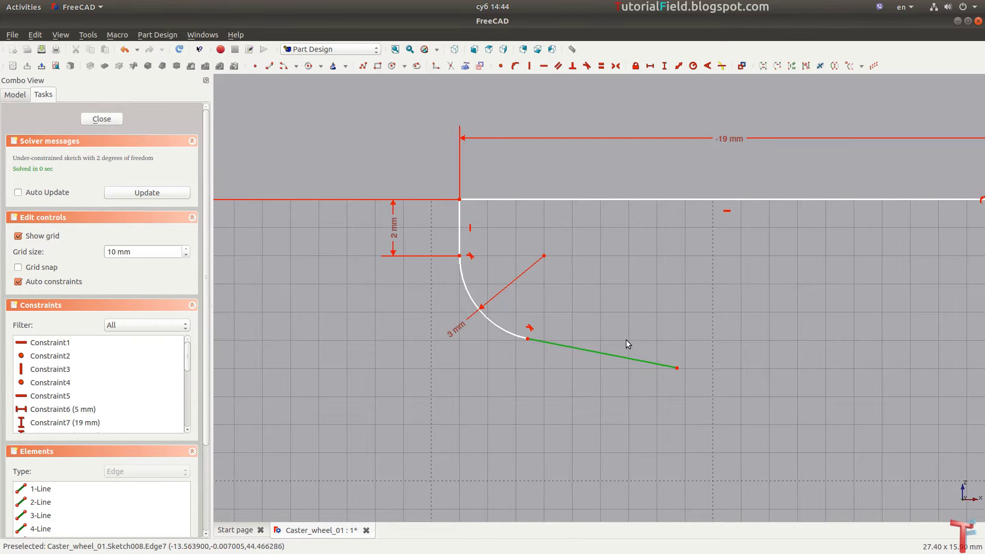
{"action": "key", "text": "shift+d"}
{"action": "type", "text": "6"}
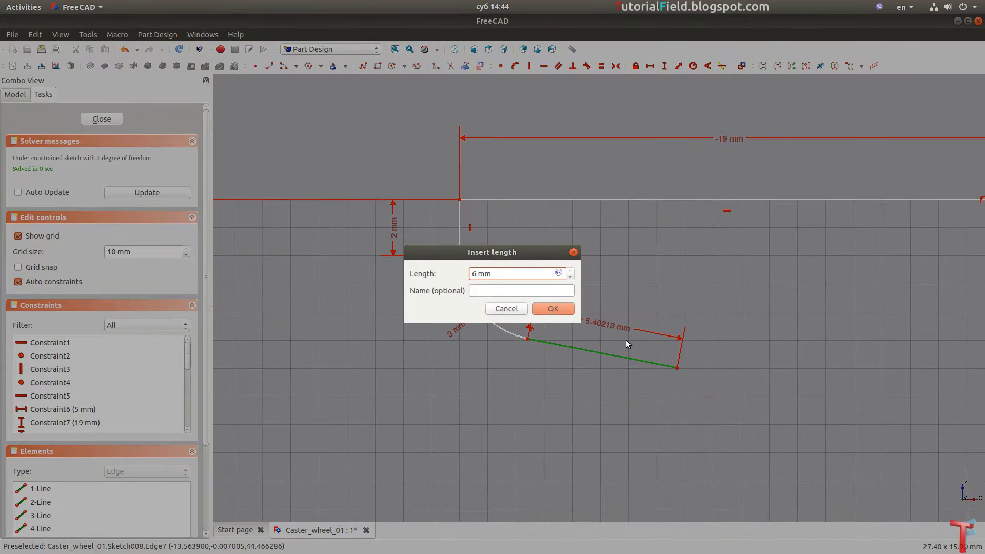
{"action": "key", "text": "Return"}
{"action": "scroll", "coordinate": [666, 359], "scroll_direction": "down", "scroll_amount": 1}
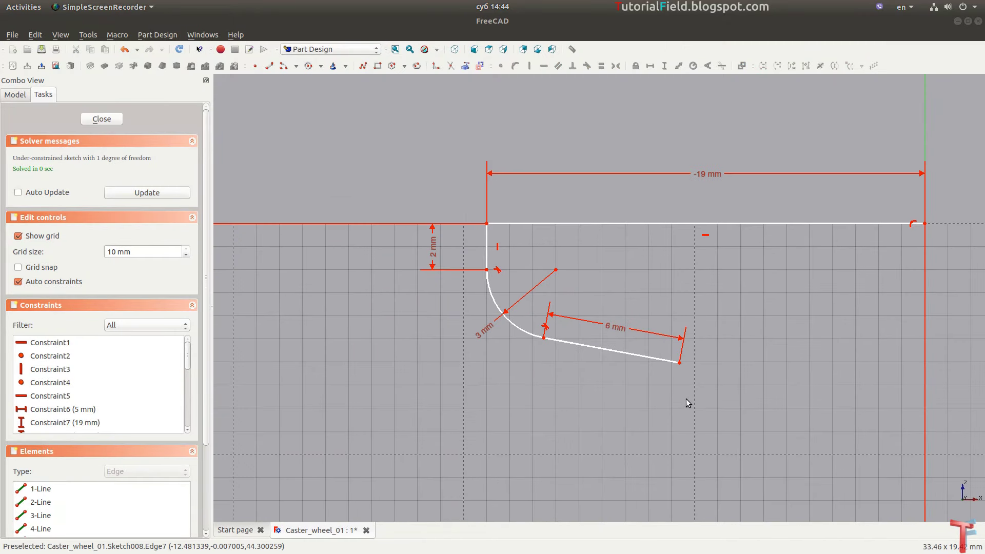
{"action": "middle_click_drag", "start_coordinate": [686, 402], "coordinate": [606, 381]}
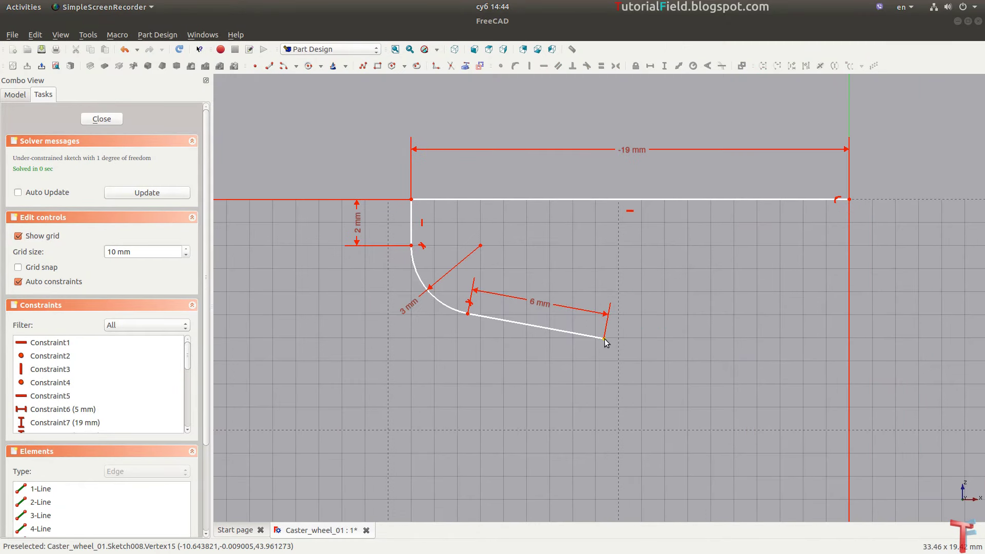
{"action": "left_click_drag", "start_coordinate": [604, 338], "coordinate": [597, 346]}
- Draw a second arc tangent to the end of the 6 mm line
{"action": "left_click", "coordinate": [283, 66]}
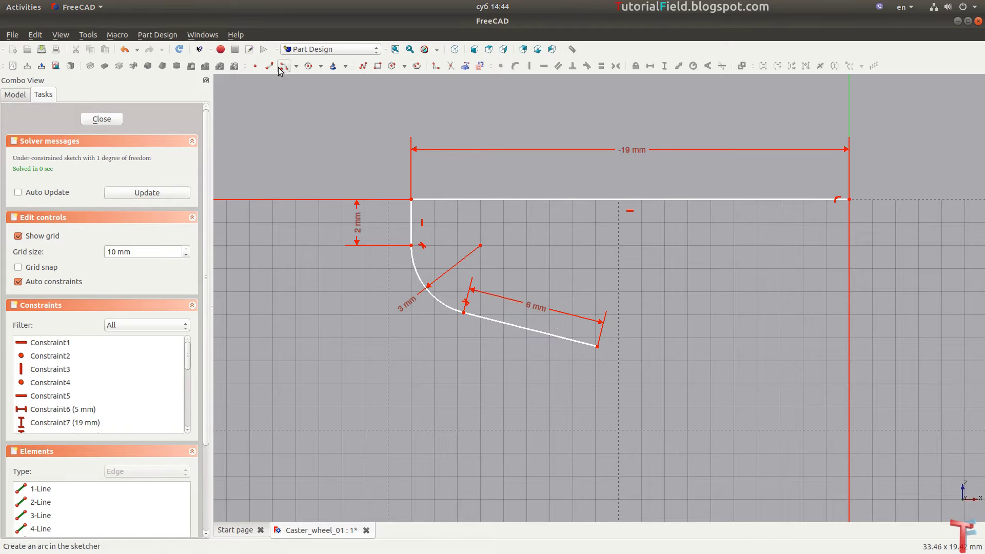
{"action": "left_click", "coordinate": [575, 412]}
{"action": "left_click", "coordinate": [614, 357]}
{"action": "left_click", "coordinate": [641, 413]}
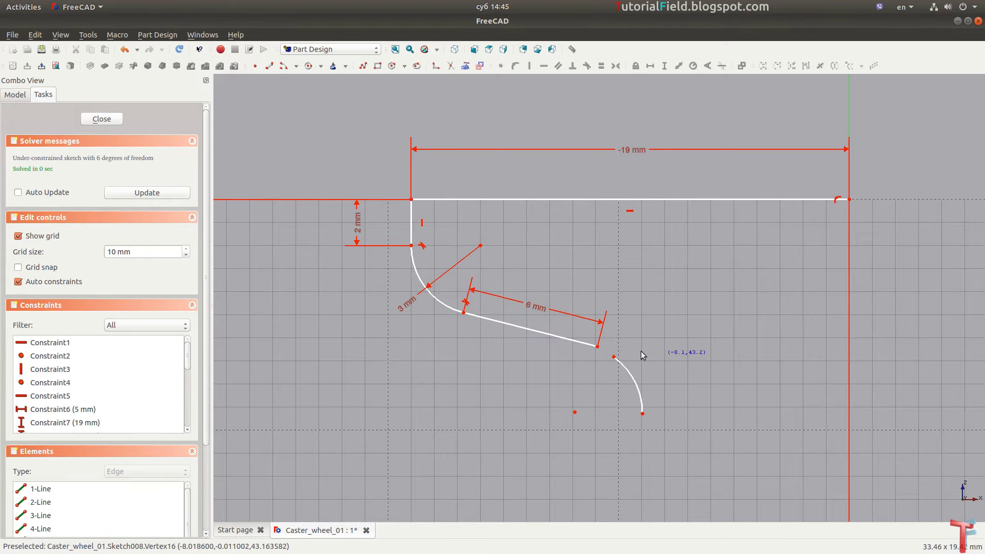
{"action": "key", "text": "t"}
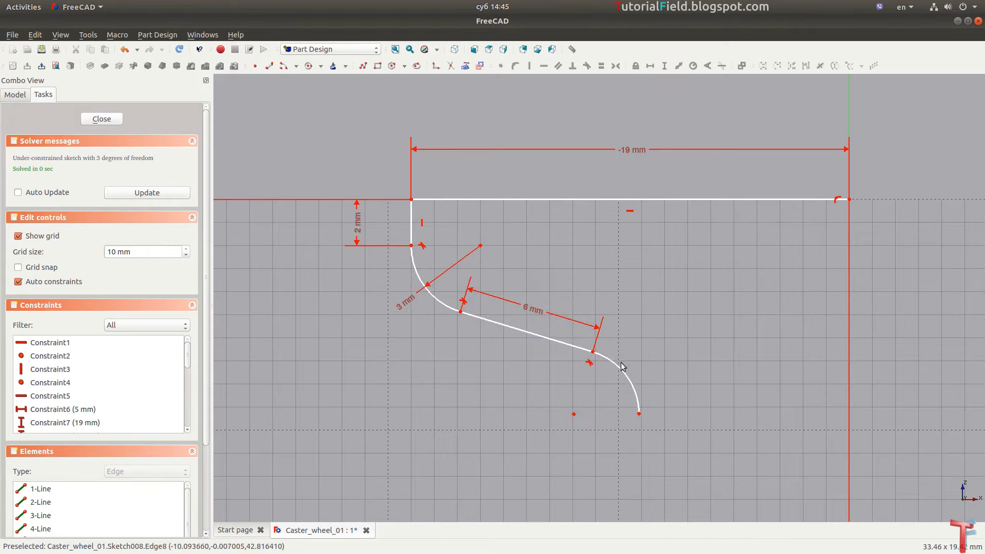
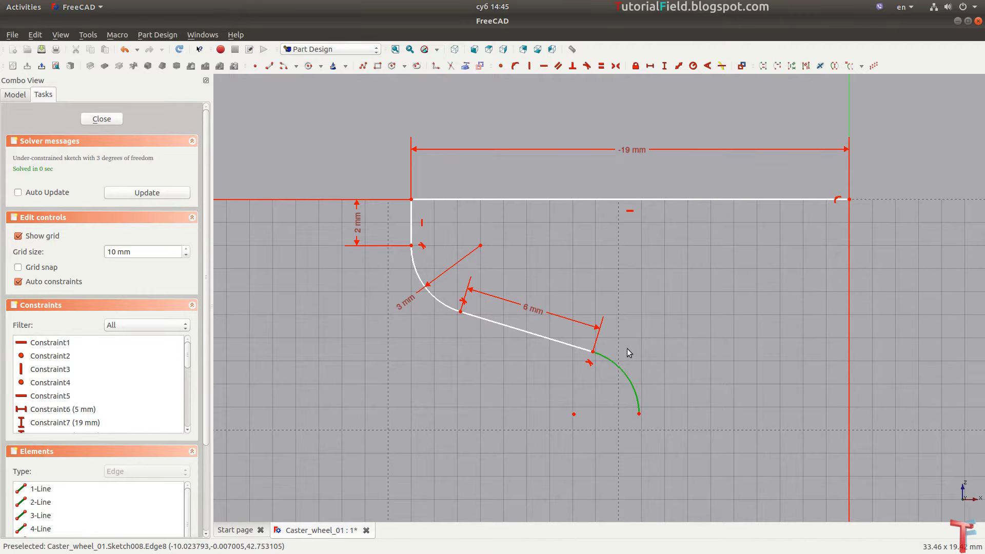
- Give the arc a 2 mm radius and reshape its free end
{"action": "left_click", "coordinate": [627, 351]}
{"action": "key", "text": "shift+r"}
{"action": "type", "text": "2"}
{"action": "key", "text": "Return"}
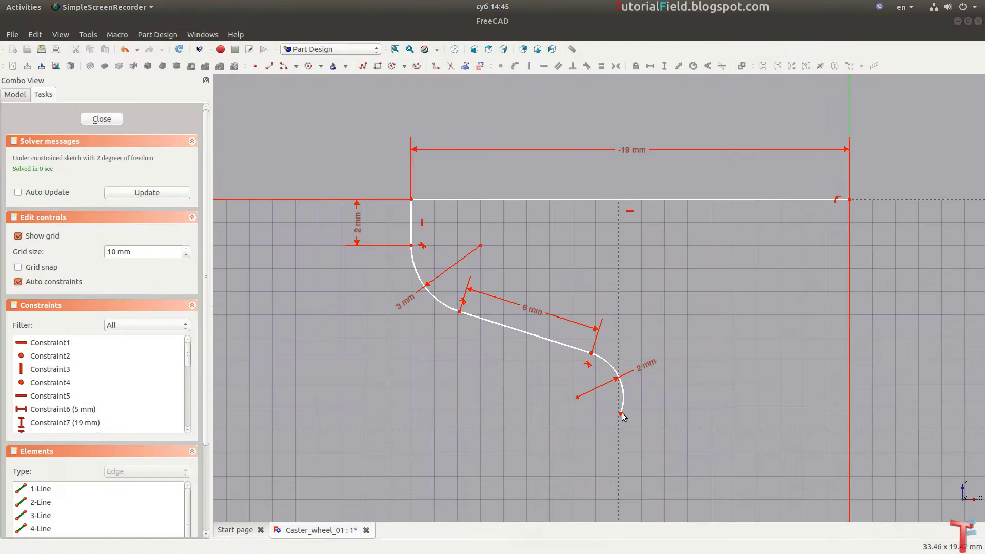
{"action": "left_click_drag", "start_coordinate": [620, 413], "coordinate": [627, 403]}
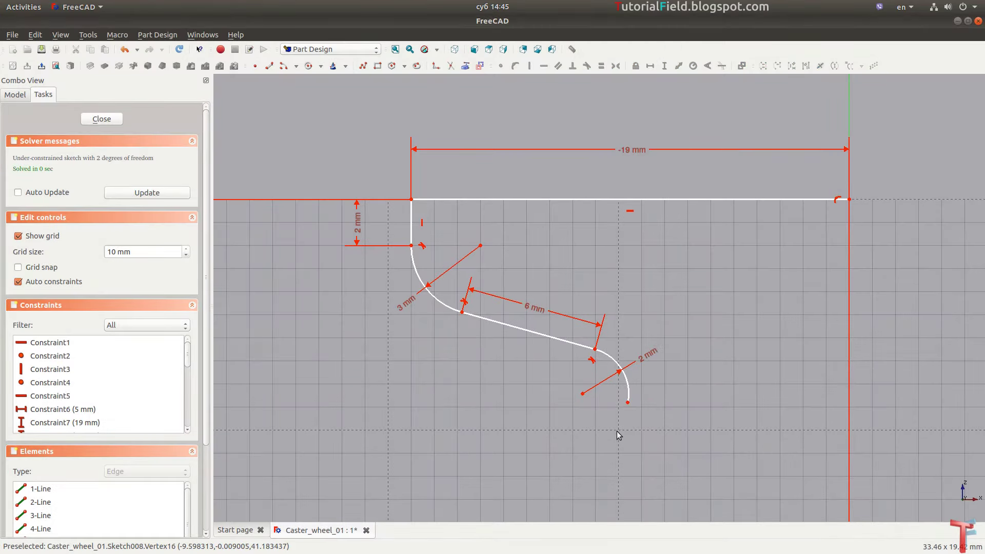
{"action": "scroll", "coordinate": [620, 438], "scroll_direction": "down", "scroll_amount": 3}
{"action": "scroll", "coordinate": [628, 454], "scroll_direction": "down", "scroll_amount": 1}
{"action": "scroll", "coordinate": [616, 426], "scroll_direction": "up", "scroll_amount": 4}
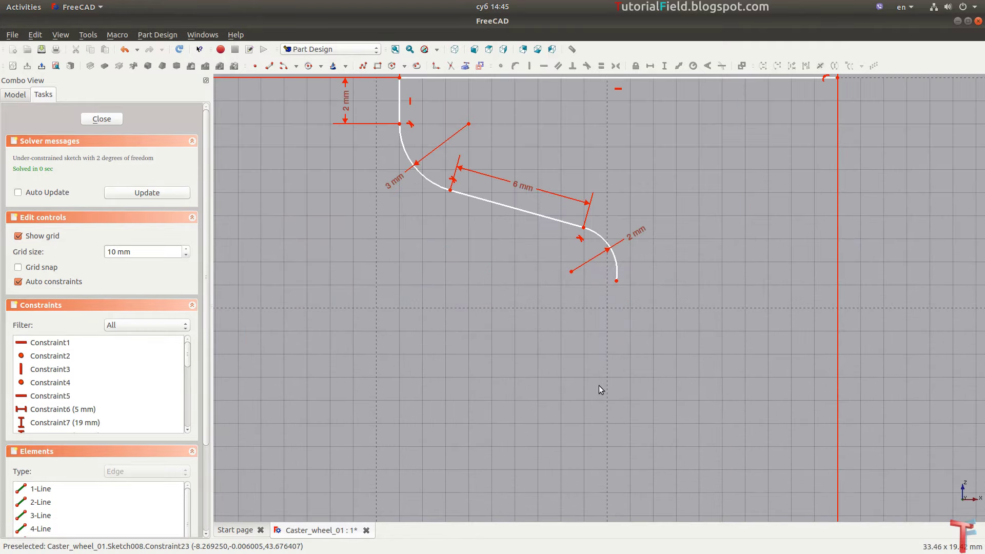
- Draw a vertical line beside the arc and fix the arc angle at 80°
{"action": "key", "text": "l"}
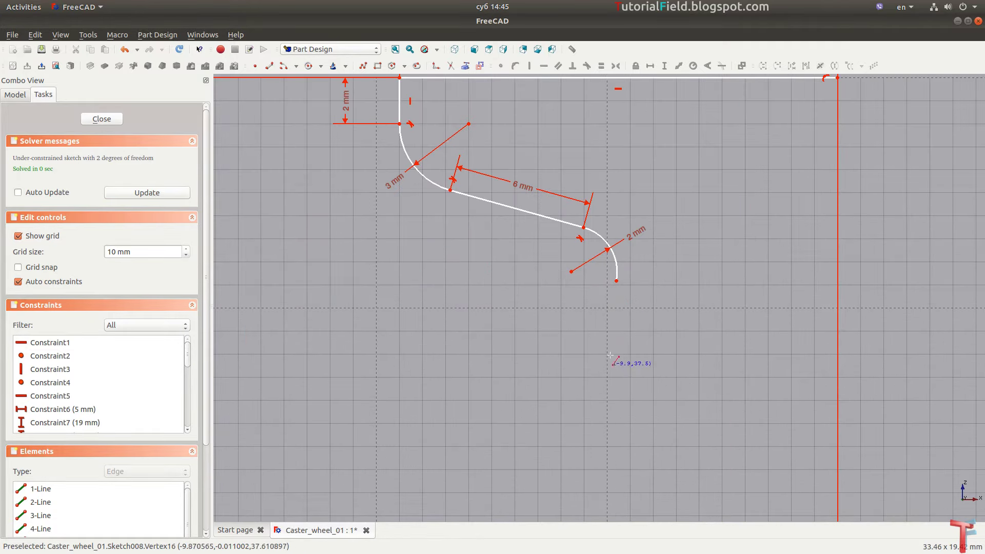
{"action": "left_click", "coordinate": [619, 310]}
{"action": "left_click", "coordinate": [619, 440]}
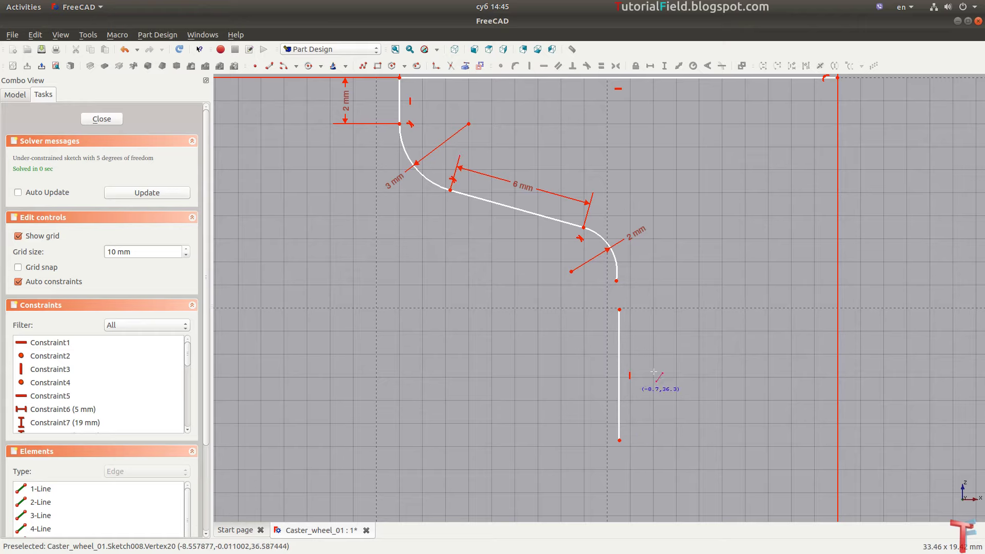
{"action": "left_click", "coordinate": [617, 266]}
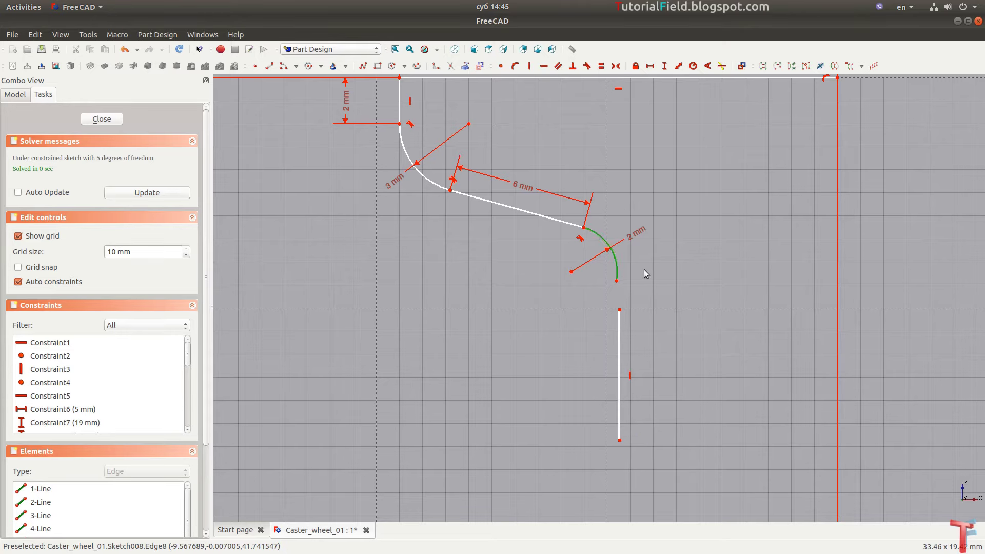
{"action": "type", "text": "a80"}
{"action": "key", "text": "Return"}
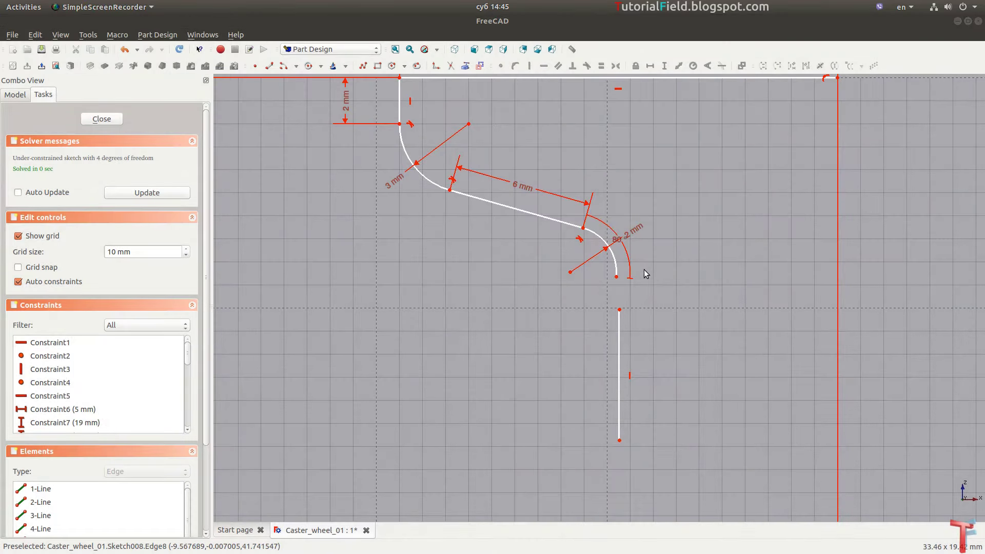
- Make the vertical line's top endpoint coincident with the arc's free end
{"action": "scroll", "coordinate": [644, 269], "scroll_direction": "up", "scroll_amount": 2}
{"action": "left_click", "coordinate": [603, 280]}
{"action": "left_click", "coordinate": [607, 329]}
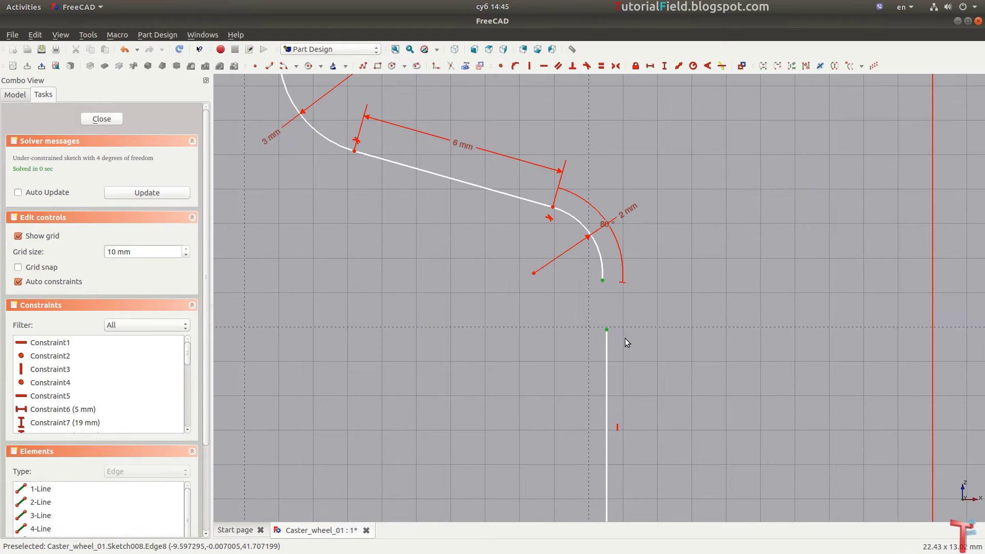
{"action": "key", "text": "c"}
- Give the vertical line a 10 mm length, fully constraining the sketch
{"action": "scroll", "coordinate": [676, 248], "scroll_direction": "down", "scroll_amount": 2}
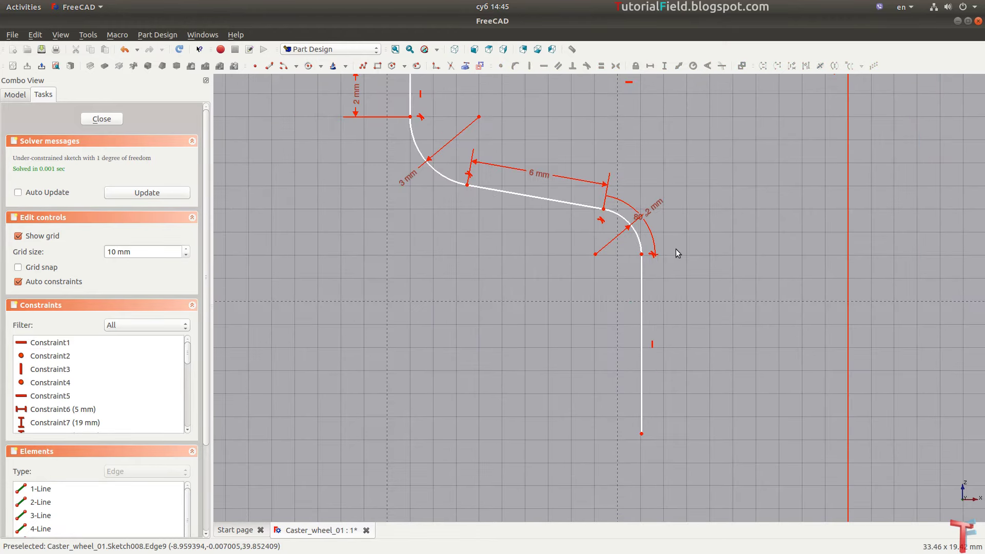
{"action": "left_click", "coordinate": [641, 299]}
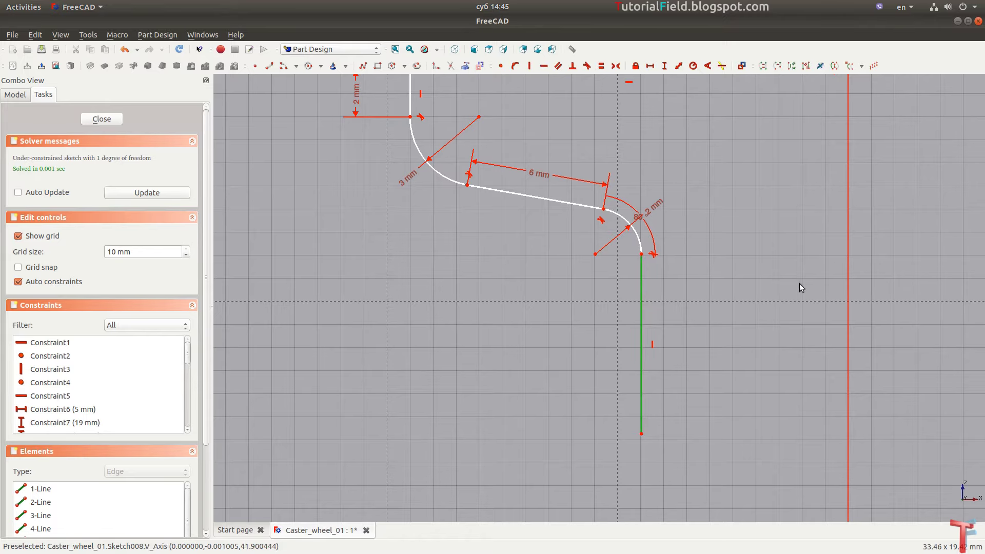
{"action": "type", "text": "i10"}
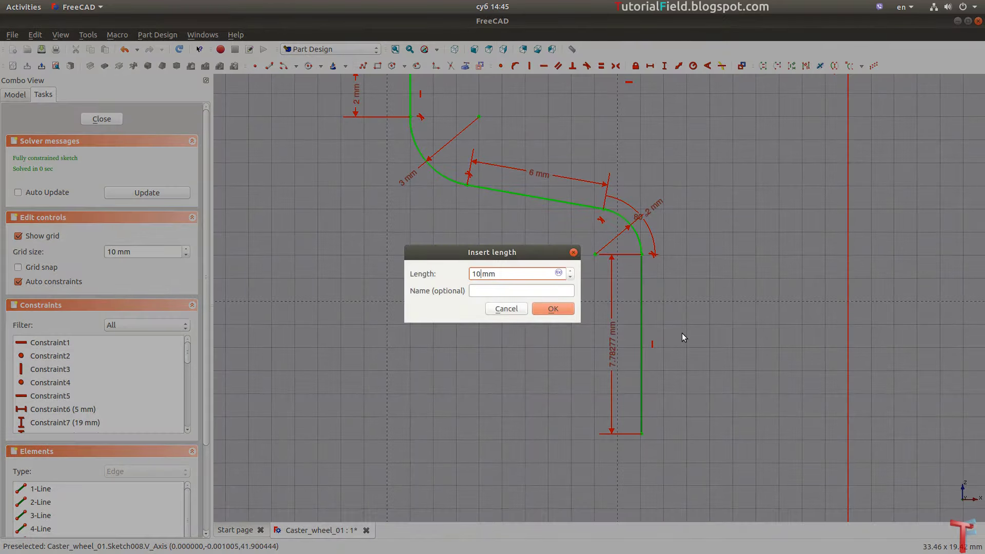
{"action": "key", "text": "Return"}
{"action": "scroll", "coordinate": [681, 318], "scroll_direction": "down", "scroll_amount": 2}
{"action": "scroll", "coordinate": [643, 446], "scroll_direction": "down", "scroll_amount": 3}
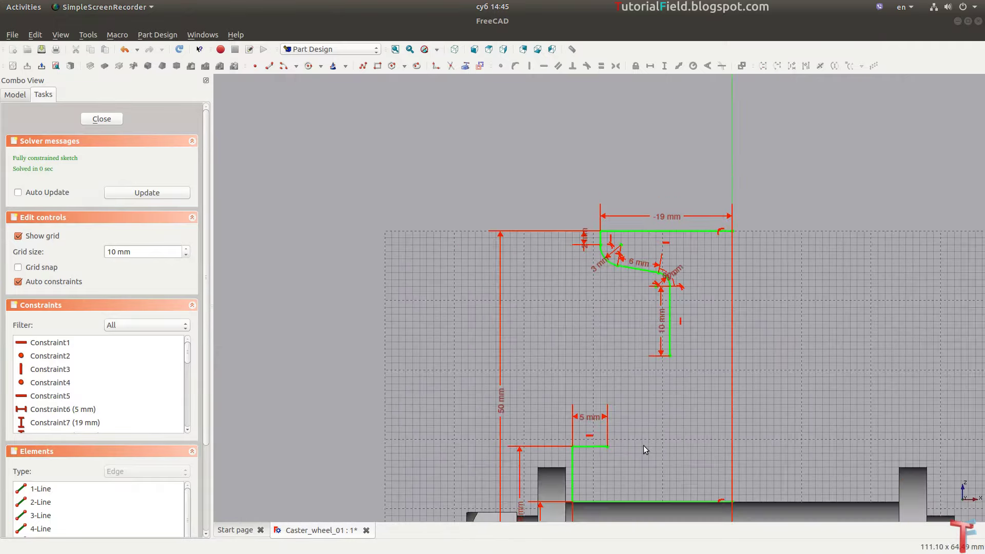
{"action": "scroll", "coordinate": [629, 368], "scroll_direction": "up", "scroll_amount": 2}
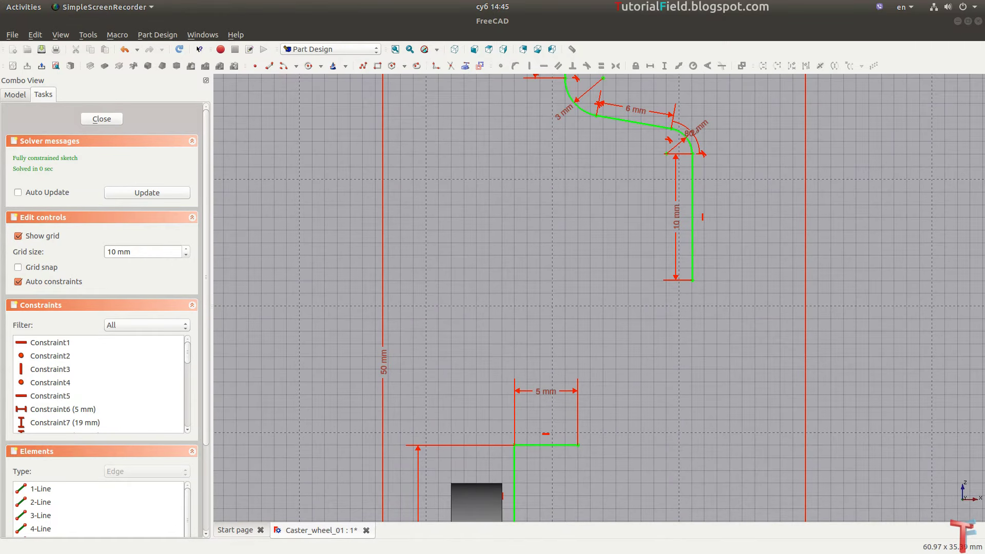
{"action": "scroll", "coordinate": [687, 328], "scroll_direction": "up", "scroll_amount": 2}
{"action": "scroll", "coordinate": [667, 329], "scroll_direction": "up", "scroll_amount": 1}
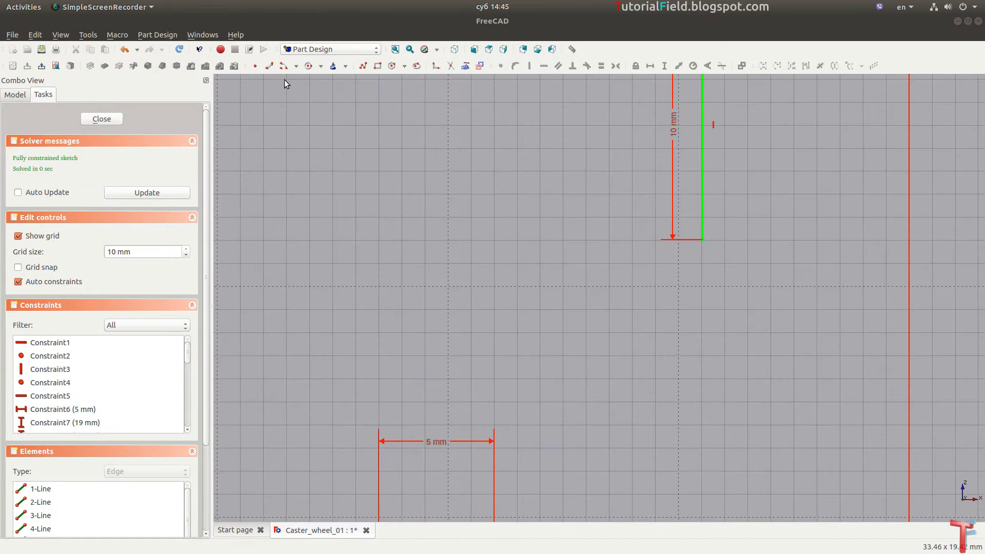
- Draw an arc from the line's bottom with a 2 mm radius and 90° angle
{"action": "left_click", "coordinate": [283, 66]}
{"action": "left_click", "coordinate": [637, 265]}
{"action": "left_click", "coordinate": [705, 264]}
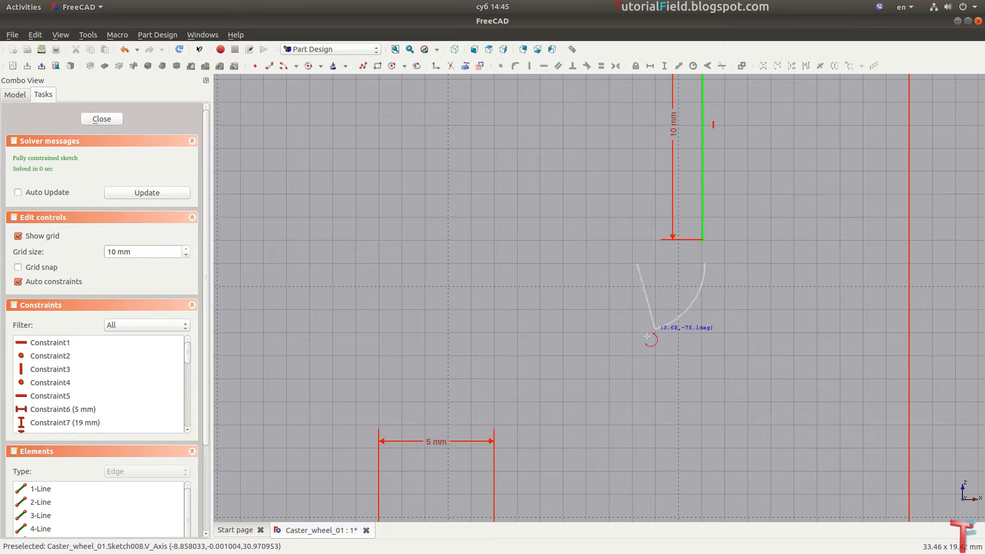
{"action": "left_click", "coordinate": [647, 336]}
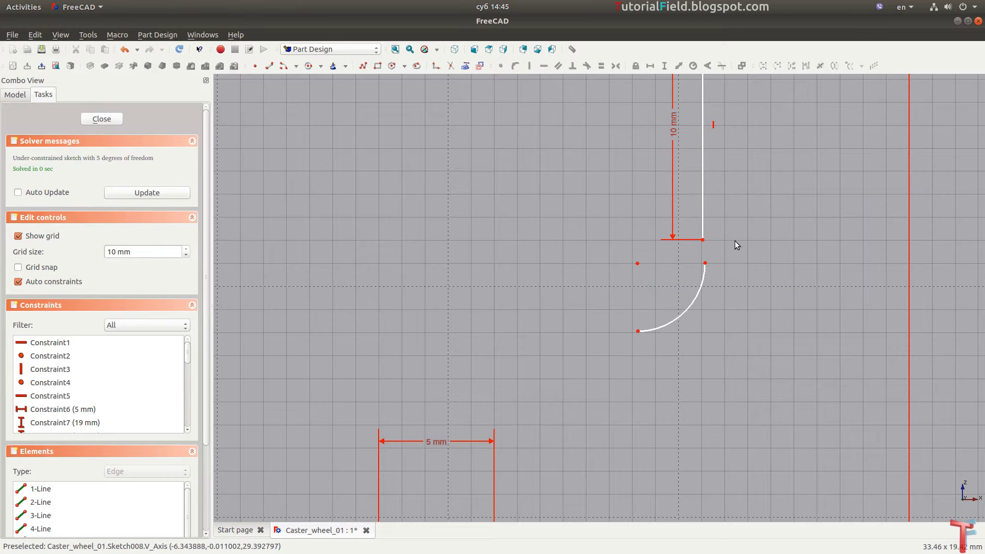
{"action": "left_click", "coordinate": [703, 278]}
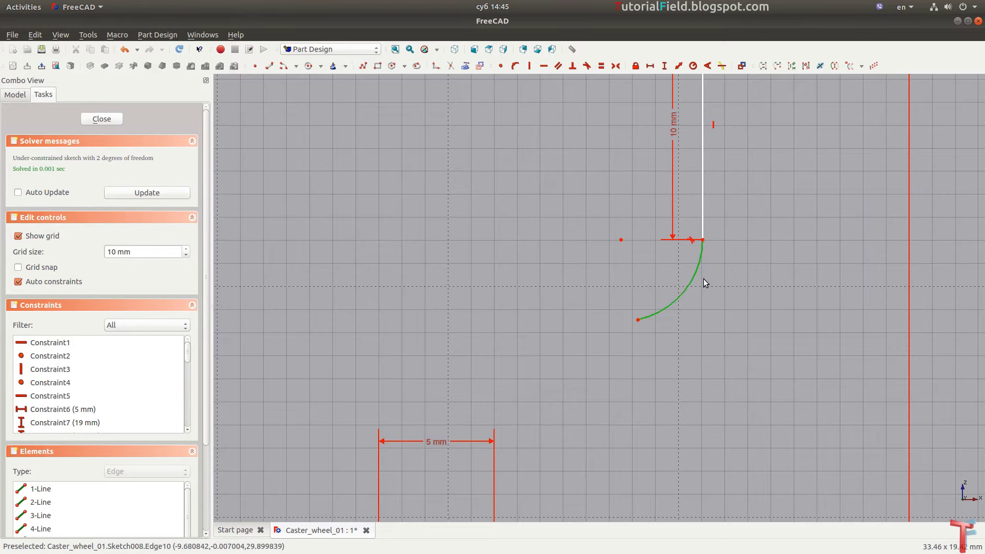
{"action": "key", "text": "shift+r"}
{"action": "type", "text": "2"}
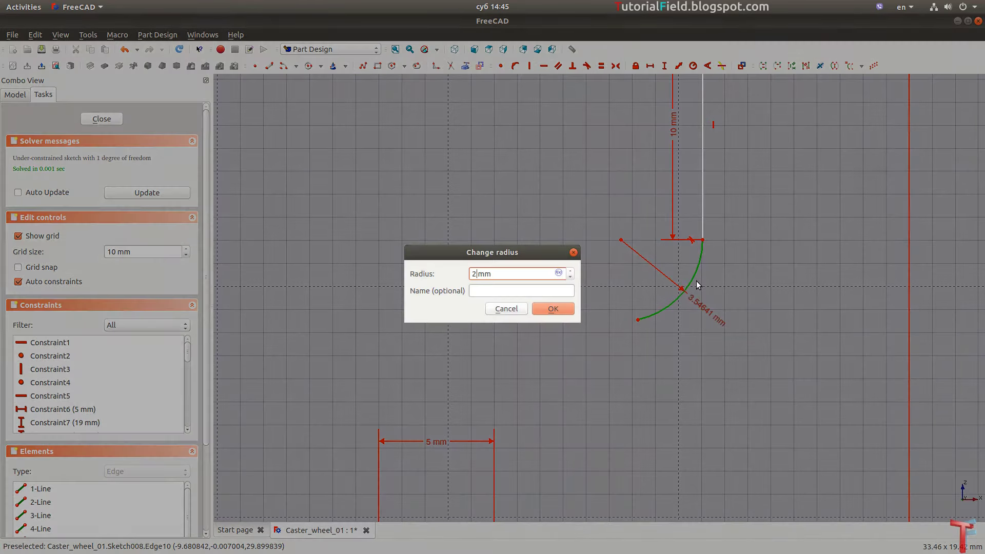
{"action": "key", "text": "Return"}
{"action": "left_click_drag", "start_coordinate": [636, 282], "coordinate": [653, 299]}
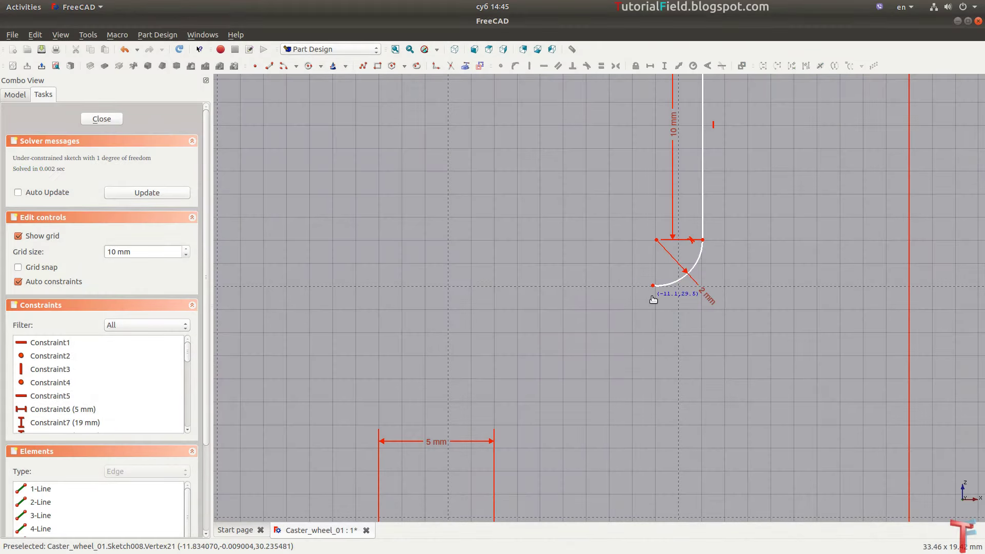
{"action": "type", "text": "a"}
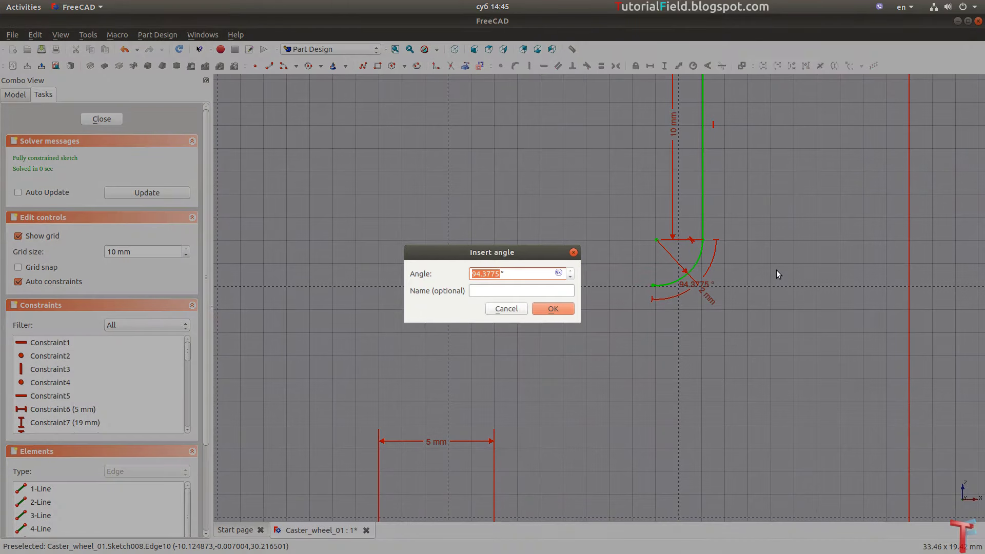
{"action": "type", "text": "90"}
{"action": "key", "text": "Return"}
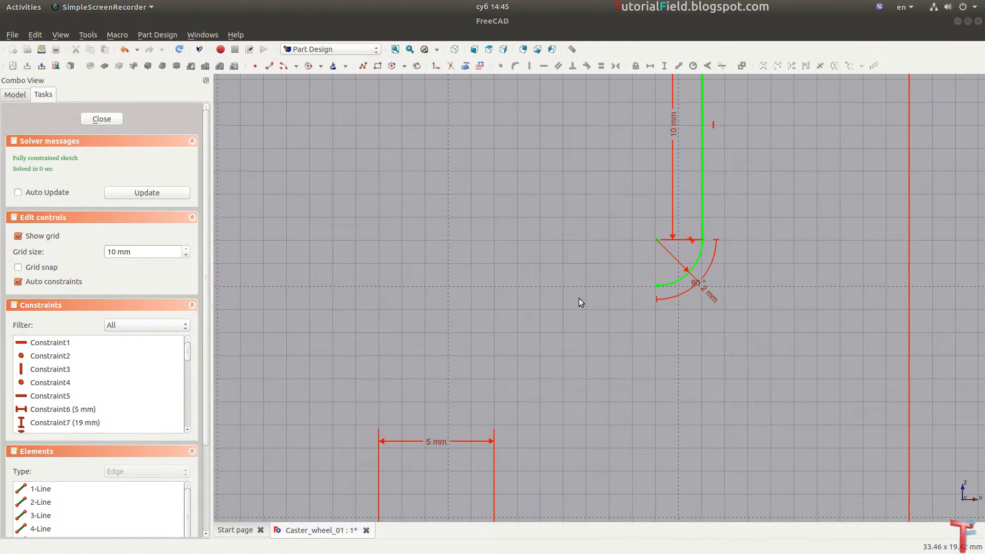
{"action": "scroll", "coordinate": [579, 298], "scroll_direction": "up", "scroll_amount": 2}
- Draw a second arc below, tangent to the first arc
{"action": "left_click", "coordinate": [283, 66]}
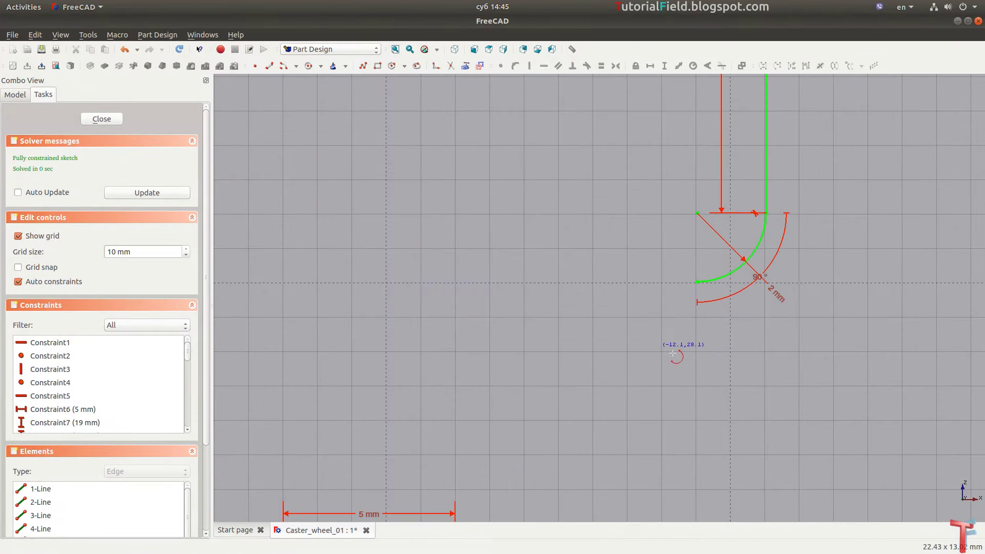
{"action": "left_click", "coordinate": [638, 368]}
{"action": "left_click", "coordinate": [673, 291]}
{"action": "left_click", "coordinate": [618, 363]}
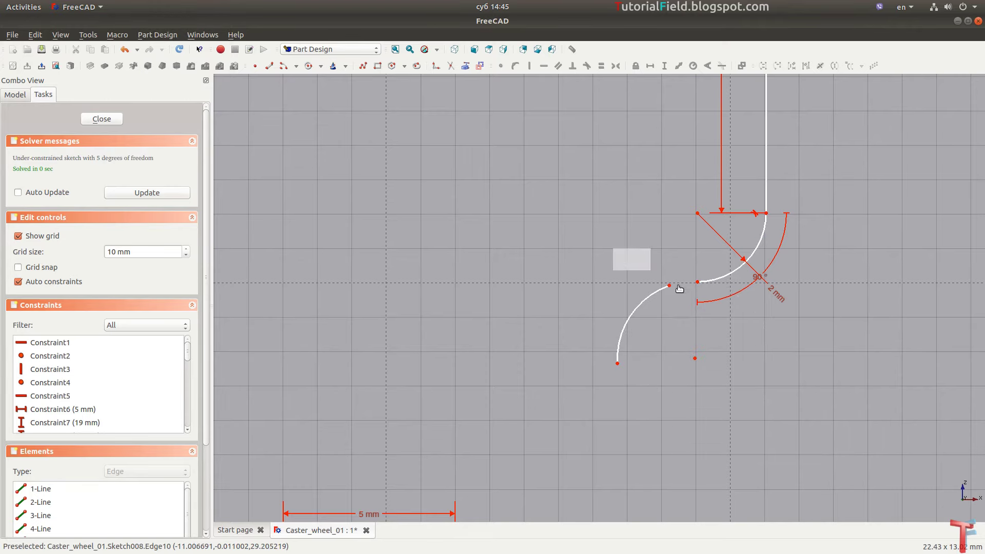
{"action": "key", "text": "t"}
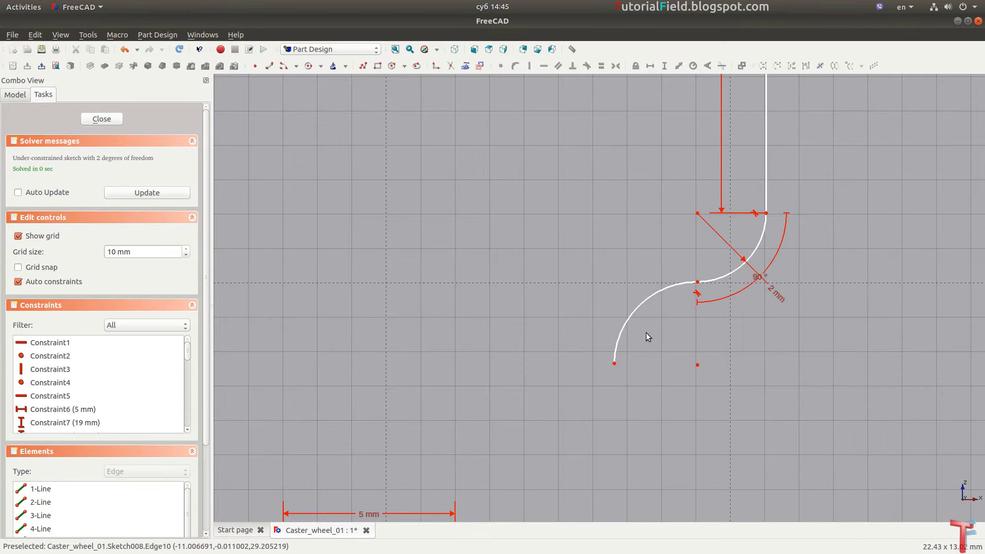
- Give the lower arc a 90° angle and 2 mm radius
{"action": "left_click", "coordinate": [635, 312]}
{"action": "type", "text": "a90"}
{"action": "key", "text": "Return"}
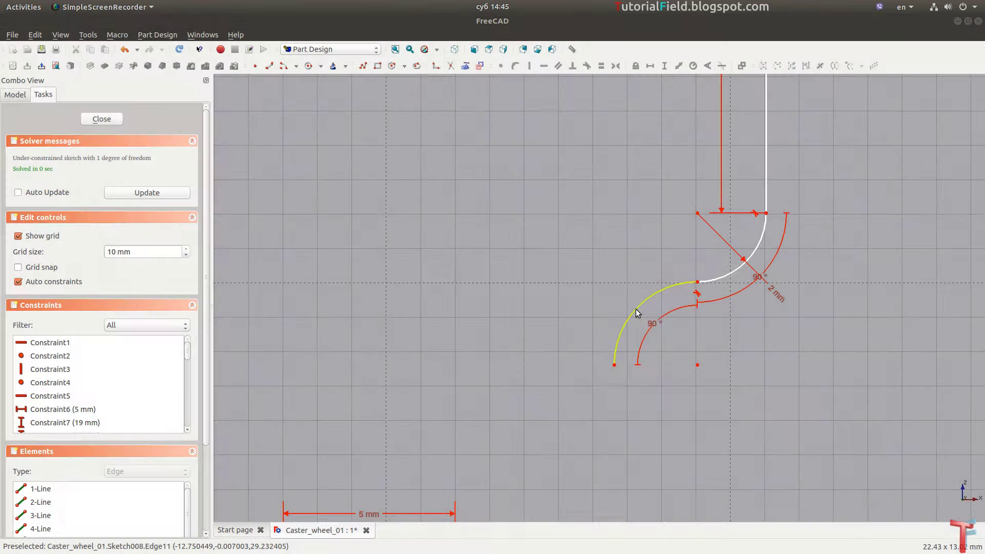
{"action": "left_click", "coordinate": [636, 310]}
{"action": "type", "text": "r"}
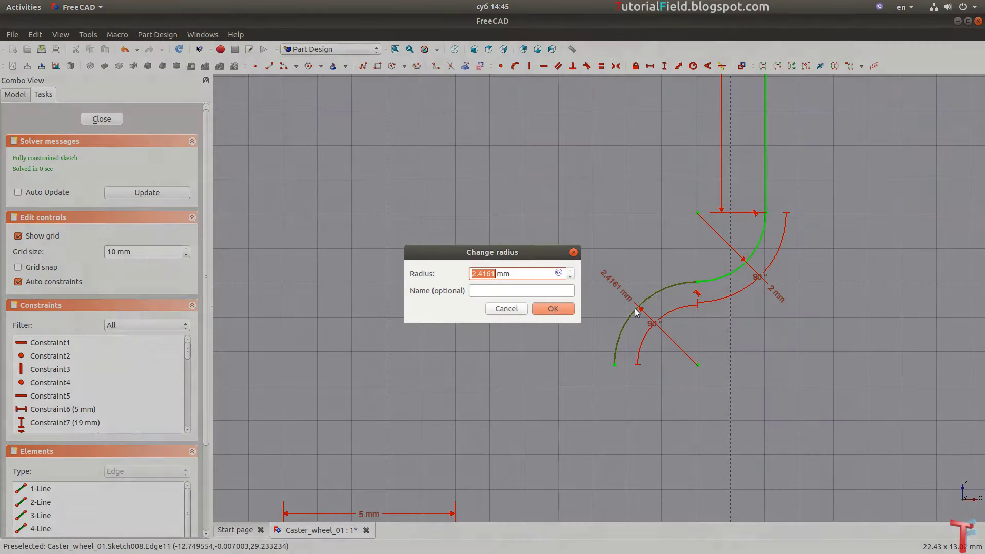
{"action": "type", "text": "2"}
{"action": "key", "text": "Return"}
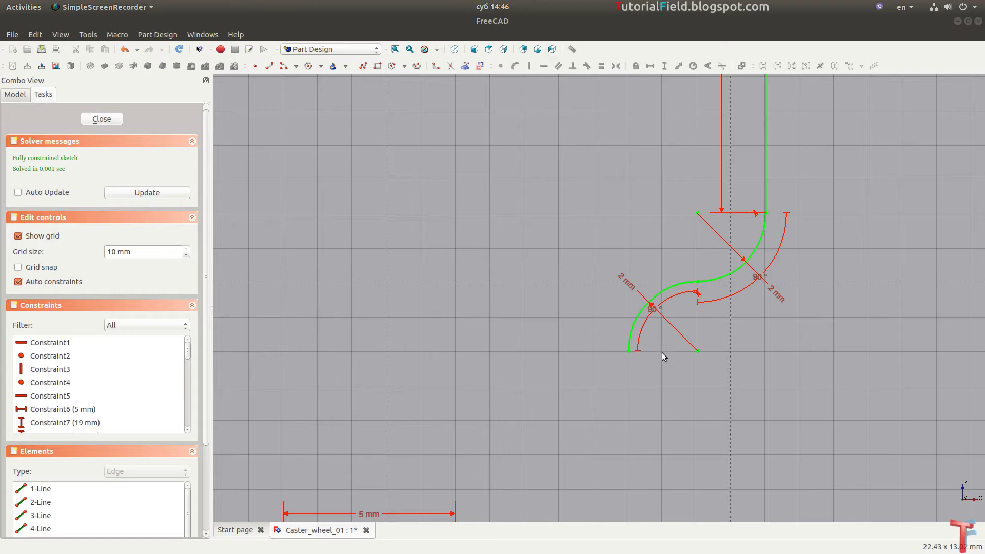
{"action": "scroll", "coordinate": [662, 356], "scroll_direction": "down", "scroll_amount": 2}
{"action": "scroll", "coordinate": [628, 406], "scroll_direction": "up", "scroll_amount": 2}
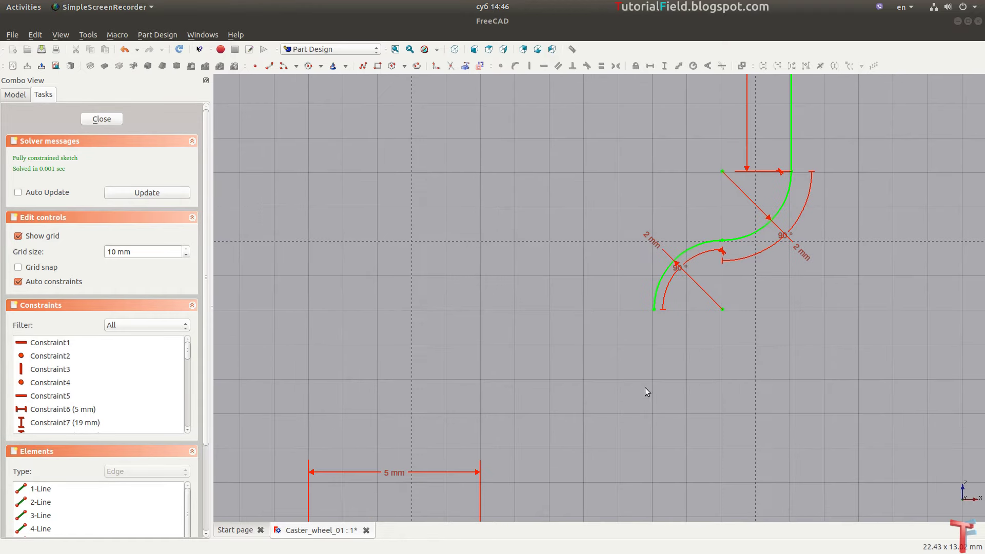
- Draw a vertical line under the lower arc, its top coincident with the arc's end
{"action": "key", "text": "l"}
{"action": "left_click", "coordinate": [654, 332]}
{"action": "left_click", "coordinate": [655, 471]}
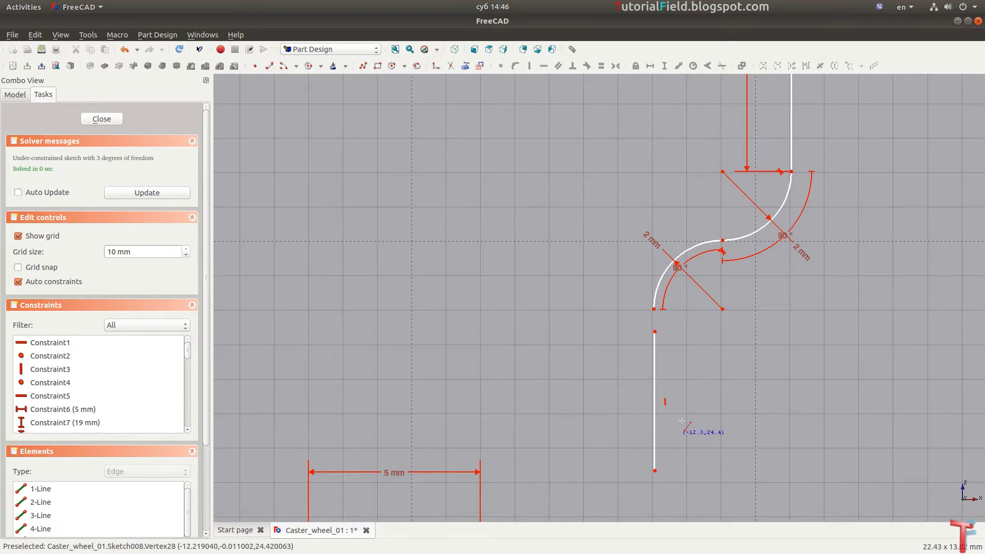
{"action": "left_click_drag", "start_coordinate": [616, 299], "coordinate": [683, 384]}
{"action": "key", "text": "c"}
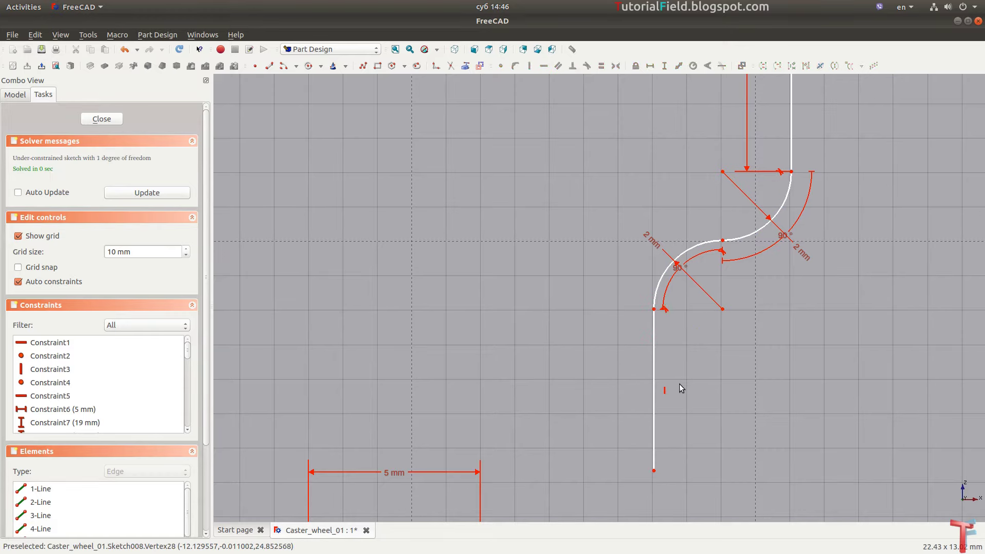
- Set the new vertical line's length to 4 mm
{"action": "left_click", "coordinate": [654, 439]}
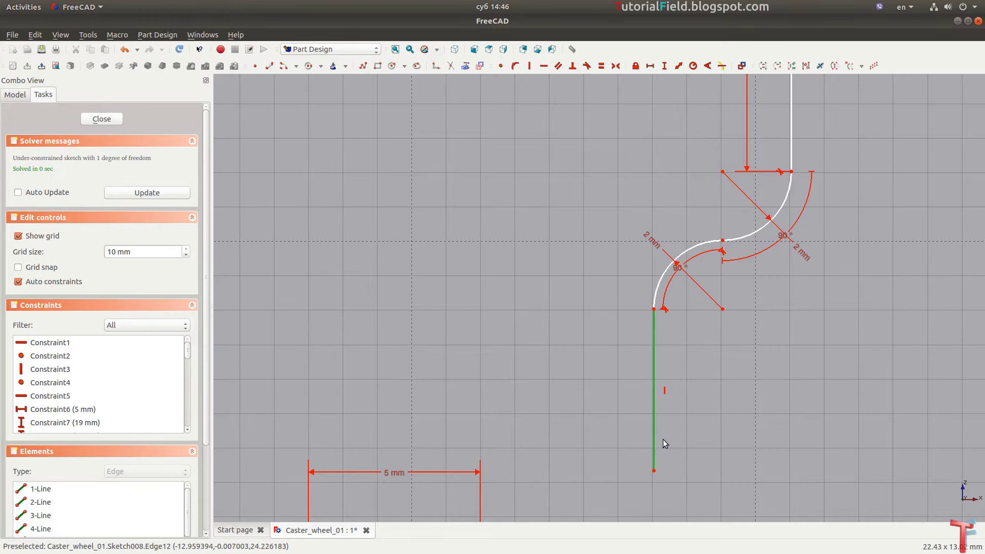
{"action": "type", "text": "i"}
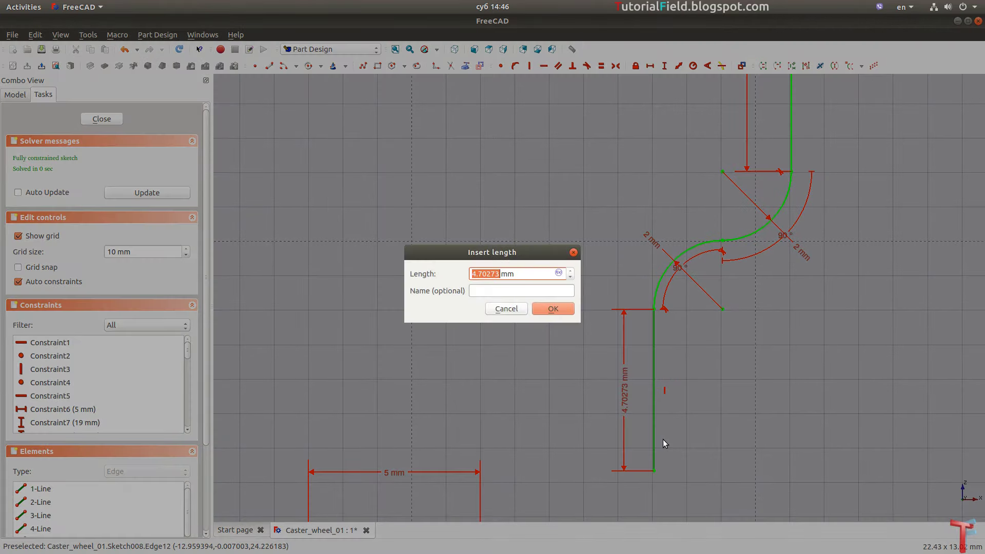
{"action": "type", "text": "4"}
{"action": "key", "text": "Return"}
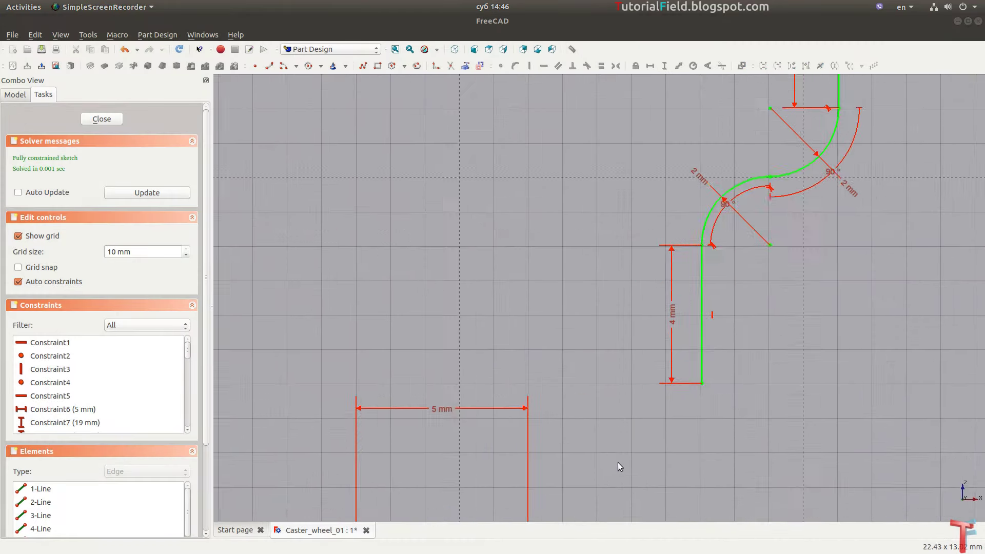
{"action": "scroll", "coordinate": [618, 463], "scroll_direction": "down", "scroll_amount": 2}
{"action": "scroll", "coordinate": [694, 399], "scroll_direction": "up", "scroll_amount": 1}
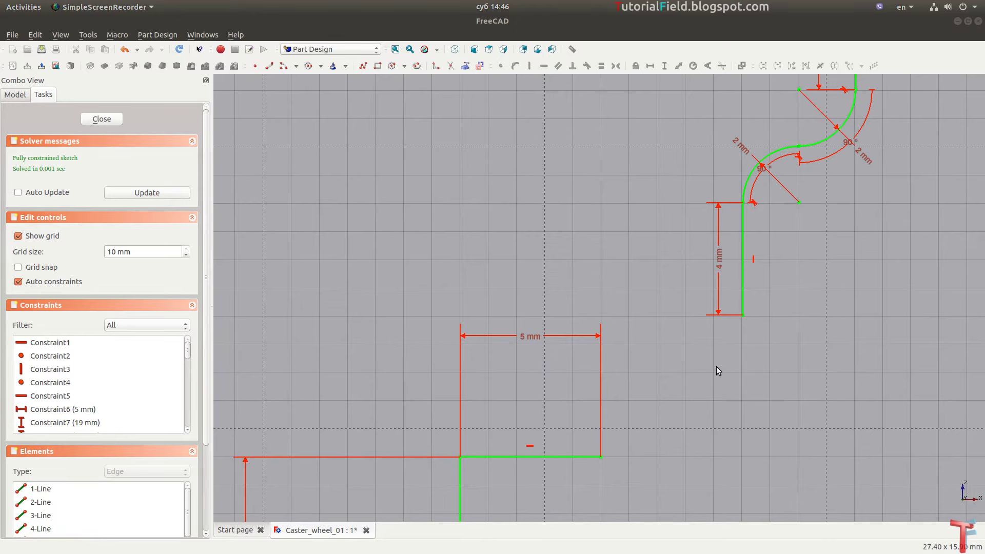
{"action": "scroll", "coordinate": [718, 362], "scroll_direction": "up", "scroll_amount": 1}
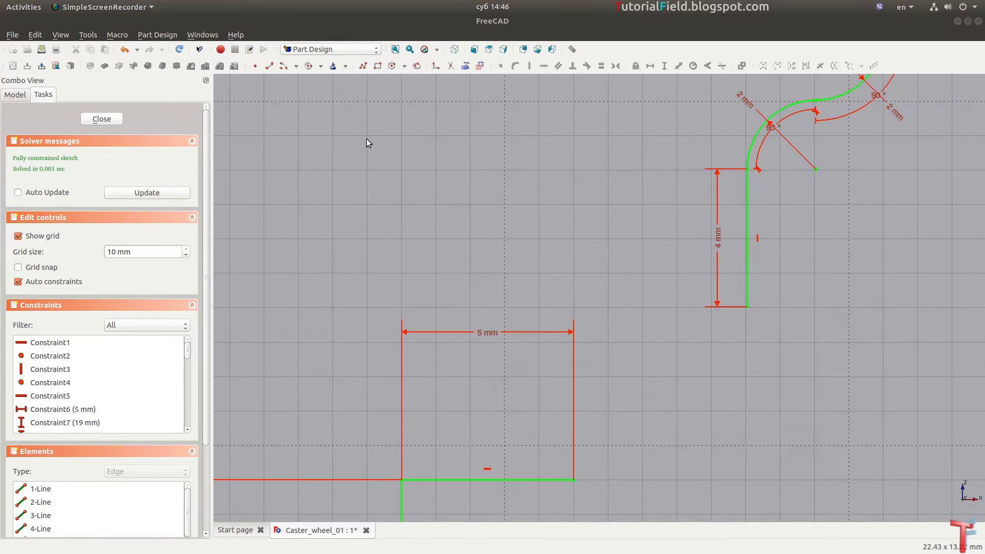
- Add a 1 mm radius arc tangent to the 4 mm line's end
{"action": "left_click", "coordinate": [284, 66]}
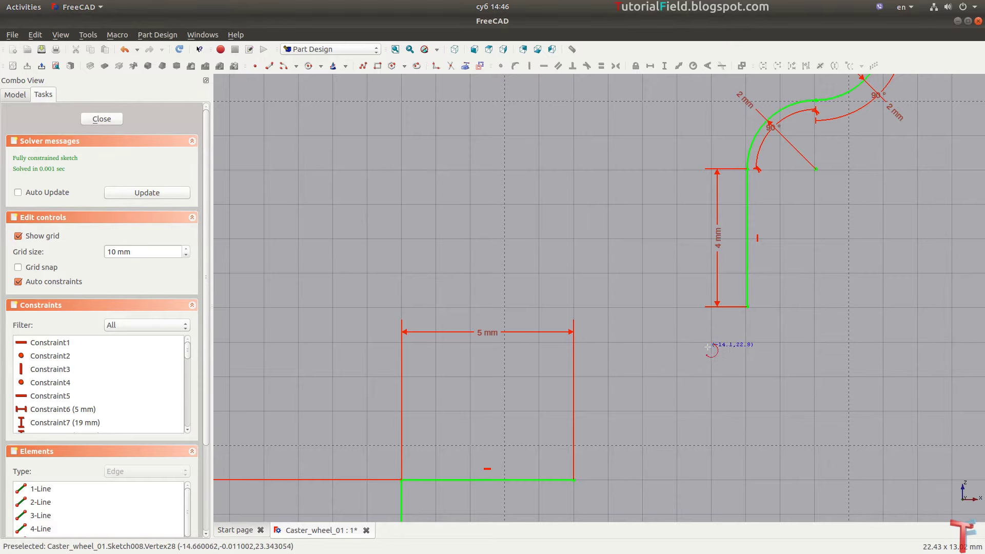
{"action": "left_click", "coordinate": [705, 319]}
{"action": "left_click", "coordinate": [745, 327]}
{"action": "left_click", "coordinate": [718, 360]}
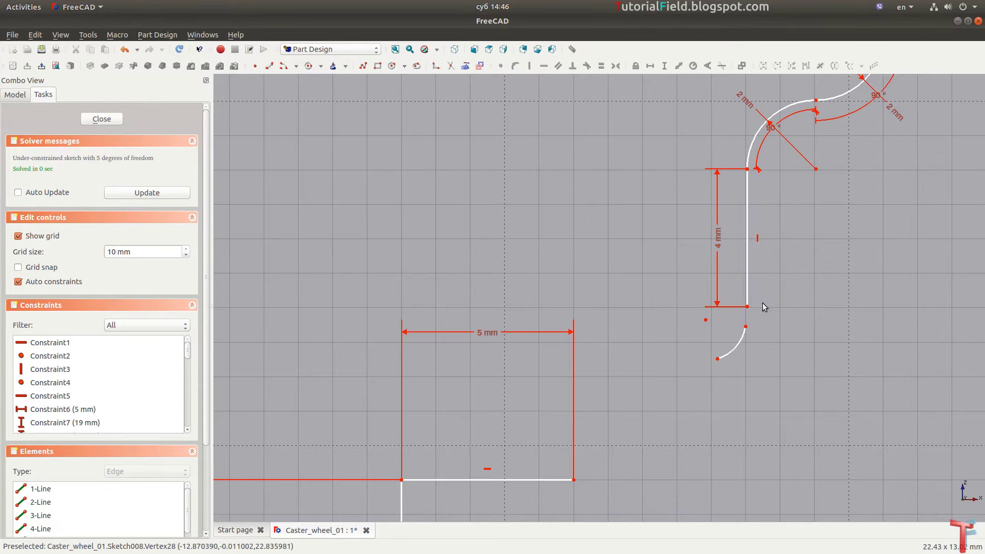
{"action": "key", "text": "t"}
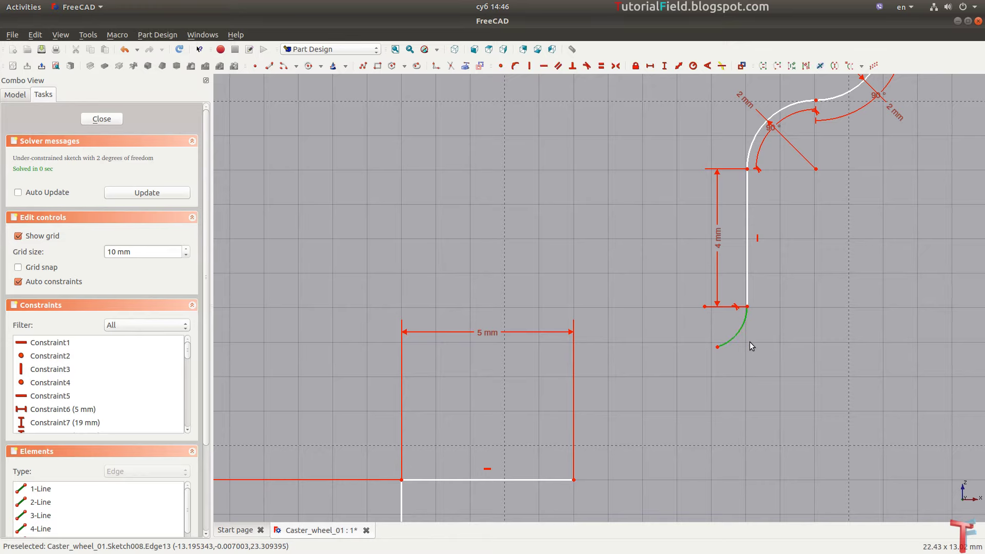
{"action": "key", "text": "shift+r"}
{"action": "type", "text": "1"}
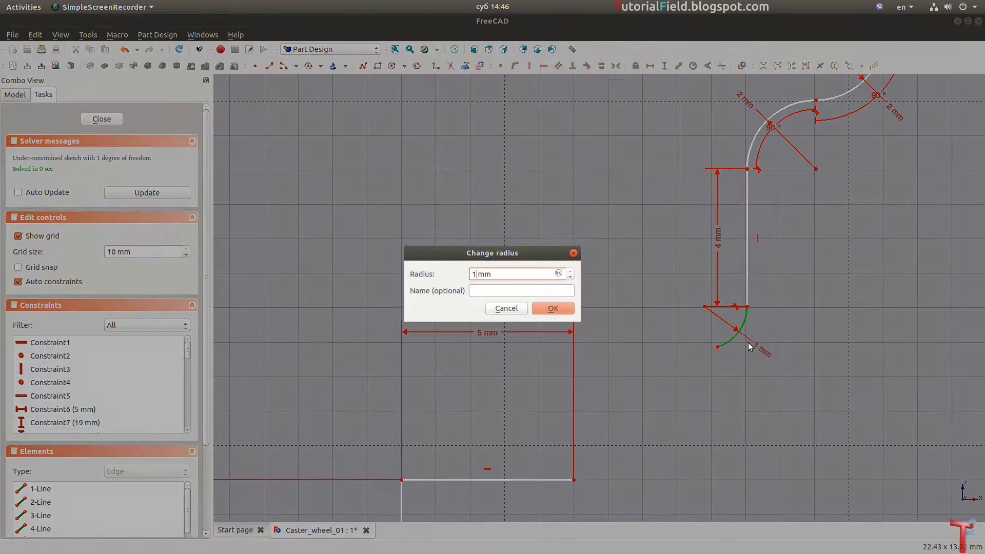
{"action": "key", "text": "Return"}
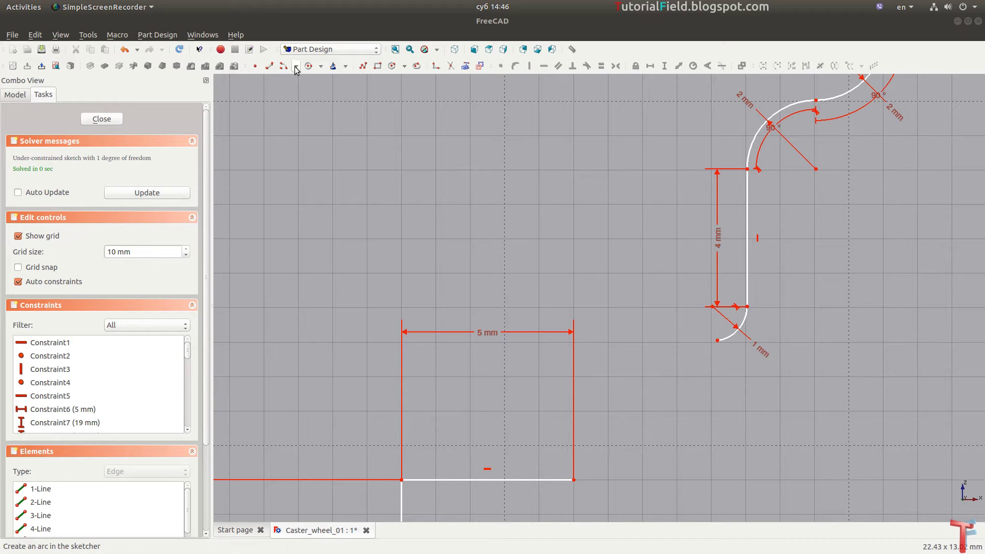
- Add a 2 mm radius arc tangent to the 5 mm step line
{"action": "left_click", "coordinate": [308, 65]}
{"action": "left_click", "coordinate": [570, 410]}
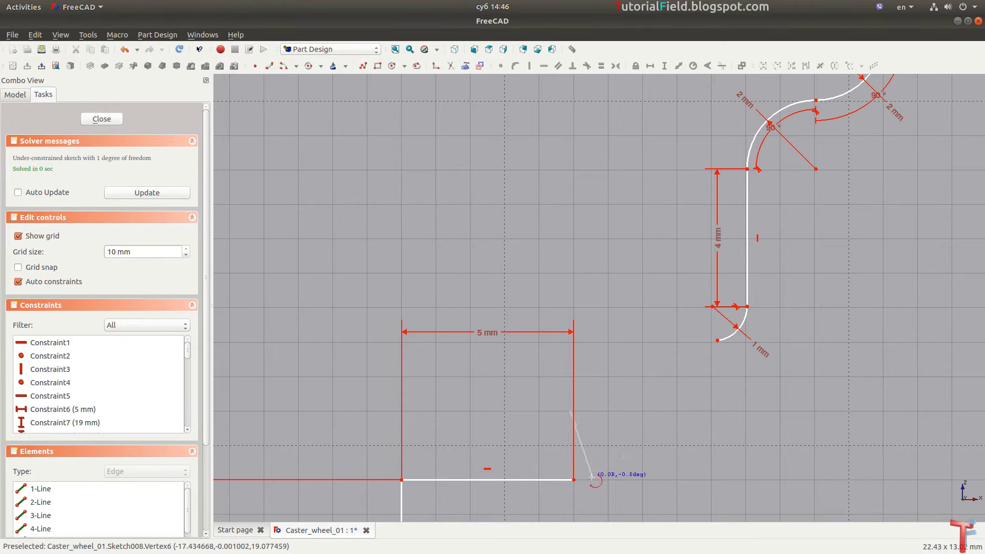
{"action": "left_click", "coordinate": [593, 476]}
{"action": "left_click", "coordinate": [640, 408]}
{"action": "left_click", "coordinate": [574, 479]}
{"action": "left_click", "coordinate": [593, 477]}
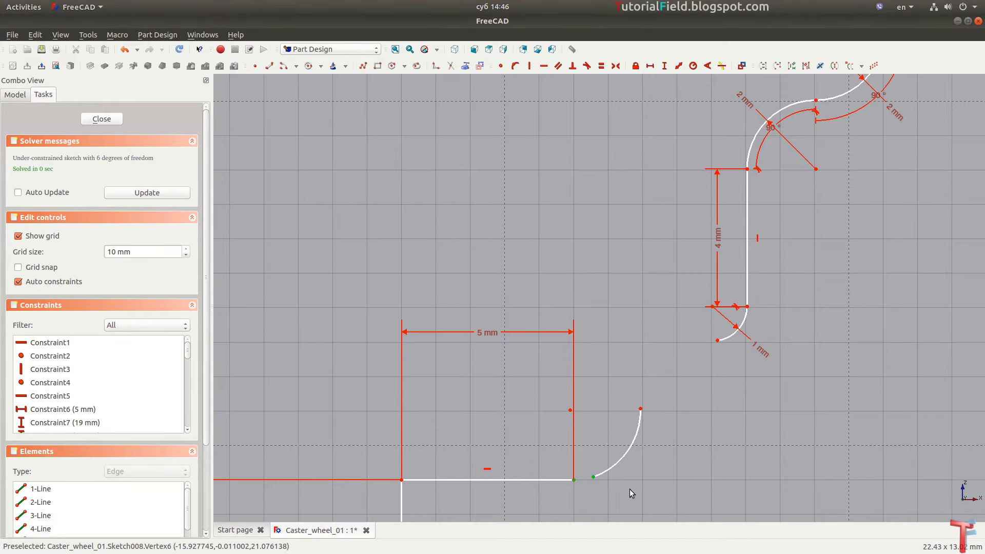
{"action": "key", "text": "t"}
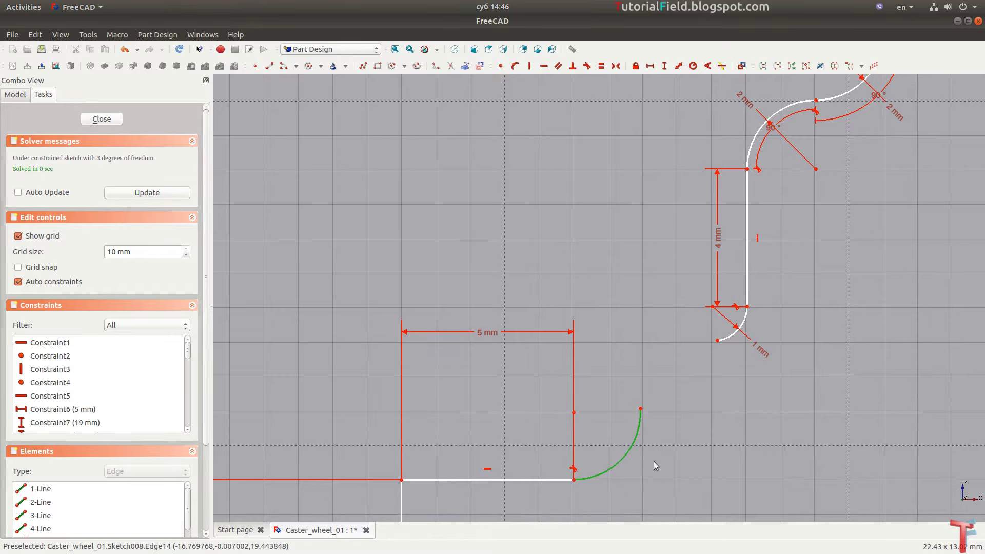
{"action": "key", "text": "shift+r"}
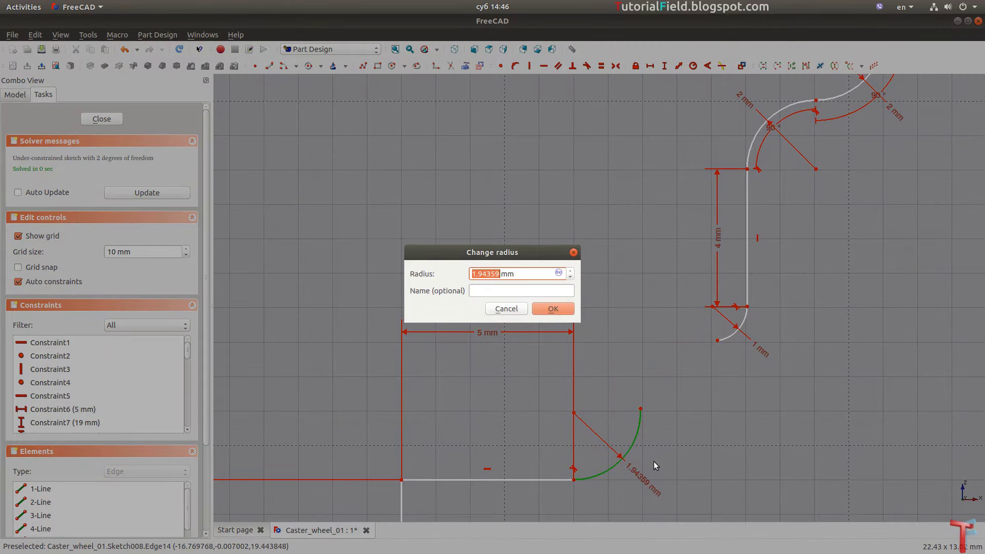
{"action": "type", "text": "2"}
{"action": "key", "text": "Return"}
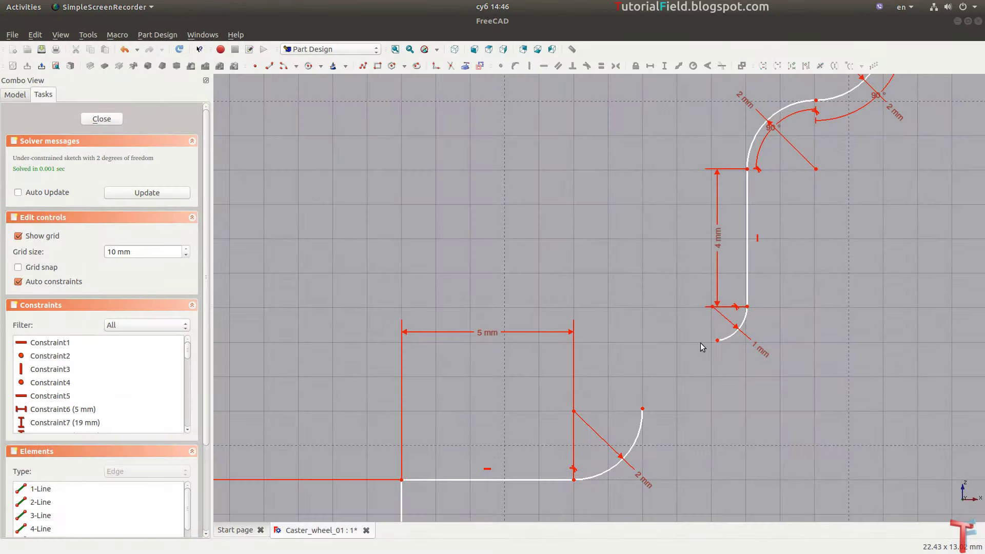
- Draw a connecting arc tangent to both the 1 mm and 2 mm arcs
{"action": "left_click", "coordinate": [283, 72]}
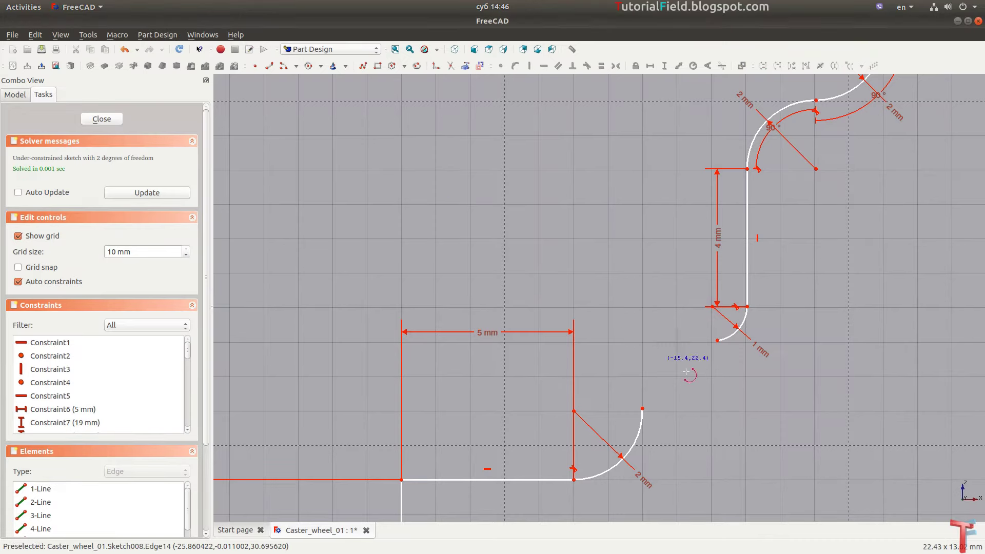
{"action": "left_click", "coordinate": [721, 409]}
{"action": "left_click", "coordinate": [641, 392]}
{"action": "left_click", "coordinate": [704, 334]}
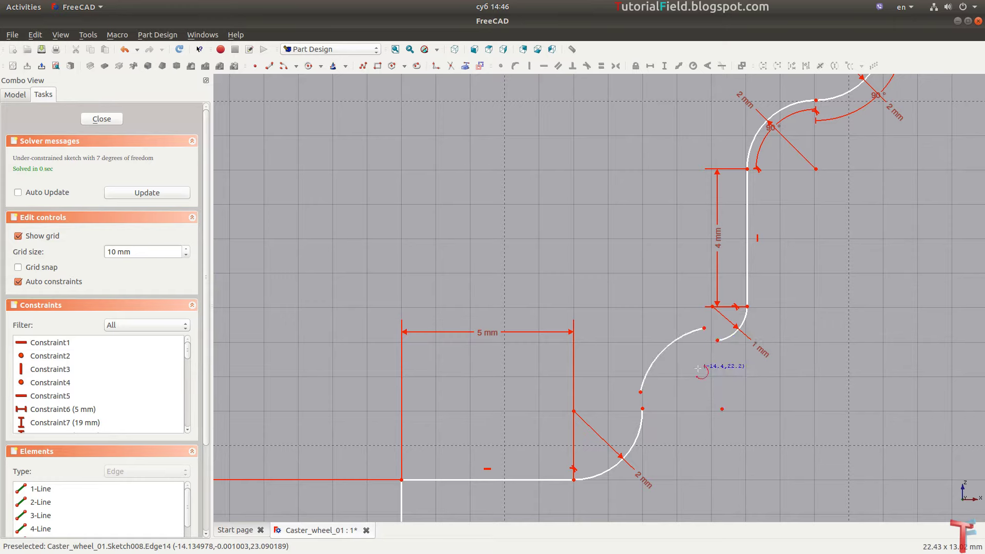
{"action": "left_click", "coordinate": [705, 334]}
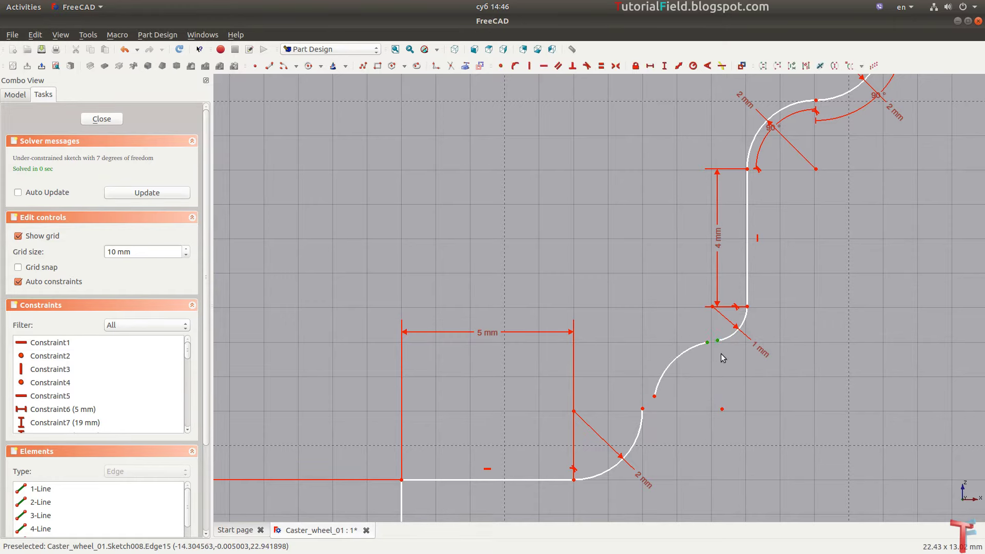
{"action": "key", "text": "t"}
{"action": "left_click", "coordinate": [657, 413]}
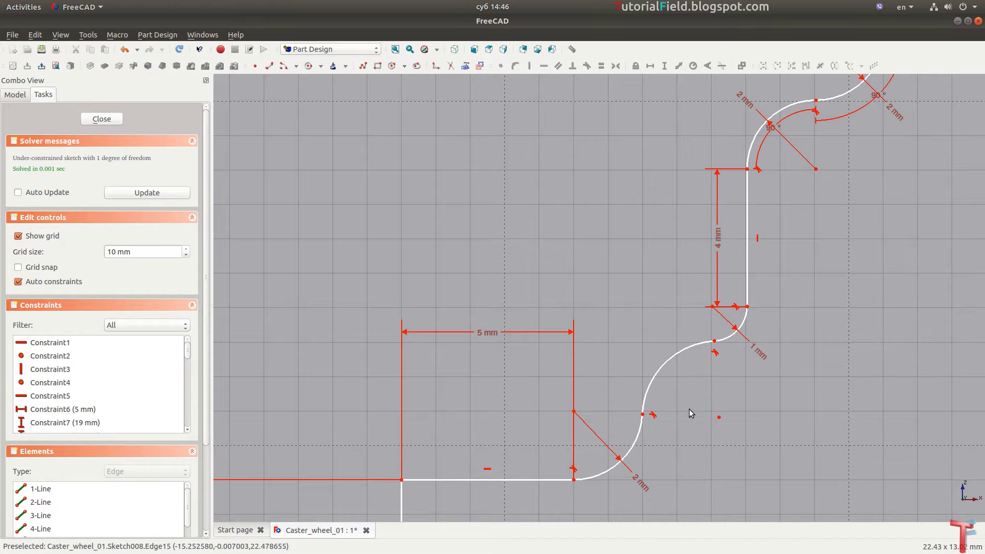
- Fix the 1 mm arc's angle at 90°
{"action": "left_click", "coordinate": [734, 329]}
{"action": "type", "text": "a"}
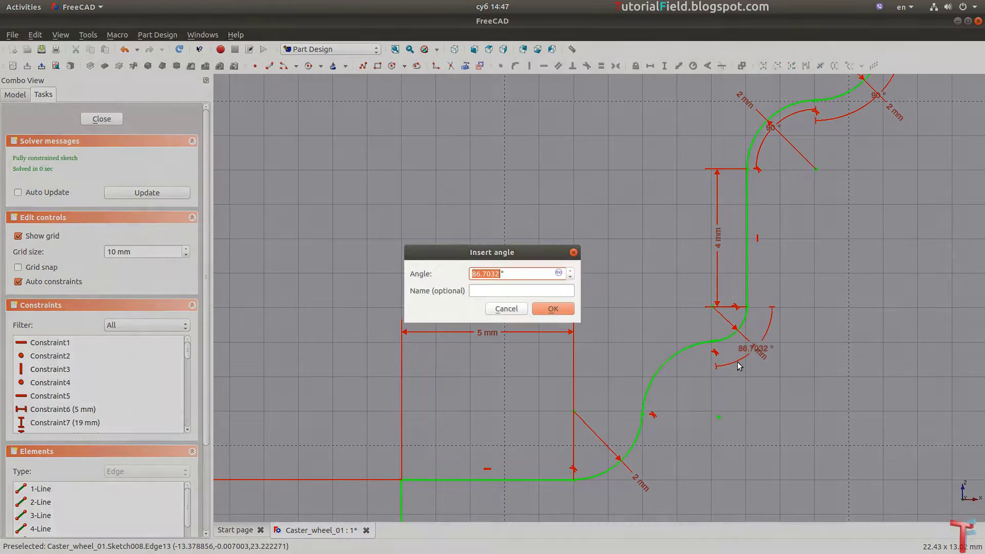
{"action": "type", "text": "90"}
{"action": "key", "text": "Return"}
- Draw a line downward from the profile's top-right corner along the axis
{"action": "scroll", "coordinate": [738, 364], "scroll_direction": "down", "scroll_amount": 3}
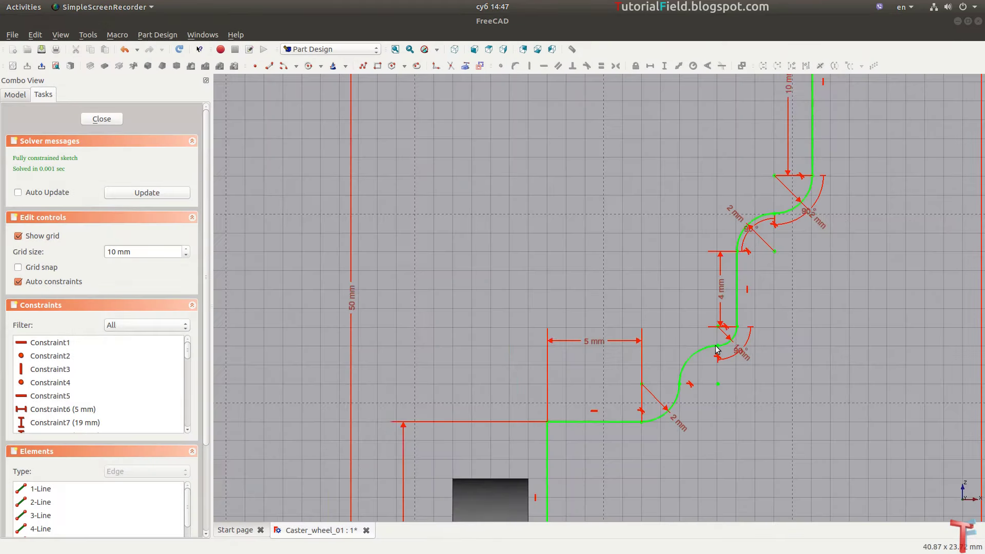
{"action": "scroll", "coordinate": [546, 325], "scroll_direction": "down", "scroll_amount": 3}
{"action": "scroll", "coordinate": [696, 230], "scroll_direction": "up", "scroll_amount": 1}
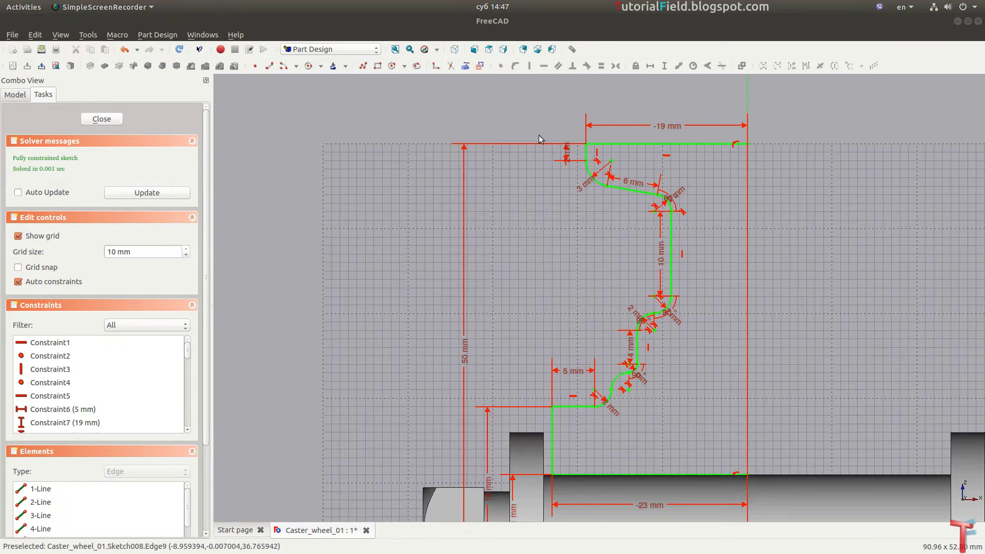
{"action": "left_click", "coordinate": [791, 210]}
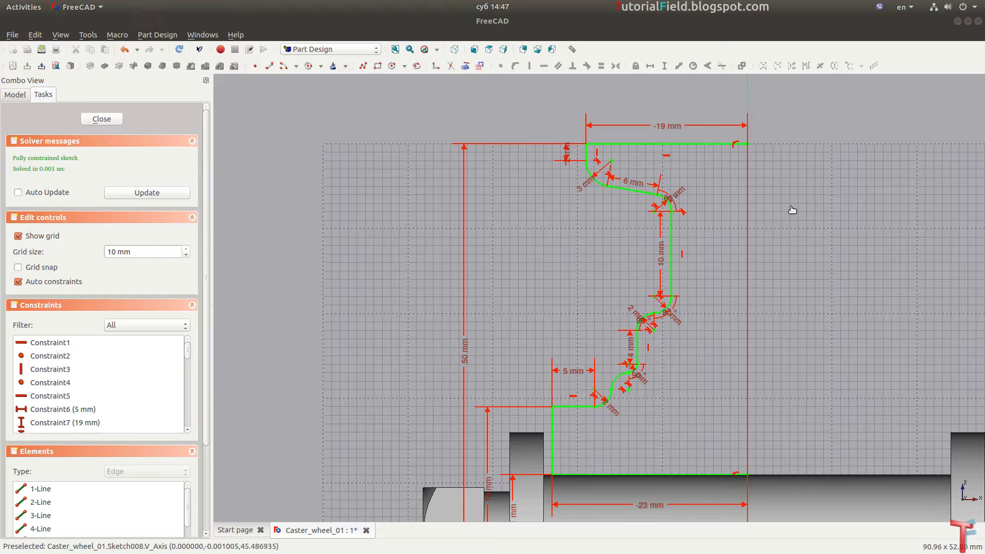
{"action": "left_click", "coordinate": [748, 147]}
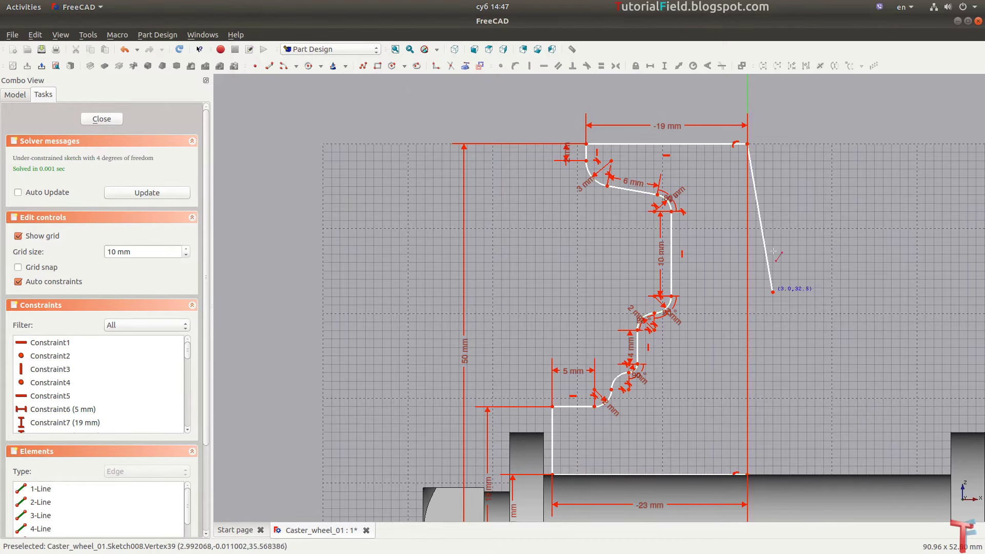
{"action": "left_click", "coordinate": [772, 292]}
- Make the line's ends coincident with the top-right and bottom corners, closing the profile
{"action": "scroll", "coordinate": [749, 154], "scroll_direction": "up", "scroll_amount": 5}
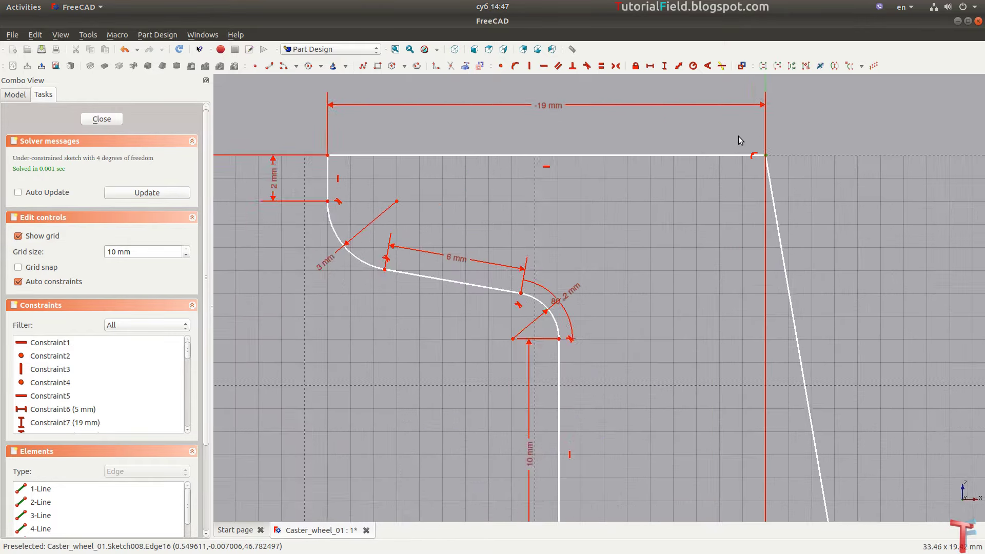
{"action": "scroll", "coordinate": [741, 154], "scroll_direction": "up", "scroll_amount": 2}
{"action": "left_click_drag", "start_coordinate": [787, 213], "coordinate": [796, 213]}
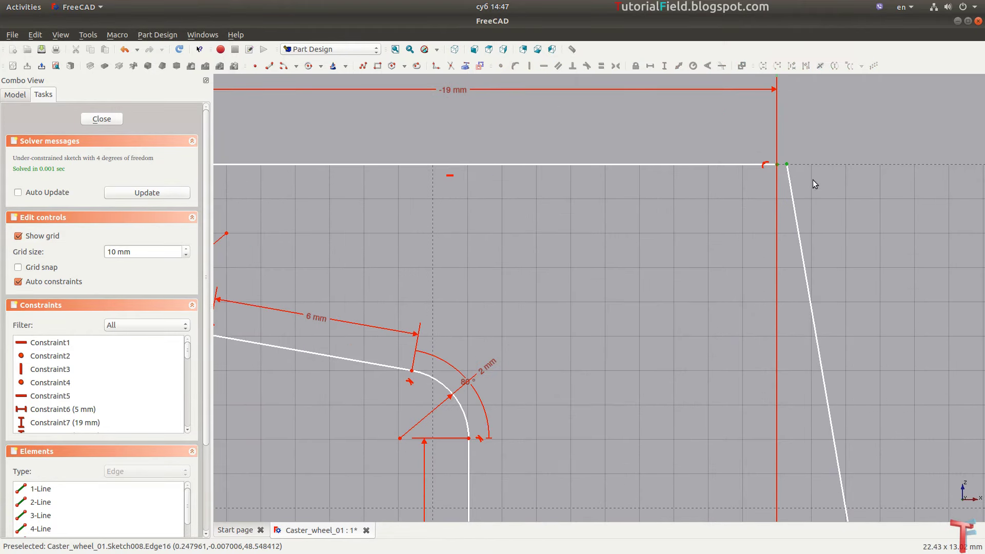
{"action": "key", "text": "c"}
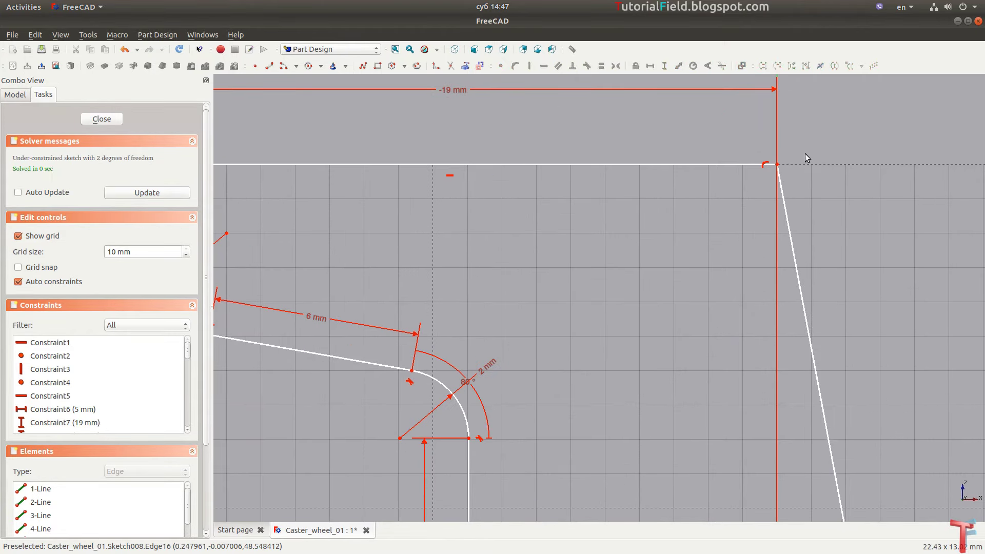
{"action": "scroll", "coordinate": [805, 153], "scroll_direction": "down", "scroll_amount": 3}
{"action": "scroll", "coordinate": [789, 332], "scroll_direction": "down", "scroll_amount": 3}
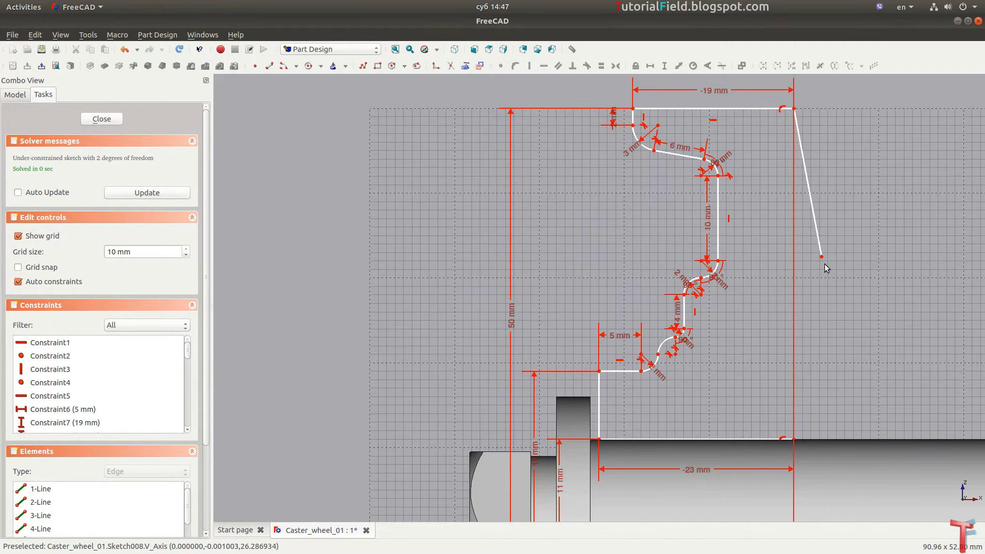
{"action": "mouse_move", "coordinate": [822, 257]}
{"action": "left_mouse_down"}
{"action": "mouse_move", "coordinate": [802, 431]}
{"action": "mouse_move", "coordinate": [767, 459]}
{"action": "left_mouse_up"}
{"action": "scroll", "coordinate": [806, 445], "scroll_direction": "up", "scroll_amount": 3}
{"action": "key", "text": "c"}
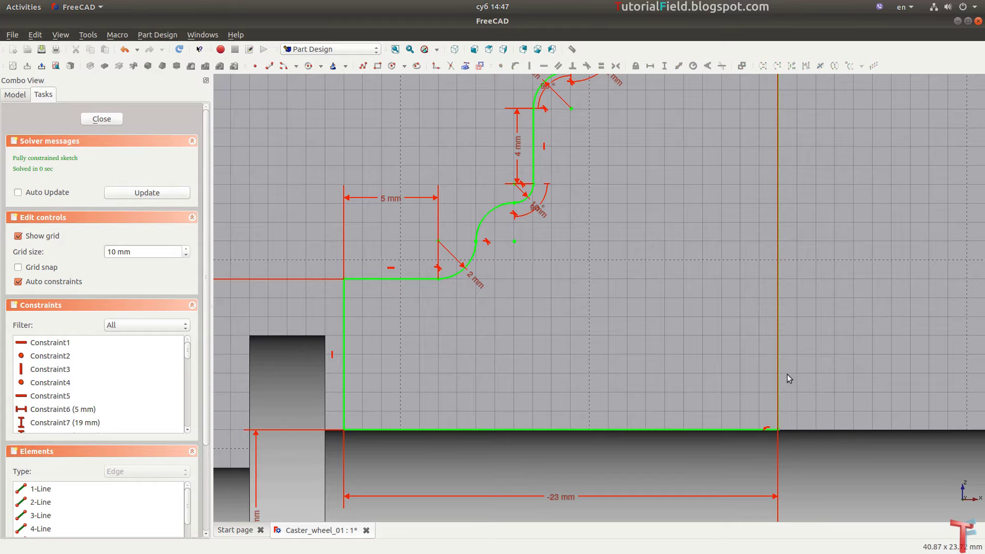
{"action": "scroll", "coordinate": [788, 378], "scroll_direction": "down", "scroll_amount": 5}
- Close the fork sketch and orbit the model to a tilted, zoomed-in view
{"action": "left_click", "coordinate": [102, 119]}
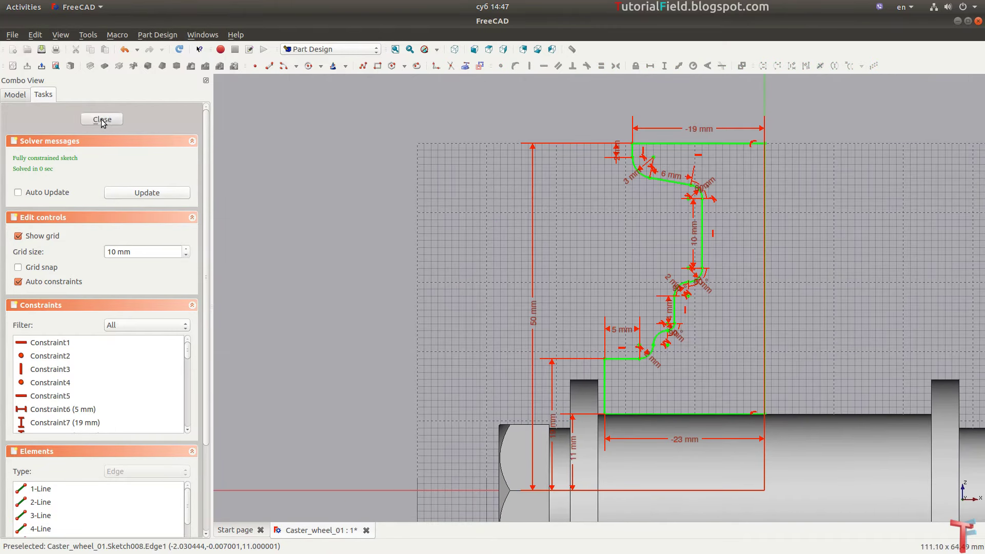
{"action": "mouse_move", "coordinate": [454, 259]}
{"action": "middle_mouse_down"}
{"action": "mouse_move", "coordinate": [484, 356]}
{"action": "mouse_move", "coordinate": [659, 195]}
{"action": "mouse_move", "coordinate": [699, 224]}
{"action": "mouse_move", "coordinate": [813, 421]}
{"action": "middle_mouse_up"}
{"action": "scroll", "coordinate": [790, 441], "scroll_direction": "up", "scroll_amount": 1}
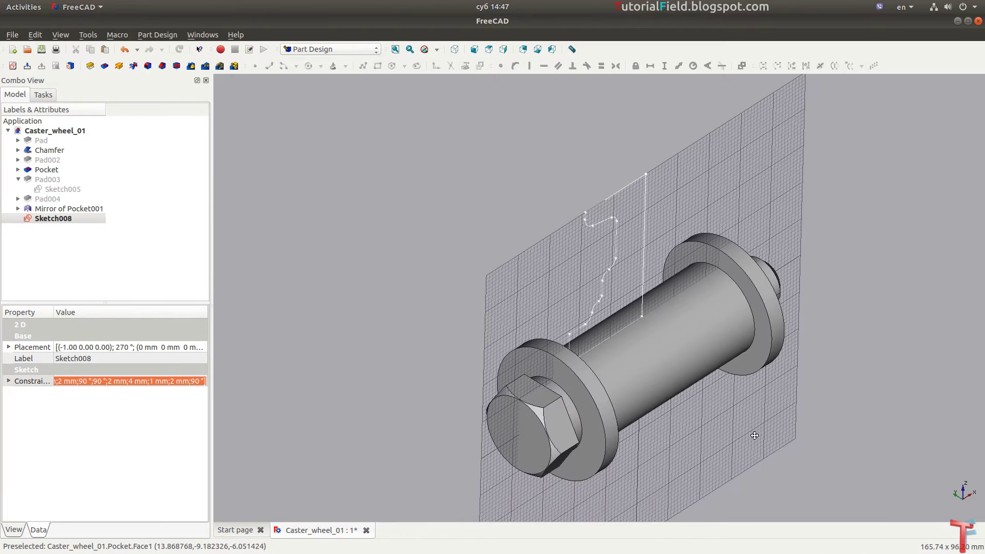
{"action": "scroll", "coordinate": [759, 461], "scroll_direction": "up", "scroll_amount": 2}
{"action": "scroll", "coordinate": [759, 462], "scroll_direction": "up", "scroll_amount": 2}
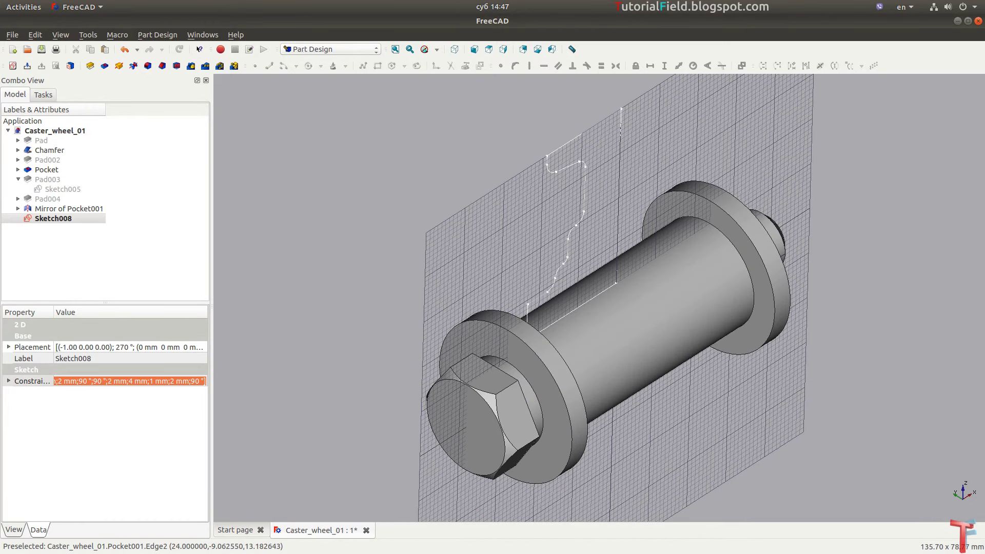
{"action": "key", "text": "alt+Tab"}
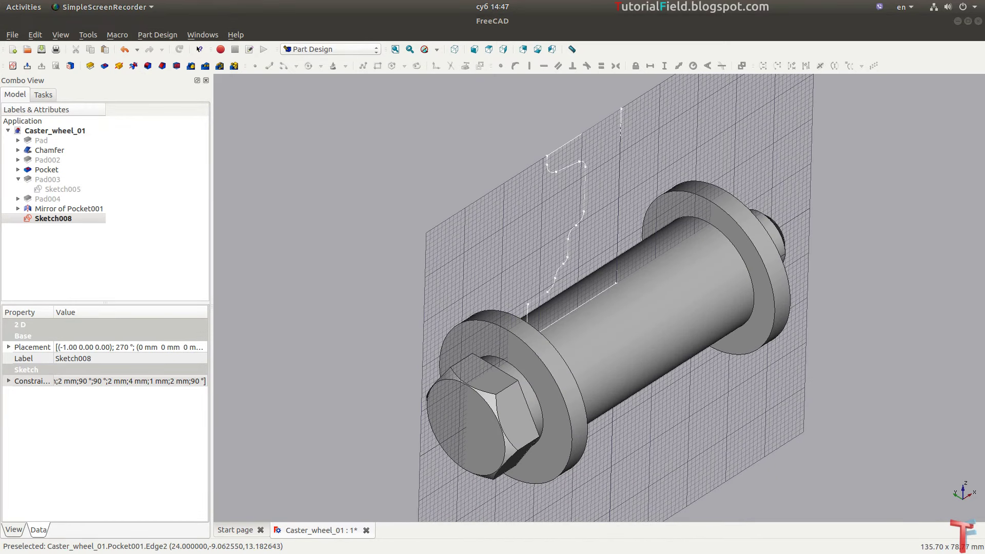
- Revolve Sketch008 360° about the horizontal sketch axis into Revolution001
{"action": "left_click", "coordinate": [65, 219]}
{"action": "left_click", "coordinate": [119, 65]}
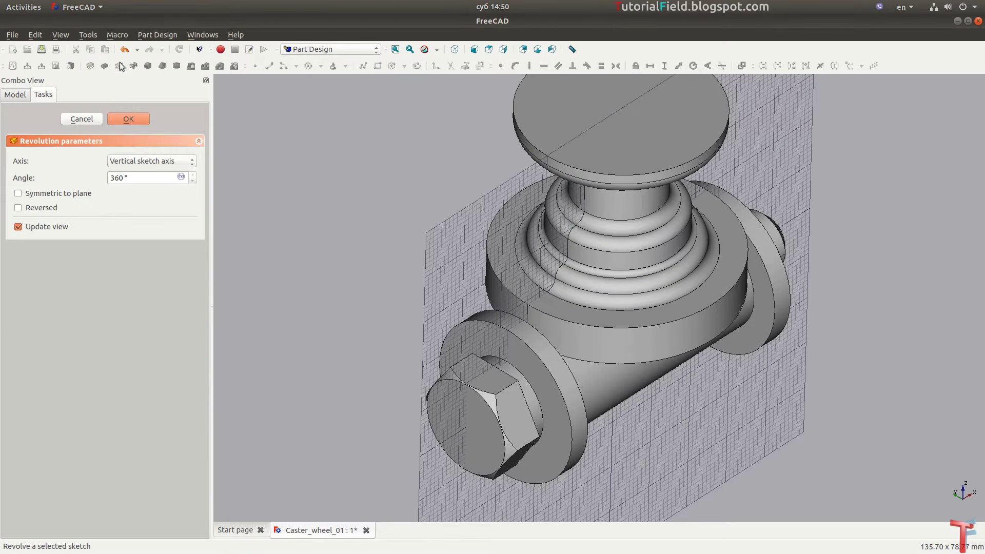
{"action": "left_click", "coordinate": [140, 161]}
{"action": "left_click", "coordinate": [136, 174]}
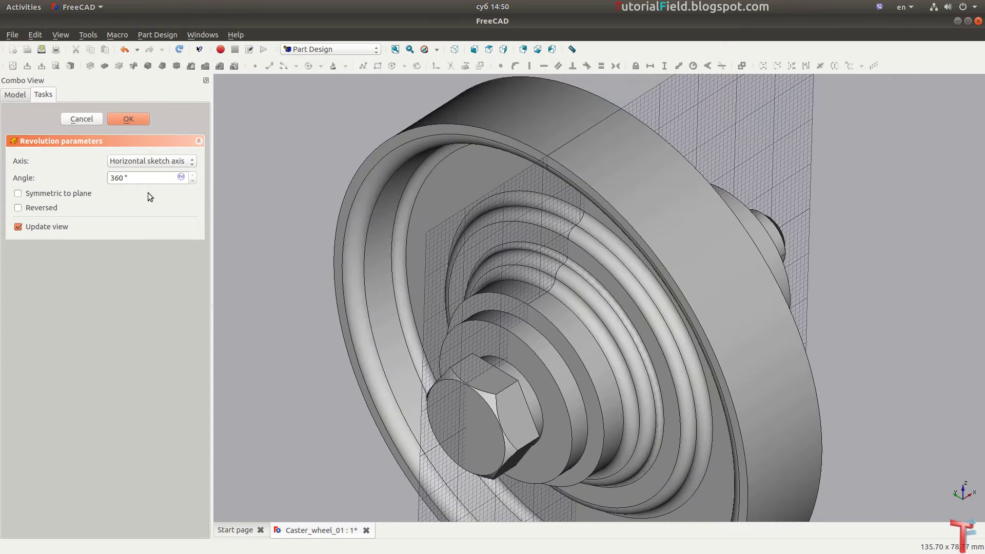
{"action": "left_click", "coordinate": [134, 120]}
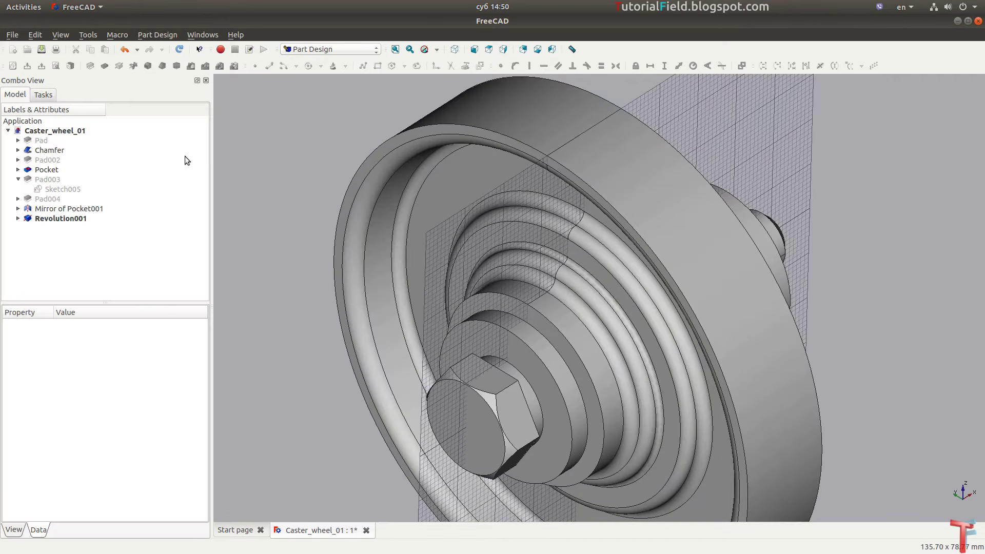
{"action": "left_click", "coordinate": [61, 218]}
{"action": "mouse_move", "coordinate": [780, 250]}
{"action": "middle_mouse_down"}
{"action": "mouse_move", "coordinate": [889, 281]}
{"action": "mouse_move", "coordinate": [862, 321]}
{"action": "middle_mouse_up"}
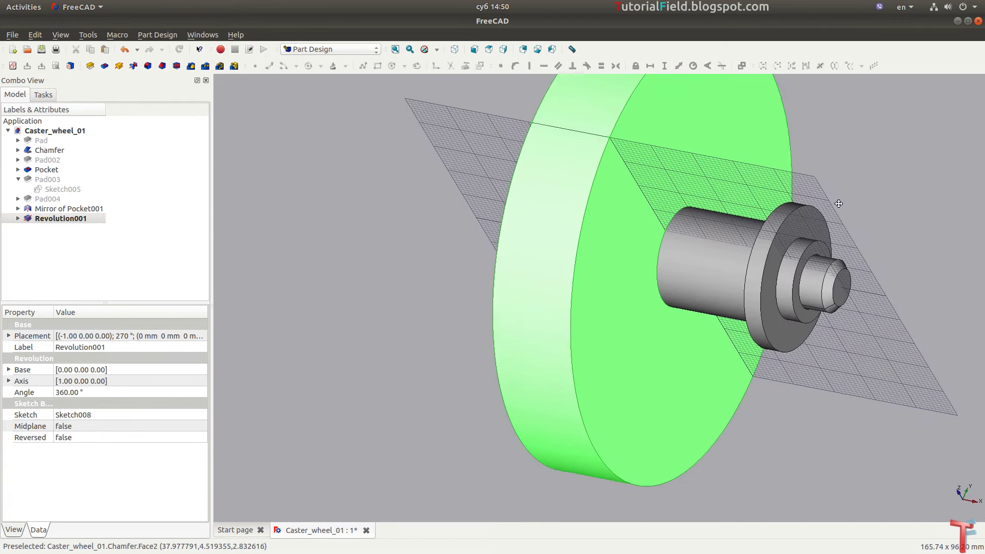
{"action": "middle_click_drag", "start_coordinate": [774, 202], "coordinate": [783, 250]}
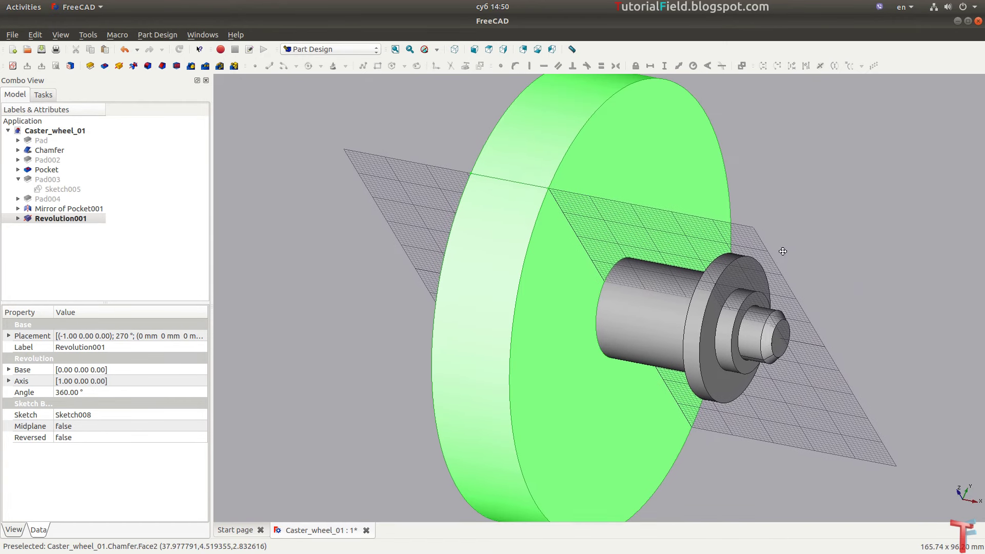
- In the Part workbench, mirror Revolution001 across the YZ plane and select the mirrored tire for union
{"action": "left_click", "coordinate": [331, 49]}
{"action": "left_click", "coordinate": [334, 234]}
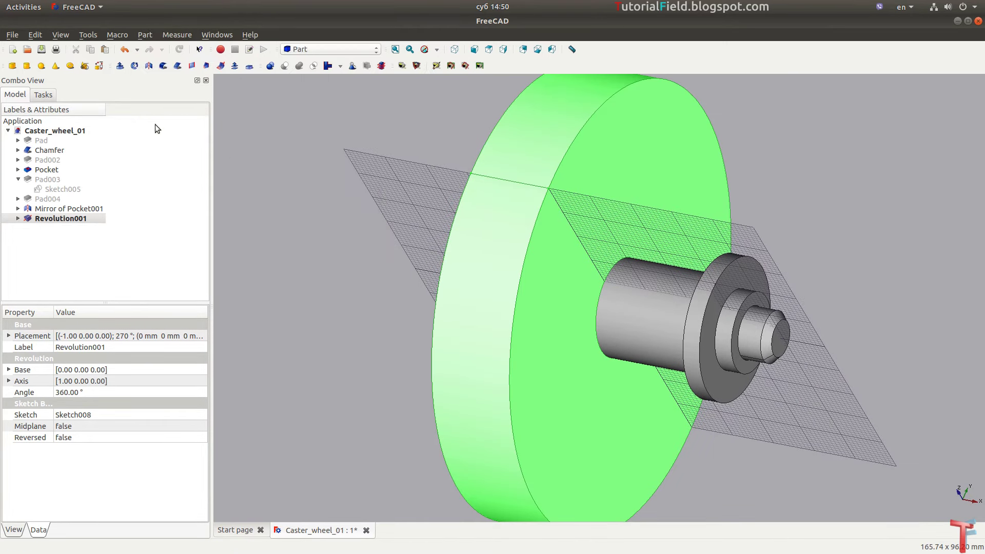
{"action": "left_click", "coordinate": [148, 66]}
{"action": "left_click", "coordinate": [156, 262]}
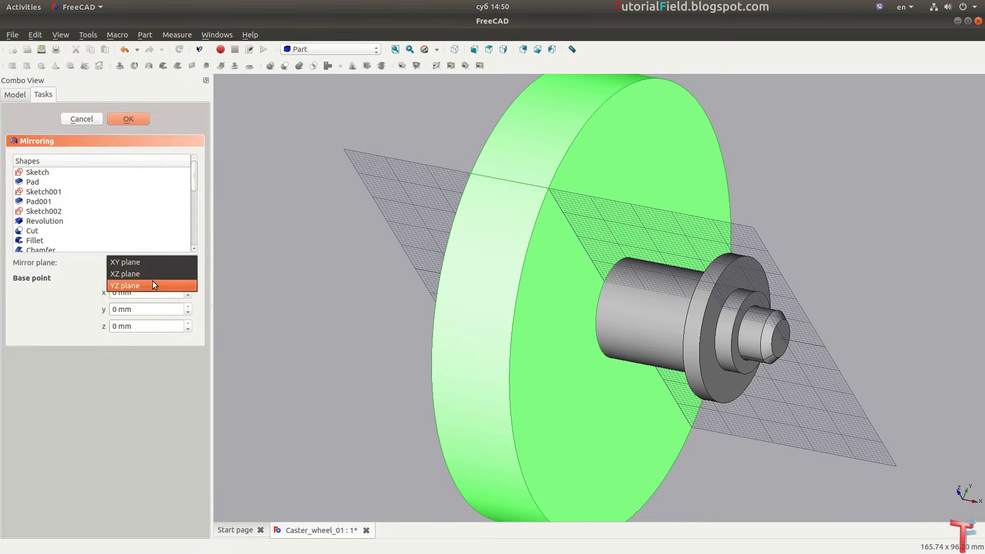
{"action": "left_click", "coordinate": [152, 281]}
{"action": "left_click", "coordinate": [134, 119]}
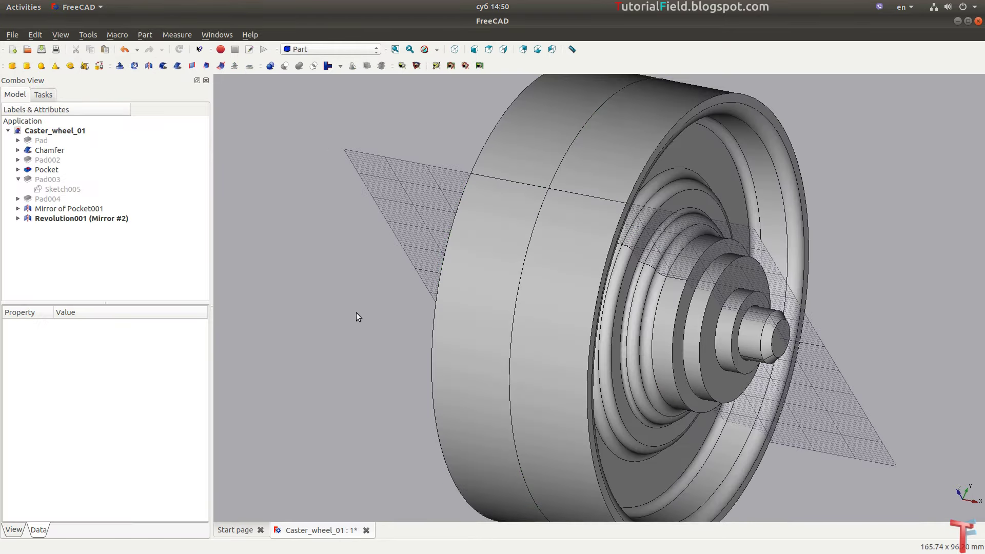
{"action": "middle_click_drag", "start_coordinate": [356, 398], "coordinate": [505, 389]}
{"action": "left_click", "coordinate": [18, 218]}
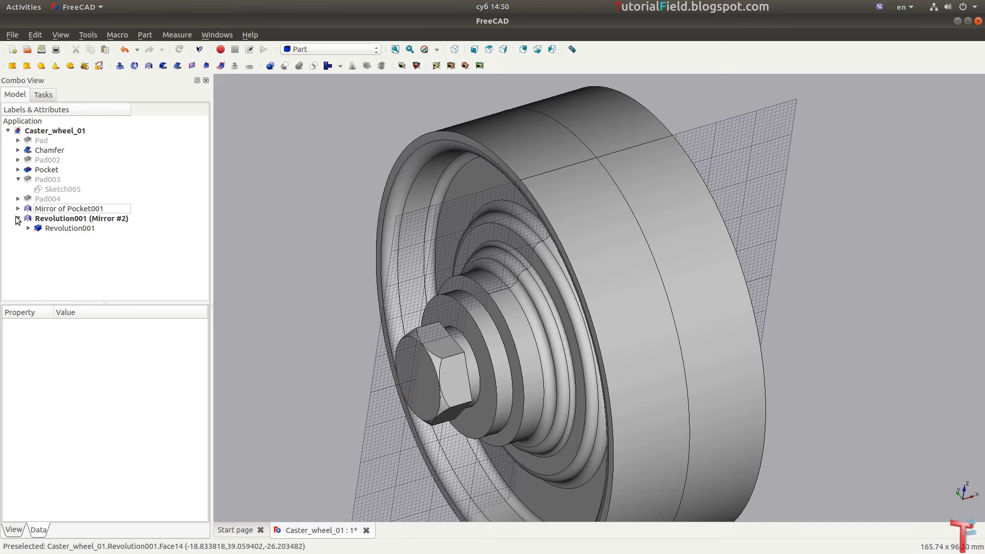
{"action": "left_click", "coordinate": [64, 218]}
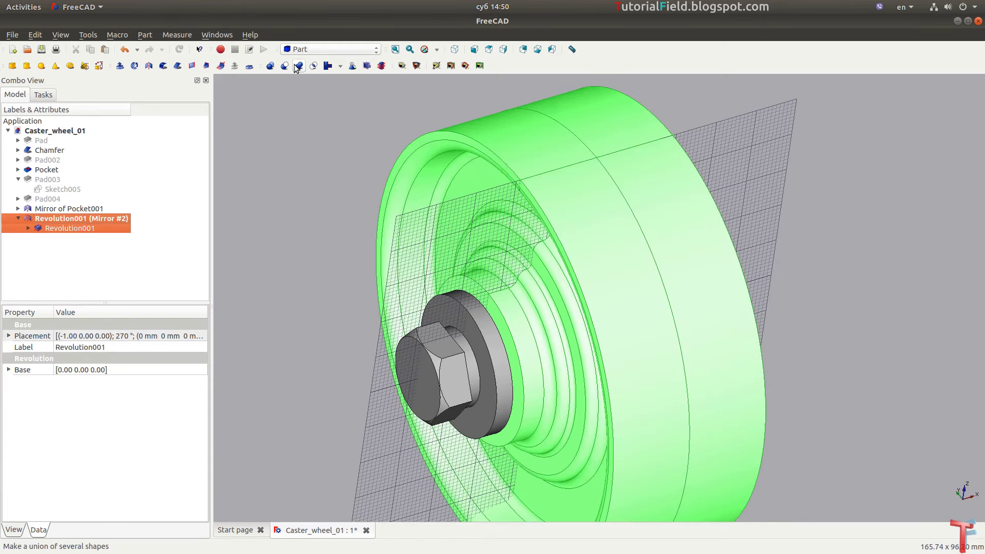
{"action": "scroll", "coordinate": [347, 170], "scroll_direction": "down", "scroll_amount": 3}
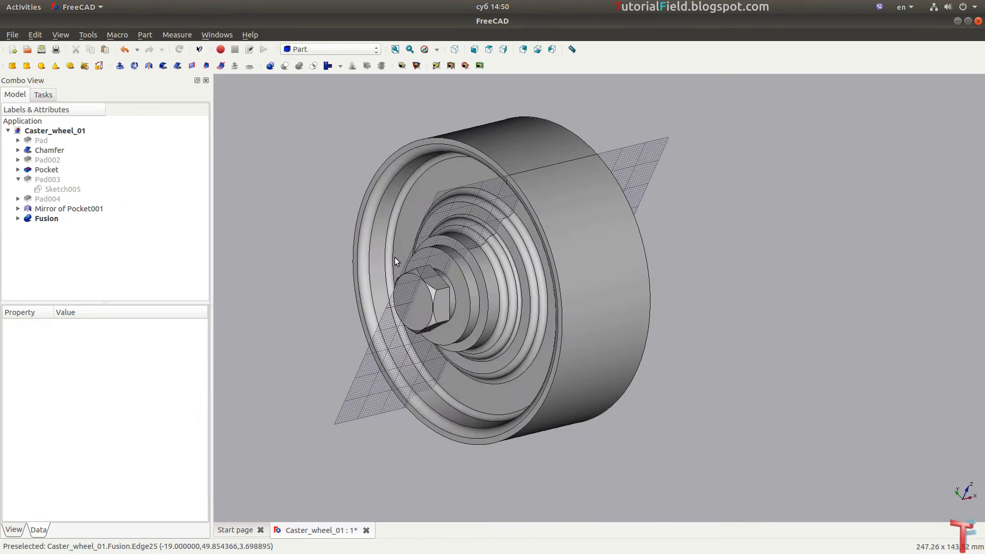
- Show the fused wheel whole in an isometric, fit-all view and save Caster_wheel_01
{"action": "mouse_move", "coordinate": [394, 257]}
{"action": "middle_mouse_down"}
{"action": "mouse_move", "coordinate": [700, 335]}
{"action": "mouse_move", "coordinate": [721, 391]}
{"action": "middle_mouse_up"}
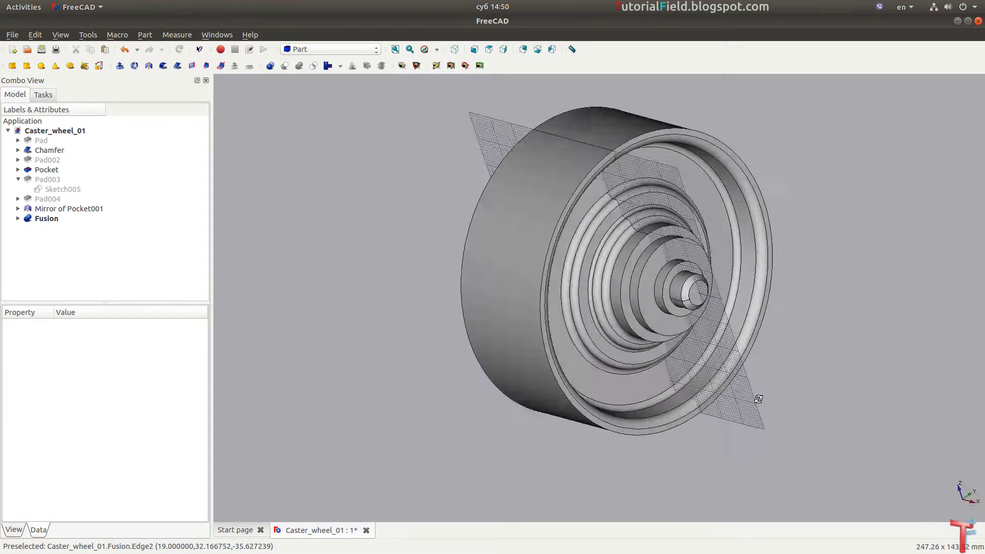
{"action": "scroll", "coordinate": [725, 353], "scroll_direction": "up", "scroll_amount": 3}
{"action": "mouse_move", "coordinate": [725, 354]}
{"action": "middle_mouse_down"}
{"action": "mouse_move", "coordinate": [633, 342]}
{"action": "mouse_move", "coordinate": [662, 377]}
{"action": "mouse_move", "coordinate": [556, 316]}
{"action": "mouse_move", "coordinate": [548, 325]}
{"action": "middle_mouse_up"}
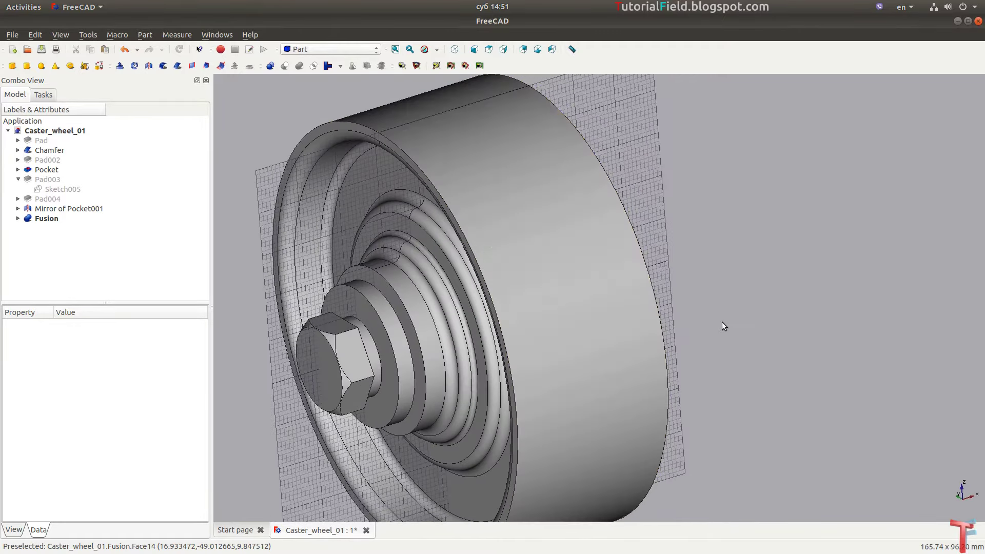
{"action": "scroll", "coordinate": [561, 263], "scroll_direction": "up", "scroll_amount": 1}
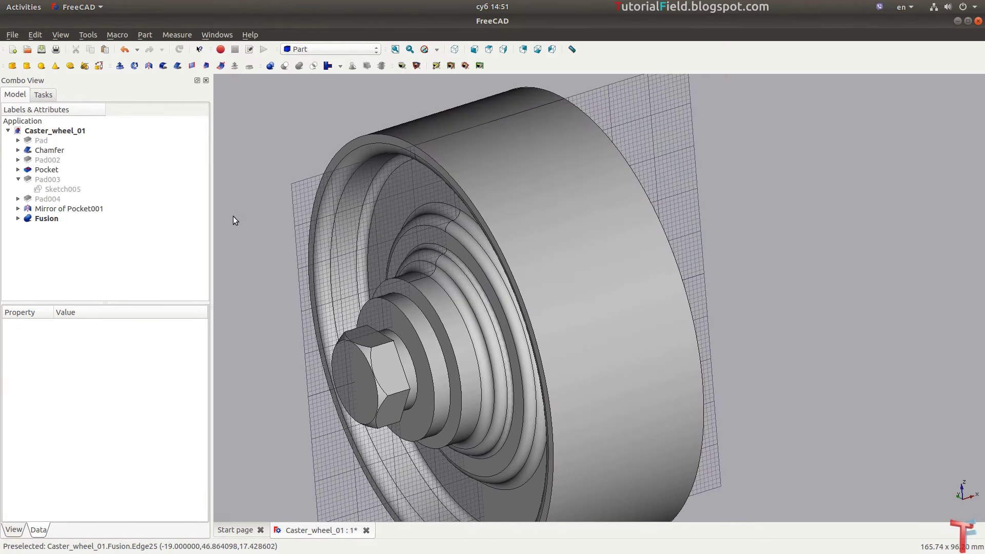
{"action": "middle_click_drag", "start_coordinate": [368, 239], "coordinate": [397, 91]}
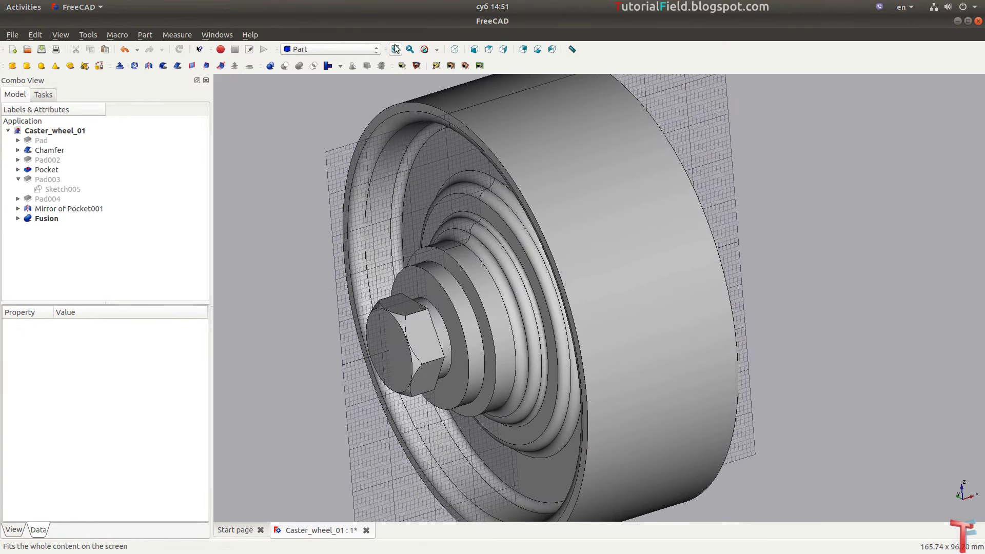
{"action": "left_click", "coordinate": [395, 49]}
{"action": "left_click", "coordinate": [454, 49]}
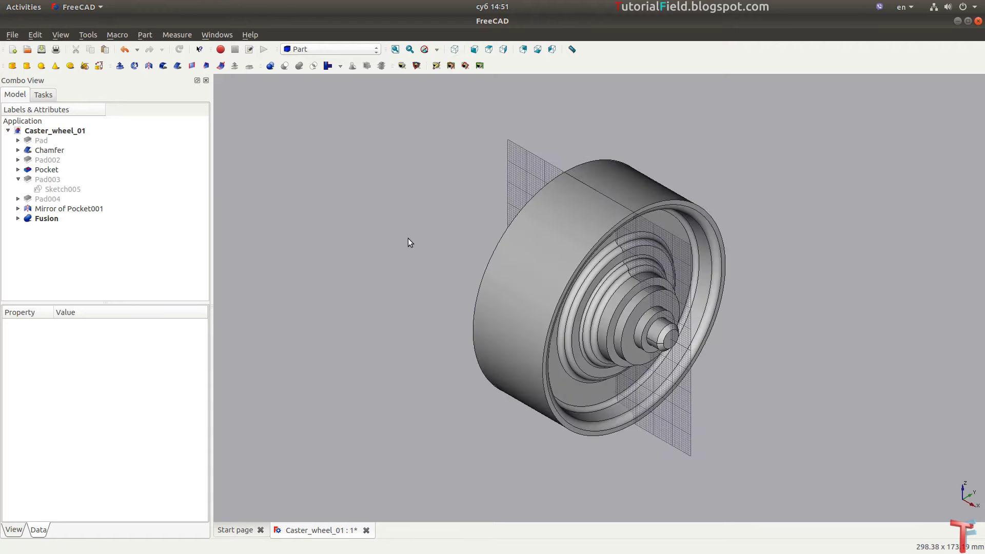
{"action": "key", "text": "ctrl+s"}
{"action": "key", "text": "alt+Tab"}
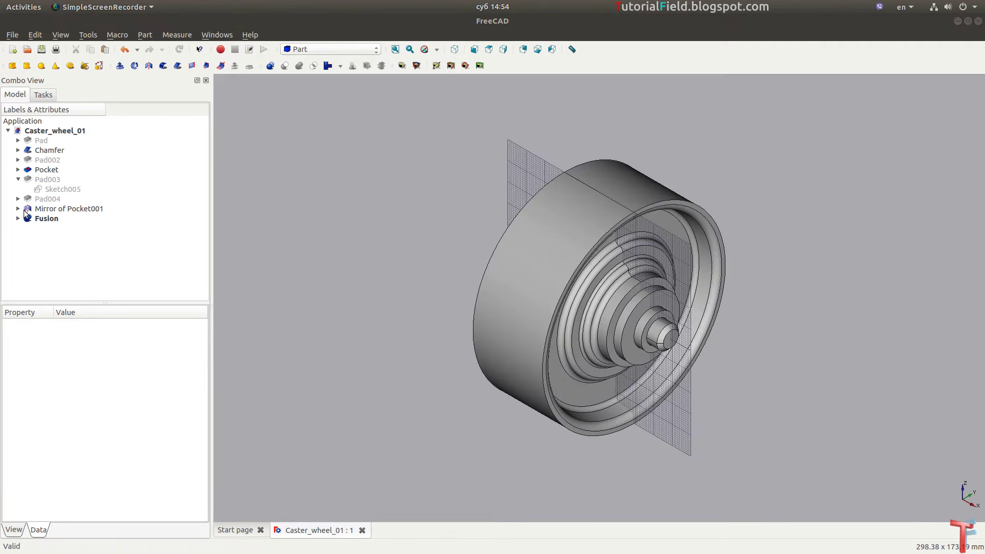
- Set the shape colour of Mirror of Pocket001 to dark grey in its Appearance settings
{"action": "left_click", "coordinate": [19, 209]}
{"action": "left_click", "coordinate": [58, 209]}
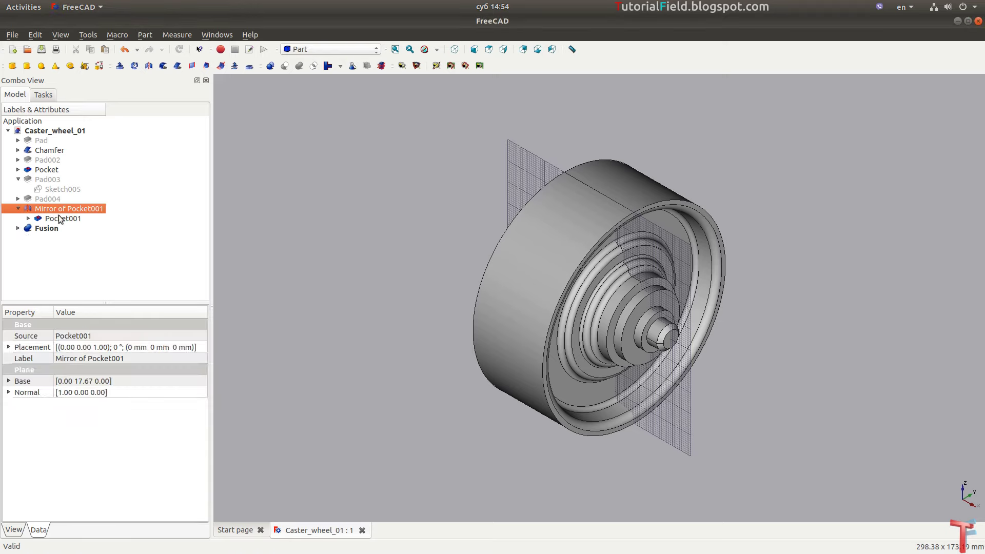
{"action": "right_click", "coordinate": [75, 209]}
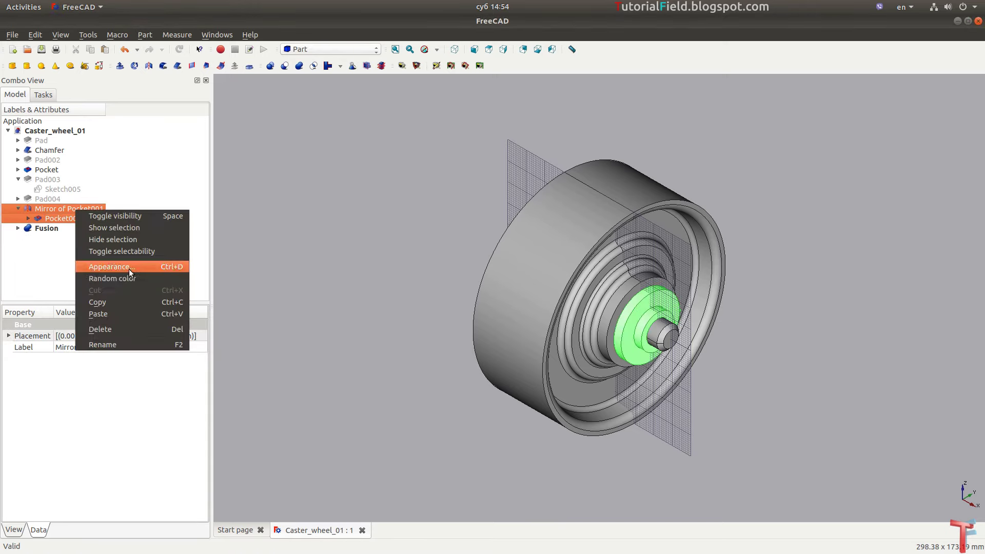
{"action": "left_click", "coordinate": [128, 266]}
{"action": "left_click", "coordinate": [101, 125]}
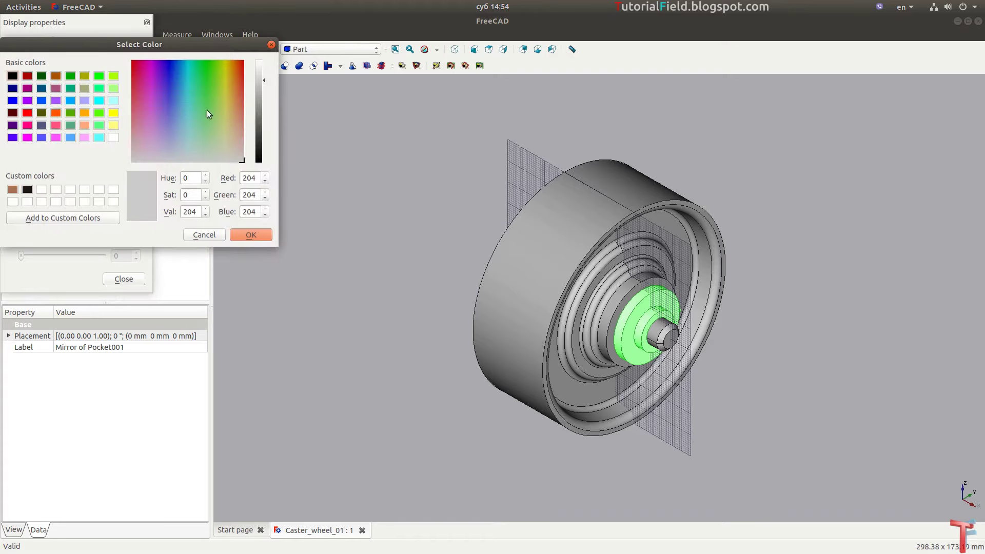
{"action": "left_click_drag", "start_coordinate": [263, 125], "coordinate": [259, 144]}
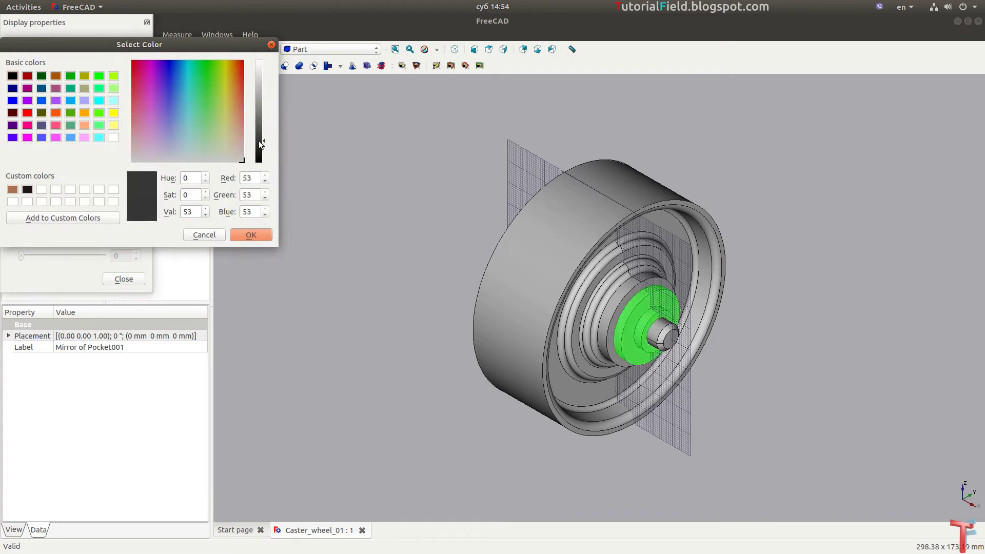
{"action": "left_click", "coordinate": [259, 140]}
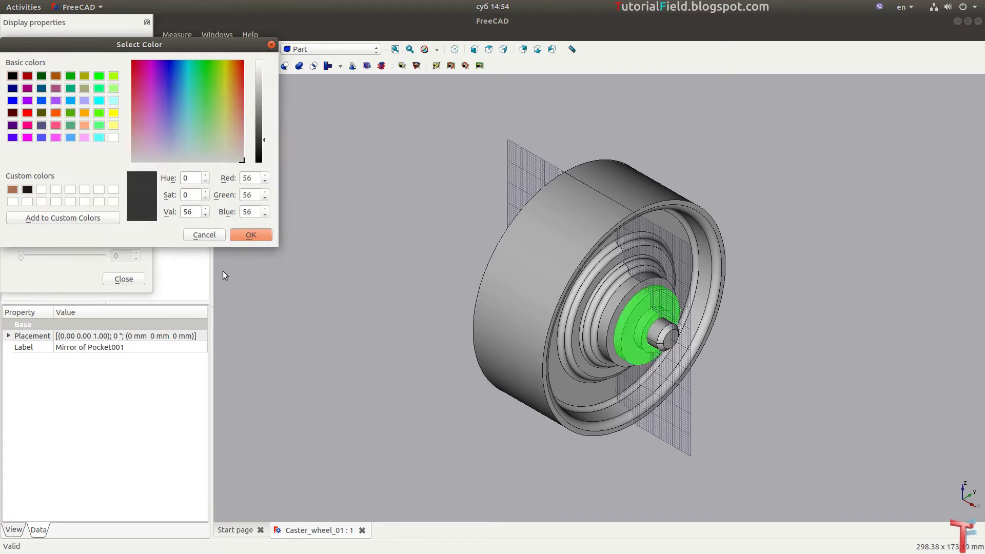
{"action": "left_click", "coordinate": [248, 236]}
- Give its material a grey specular colour and adjusted shininess, then close the dialogs
{"action": "left_click", "coordinate": [136, 87]}
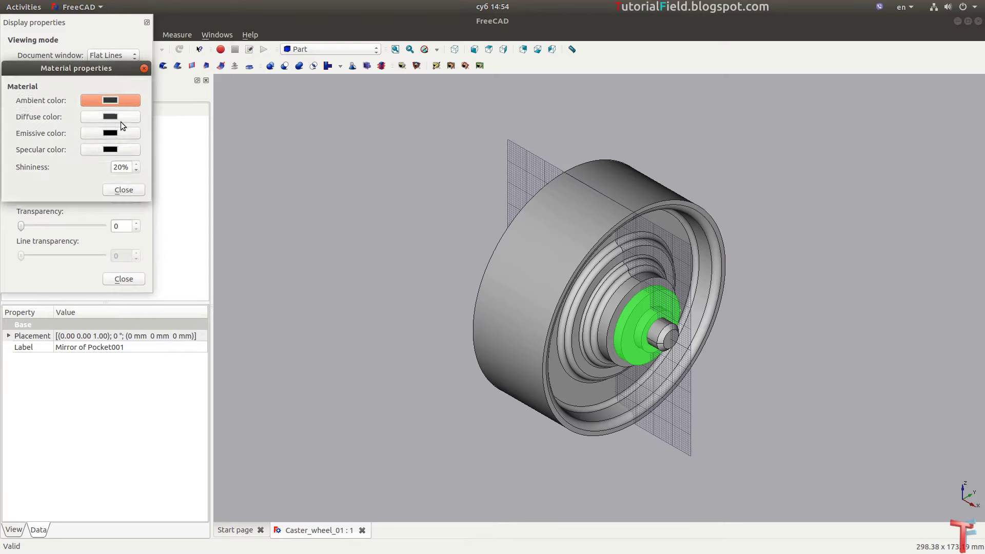
{"action": "left_click", "coordinate": [108, 151]}
{"action": "left_click", "coordinate": [259, 132]}
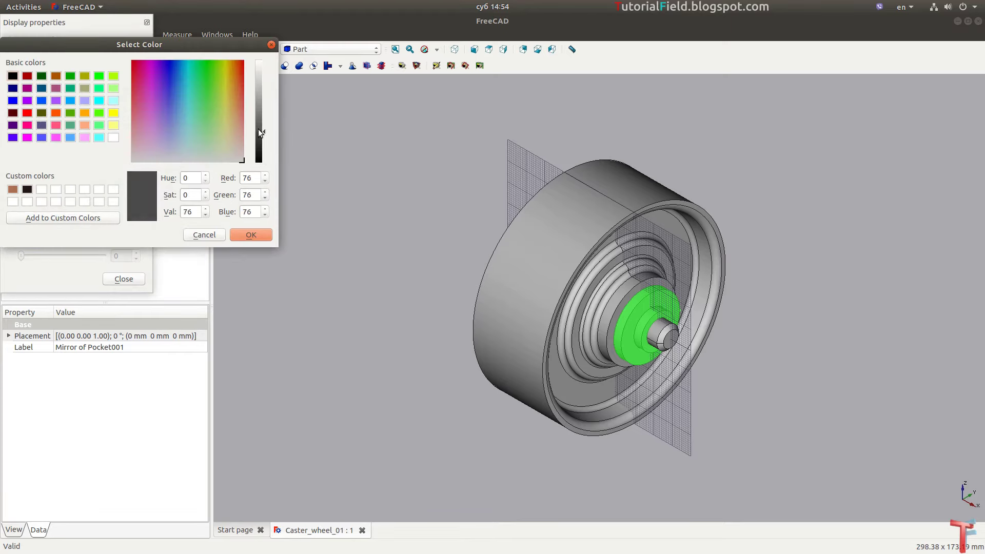
{"action": "left_click", "coordinate": [250, 239]}
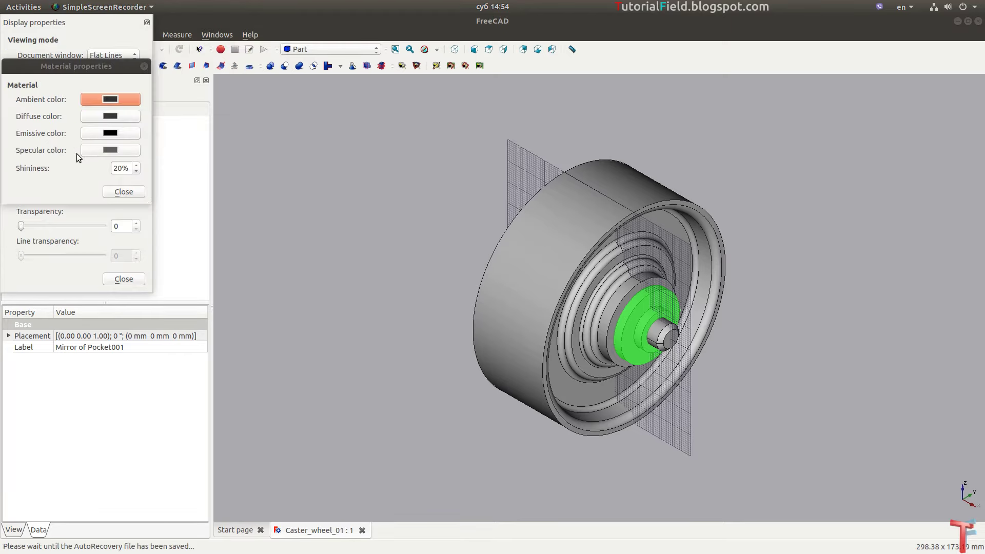
{"action": "left_click", "coordinate": [123, 168]}
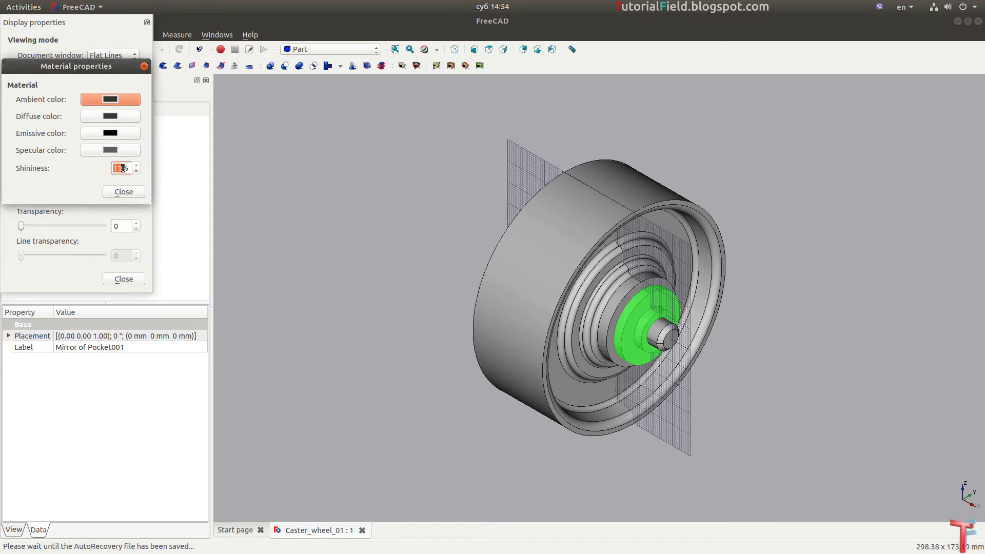
{"action": "left_click", "coordinate": [124, 191]}
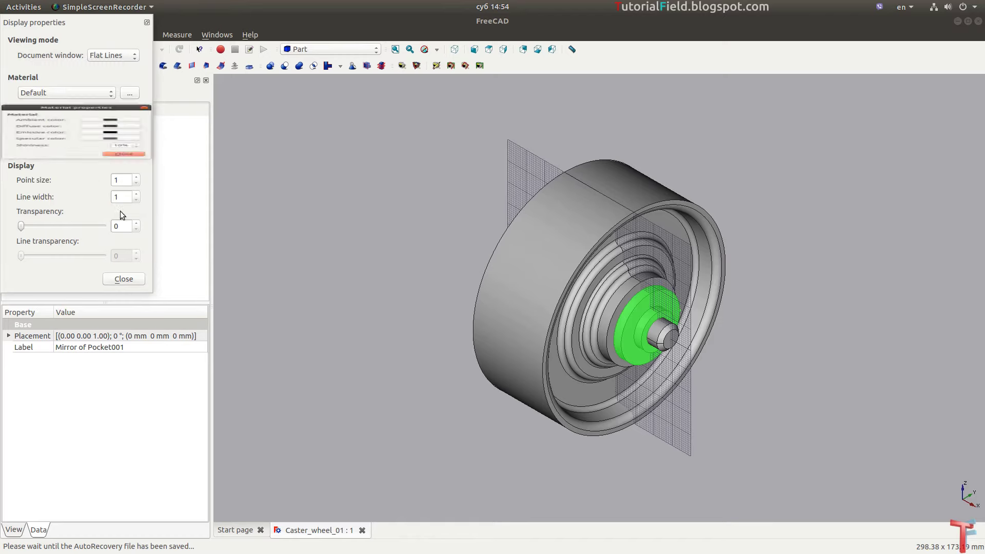
{"action": "left_click", "coordinate": [123, 279]}
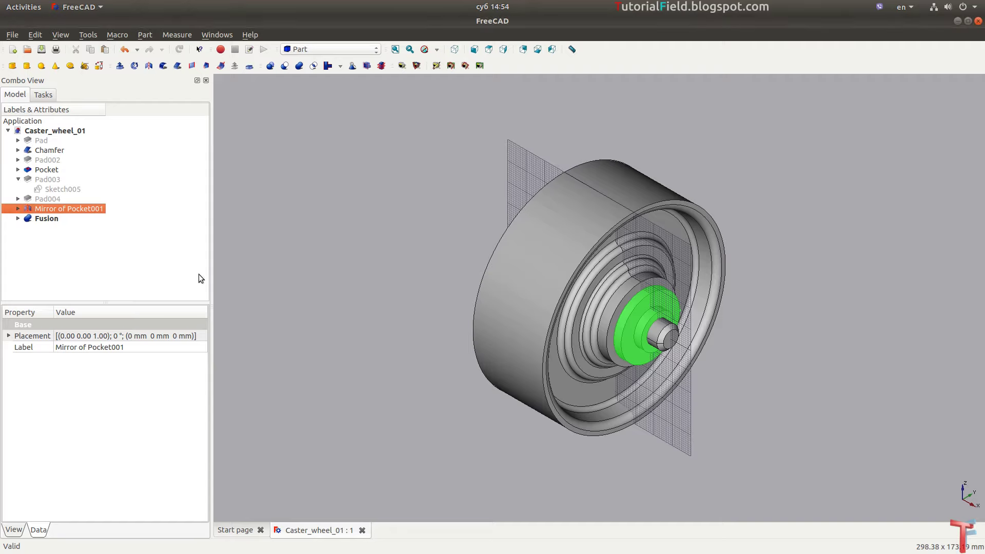
{"action": "left_click", "coordinate": [366, 275]}
{"action": "mouse_move", "coordinate": [404, 334]}
{"action": "middle_mouse_down"}
{"action": "mouse_move", "coordinate": [578, 342]}
{"action": "mouse_move", "coordinate": [423, 325]}
{"action": "mouse_move", "coordinate": [565, 310]}
{"action": "middle_mouse_up"}
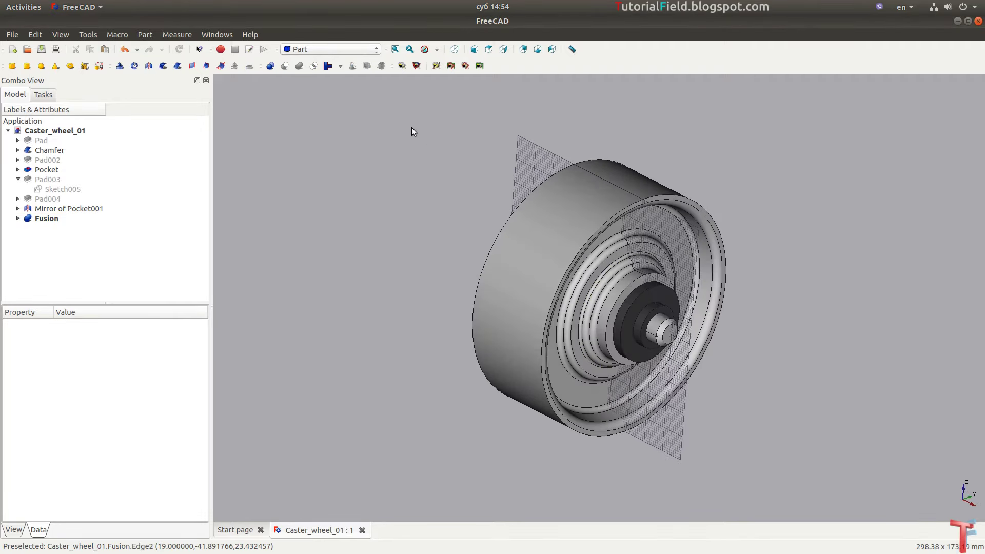
{"action": "left_click", "coordinate": [455, 49]}
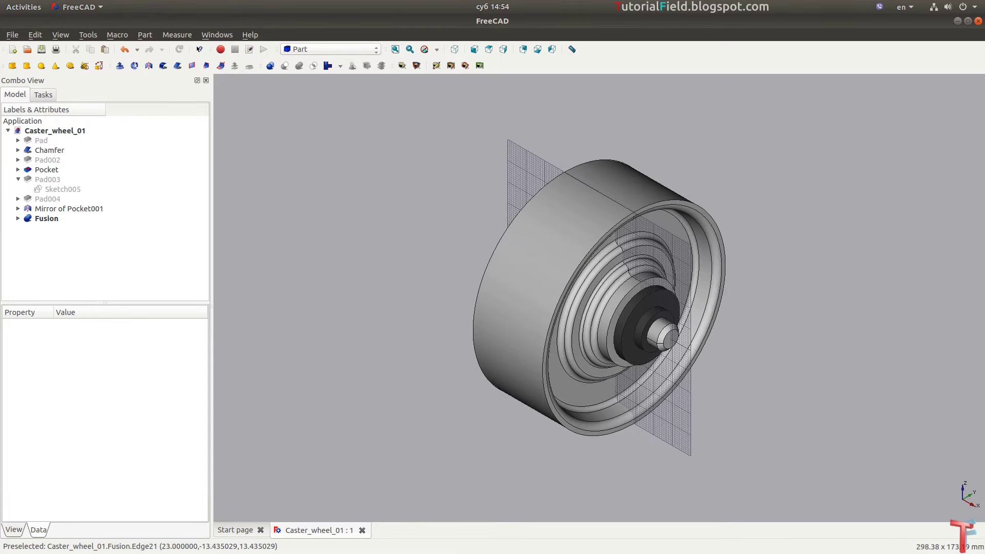
{"action": "key", "text": "alt+Tab"}
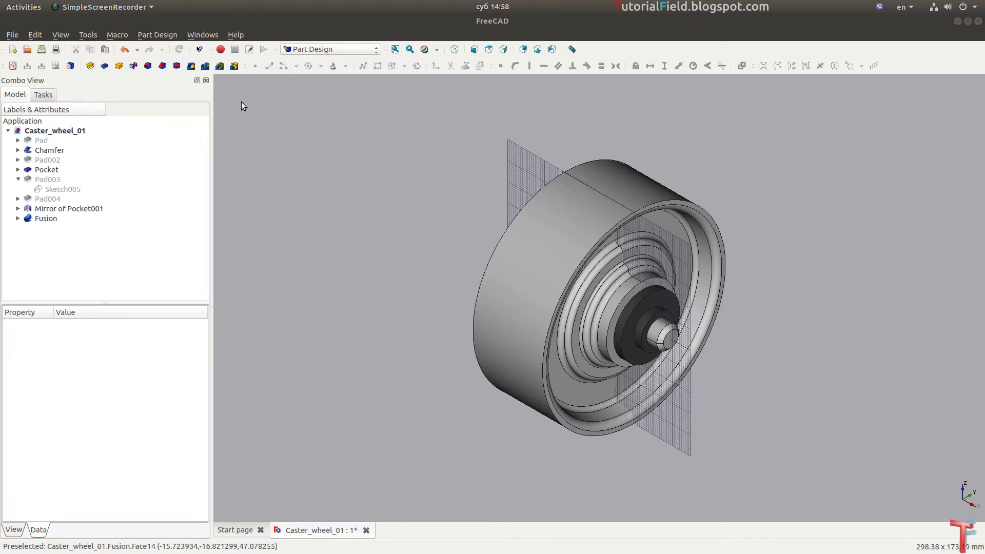
- Create a new sketch on the XZ plane
{"action": "left_click", "coordinate": [13, 66]}
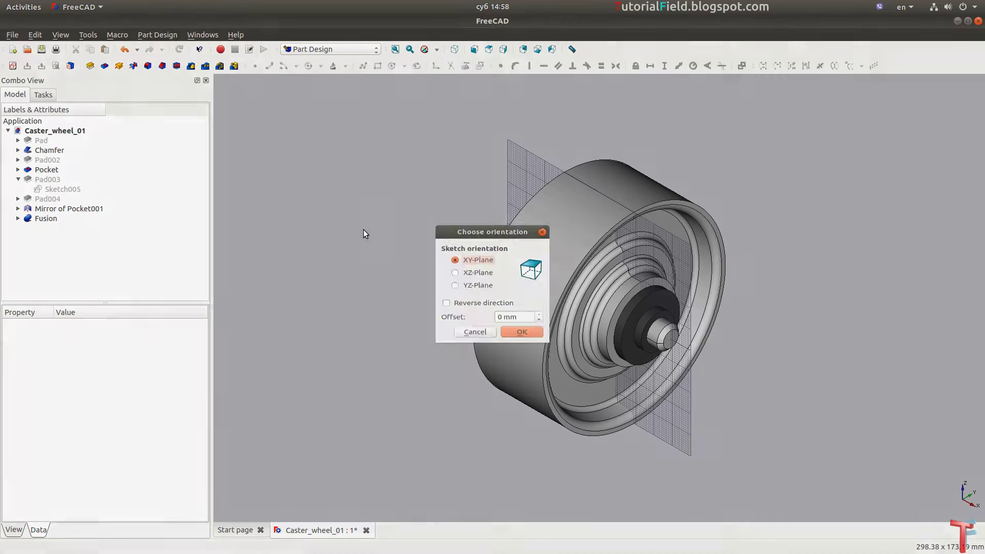
{"action": "left_click", "coordinate": [458, 269]}
{"action": "left_click", "coordinate": [511, 334]}
{"action": "scroll", "coordinate": [525, 208], "scroll_direction": "down", "scroll_amount": 1}
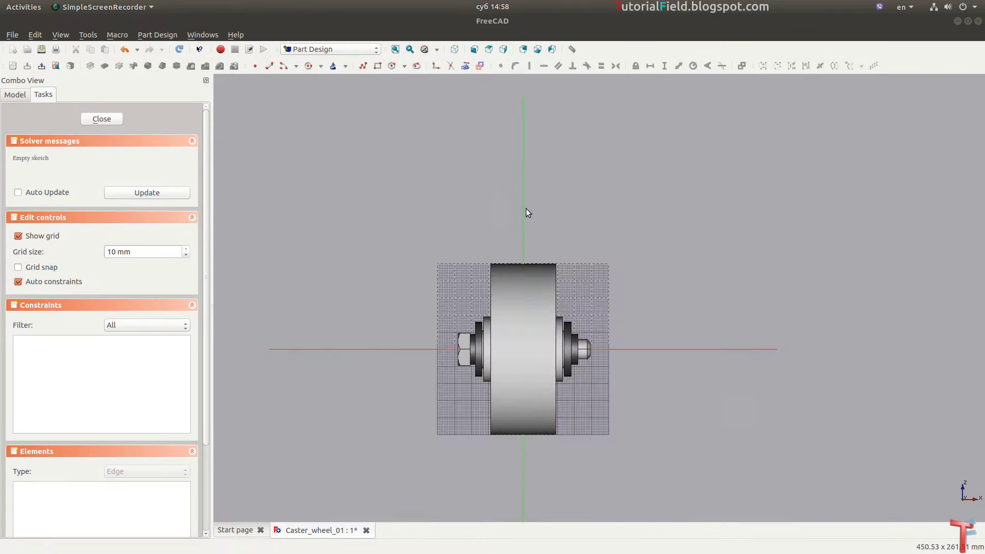
{"action": "scroll", "coordinate": [531, 230], "scroll_direction": "up", "scroll_amount": 5}
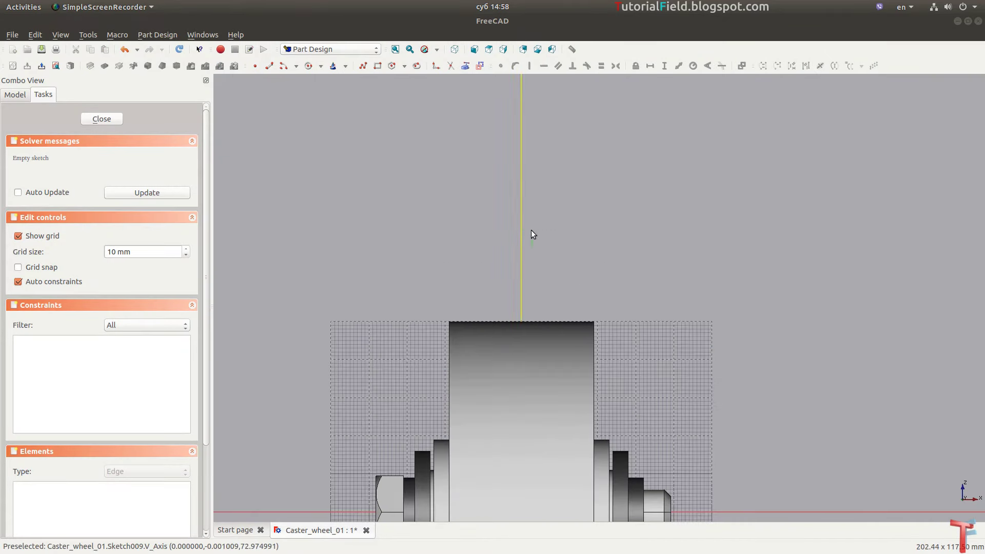
- Draw a three-segment U-shaped polyline: two sides joined by a base
{"action": "left_click", "coordinate": [362, 66]}
{"action": "left_click", "coordinate": [449, 265]}
{"action": "left_click", "coordinate": [452, 308]}
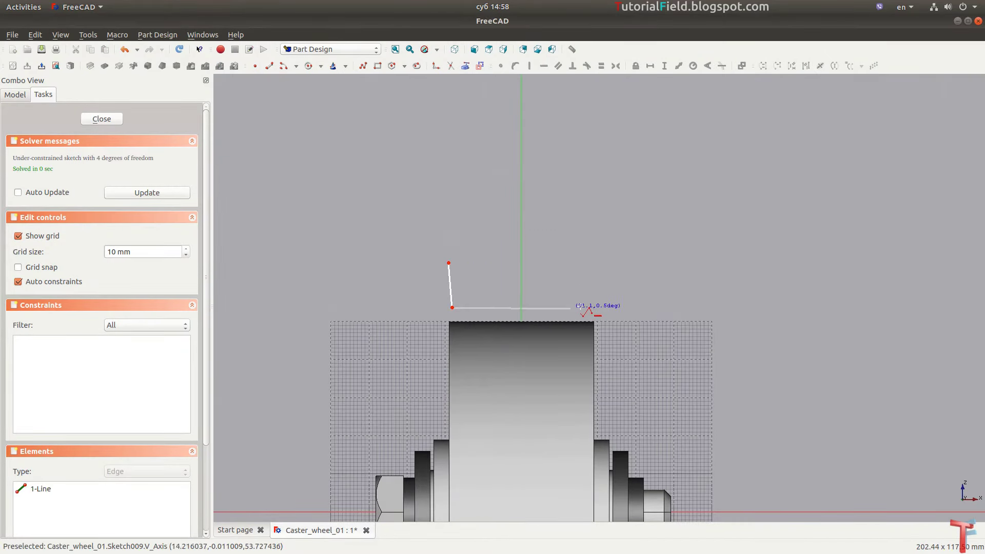
{"action": "left_click", "coordinate": [585, 313]}
{"action": "double_click", "coordinate": [587, 263]}
{"action": "scroll", "coordinate": [575, 290], "scroll_direction": "up", "scroll_amount": 4}
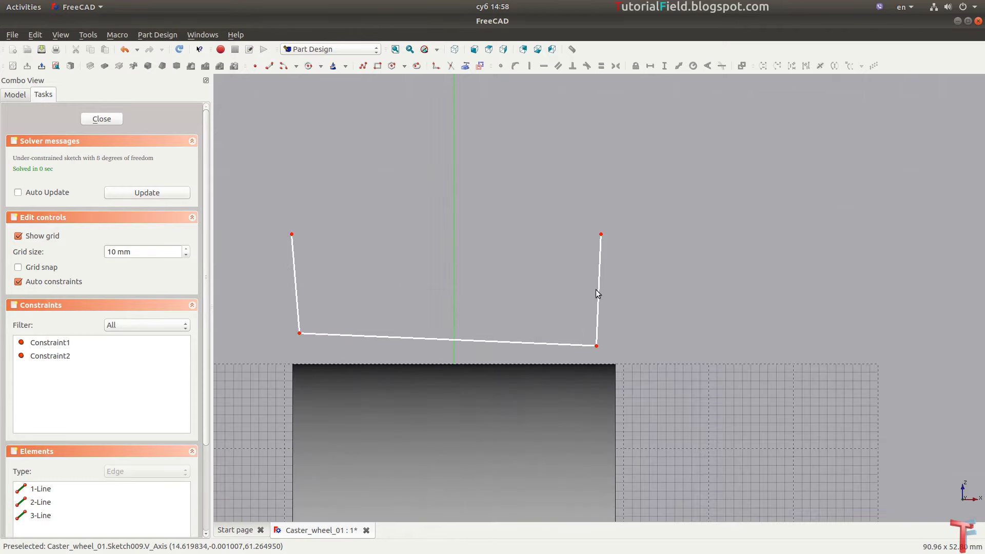
- Constrain both side lines vertical and the base line horizontal
{"action": "left_click", "coordinate": [598, 290]}
{"action": "left_click", "coordinate": [295, 285]}
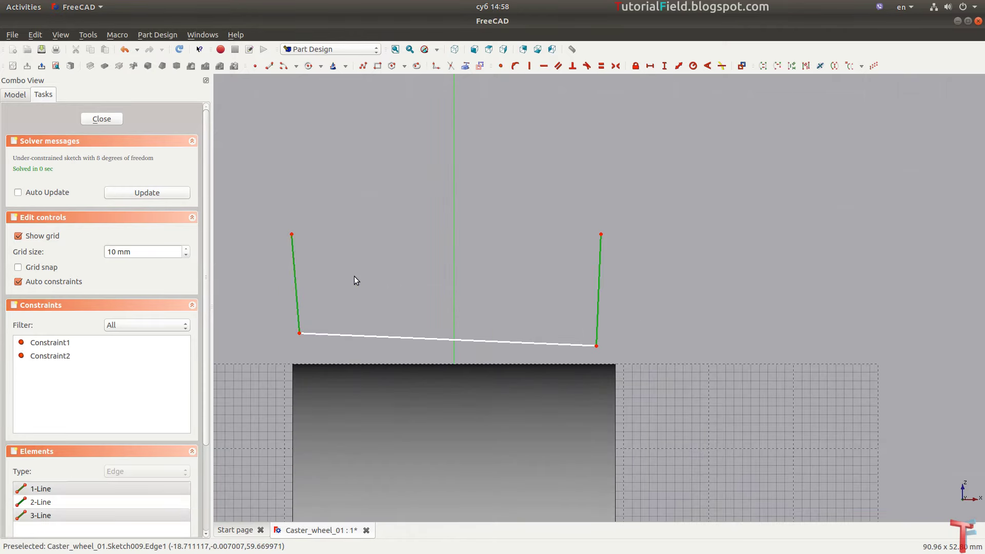
{"action": "key", "text": "v"}
{"action": "left_click", "coordinate": [389, 337]}
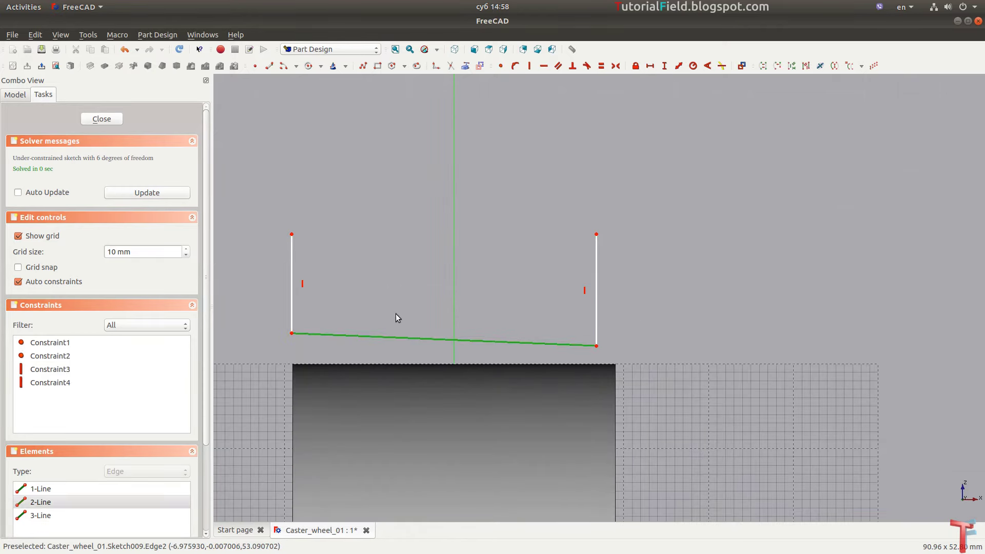
{"action": "key", "text": "h"}
- Place the bottom-left corner 50 mm above the origin
{"action": "left_click", "coordinate": [291, 333]}
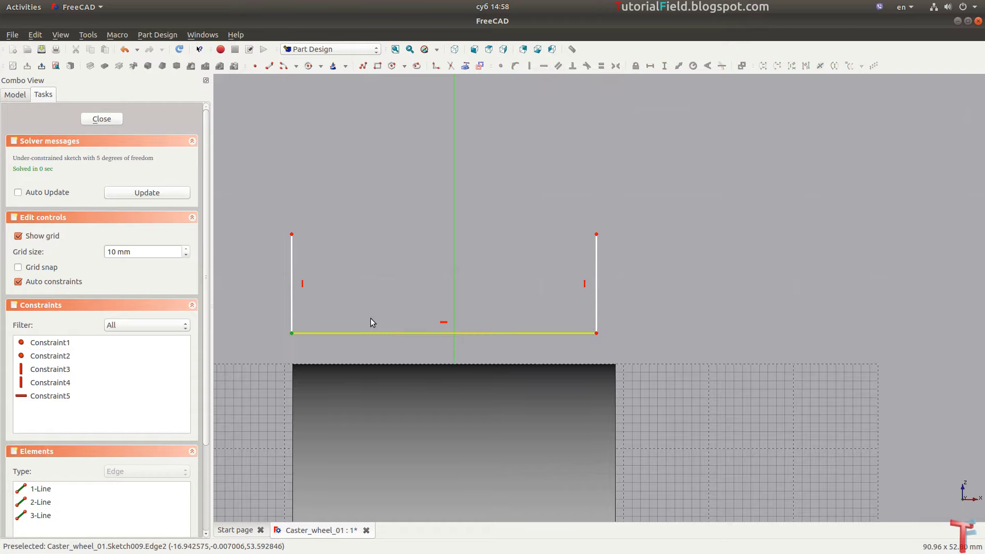
{"action": "type", "text": "i"}
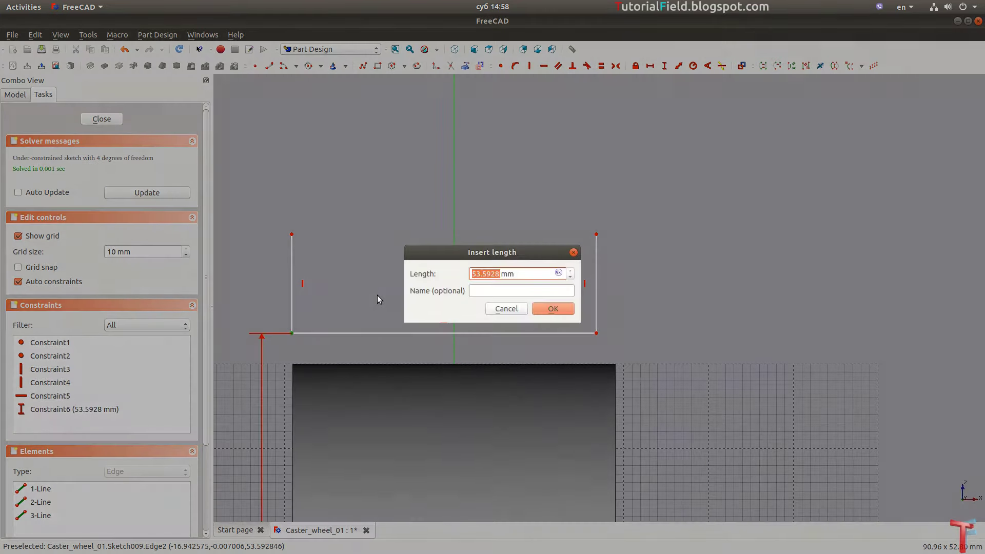
{"action": "type", "text": "50"}
{"action": "key", "text": "Return"}
{"action": "scroll", "coordinate": [318, 308], "scroll_direction": "up", "scroll_amount": 2}
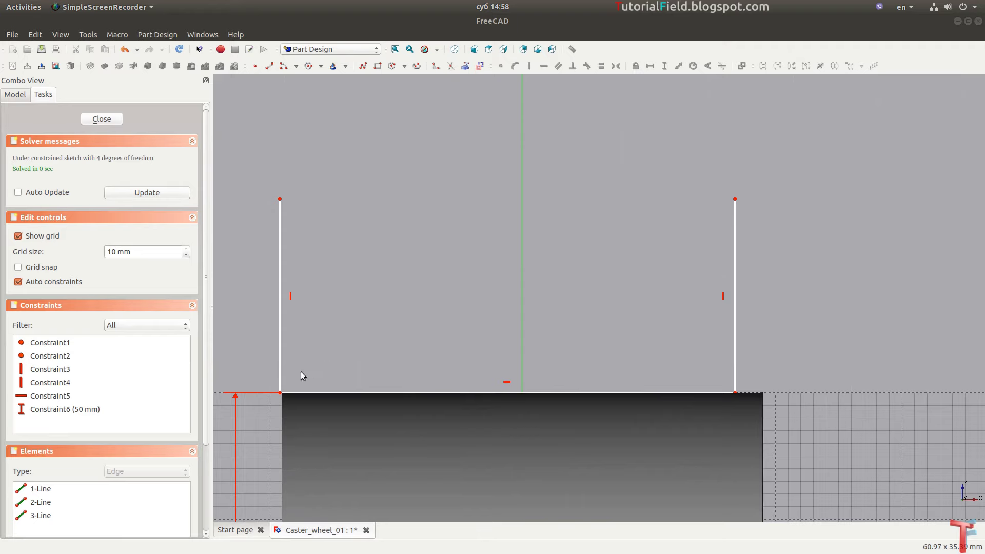
- Make the two bottom corners symmetric about the vertical axis
{"action": "left_click", "coordinate": [279, 392]}
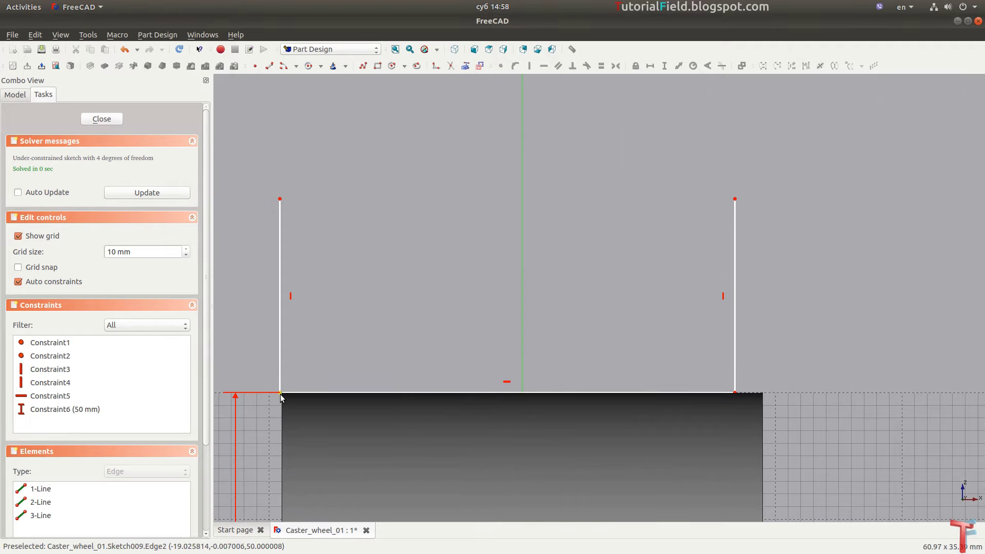
{"action": "left_click", "coordinate": [735, 392]}
{"action": "left_click", "coordinate": [523, 331]}
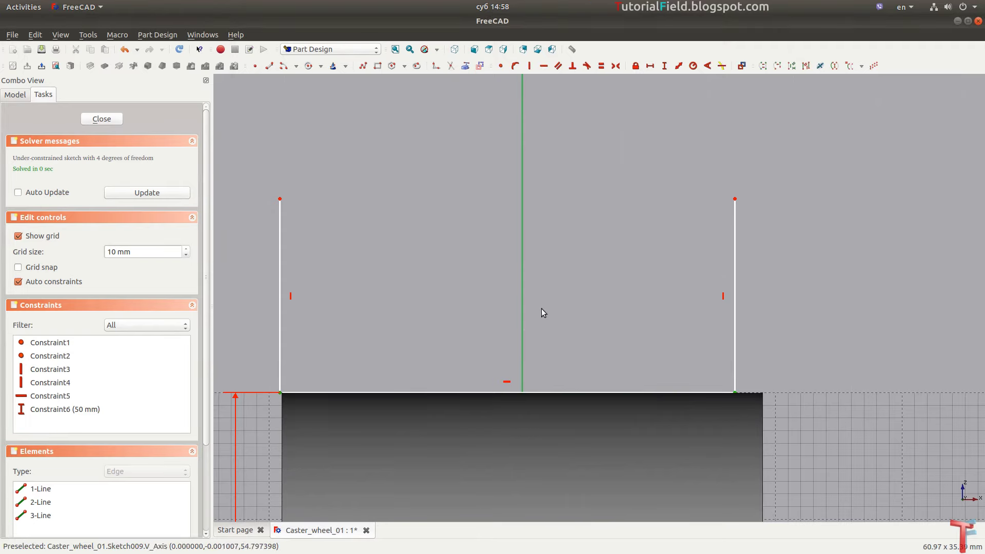
{"action": "key", "text": "s"}
{"action": "scroll", "coordinate": [617, 286], "scroll_direction": "down", "scroll_amount": 1}
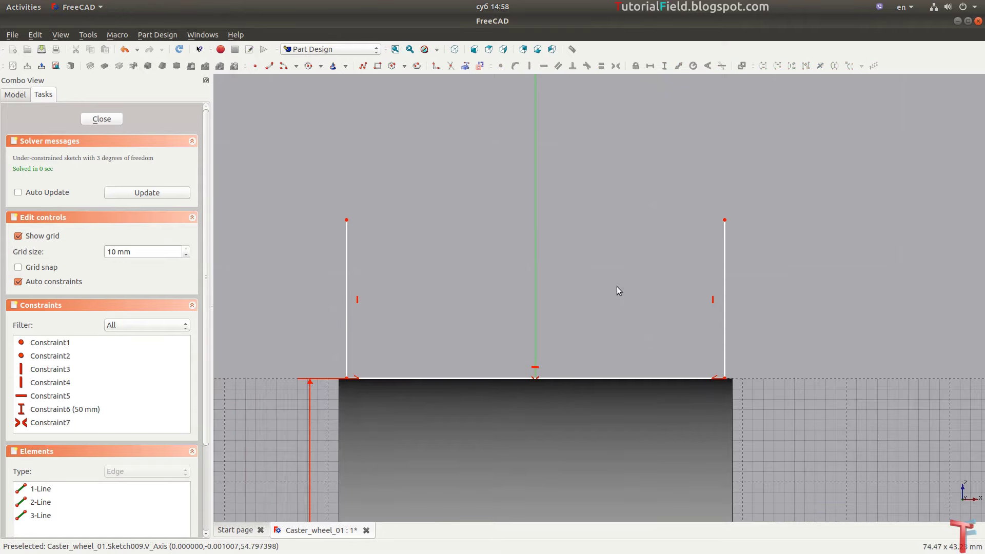
{"action": "left_click_drag", "start_coordinate": [724, 220], "coordinate": [727, 254]}
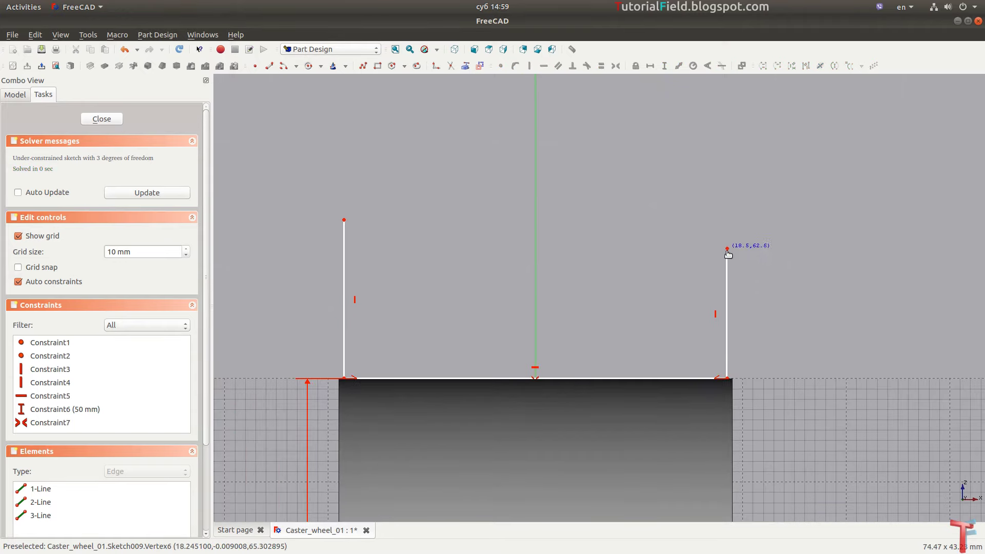
- Dimension the base line to 38 mm and move the dimension below it
{"action": "left_click", "coordinate": [623, 378]}
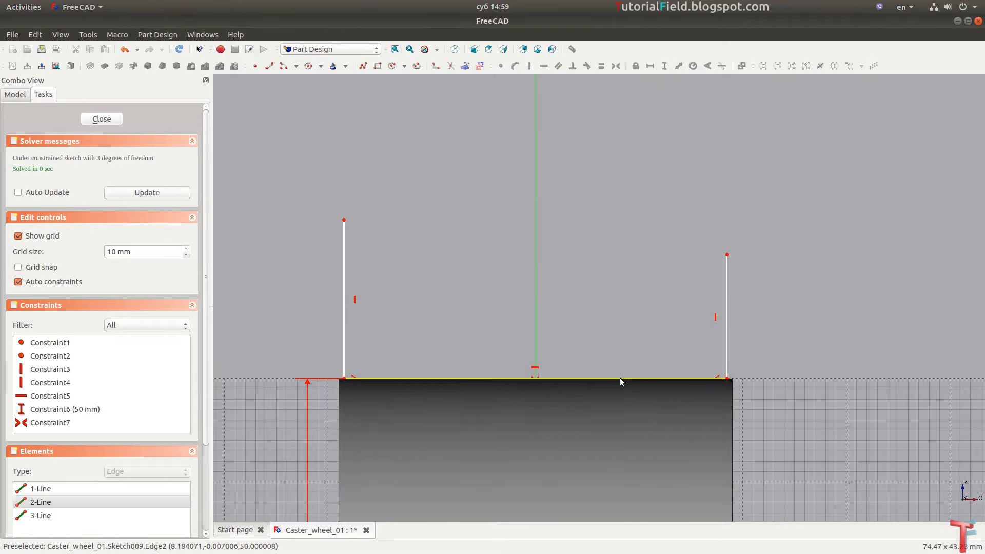
{"action": "key", "text": "l"}
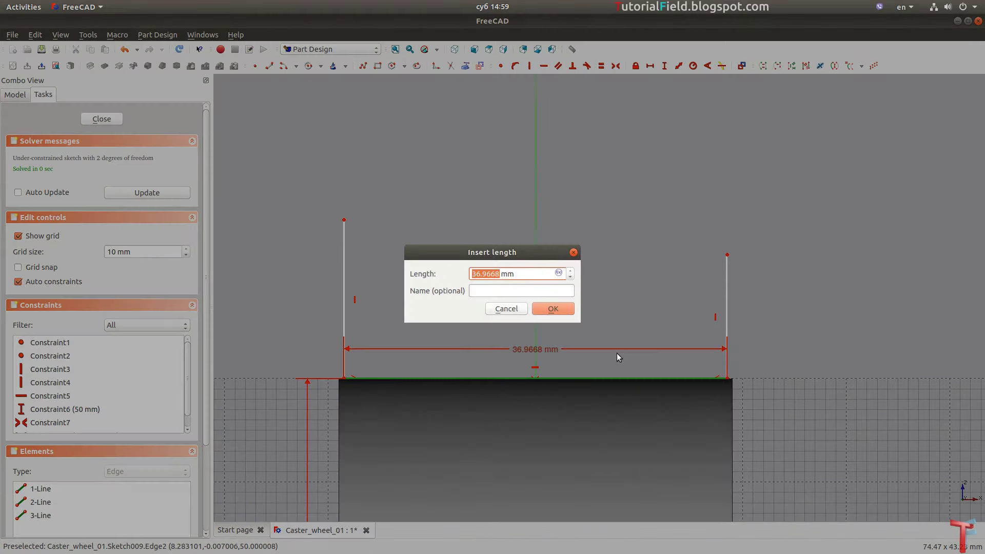
{"action": "type", "text": "38"}
{"action": "key", "text": "Return"}
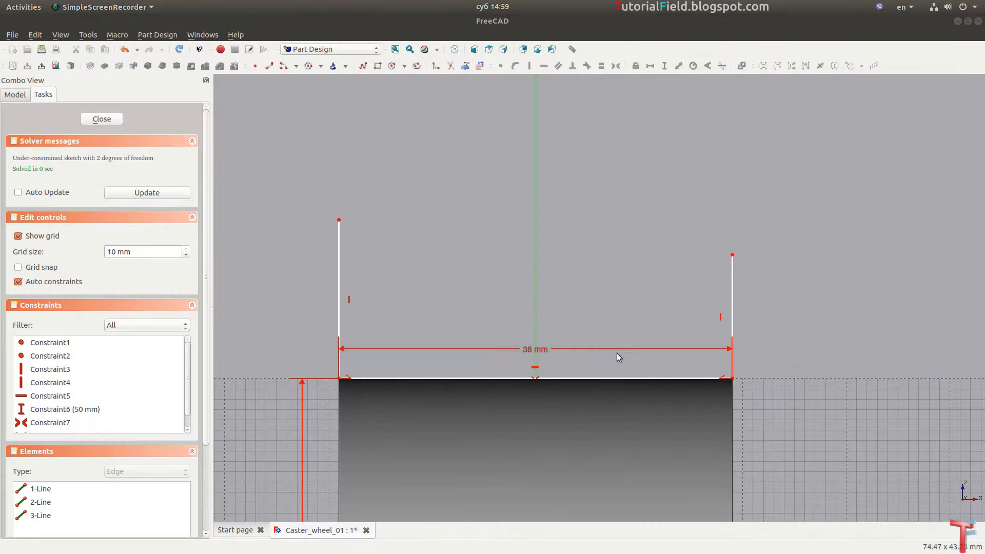
{"action": "left_click_drag", "start_coordinate": [534, 350], "coordinate": [532, 402]}
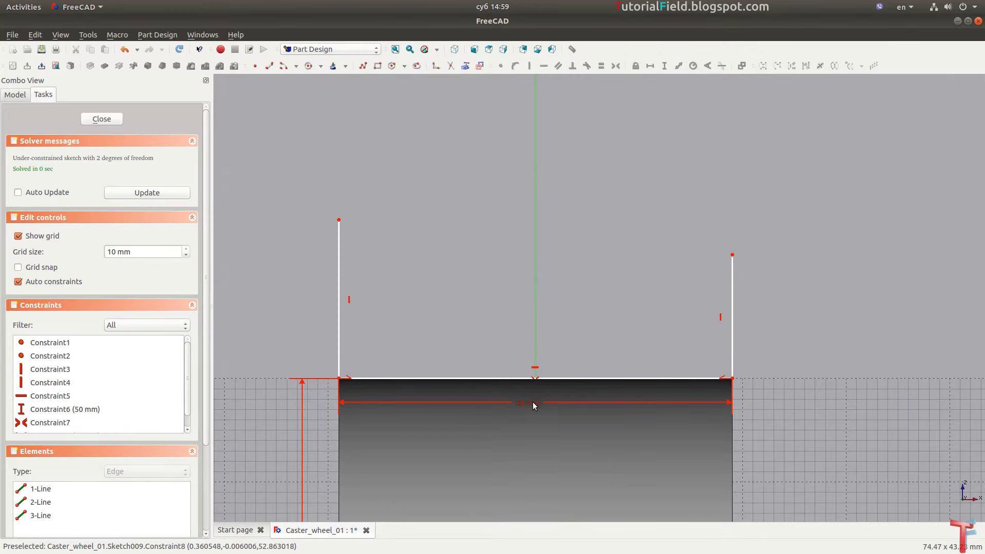
- Make both side lines equal and dimension them to 7 mm
{"action": "left_click", "coordinate": [731, 315]}
{"action": "left_click", "coordinate": [339, 314]}
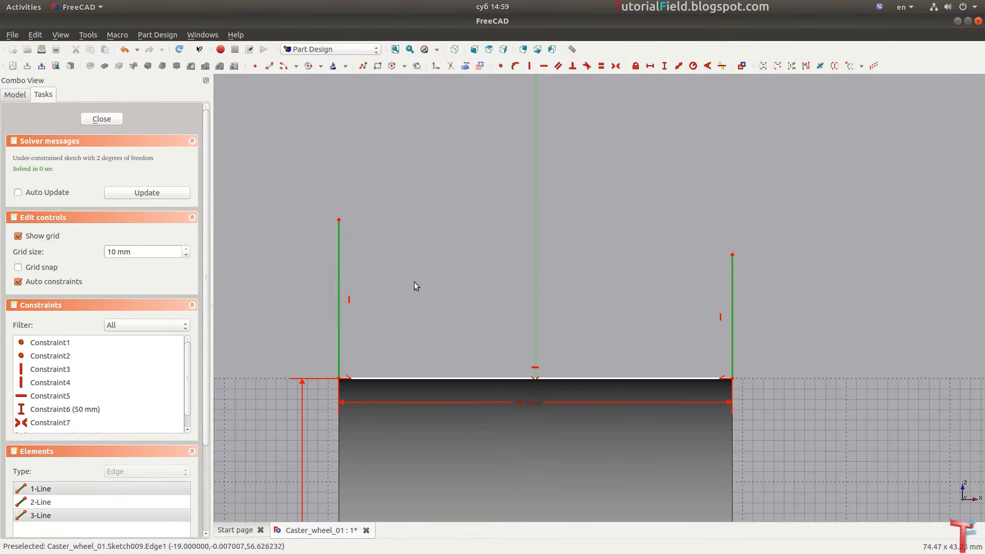
{"action": "key", "text": "e"}
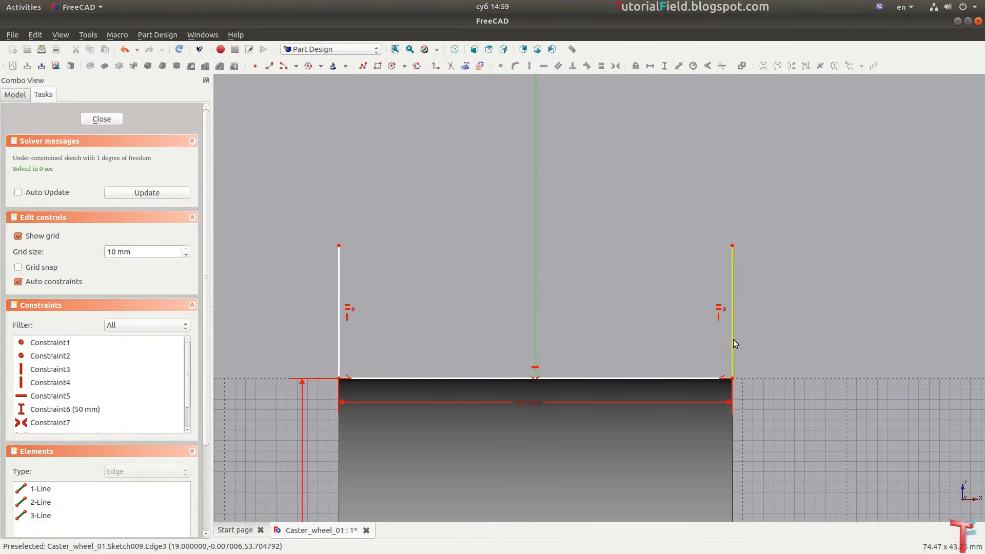
{"action": "left_click", "coordinate": [732, 339]}
{"action": "key", "text": "i"}
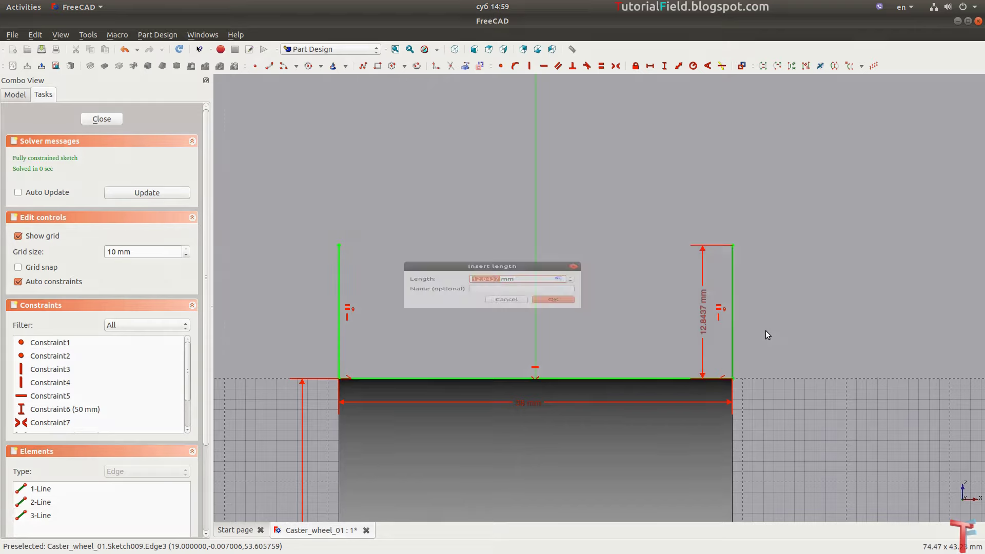
{"action": "type", "text": "7"}
{"action": "key", "text": "Return"}
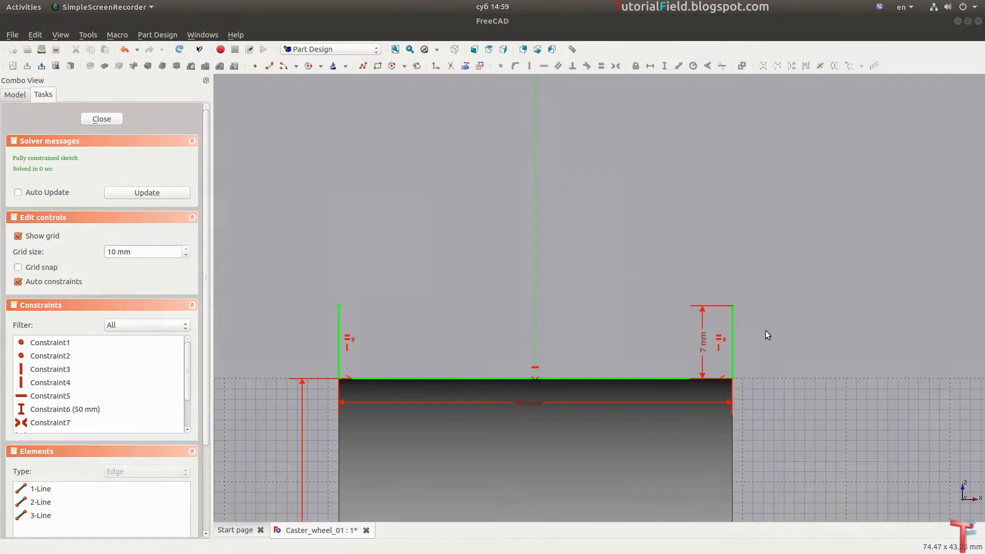
{"action": "scroll", "coordinate": [410, 308], "scroll_direction": "down", "scroll_amount": 2}
{"action": "scroll", "coordinate": [436, 226], "scroll_direction": "up", "scroll_amount": 1}
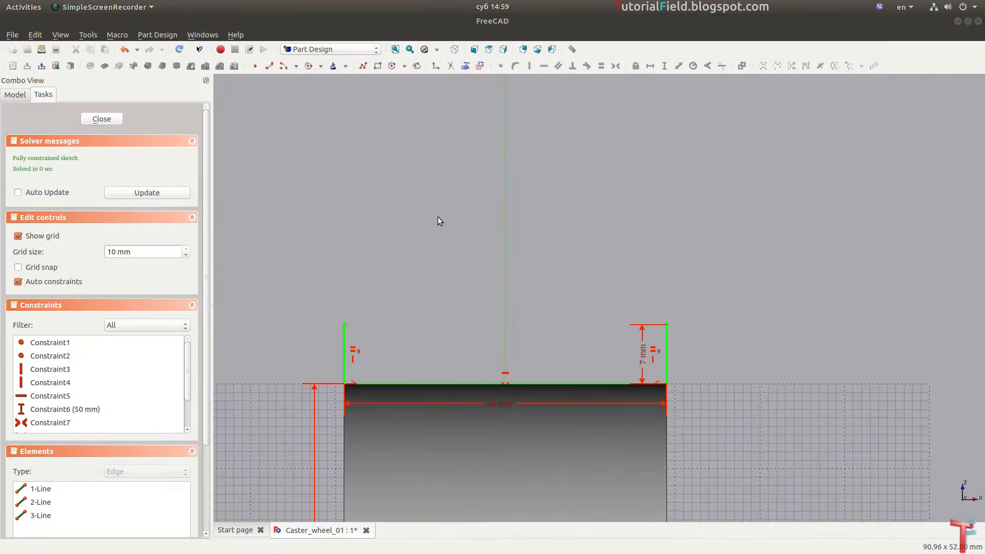
{"action": "left_click", "coordinate": [282, 65]}
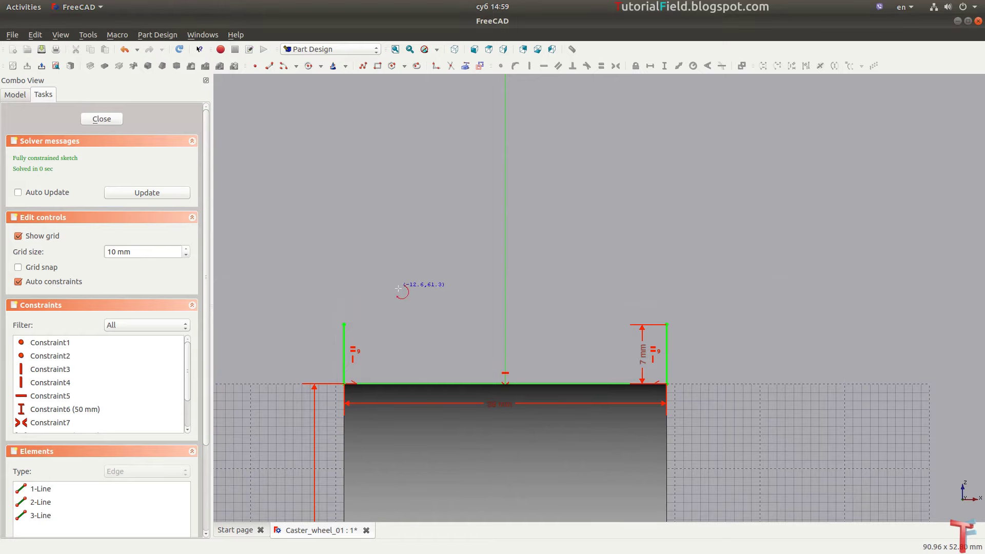
- Draw two centre arcs and join them to the tops of the side lines
{"action": "left_click", "coordinate": [452, 314]}
{"action": "left_click", "coordinate": [342, 306]}
{"action": "left_click", "coordinate": [437, 205]}
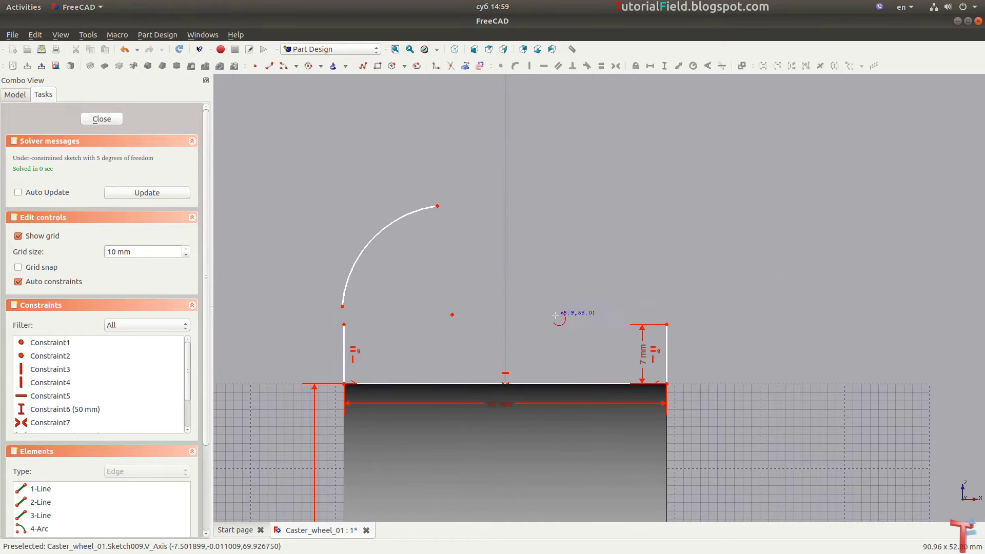
{"action": "left_click", "coordinate": [555, 315]}
{"action": "left_click", "coordinate": [675, 310]}
{"action": "left_click", "coordinate": [589, 201]}
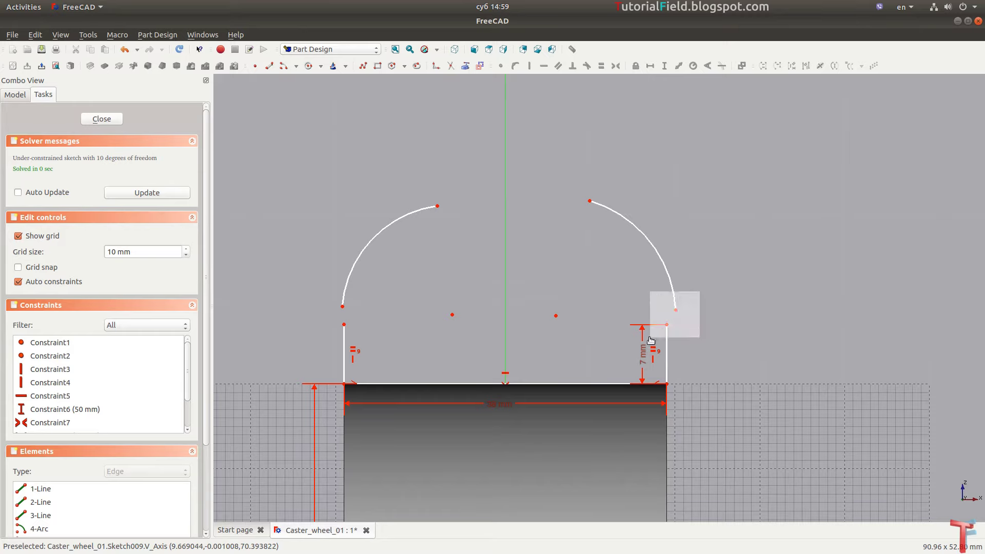
{"action": "key", "text": "c"}
{"action": "left_click_drag", "start_coordinate": [319, 302], "coordinate": [366, 338]}
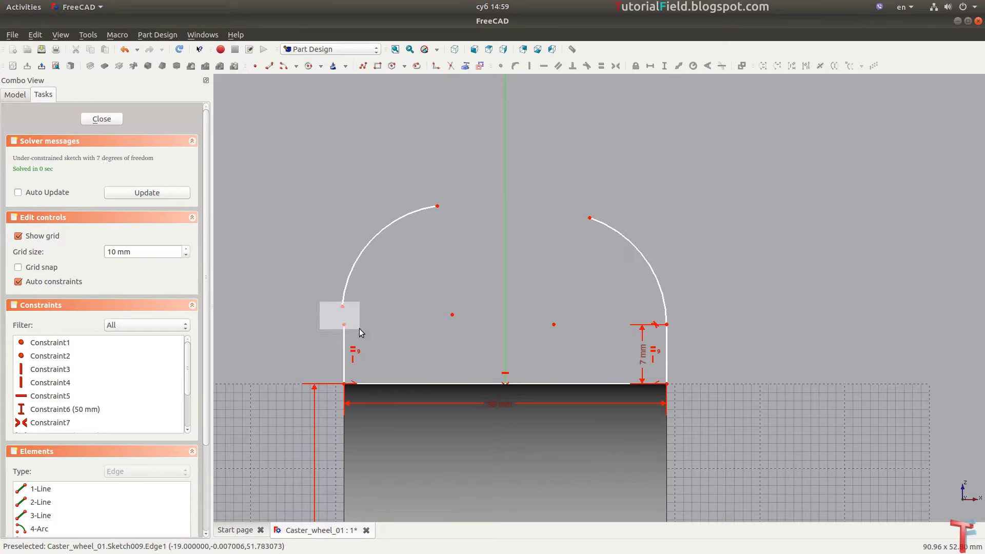
{"action": "key", "text": "t"}
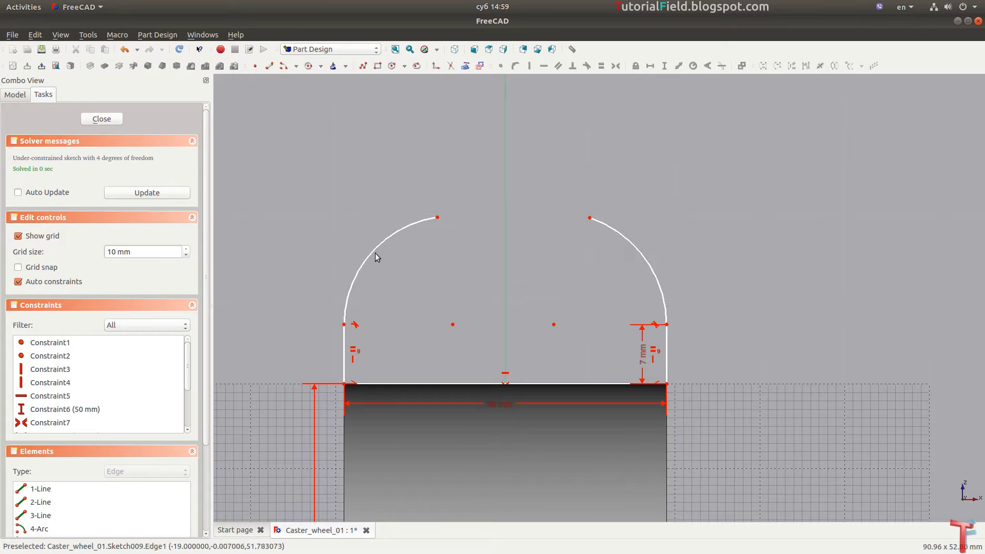
- Give the left arc a 13 mm radius and make both arcs equal
{"action": "left_click", "coordinate": [374, 248]}
{"action": "key", "text": "shift+r"}
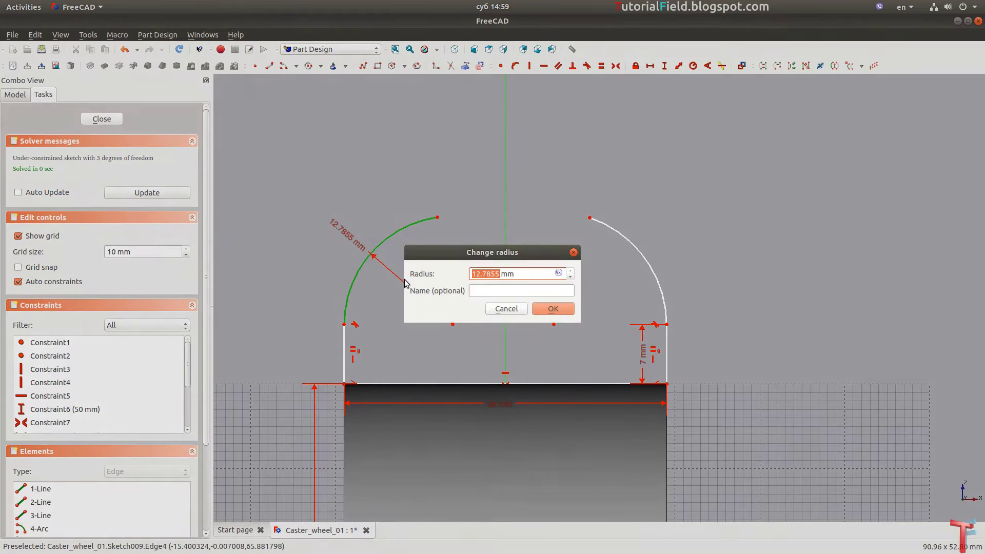
{"action": "type", "text": "13"}
{"action": "key", "text": "Return"}
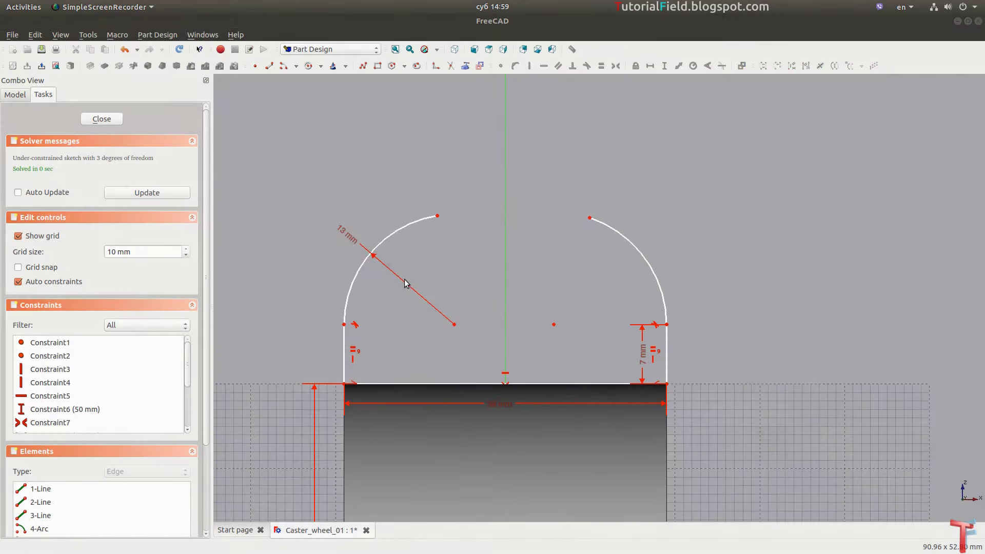
{"action": "left_click", "coordinate": [403, 226]}
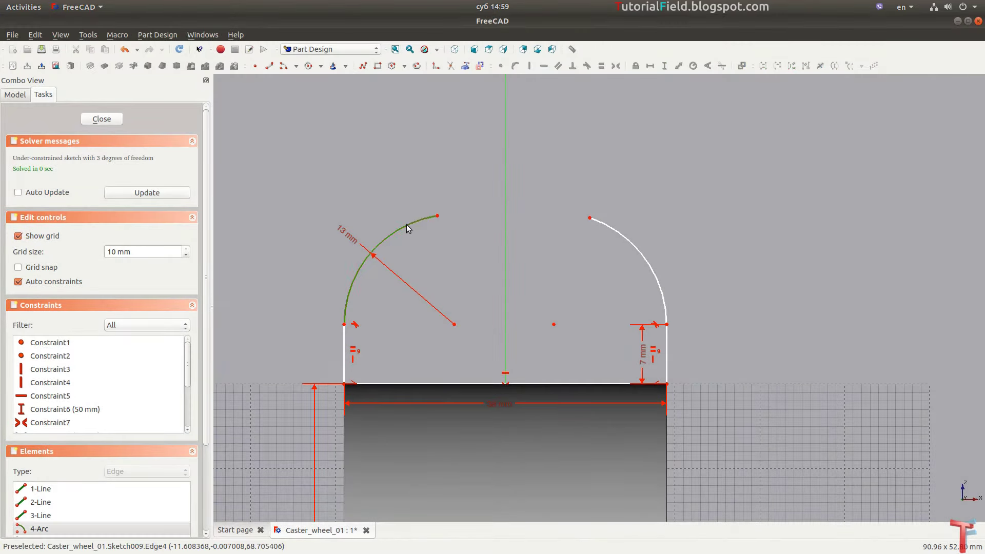
{"action": "left_click", "coordinate": [630, 245]}
{"action": "key", "text": "e"}
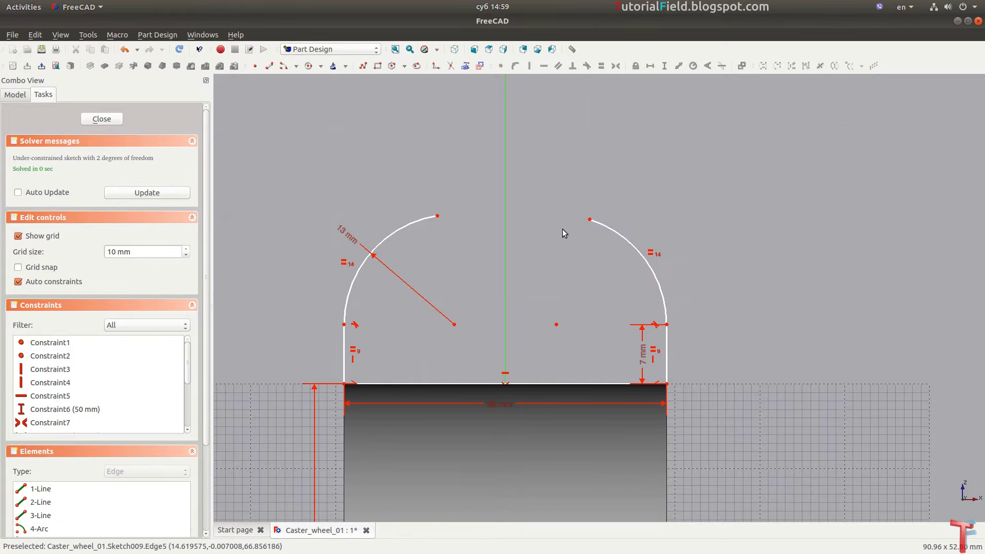
{"action": "scroll", "coordinate": [489, 176], "scroll_direction": "up", "scroll_amount": 2}
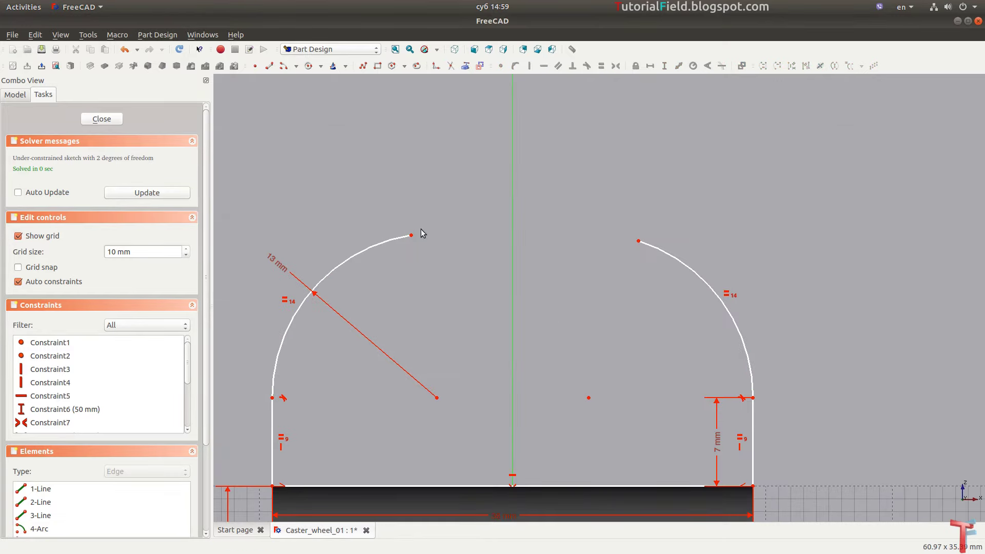
- Draw the top line between the arcs and make it tangent to both
{"action": "left_click", "coordinate": [268, 65]}
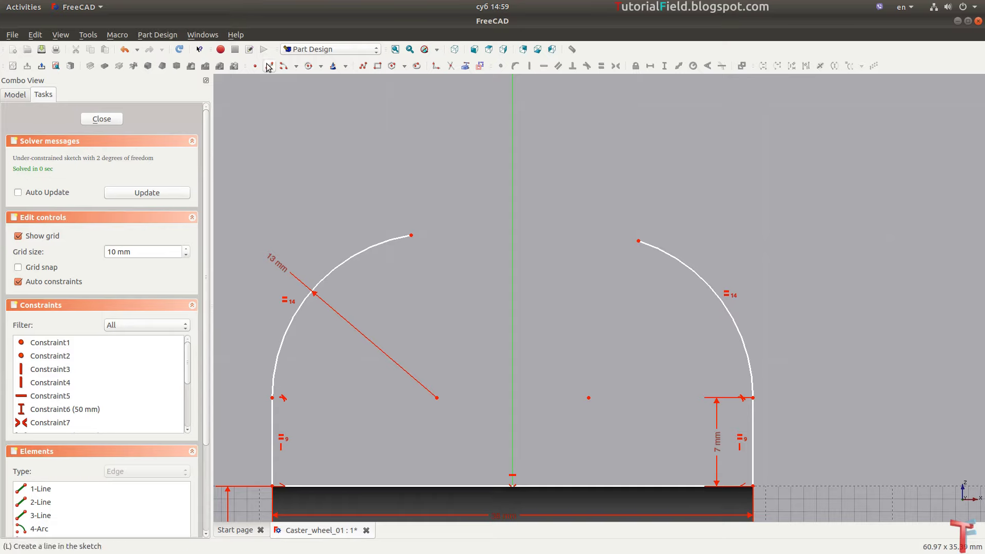
{"action": "left_click", "coordinate": [440, 232]}
{"action": "left_click", "coordinate": [597, 232]}
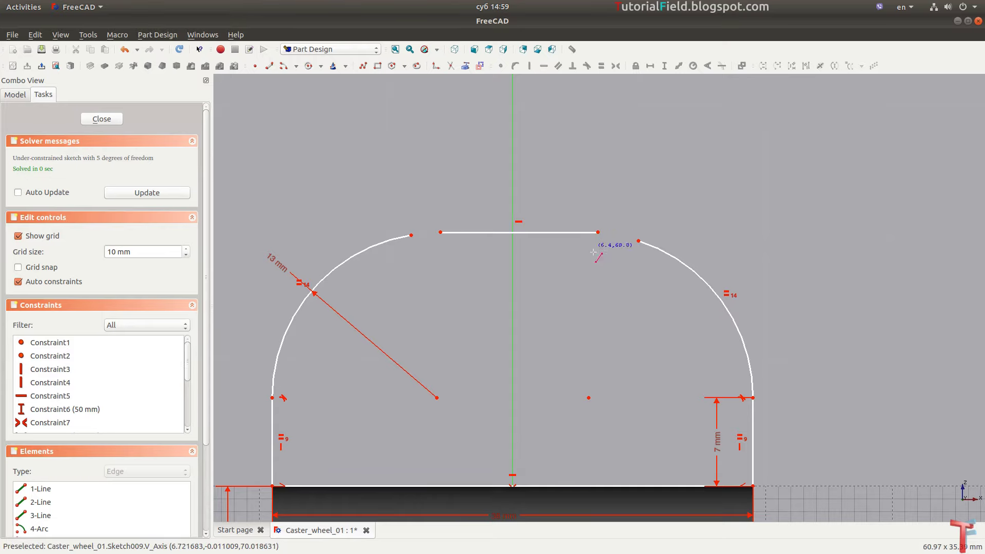
{"action": "key", "text": "t"}
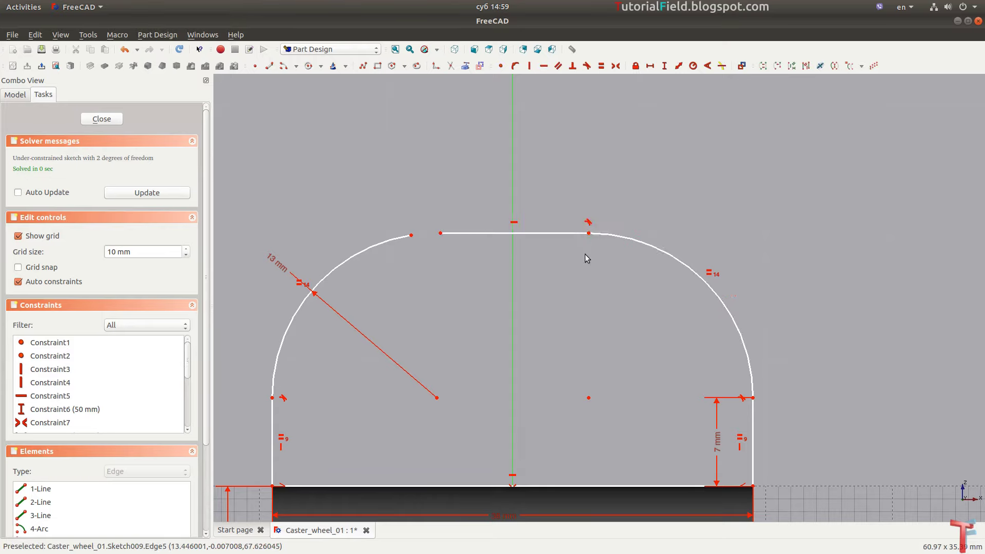
{"action": "left_click", "coordinate": [410, 235]}
{"action": "left_click", "coordinate": [440, 232]}
{"action": "key", "text": "t"}
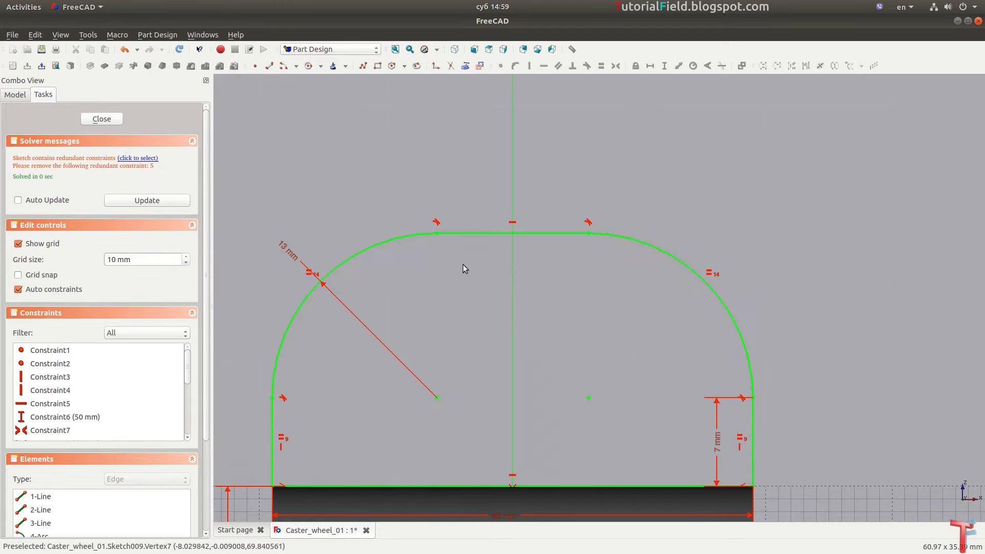
- Delete the redundant horizontal constraint on the top line, close the sketch, and orbit the view
{"action": "left_click", "coordinate": [512, 222]}
{"action": "left_click", "coordinate": [542, 207]}
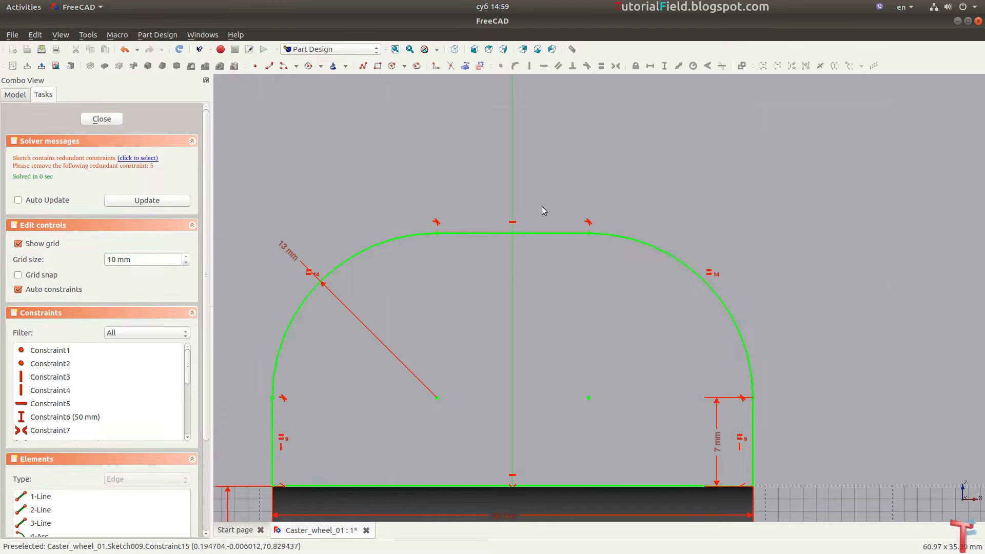
{"action": "key", "text": "Delete"}
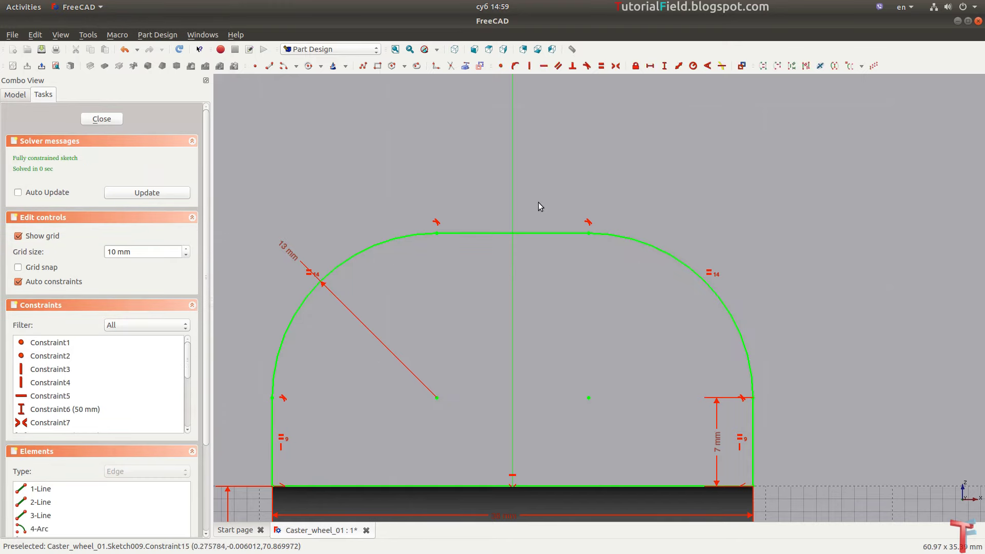
{"action": "scroll", "coordinate": [531, 300], "scroll_direction": "down", "scroll_amount": 2}
{"action": "scroll", "coordinate": [515, 328], "scroll_direction": "up", "scroll_amount": 2}
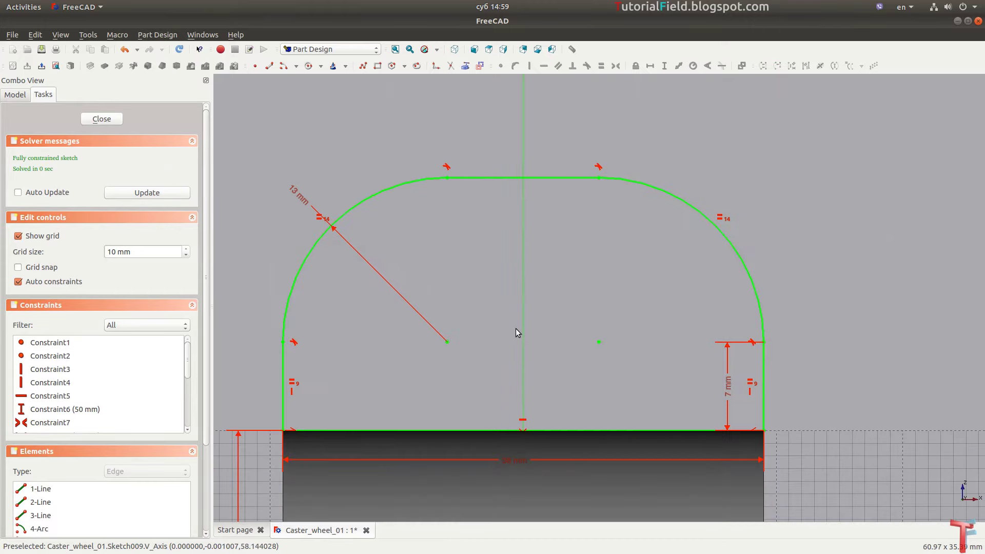
{"action": "left_click", "coordinate": [107, 119]}
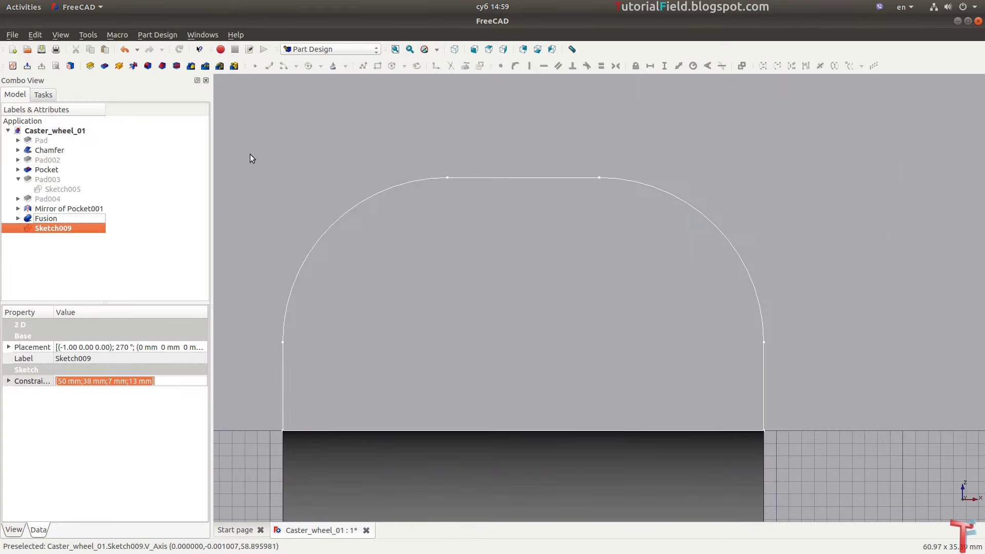
{"action": "scroll", "coordinate": [552, 192], "scroll_direction": "down", "scroll_amount": 3}
{"action": "mouse_move", "coordinate": [551, 192]}
{"action": "middle_mouse_down"}
{"action": "mouse_move", "coordinate": [418, 341]}
{"action": "mouse_move", "coordinate": [506, 355]}
{"action": "mouse_move", "coordinate": [747, 238]}
{"action": "mouse_move", "coordinate": [763, 272]}
{"action": "mouse_move", "coordinate": [780, 255]}
{"action": "middle_mouse_up"}
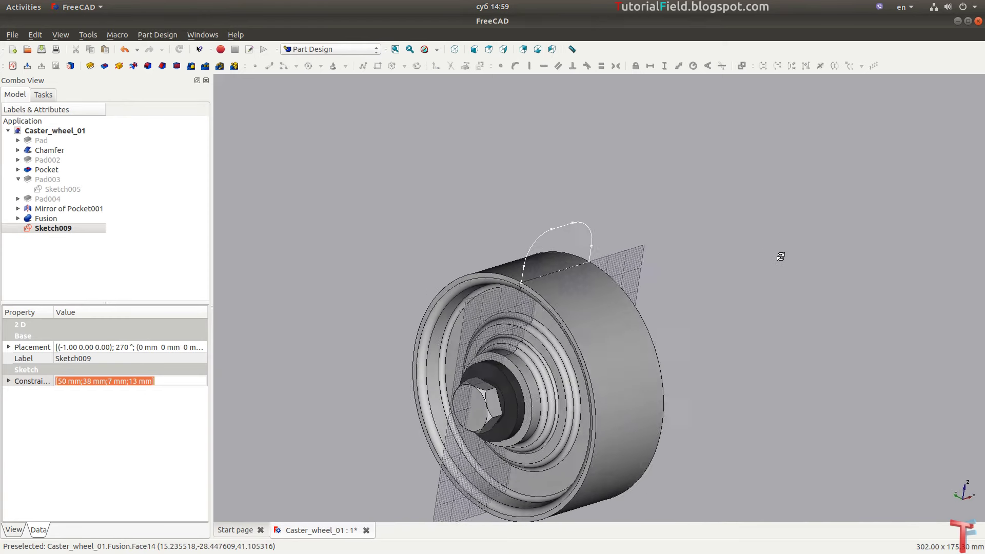
- Revolve Sketch009 a full 360° about the horizontal sketch axis
{"action": "left_click", "coordinate": [37, 229]}
{"action": "left_click", "coordinate": [118, 66]}
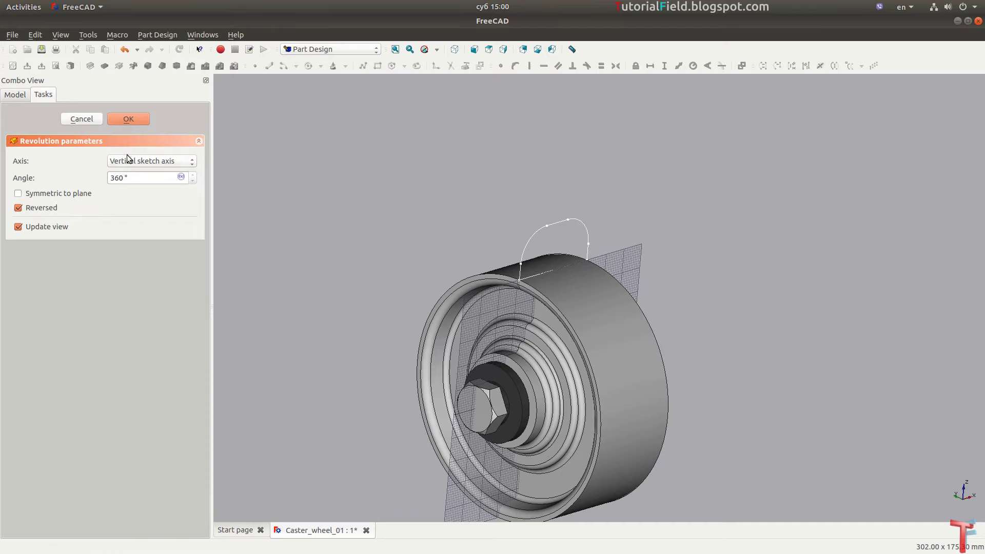
{"action": "left_click", "coordinate": [135, 161]}
{"action": "left_click", "coordinate": [142, 174]}
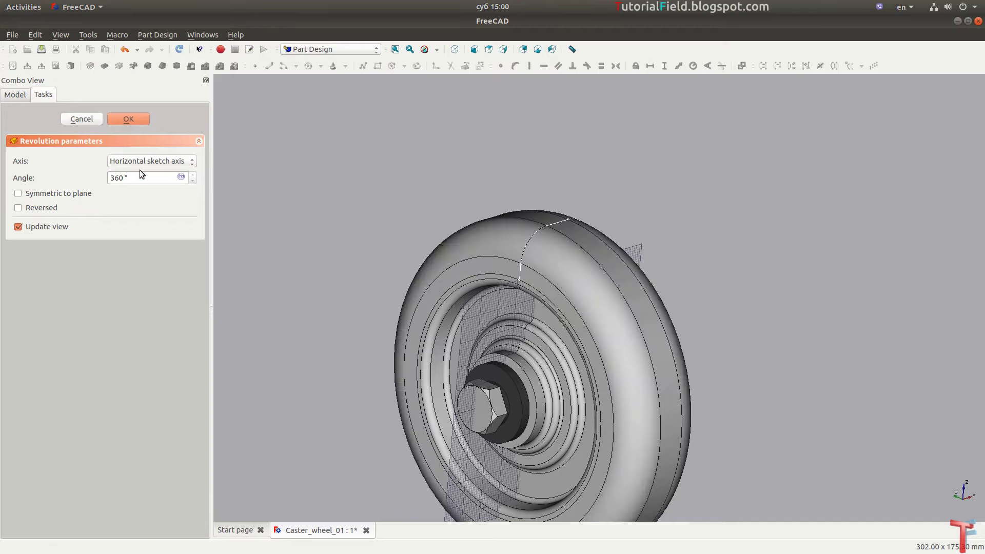
- Accept the revolution and colour Revolution002 dark grey (34,34,34)
{"action": "left_click", "coordinate": [133, 119]}
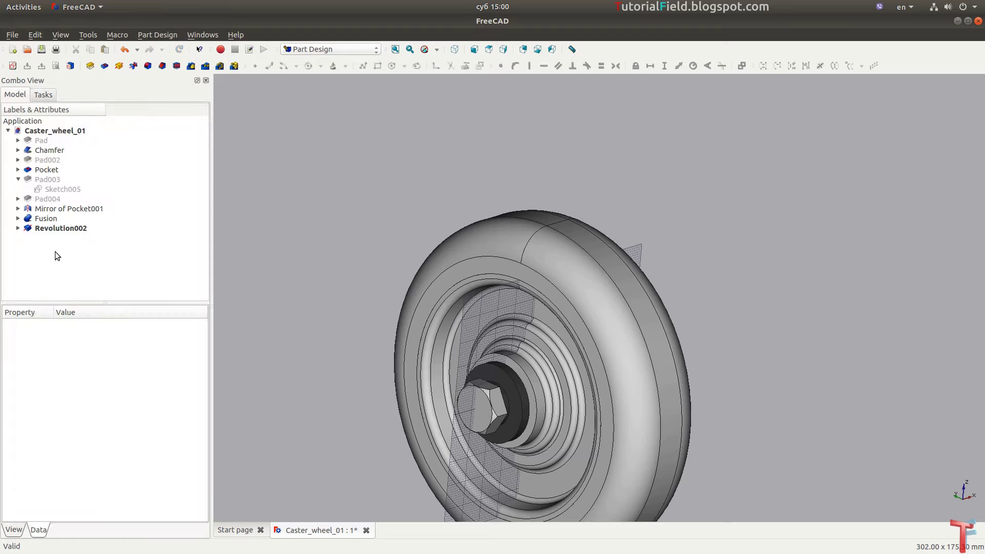
{"action": "left_click", "coordinate": [54, 229]}
{"action": "right_click", "coordinate": [55, 230]}
{"action": "left_click", "coordinate": [85, 325]}
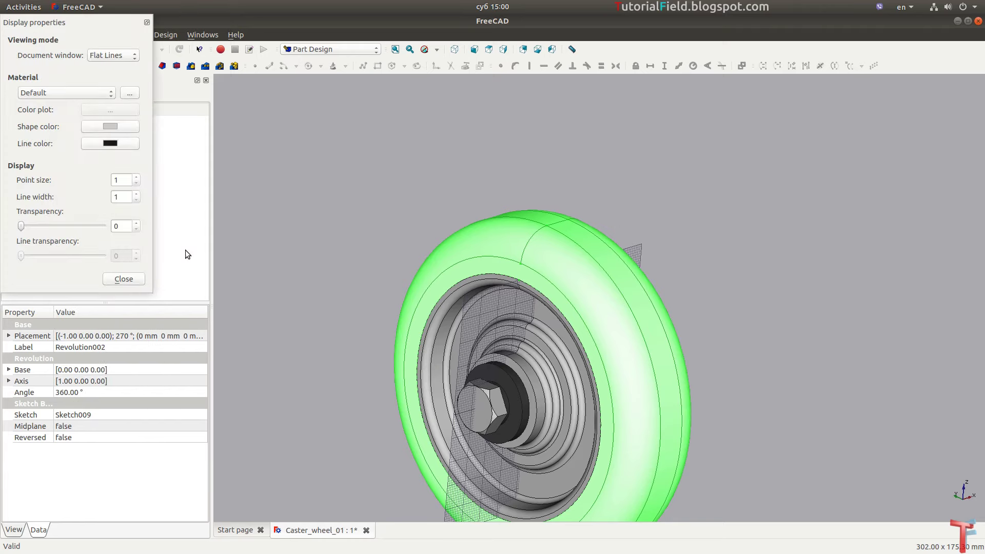
{"action": "left_click", "coordinate": [106, 129]}
{"action": "left_click_drag", "start_coordinate": [260, 130], "coordinate": [262, 151]}
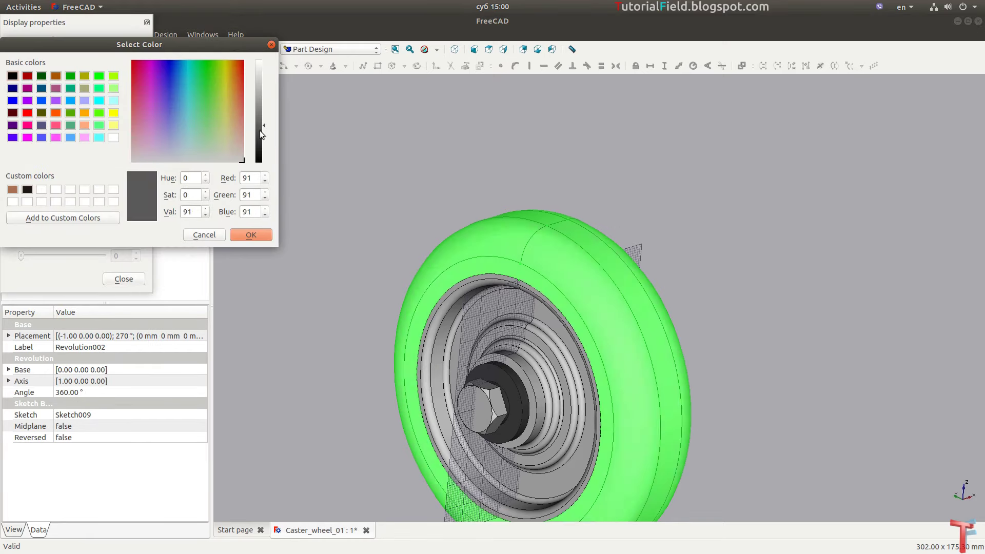
{"action": "left_click", "coordinate": [250, 235]}
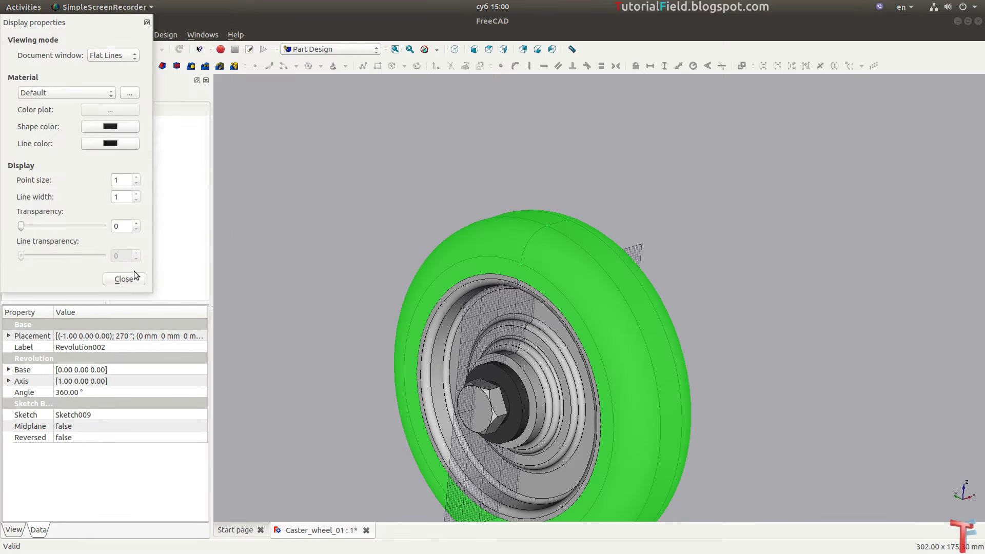
{"action": "left_click", "coordinate": [124, 279]}
- Orbit to inspect the wheel, then fit all in an isometric view
{"action": "left_click", "coordinate": [359, 241]}
{"action": "scroll", "coordinate": [533, 283], "scroll_direction": "down", "scroll_amount": 5}
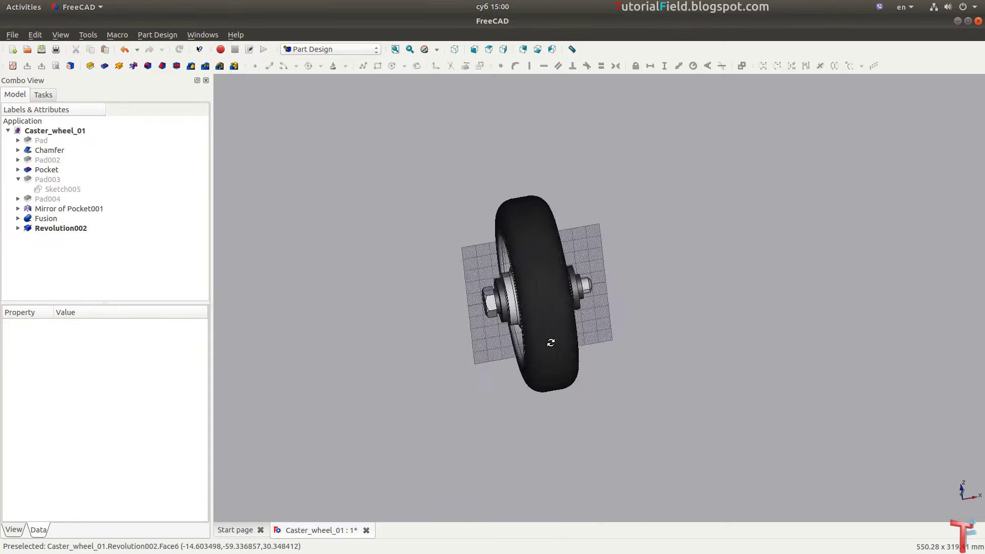
{"action": "mouse_move", "coordinate": [548, 345]}
{"action": "middle_mouse_down"}
{"action": "mouse_move", "coordinate": [787, 323]}
{"action": "mouse_move", "coordinate": [642, 233]}
{"action": "middle_mouse_up"}
{"action": "scroll", "coordinate": [660, 366], "scroll_direction": "up", "scroll_amount": 5}
{"action": "middle_click_drag", "start_coordinate": [661, 365], "coordinate": [612, 370]}
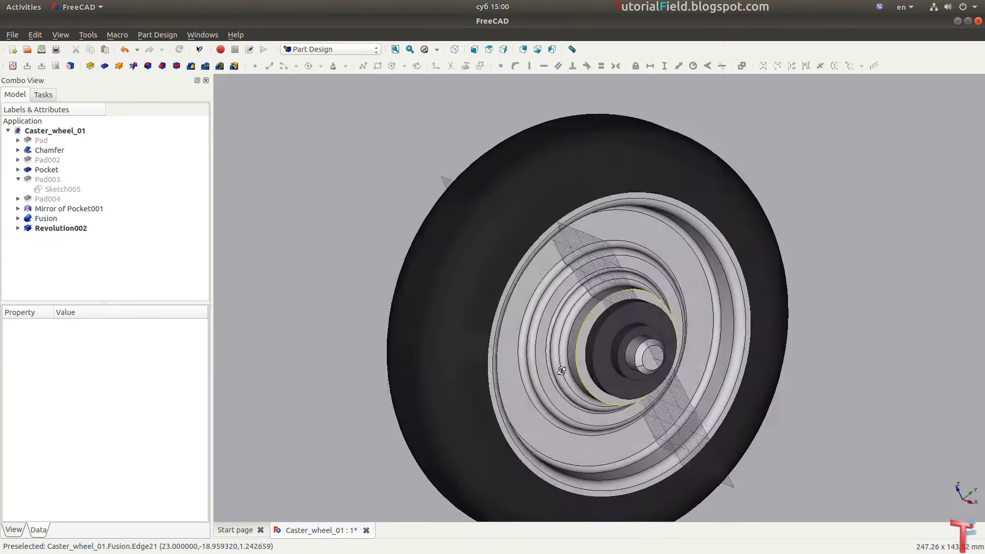
{"action": "middle_click_drag", "start_coordinate": [612, 370], "coordinate": [593, 387]}
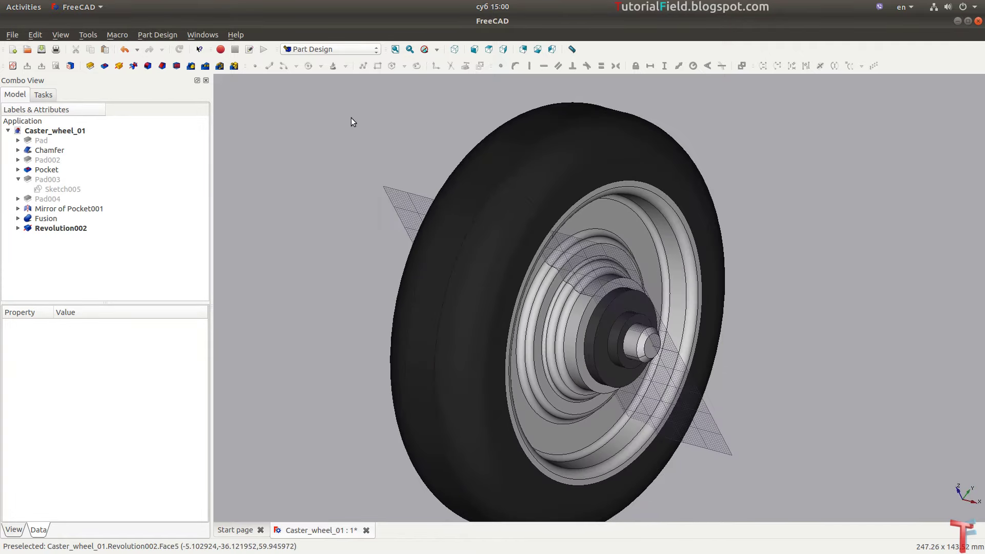
{"action": "left_click", "coordinate": [394, 49]}
{"action": "key", "text": "0"}
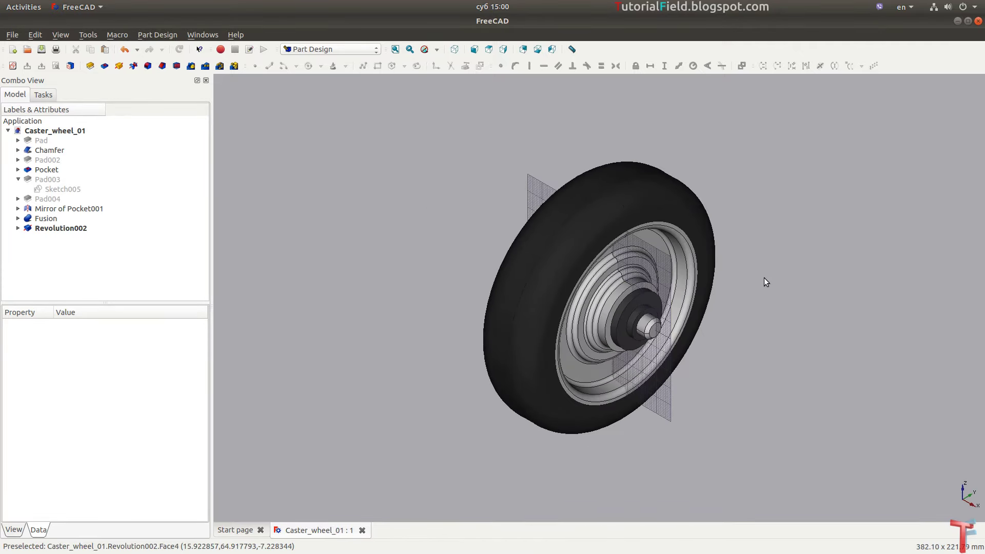
{"action": "key", "text": "alt+Tab"}
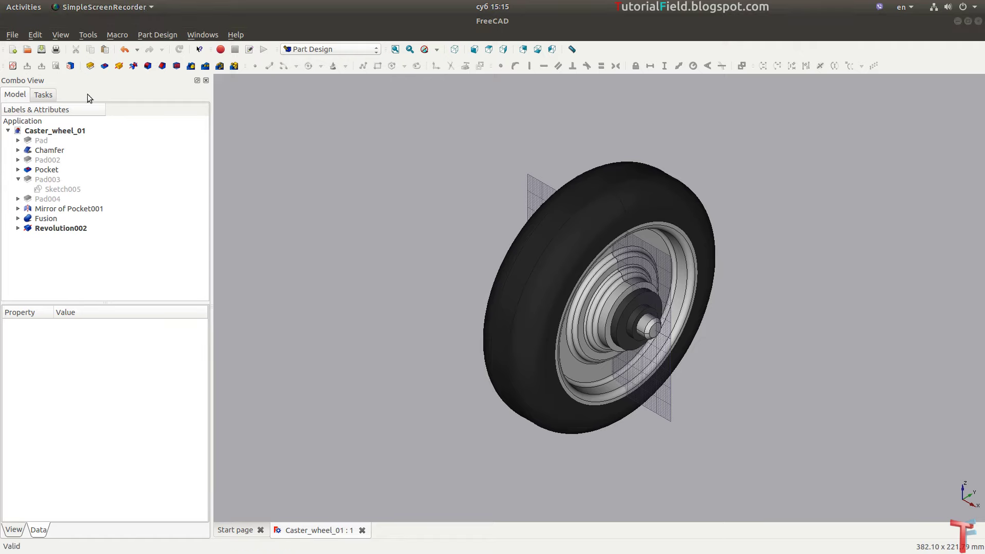
- Start a new sketch on the XZ plane and show the model as wireframe
{"action": "left_click", "coordinate": [12, 66]}
{"action": "left_click", "coordinate": [485, 271]}
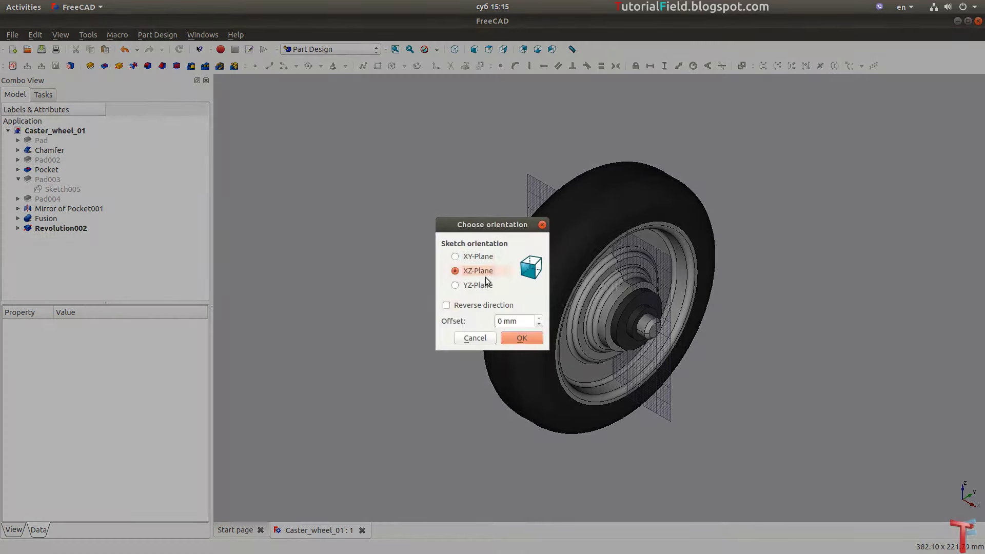
{"action": "left_click", "coordinate": [528, 336]}
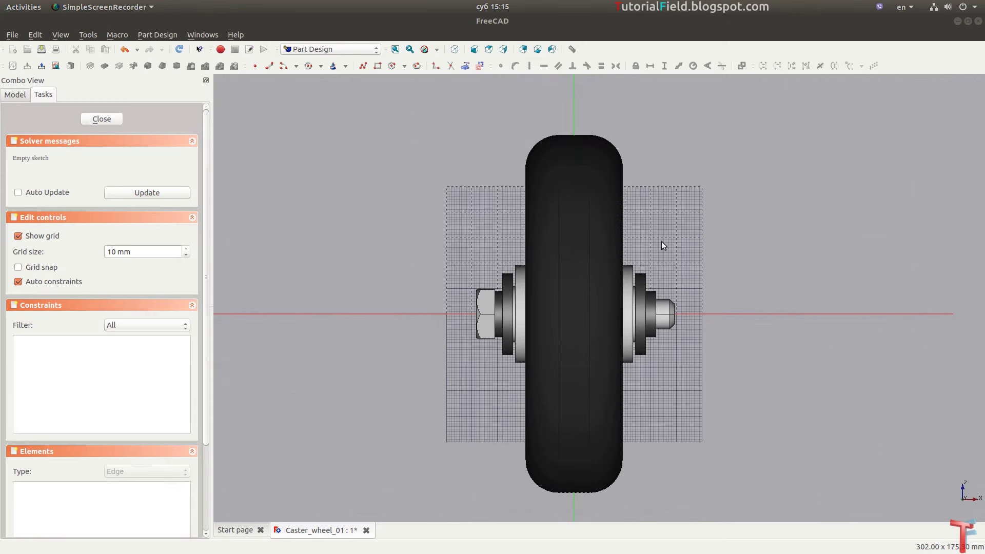
{"action": "scroll", "coordinate": [662, 246], "scroll_direction": "up", "scroll_amount": 1}
{"action": "left_click", "coordinate": [436, 50]}
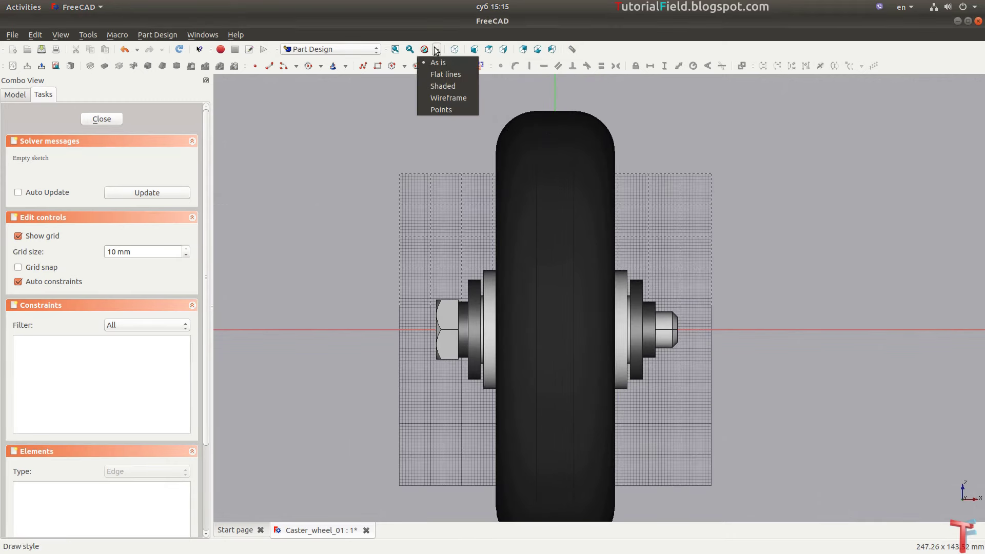
{"action": "left_click", "coordinate": [443, 97]}
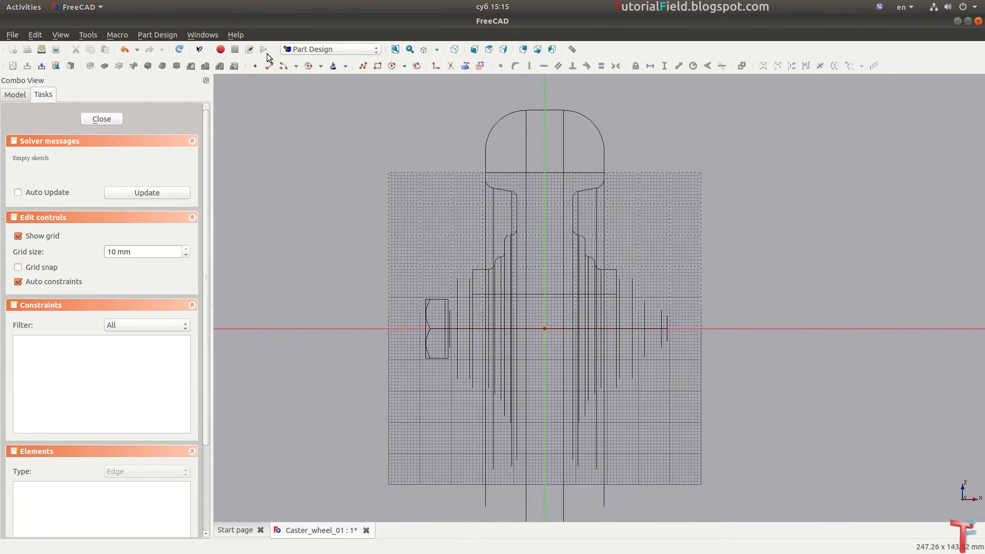
- Draw a vertical line right of the wheel with a 100 mm length dimension
{"action": "left_click", "coordinate": [269, 65]}
{"action": "left_click", "coordinate": [623, 172]}
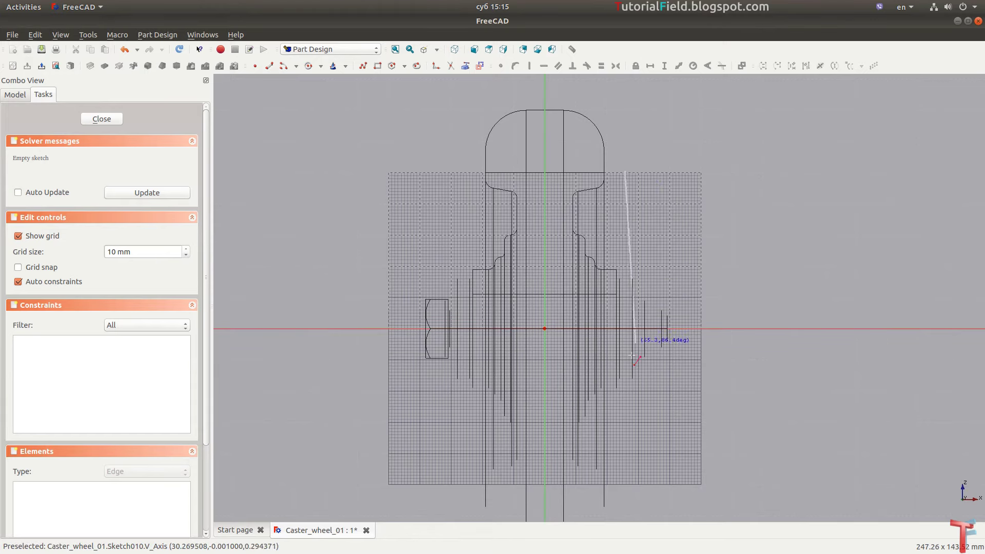
{"action": "left_click", "coordinate": [623, 399]}
{"action": "left_click", "coordinate": [629, 265]}
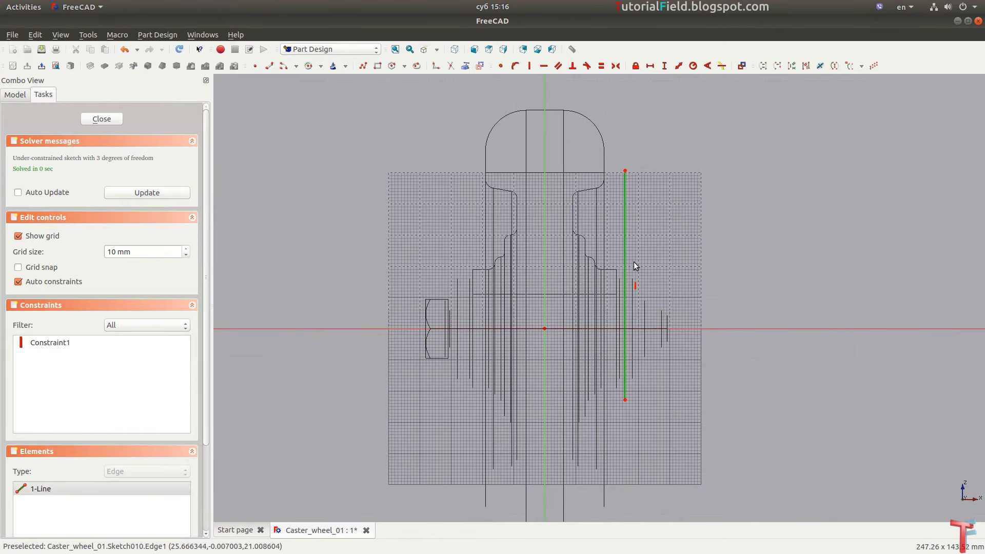
{"action": "type", "text": "i100"}
{"action": "key", "text": "Return"}
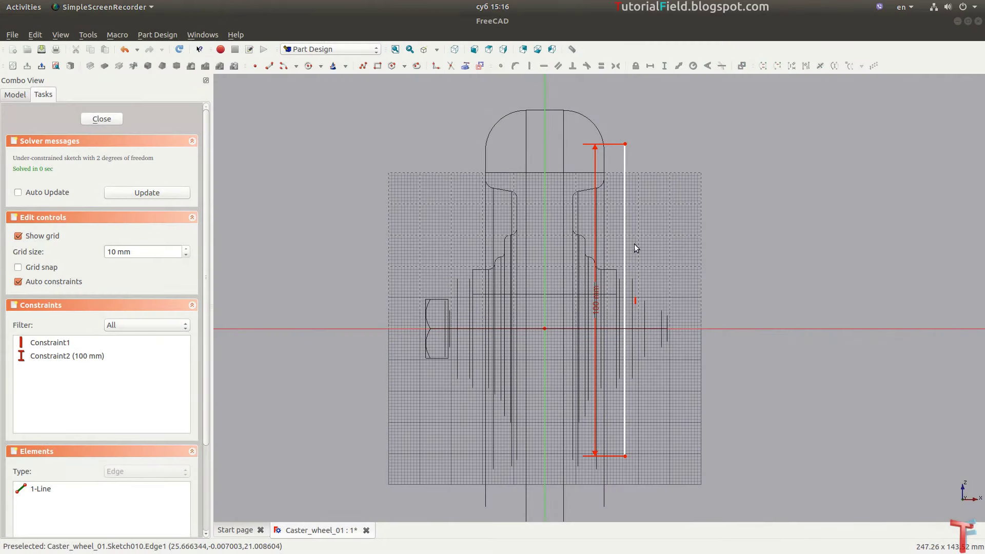
{"action": "left_click_drag", "start_coordinate": [596, 297], "coordinate": [658, 307]}
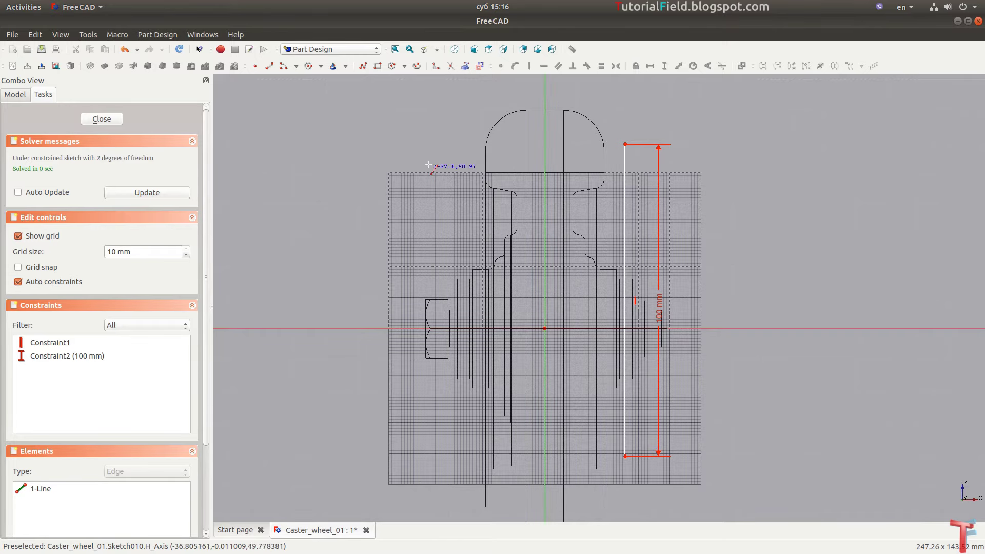
- Draw a second vertical line left of the wheel, equal and symmetric to the first
{"action": "left_click", "coordinate": [450, 145]}
{"action": "left_click", "coordinate": [450, 482]}
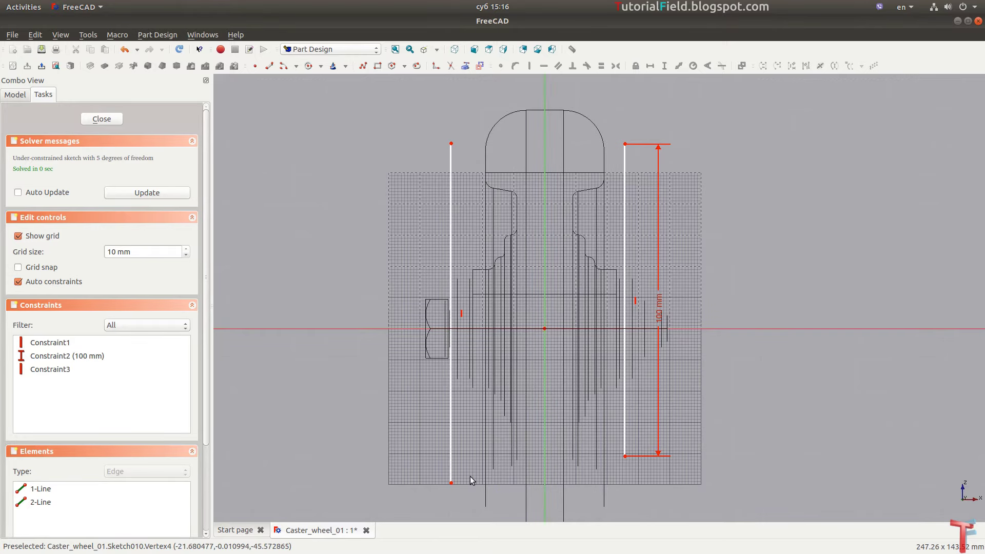
{"action": "left_click", "coordinate": [452, 454]}
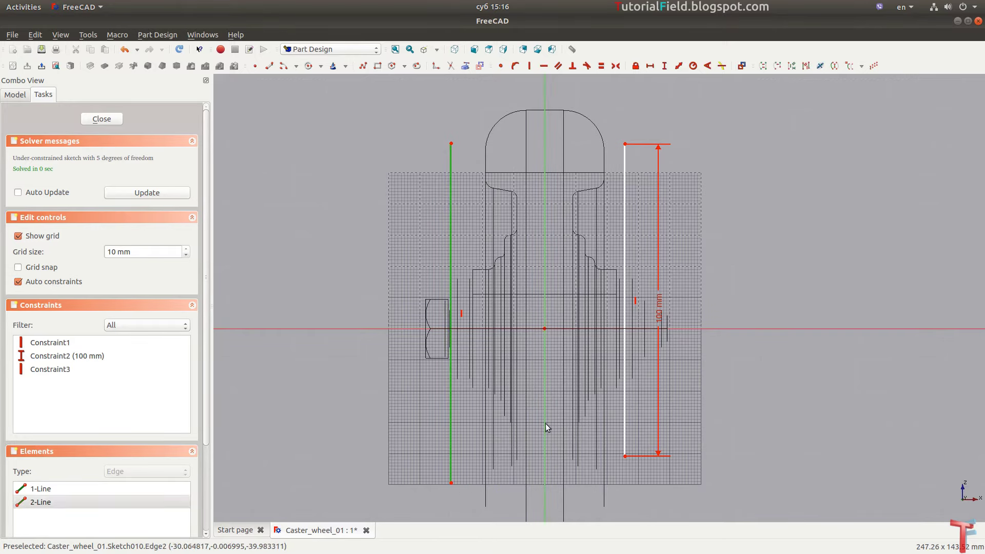
{"action": "left_click_drag", "start_coordinate": [624, 435], "coordinate": [621, 435]}
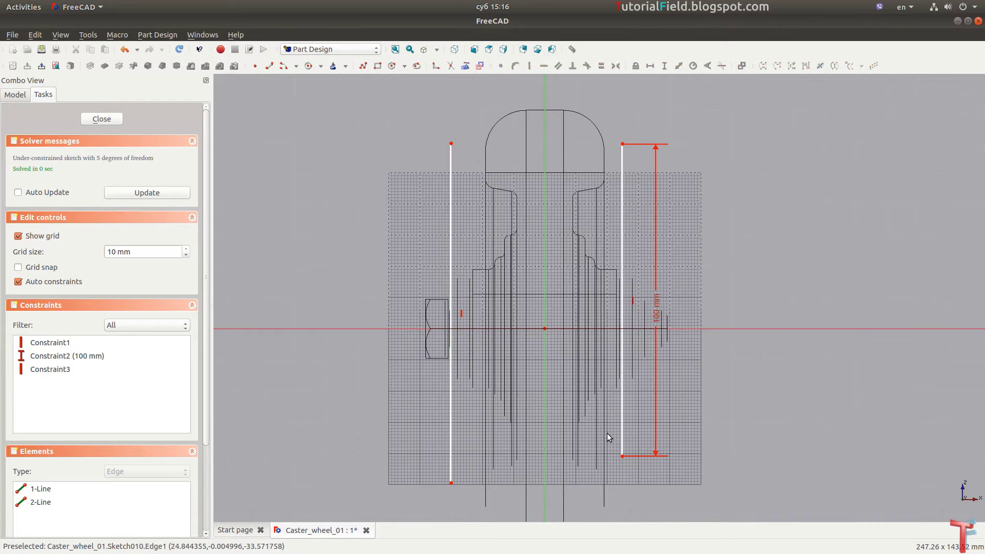
{"action": "left_click", "coordinate": [451, 427]}
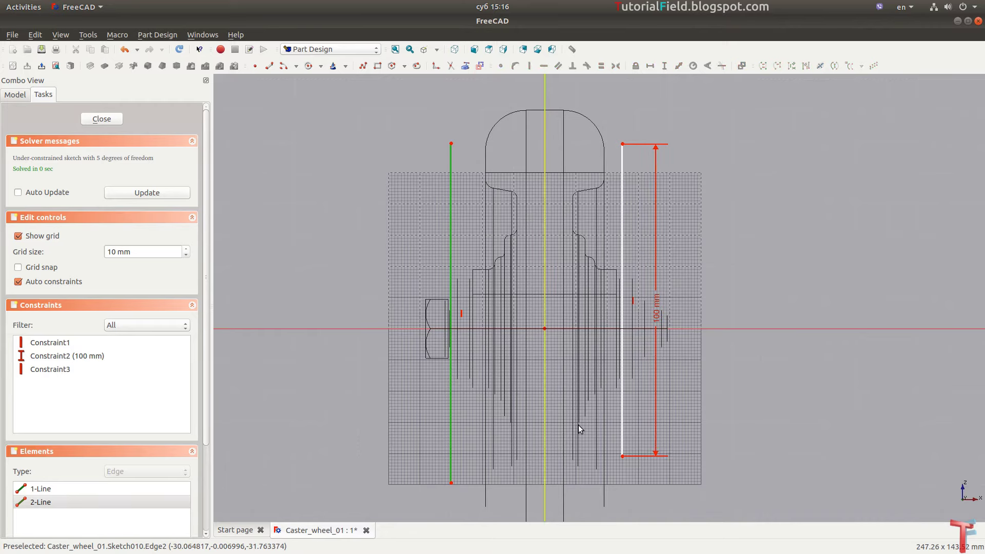
{"action": "left_click", "coordinate": [622, 428]}
{"action": "key", "text": "e"}
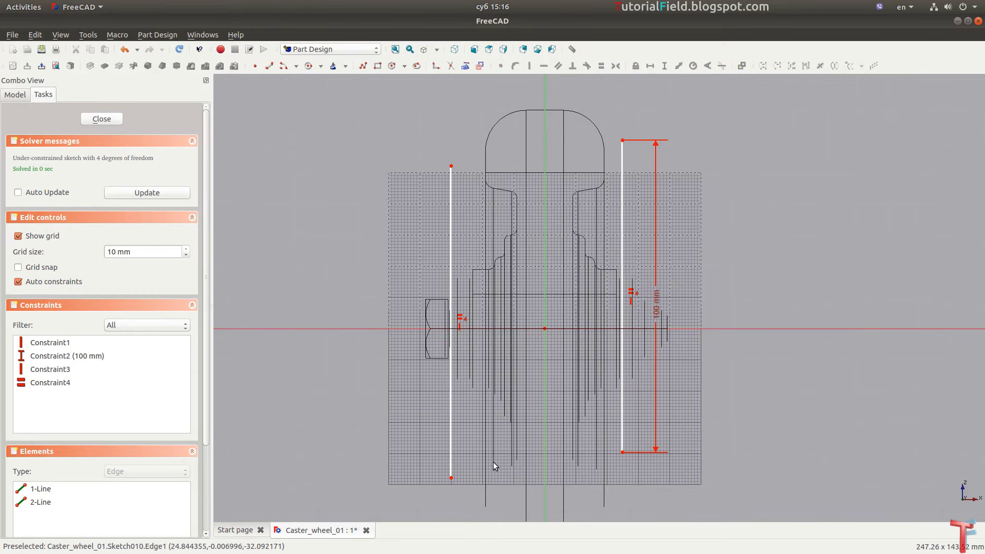
{"action": "scroll", "coordinate": [494, 462], "scroll_direction": "up", "scroll_amount": 1}
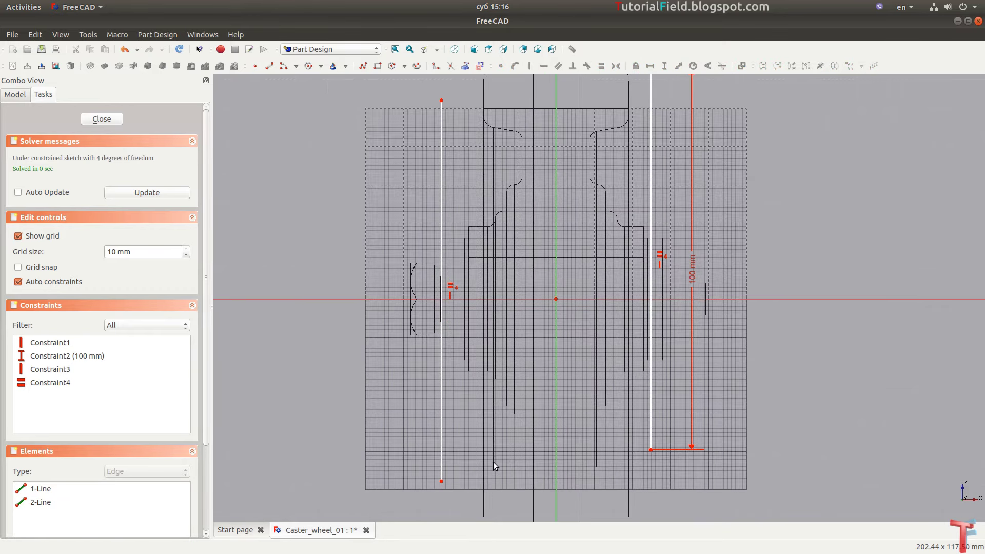
{"action": "left_click", "coordinate": [441, 481]}
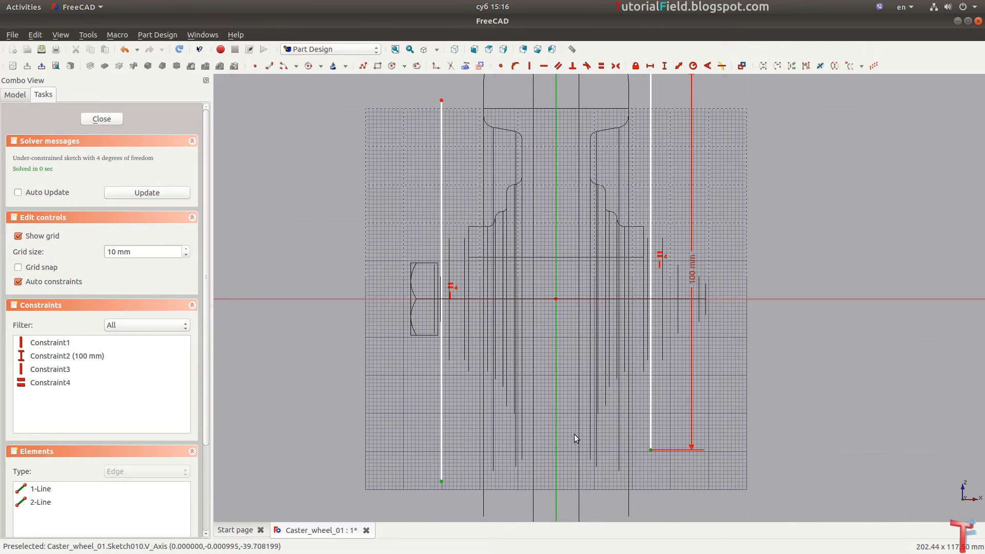
{"action": "key", "text": "s"}
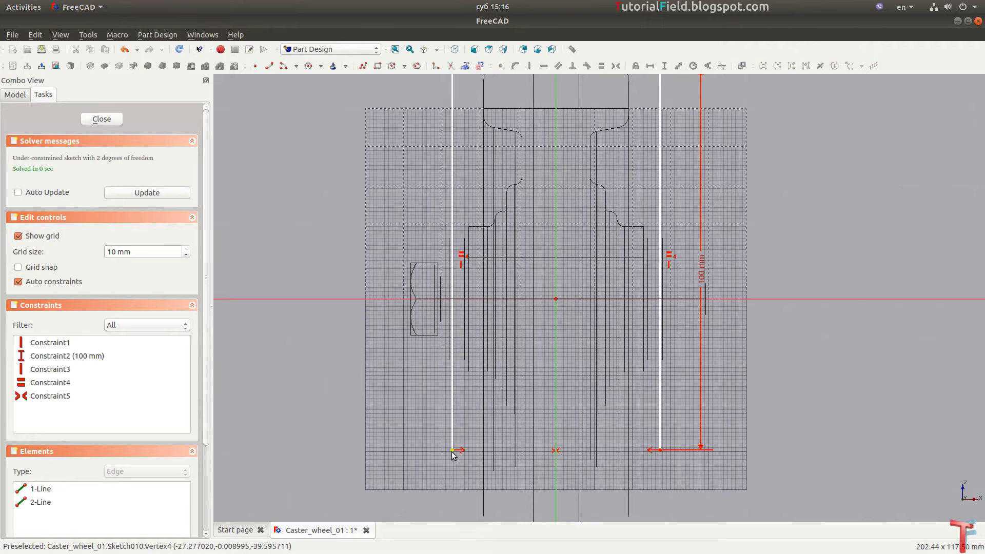
- Dimension the line bottoms 58 mm apart, then correct the spacing to 56 mm
{"action": "left_click", "coordinate": [452, 451]}
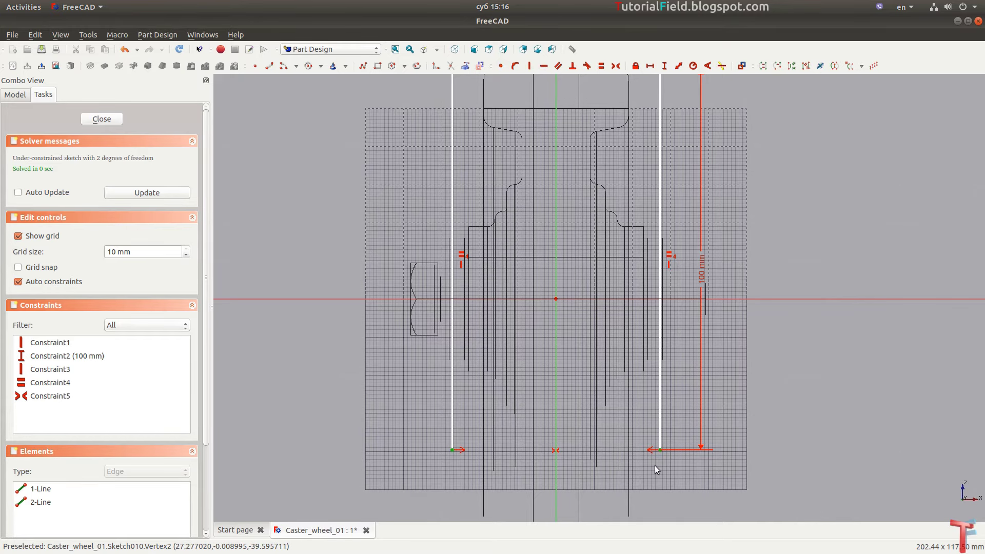
{"action": "key", "text": "shift+h"}
{"action": "type", "text": "58"}
{"action": "key", "text": "Return"}
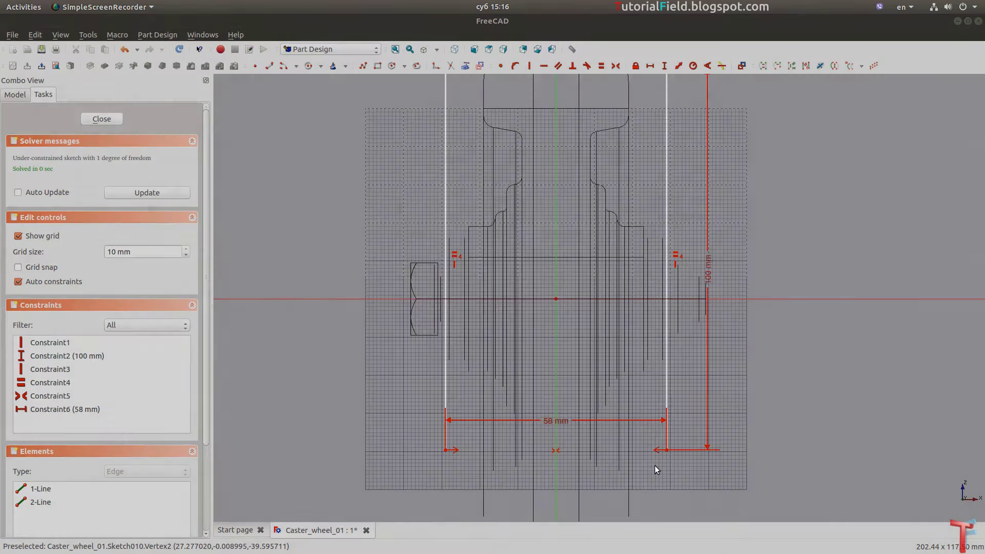
{"action": "mouse_move", "coordinate": [567, 422]}
{"action": "left_mouse_down"}
{"action": "mouse_move", "coordinate": [568, 492]}
{"action": "mouse_move", "coordinate": [580, 487]}
{"action": "left_mouse_up"}
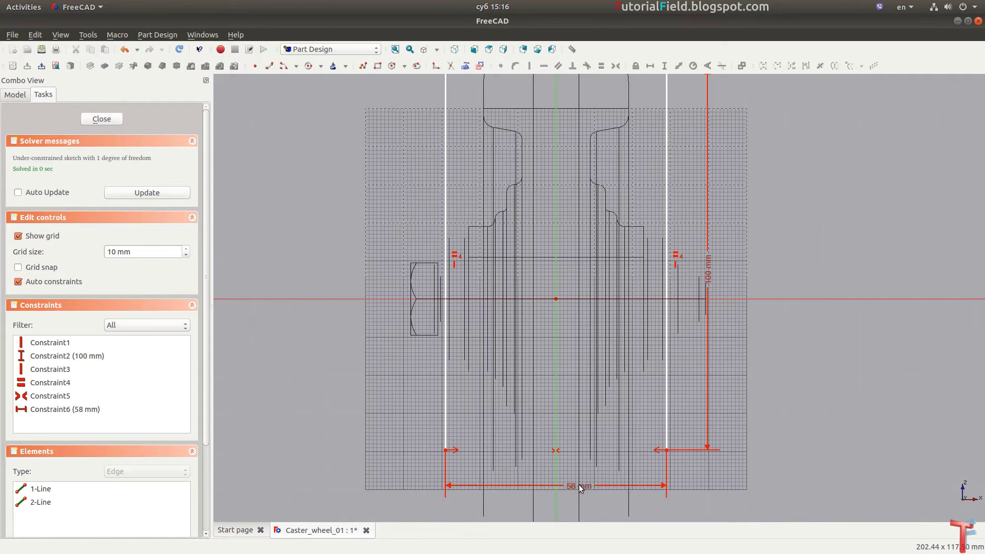
{"action": "double_click", "coordinate": [573, 485]}
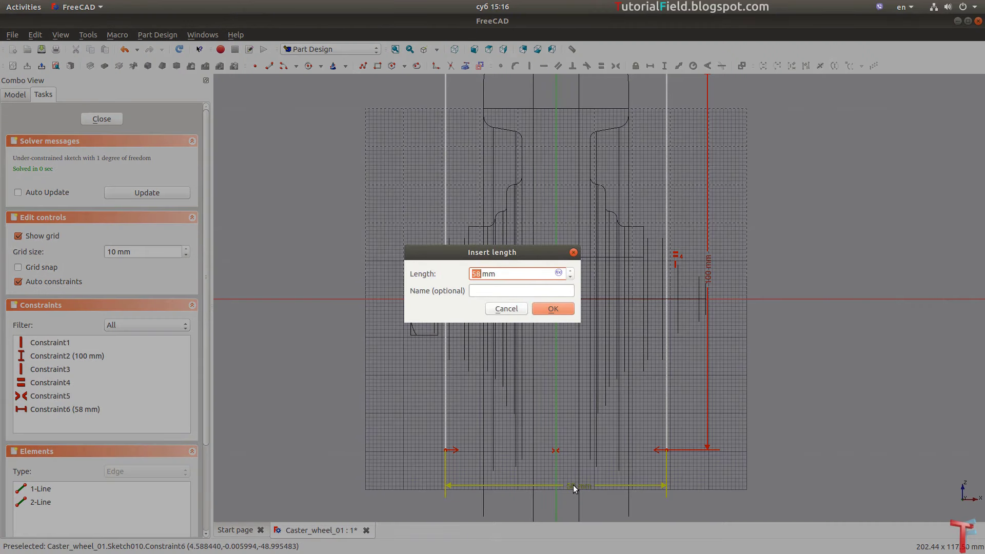
{"action": "type", "text": "56"}
{"action": "key", "text": "Return"}
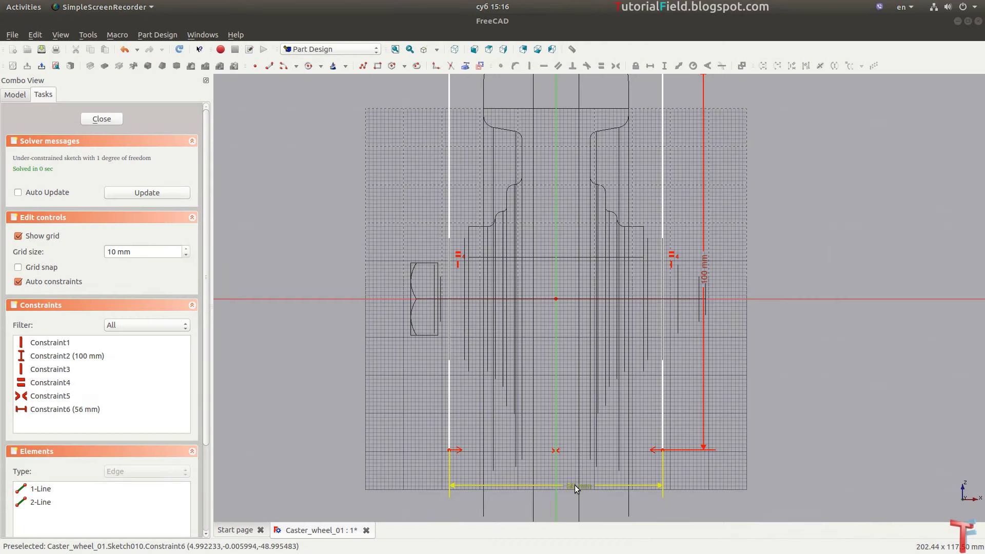
{"action": "left_click_drag", "start_coordinate": [575, 485], "coordinate": [564, 473]}
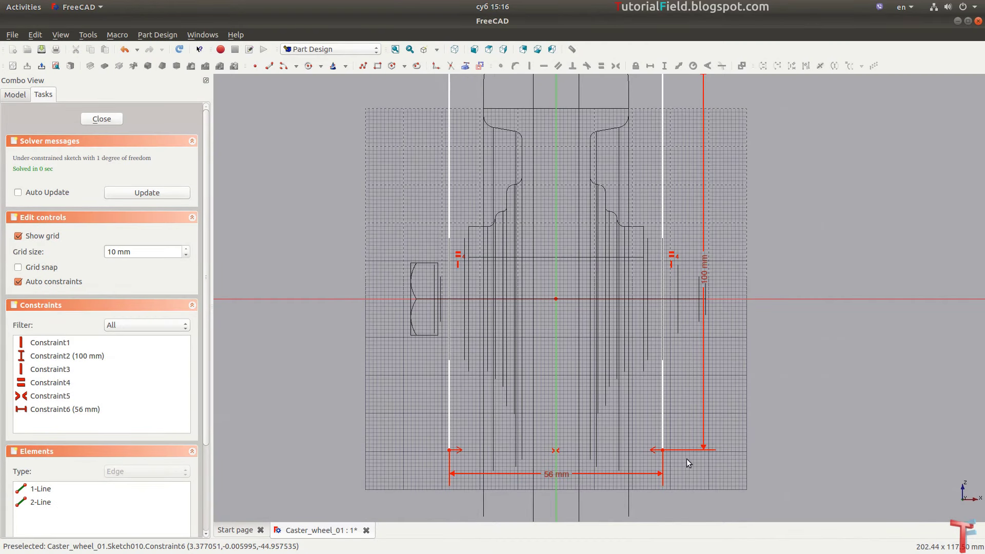
- Place the right line's bottom endpoint 35 mm below the origin
{"action": "left_click", "coordinate": [662, 450]}
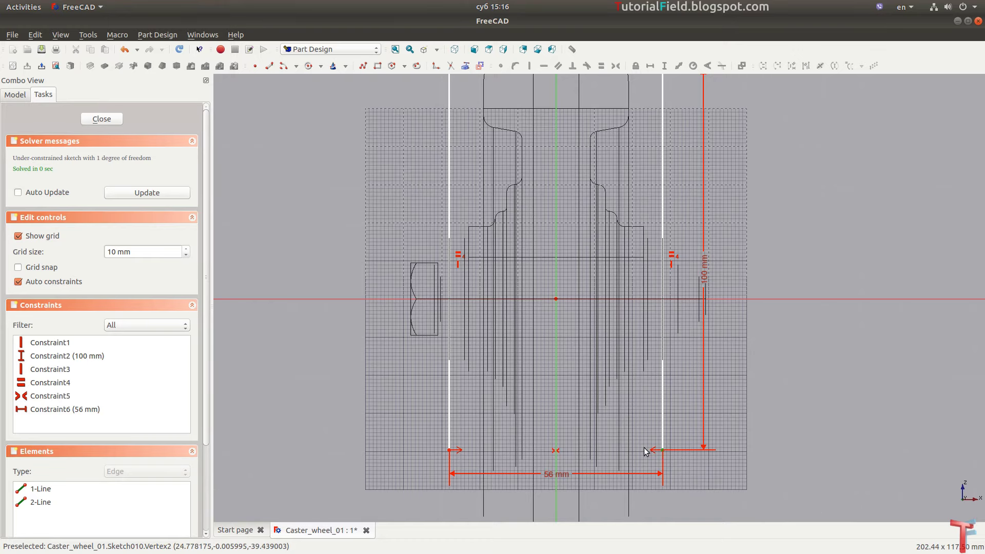
{"action": "left_click", "coordinate": [556, 298]}
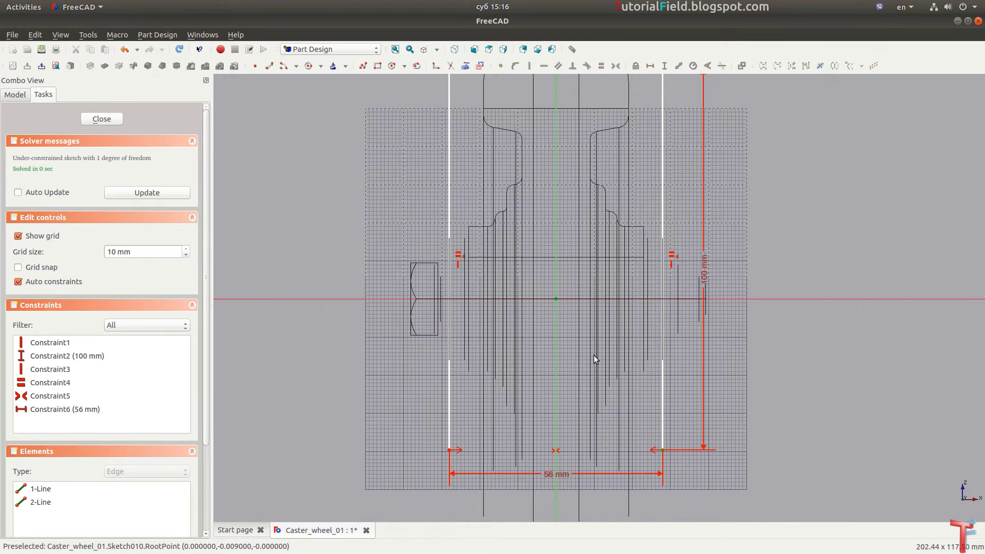
{"action": "type", "text": "i"}
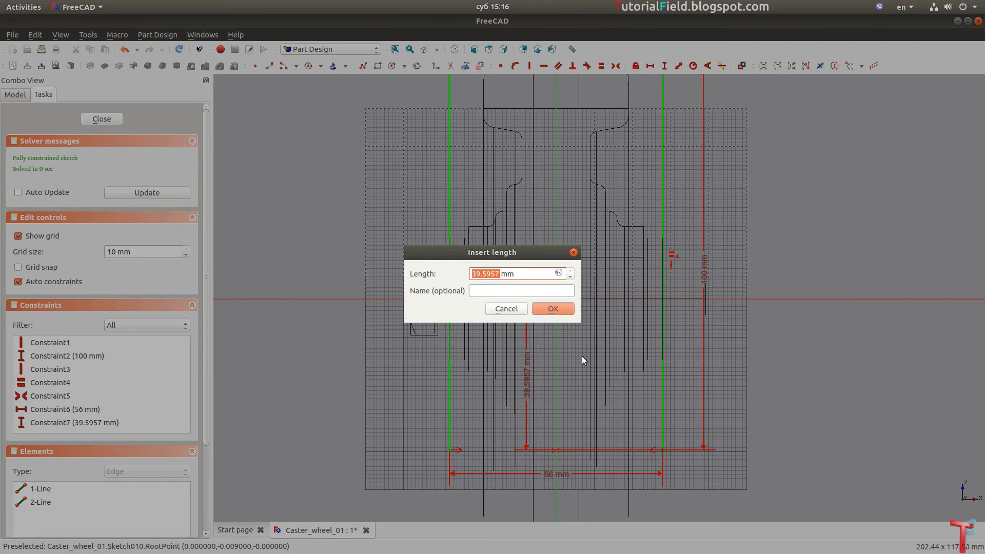
{"action": "type", "text": "35"}
{"action": "key", "text": "Return"}
{"action": "scroll", "coordinate": [636, 322], "scroll_direction": "down", "scroll_amount": 5}
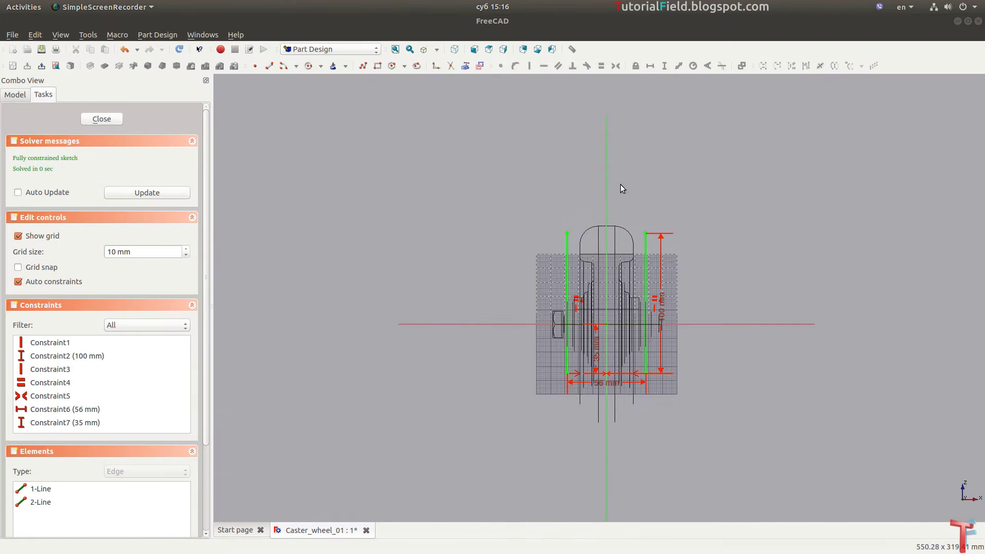
{"action": "scroll", "coordinate": [610, 246], "scroll_direction": "up", "scroll_amount": 5}
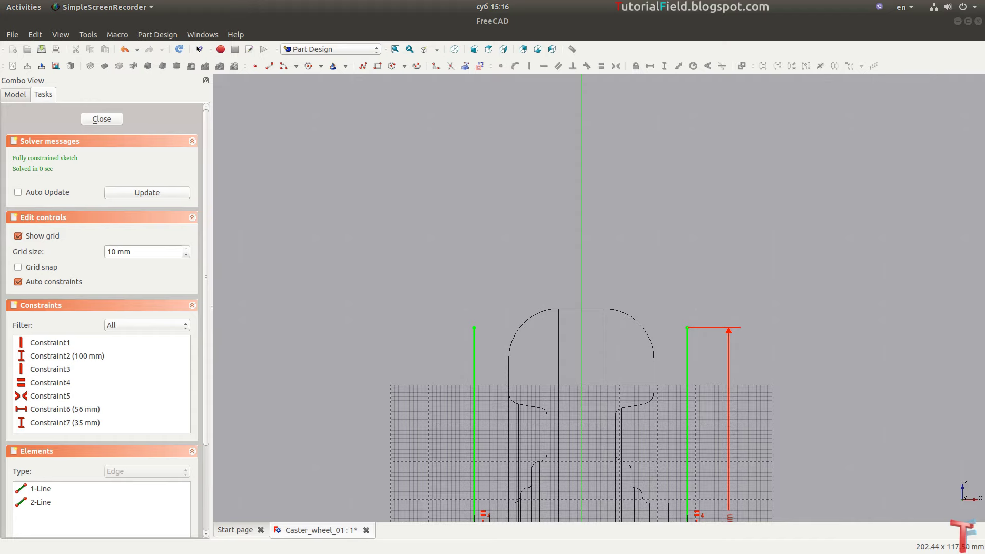
- Draw a horizontal line above the wheel with a 20 mm length and lower it toward the wheel
{"action": "key", "text": "g"}
{"action": "key", "text": "l"}
{"action": "left_click", "coordinate": [516, 206]}
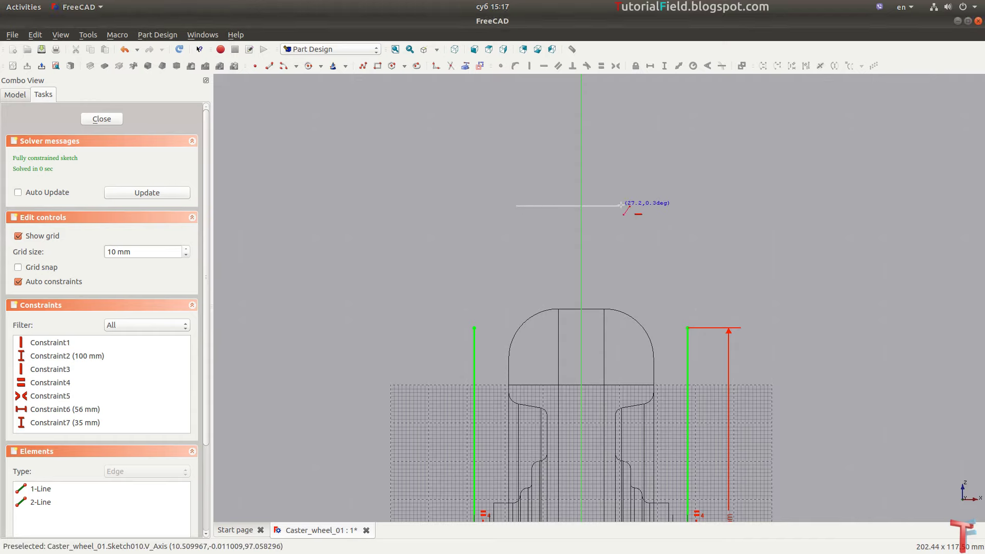
{"action": "left_click", "coordinate": [630, 205]}
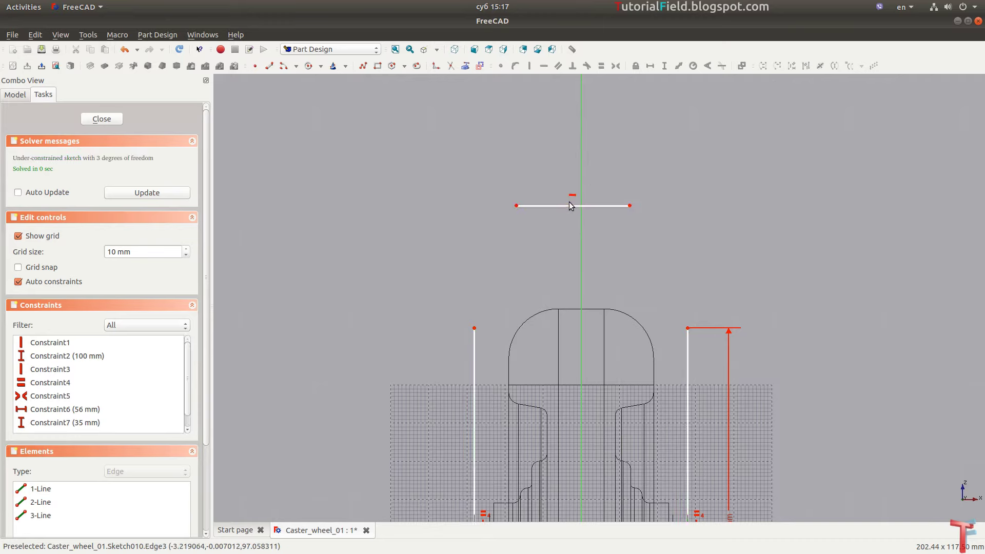
{"action": "left_click_drag", "start_coordinate": [574, 206], "coordinate": [579, 207]}
{"action": "left_click", "coordinate": [601, 206]}
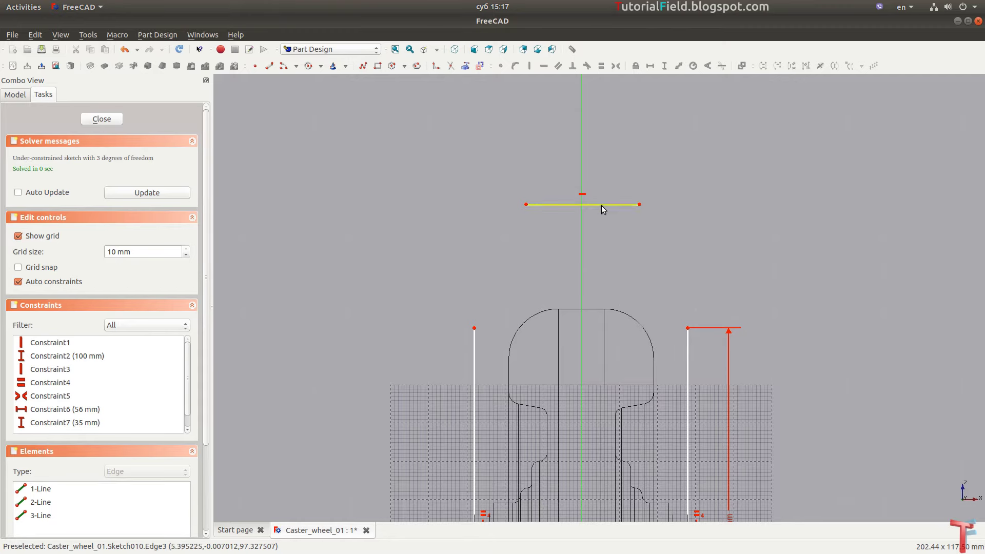
{"action": "key", "text": "shift+h"}
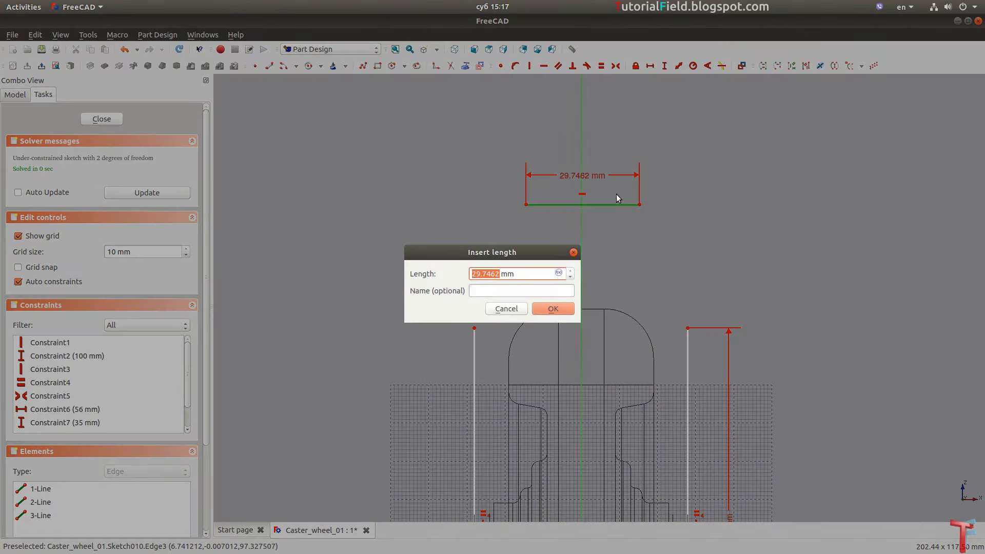
{"action": "type", "text": "20"}
{"action": "key", "text": "Return"}
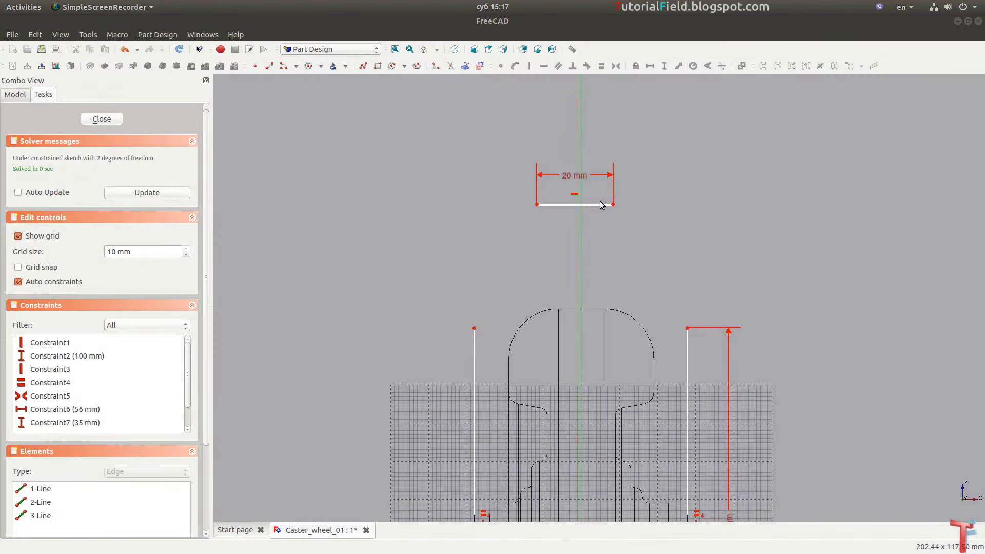
{"action": "left_click_drag", "start_coordinate": [601, 205], "coordinate": [608, 239]}
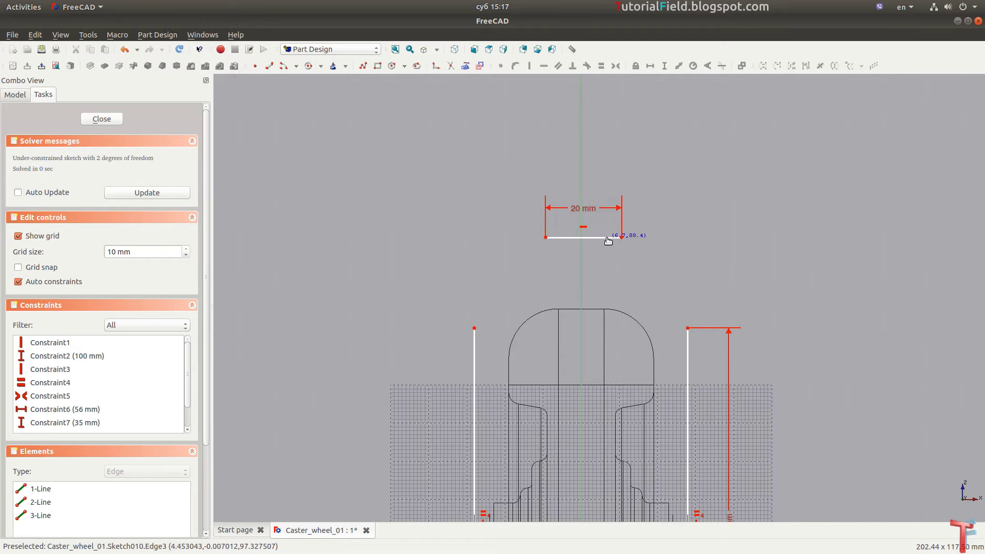
{"action": "scroll", "coordinate": [497, 373], "scroll_direction": "up", "scroll_amount": 2}
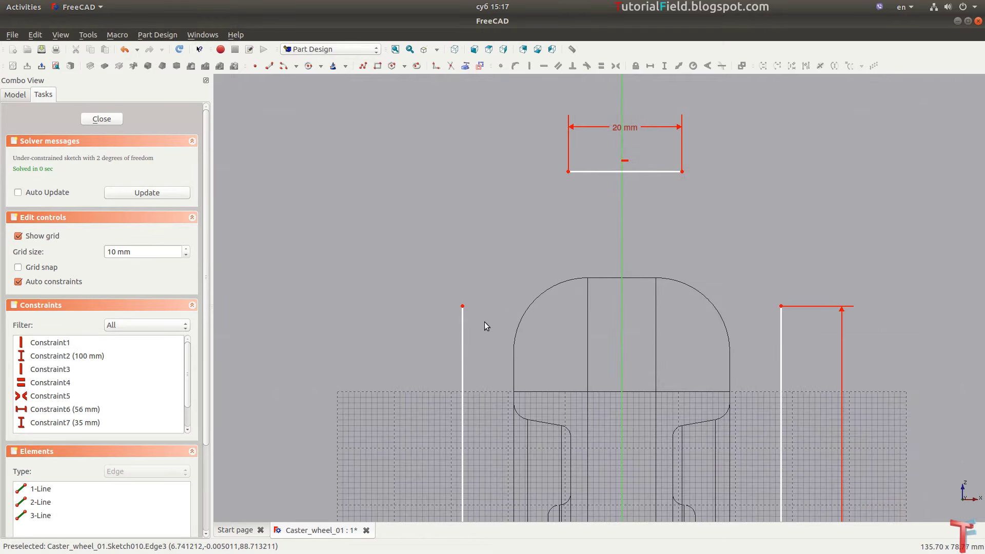
- Draw an arc from the left line's top and give it an 80° angle
{"action": "left_click", "coordinate": [283, 65]}
{"action": "left_click", "coordinate": [532, 292]}
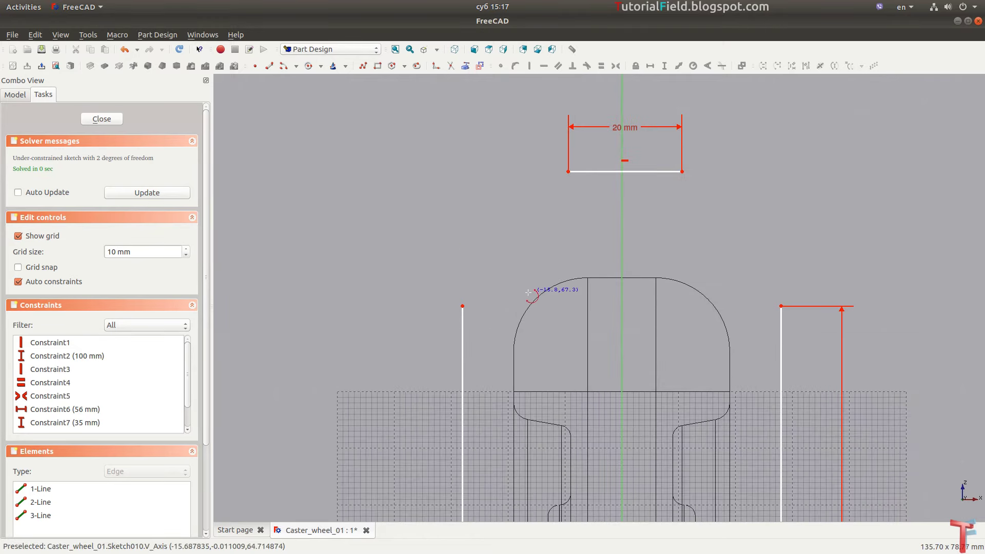
{"action": "left_click", "coordinate": [463, 290]}
{"action": "left_click", "coordinate": [499, 230]}
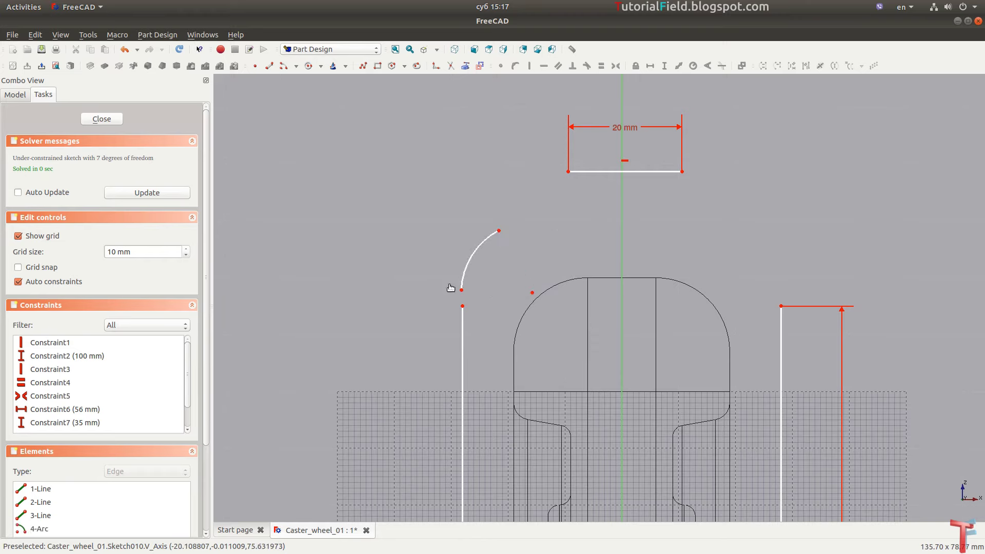
{"action": "left_click_drag", "start_coordinate": [461, 289], "coordinate": [462, 306]}
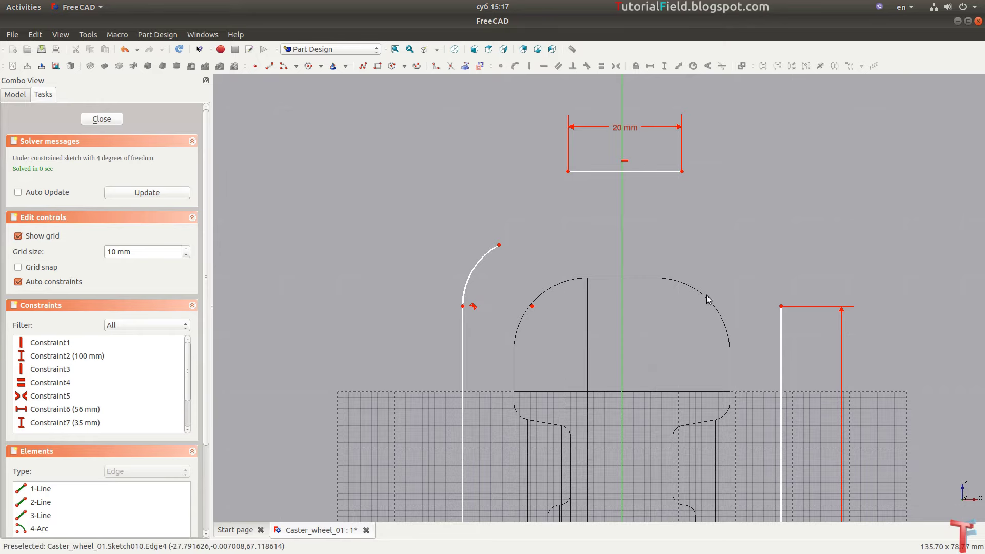
{"action": "left_click", "coordinate": [477, 263]}
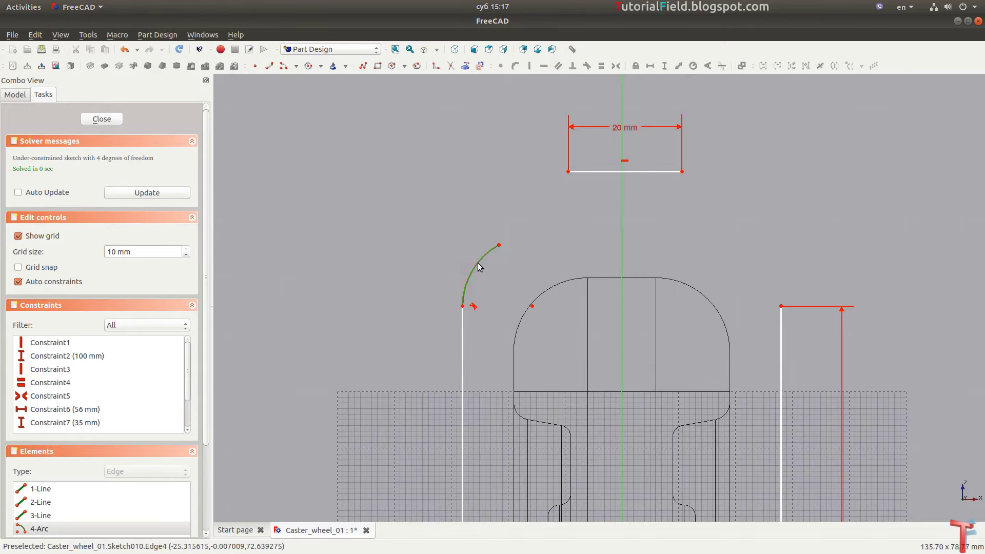
{"action": "type", "text": "a80"}
{"action": "key", "text": "Return"}
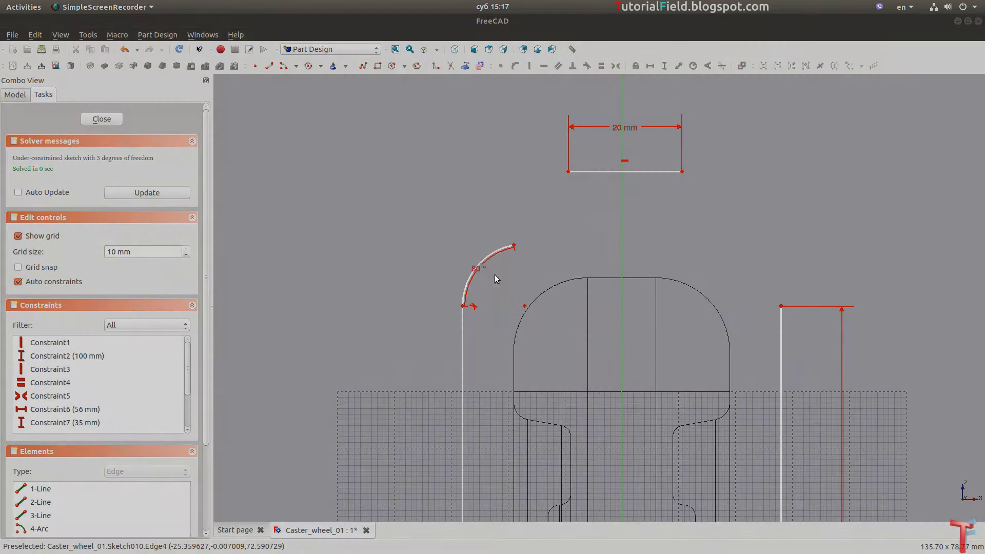
{"action": "scroll", "coordinate": [528, 228], "scroll_direction": "up", "scroll_amount": 2}
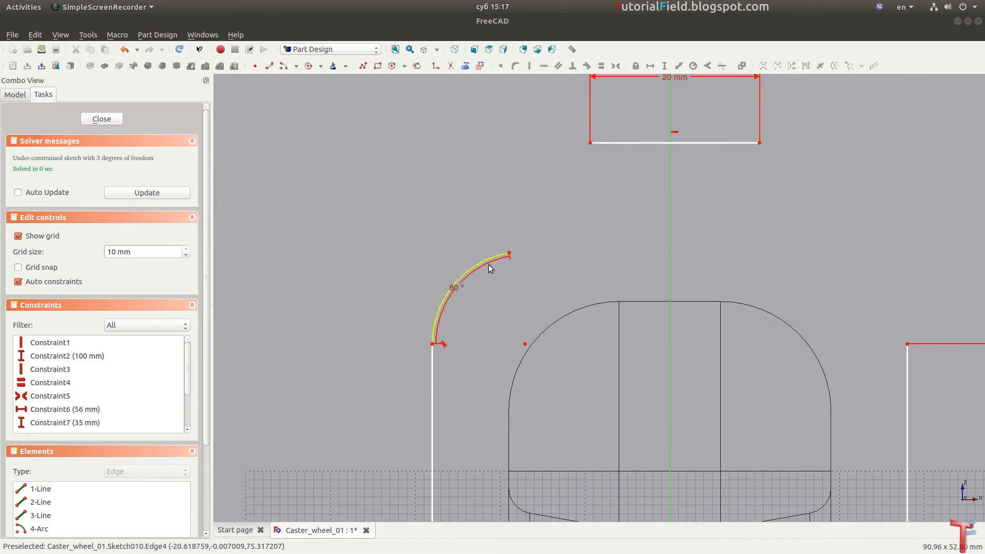
{"action": "mouse_move", "coordinate": [456, 288]}
{"action": "left_mouse_down"}
{"action": "mouse_move", "coordinate": [434, 277]}
{"action": "mouse_move", "coordinate": [442, 279]}
{"action": "left_mouse_up"}
- Dimension the arc's radius at 6 mm and tidy the labels
{"action": "left_click", "coordinate": [458, 278]}
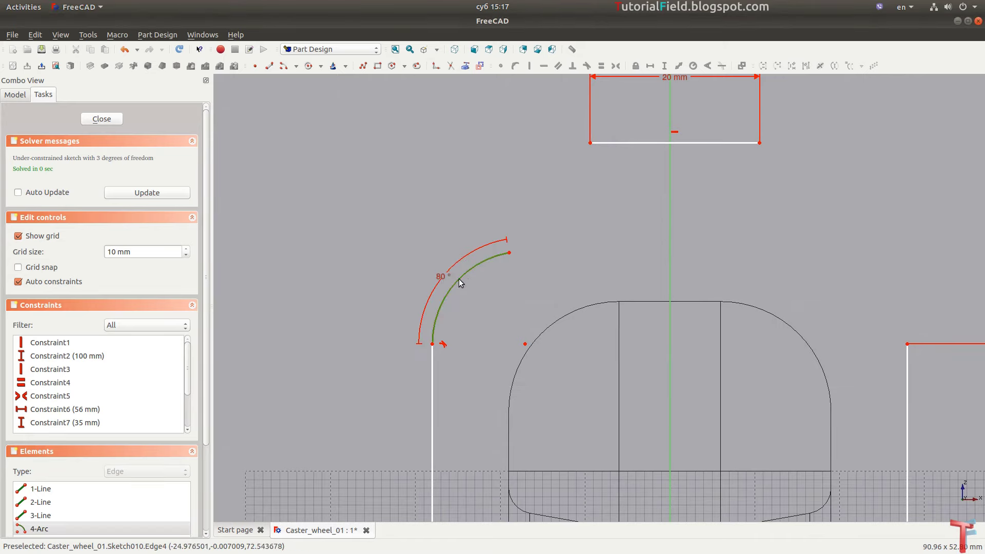
{"action": "key", "text": "shift+r"}
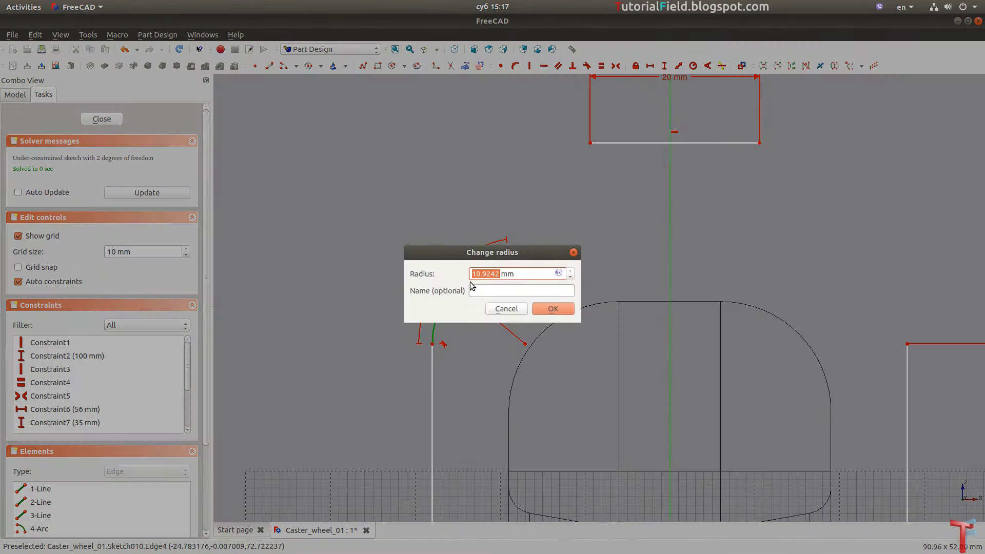
{"action": "type", "text": "6"}
{"action": "key", "text": "Return"}
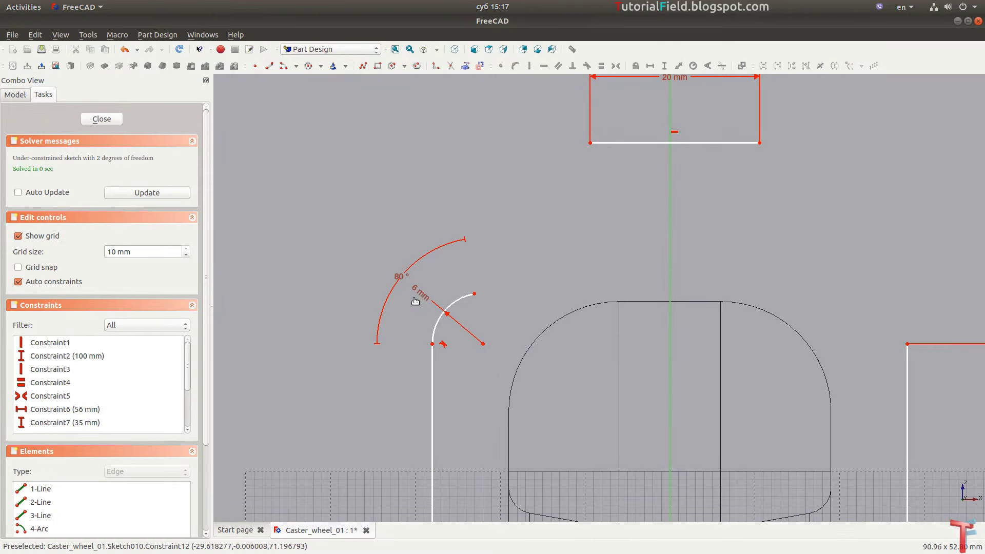
{"action": "left_click_drag", "start_coordinate": [420, 299], "coordinate": [395, 324]}
{"action": "left_click_drag", "start_coordinate": [400, 277], "coordinate": [436, 307]}
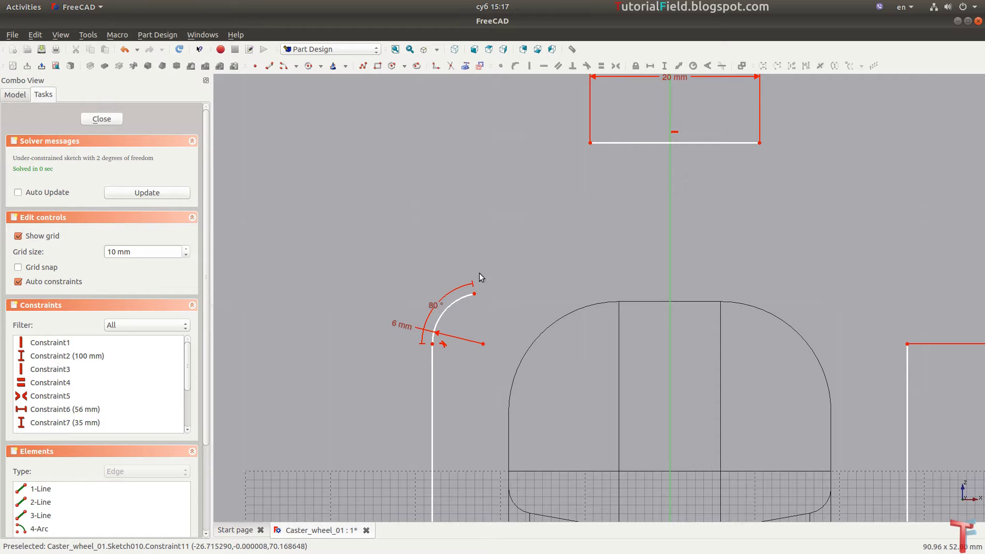
{"action": "scroll", "coordinate": [479, 274], "scroll_direction": "up", "scroll_amount": 1}
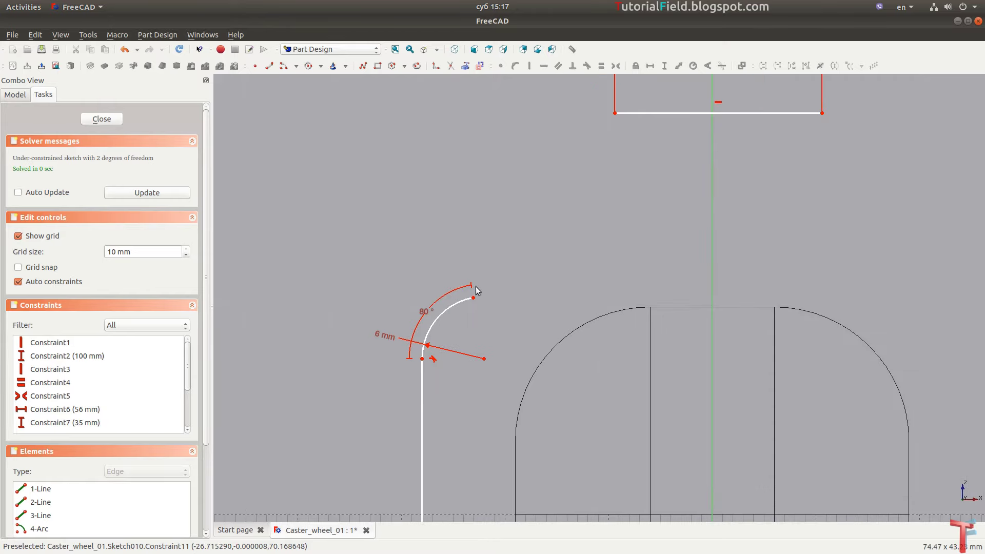
- Add a 5 mm arc tangent to the end of the 6 mm arc
{"action": "left_click", "coordinate": [284, 66]}
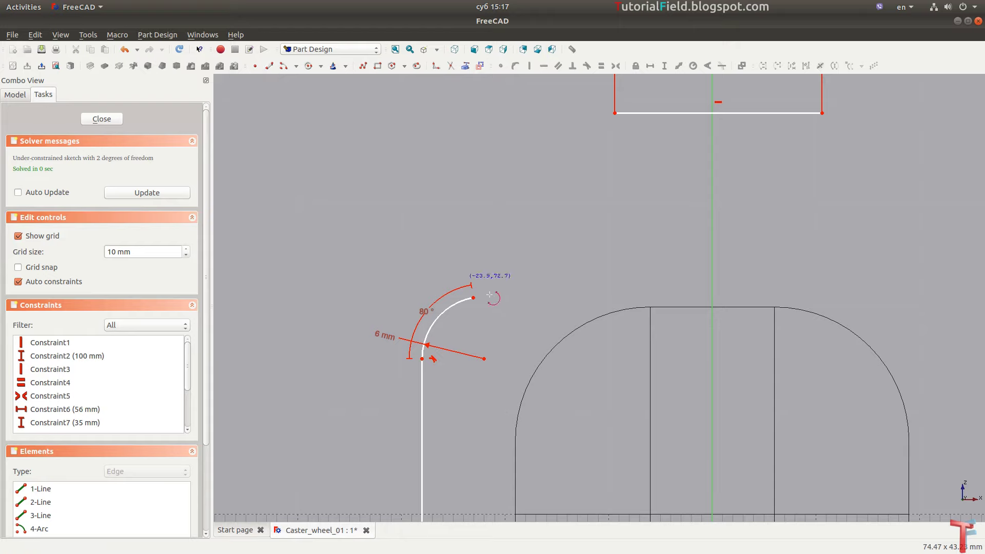
{"action": "left_click", "coordinate": [471, 255]}
{"action": "left_click", "coordinate": [485, 293]}
{"action": "left_click", "coordinate": [513, 249]}
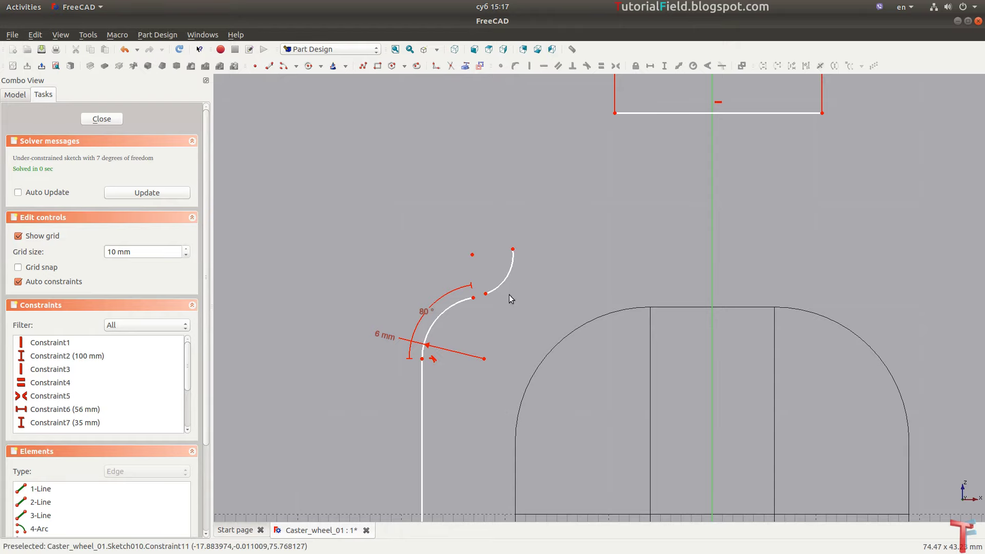
{"action": "right_click", "coordinate": [497, 306]}
{"action": "left_click_drag", "start_coordinate": [497, 306], "coordinate": [455, 281]}
{"action": "key", "text": "t"}
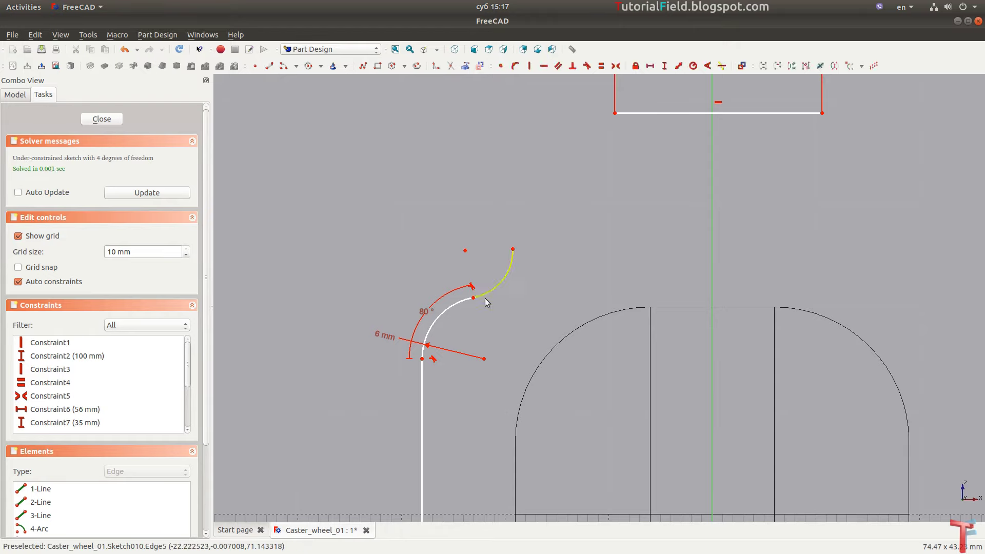
{"action": "scroll", "coordinate": [515, 254], "scroll_direction": "up", "scroll_amount": 1}
{"action": "left_click", "coordinate": [510, 262]}
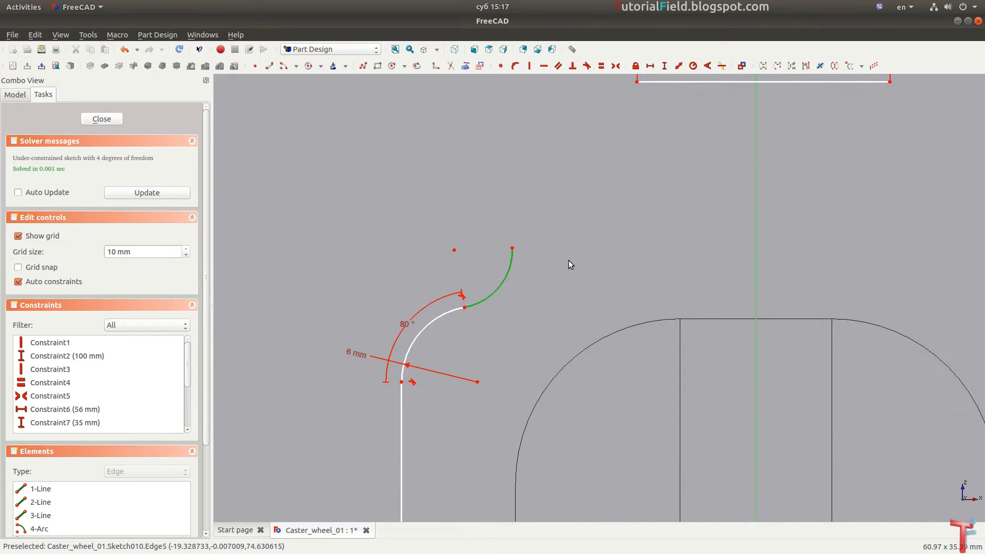
{"action": "key", "text": "shift+r"}
{"action": "type", "text": "5"}
{"action": "key", "text": "Return"}
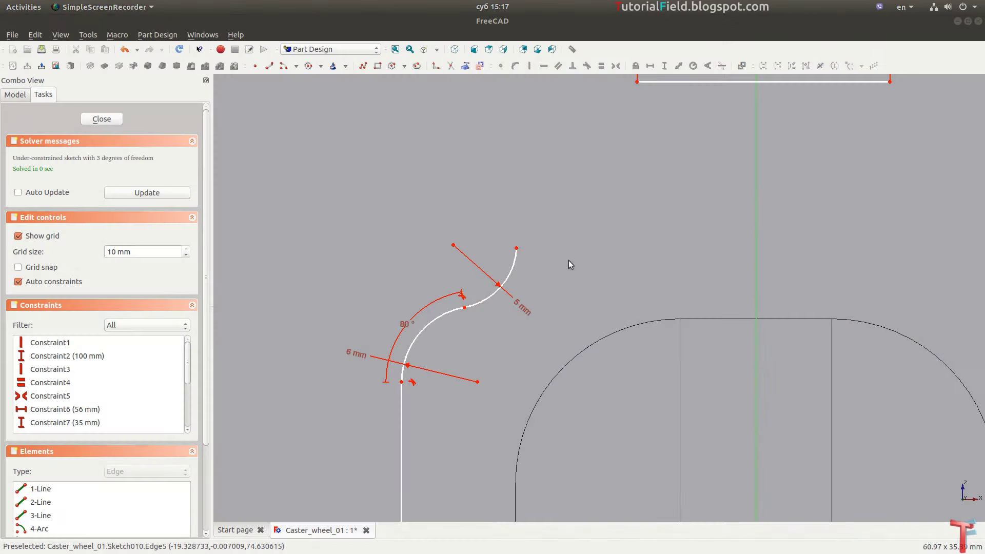
{"action": "left_click_drag", "start_coordinate": [517, 248], "coordinate": [524, 263]}
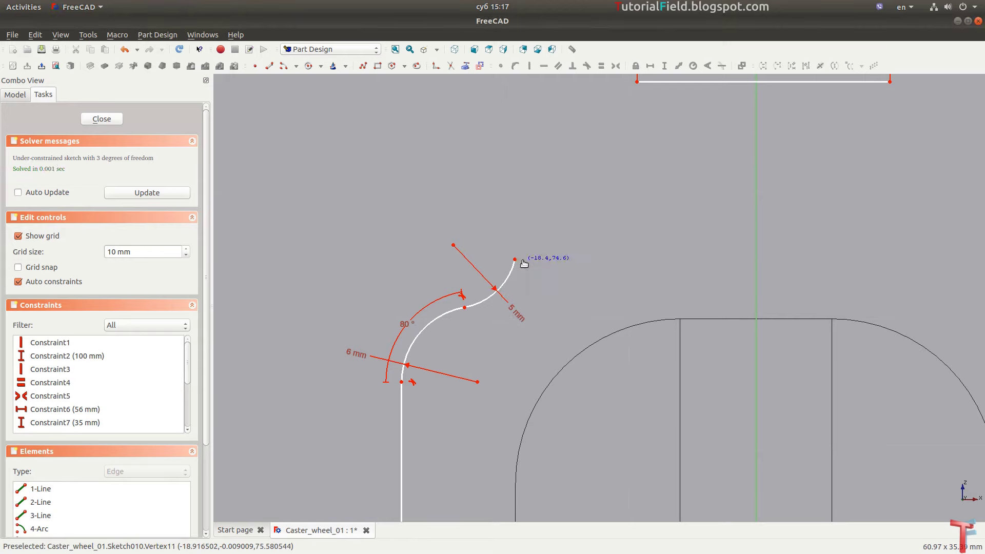
- Draw a slanted line up toward the top edge, tangent to the 5 mm arc
{"action": "left_click", "coordinate": [522, 244]}
{"action": "left_click", "coordinate": [563, 131]}
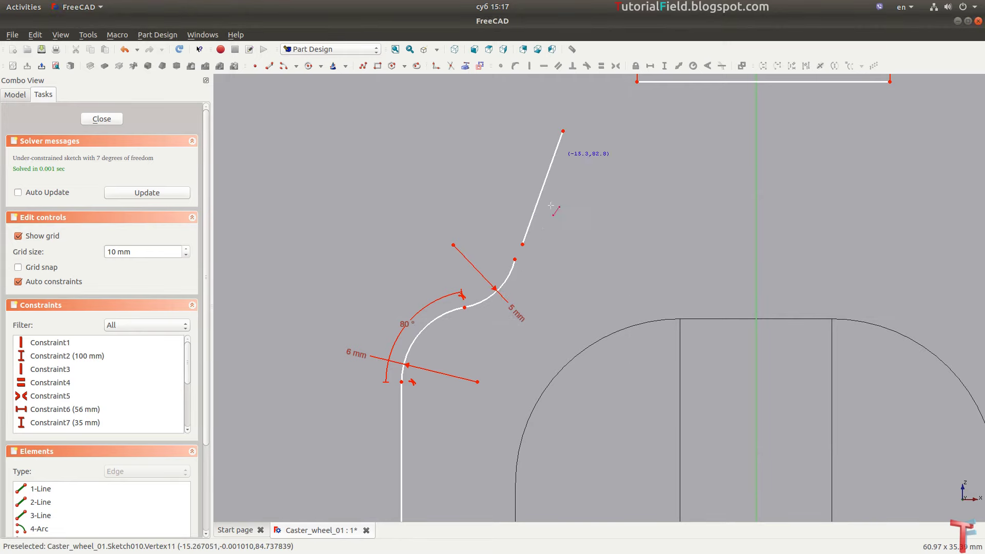
{"action": "left_click", "coordinate": [522, 244]}
{"action": "left_click", "coordinate": [515, 259]}
{"action": "key", "text": "t"}
{"action": "scroll", "coordinate": [541, 236], "scroll_direction": "up", "scroll_amount": 1}
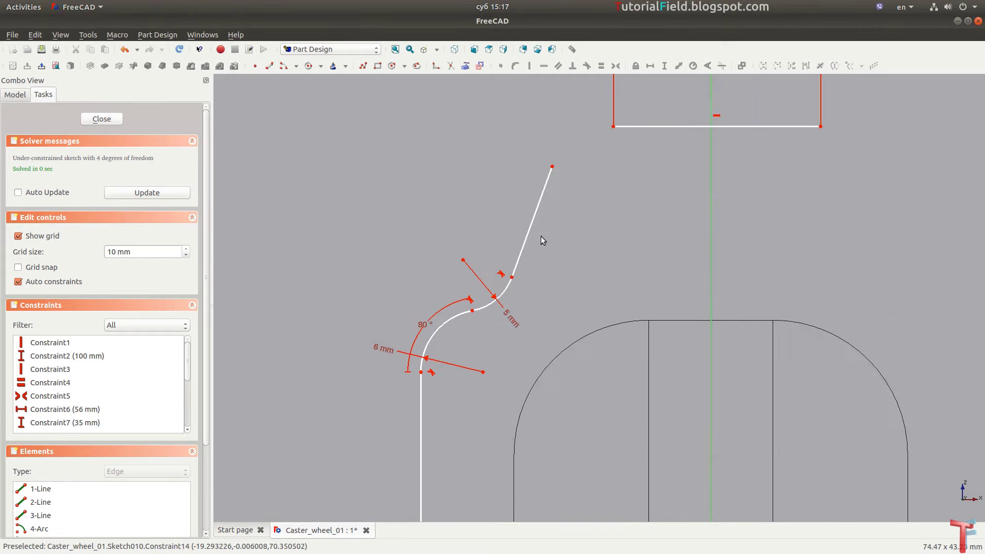
{"action": "scroll", "coordinate": [601, 118], "scroll_direction": "up", "scroll_amount": 1}
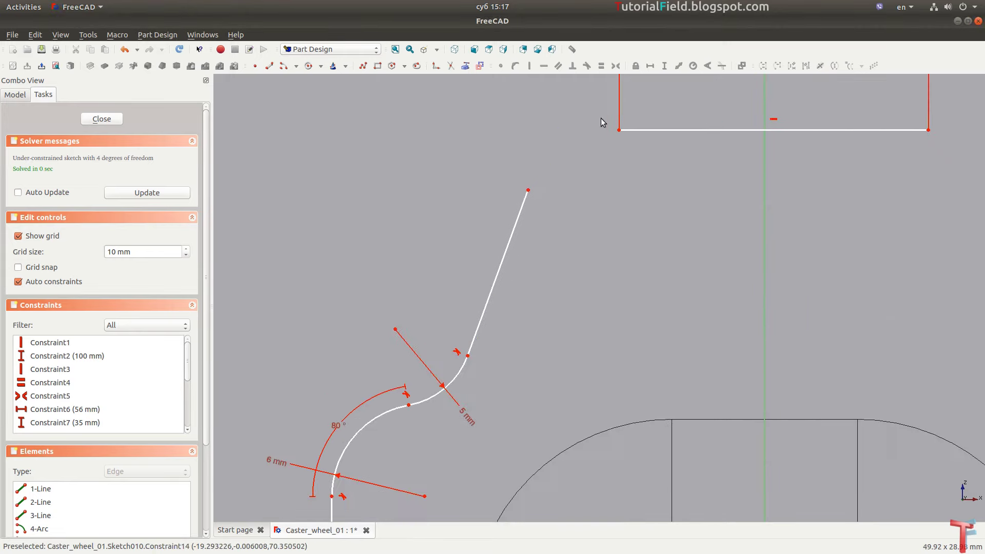
- Join the slanted line to the top edge with a tangent 5 mm arc
{"action": "left_click", "coordinate": [283, 66]}
{"action": "left_click", "coordinate": [607, 204]}
{"action": "left_click", "coordinate": [542, 177]}
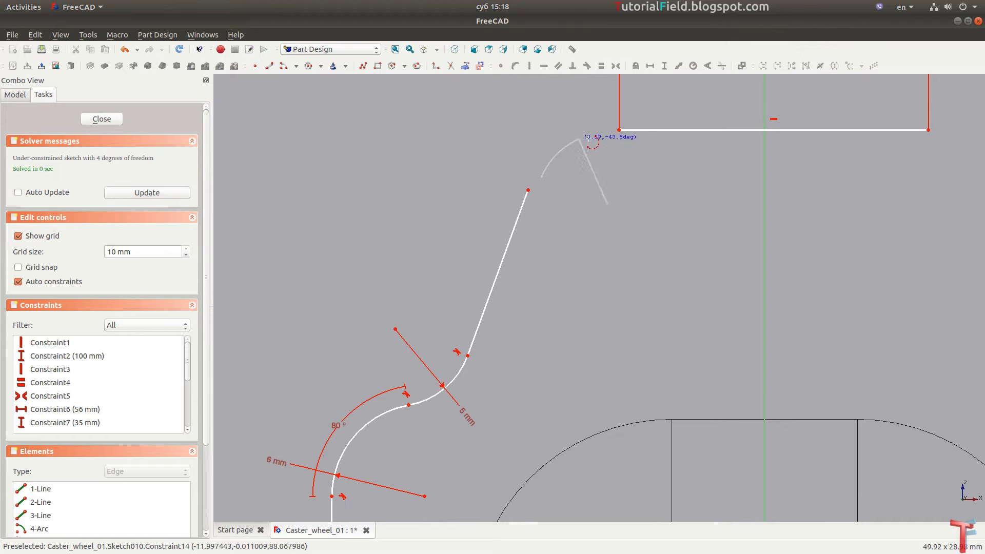
{"action": "left_click", "coordinate": [601, 134]}
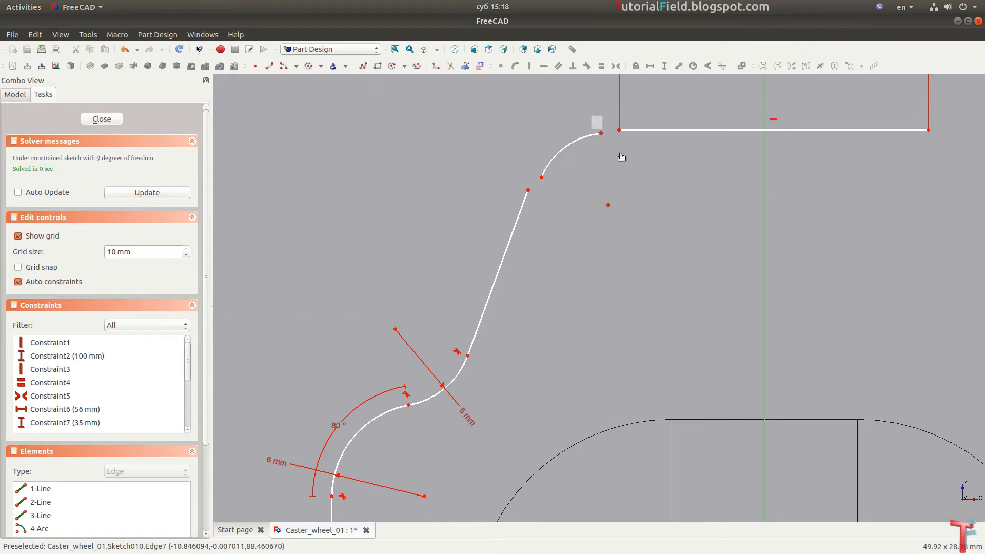
{"action": "key", "text": "t"}
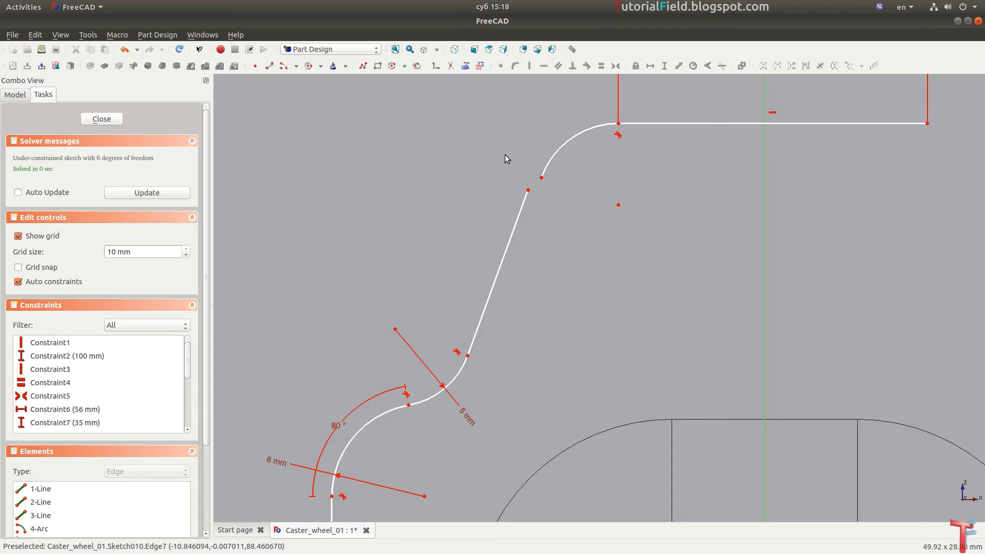
{"action": "left_click", "coordinate": [559, 149]}
{"action": "key", "text": "shift+r"}
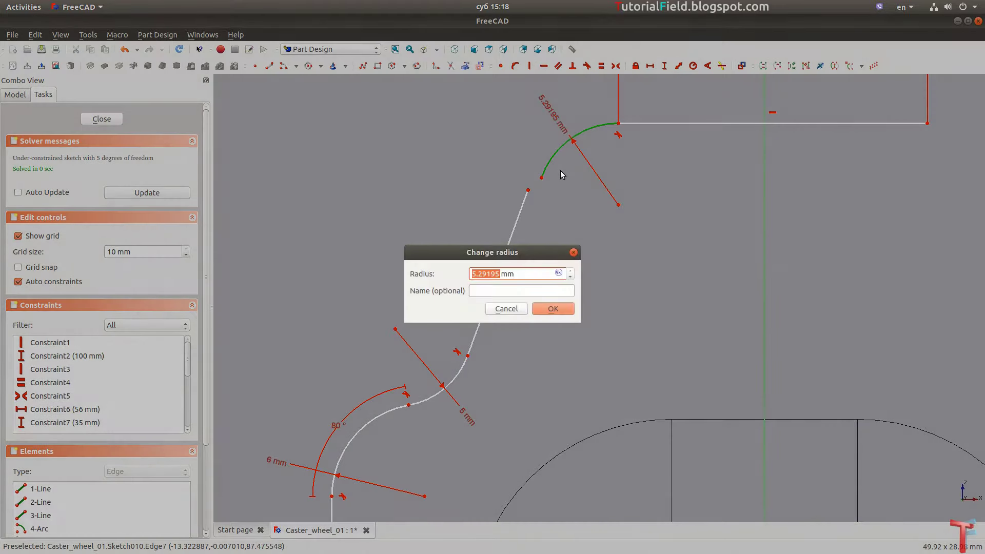
{"action": "type", "text": "5"}
{"action": "key", "text": "Return"}
{"action": "left_click_drag", "start_coordinate": [512, 166], "coordinate": [561, 218]}
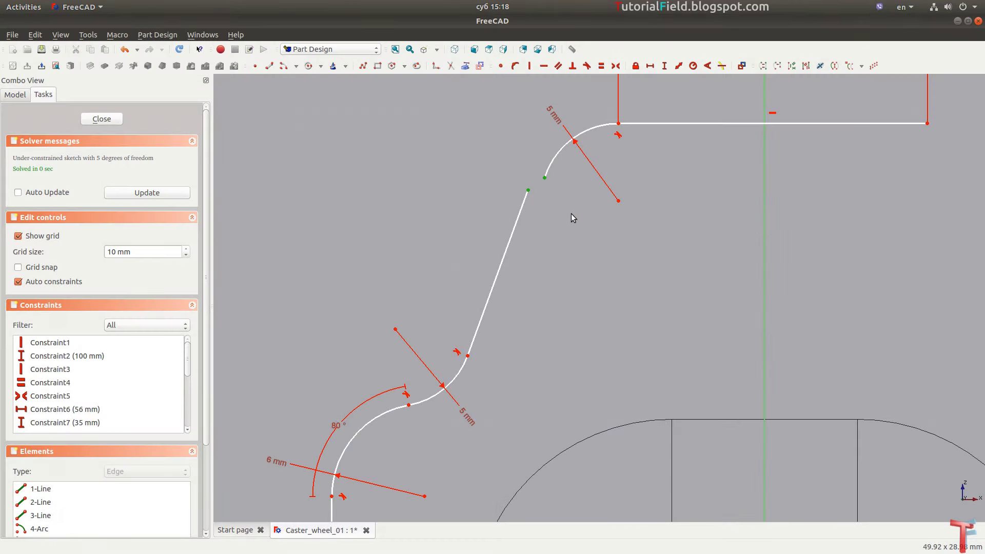
{"action": "key", "text": "t"}
{"action": "scroll", "coordinate": [457, 214], "scroll_direction": "down", "scroll_amount": 3}
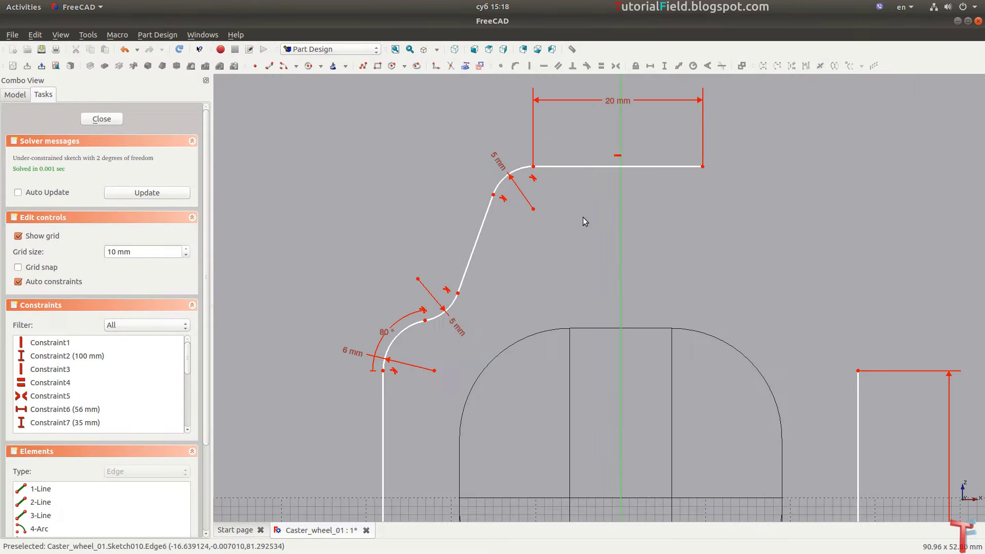
{"action": "left_click_drag", "start_coordinate": [588, 170], "coordinate": [585, 174]}
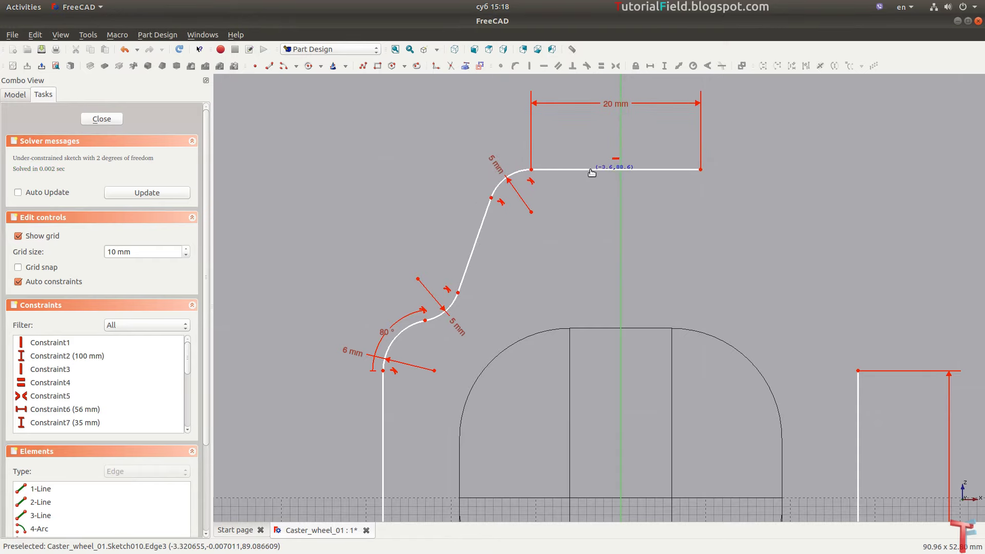
- Draw a right-hand arc starting at the top edge's right end
{"action": "scroll", "coordinate": [645, 191], "scroll_direction": "down", "scroll_amount": 1}
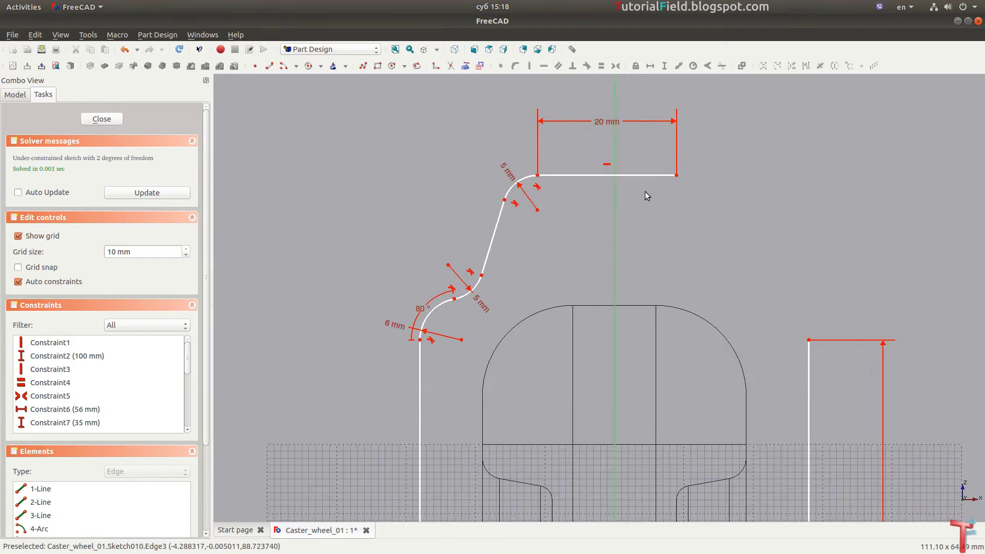
{"action": "scroll", "coordinate": [645, 192], "scroll_direction": "up", "scroll_amount": 2}
{"action": "scroll", "coordinate": [669, 192], "scroll_direction": "up", "scroll_amount": 1}
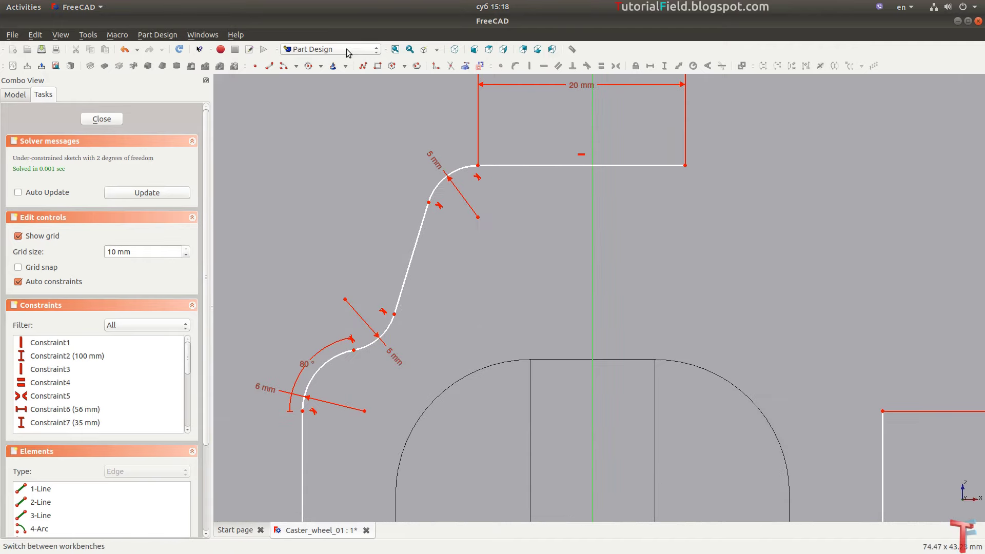
{"action": "left_click", "coordinate": [308, 66]}
{"action": "left_click", "coordinate": [672, 215]}
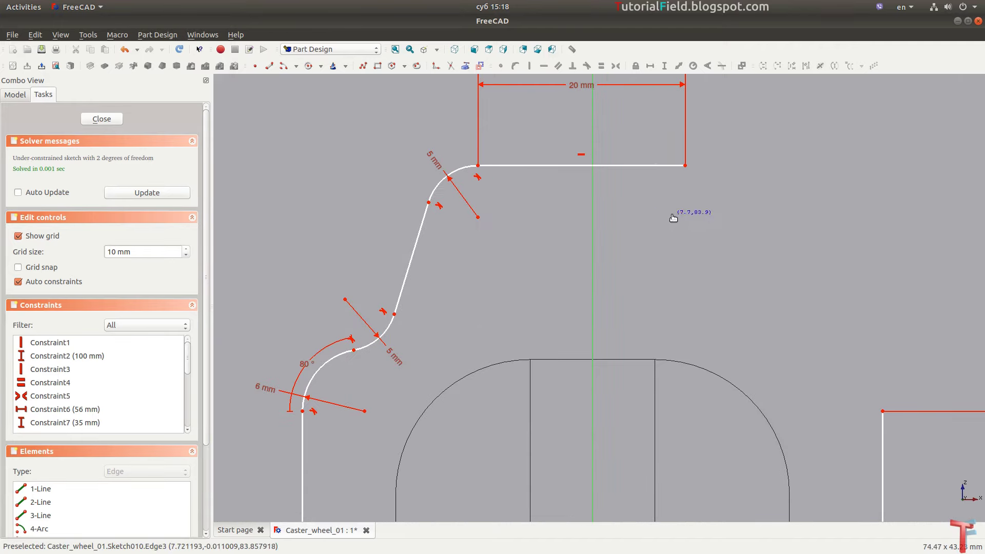
{"action": "left_click", "coordinate": [706, 165]}
{"action": "left_click", "coordinate": [730, 231]}
{"action": "left_click_drag", "start_coordinate": [757, 140], "coordinate": [665, 184]}
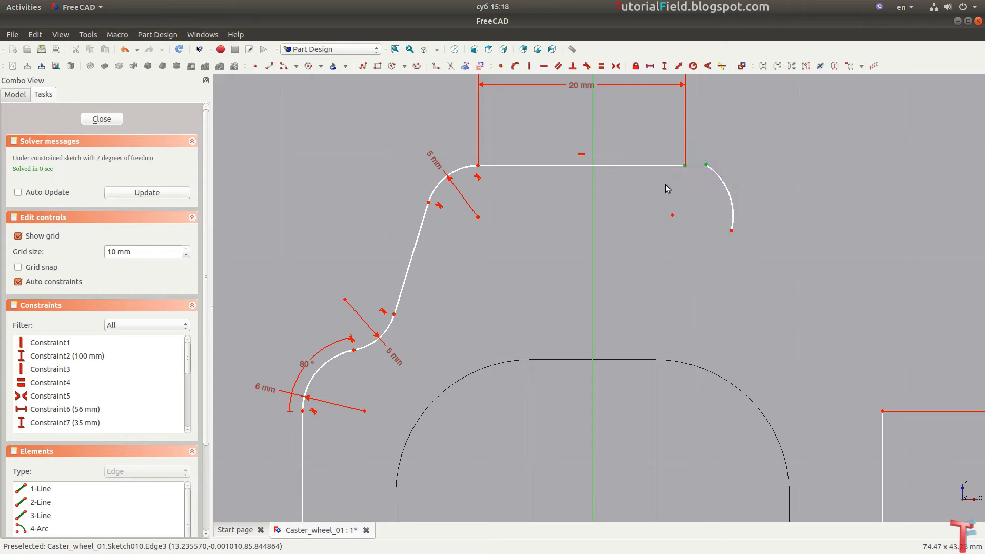
- Make the right arc tangent to the top edge with a 5 mm radius
{"action": "key", "text": "t"}
{"action": "left_click_drag", "start_coordinate": [731, 231], "coordinate": [727, 219]}
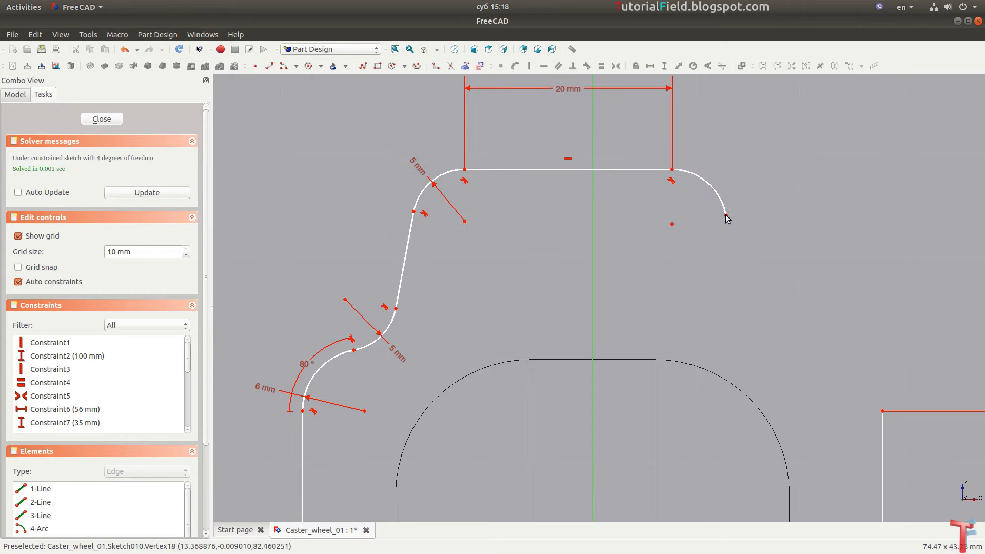
{"action": "left_click", "coordinate": [717, 195]}
{"action": "key", "text": "shift+r"}
{"action": "type", "text": "5"}
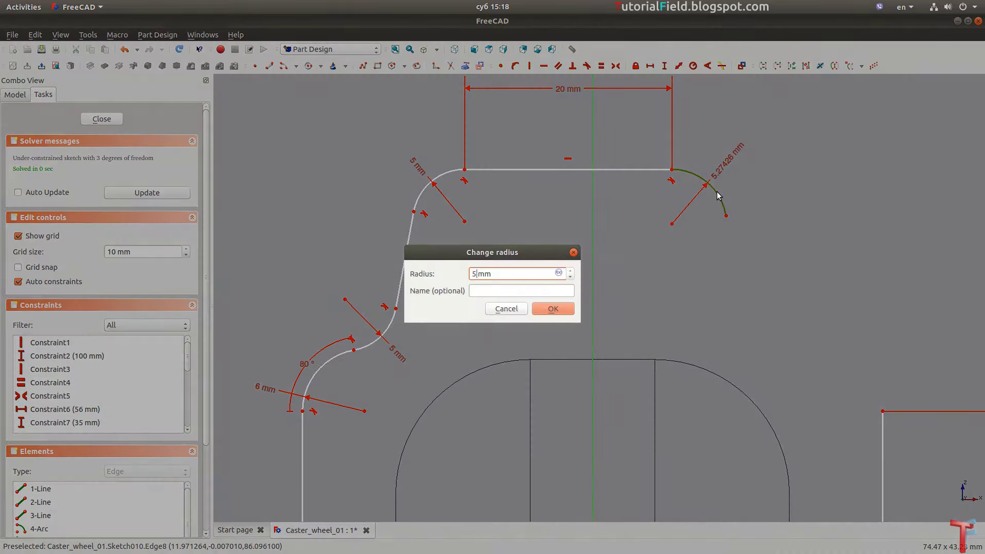
{"action": "key", "text": "Return"}
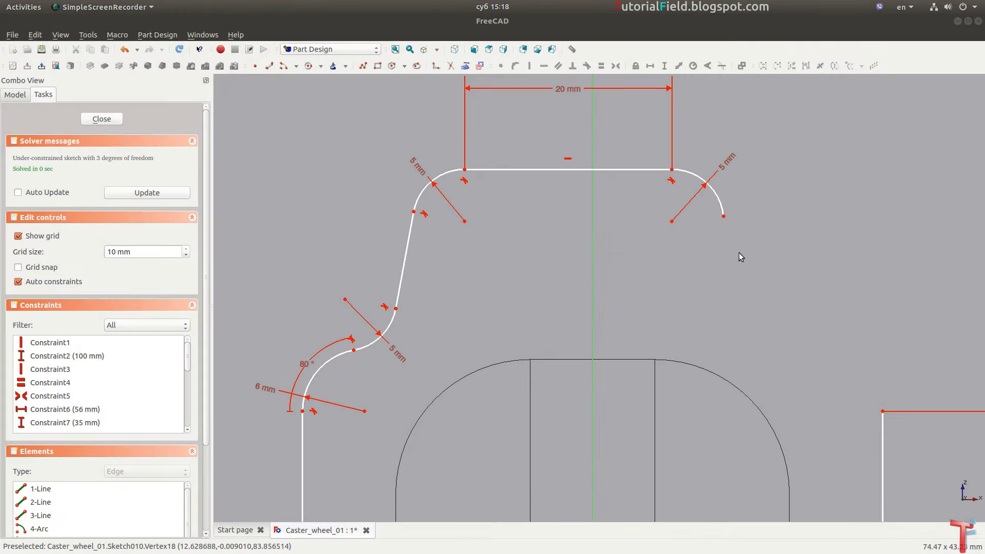
- Draw a slanted line down and right from the right arc's end
{"action": "left_click", "coordinate": [725, 218]}
{"action": "left_click", "coordinate": [772, 320]}
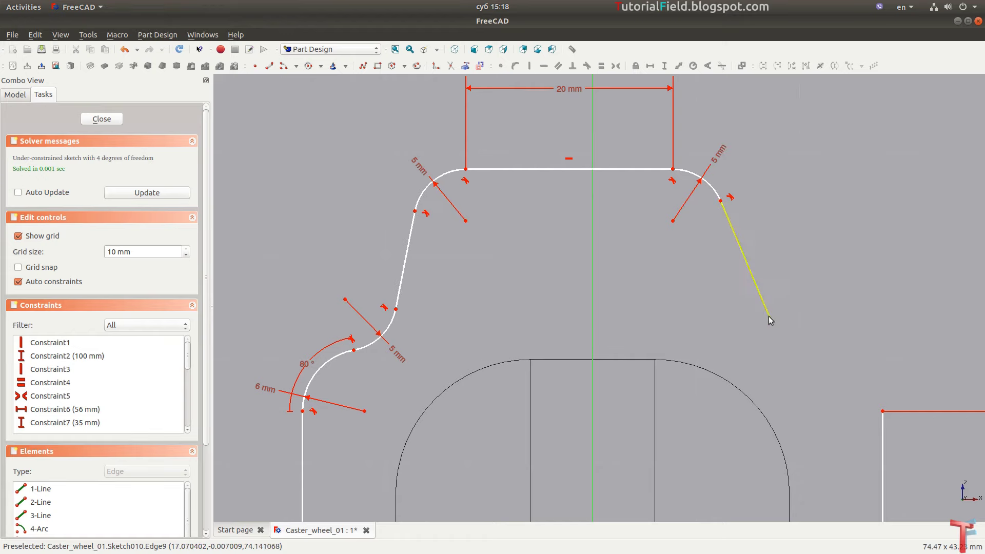
{"action": "left_click_drag", "start_coordinate": [771, 320], "coordinate": [754, 305]}
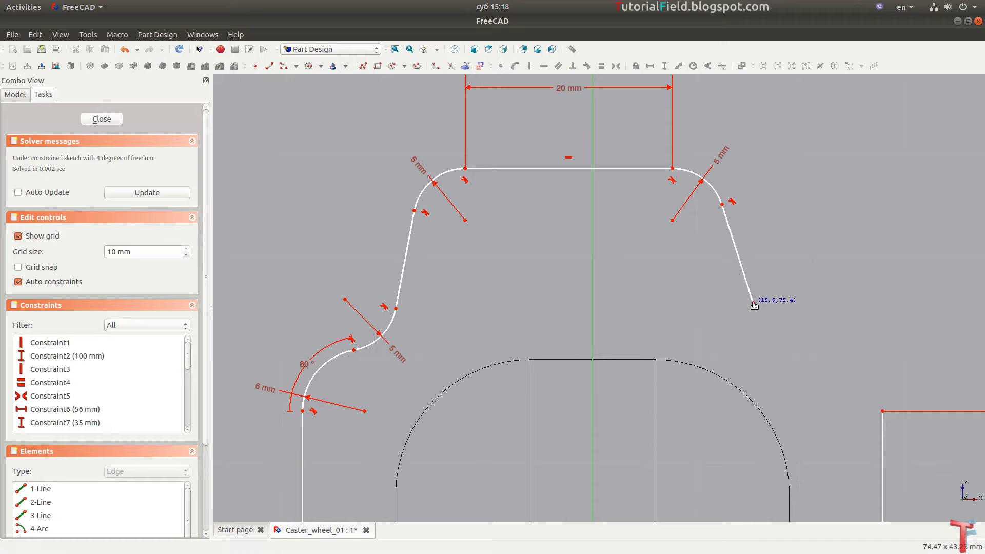
{"action": "left_click_drag", "start_coordinate": [754, 305], "coordinate": [753, 303]}
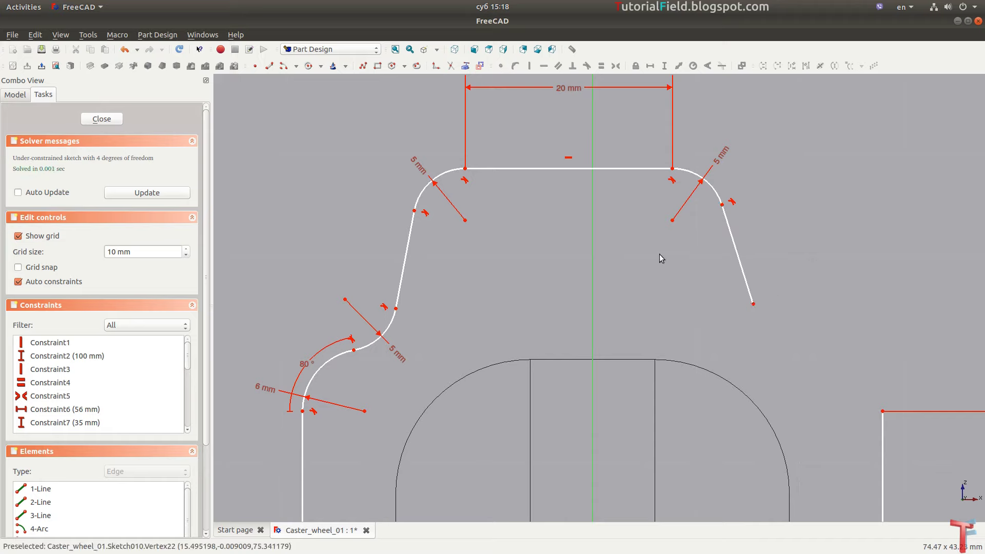
- Constrain the two upper corner arc centres symmetric about the vertical axis
{"action": "left_click", "coordinate": [672, 221]}
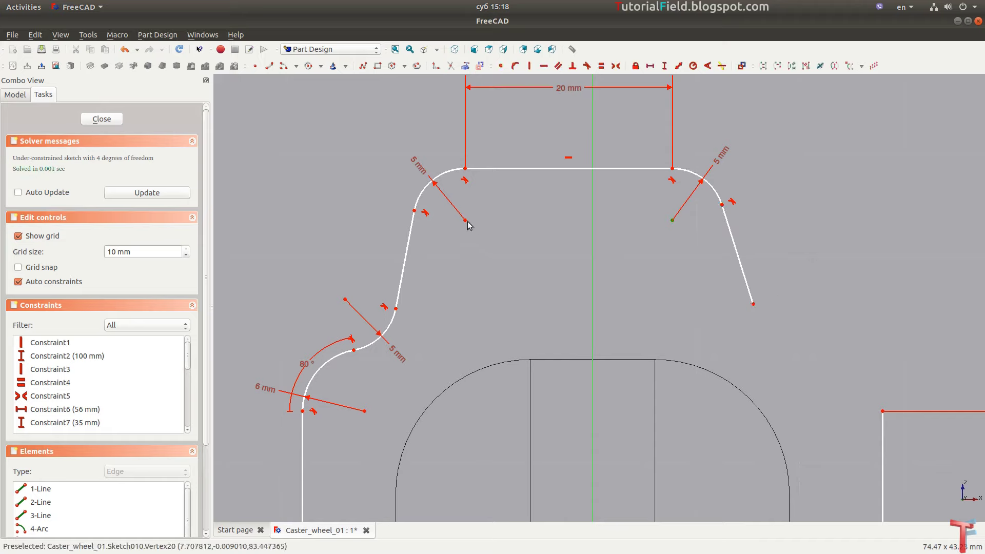
{"action": "left_click", "coordinate": [466, 221]}
{"action": "left_click", "coordinate": [592, 241]}
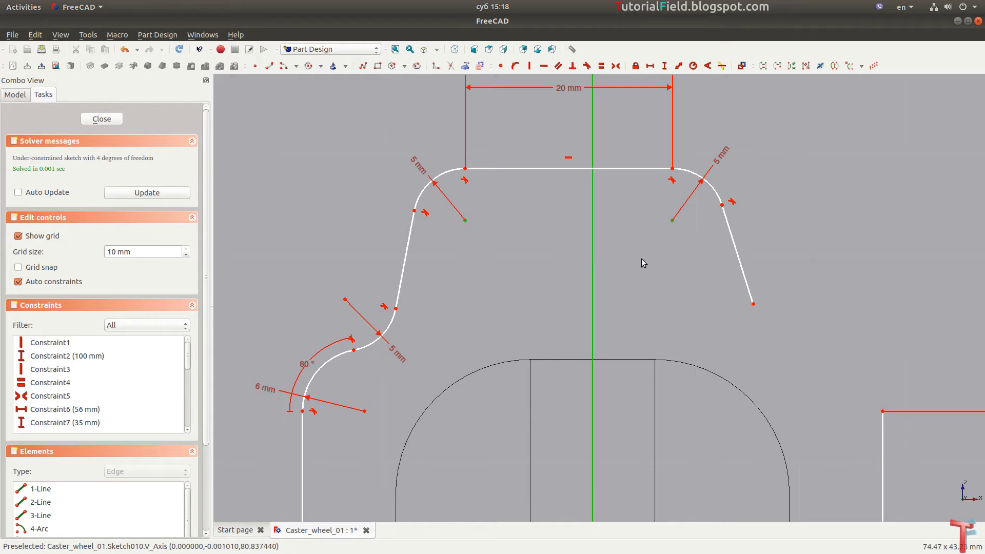
{"action": "key", "text": "s"}
{"action": "middle_click_drag", "start_coordinate": [562, 171], "coordinate": [530, 149]}
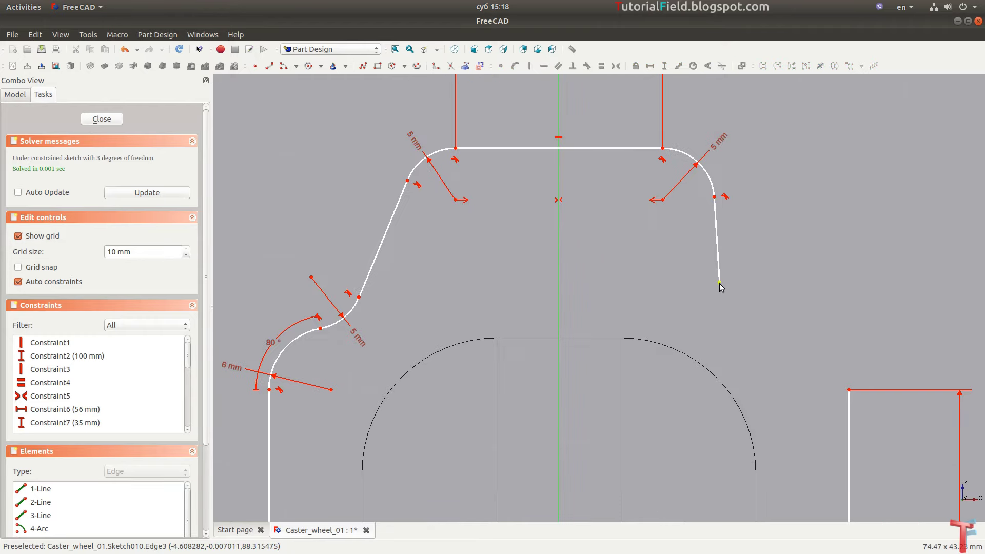
{"action": "left_click_drag", "start_coordinate": [719, 282], "coordinate": [738, 279]}
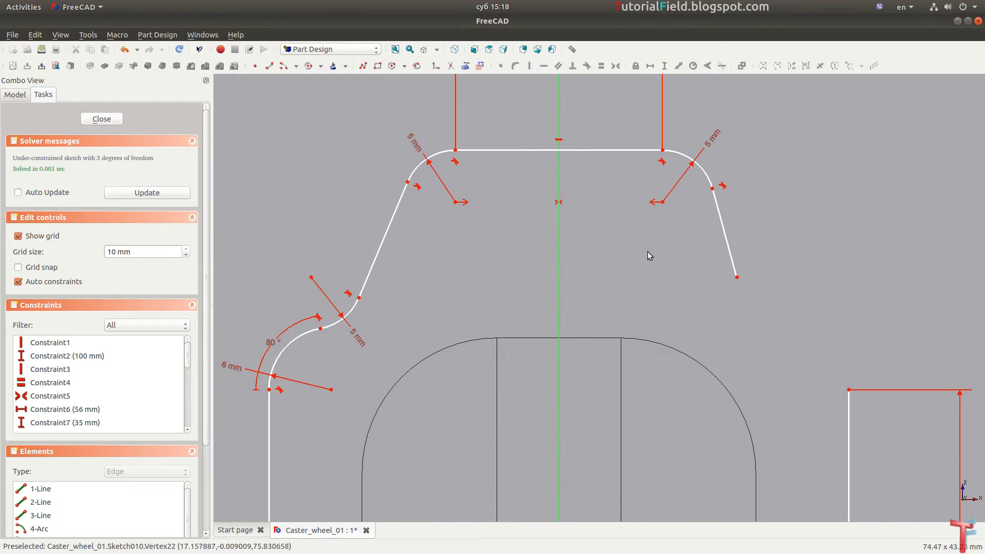
{"action": "middle_click_drag", "start_coordinate": [800, 259], "coordinate": [746, 259]}
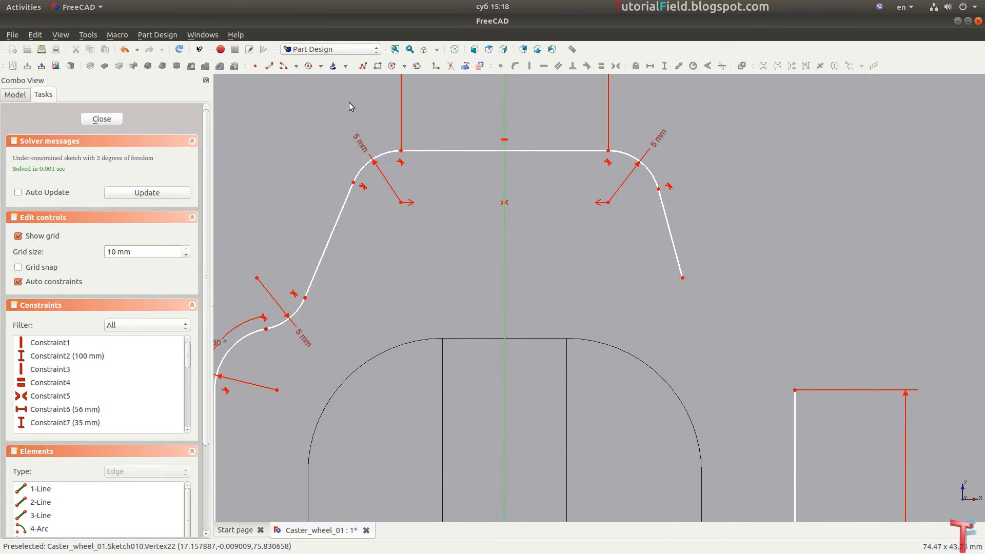
- Draw a tangent arc at the right line's lower end, equal to the left fillet arc
{"action": "left_click", "coordinate": [284, 66]}
{"action": "left_click", "coordinate": [733, 286]}
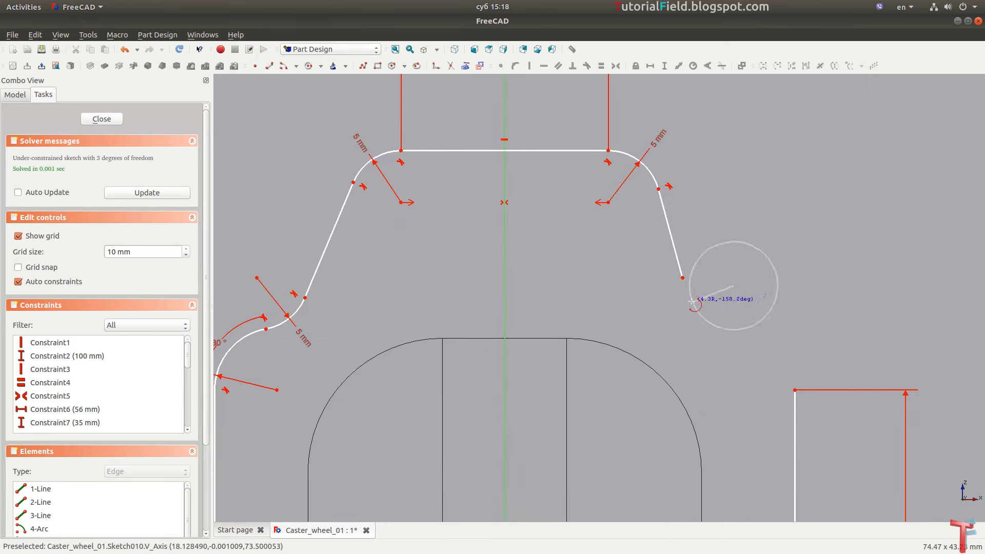
{"action": "left_click", "coordinate": [691, 302]}
{"action": "left_click", "coordinate": [747, 328]}
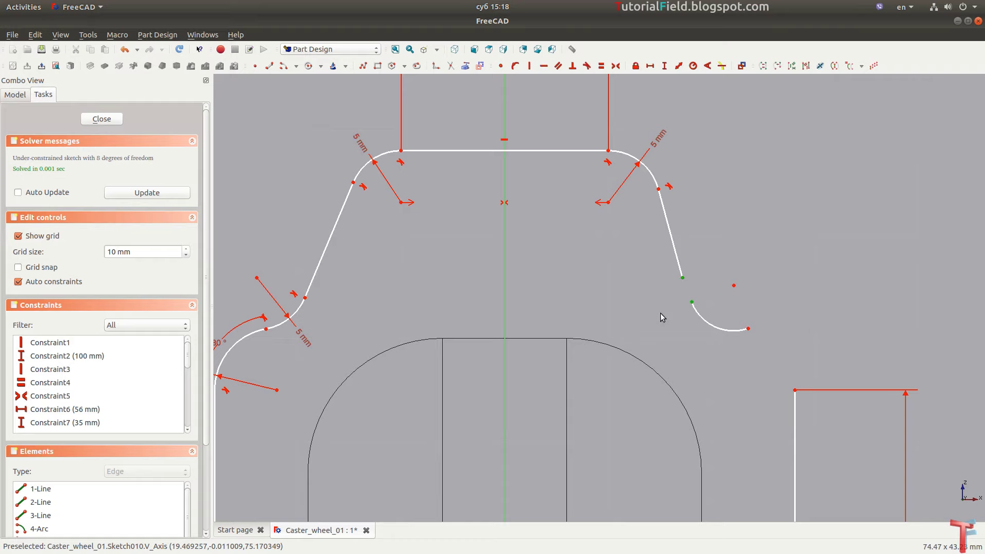
{"action": "key", "text": "t"}
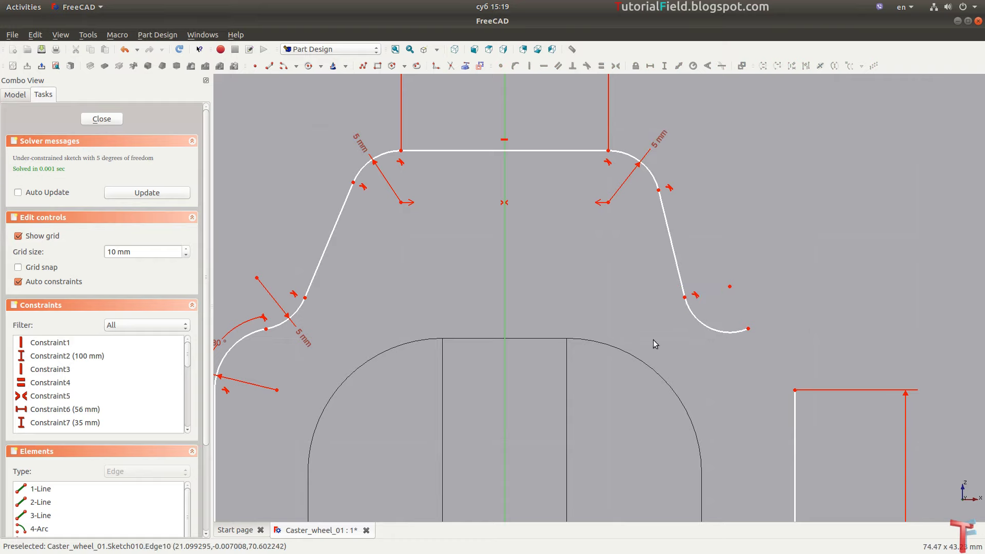
{"action": "left_click", "coordinate": [297, 309]}
{"action": "left_click", "coordinate": [707, 323]}
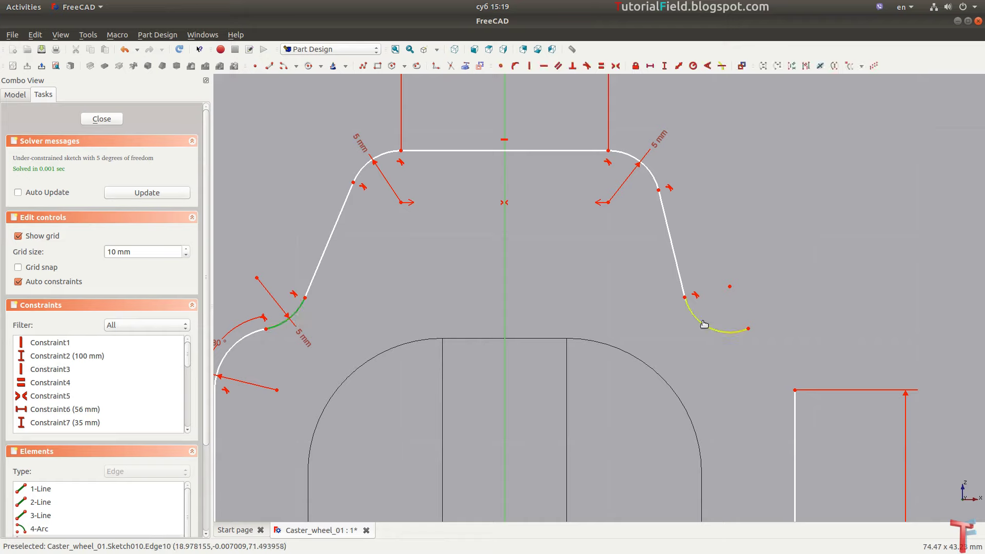
{"action": "key", "text": "e"}
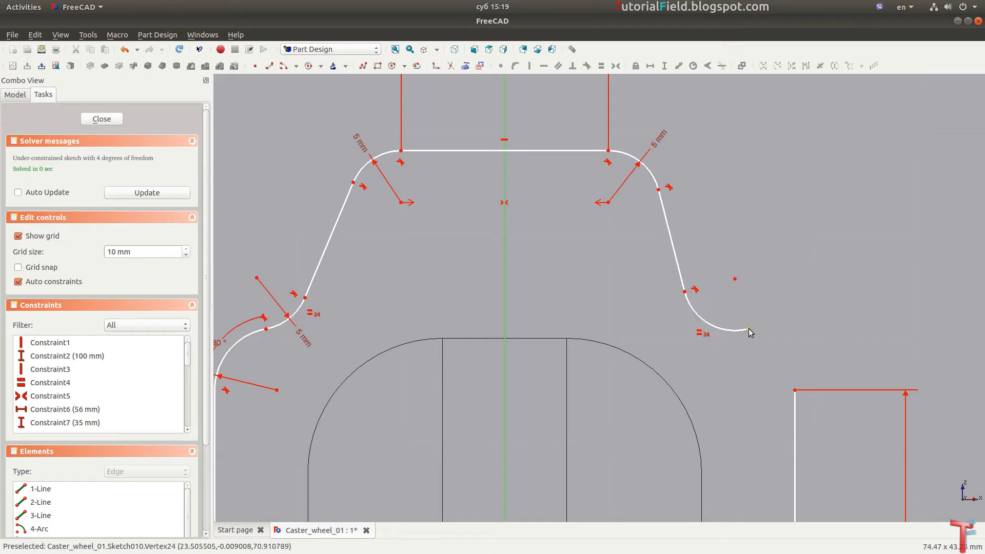
- Set the new arc centre 10 mm vertically below the upper-right arc centre
{"action": "left_click_drag", "start_coordinate": [734, 334], "coordinate": [739, 317]}
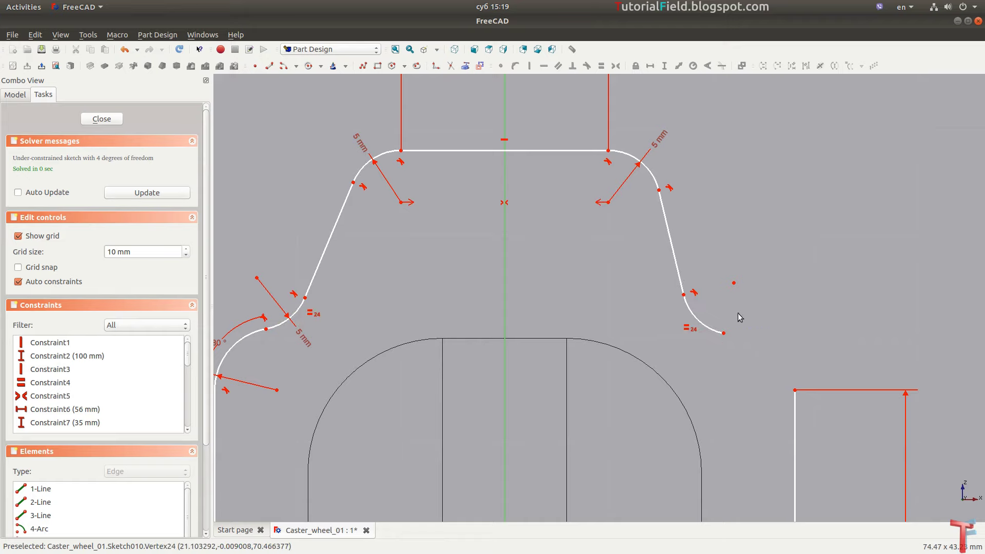
{"action": "left_click", "coordinate": [733, 283]}
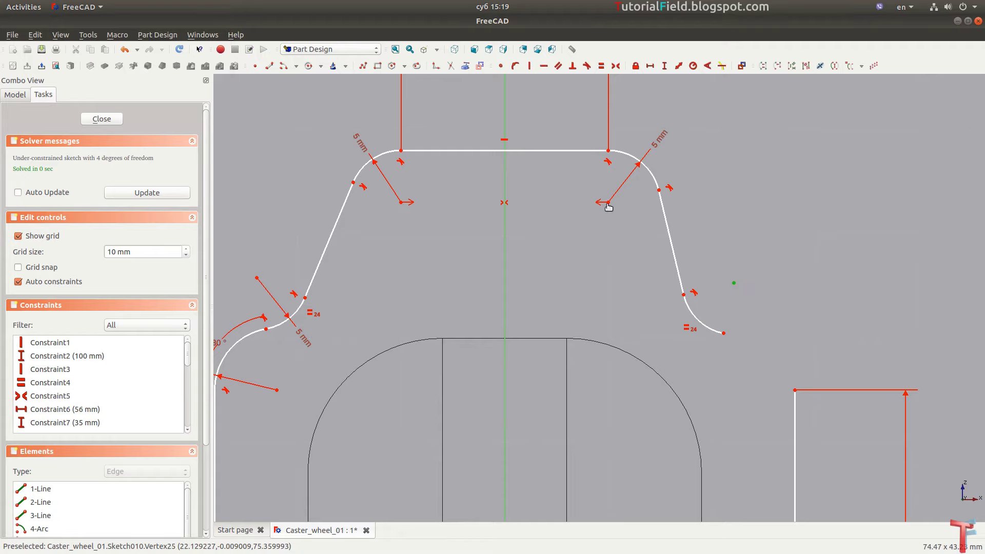
{"action": "key", "text": "Escape"}
{"action": "left_click", "coordinate": [734, 282]}
{"action": "type", "text": "i10"}
{"action": "key", "text": "Return"}
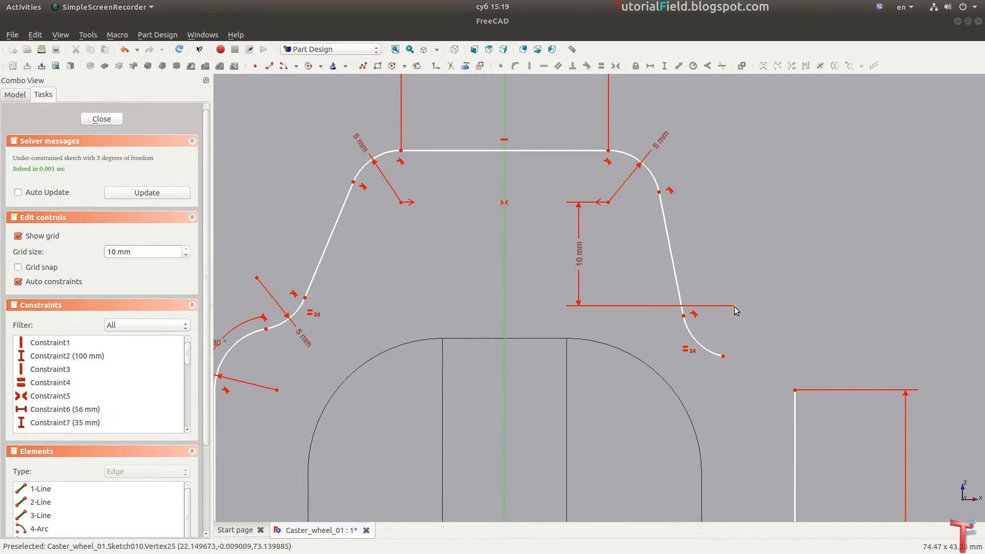
{"action": "left_click_drag", "start_coordinate": [734, 306], "coordinate": [752, 303]}
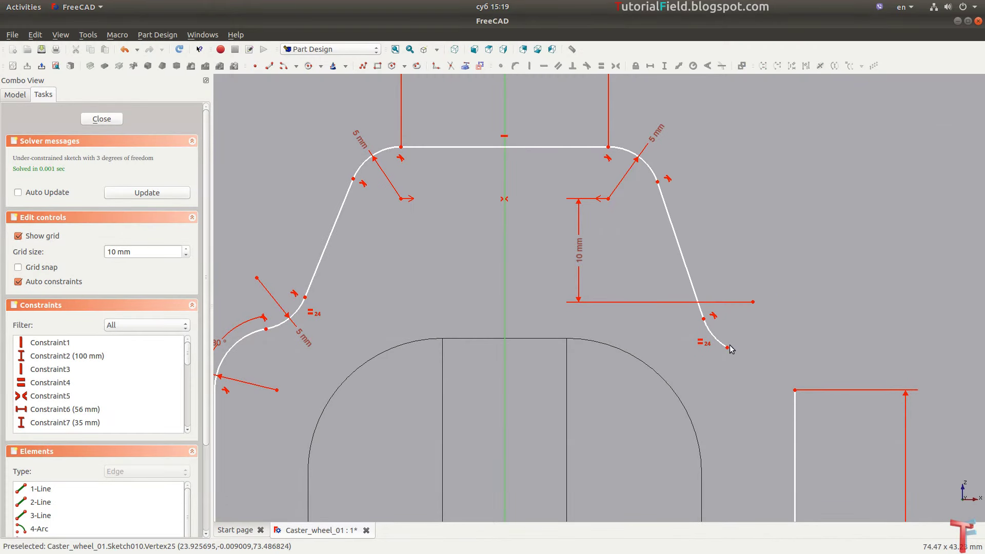
{"action": "left_click_drag", "start_coordinate": [729, 349], "coordinate": [749, 343]}
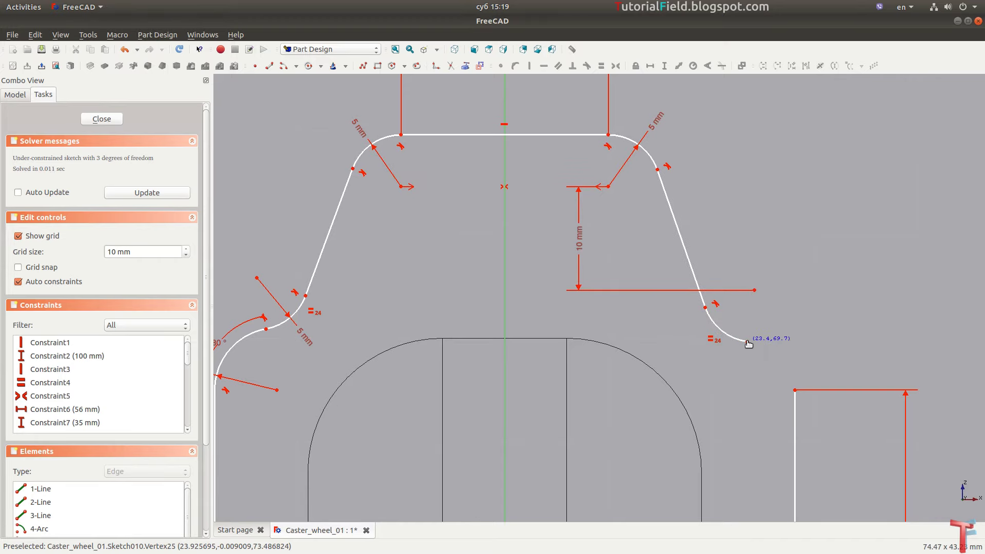
- Draw a centre-point arc beside the right leg and move it toward the leg
{"action": "left_click", "coordinate": [283, 66]}
{"action": "left_click", "coordinate": [736, 374]}
{"action": "left_click", "coordinate": [759, 343]}
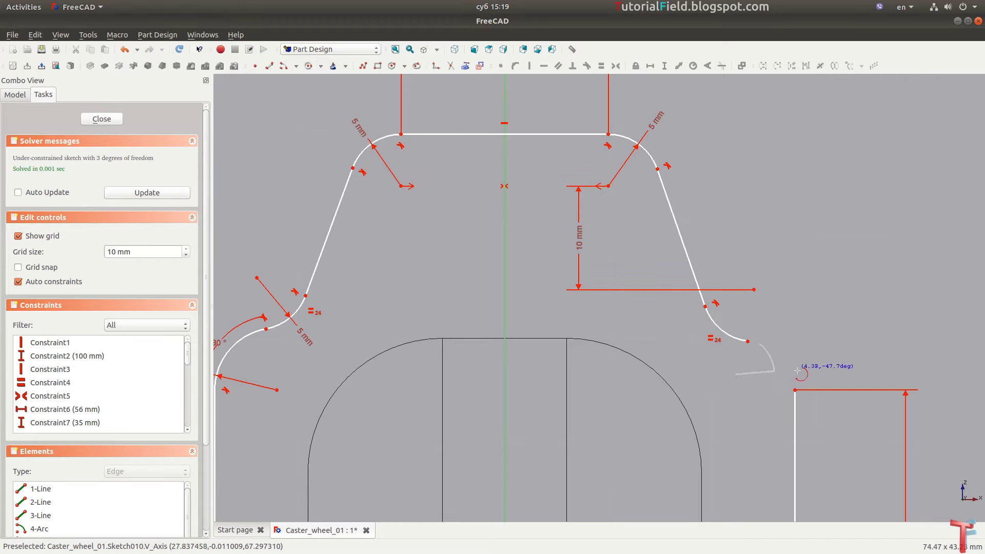
{"action": "left_click", "coordinate": [774, 376]}
{"action": "right_click", "coordinate": [801, 369]}
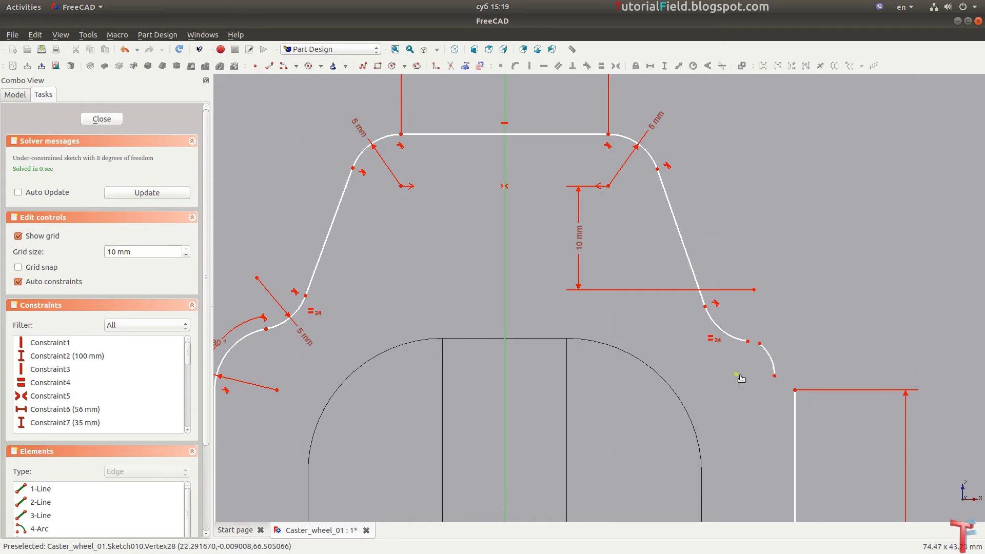
{"action": "left_click_drag", "start_coordinate": [736, 375], "coordinate": [757, 379]}
- Make the new arc tangent to the outer right leg and coincident with the neighbouring arc end
{"action": "left_click_drag", "start_coordinate": [812, 403], "coordinate": [812, 402]}
{"action": "key", "text": "t"}
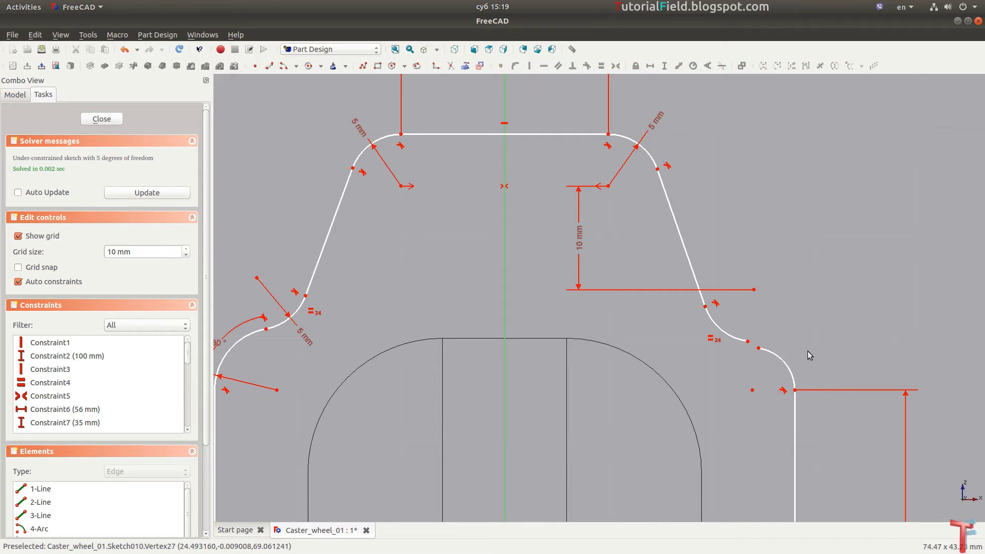
{"action": "left_click_drag", "start_coordinate": [768, 328], "coordinate": [719, 365]}
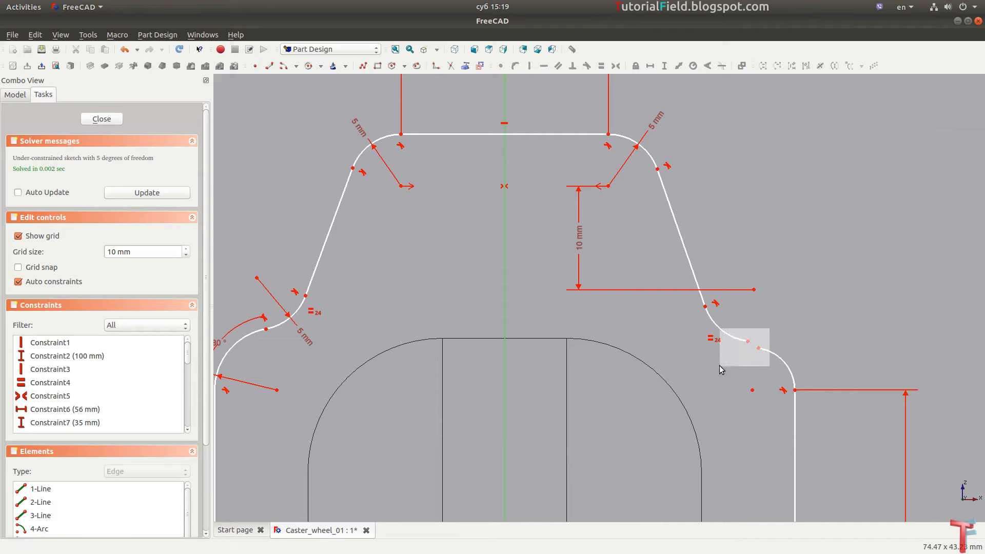
{"action": "key", "text": "c"}
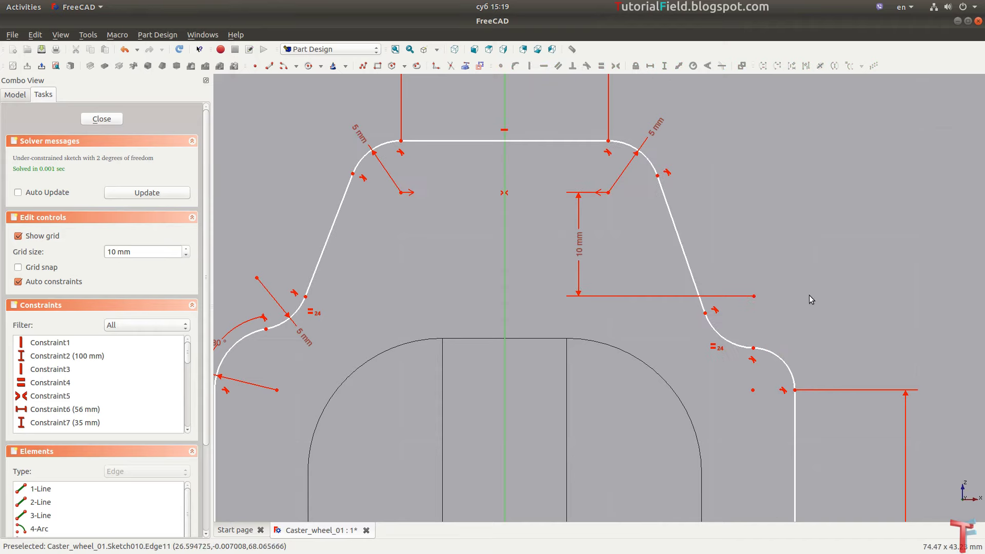
- Constrain the right lower arc equal in radius to the left lower arc
{"action": "scroll", "coordinate": [809, 294], "scroll_direction": "down", "scroll_amount": 1}
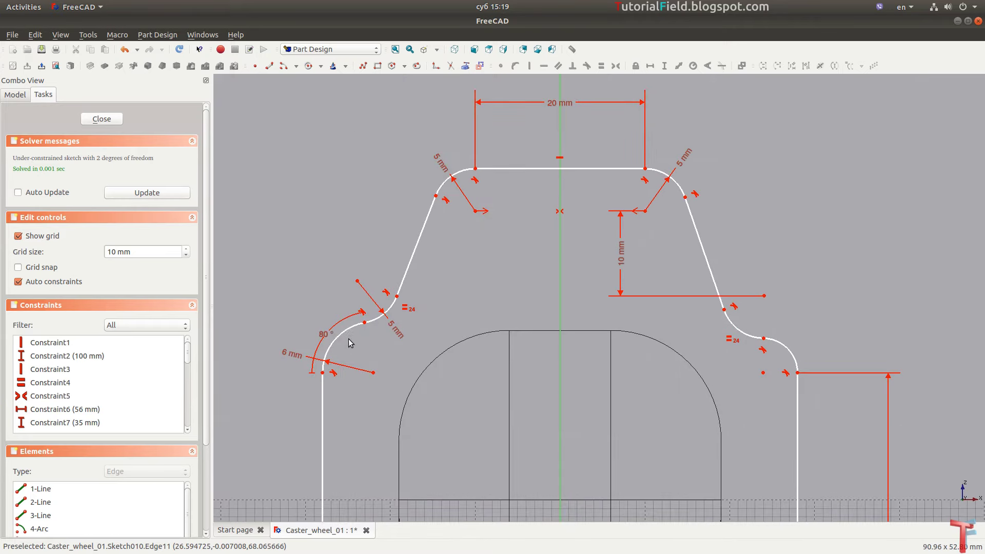
{"action": "left_click", "coordinate": [335, 341]}
{"action": "left_click", "coordinate": [783, 353]}
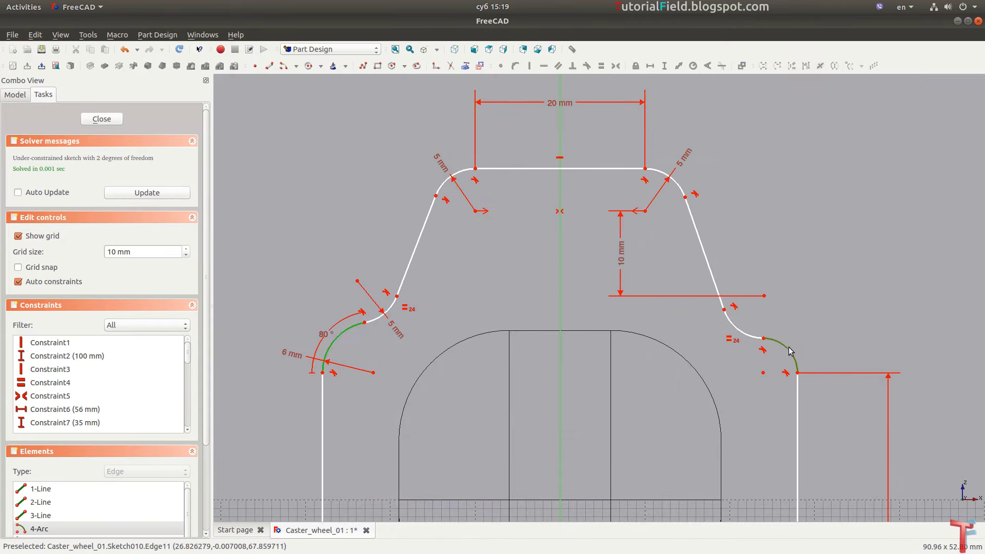
{"action": "key", "text": "e"}
- Give the right lower arc an 80° angle constraint
{"action": "scroll", "coordinate": [786, 324], "scroll_direction": "up", "scroll_amount": 1}
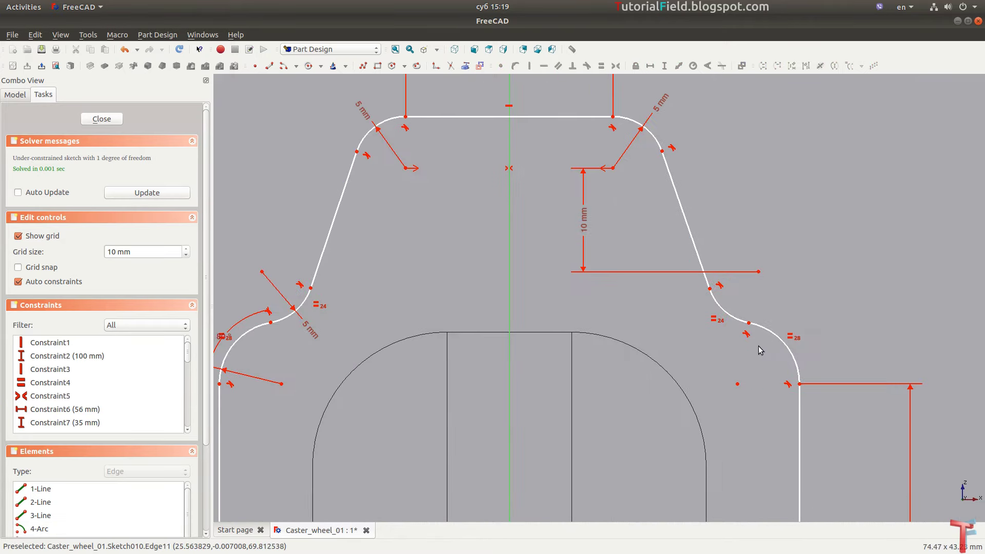
{"action": "left_click_drag", "start_coordinate": [749, 323], "coordinate": [758, 327]}
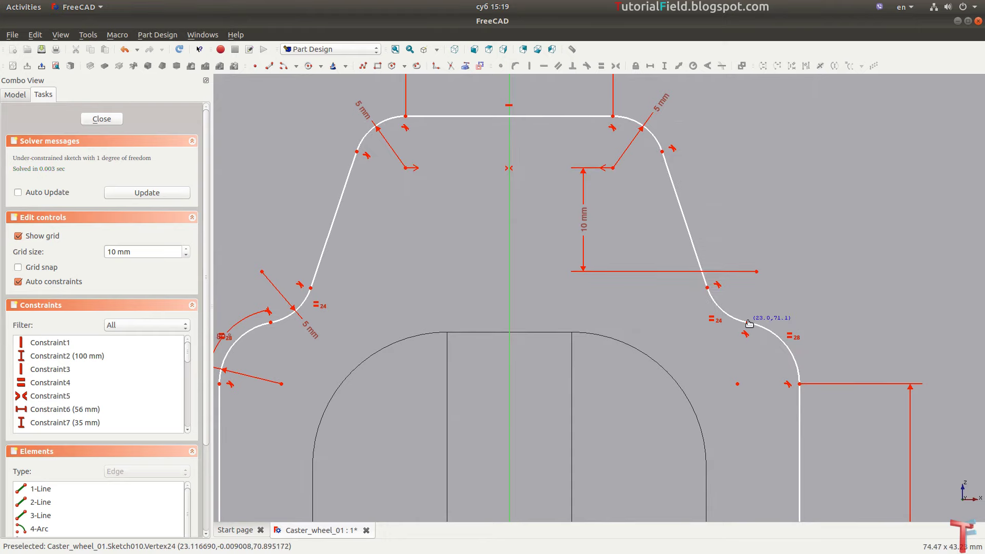
{"action": "left_click", "coordinate": [769, 331]}
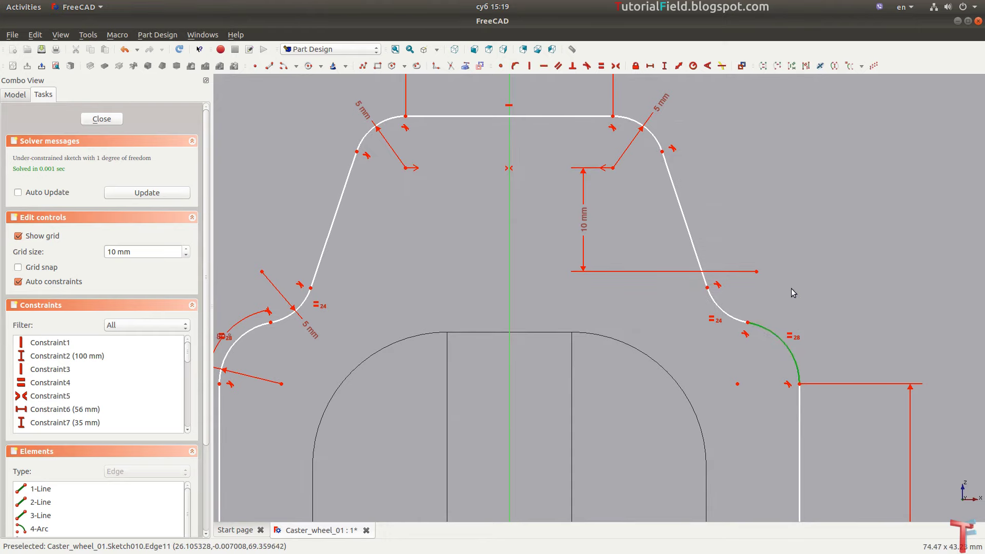
{"action": "key", "text": "a"}
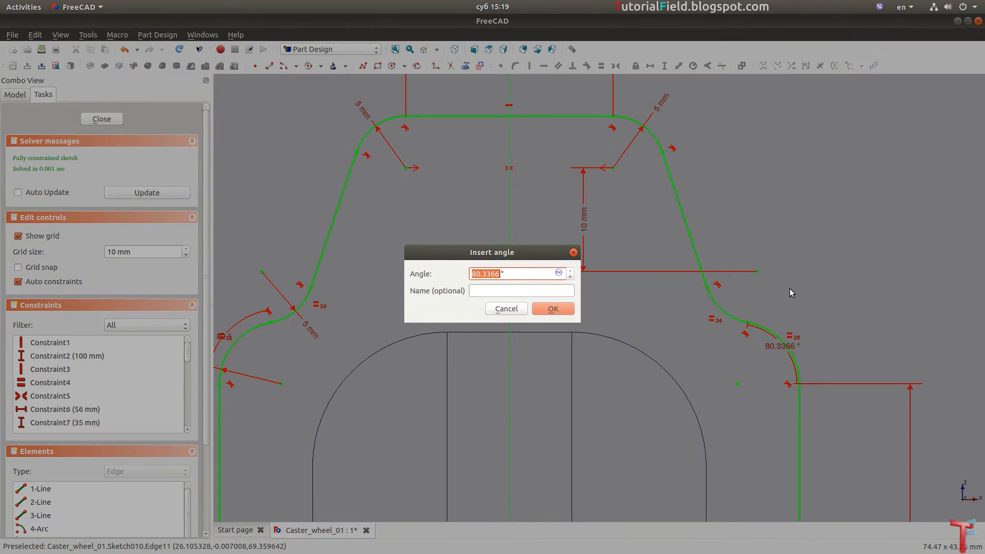
{"action": "type", "text": "80"}
{"action": "key", "text": "Return"}
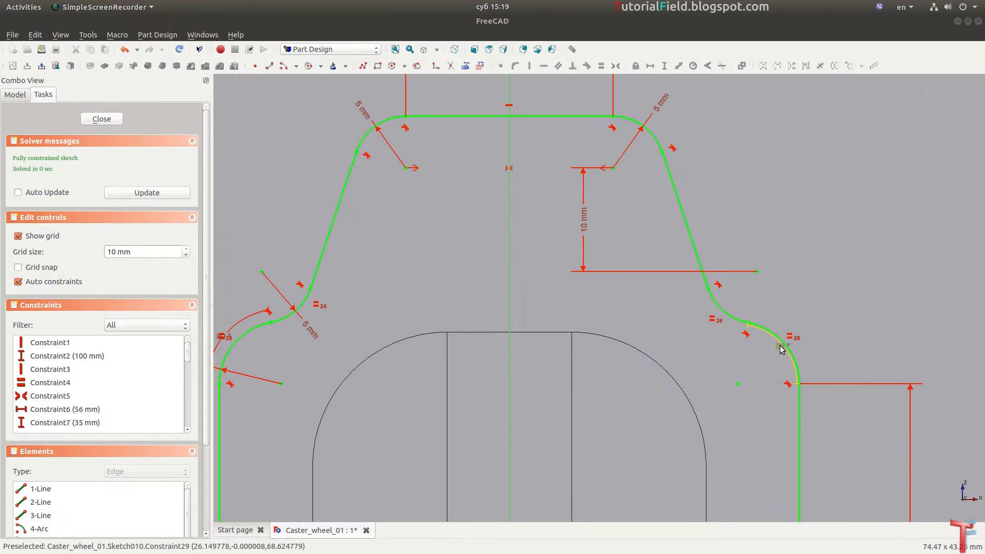
{"action": "left_click_drag", "start_coordinate": [781, 349], "coordinate": [795, 336]}
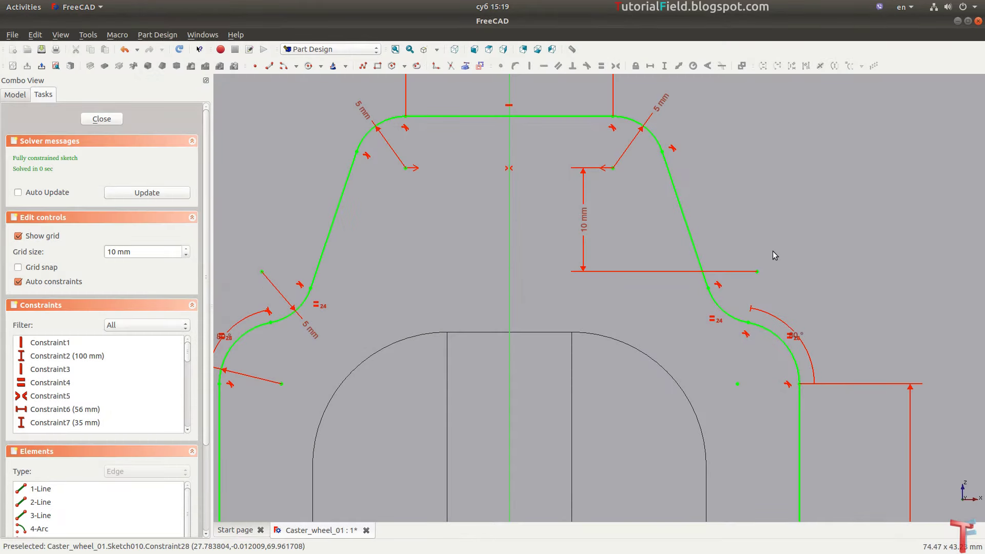
- Close the fully constrained sketch and orbit to view it around the wheel
{"action": "scroll", "coordinate": [773, 251], "scroll_direction": "down", "scroll_amount": 5}
{"action": "left_click", "coordinate": [108, 120]}
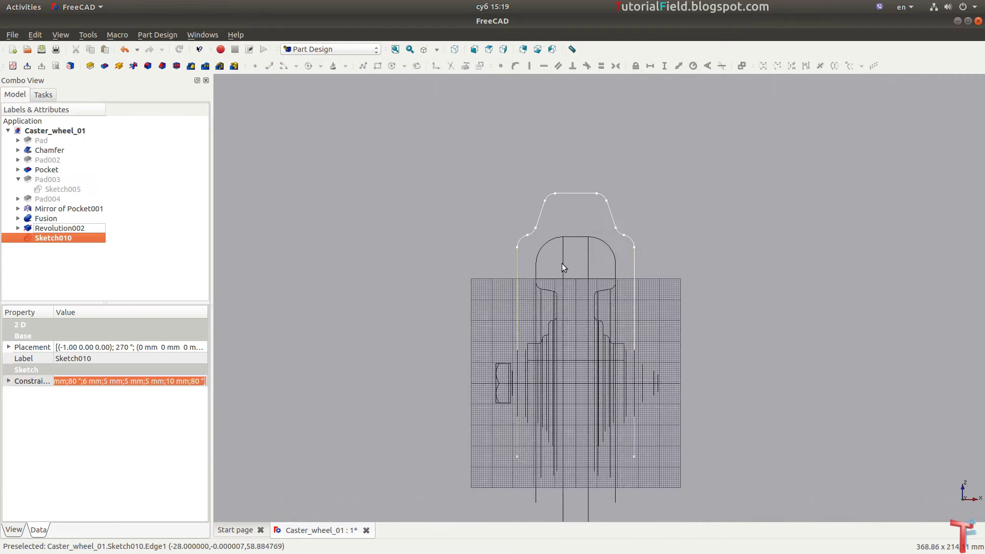
{"action": "middle_click_drag", "start_coordinate": [561, 263], "coordinate": [705, 369]}
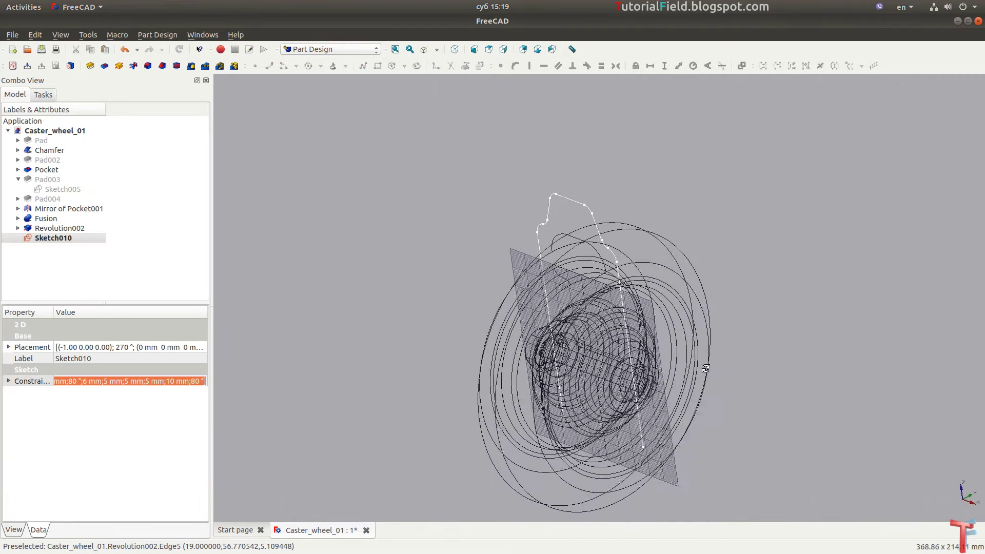
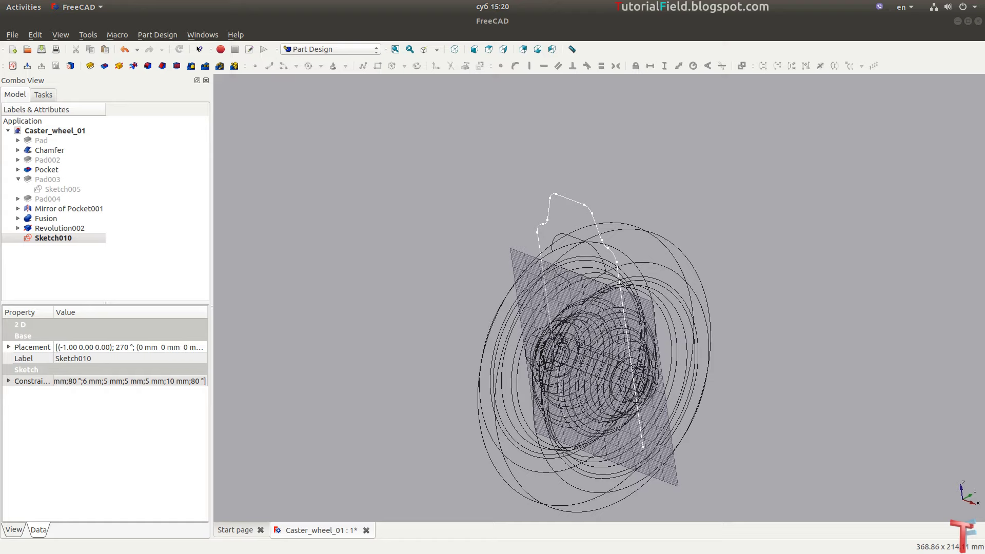
- In the Part workbench, extrude Sketch010 along direction Y=1, Z=0 as a solid block
{"action": "left_click", "coordinate": [57, 238]}
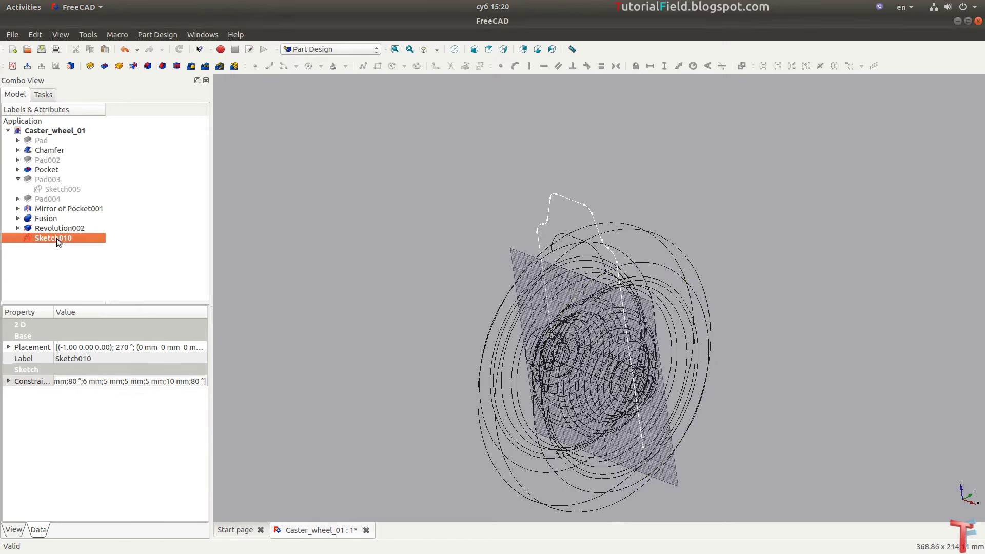
{"action": "left_click", "coordinate": [328, 50]}
{"action": "left_click", "coordinate": [334, 229]}
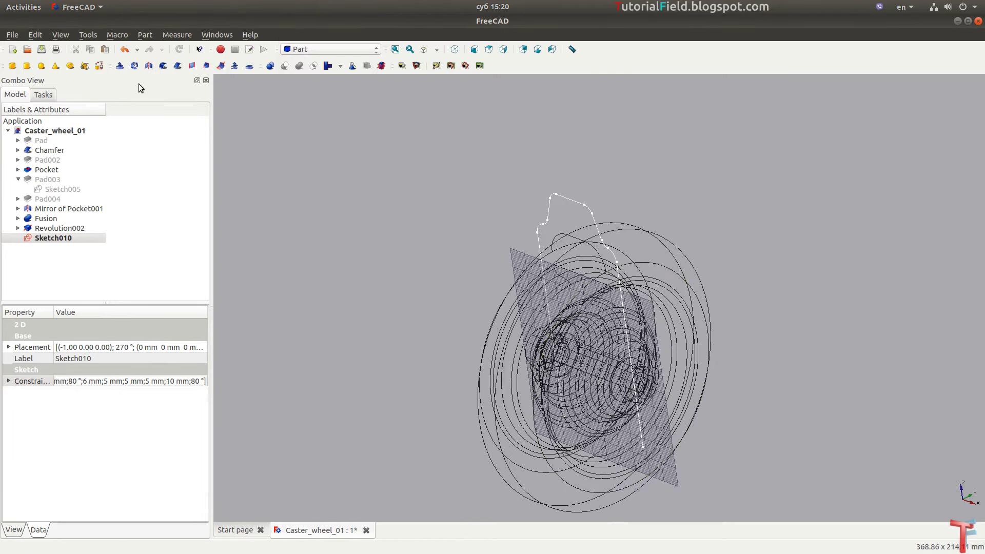
{"action": "left_click", "coordinate": [120, 66]}
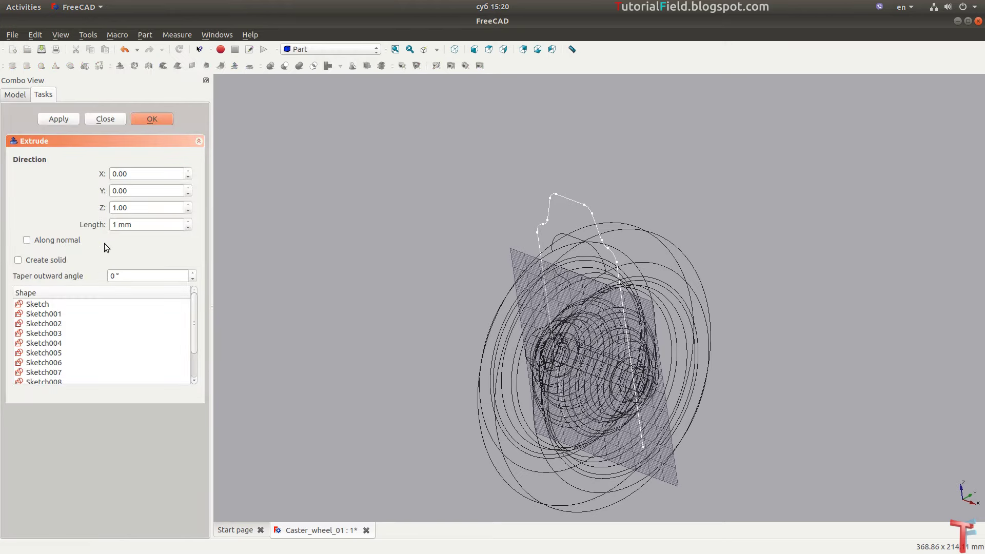
{"action": "left_click", "coordinate": [137, 190]}
{"action": "scroll", "coordinate": [136, 189], "scroll_direction": "up", "scroll_amount": 1}
{"action": "scroll", "coordinate": [142, 207], "scroll_direction": "down", "scroll_amount": 1}
{"action": "left_click", "coordinate": [140, 226]}
{"action": "left_click", "coordinate": [49, 259]}
{"action": "left_click", "coordinate": [150, 119]}
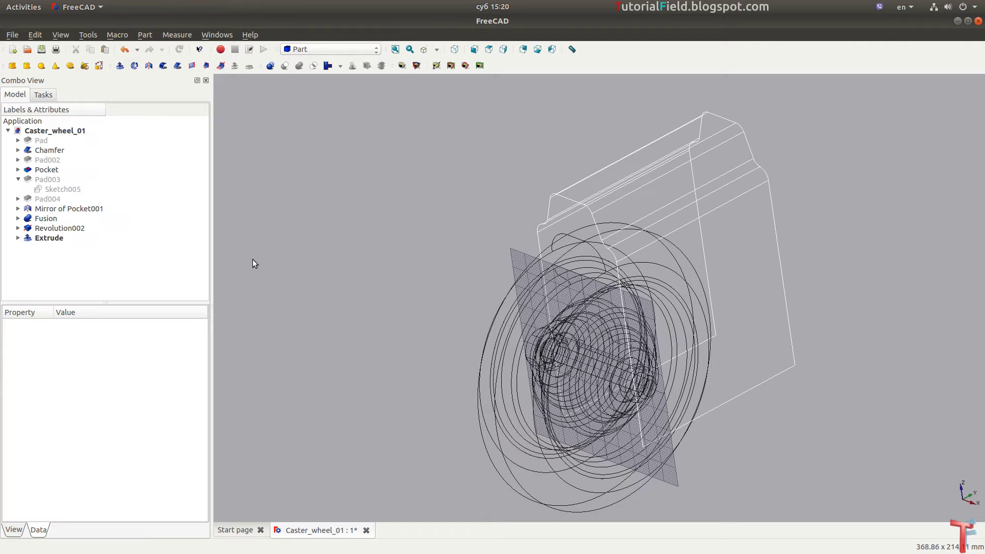
- Switch to Flat lines display, fit the whole model in view, and save the document
{"action": "left_click", "coordinate": [436, 49]}
{"action": "left_click", "coordinate": [451, 73]}
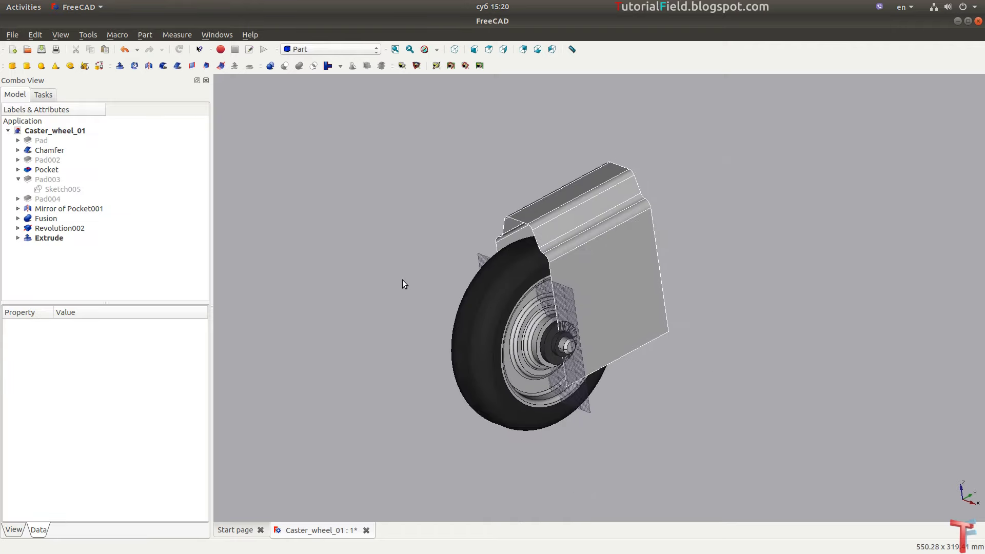
{"action": "middle_click_drag", "start_coordinate": [402, 284], "coordinate": [565, 257]}
{"action": "scroll", "coordinate": [564, 257], "scroll_direction": "up", "scroll_amount": 3}
{"action": "mouse_move", "coordinate": [748, 238]}
{"action": "middle_mouse_down"}
{"action": "mouse_move", "coordinate": [719, 237]}
{"action": "mouse_move", "coordinate": [726, 222]}
{"action": "middle_mouse_up"}
{"action": "middle_click_drag", "start_coordinate": [663, 451], "coordinate": [682, 462]}
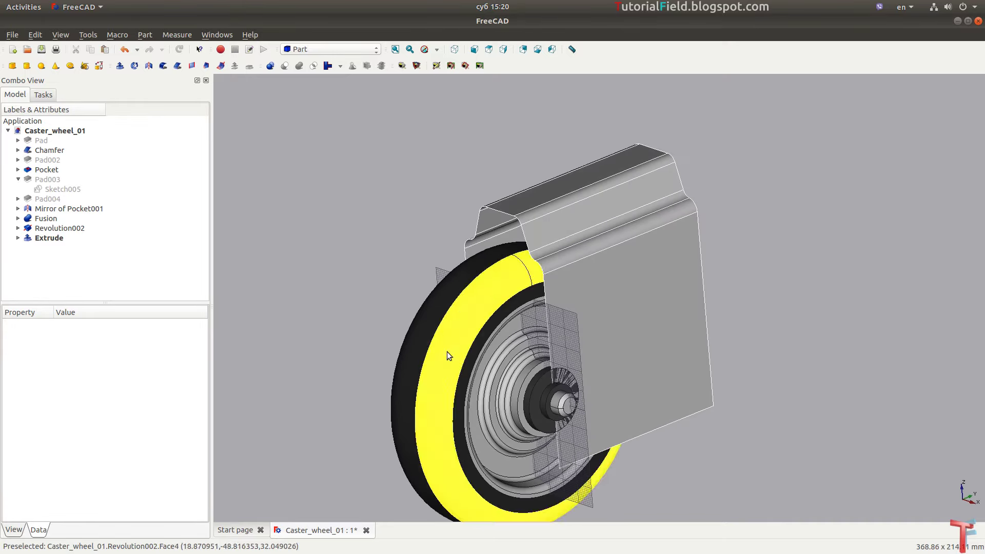
{"action": "left_click", "coordinate": [395, 50]}
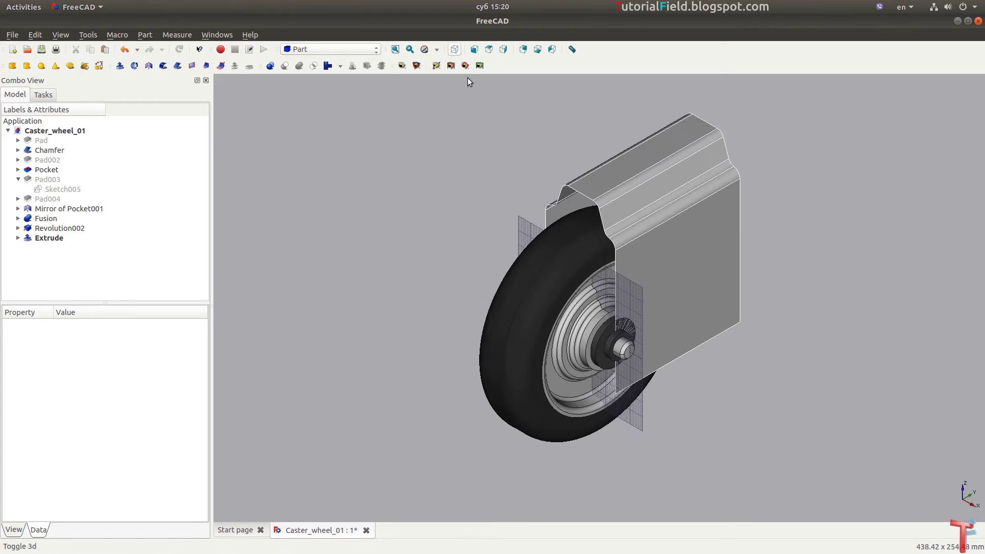
{"action": "key", "text": "ctrl+s"}
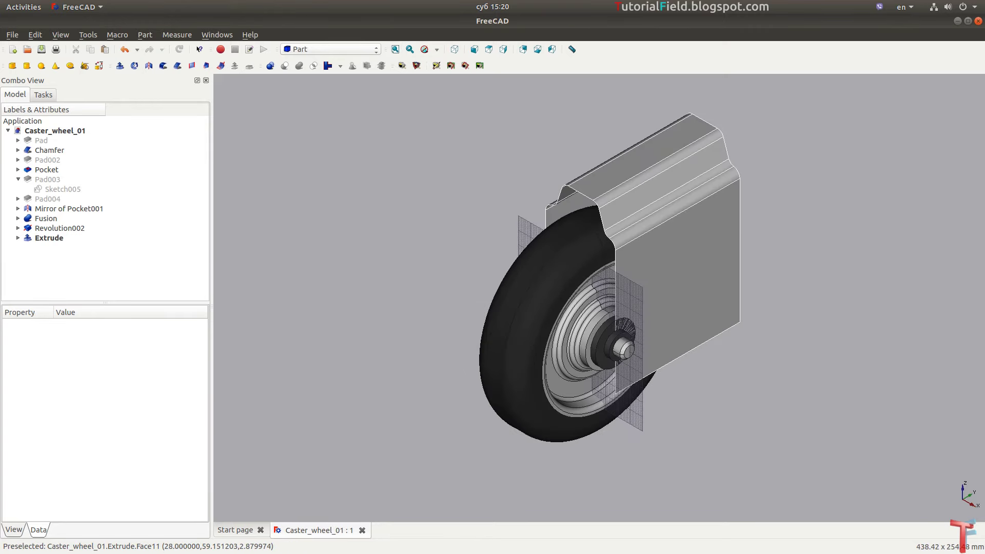
{"action": "key", "text": "alt+Tab"}
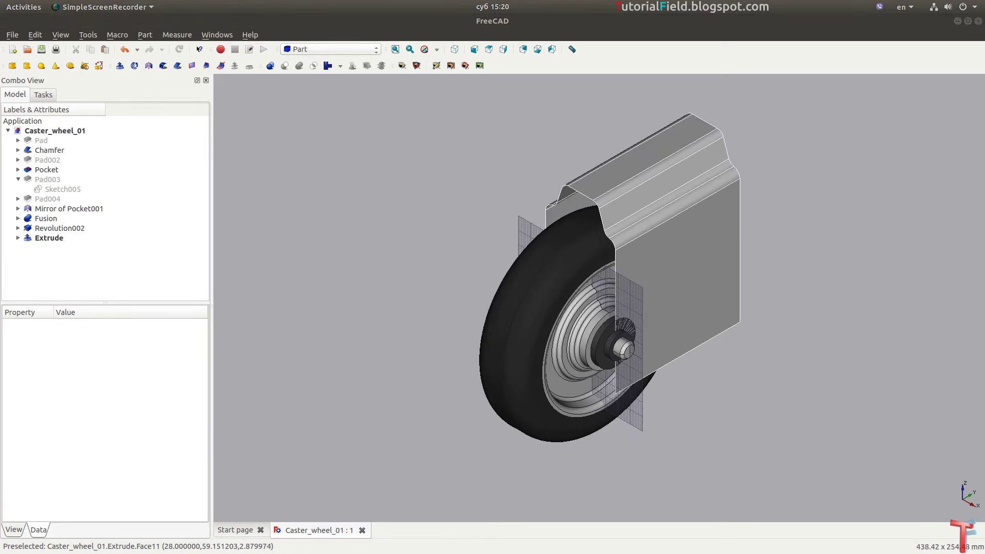
- Set Sketch010's placement position y to -30 mm
{"action": "left_click", "coordinate": [19, 238]}
{"action": "right_click", "coordinate": [51, 248]}
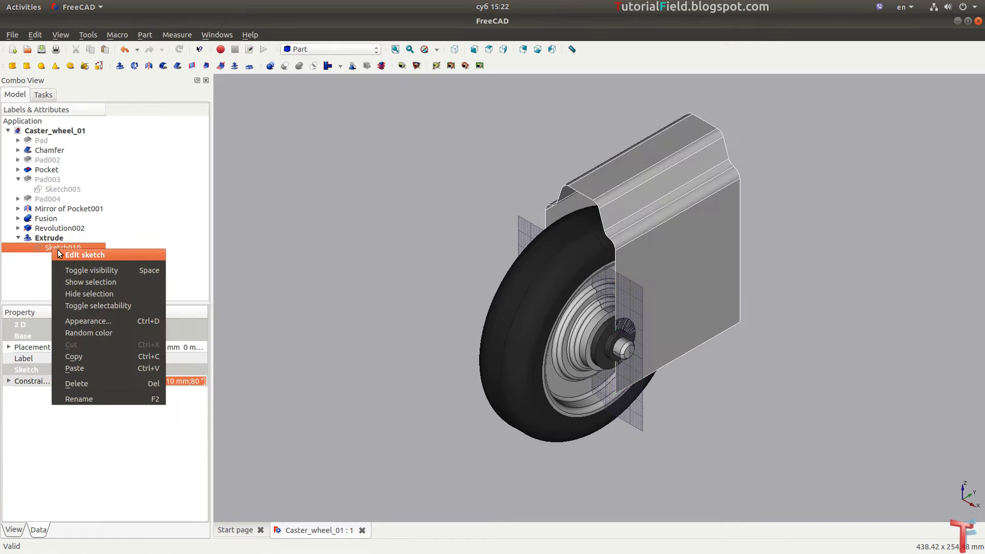
{"action": "left_click", "coordinate": [24, 271]}
{"action": "left_click", "coordinate": [9, 347]}
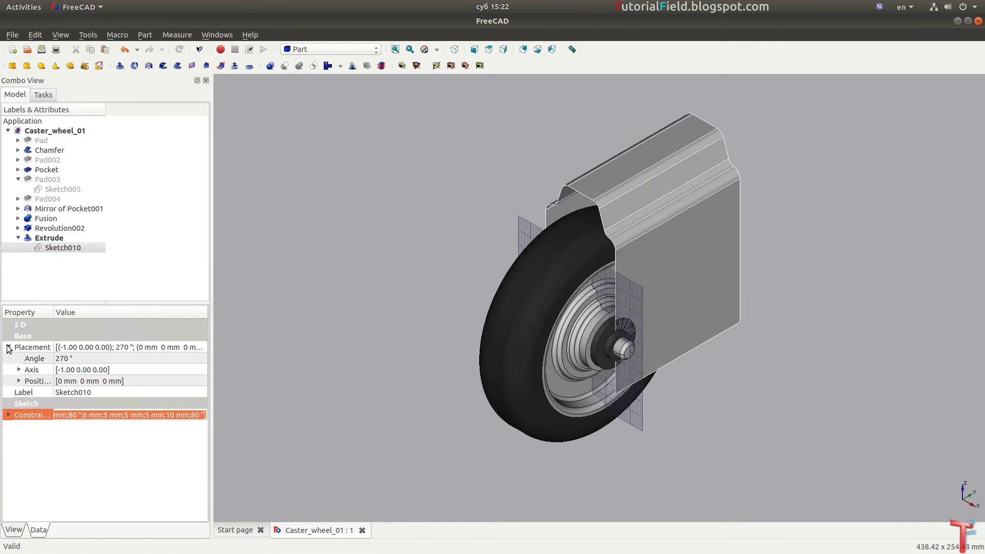
{"action": "left_click", "coordinate": [19, 381]}
{"action": "left_click", "coordinate": [72, 404]}
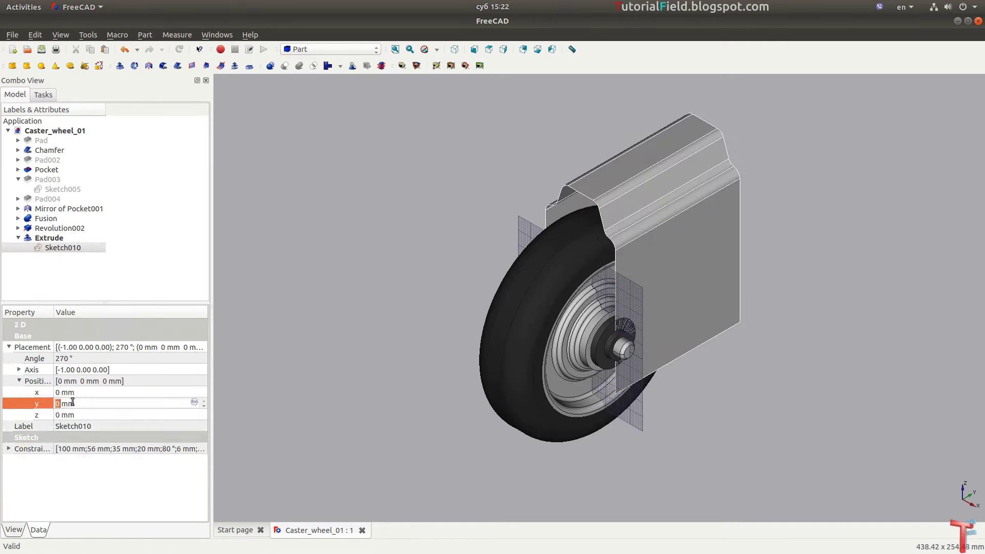
{"action": "type", "text": "30"}
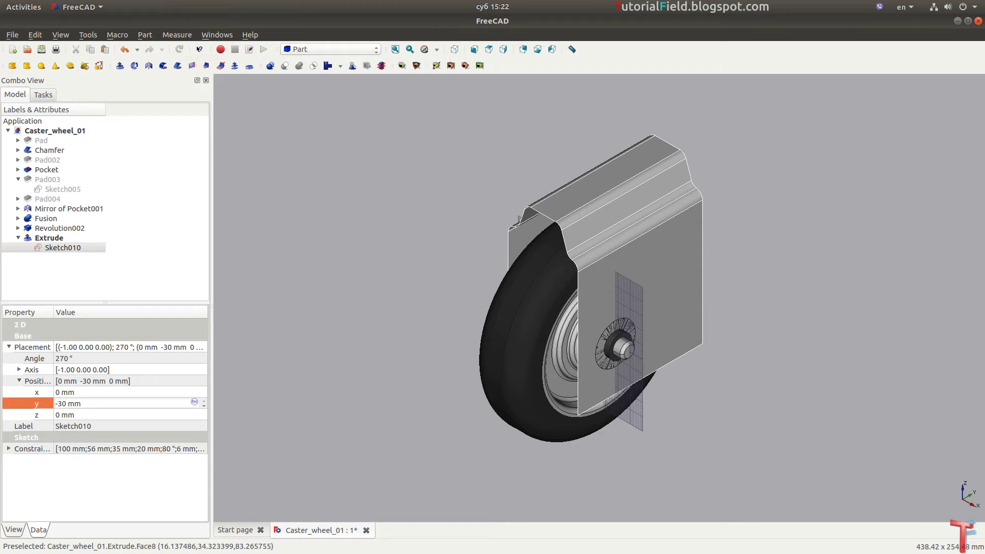
{"action": "key", "text": "alt+Tab"}
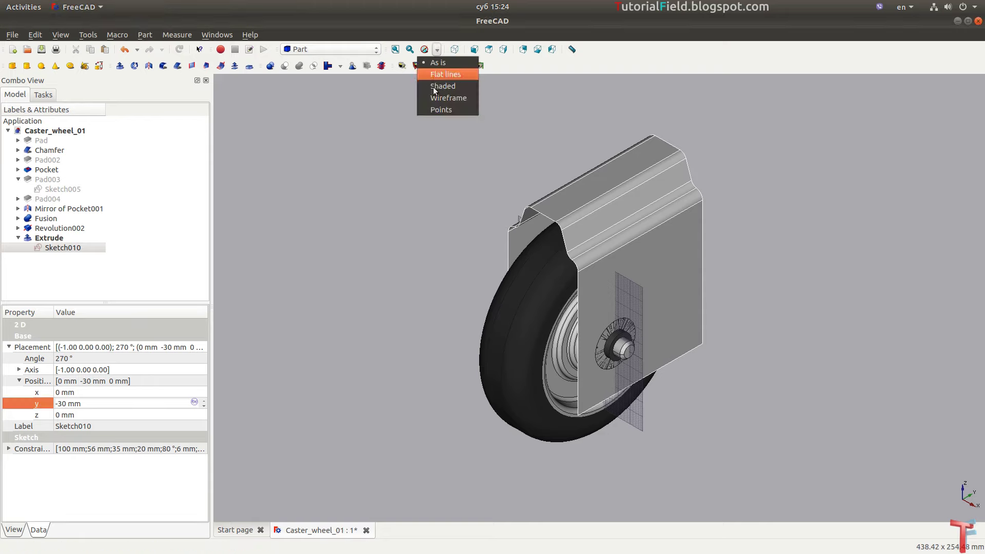
- In wireframe and the Part Design workbench, create Sketch011 on the YZ-Plane
{"action": "left_click", "coordinate": [433, 97]}
{"action": "left_click", "coordinate": [308, 49]}
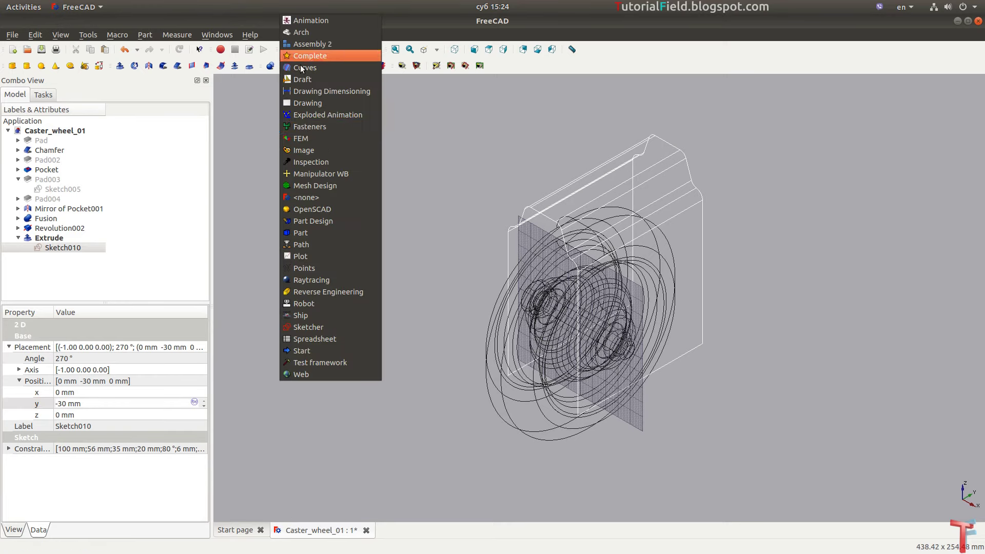
{"action": "left_click", "coordinate": [313, 221]}
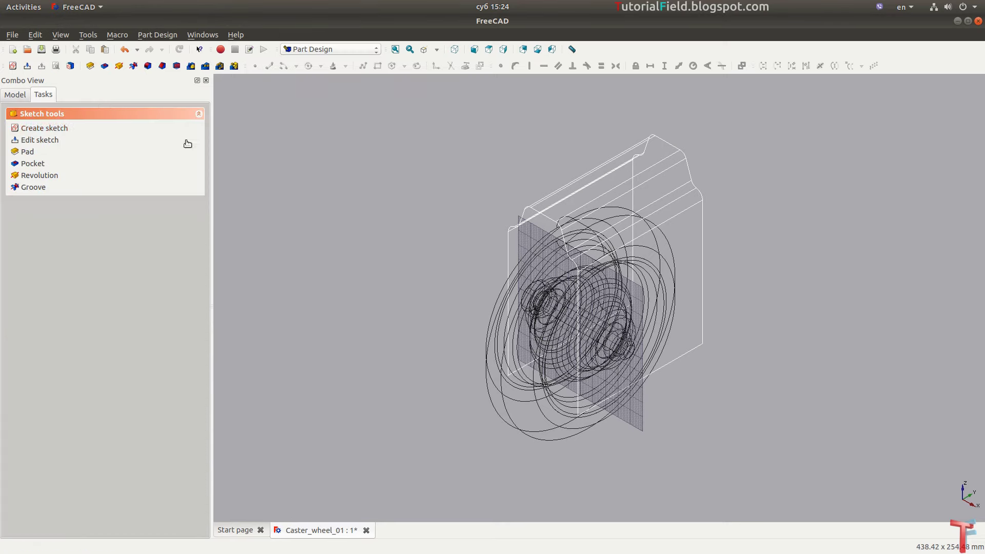
{"action": "left_click", "coordinate": [13, 65]}
{"action": "left_click", "coordinate": [475, 271]}
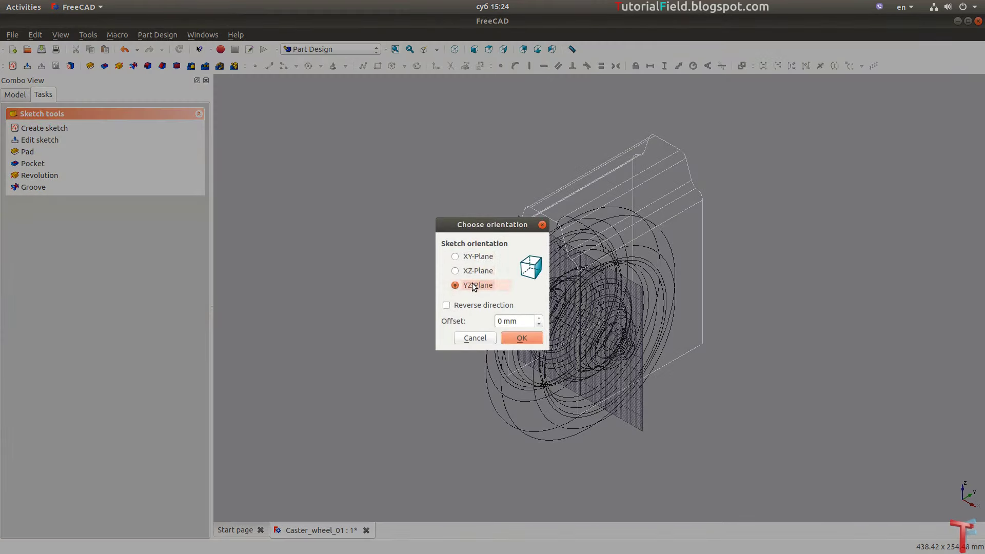
{"action": "left_click", "coordinate": [531, 338]}
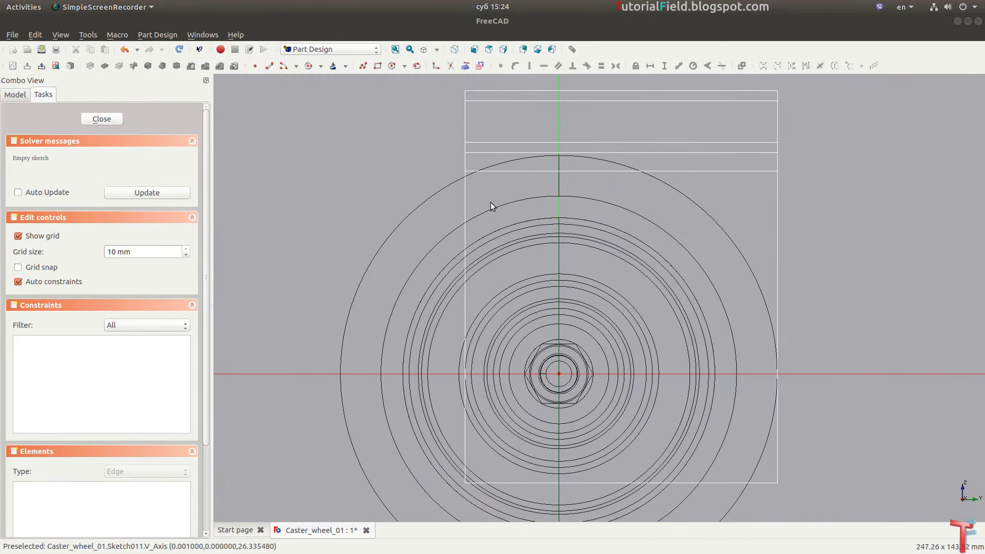
- Draw a horizontal top line with its left end on the vertical axis, constrained to 68 mm
{"action": "left_click", "coordinate": [269, 66]}
{"action": "left_click", "coordinate": [555, 121]}
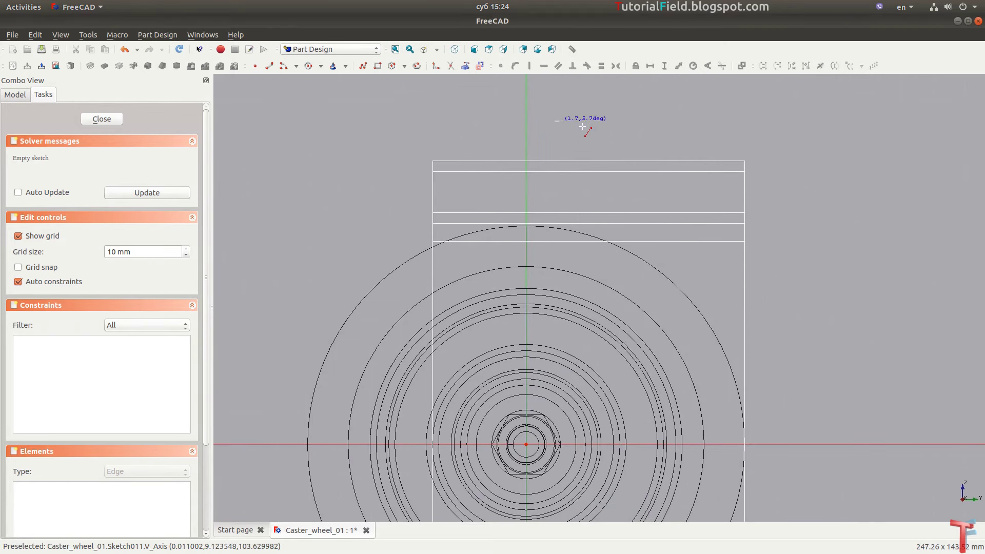
{"action": "left_click", "coordinate": [734, 121]}
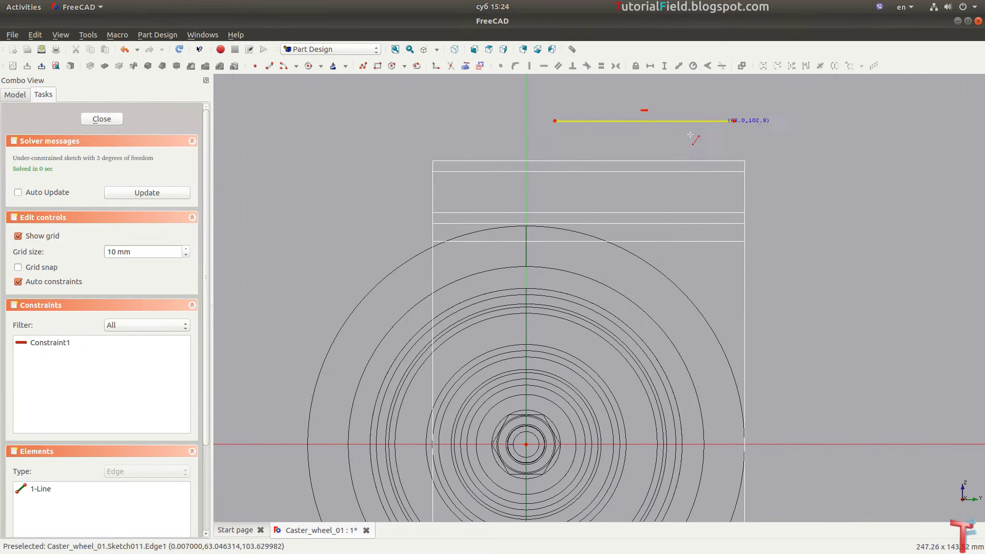
{"action": "left_click", "coordinate": [525, 122]}
{"action": "left_click", "coordinate": [515, 66]}
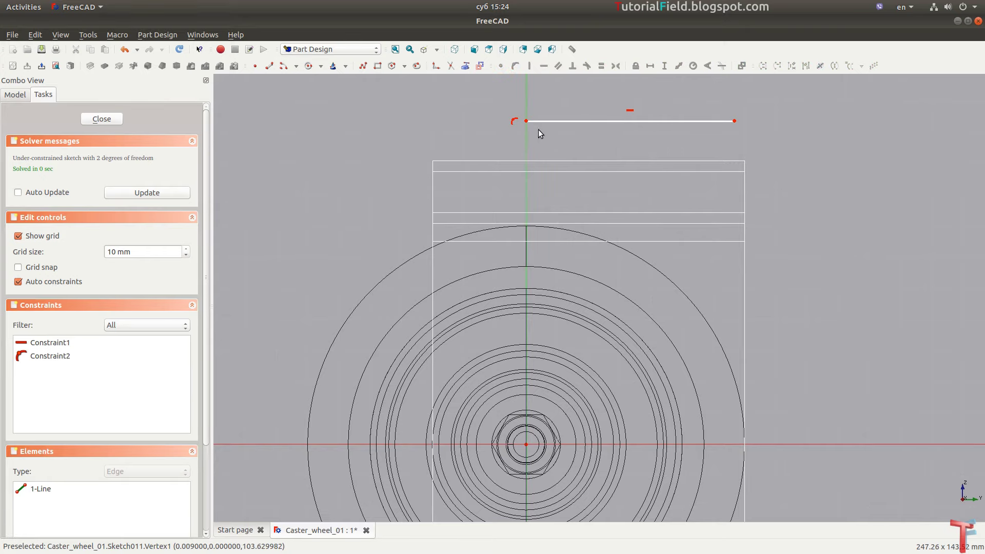
{"action": "left_click", "coordinate": [608, 122]}
{"action": "type", "text": "l"}
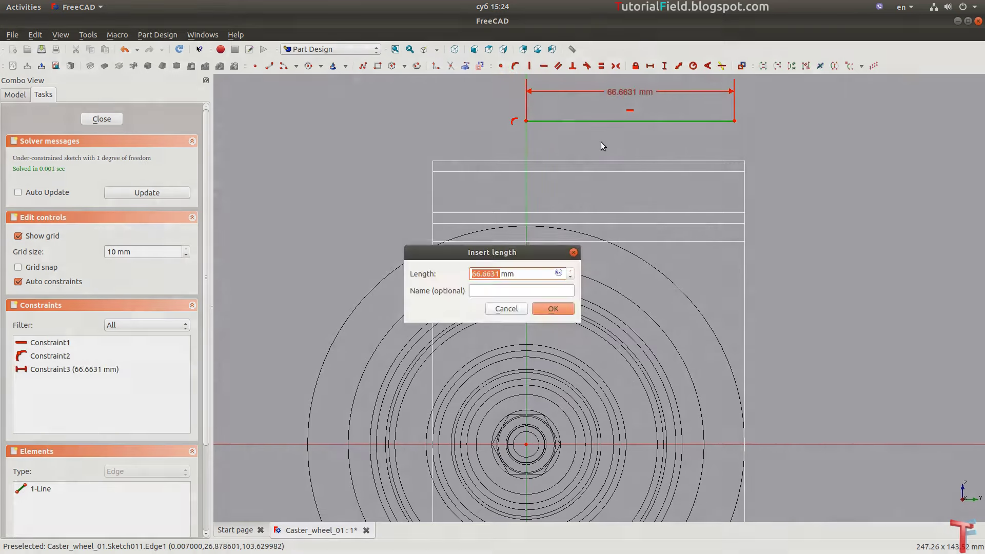
{"action": "type", "text": "68"}
{"action": "key", "text": "Return"}
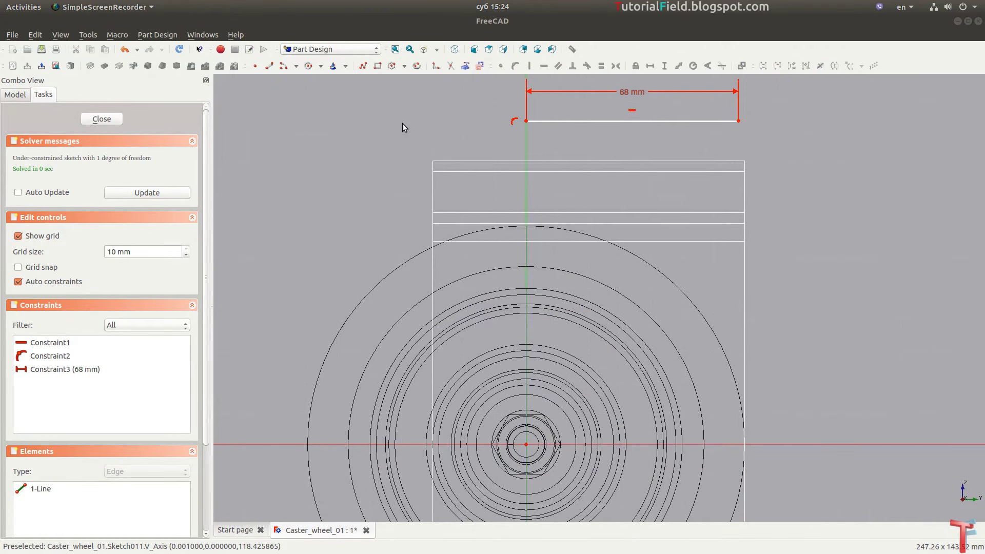
- Draw vertical lines down from the top line's right and left ends
{"action": "left_click", "coordinate": [738, 150]}
{"action": "key", "text": "l"}
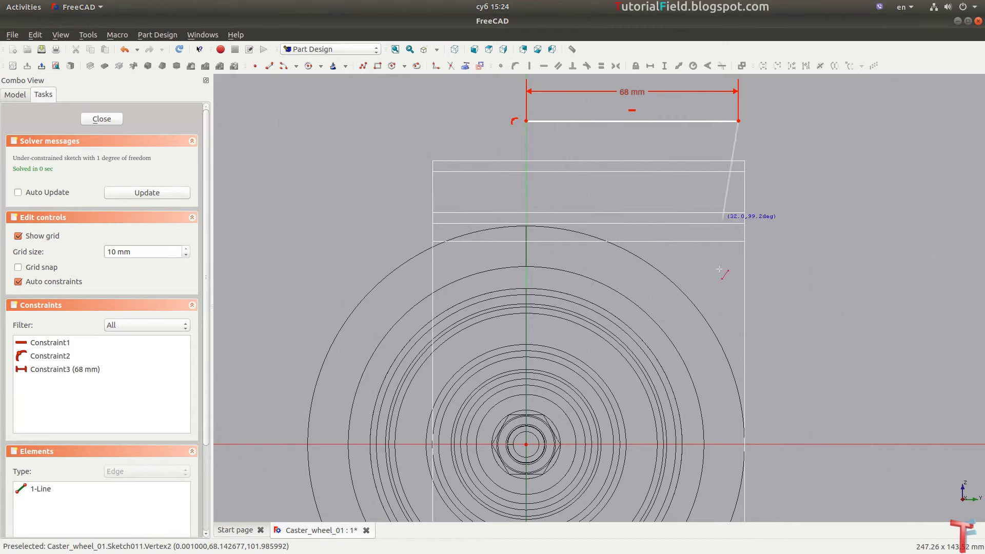
{"action": "left_click", "coordinate": [736, 341]}
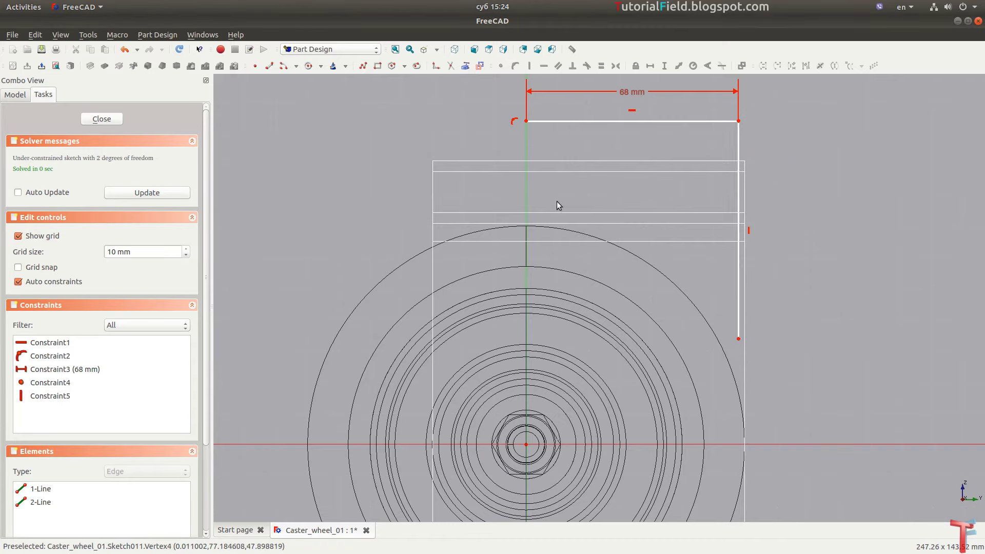
{"action": "key", "text": "l"}
{"action": "left_click", "coordinate": [525, 121]}
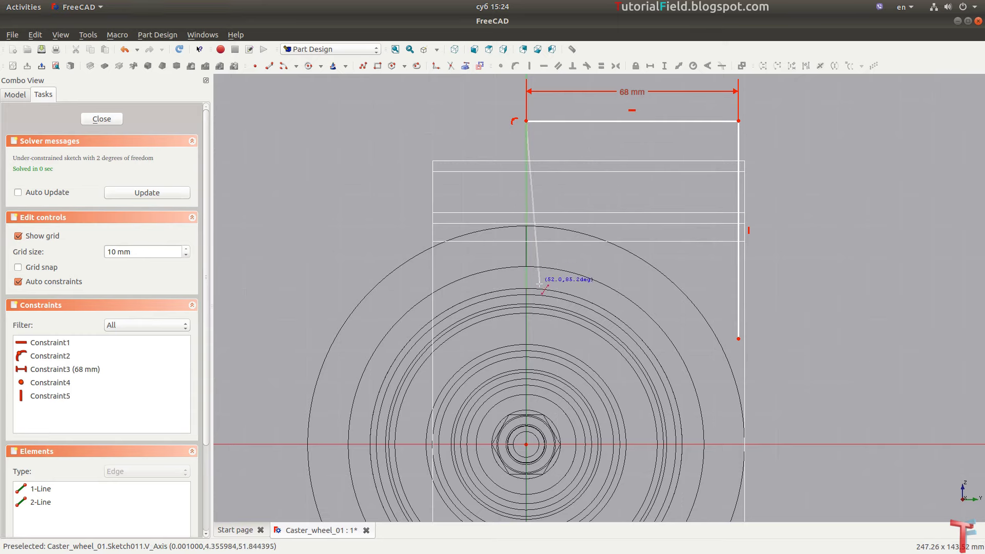
{"action": "left_click", "coordinate": [528, 307]}
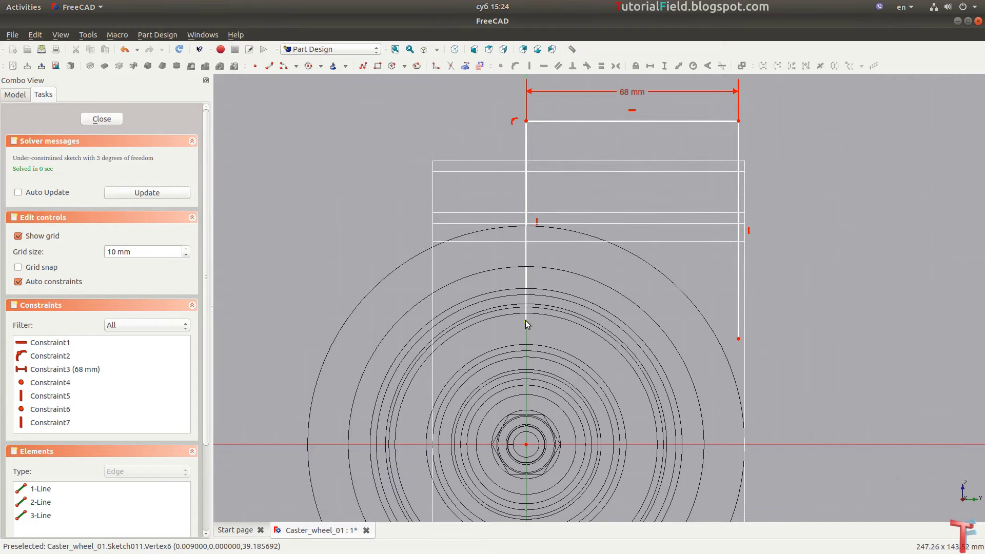
{"action": "scroll", "coordinate": [614, 278], "scroll_direction": "down", "scroll_amount": 3}
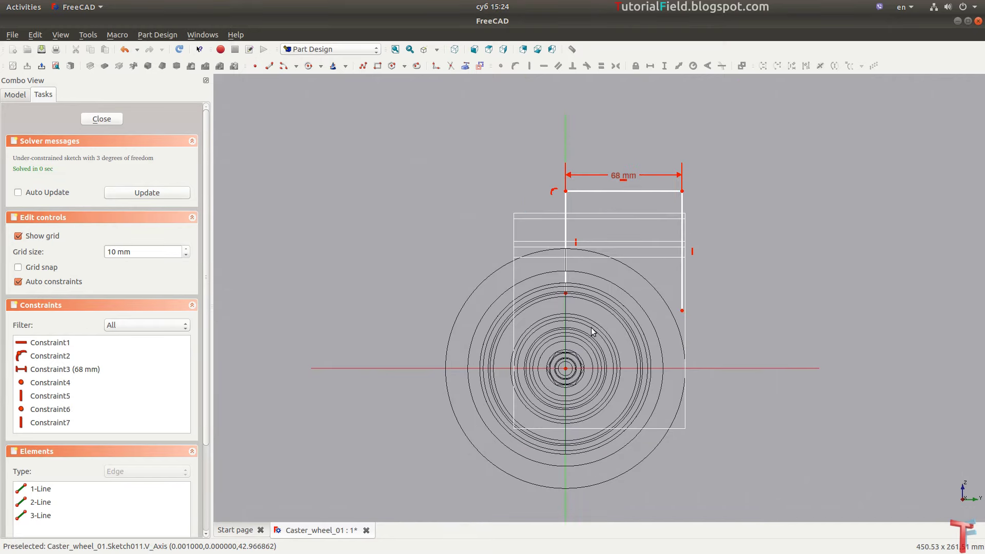
{"action": "scroll", "coordinate": [606, 397], "scroll_direction": "up", "scroll_amount": 2}
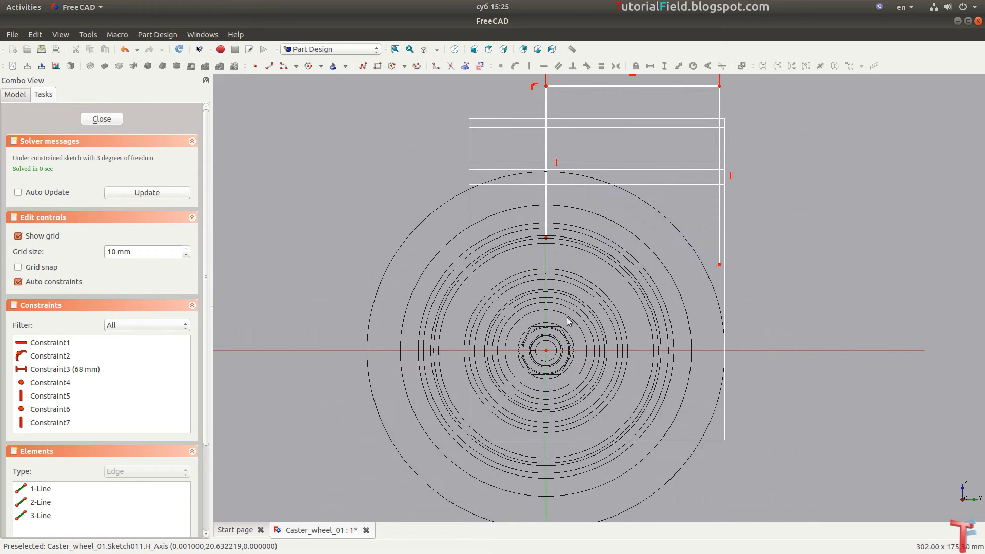
- Add an end-and-rim arc tangent to the line end, and constrain the vertical line's top to 100 mm
{"action": "left_click", "coordinate": [296, 65]}
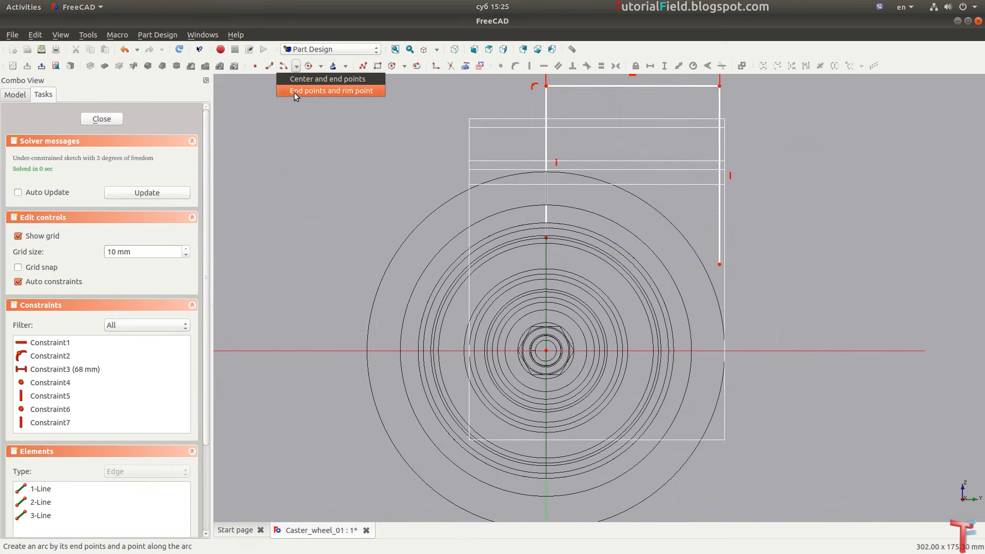
{"action": "left_click", "coordinate": [293, 90]}
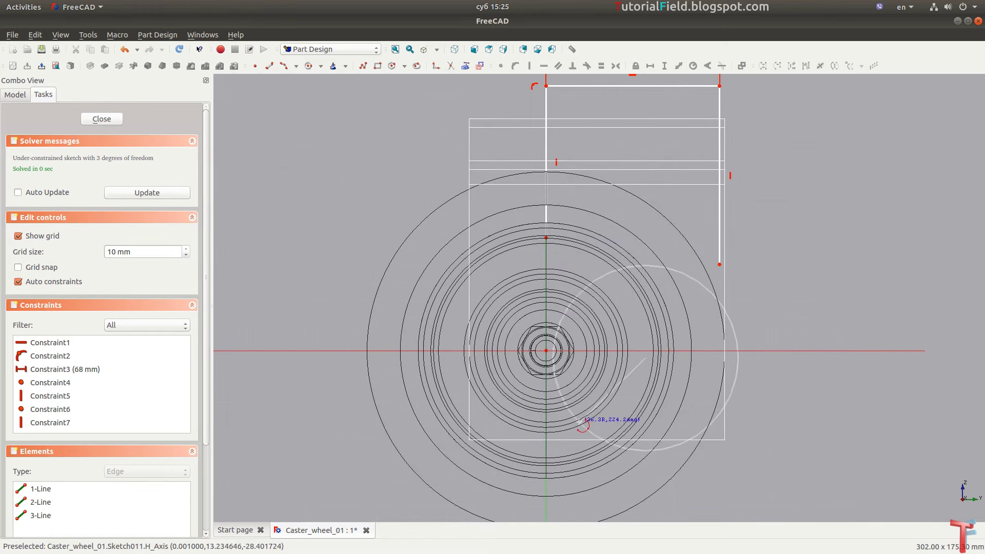
{"action": "left_click", "coordinate": [563, 435]}
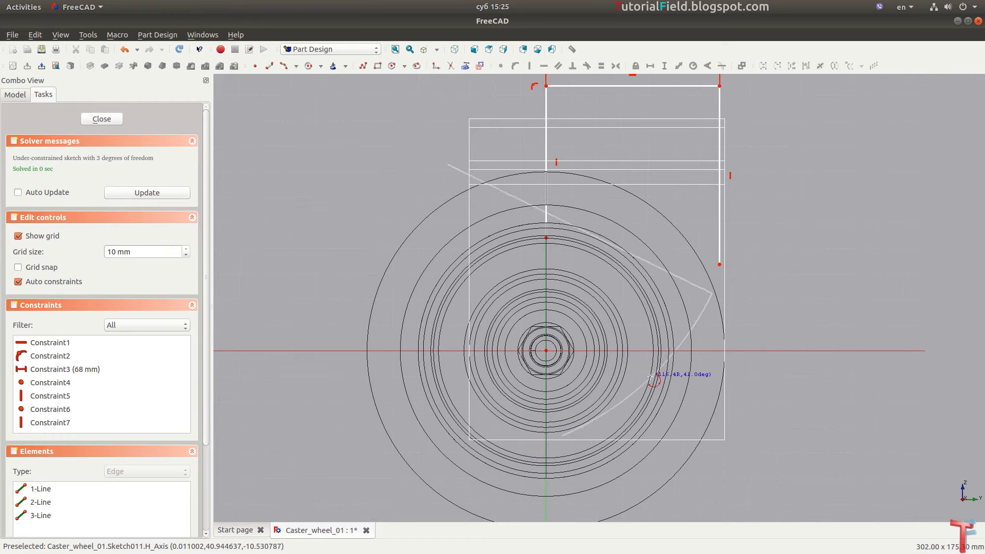
{"action": "left_click", "coordinate": [667, 362]}
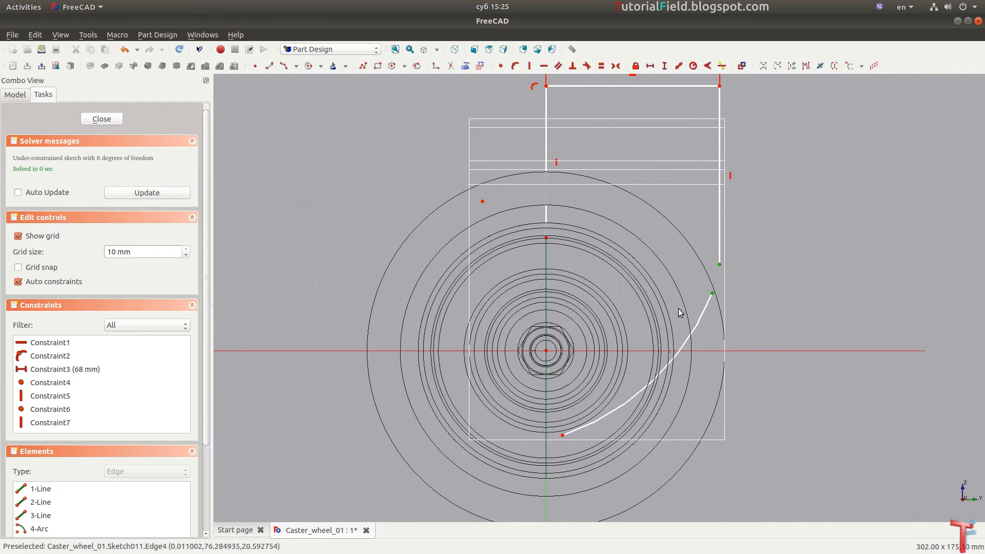
{"action": "key", "text": "t"}
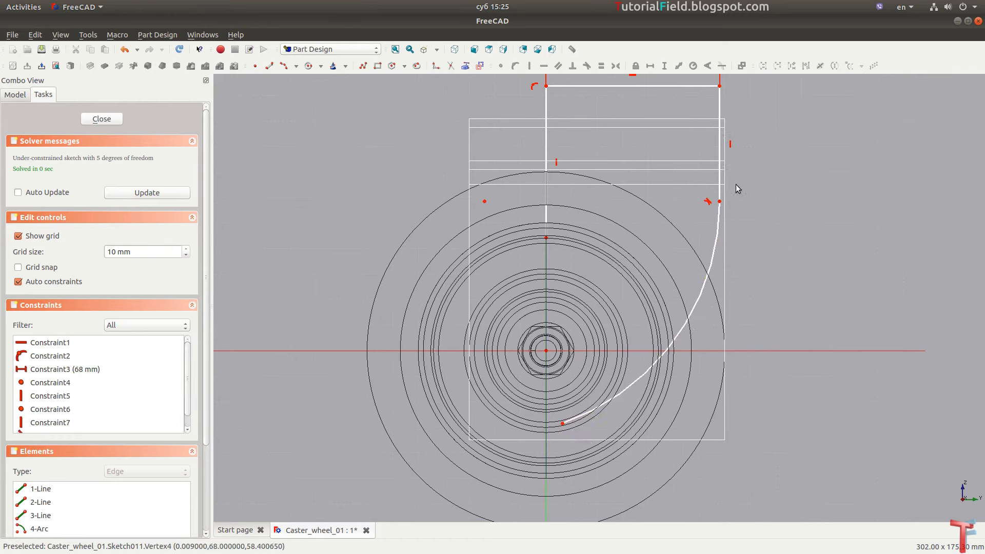
{"action": "left_click", "coordinate": [545, 87]}
{"action": "type", "text": "i"}
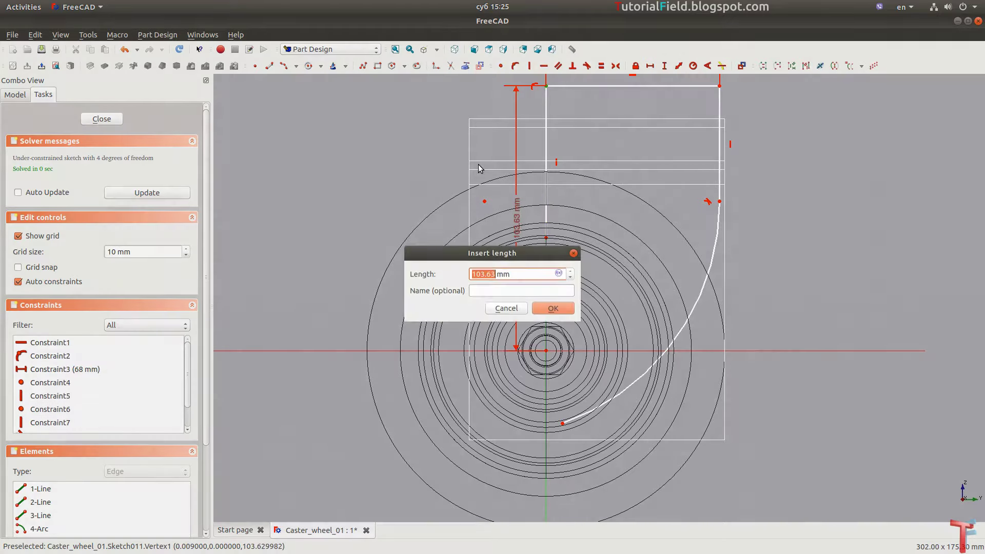
{"action": "type", "text": "100"}
{"action": "key", "text": "Return"}
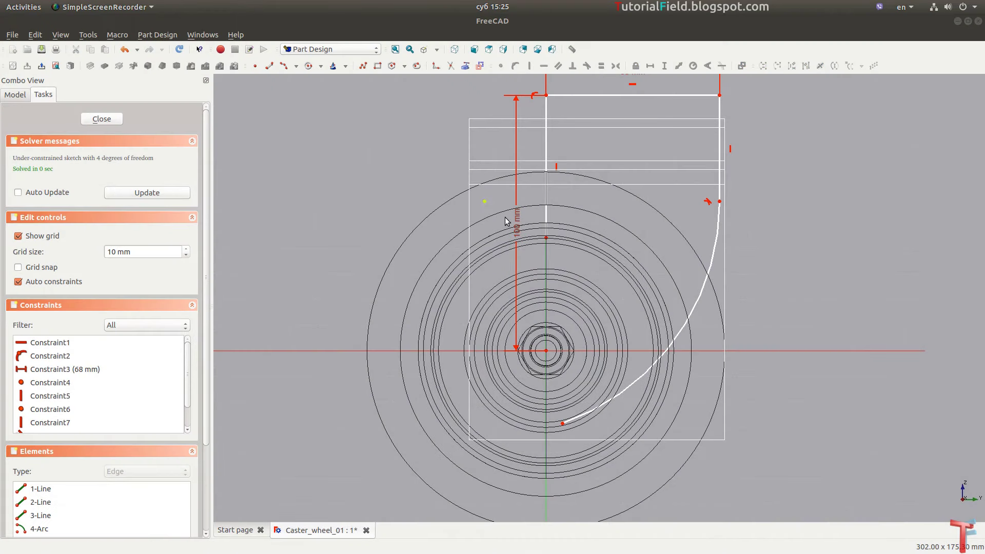
{"action": "left_click_drag", "start_coordinate": [516, 226], "coordinate": [477, 234]}
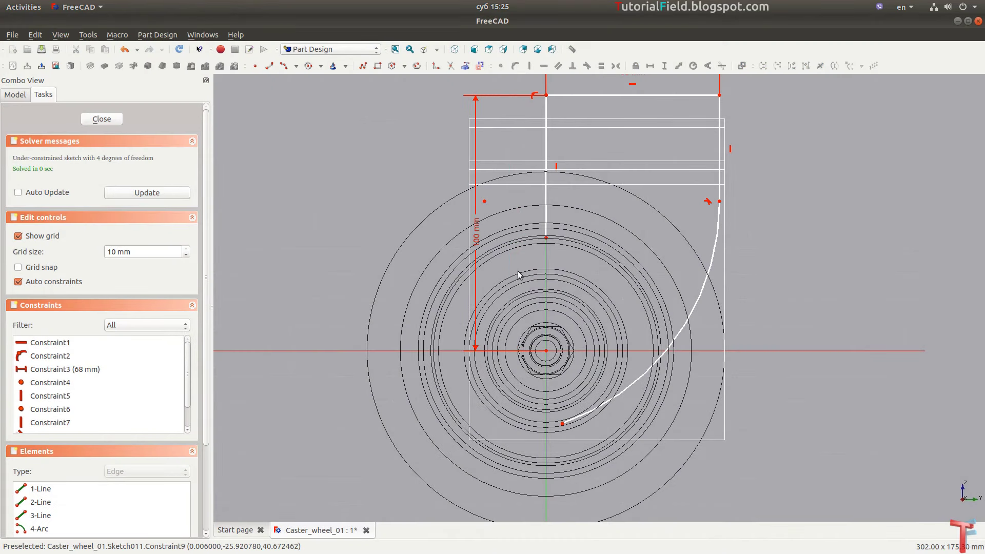
{"action": "scroll", "coordinate": [518, 275], "scroll_direction": "down", "scroll_amount": 2}
{"action": "scroll", "coordinate": [487, 279], "scroll_direction": "down", "scroll_amount": 2}
{"action": "scroll", "coordinate": [479, 275], "scroll_direction": "down", "scroll_amount": 2}
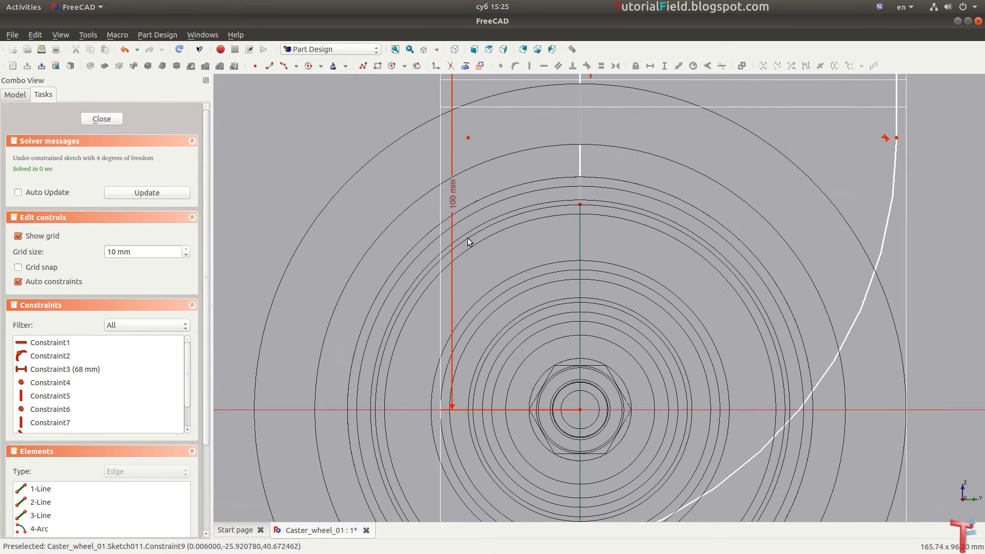
- Draw a centred arc joined tangentially to the line end
{"action": "left_click", "coordinate": [283, 66]}
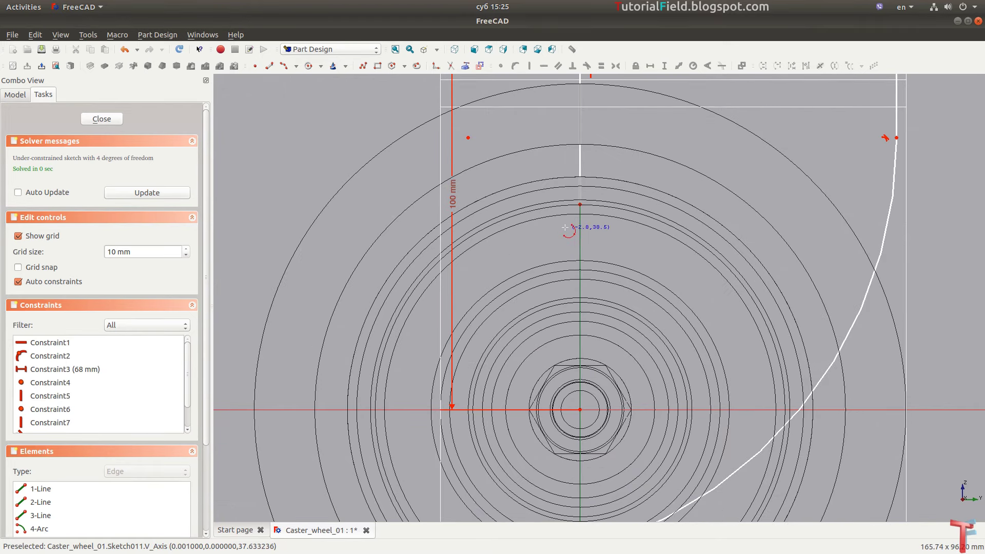
{"action": "left_click", "coordinate": [553, 261]}
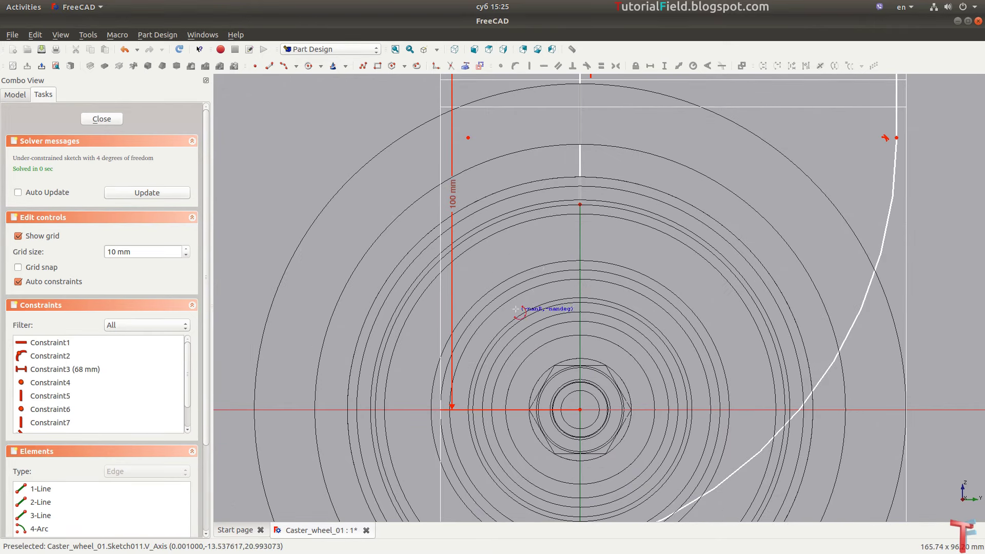
{"action": "left_click", "coordinate": [518, 311]}
{"action": "left_click", "coordinate": [571, 222]}
{"action": "left_click_drag", "start_coordinate": [571, 222], "coordinate": [579, 222]}
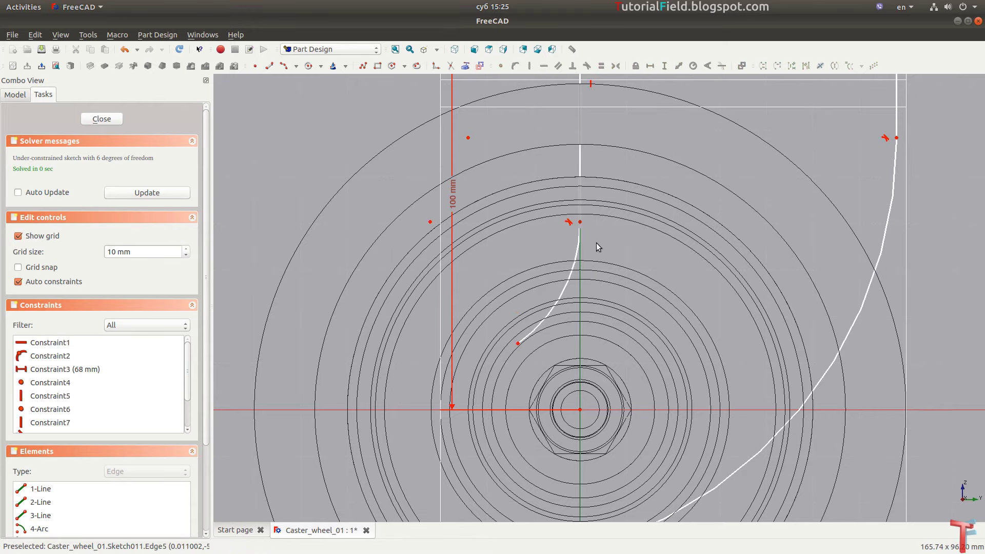
{"action": "scroll", "coordinate": [466, 384], "scroll_direction": "down", "scroll_amount": 3}
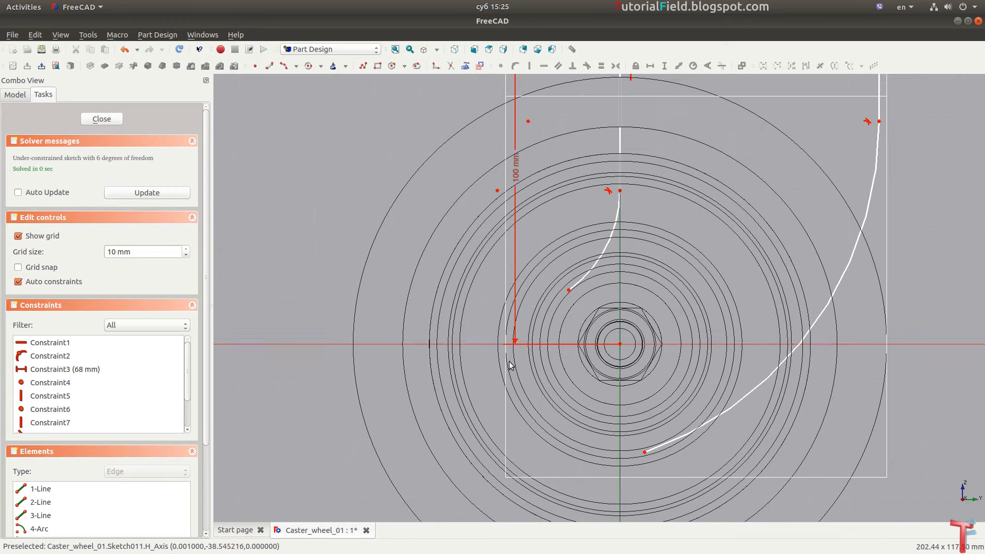
- Draw a small end-and-rim arc beside the hub with a 20 mm radius
{"action": "left_click", "coordinate": [296, 66]}
{"action": "left_click", "coordinate": [303, 87]}
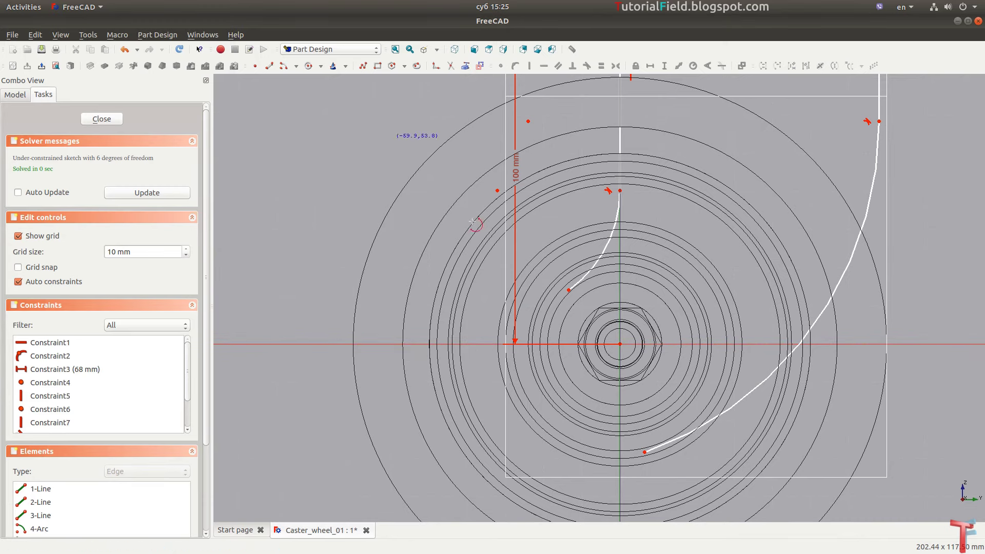
{"action": "left_click", "coordinate": [620, 344]}
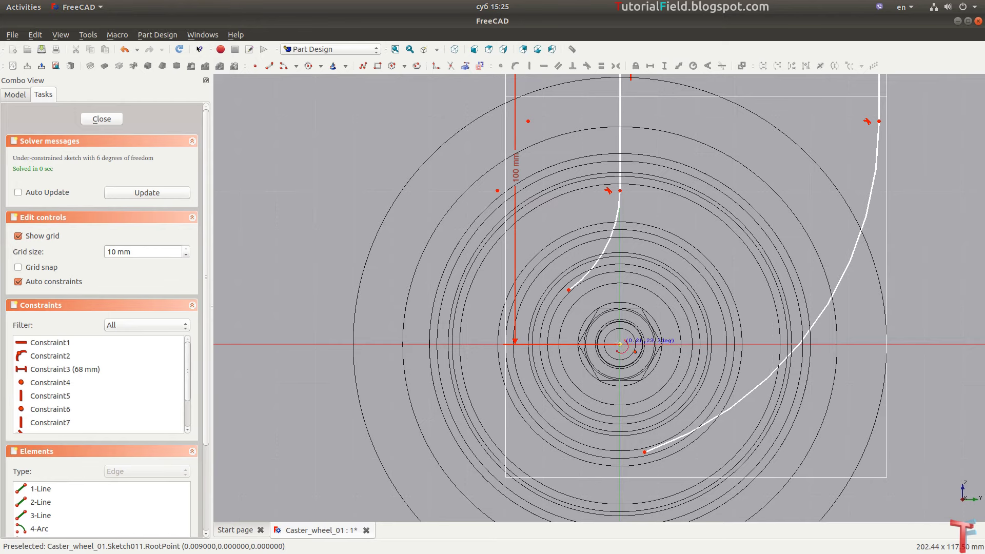
{"action": "left_click", "coordinate": [542, 307]}
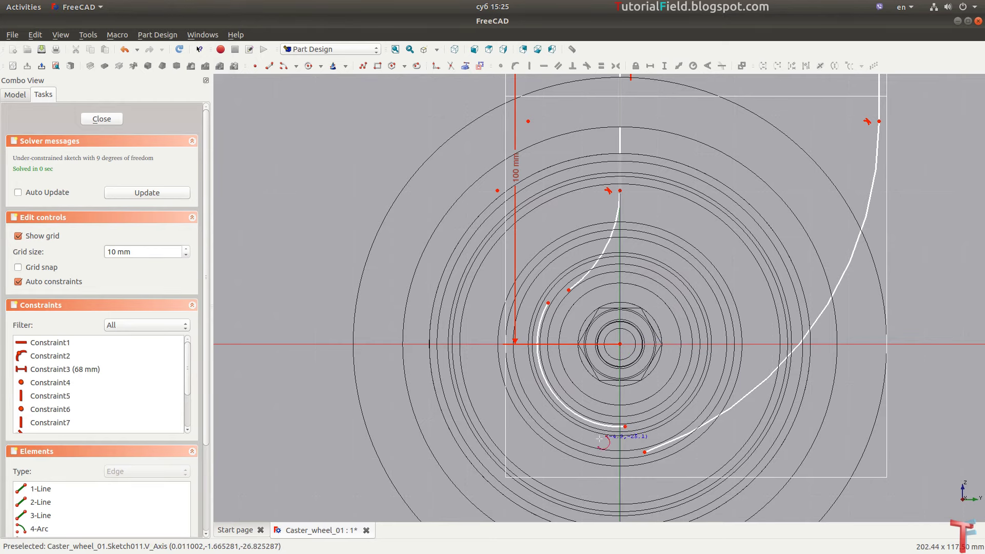
{"action": "left_click", "coordinate": [626, 439]}
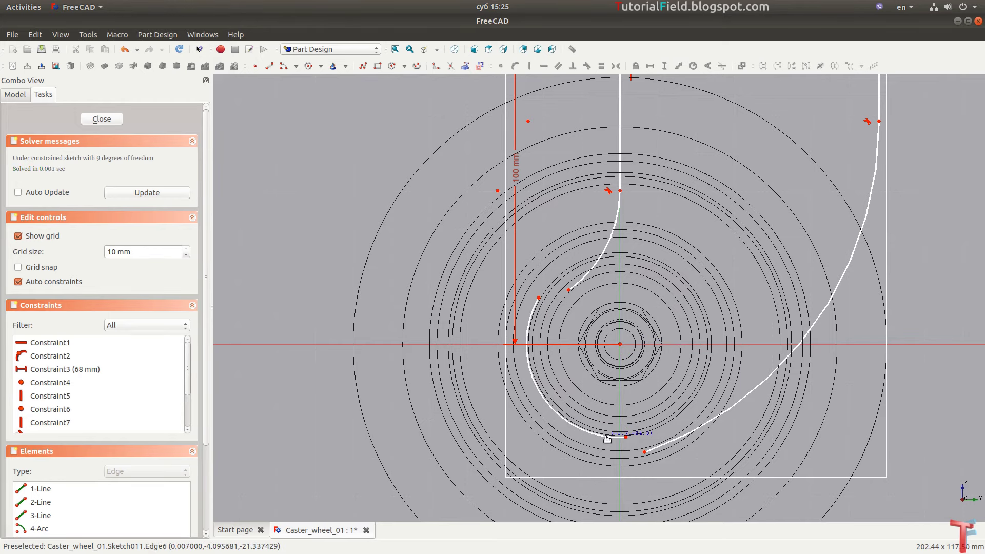
{"action": "left_click", "coordinate": [589, 438]}
{"action": "key", "text": "shift+r"}
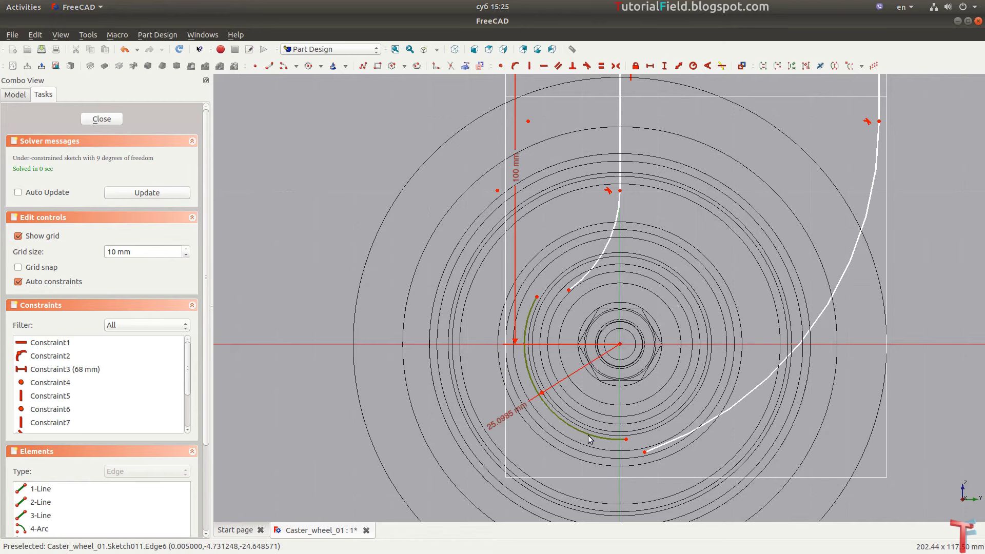
{"action": "type", "text": "20"}
{"action": "key", "text": "Return"}
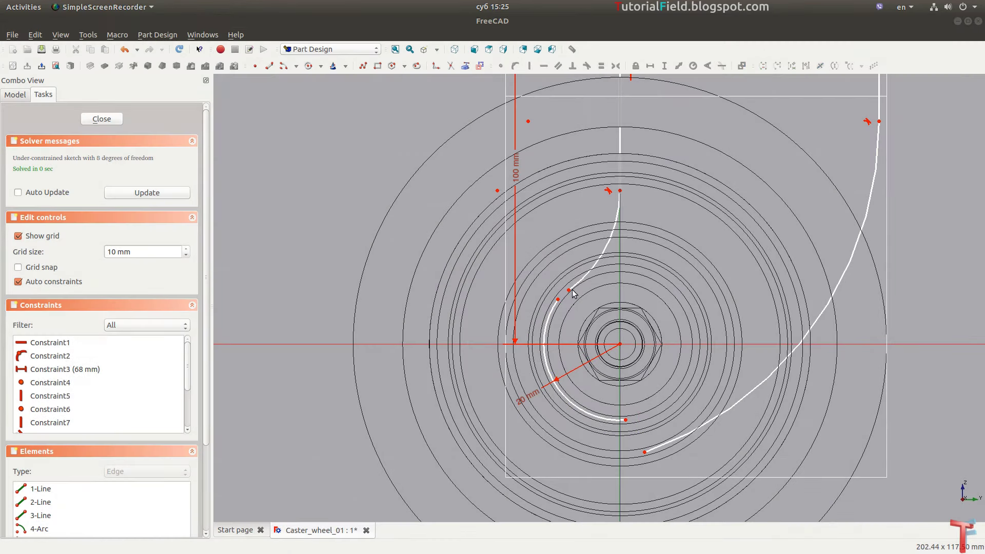
- Make the small arc tangent to both curves; set large and inner arc radii to 80 and 30 mm
{"action": "key", "text": "t"}
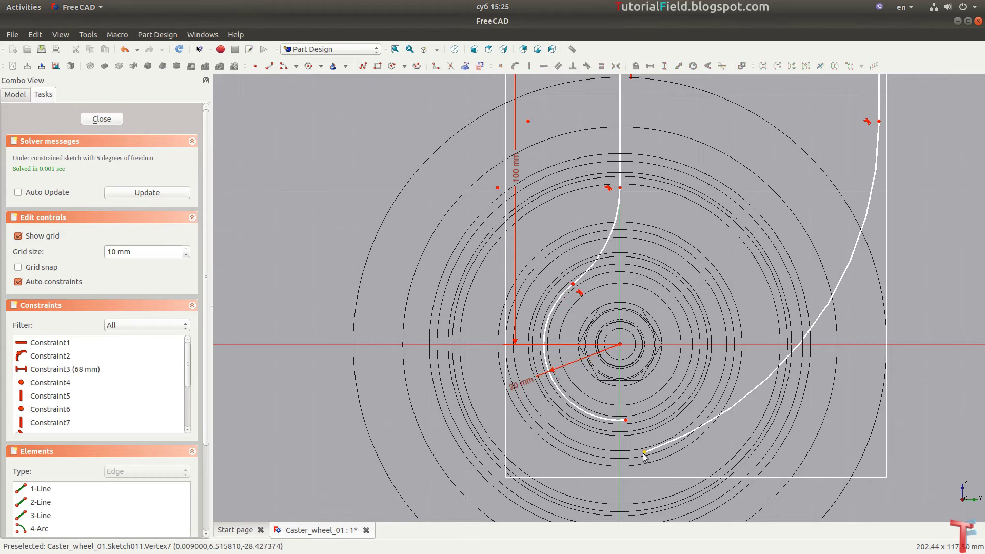
{"action": "mouse_move", "coordinate": [644, 452]}
{"action": "left_mouse_down"}
{"action": "mouse_move", "coordinate": [635, 421]}
{"action": "mouse_move", "coordinate": [646, 435]}
{"action": "left_mouse_up"}
{"action": "key", "text": "t"}
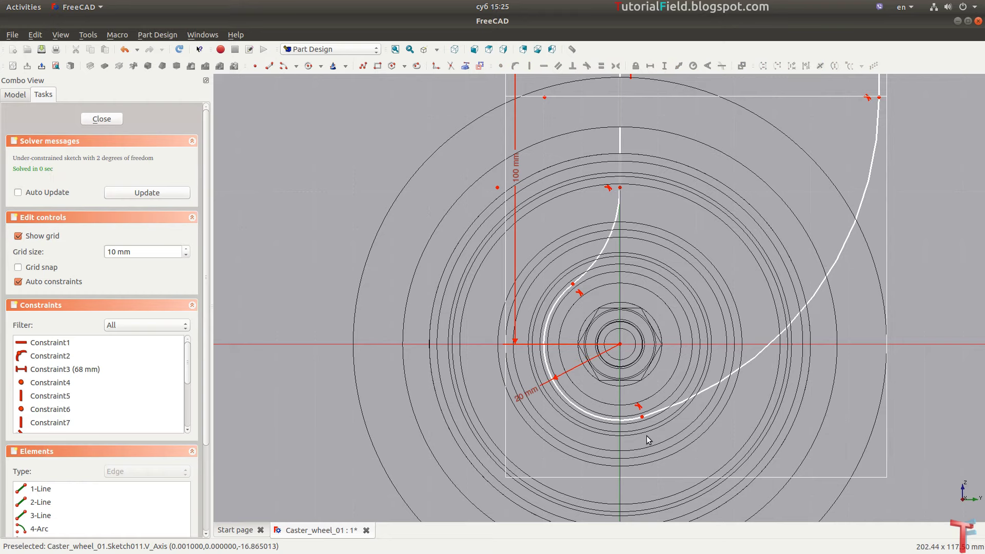
{"action": "left_click", "coordinate": [801, 314]}
{"action": "key", "text": "shift+r"}
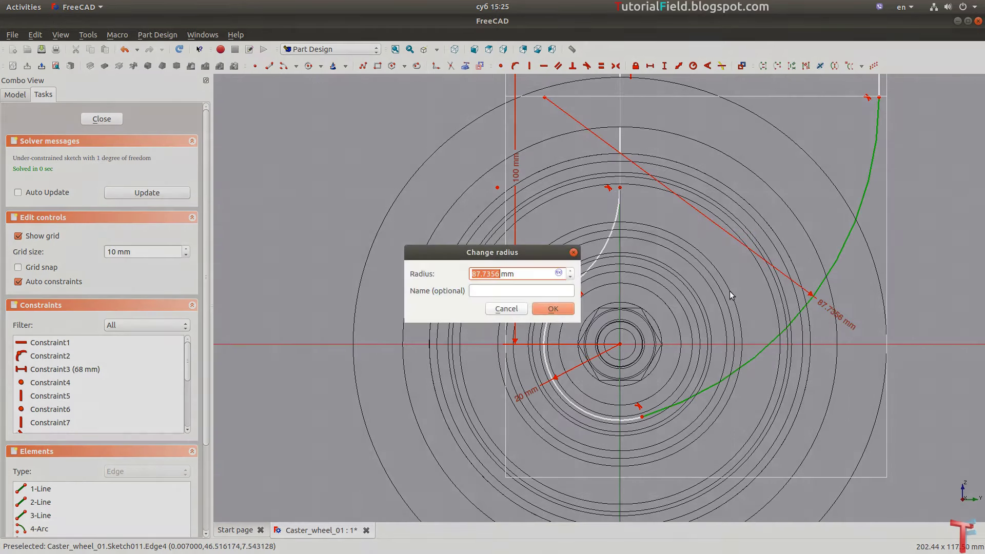
{"action": "type", "text": "80"}
{"action": "key", "text": "Return"}
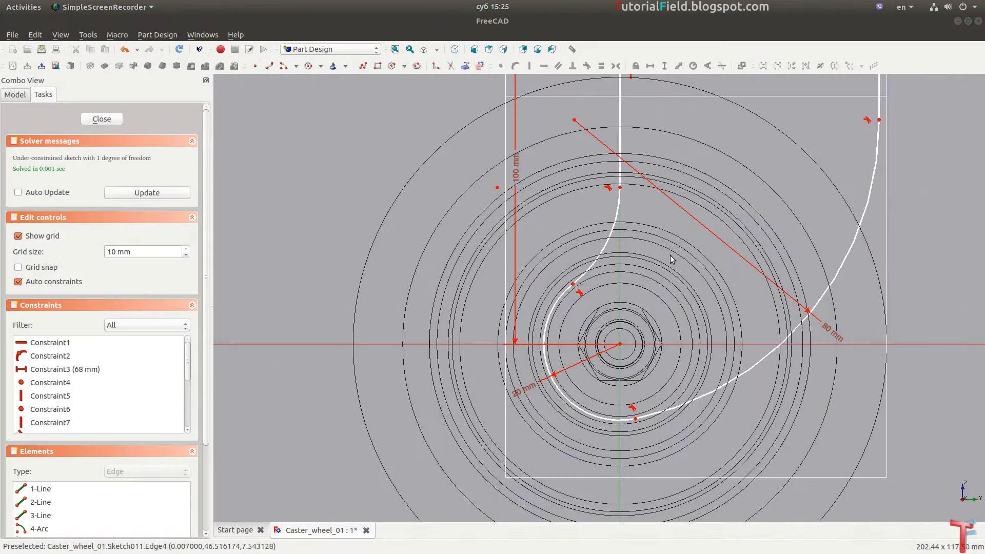
{"action": "left_click", "coordinate": [604, 238]}
{"action": "key", "text": "shift+r"}
{"action": "type", "text": "30"}
{"action": "key", "text": "Return"}
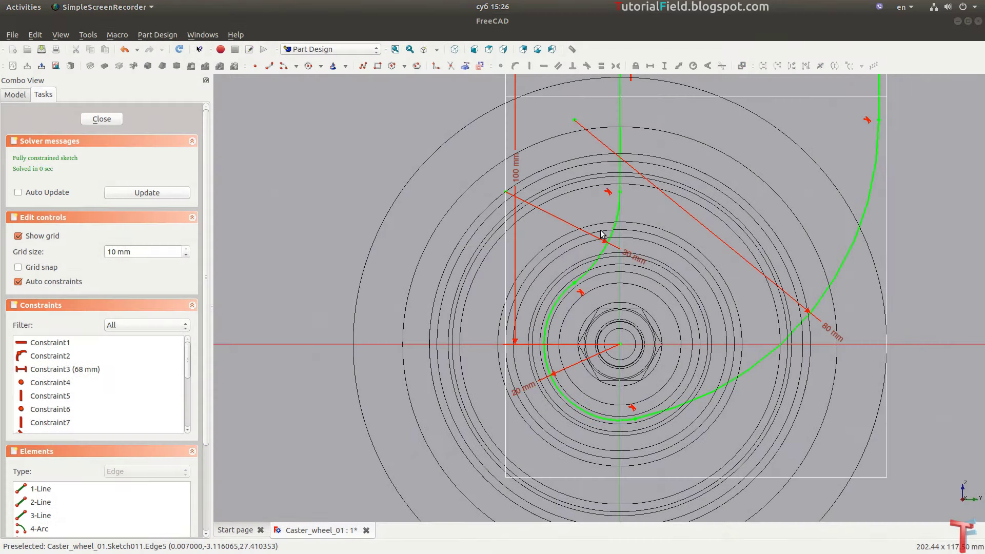
- Close Sketch011 and set its placement position x to -30 mm
{"action": "key", "text": "v"}
{"action": "key", "text": "f"}
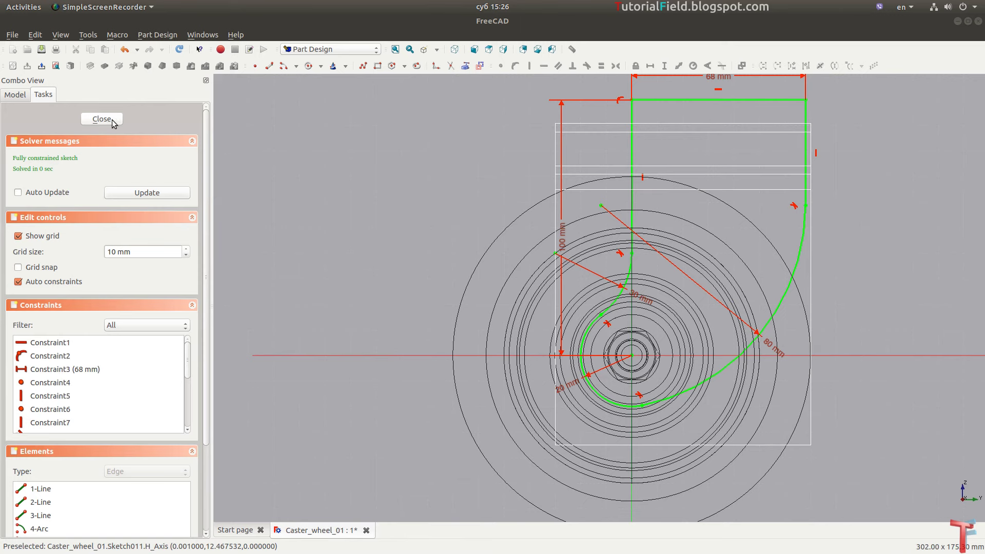
{"action": "left_click", "coordinate": [102, 119]}
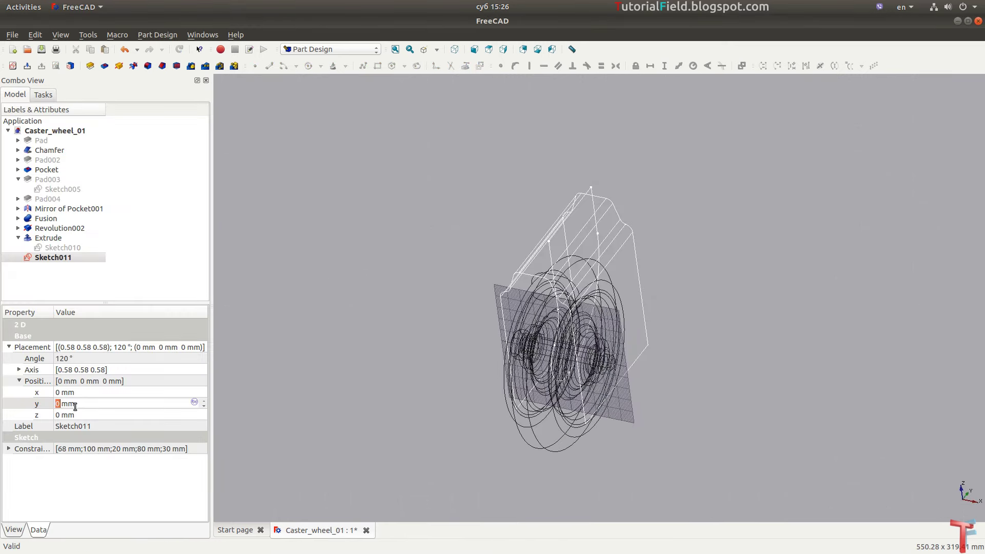
{"action": "left_click", "coordinate": [96, 393]}
{"action": "scroll", "coordinate": [97, 392], "scroll_direction": "down", "scroll_amount": 2}
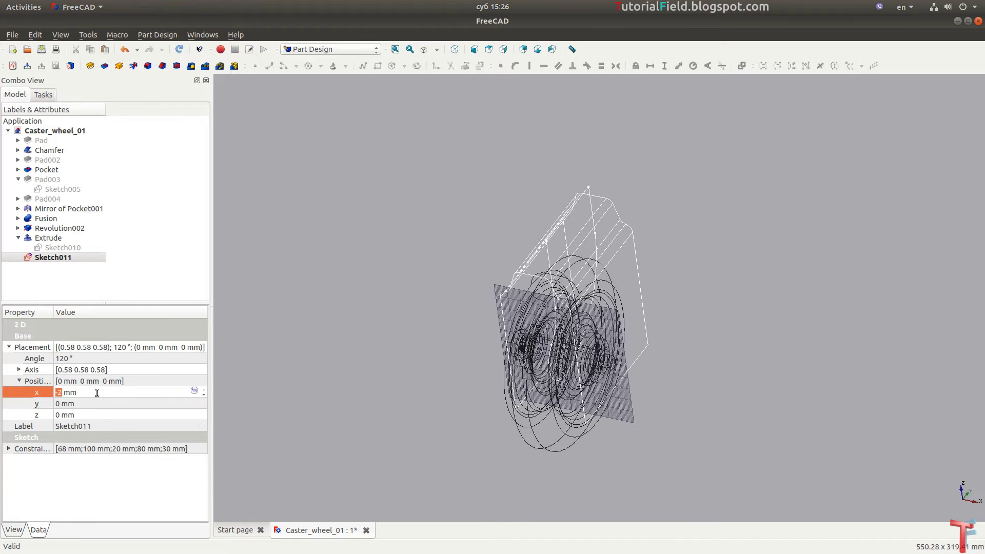
{"action": "type", "text": "30"}
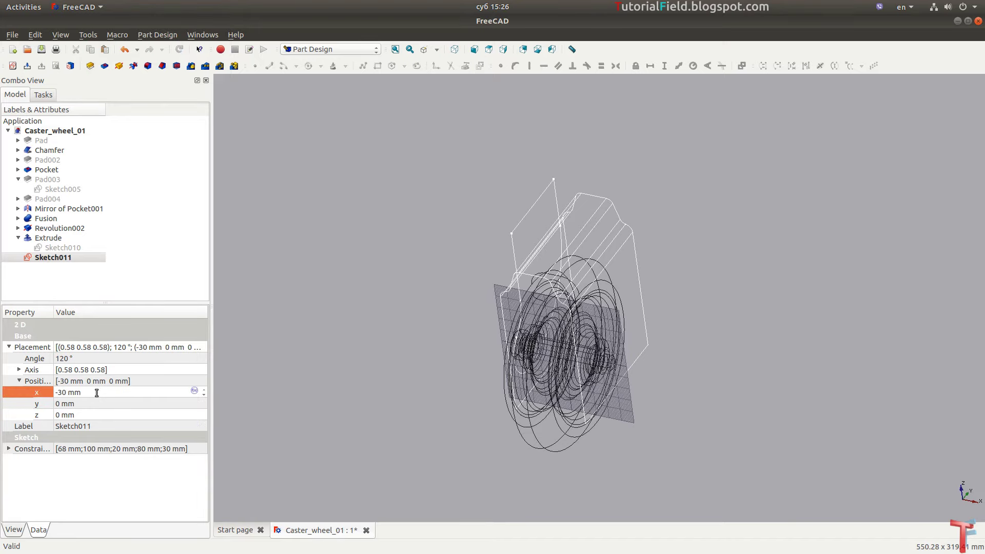
{"action": "key", "text": "Return"}
{"action": "mouse_move", "coordinate": [388, 384]}
{"action": "middle_mouse_down"}
{"action": "mouse_move", "coordinate": [504, 378]}
{"action": "mouse_move", "coordinate": [426, 379]}
{"action": "middle_mouse_up"}
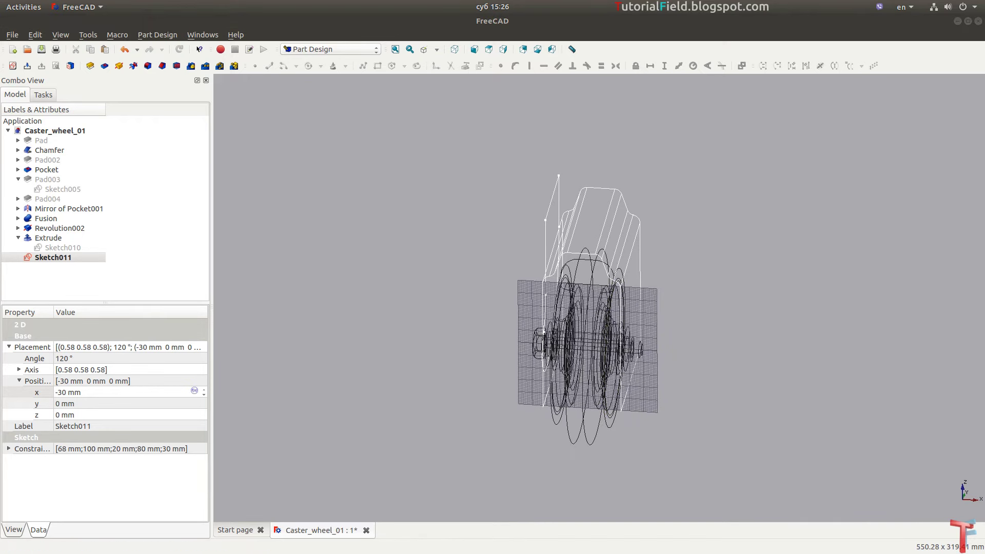
{"action": "middle_click_drag", "start_coordinate": [982, 302], "coordinate": [703, 369]}
- In the Part workbench, extrude Sketch011 60 mm along X=1, Z=0 as a solid
{"action": "left_click", "coordinate": [324, 50]}
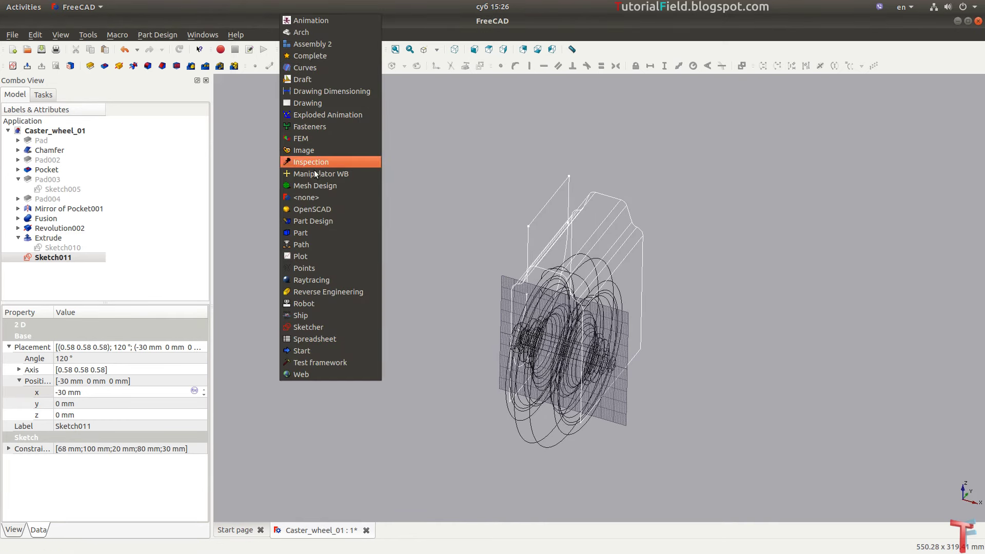
{"action": "left_click", "coordinate": [316, 232]}
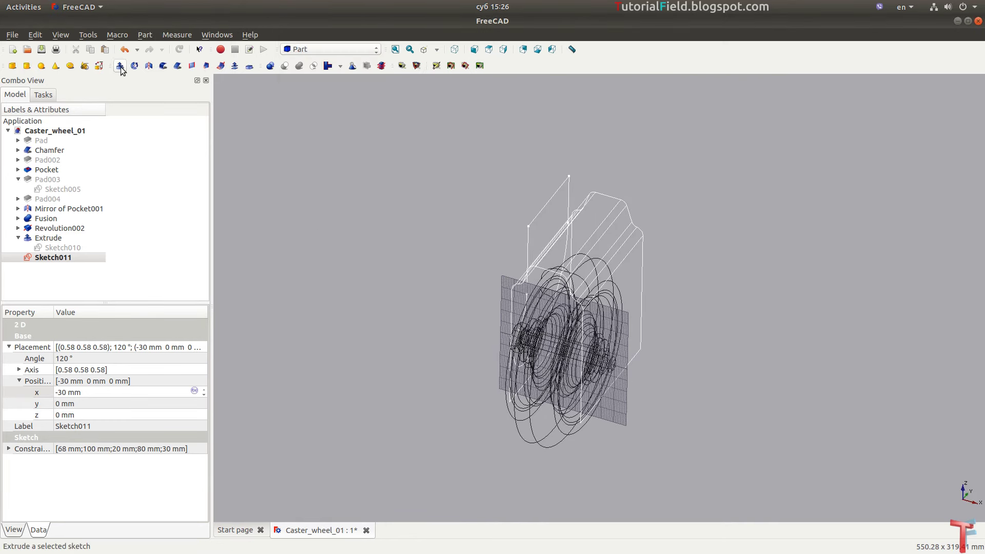
{"action": "left_click", "coordinate": [119, 67]}
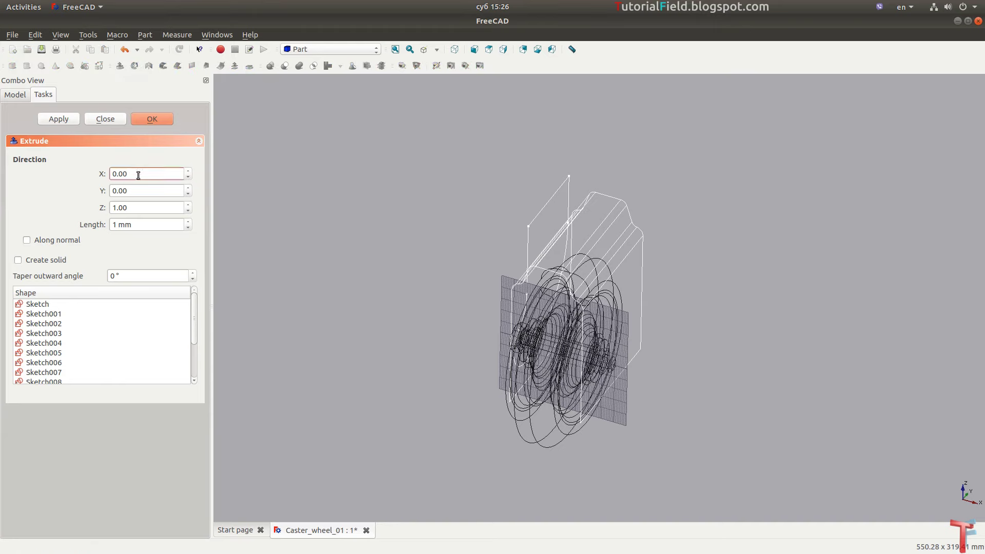
{"action": "left_click", "coordinate": [189, 213]}
{"action": "left_click", "coordinate": [148, 225]}
{"action": "type", "text": "60"}
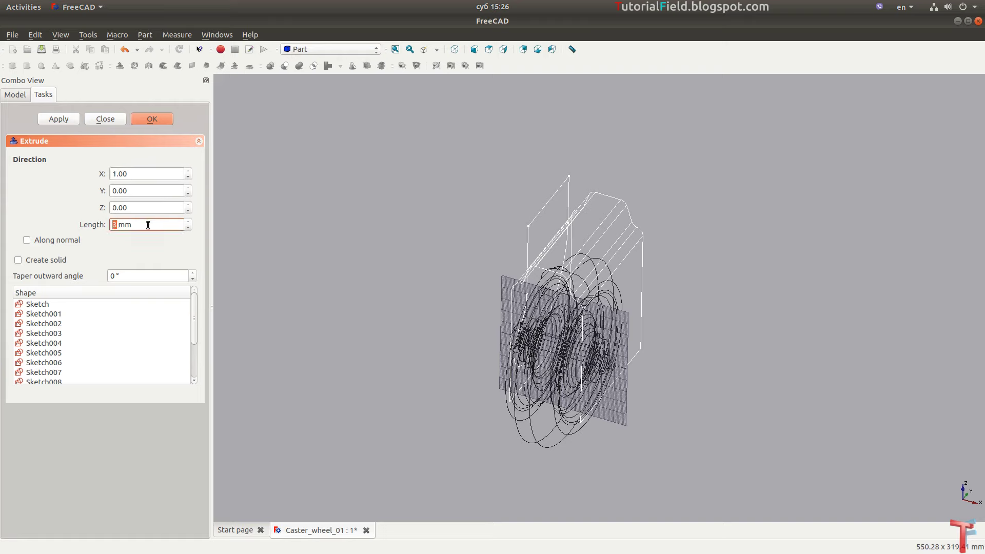
{"action": "left_click", "coordinate": [70, 259]}
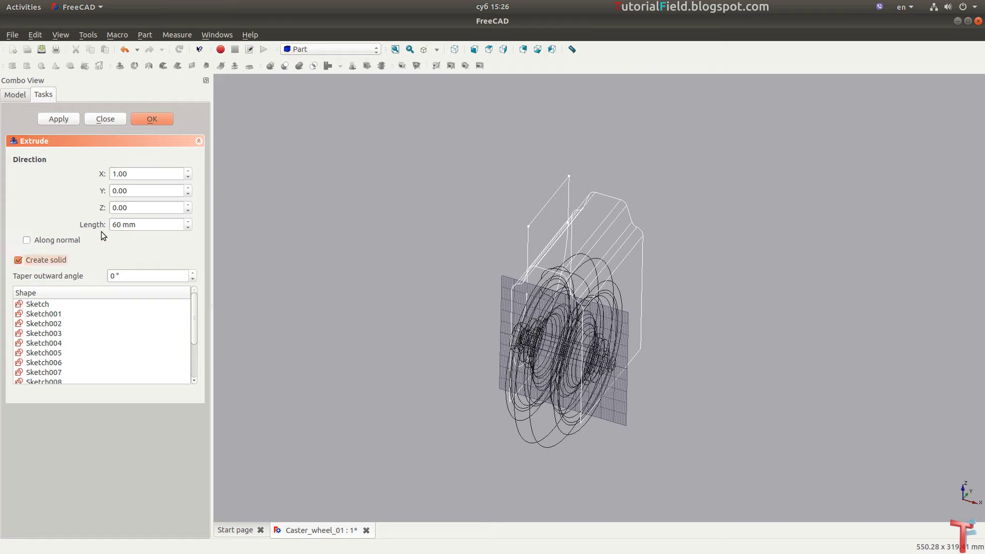
{"action": "left_click", "coordinate": [149, 117]}
- Switch the display back to shaded and orbit toward the caster wheel
{"action": "left_click", "coordinate": [430, 54]}
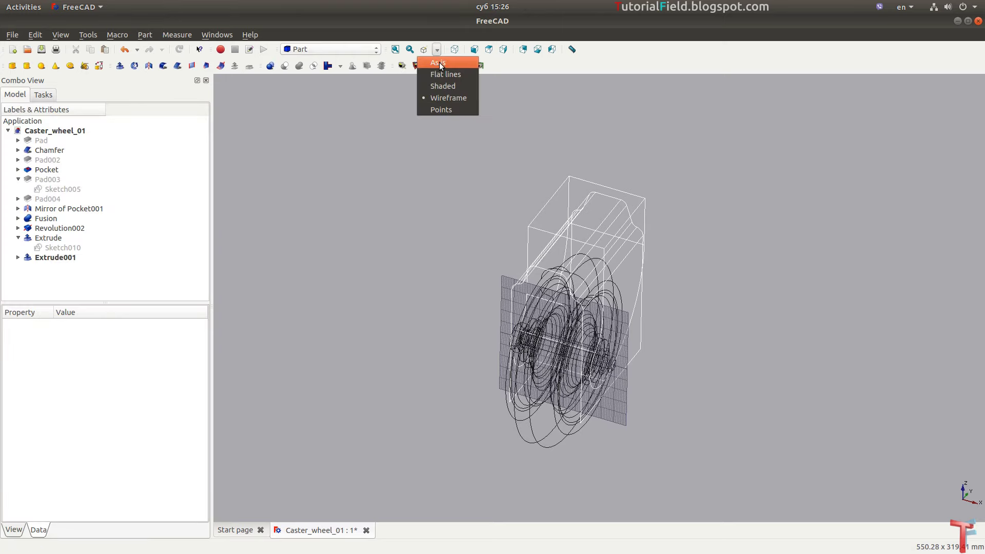
{"action": "left_click", "coordinate": [452, 72]}
{"action": "middle_click_drag", "start_coordinate": [600, 336], "coordinate": [556, 336]}
{"action": "scroll", "coordinate": [647, 257], "scroll_direction": "up", "scroll_amount": 4}
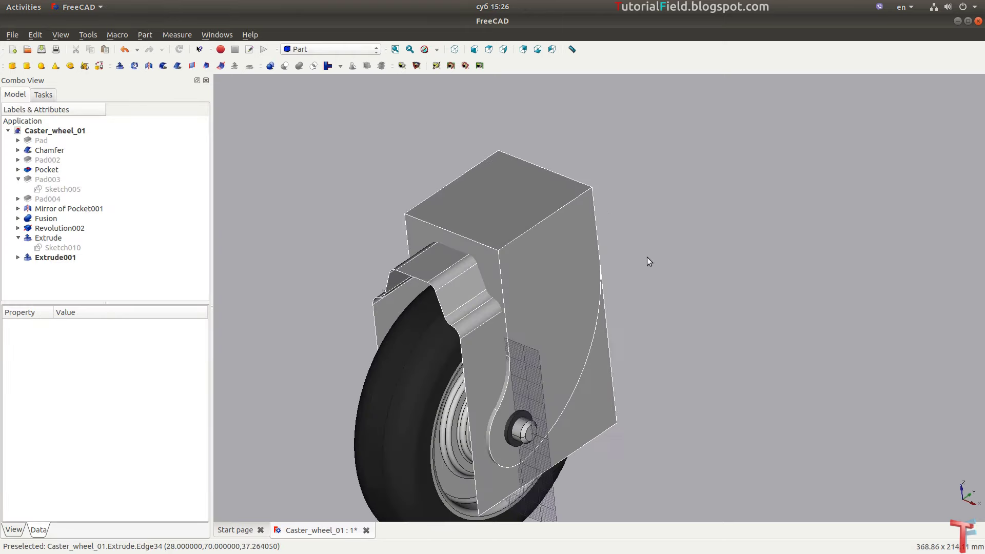
{"action": "middle_click_drag", "start_coordinate": [315, 319], "coordinate": [415, 313]}
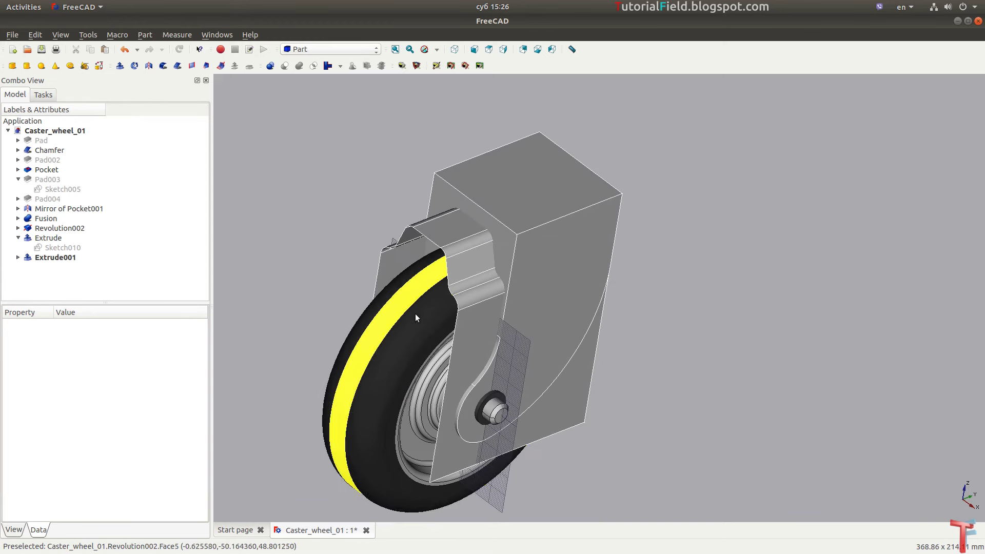
- Intersect Extrude and Extrude001 into a Common solid and fit the model in view
{"action": "left_click", "coordinate": [58, 241]}
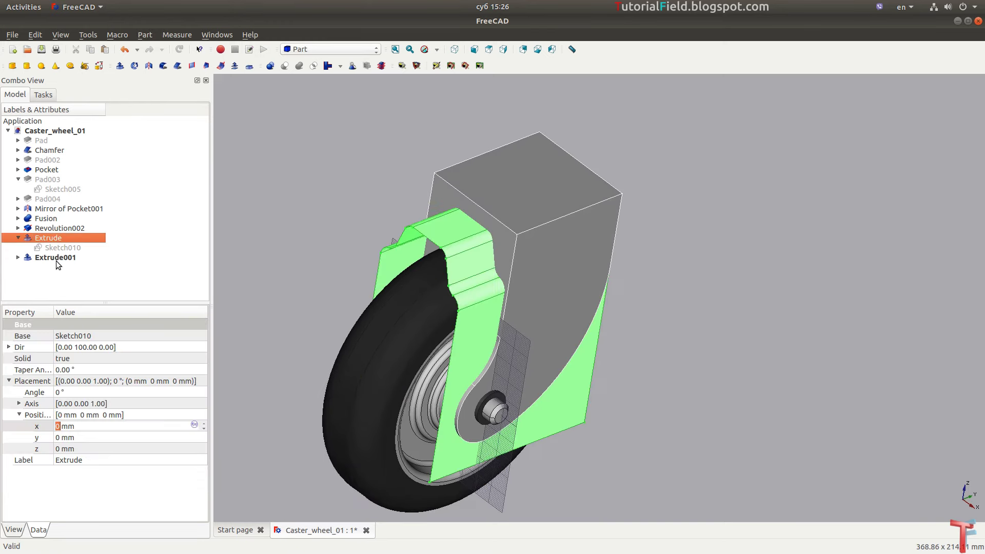
{"action": "left_click", "coordinate": [56, 260], "text": "ctrl"}
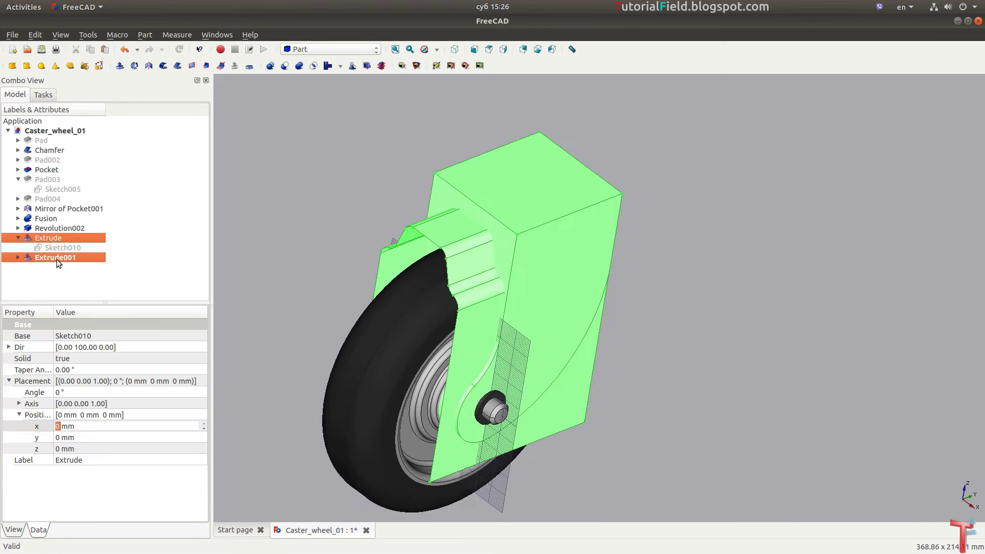
{"action": "left_click", "coordinate": [313, 66]}
{"action": "mouse_move", "coordinate": [638, 371]}
{"action": "middle_mouse_down"}
{"action": "mouse_move", "coordinate": [682, 360]}
{"action": "mouse_move", "coordinate": [655, 328]}
{"action": "middle_mouse_up"}
{"action": "scroll", "coordinate": [697, 263], "scroll_direction": "up", "scroll_amount": 3}
{"action": "scroll", "coordinate": [697, 263], "scroll_direction": "down", "scroll_amount": 2}
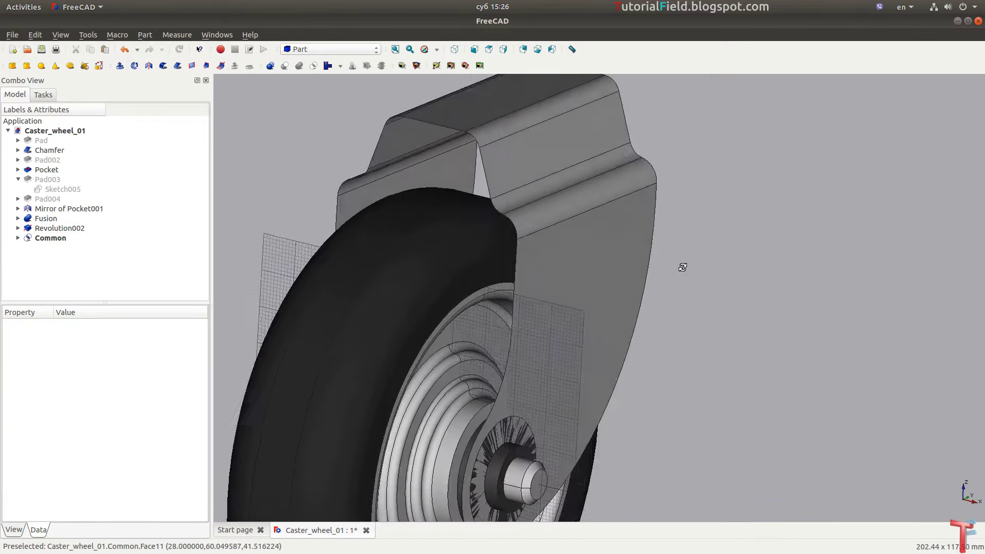
{"action": "scroll", "coordinate": [716, 166], "scroll_direction": "down", "scroll_amount": 2}
{"action": "middle_click_drag", "start_coordinate": [716, 167], "coordinate": [667, 153]}
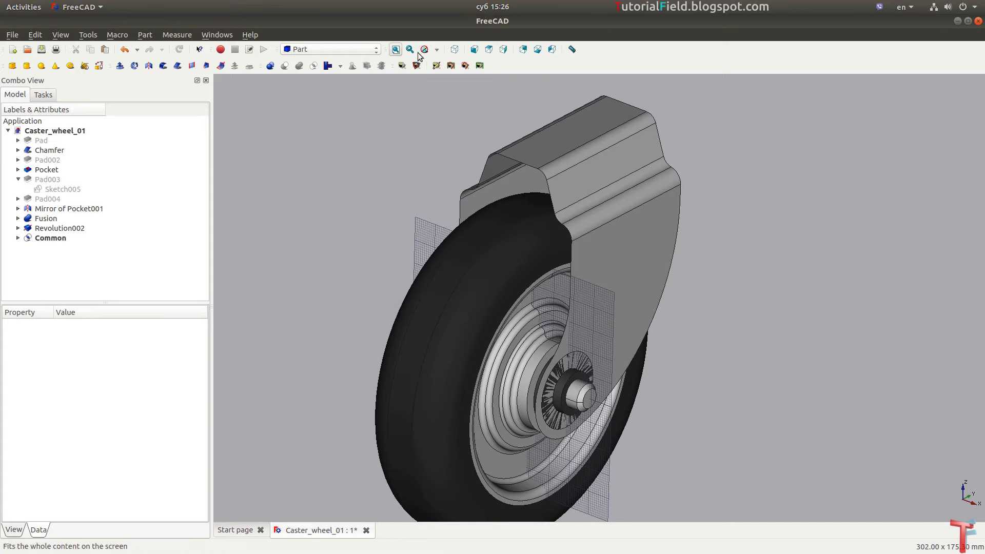
{"action": "left_click", "coordinate": [395, 49]}
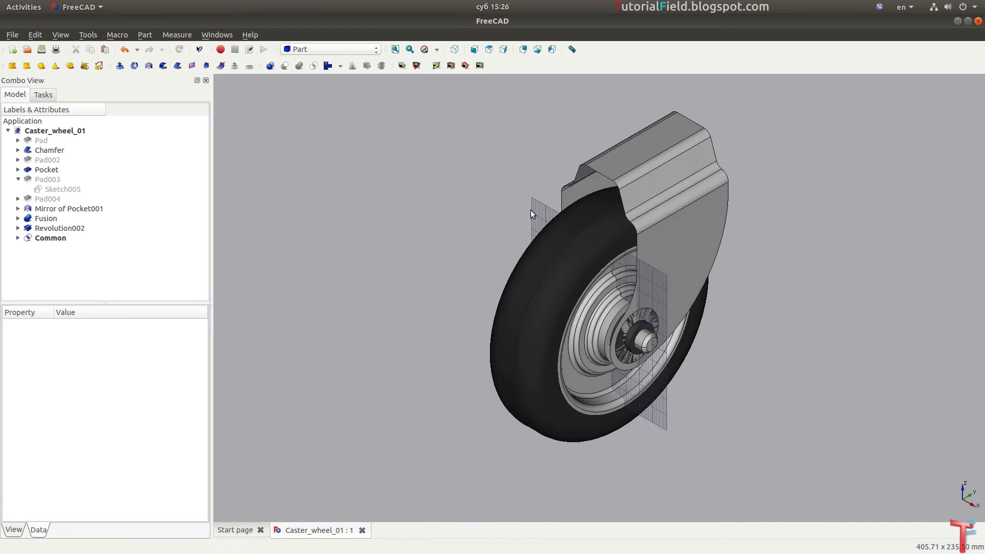
{"action": "key", "text": "alt+Tab"}
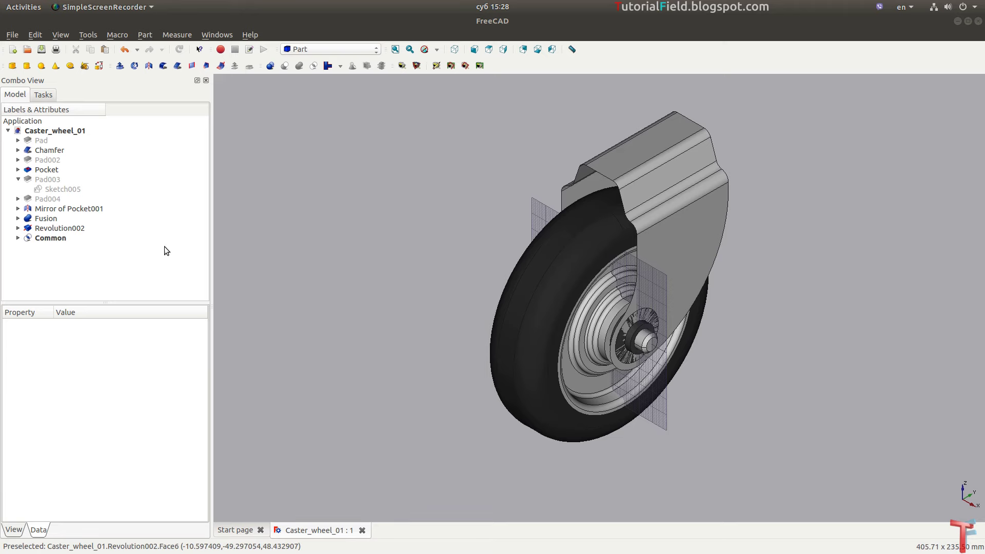
{"action": "left_click", "coordinate": [50, 238]}
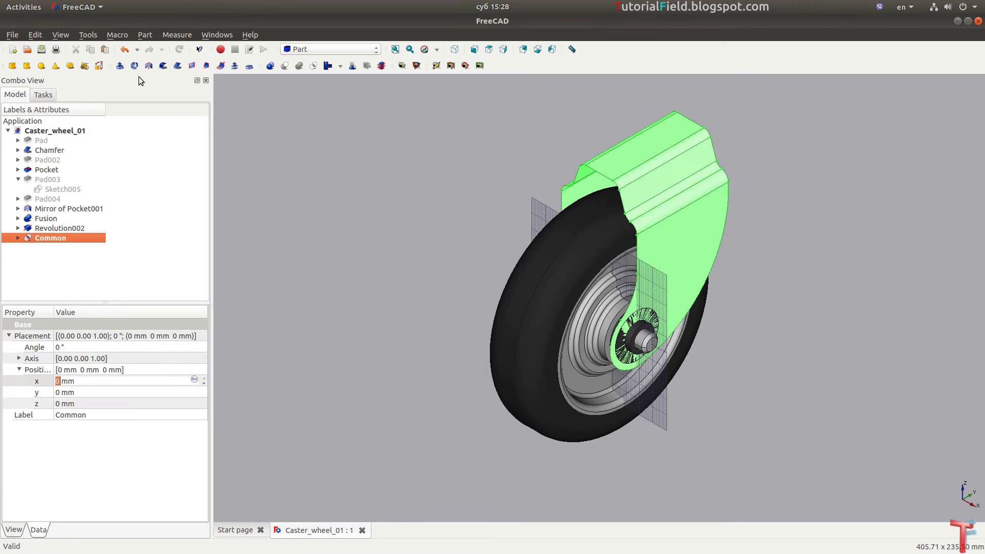
- Apply a -3 mm 3D Offset to Common with Fill offset ticked
{"action": "left_click", "coordinate": [235, 67]}
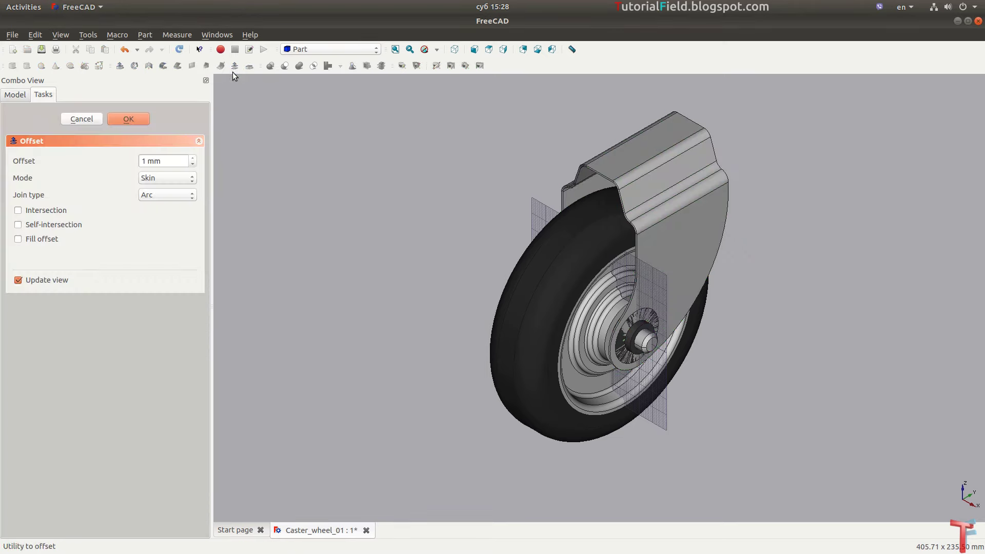
{"action": "scroll", "coordinate": [581, 182], "scroll_direction": "up", "scroll_amount": 5}
{"action": "scroll", "coordinate": [567, 217], "scroll_direction": "up", "scroll_amount": 3}
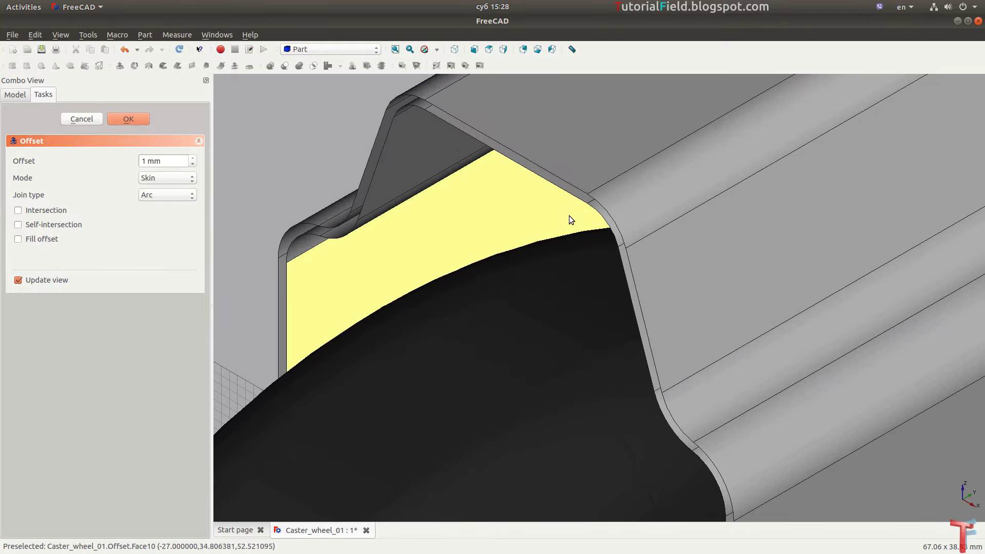
{"action": "scroll", "coordinate": [165, 164], "scroll_direction": "down", "scroll_amount": 7}
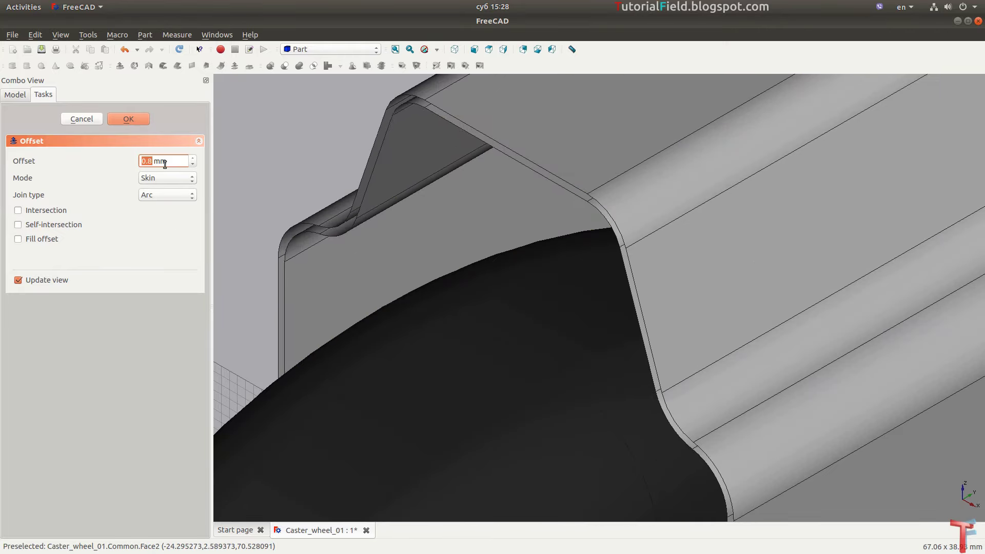
{"action": "scroll", "coordinate": [165, 164], "scroll_direction": "down", "scroll_amount": 7}
{"action": "scroll", "coordinate": [165, 164], "scroll_direction": "down", "scroll_amount": 5}
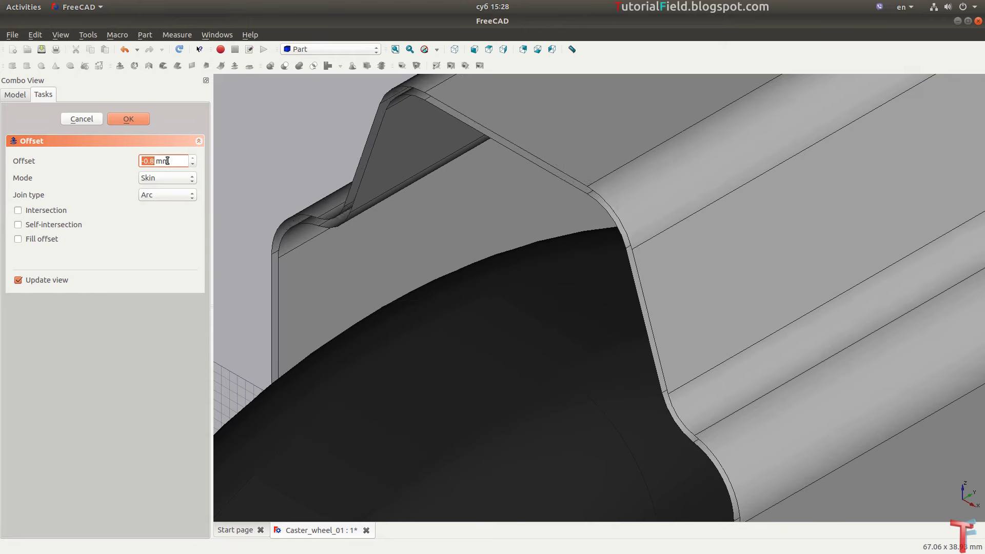
{"action": "scroll", "coordinate": [167, 161], "scroll_direction": "down", "scroll_amount": 4}
{"action": "type", "text": "3"}
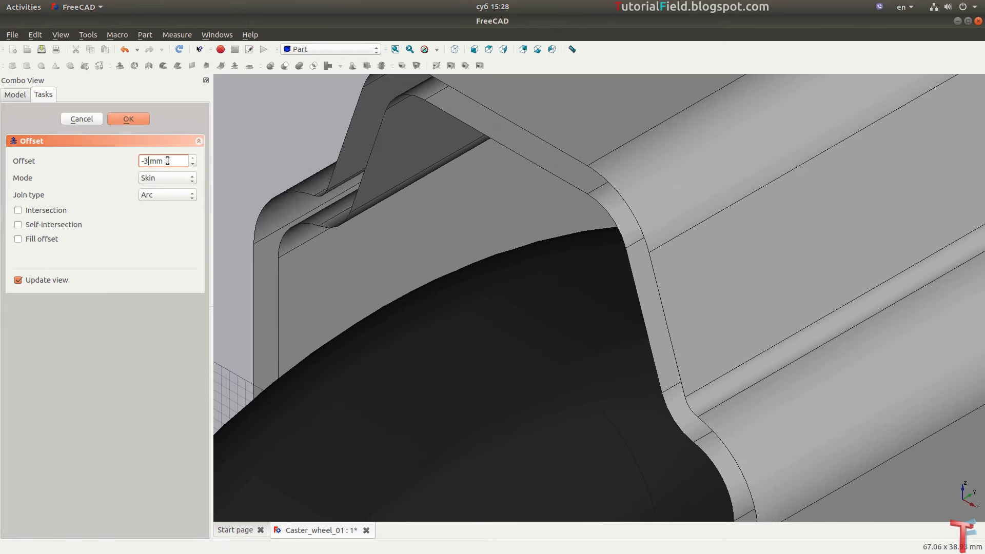
{"action": "left_click", "coordinate": [40, 240]}
{"action": "scroll", "coordinate": [437, 277], "scroll_direction": "down", "scroll_amount": 5}
{"action": "scroll", "coordinate": [476, 430], "scroll_direction": "up", "scroll_amount": 1}
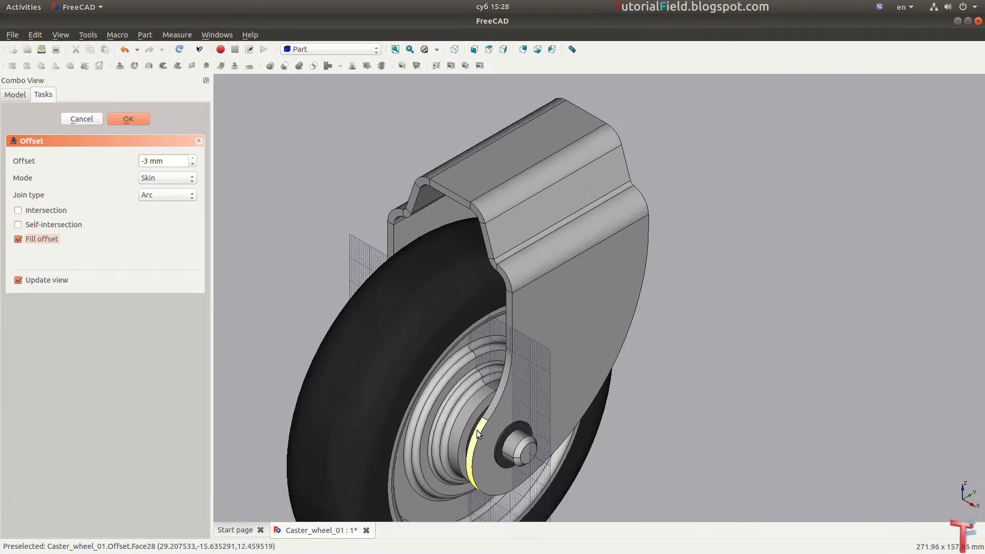
{"action": "scroll", "coordinate": [477, 434], "scroll_direction": "up", "scroll_amount": 2}
{"action": "scroll", "coordinate": [477, 433], "scroll_direction": "up", "scroll_amount": 1}
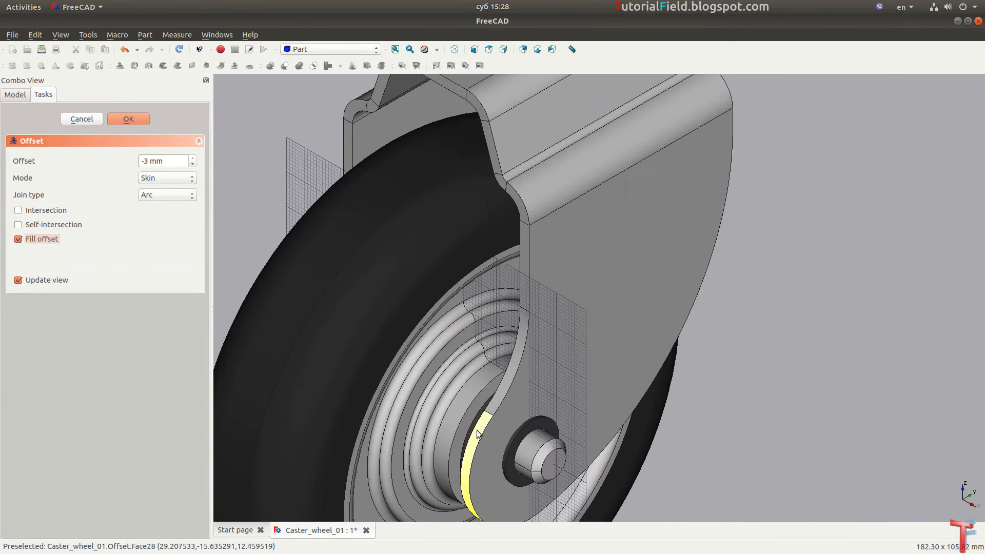
{"action": "mouse_move", "coordinate": [458, 388]}
{"action": "middle_mouse_down"}
{"action": "mouse_move", "coordinate": [582, 374]}
{"action": "mouse_move", "coordinate": [626, 390]}
{"action": "mouse_move", "coordinate": [641, 371]}
{"action": "mouse_move", "coordinate": [576, 381]}
{"action": "mouse_move", "coordinate": [582, 387]}
{"action": "mouse_move", "coordinate": [464, 375]}
{"action": "mouse_move", "coordinate": [478, 371]}
{"action": "middle_mouse_up"}
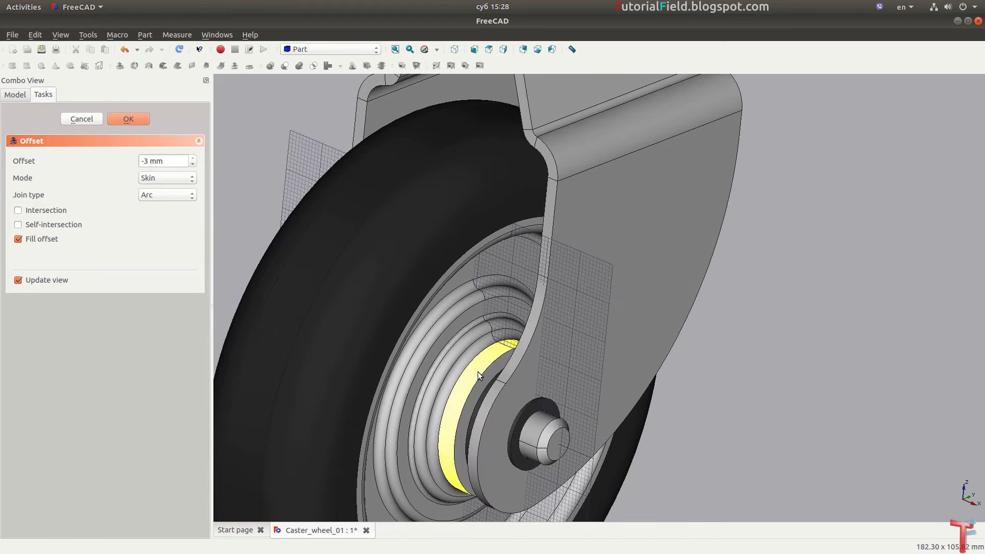
{"action": "left_click", "coordinate": [125, 116]}
{"action": "scroll", "coordinate": [422, 303], "scroll_direction": "down", "scroll_amount": 5}
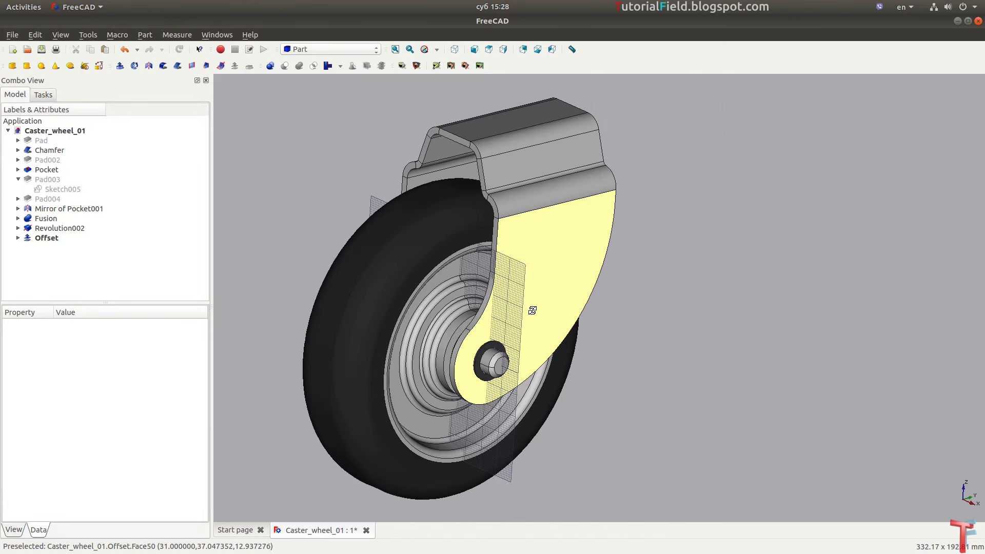
- Fit the isometric view, save Caster_wheel_01, then view the caster from the front
{"action": "left_click", "coordinate": [395, 49]}
{"action": "left_click", "coordinate": [454, 49]}
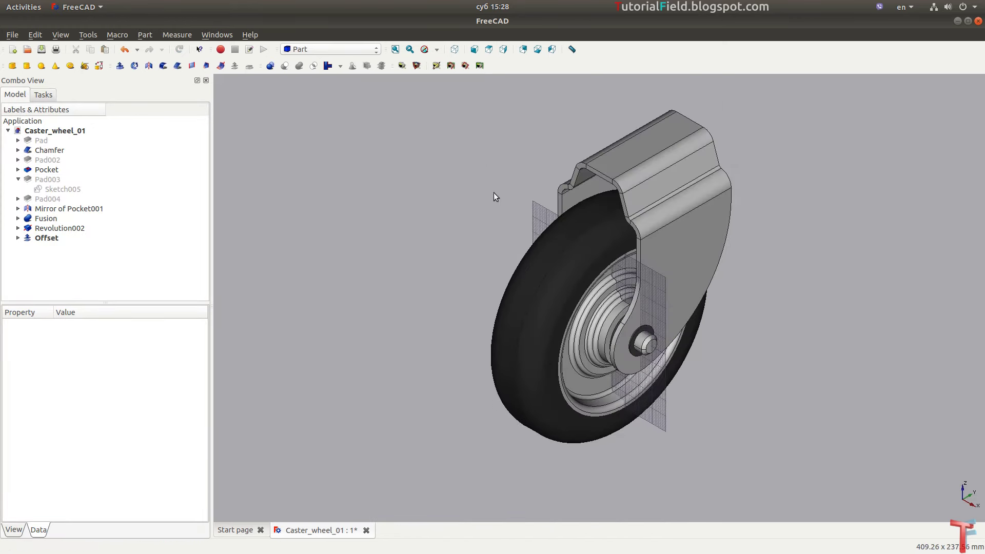
{"action": "key", "text": "ctrl+s"}
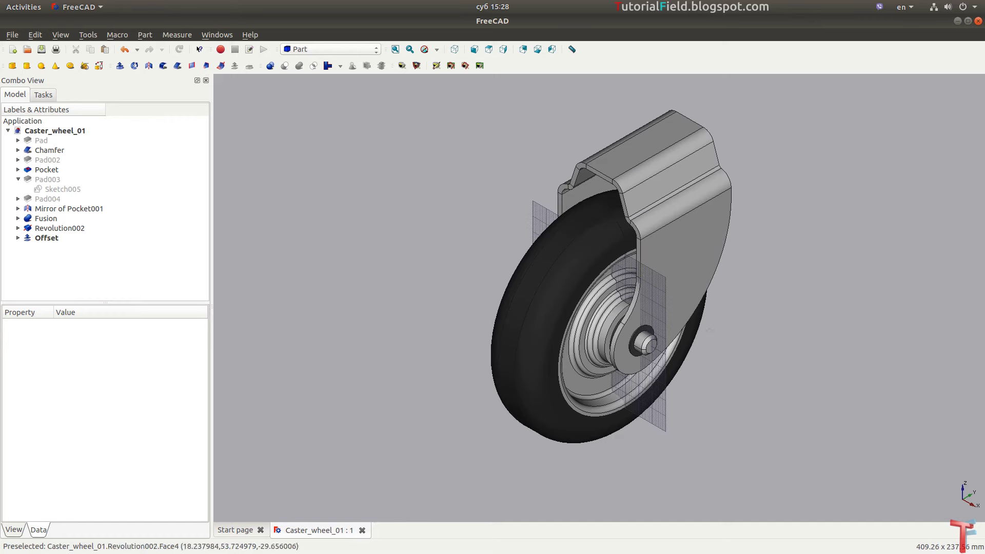
{"action": "key", "text": "alt+Tab"}
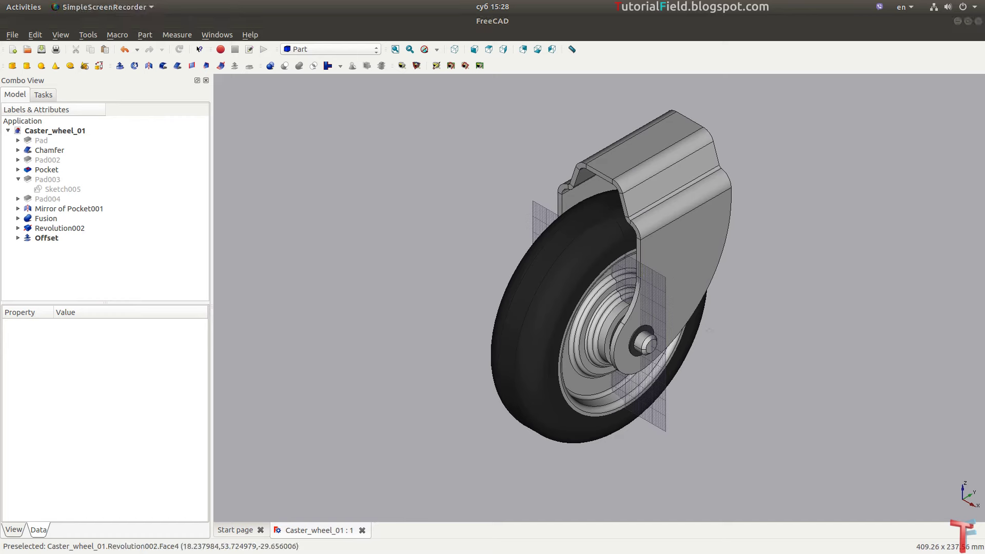
{"action": "left_click", "coordinate": [438, 49]}
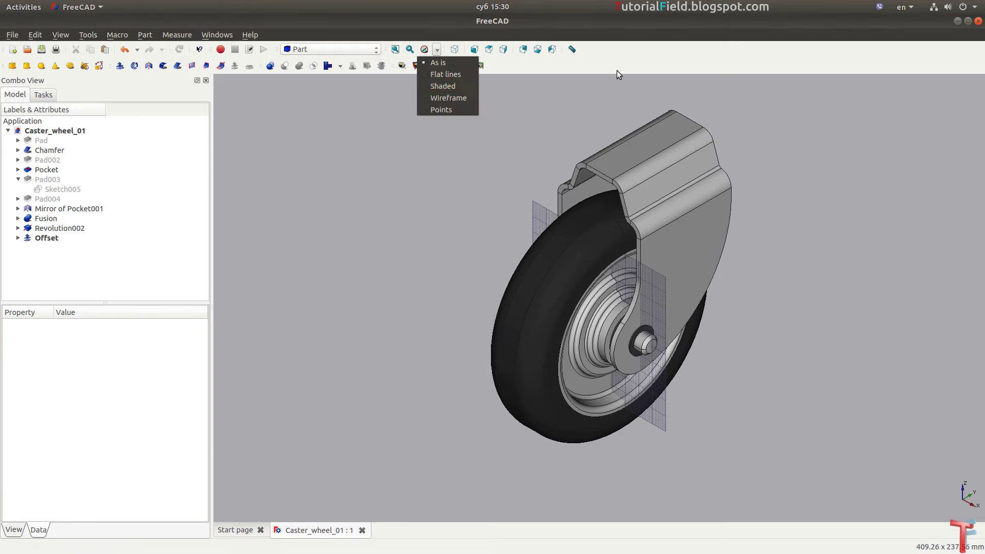
{"action": "left_click", "coordinate": [445, 75]}
{"action": "left_click", "coordinate": [474, 49]}
- Change the Chamfer bolt's Placement position x from -31 mm to -32 mm
{"action": "scroll", "coordinate": [590, 308], "scroll_direction": "up", "scroll_amount": 5}
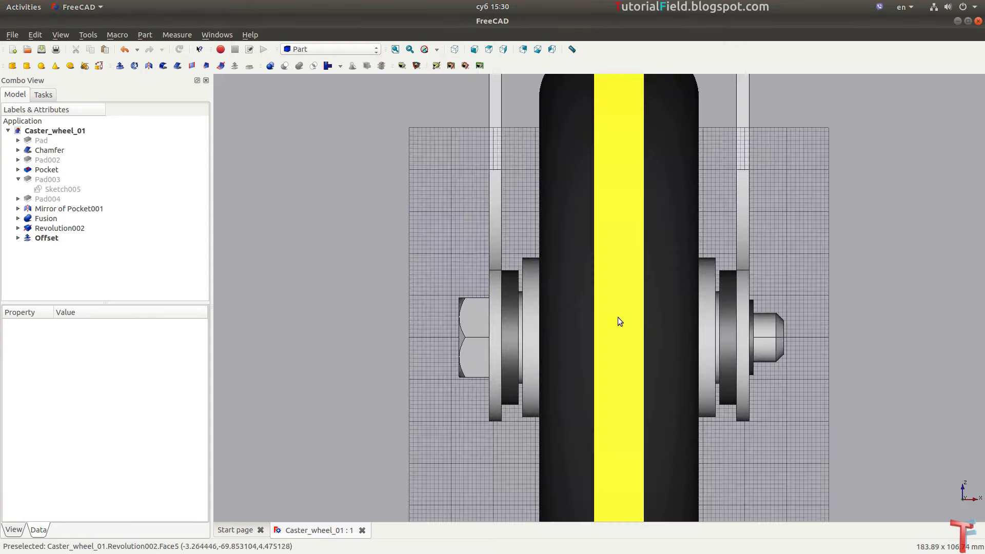
{"action": "scroll", "coordinate": [649, 321], "scroll_direction": "up", "scroll_amount": 2}
{"action": "scroll", "coordinate": [646, 325], "scroll_direction": "up", "scroll_amount": 1}
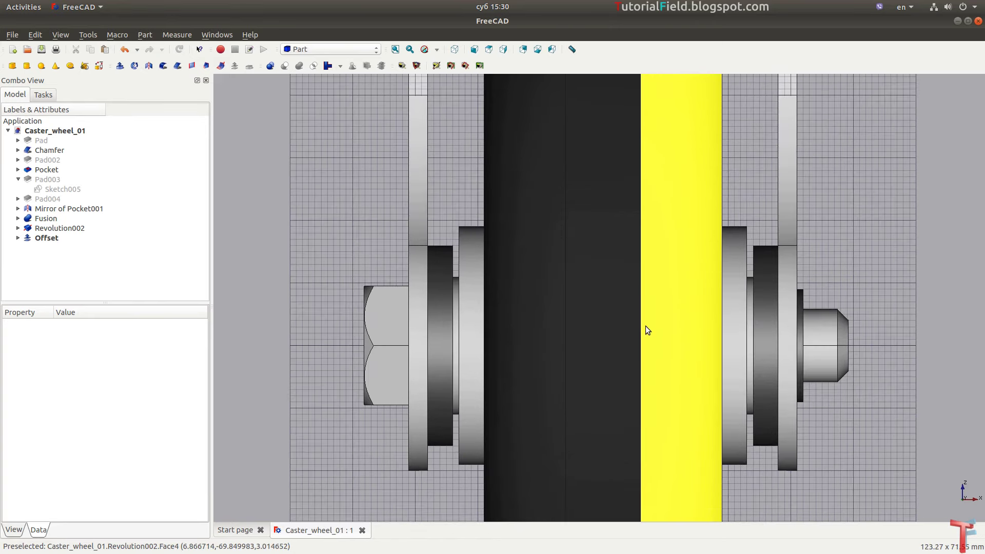
{"action": "scroll", "coordinate": [645, 330], "scroll_direction": "up", "scroll_amount": 1}
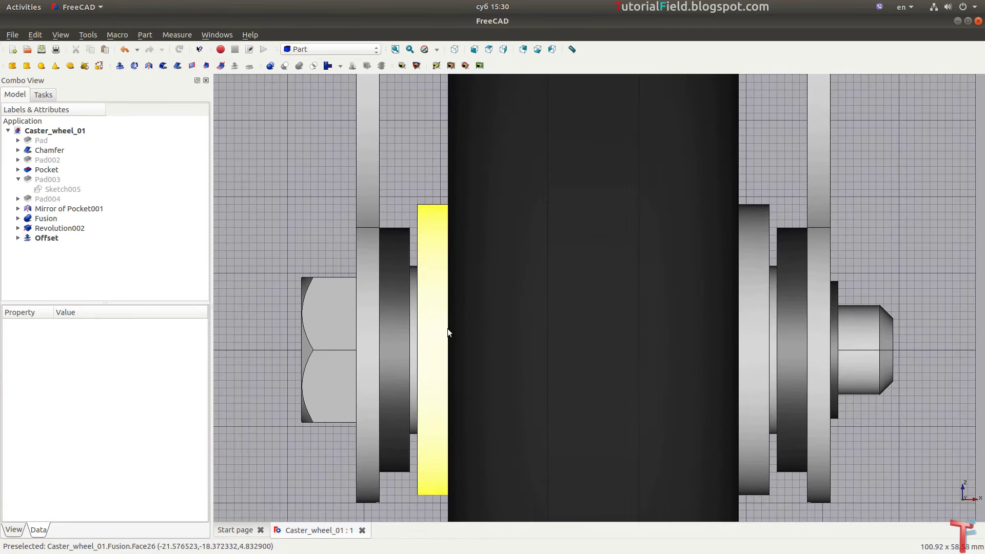
{"action": "left_click", "coordinate": [51, 150]}
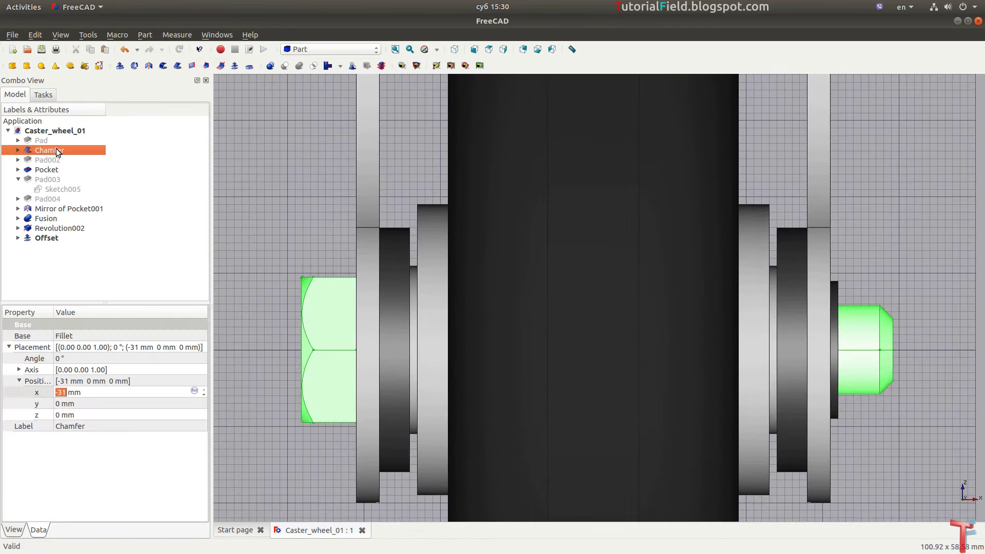
{"action": "left_click", "coordinate": [89, 391]}
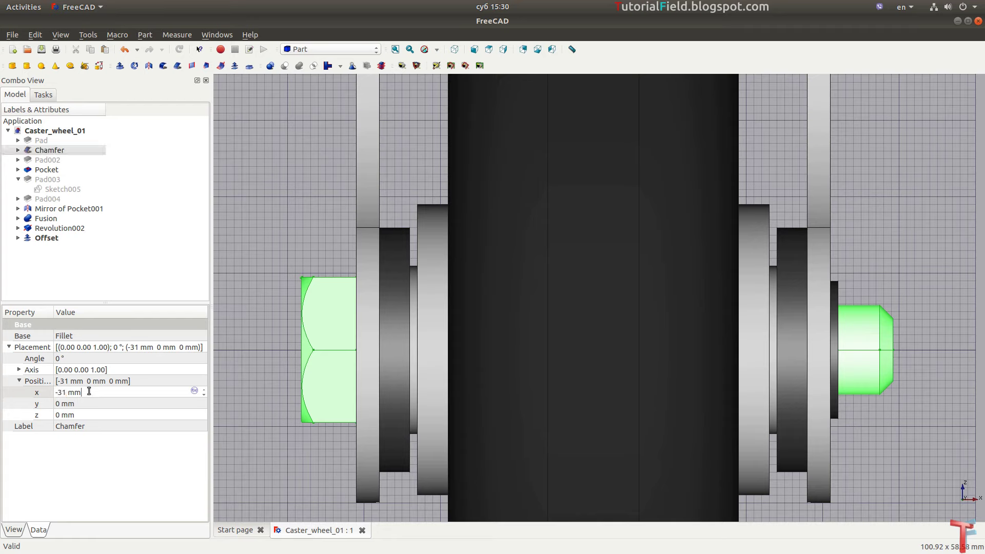
{"action": "key", "text": "Down"}
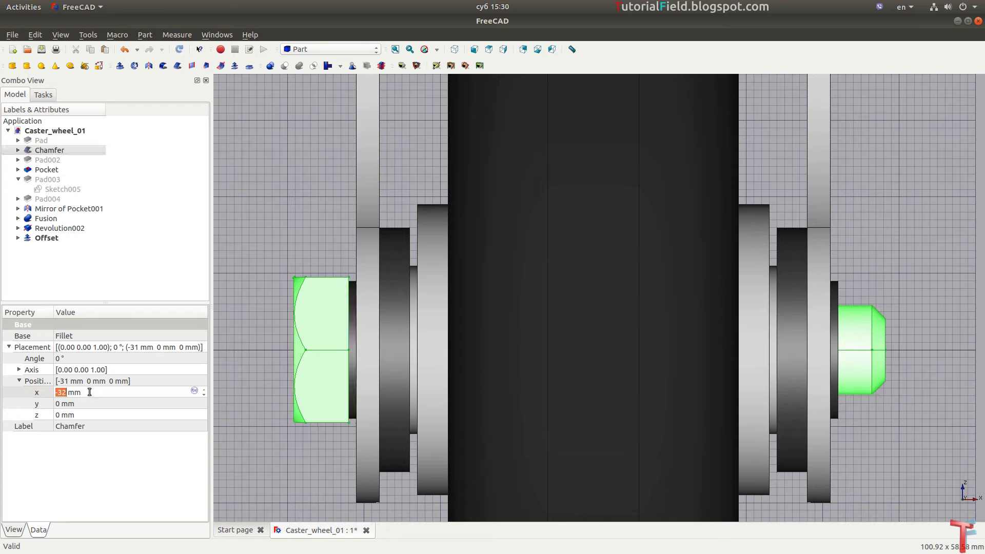
{"action": "key", "text": "Down"}
{"action": "key", "text": "Down"}
{"action": "key", "text": "Up"}
{"action": "key", "text": "Up"}
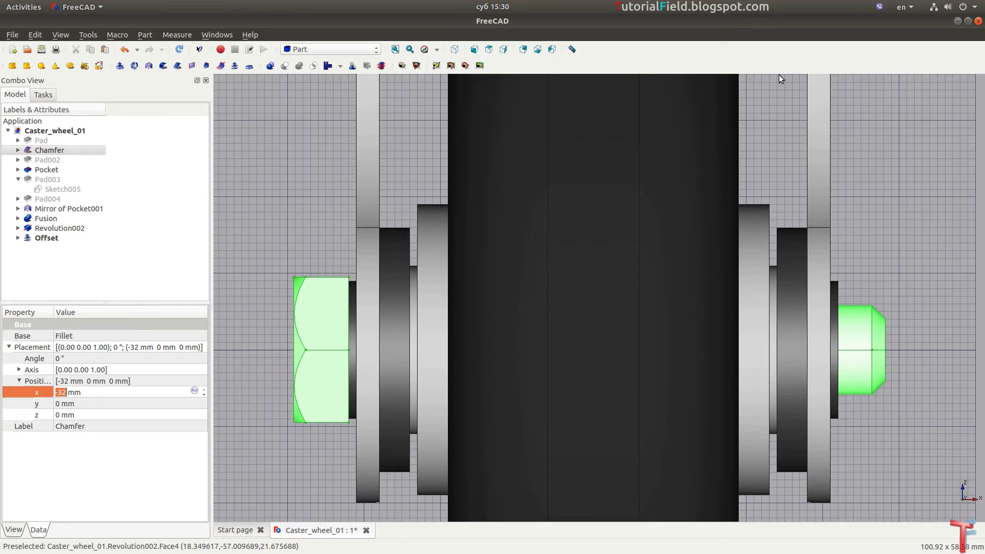
{"action": "left_click", "coordinate": [400, 50]}
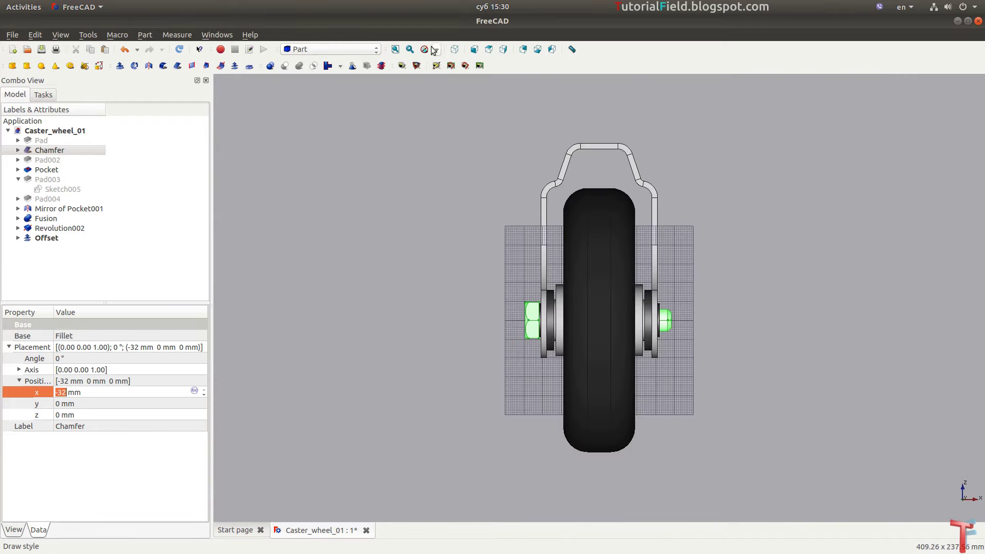
- Start a Part Design sketch on the offset fork's side face
{"action": "left_click", "coordinate": [454, 49]}
{"action": "left_click", "coordinate": [367, 339]}
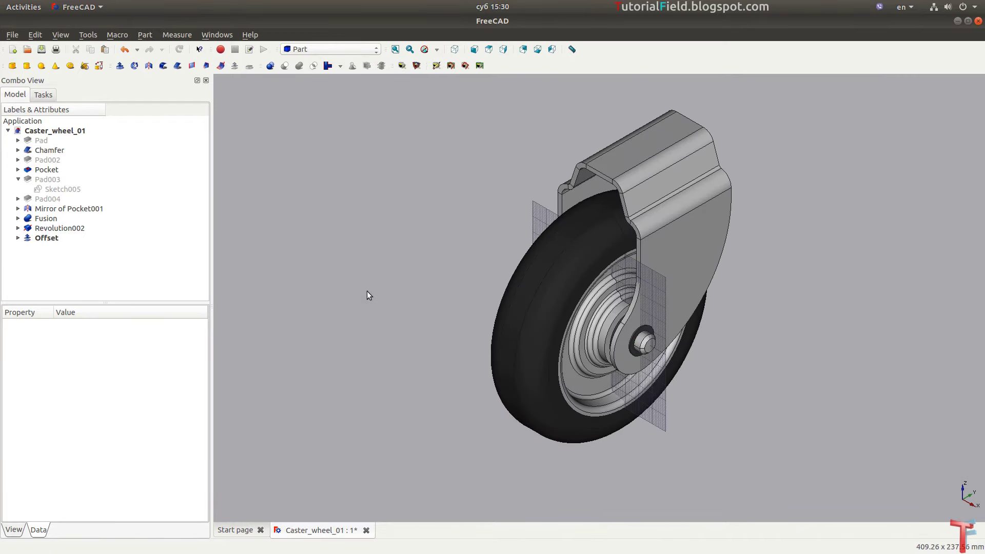
{"action": "key", "text": "alt+Tab"}
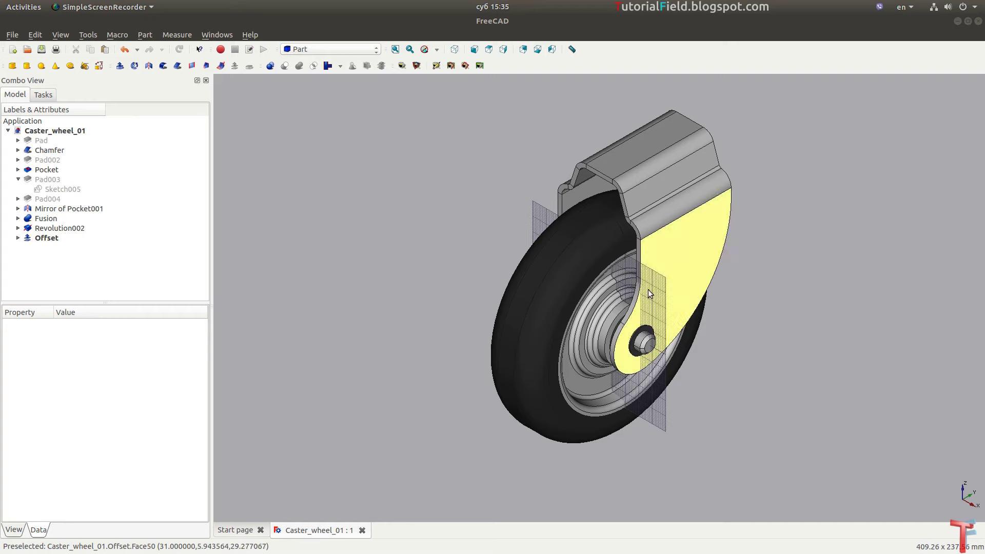
{"action": "left_click", "coordinate": [679, 287]}
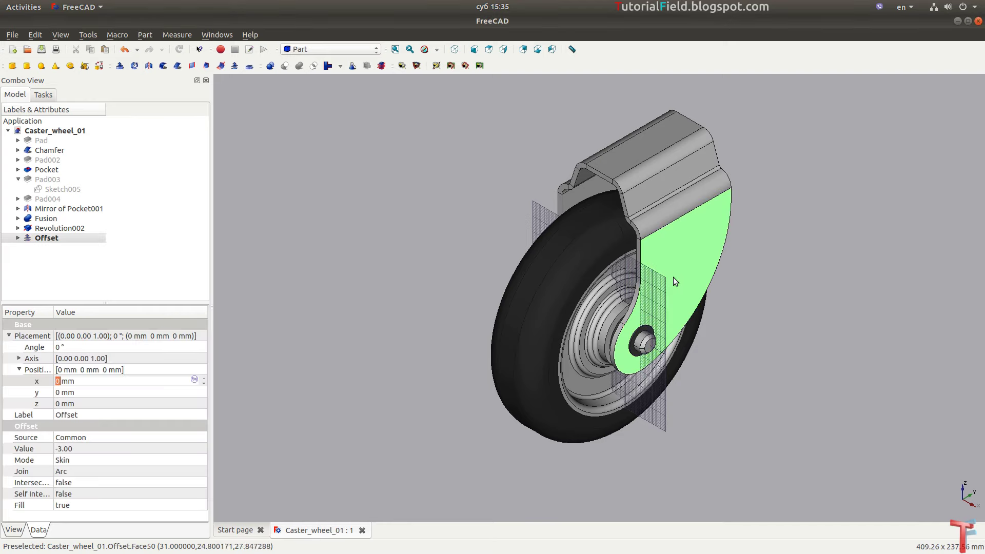
{"action": "left_click", "coordinate": [330, 49]}
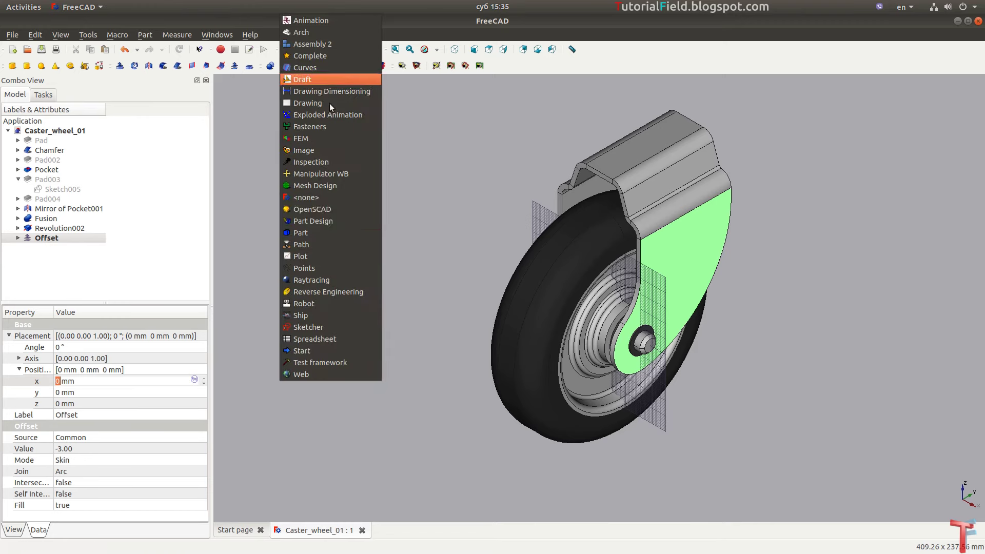
{"action": "left_click", "coordinate": [317, 214]}
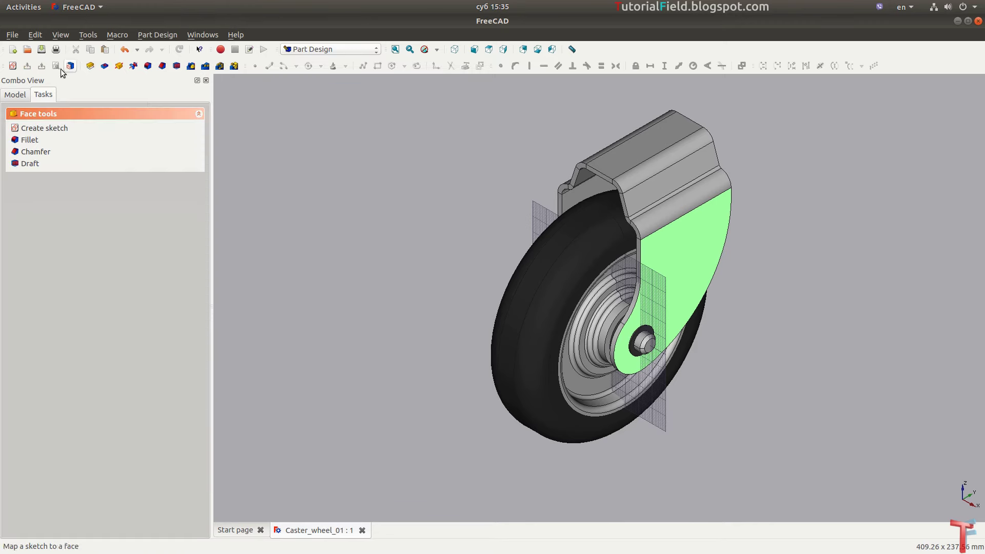
{"action": "left_click", "coordinate": [12, 66]}
- Zoom in and switch the display to wireframe
{"action": "scroll", "coordinate": [595, 380], "scroll_direction": "up", "scroll_amount": 2}
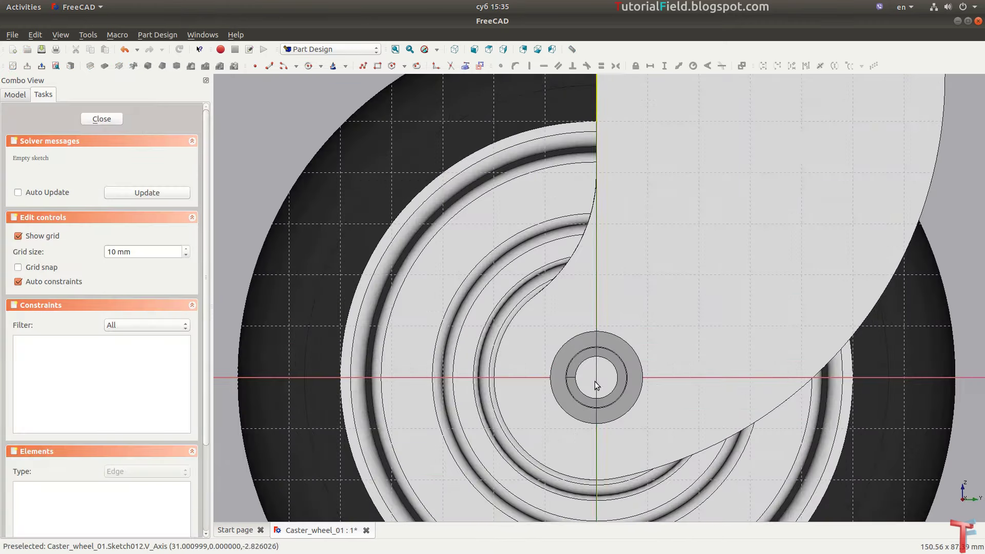
{"action": "scroll", "coordinate": [597, 358], "scroll_direction": "up", "scroll_amount": 3}
{"action": "left_click", "coordinate": [436, 49]}
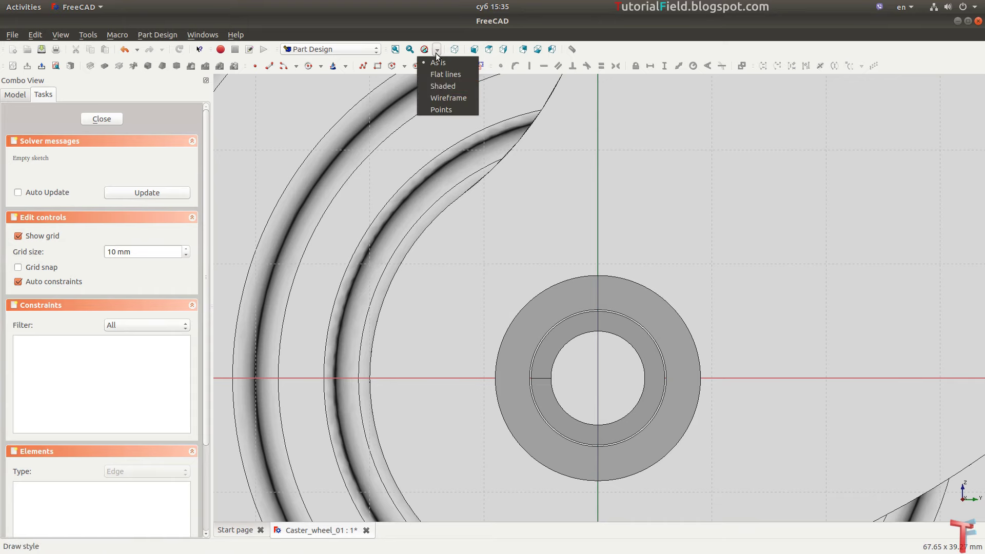
{"action": "left_click", "coordinate": [448, 97]}
{"action": "scroll", "coordinate": [567, 297], "scroll_direction": "up", "scroll_amount": 2}
{"action": "scroll", "coordinate": [523, 352], "scroll_direction": "up", "scroll_amount": 2}
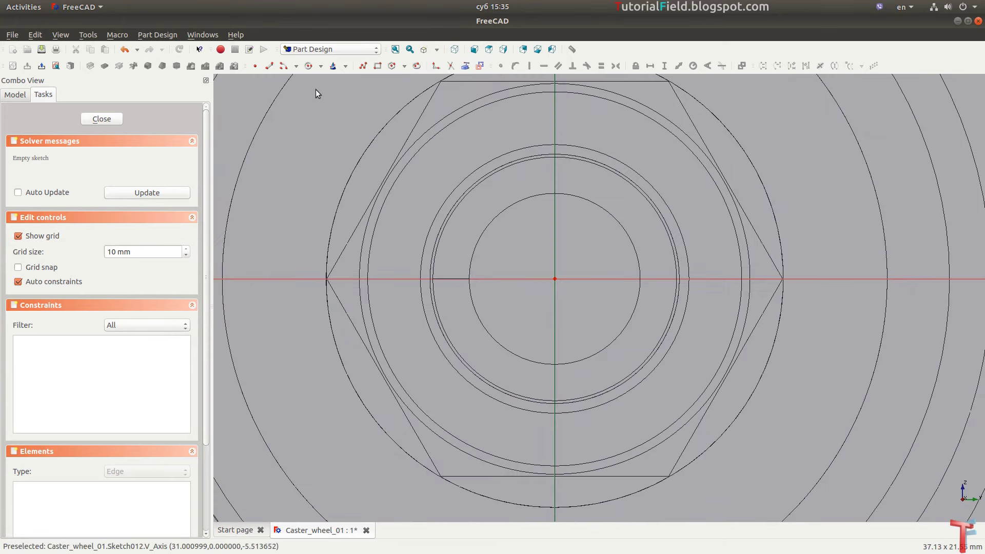
- Draw a circle at the sketch origin with a 9 mm radius, then close the sketch
{"action": "left_click", "coordinate": [308, 66]}
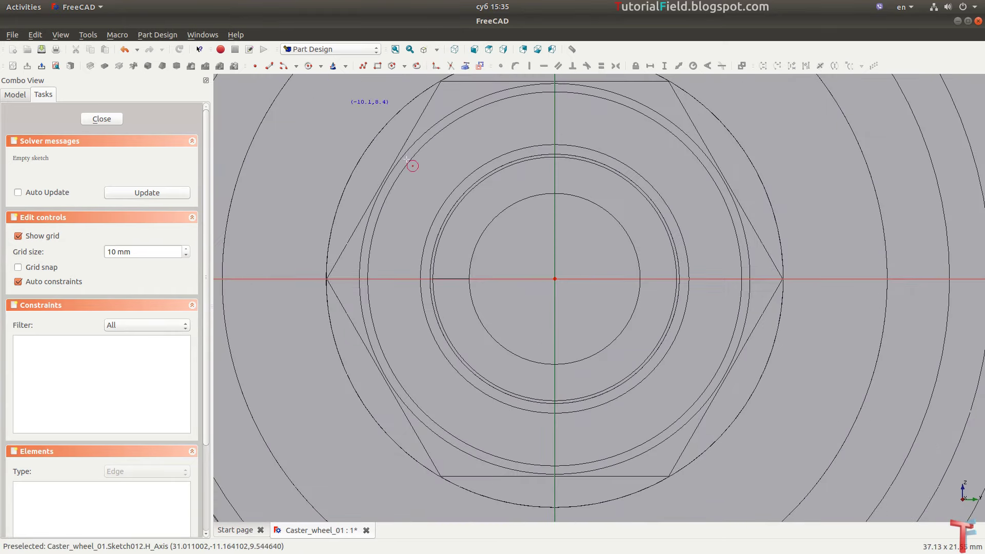
{"action": "left_click", "coordinate": [554, 278]}
{"action": "left_click", "coordinate": [683, 191]}
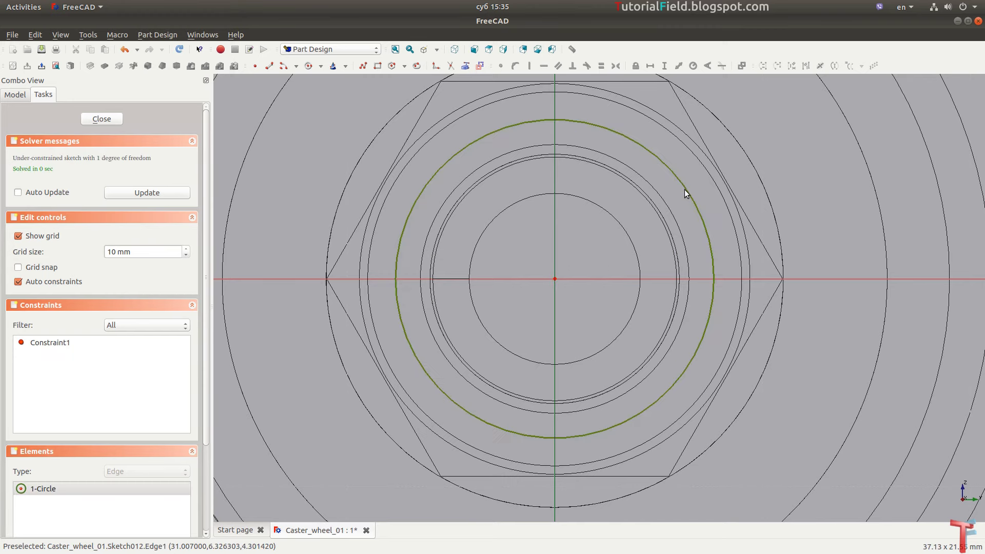
{"action": "left_click", "coordinate": [685, 193]}
{"action": "key", "text": "shift+r"}
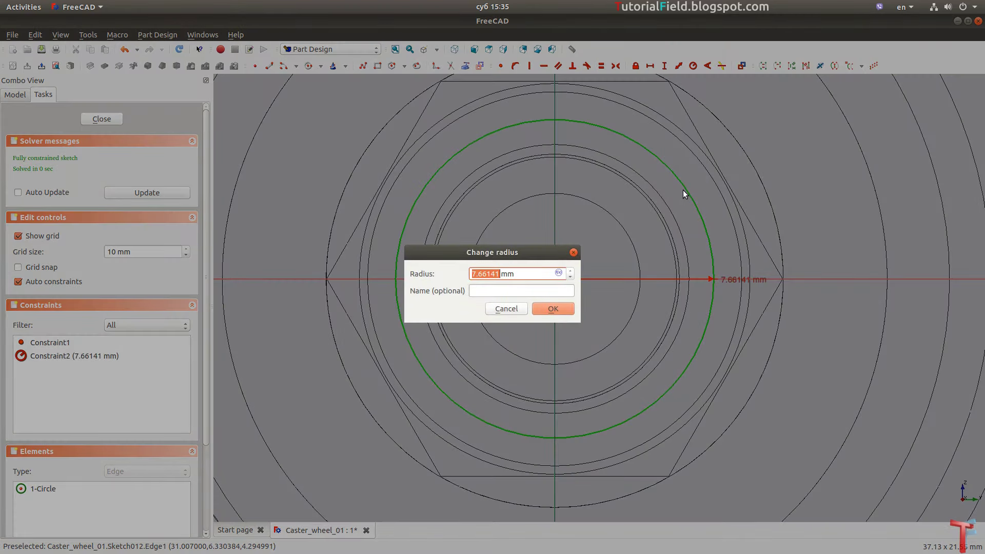
{"action": "type", "text": "9"}
{"action": "key", "text": "Return"}
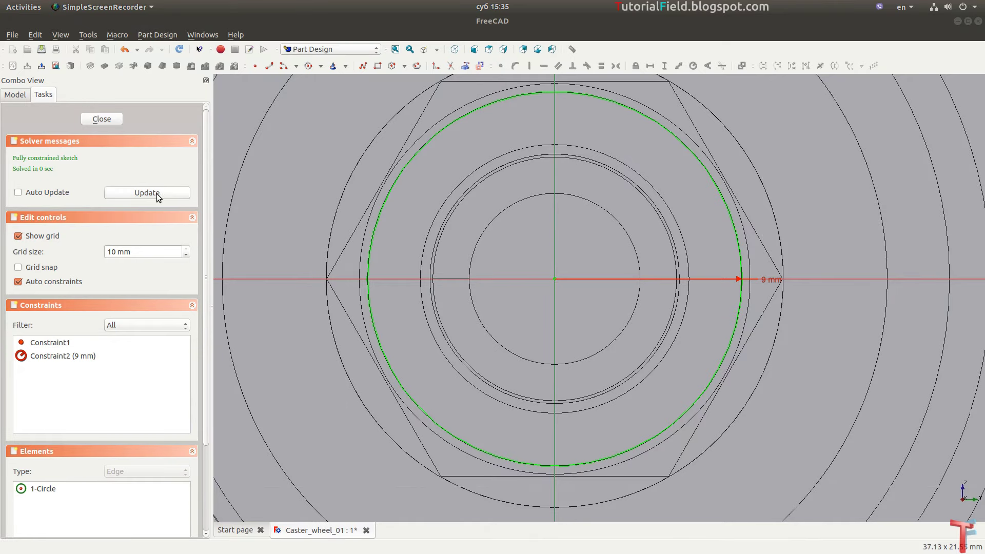
{"action": "left_click", "coordinate": [101, 118]}
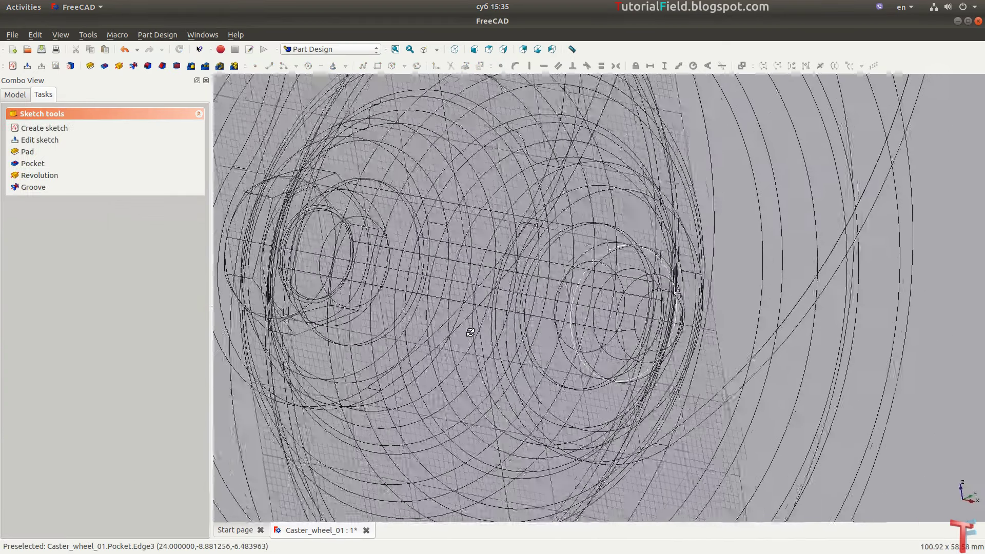
- Pocket Sketch012 Through all around the axle, then orbit to inspect the bolt
{"action": "left_click", "coordinate": [436, 50]}
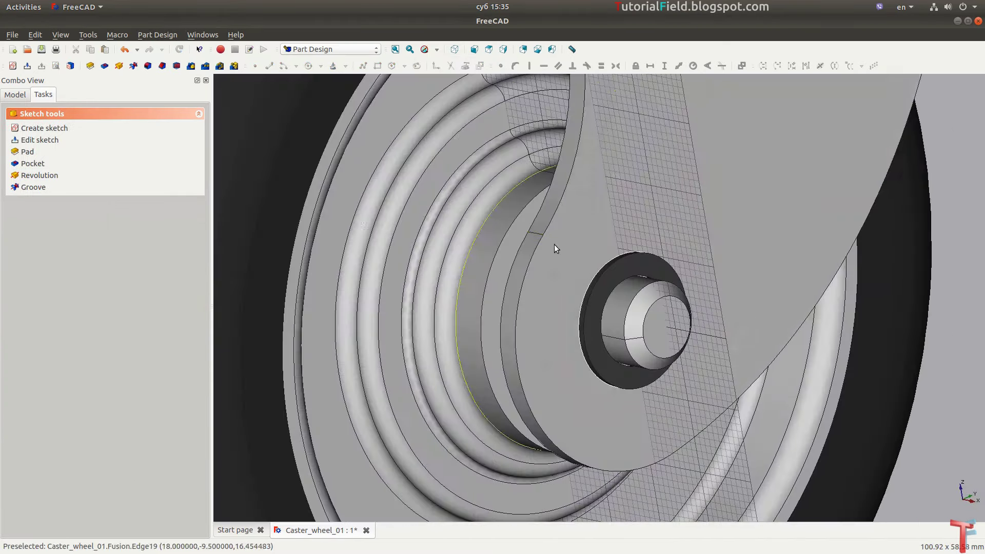
{"action": "left_click", "coordinate": [33, 163]}
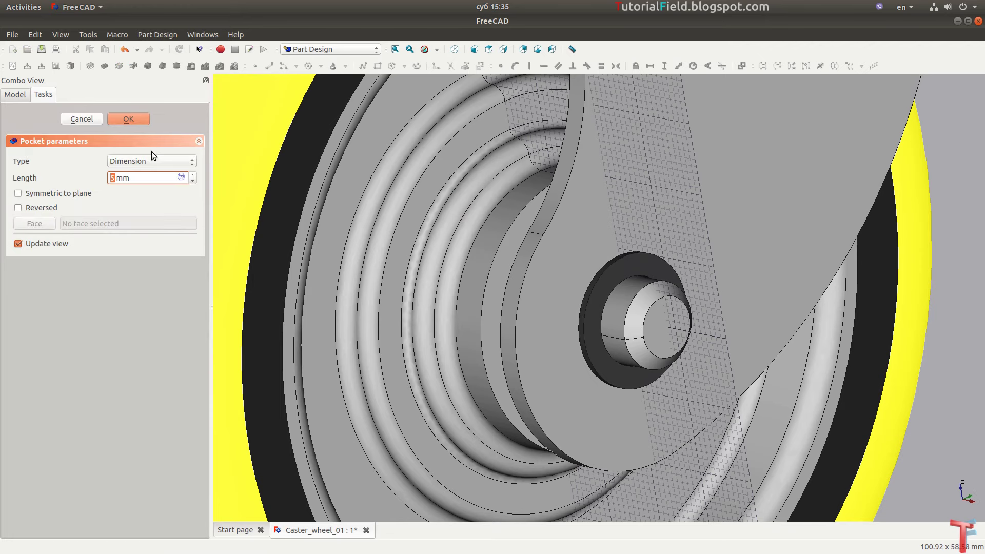
{"action": "left_click", "coordinate": [139, 161]}
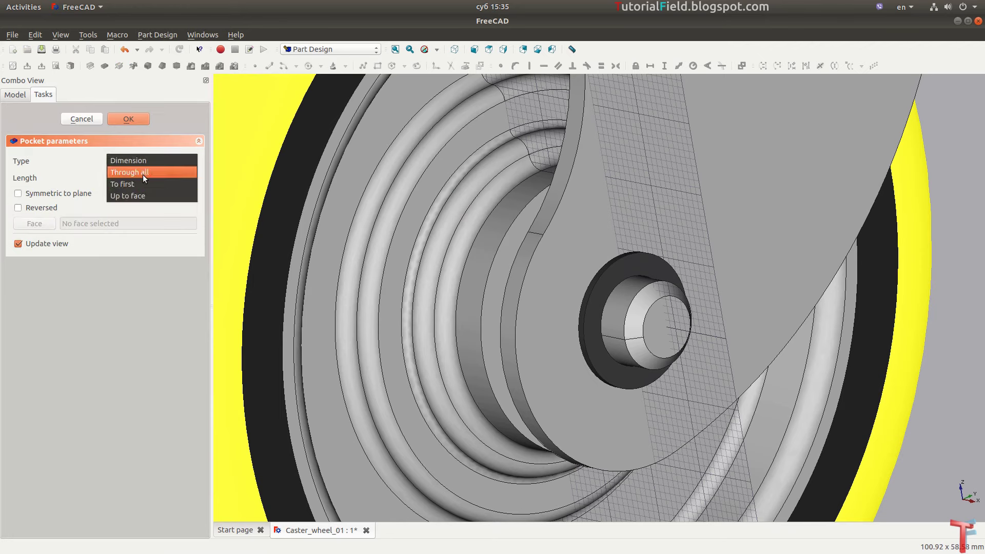
{"action": "left_click", "coordinate": [143, 174]}
{"action": "left_click", "coordinate": [134, 119]}
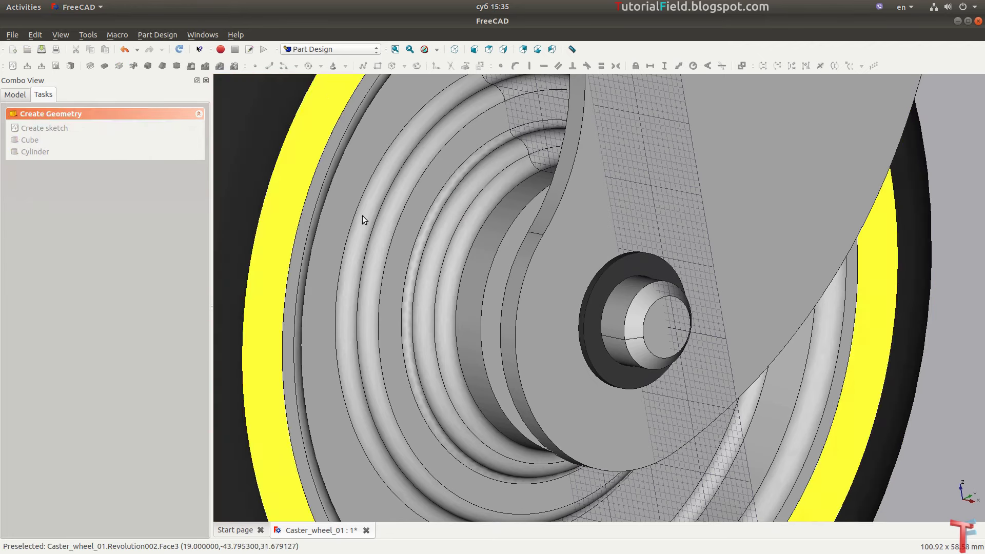
{"action": "mouse_move", "coordinate": [362, 216]}
{"action": "middle_mouse_down"}
{"action": "mouse_move", "coordinate": [562, 311]}
{"action": "mouse_move", "coordinate": [510, 321]}
{"action": "mouse_move", "coordinate": [448, 299]}
{"action": "mouse_move", "coordinate": [528, 244]}
{"action": "mouse_move", "coordinate": [585, 223]}
{"action": "mouse_move", "coordinate": [491, 341]}
{"action": "mouse_move", "coordinate": [540, 282]}
{"action": "middle_mouse_up"}
{"action": "scroll", "coordinate": [555, 333], "scroll_direction": "up", "scroll_amount": 3}
{"action": "scroll", "coordinate": [555, 333], "scroll_direction": "up", "scroll_amount": 1}
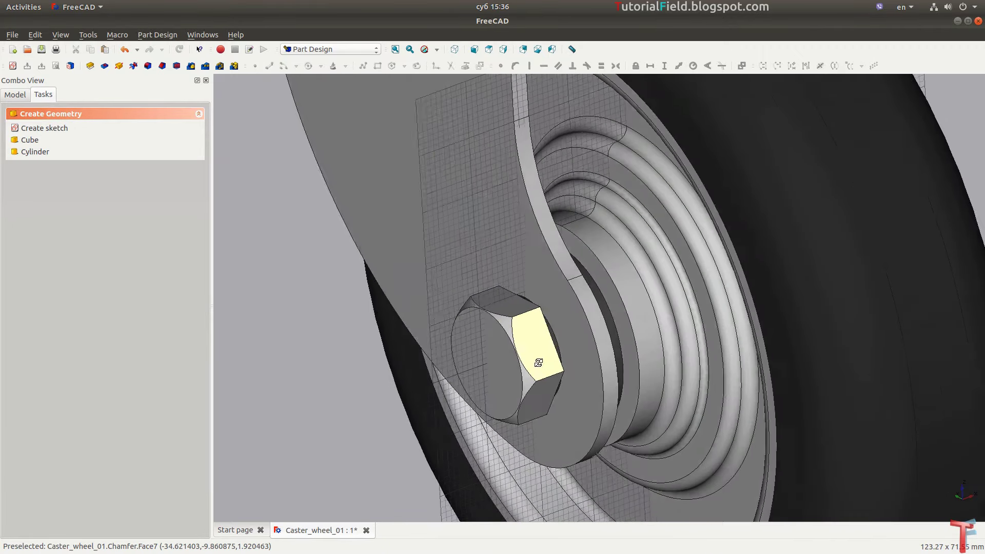
{"action": "scroll", "coordinate": [534, 367], "scroll_direction": "up", "scroll_amount": 1}
{"action": "middle_click_drag", "start_coordinate": [534, 367], "coordinate": [366, 345]}
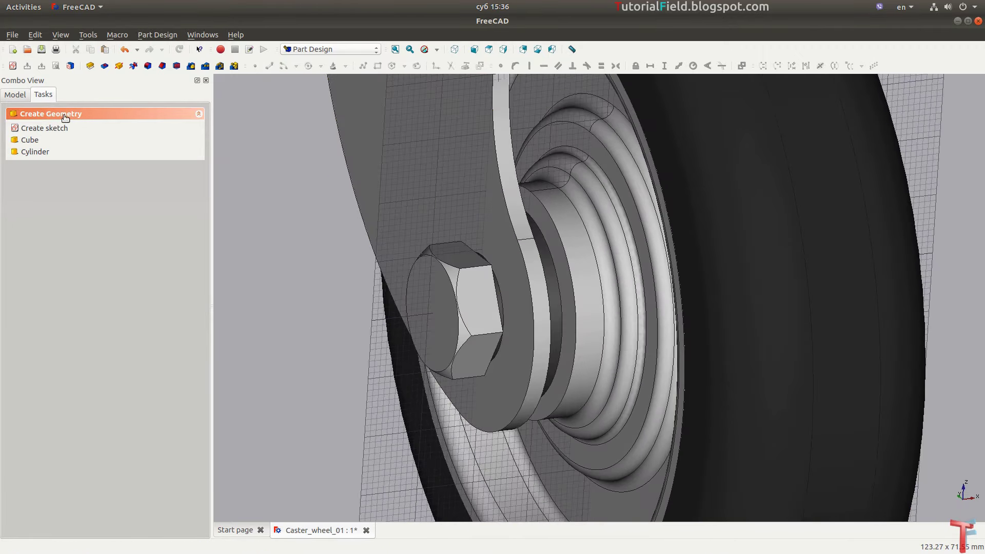
- Inspect Mirror of Pocket001, Fusion, Pocket001, Revolution002 and Pocket002 in the model tree
{"action": "left_click", "coordinate": [16, 96]}
{"action": "left_click", "coordinate": [58, 210]}
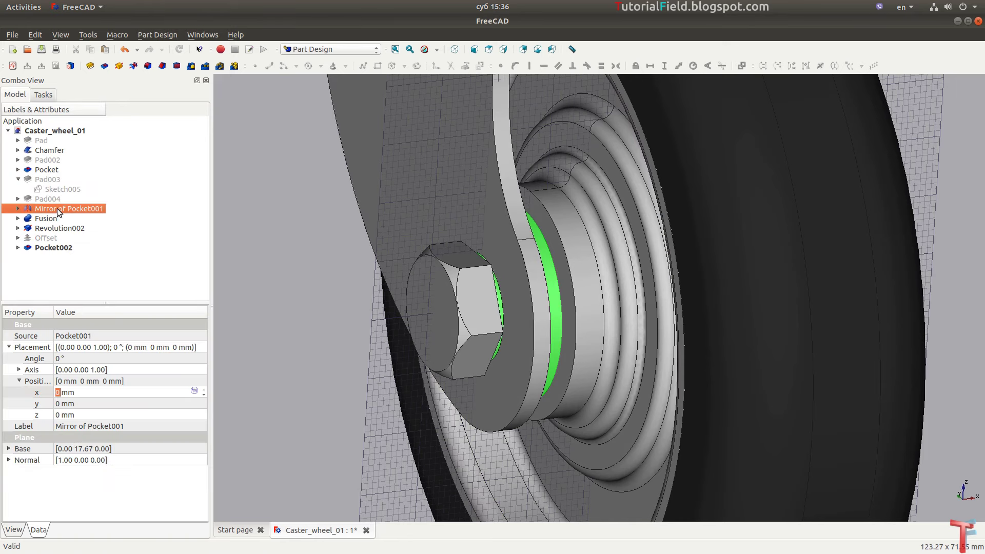
{"action": "left_click", "coordinate": [18, 208]}
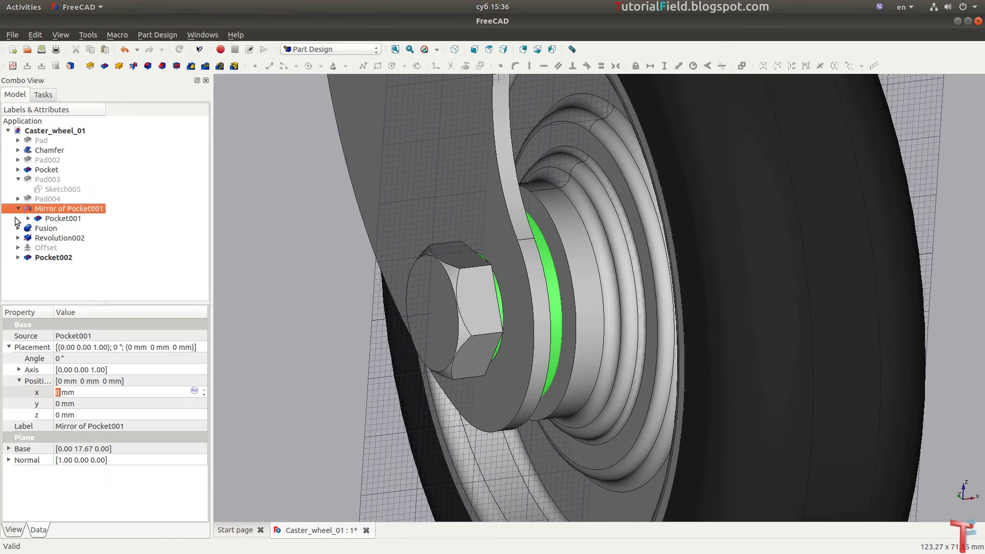
{"action": "left_click", "coordinate": [55, 228]}
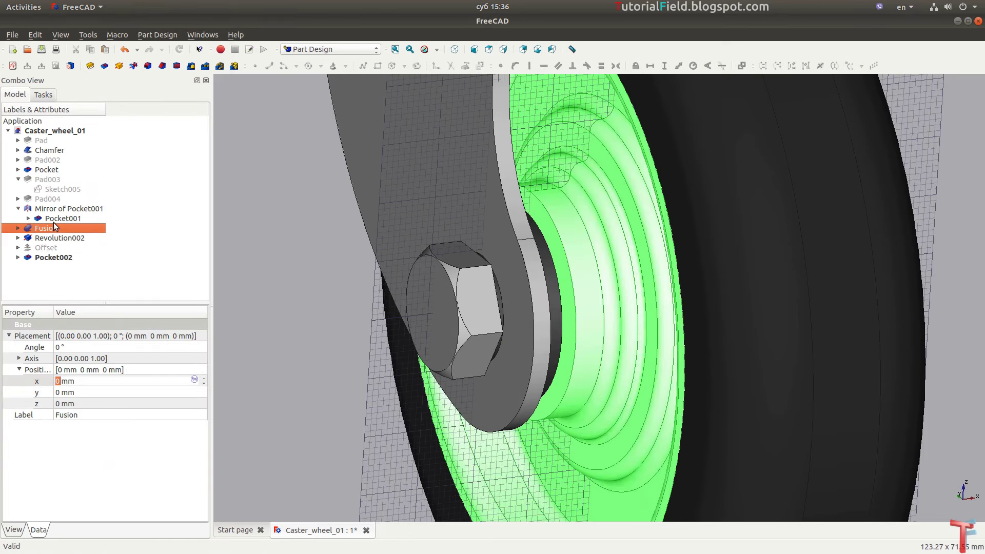
{"action": "left_click", "coordinate": [57, 218]}
{"action": "left_click", "coordinate": [66, 211], "text": "ctrl"}
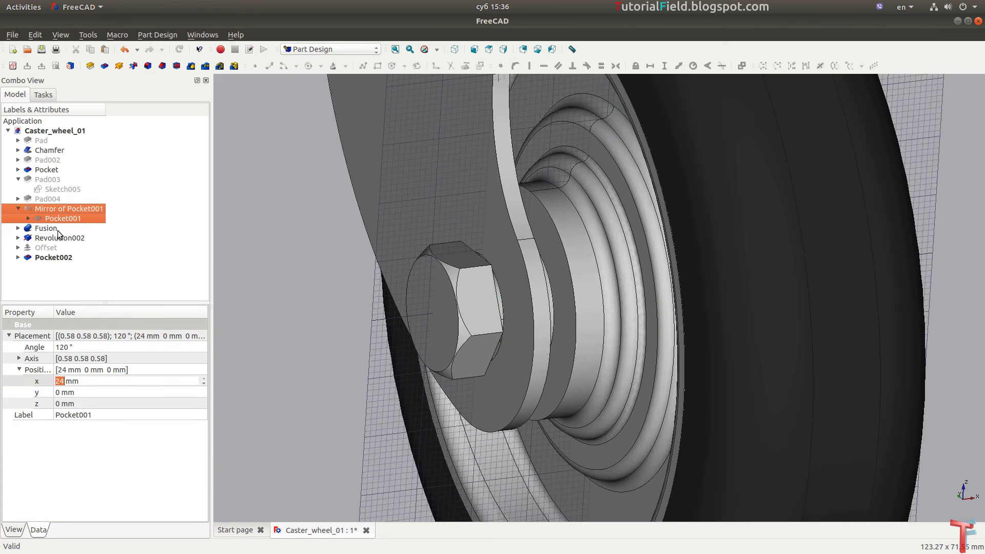
{"action": "left_click", "coordinate": [58, 229]}
{"action": "left_click", "coordinate": [66, 256]}
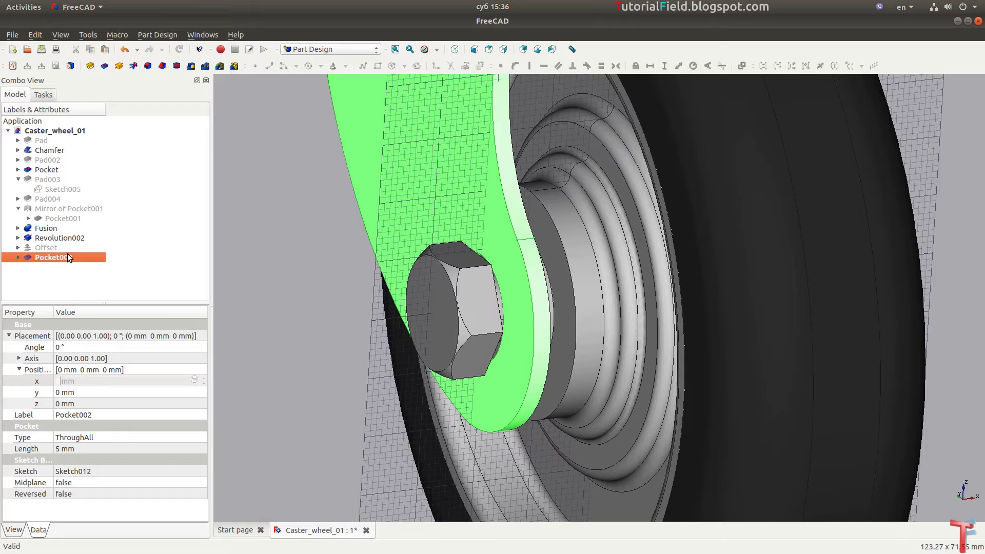
- Hide the Chamfer bolt and expand Pocket002 and Offset to review the hole
{"action": "left_click", "coordinate": [68, 151]}
{"action": "key", "text": "space"}
{"action": "mouse_move", "coordinate": [300, 231]}
{"action": "middle_mouse_down"}
{"action": "mouse_move", "coordinate": [465, 325]}
{"action": "mouse_move", "coordinate": [552, 322]}
{"action": "mouse_move", "coordinate": [445, 332]}
{"action": "mouse_move", "coordinate": [415, 317]}
{"action": "middle_mouse_up"}
{"action": "left_click", "coordinate": [18, 257]}
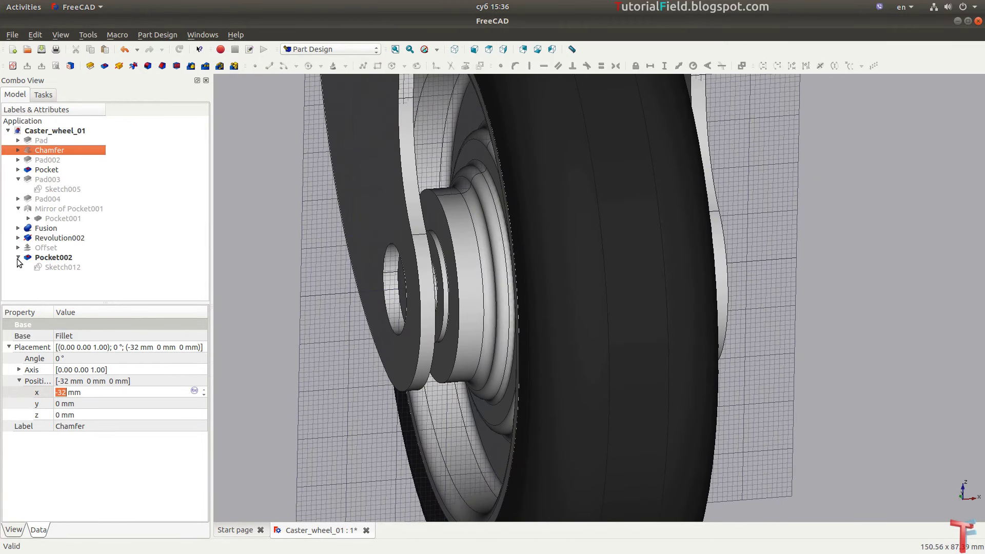
{"action": "left_click", "coordinate": [18, 248]}
{"action": "left_click", "coordinate": [51, 258]}
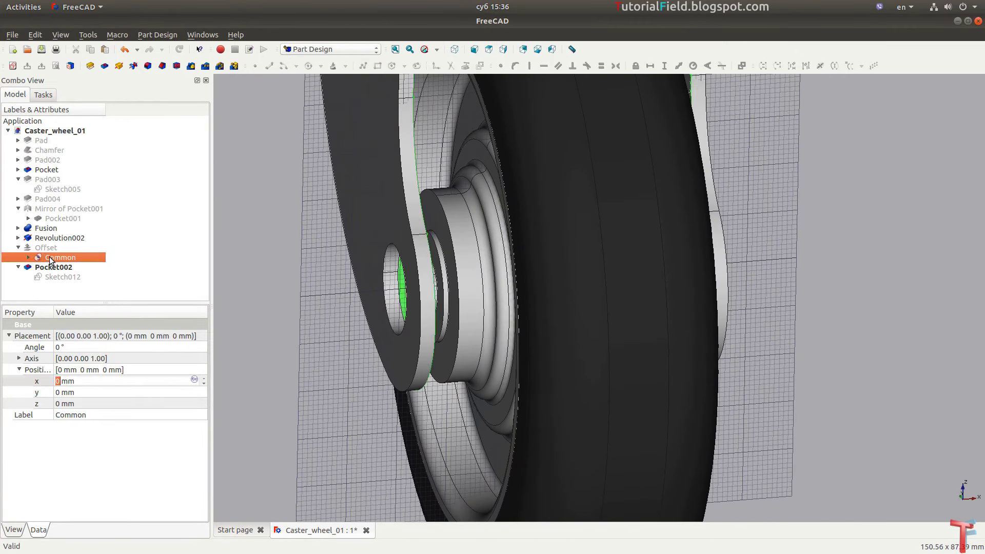
{"action": "mouse_move", "coordinate": [564, 303]}
{"action": "middle_mouse_down"}
{"action": "mouse_move", "coordinate": [765, 308]}
{"action": "mouse_move", "coordinate": [772, 296]}
{"action": "mouse_move", "coordinate": [503, 323]}
{"action": "mouse_move", "coordinate": [592, 323]}
{"action": "mouse_move", "coordinate": [469, 287]}
{"action": "mouse_move", "coordinate": [413, 305]}
{"action": "mouse_move", "coordinate": [569, 325]}
{"action": "mouse_move", "coordinate": [717, 307]}
{"action": "mouse_move", "coordinate": [692, 299]}
{"action": "middle_mouse_up"}
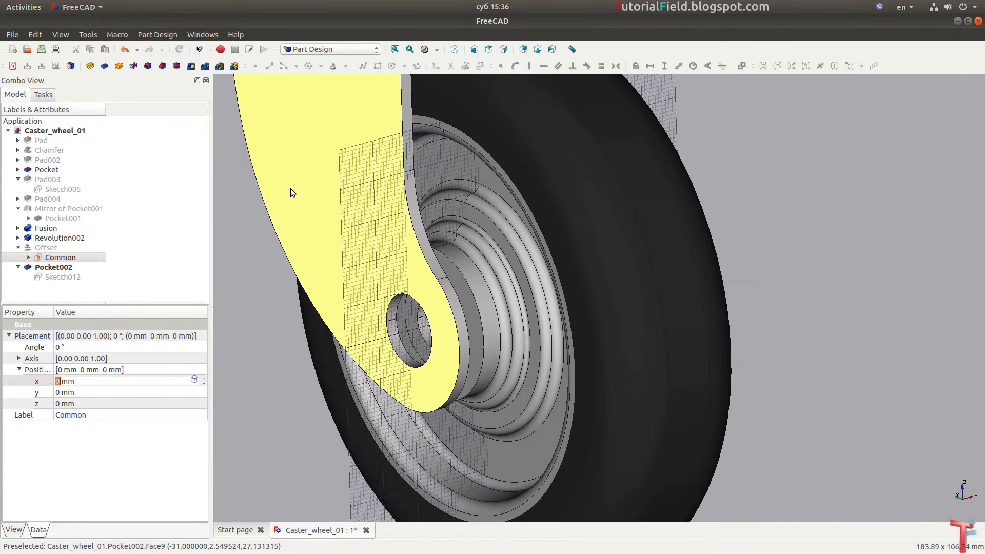
- Show the Chamfer bolt through both fork holes and fit the axonometric view
{"action": "scroll", "coordinate": [290, 188], "scroll_direction": "up", "scroll_amount": 2}
{"action": "left_click", "coordinate": [38, 152]}
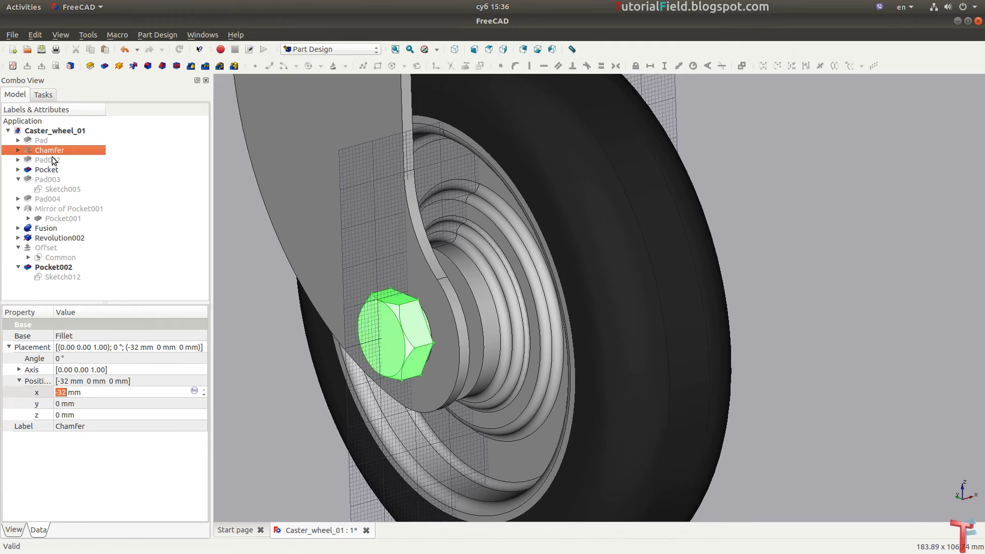
{"action": "left_click", "coordinate": [64, 218]}
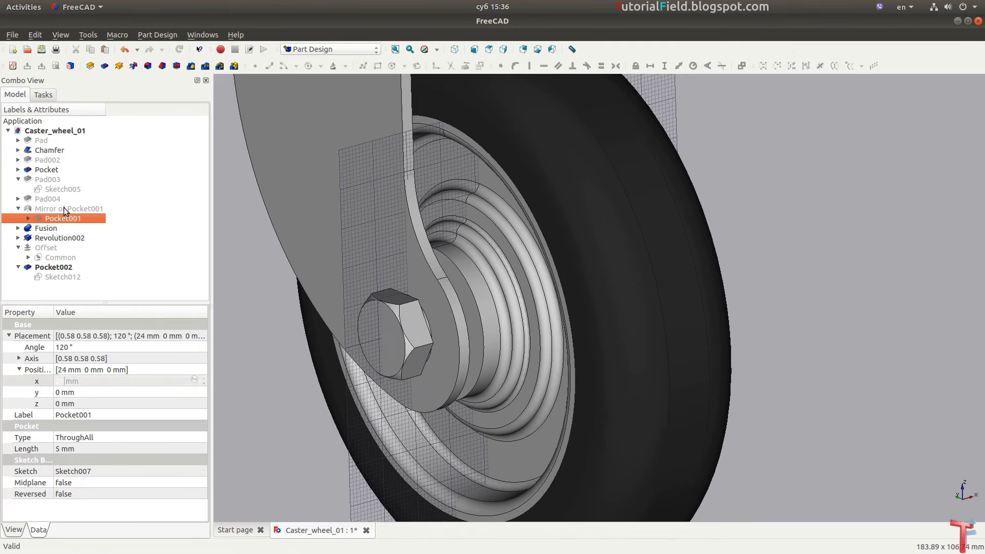
{"action": "left_click", "coordinate": [64, 208], "text": "ctrl"}
{"action": "mouse_move", "coordinate": [610, 304]}
{"action": "middle_mouse_down"}
{"action": "mouse_move", "coordinate": [741, 275]}
{"action": "mouse_move", "coordinate": [740, 330]}
{"action": "mouse_move", "coordinate": [658, 344]}
{"action": "middle_mouse_up"}
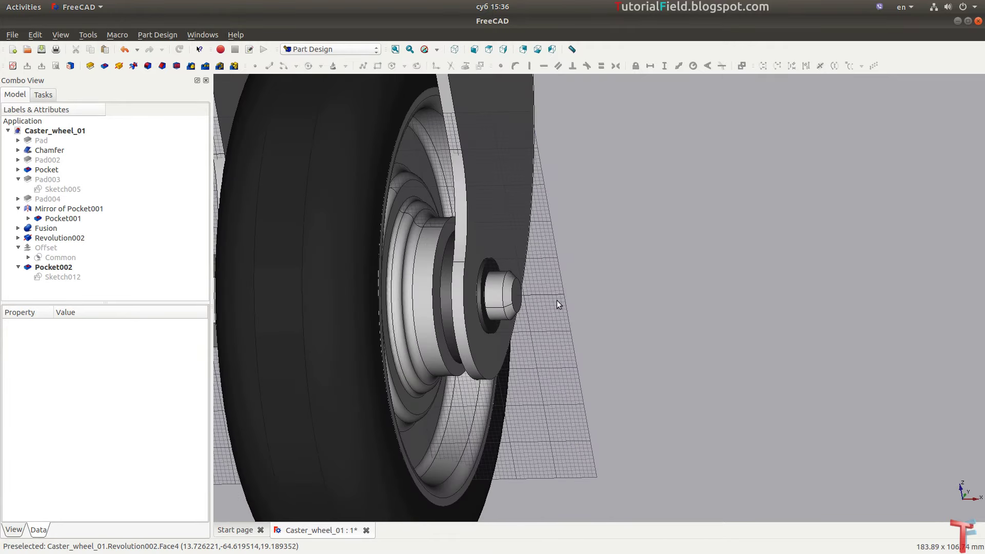
{"action": "mouse_move", "coordinate": [558, 305]}
{"action": "middle_mouse_down"}
{"action": "mouse_move", "coordinate": [622, 297]}
{"action": "mouse_move", "coordinate": [567, 292]}
{"action": "mouse_move", "coordinate": [620, 310]}
{"action": "mouse_move", "coordinate": [637, 337]}
{"action": "mouse_move", "coordinate": [591, 345]}
{"action": "mouse_move", "coordinate": [694, 312]}
{"action": "mouse_move", "coordinate": [756, 308]}
{"action": "mouse_move", "coordinate": [618, 340]}
{"action": "middle_mouse_up"}
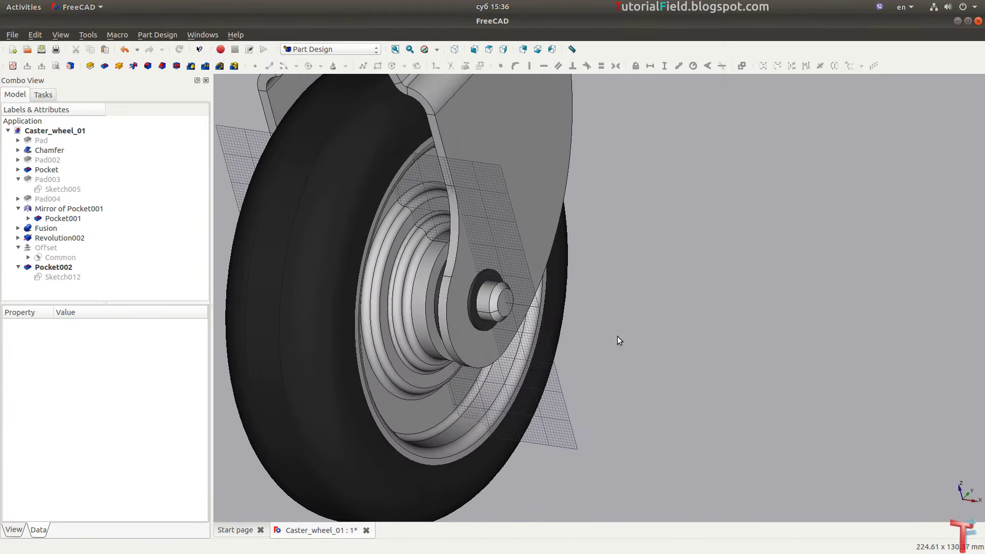
{"action": "left_click", "coordinate": [455, 50]}
{"action": "left_click", "coordinate": [395, 49]}
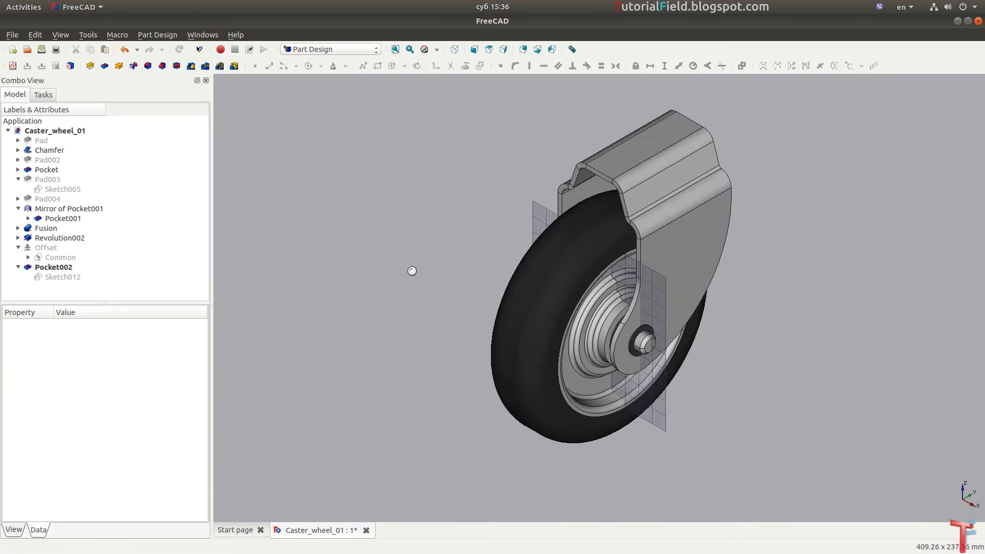
- Start a sketch on the bracket's top face in wireframe display
{"action": "key", "text": "alt+Tab"}
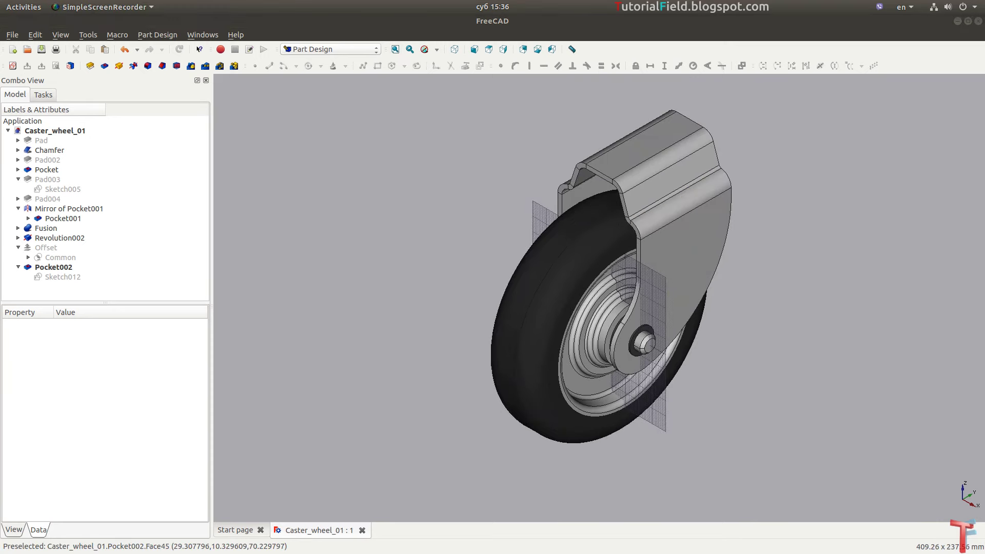
{"action": "left_click", "coordinate": [626, 152]}
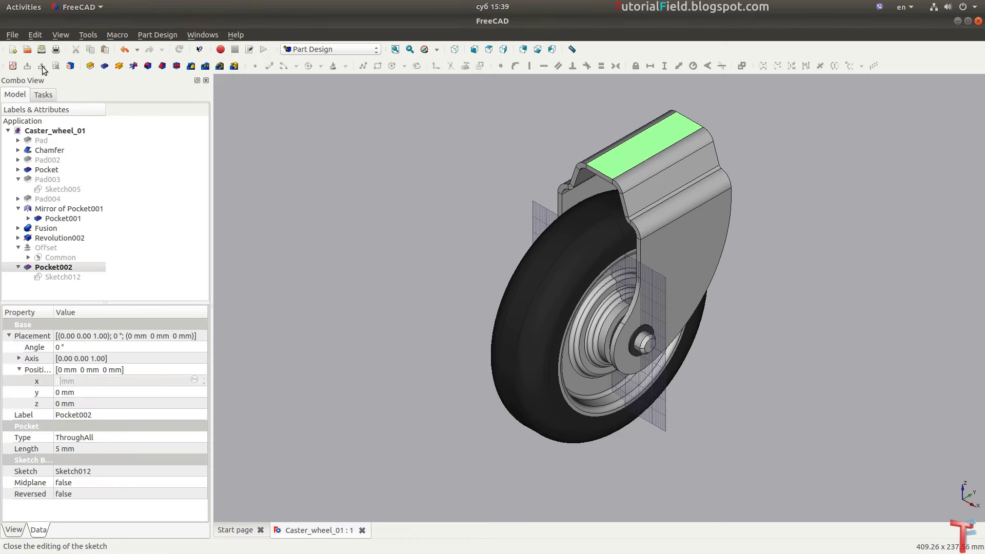
{"action": "left_click", "coordinate": [12, 66]}
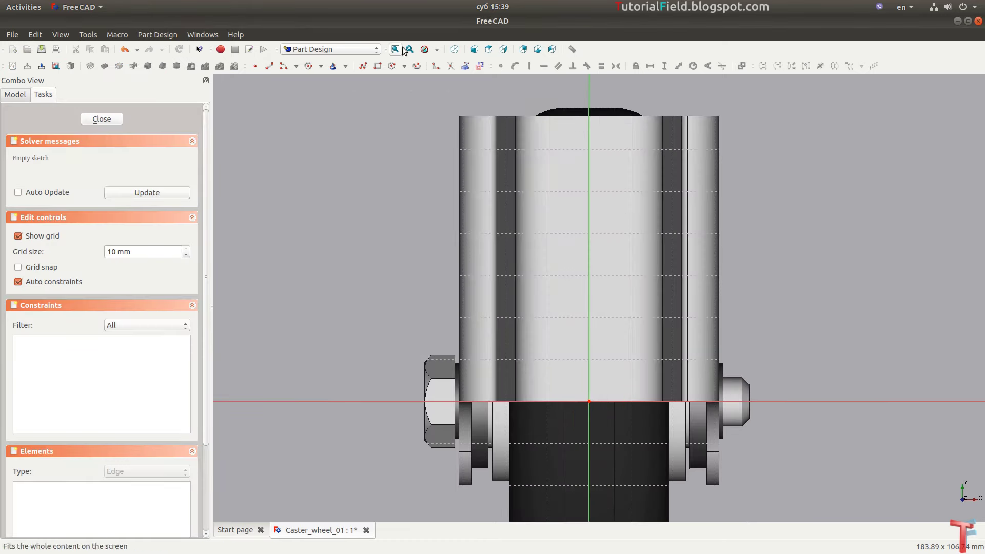
{"action": "left_click", "coordinate": [437, 49]}
{"action": "left_click", "coordinate": [442, 98]}
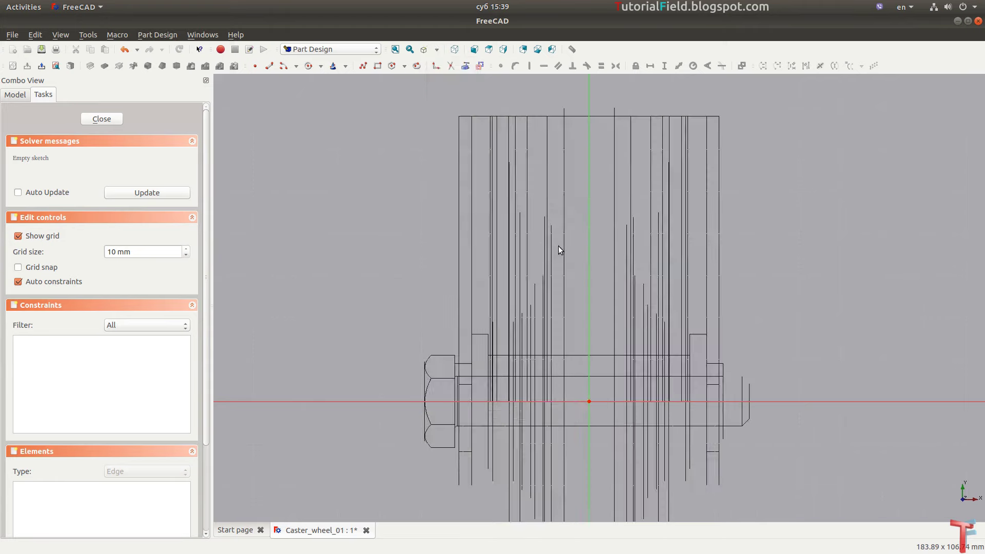
{"action": "scroll", "coordinate": [542, 224], "scroll_direction": "up", "scroll_amount": 3}
{"action": "scroll", "coordinate": [542, 224], "scroll_direction": "down", "scroll_amount": 1}
- Draw a circle centred on the vertical axis with a 9 mm radius
{"action": "left_click", "coordinate": [337, 69]}
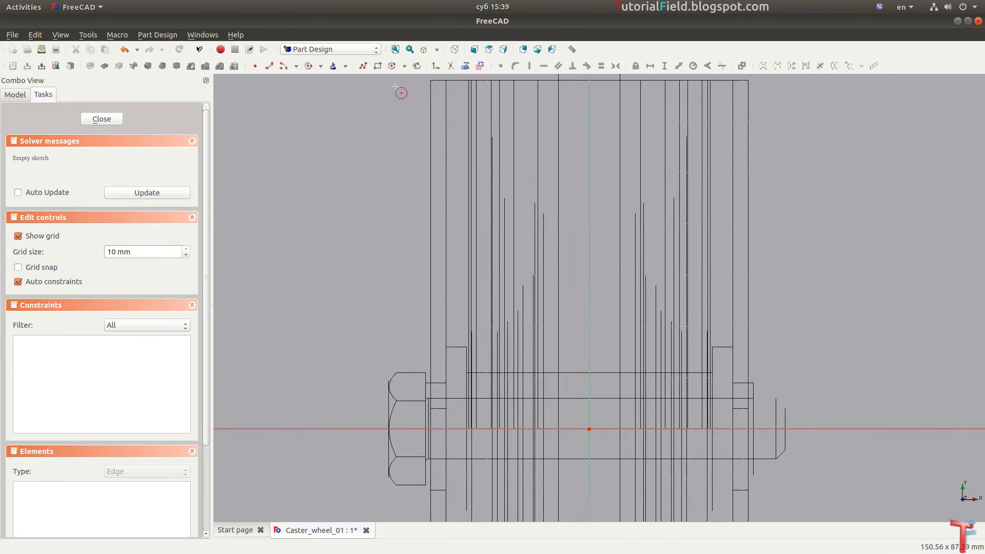
{"action": "left_click", "coordinate": [590, 171]}
{"action": "left_click", "coordinate": [616, 197]}
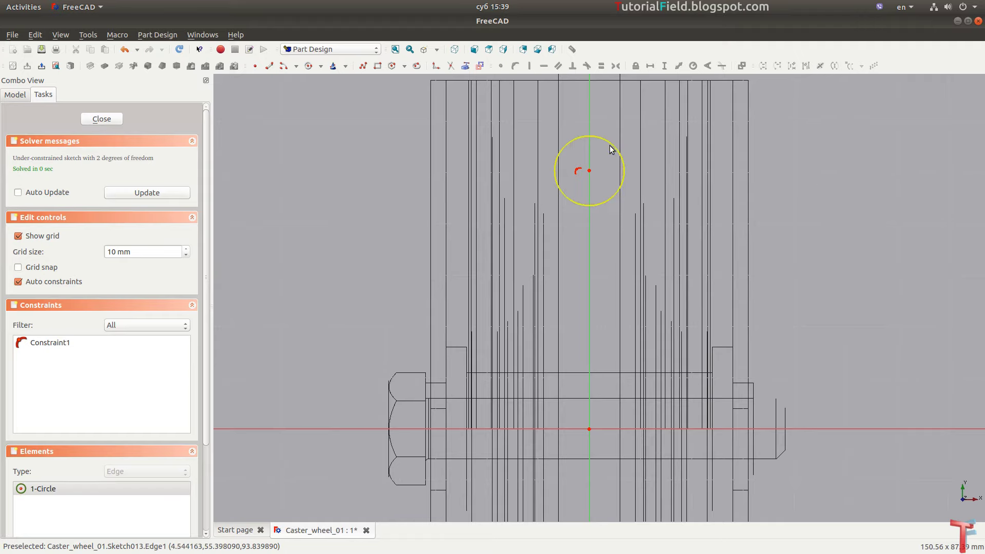
{"action": "left_click", "coordinate": [610, 149]}
{"action": "key", "text": "shift+r"}
{"action": "type", "text": "9"}
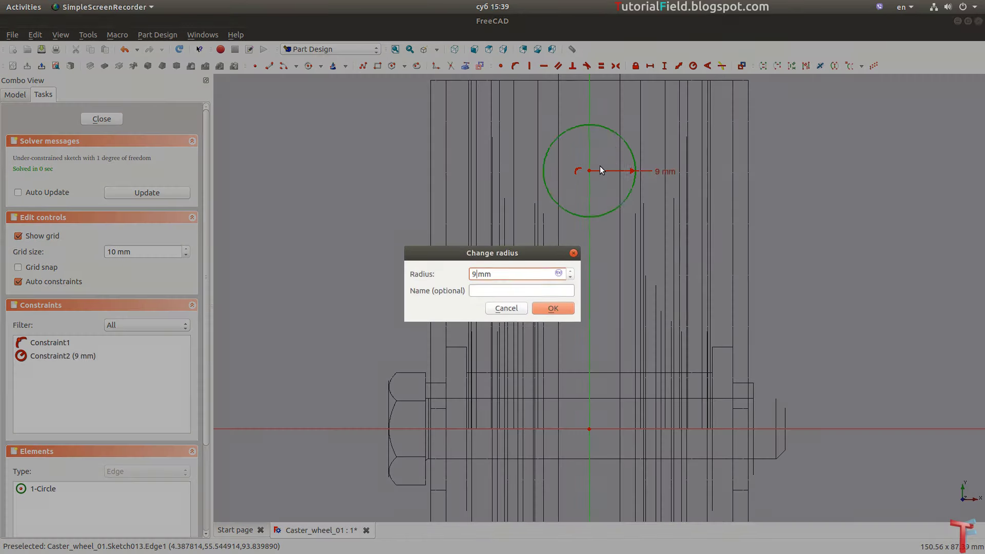
{"action": "key", "text": "Return"}
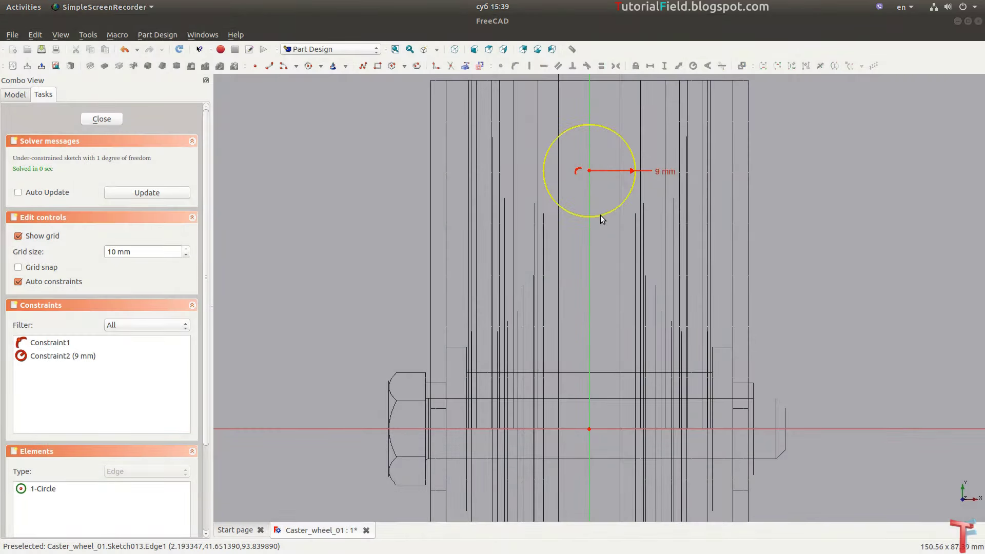
- Place the circle centre 40 mm above the axle line and close the sketch
{"action": "left_click", "coordinate": [589, 171]}
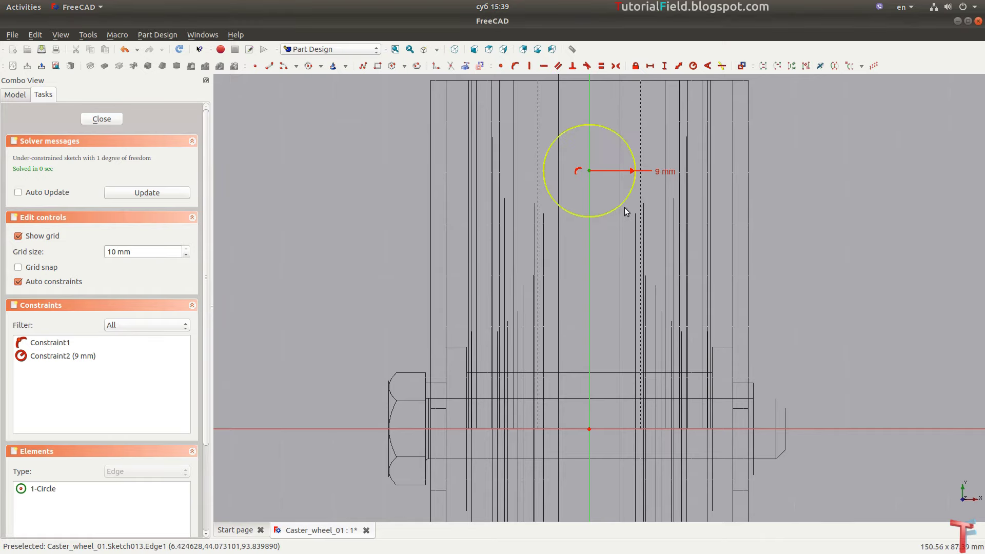
{"action": "key", "text": "shift+v"}
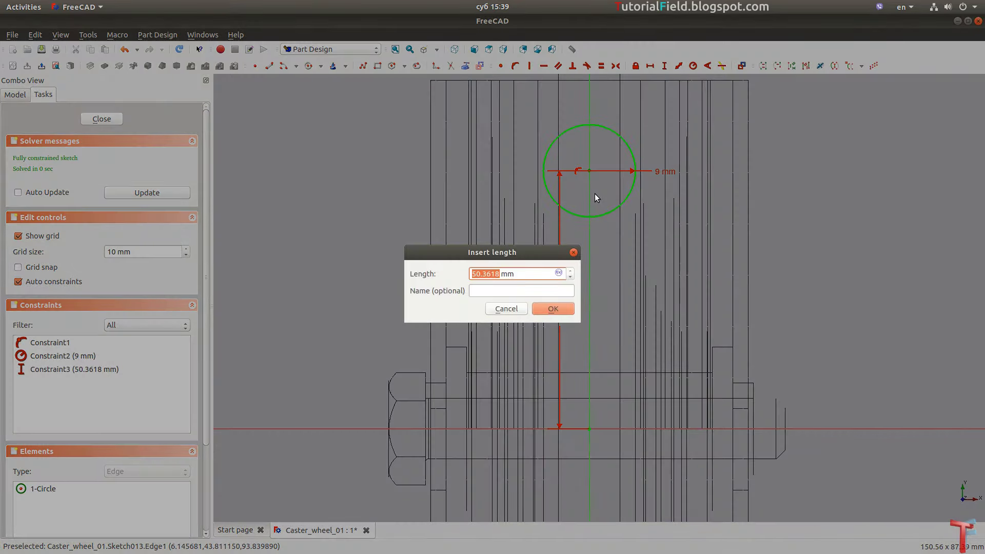
{"action": "type", "text": "40"}
{"action": "key", "text": "Return"}
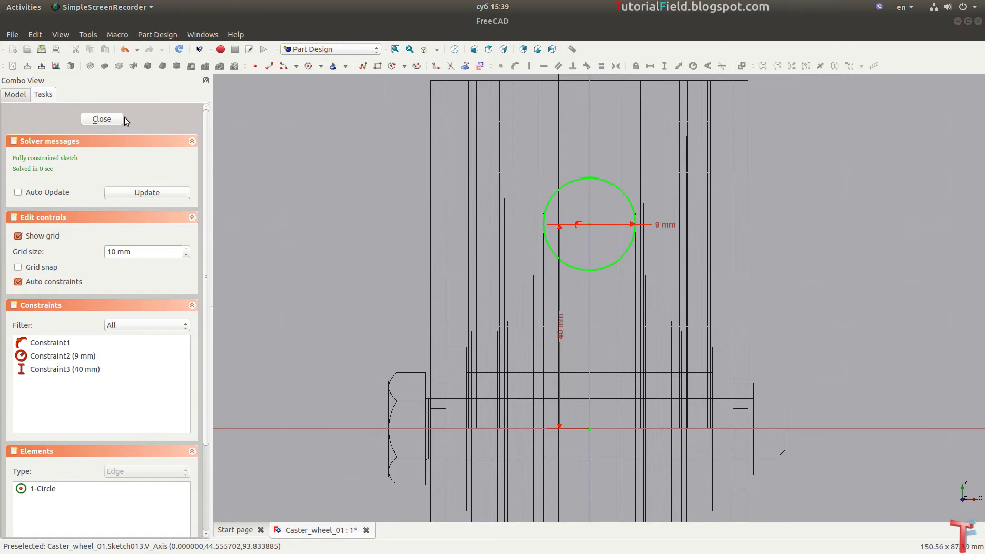
{"action": "left_click", "coordinate": [105, 118]}
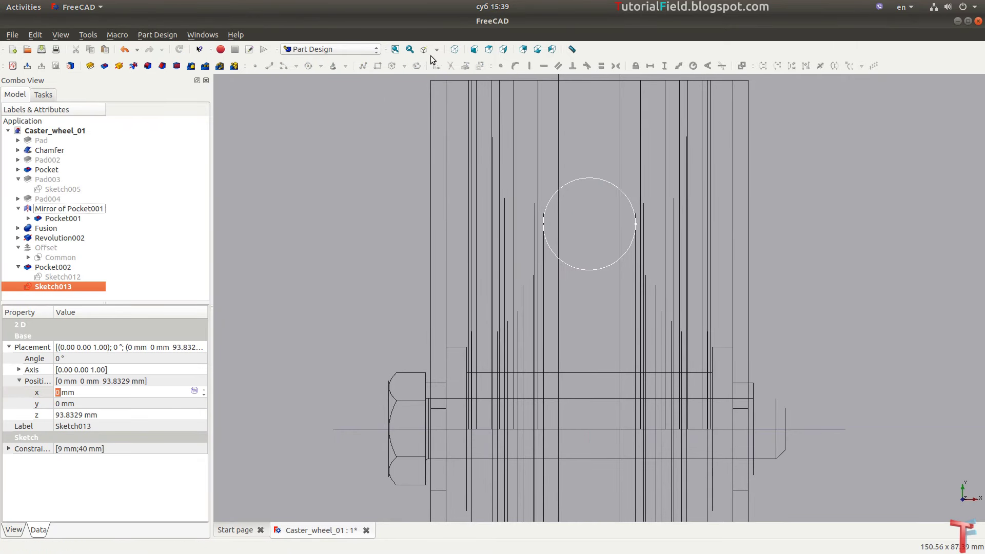
- Pad Sketch013 by 5 mm into boss Pad005 and select its top face
{"action": "middle_click_drag", "start_coordinate": [484, 361], "coordinate": [530, 208]}
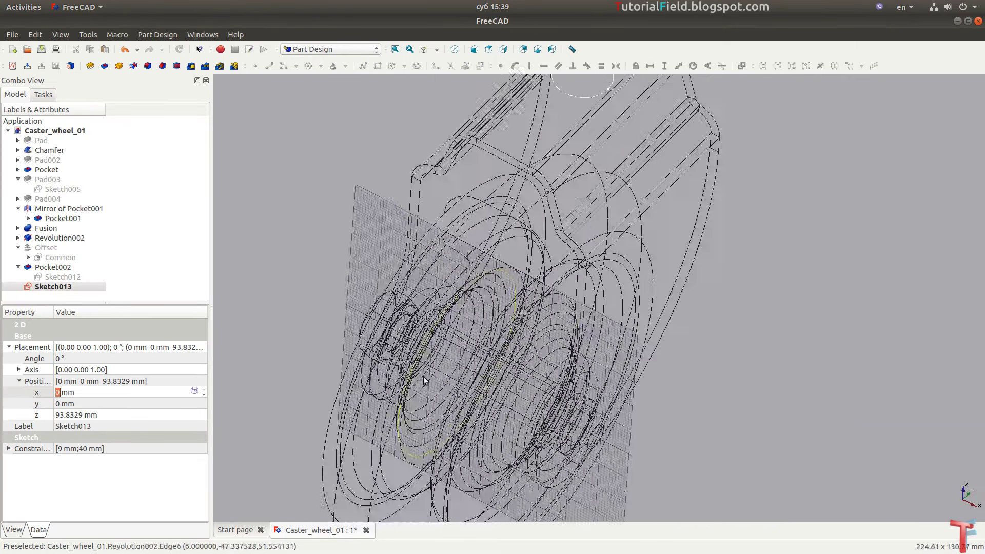
{"action": "left_click", "coordinate": [437, 49]}
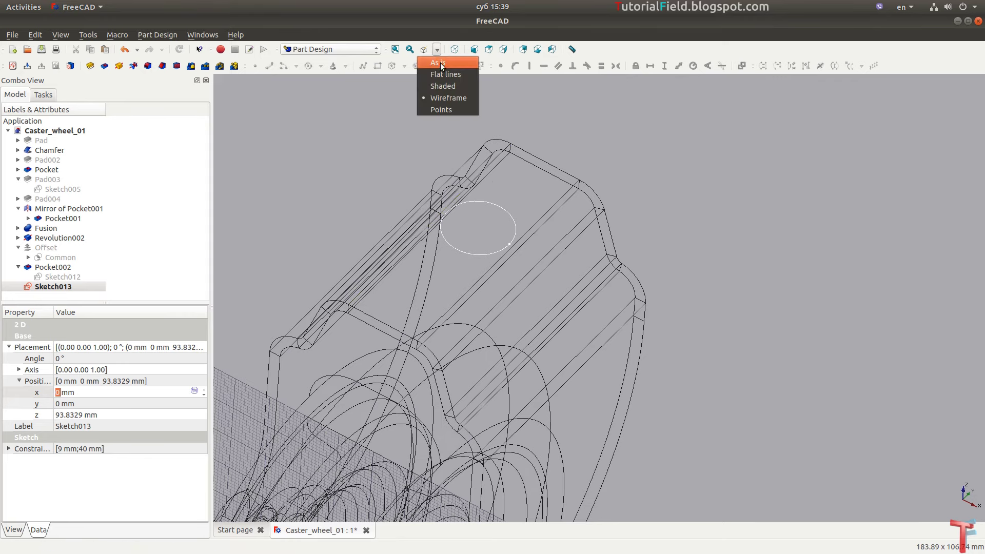
{"action": "scroll", "coordinate": [424, 245], "scroll_direction": "up", "scroll_amount": 3}
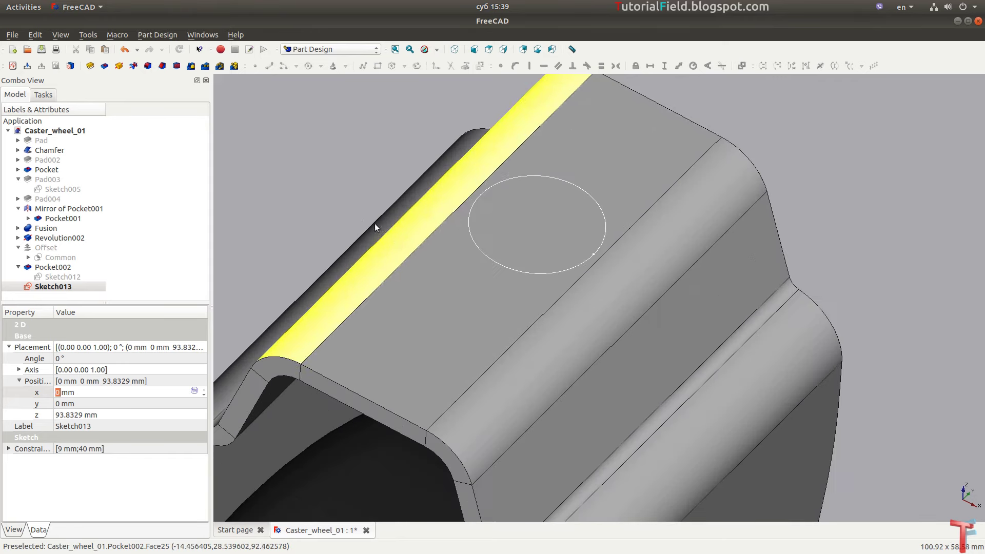
{"action": "left_click", "coordinate": [56, 288]}
{"action": "left_click", "coordinate": [90, 65]}
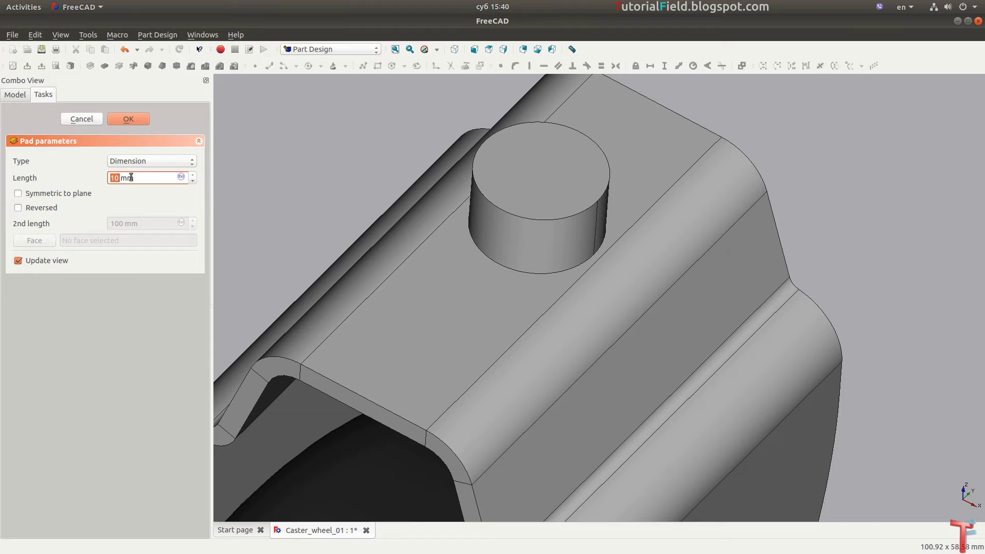
{"action": "type", "text": "5"}
{"action": "key", "text": "Return"}
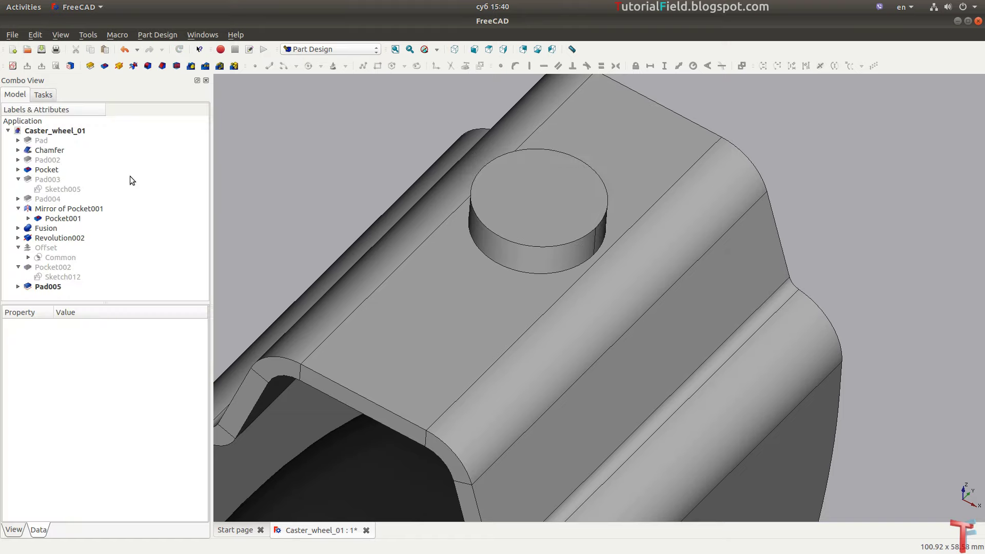
{"action": "scroll", "coordinate": [367, 242], "scroll_direction": "down", "scroll_amount": 3}
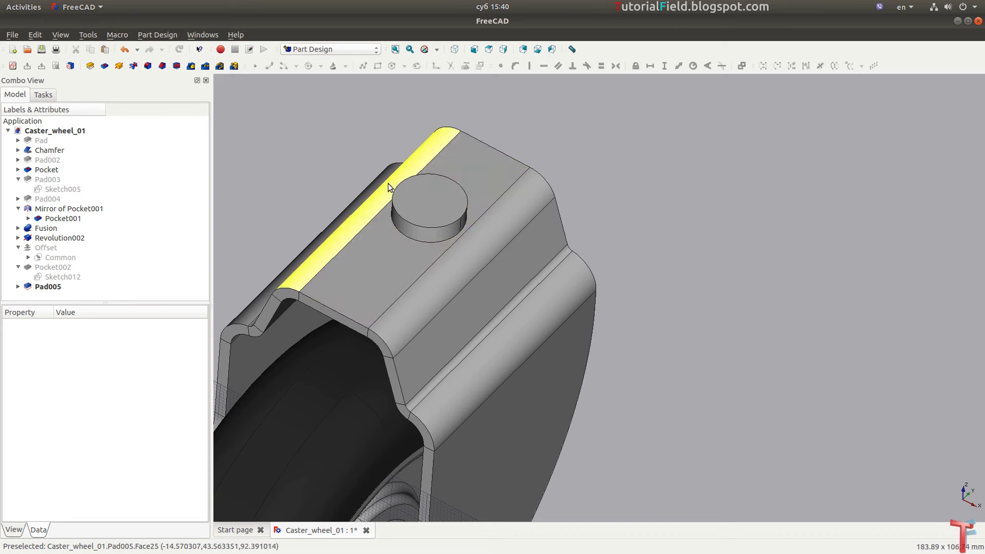
{"action": "scroll", "coordinate": [336, 129], "scroll_direction": "down", "scroll_amount": 3}
{"action": "scroll", "coordinate": [379, 180], "scroll_direction": "up", "scroll_amount": 5}
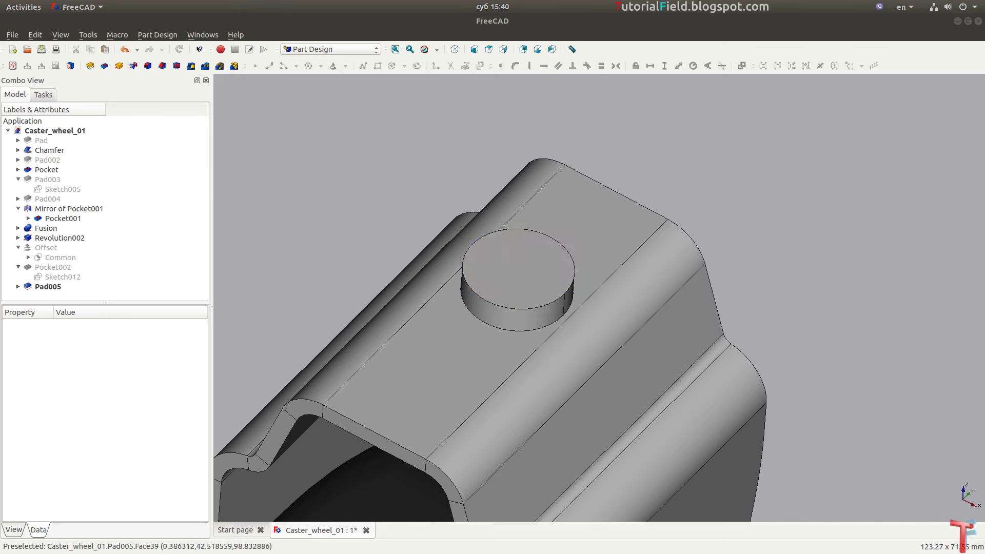
{"action": "left_click", "coordinate": [517, 257]}
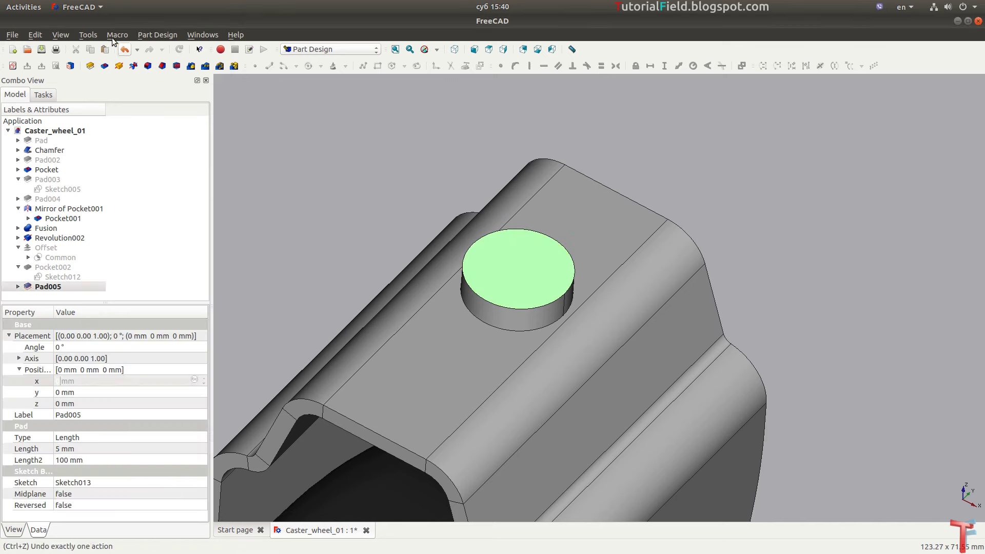
- Start a sketch on the boss top and reference the boss's circular edge as external geometry
{"action": "left_click", "coordinate": [12, 65]}
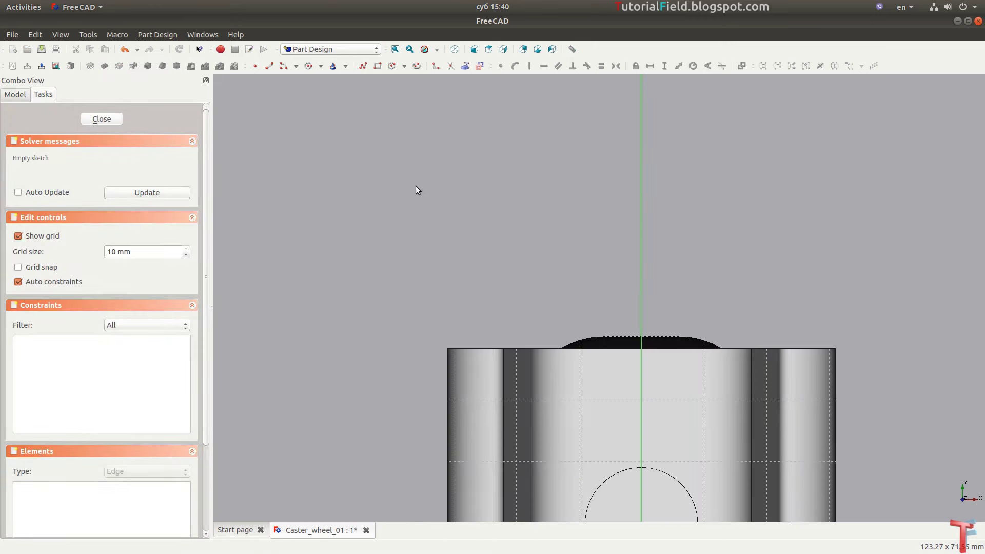
{"action": "scroll", "coordinate": [488, 353], "scroll_direction": "up", "scroll_amount": 1}
{"action": "scroll", "coordinate": [534, 375], "scroll_direction": "up", "scroll_amount": 1}
{"action": "scroll", "coordinate": [568, 393], "scroll_direction": "up", "scroll_amount": 1}
{"action": "scroll", "coordinate": [562, 309], "scroll_direction": "up", "scroll_amount": 1}
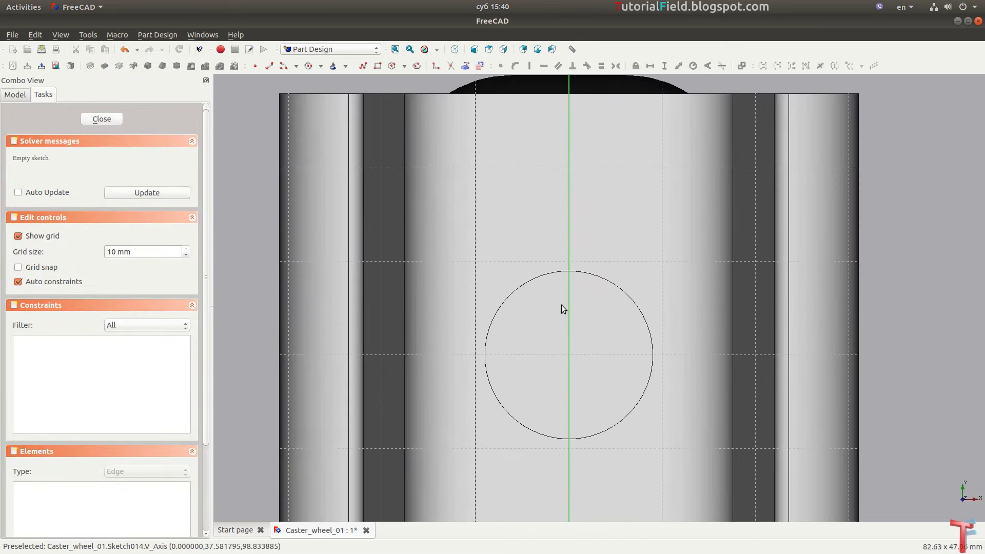
{"action": "left_click", "coordinate": [480, 65]}
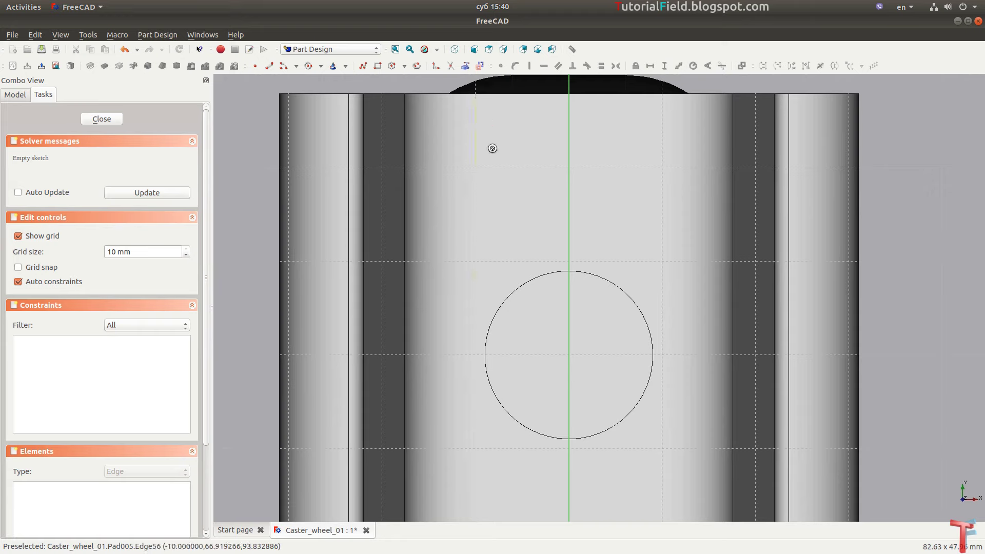
{"action": "left_click", "coordinate": [537, 281]}
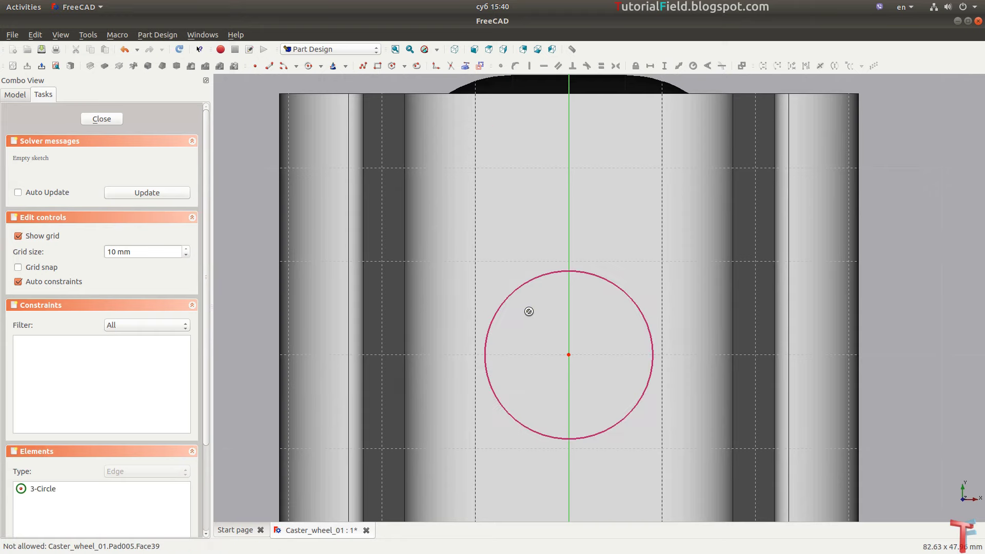
- Draw a concentric circle with a 7 mm radius and close the sketch
{"action": "left_click", "coordinate": [309, 66]}
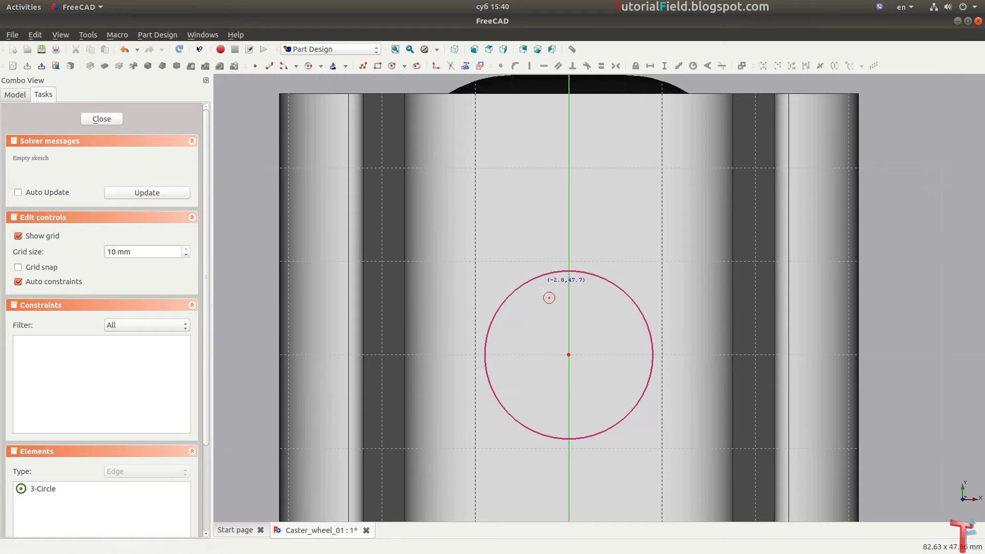
{"action": "left_click", "coordinate": [569, 354]}
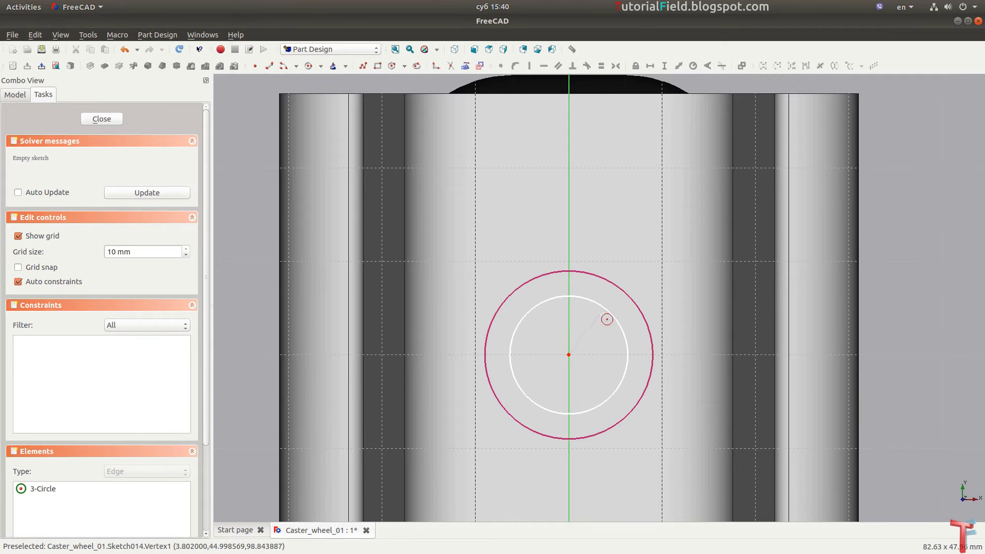
{"action": "left_click", "coordinate": [600, 305]}
{"action": "key", "text": "shift+r"}
{"action": "type", "text": "7"}
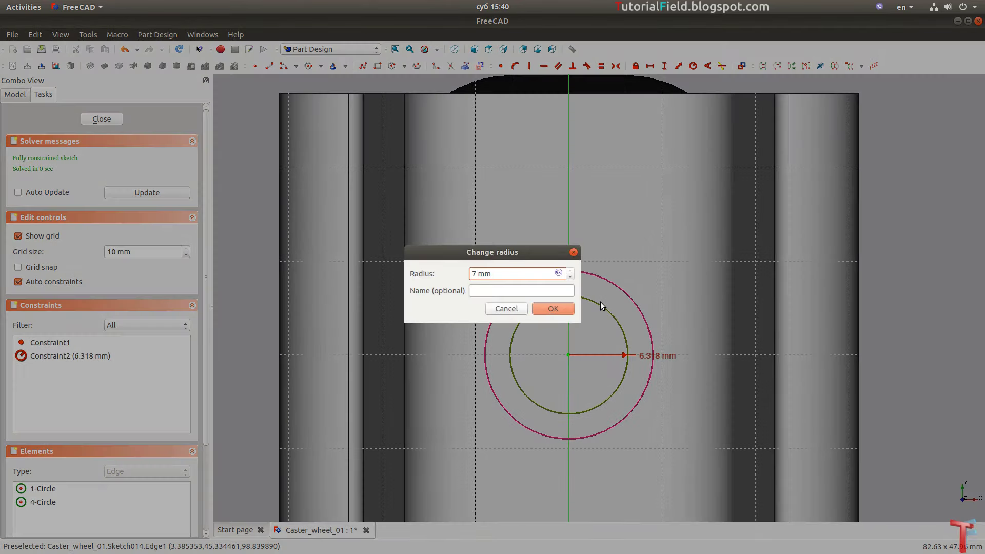
{"action": "key", "text": "Return"}
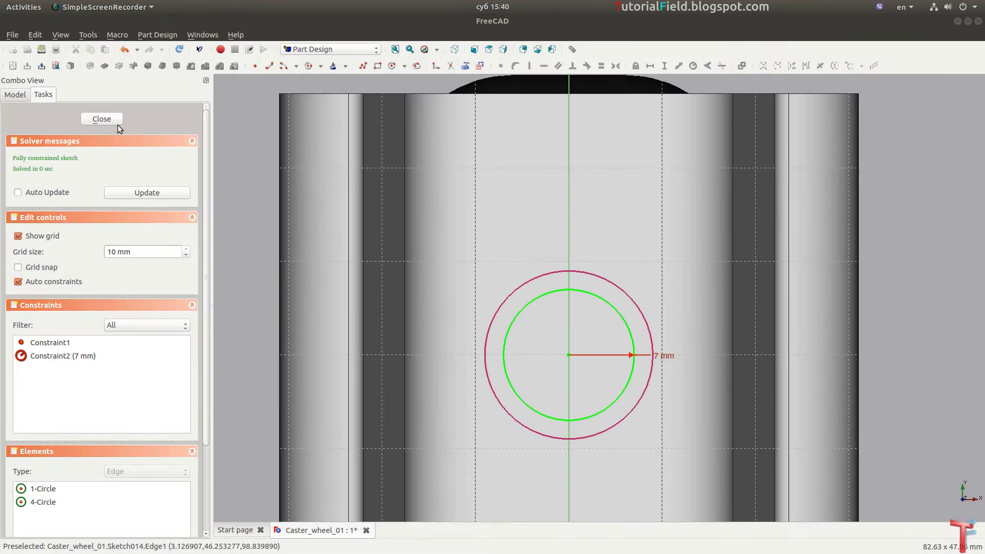
{"action": "left_click", "coordinate": [118, 125]}
{"action": "mouse_move", "coordinate": [337, 178]}
{"action": "middle_mouse_down"}
{"action": "mouse_move", "coordinate": [377, 350]}
{"action": "mouse_move", "coordinate": [552, 254]}
{"action": "mouse_move", "coordinate": [394, 223]}
{"action": "middle_mouse_up"}
- Pad Sketch014 40 mm upward into a vertical stem
{"action": "scroll", "coordinate": [395, 260], "scroll_direction": "up", "scroll_amount": 3}
{"action": "scroll", "coordinate": [447, 257], "scroll_direction": "up", "scroll_amount": 2}
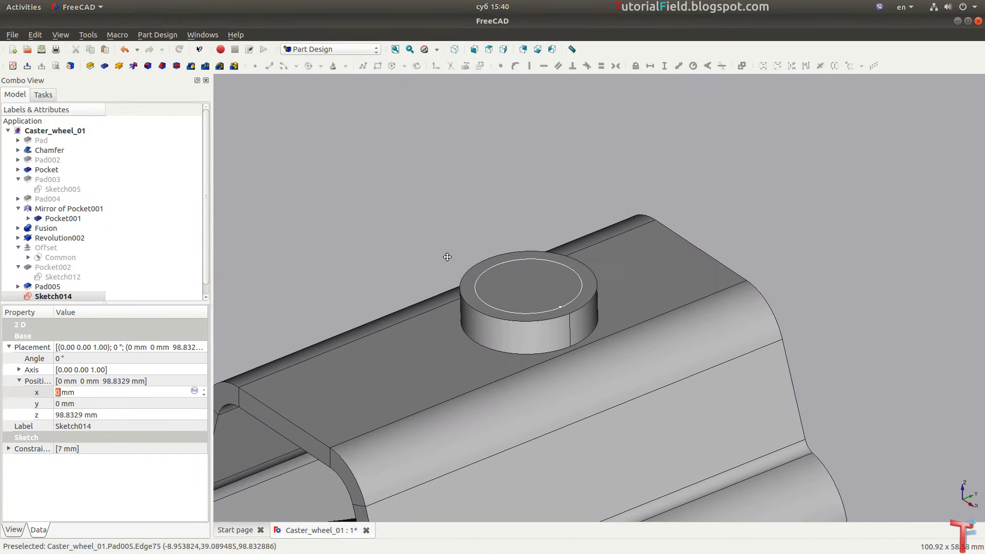
{"action": "left_click", "coordinate": [90, 66]}
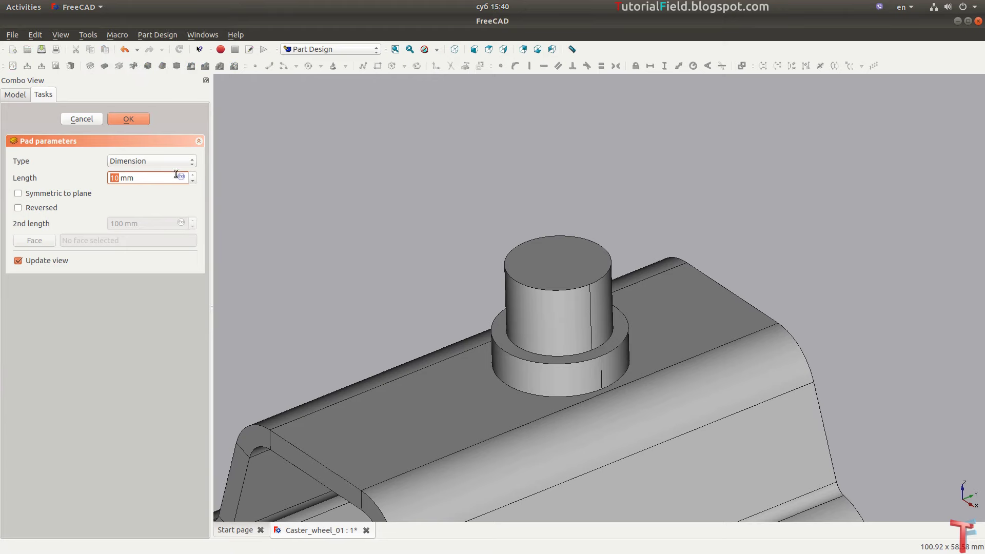
{"action": "type", "text": "40"}
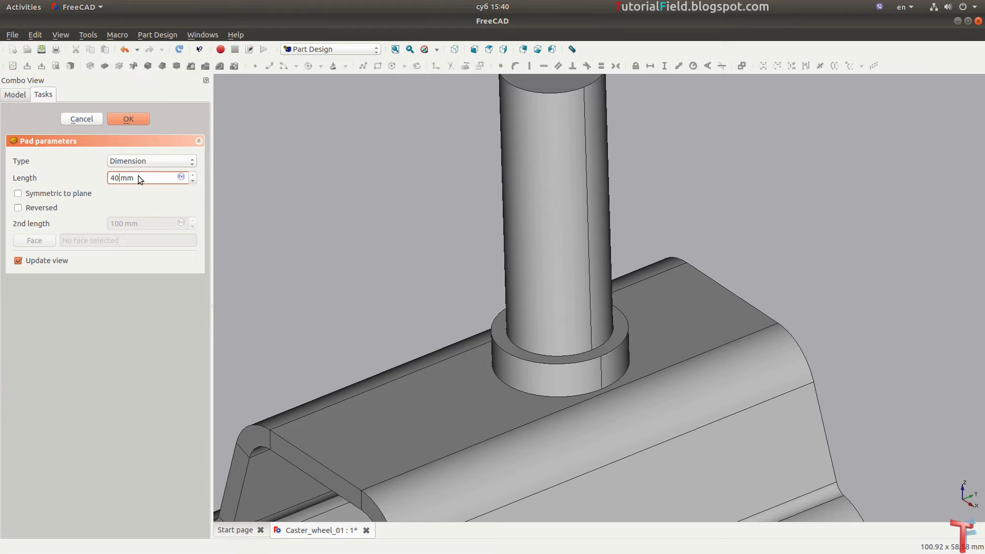
{"action": "key", "text": "Return"}
- Orbit around the new stem and select Pad006 in the tree
{"action": "scroll", "coordinate": [478, 210], "scroll_direction": "down", "scroll_amount": 3}
{"action": "scroll", "coordinate": [467, 254], "scroll_direction": "up", "scroll_amount": 1}
{"action": "scroll", "coordinate": [467, 254], "scroll_direction": "up", "scroll_amount": 2}
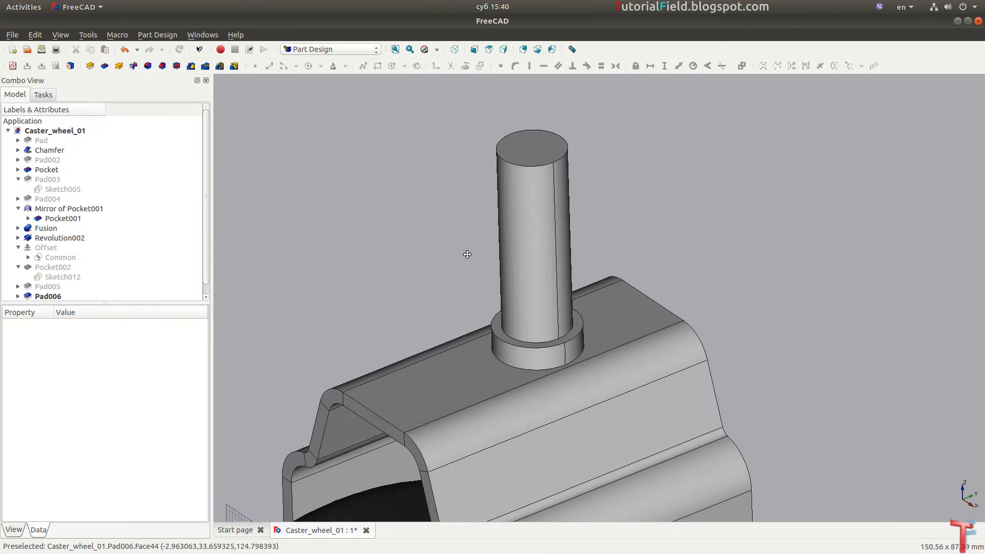
{"action": "mouse_move", "coordinate": [467, 254]}
{"action": "middle_mouse_down"}
{"action": "mouse_move", "coordinate": [510, 340]}
{"action": "mouse_move", "coordinate": [698, 301]}
{"action": "mouse_move", "coordinate": [704, 283]}
{"action": "middle_mouse_up"}
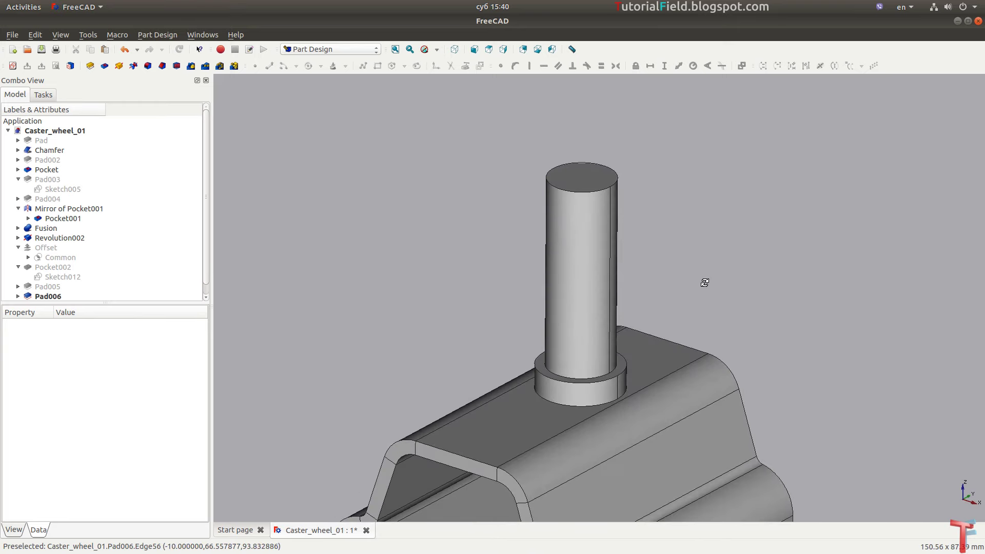
{"action": "scroll", "coordinate": [76, 297], "scroll_direction": "down", "scroll_amount": 1}
{"action": "left_click", "coordinate": [60, 285]}
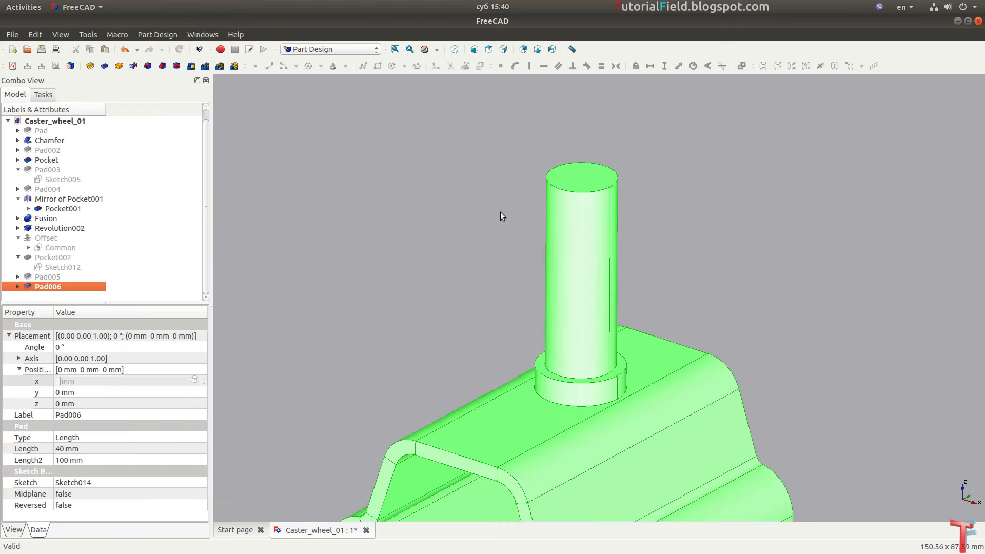
- Fit the whole caster in view, save the model, and start a new sketch
{"action": "left_click", "coordinate": [479, 169]}
{"action": "scroll", "coordinate": [479, 169], "scroll_direction": "down", "scroll_amount": 3}
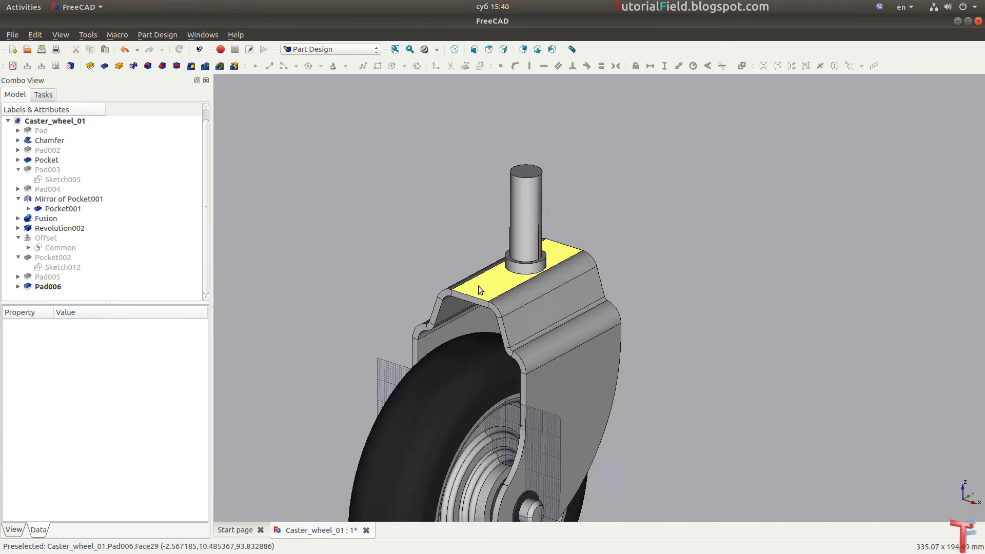
{"action": "left_click", "coordinate": [395, 49]}
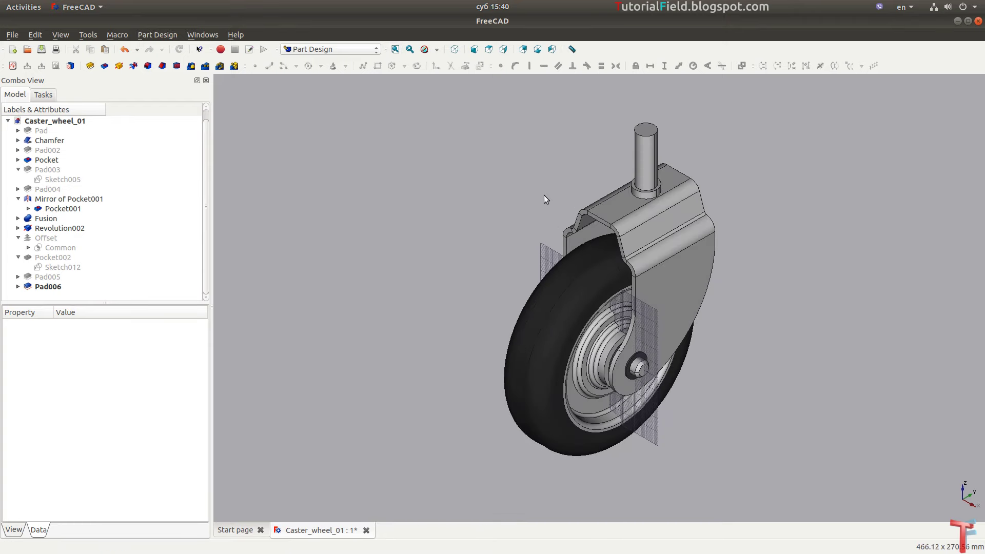
{"action": "key", "text": "alt+Tab"}
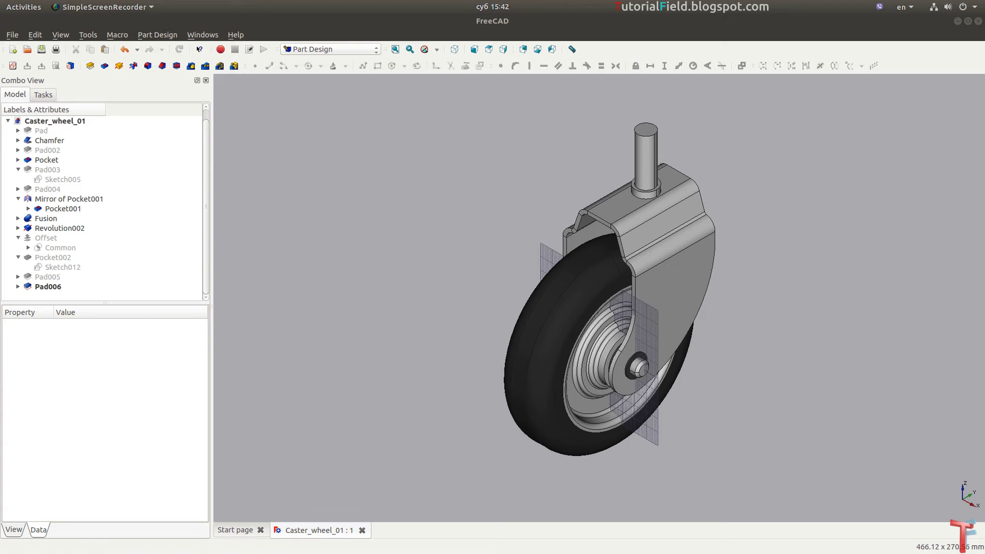
{"action": "left_click", "coordinate": [13, 66]}
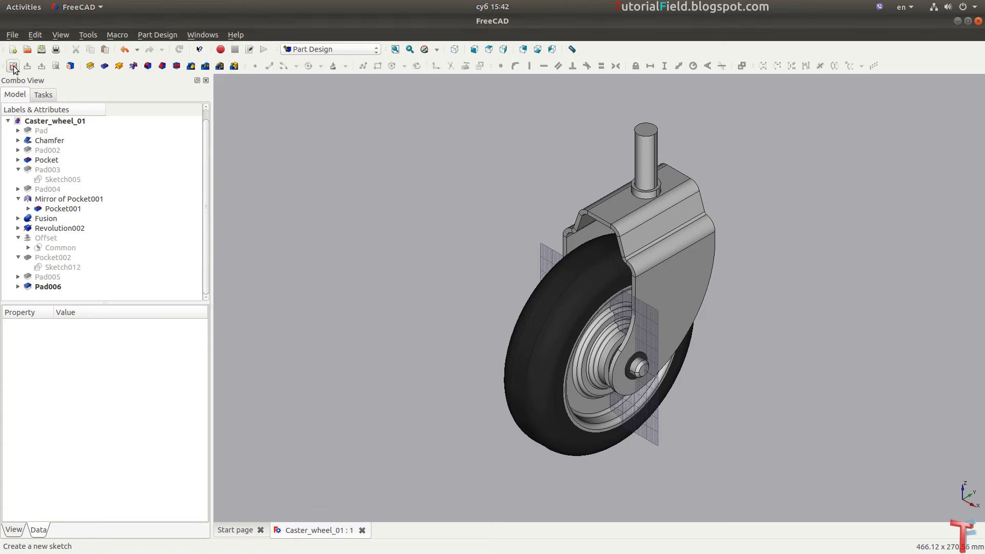
- Start a sketch on the XZ plane and show the model as wireframe
{"action": "left_click", "coordinate": [477, 271]}
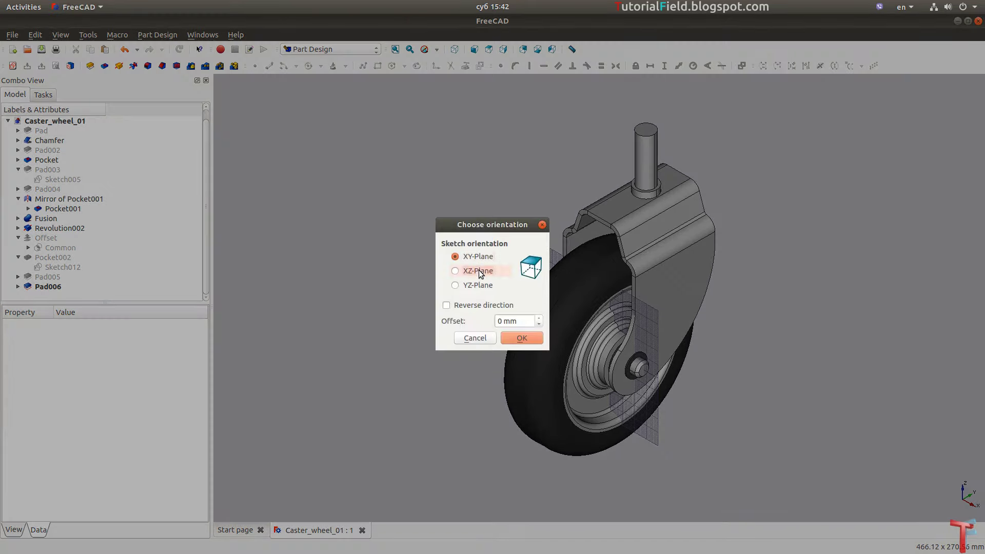
{"action": "left_click", "coordinate": [520, 338]}
{"action": "scroll", "coordinate": [544, 202], "scroll_direction": "down", "scroll_amount": 5}
{"action": "scroll", "coordinate": [503, 303], "scroll_direction": "up", "scroll_amount": 10}
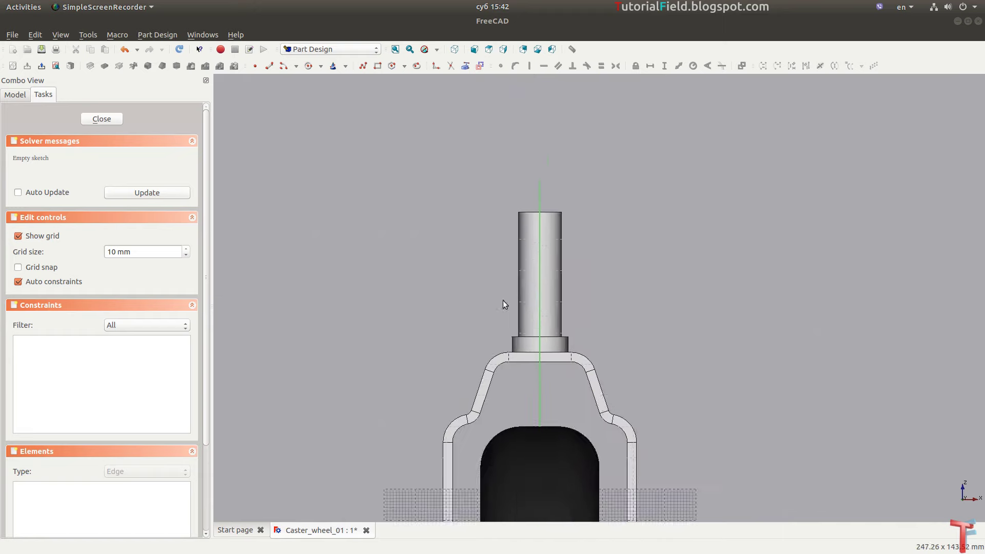
{"action": "scroll", "coordinate": [542, 237], "scroll_direction": "up", "scroll_amount": 3}
{"action": "left_click", "coordinate": [436, 49]}
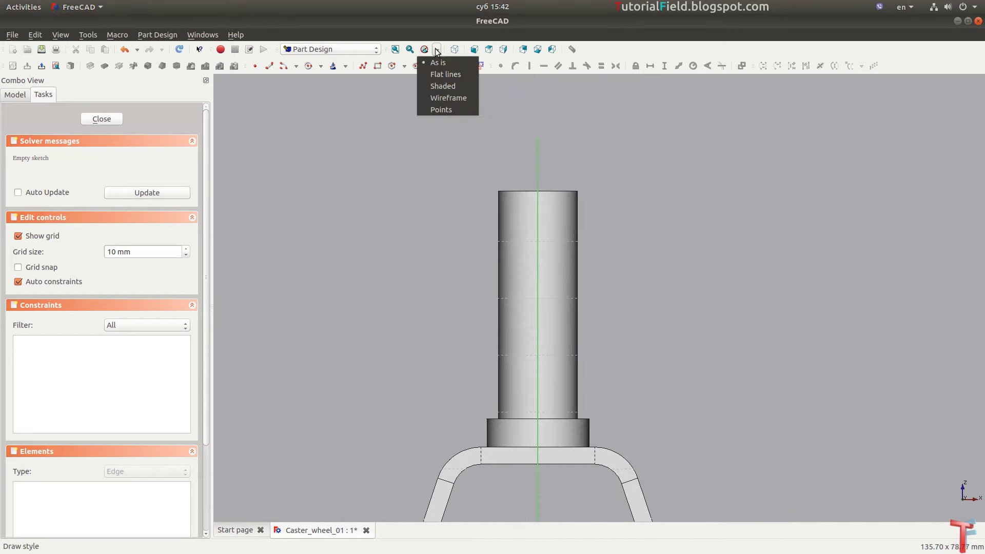
{"action": "left_click", "coordinate": [441, 97]}
{"action": "scroll", "coordinate": [541, 250], "scroll_direction": "up", "scroll_amount": 3}
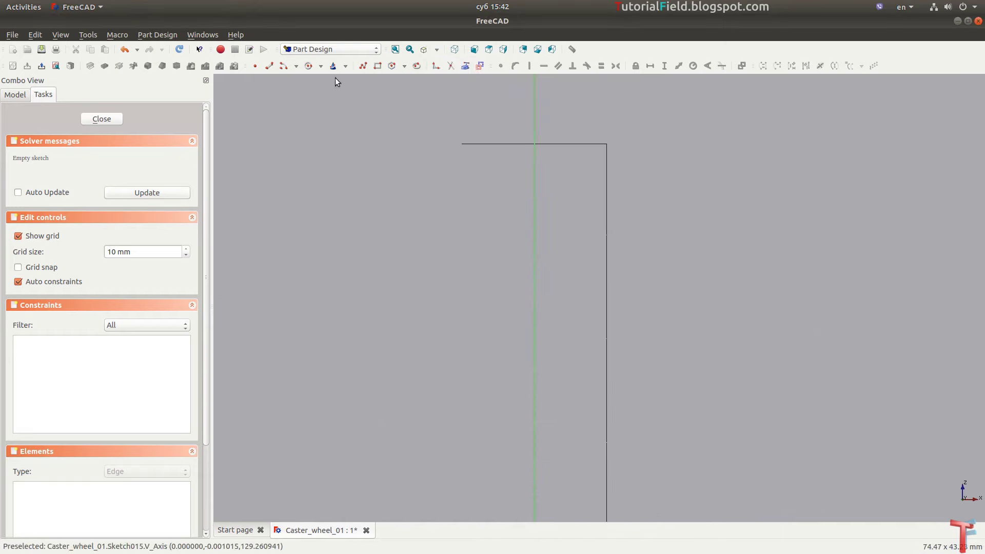
- Draw a rectangle beside the stem, constrained to 2 mm wide by 4 mm high
{"action": "left_click", "coordinate": [378, 66]}
{"action": "left_click", "coordinate": [566, 202]}
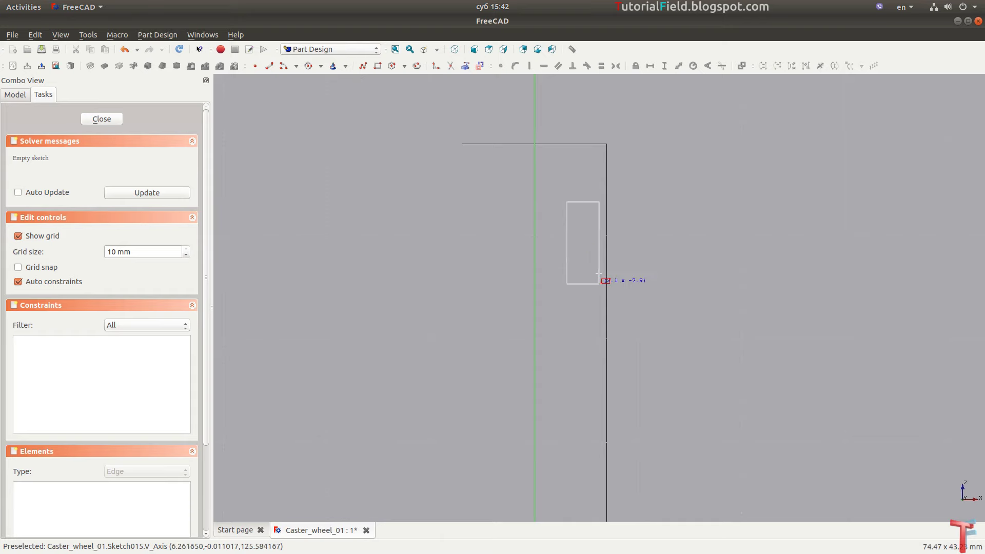
{"action": "left_click", "coordinate": [606, 254]}
{"action": "scroll", "coordinate": [581, 189], "scroll_direction": "up", "scroll_amount": 3}
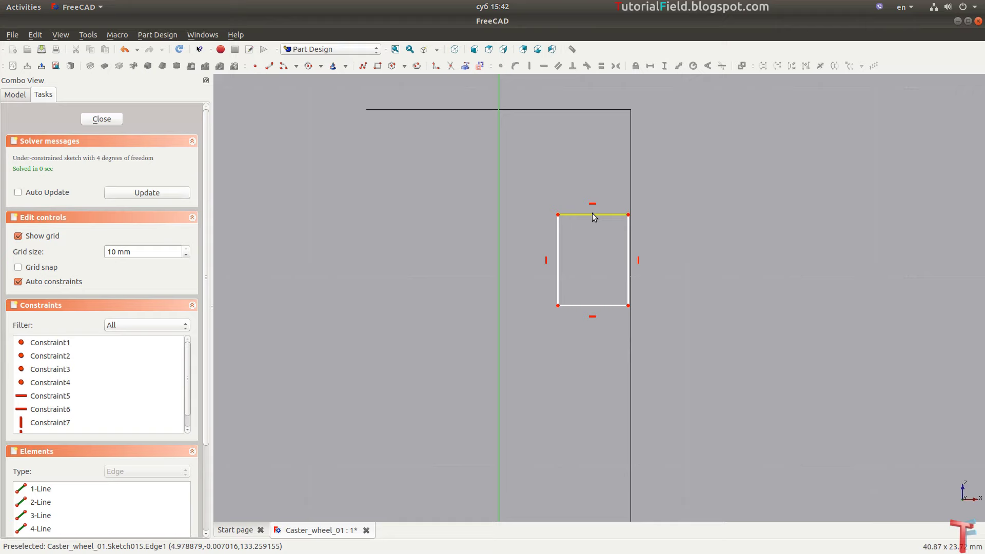
{"action": "left_click", "coordinate": [592, 214]}
{"action": "type", "text": "l2"}
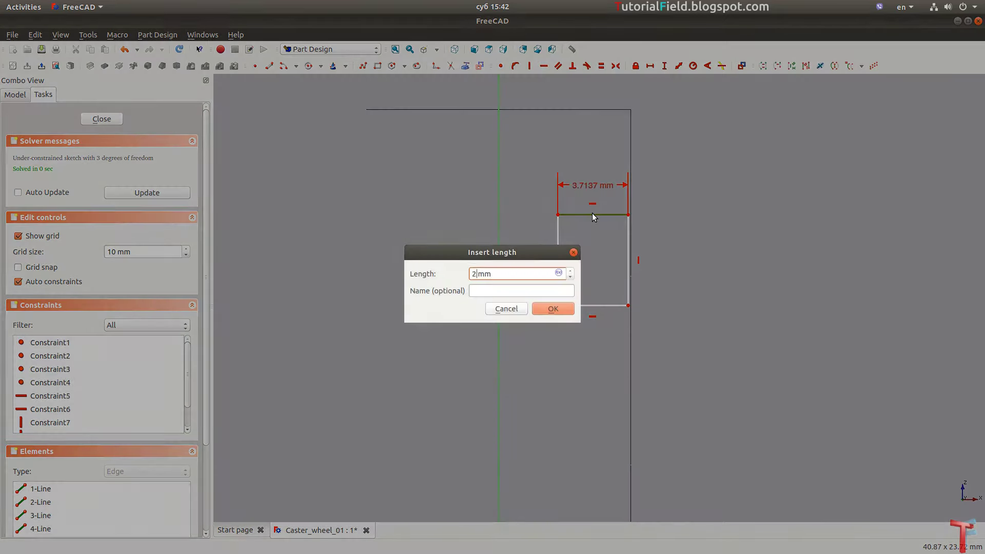
{"action": "key", "text": "Return"}
{"action": "scroll", "coordinate": [599, 263], "scroll_direction": "up", "scroll_amount": 2}
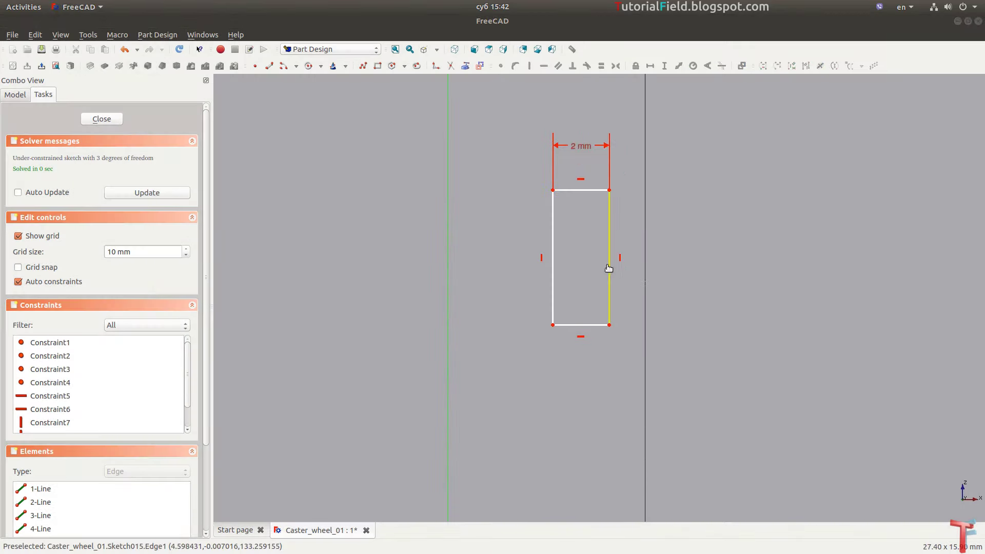
{"action": "left_click", "coordinate": [608, 268]}
{"action": "type", "text": "i4"}
{"action": "key", "text": "Return"}
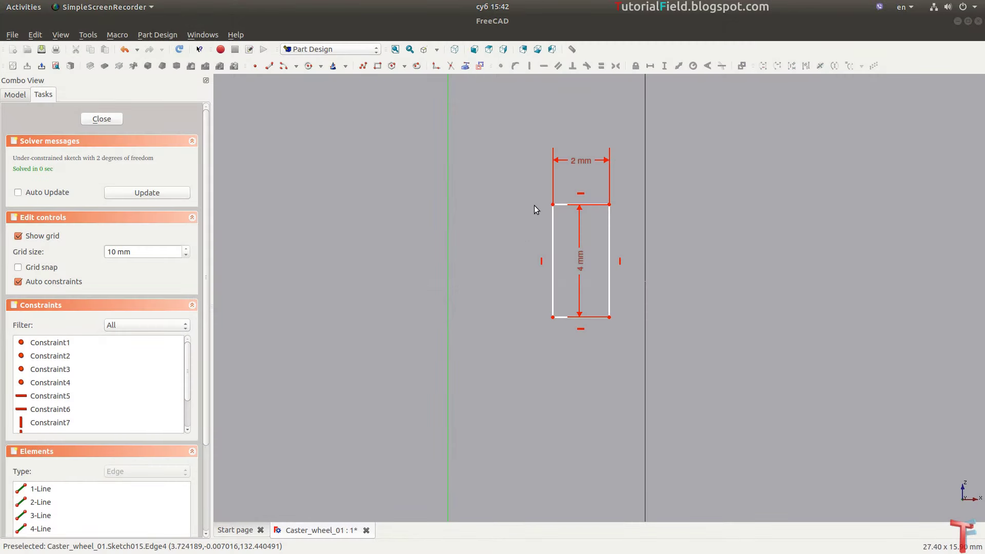
- Add a 5 mm horizontal construction line from the rectangle's top-left corner to the vertical axis
{"action": "key", "text": "f"}
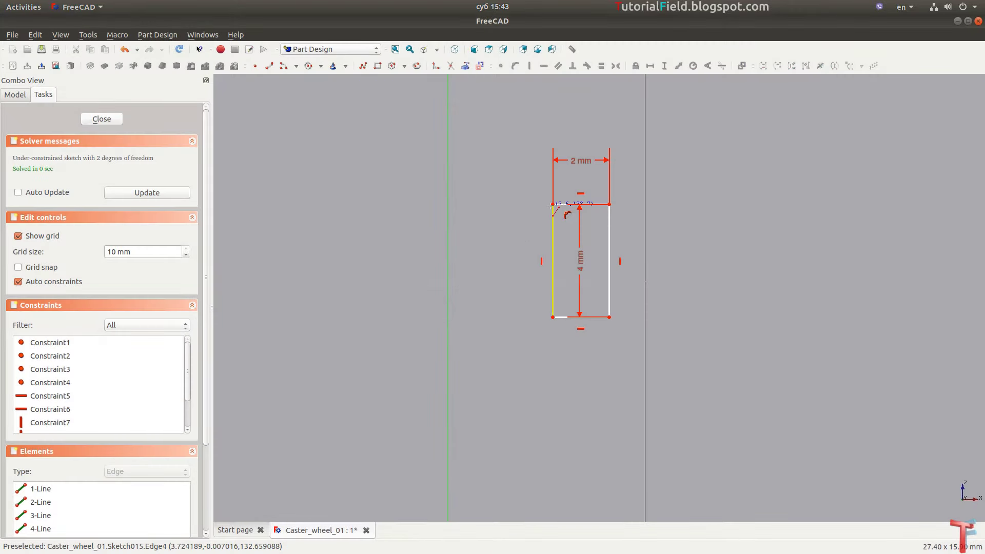
{"action": "left_click", "coordinate": [553, 205]}
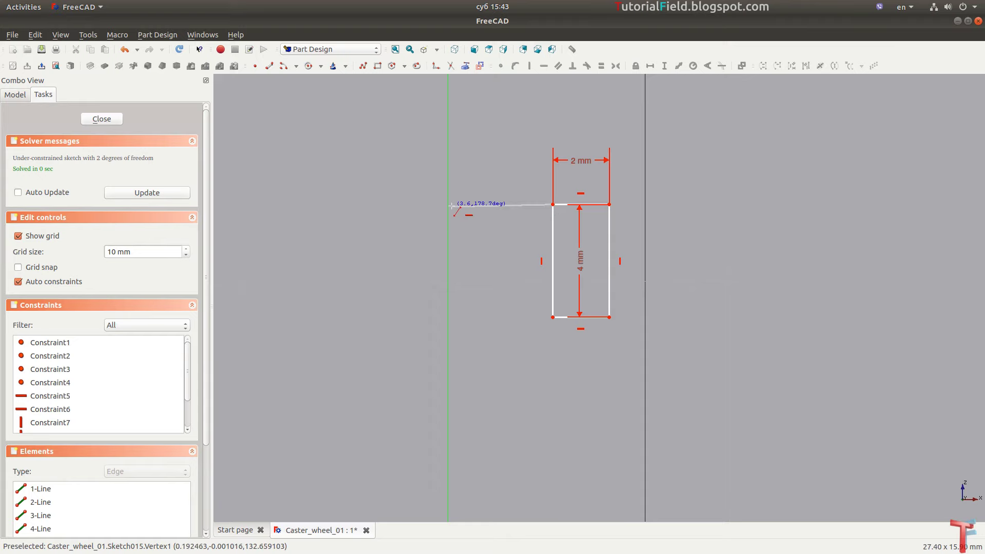
{"action": "left_click", "coordinate": [449, 206]}
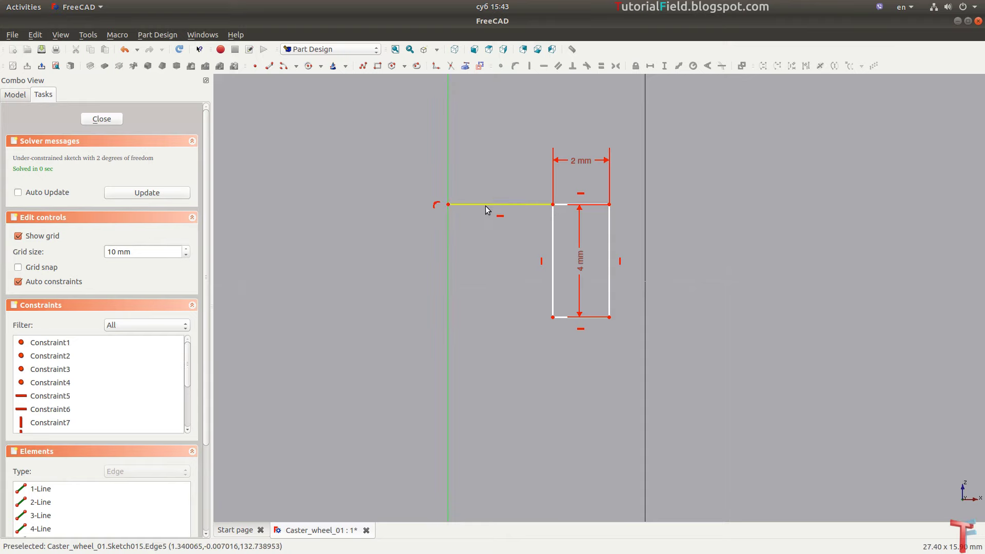
{"action": "left_click", "coordinate": [480, 66]}
{"action": "left_click", "coordinate": [504, 204]}
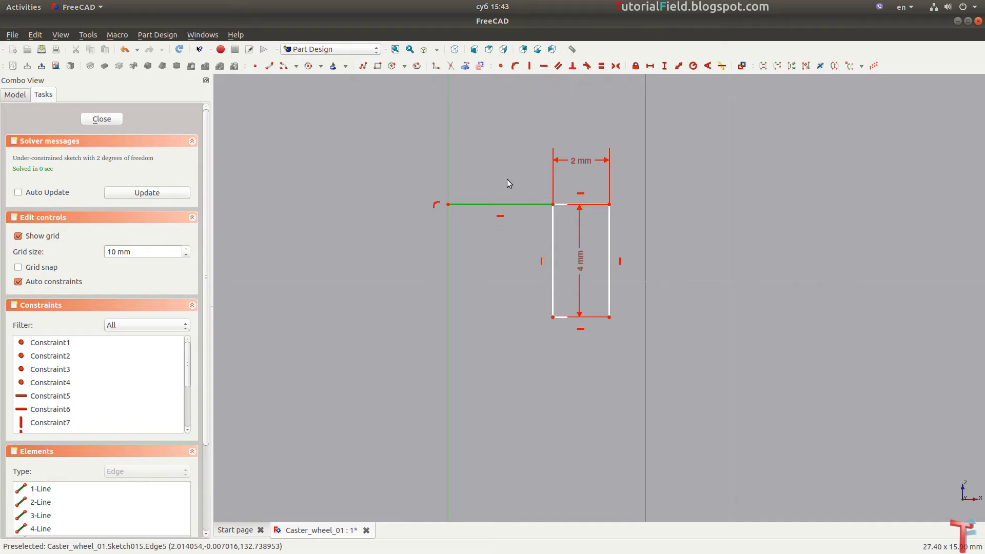
{"action": "key", "text": "shift+h"}
{"action": "type", "text": "5"}
{"action": "key", "text": "Return"}
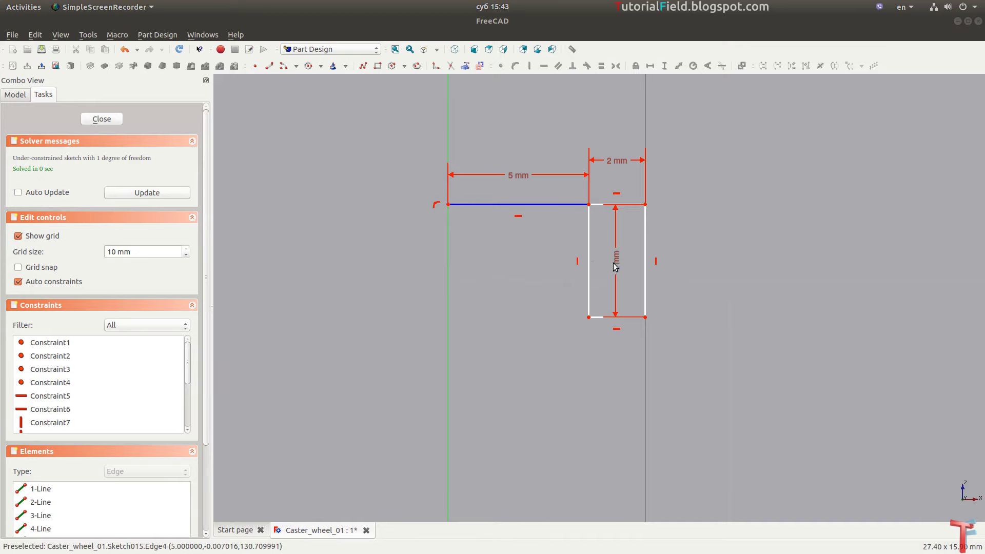
- Set the construction line's end point 132 mm up vertically, fully constraining the sketch
{"action": "left_click_drag", "start_coordinate": [615, 262], "coordinate": [694, 271]}
{"action": "left_click", "coordinate": [448, 205]}
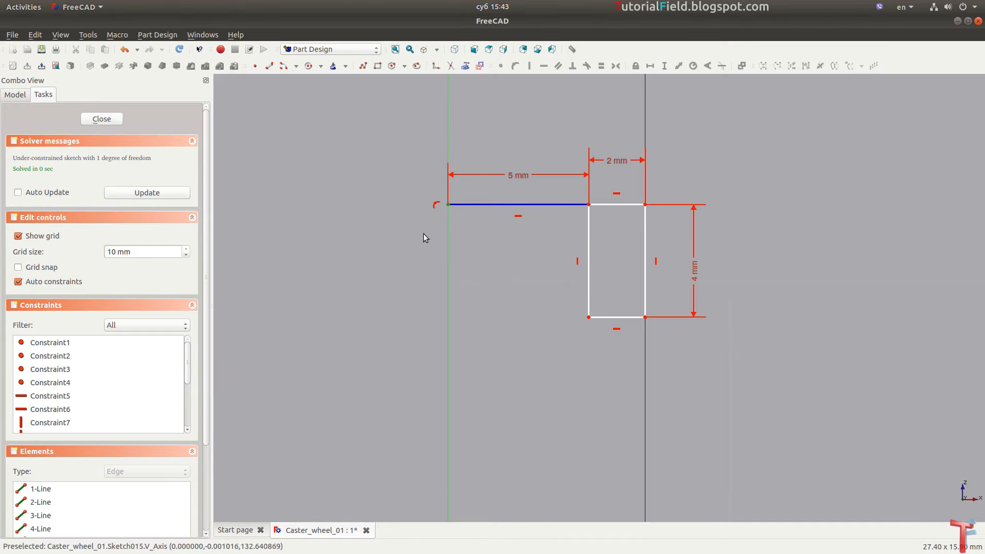
{"action": "key", "text": "shift+v"}
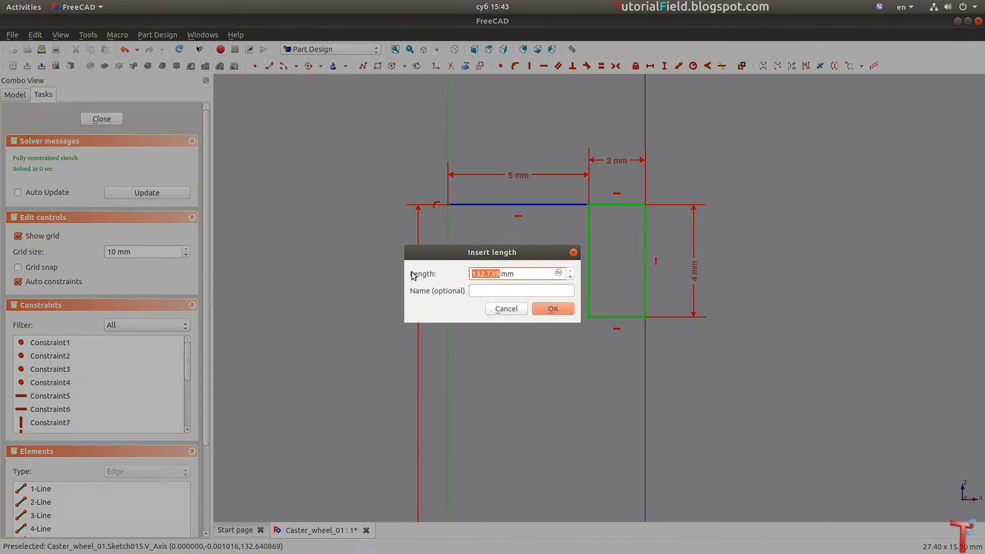
{"action": "type", "text": "135"}
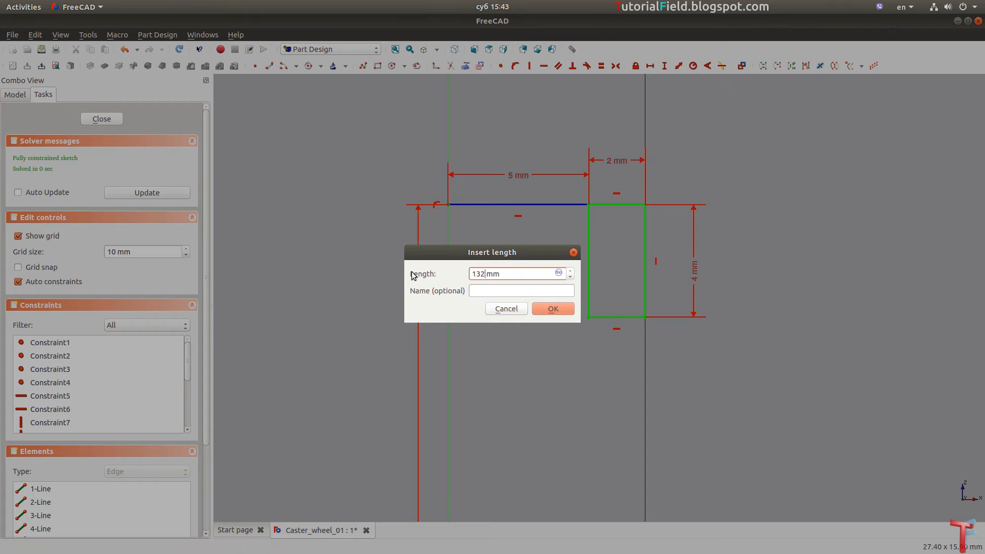
{"action": "key", "text": "Return"}
{"action": "scroll", "coordinate": [508, 262], "scroll_direction": "down", "scroll_amount": 5}
{"action": "scroll", "coordinate": [524, 251], "scroll_direction": "down", "scroll_amount": 2}
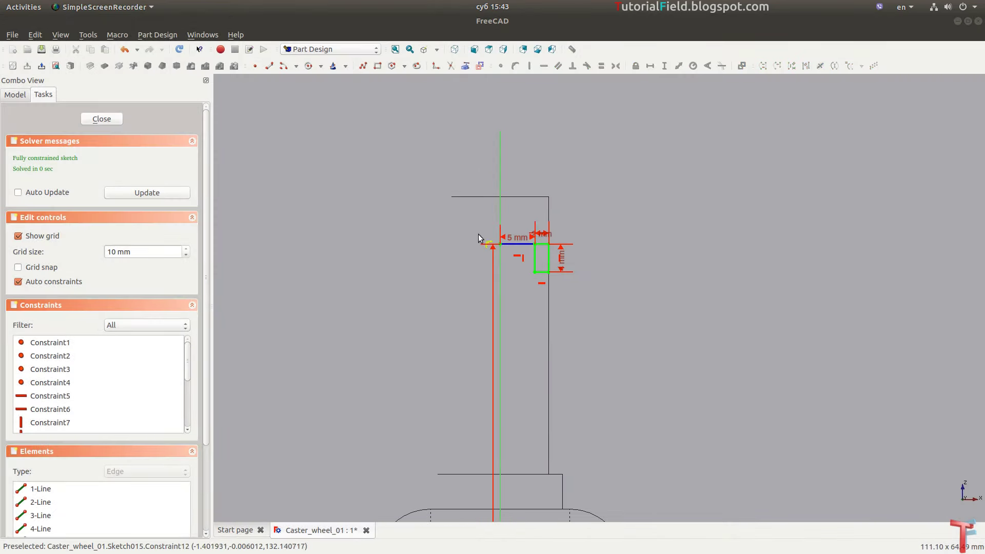
- Close the sketch and set its placement y position to 40 mm
{"action": "left_click", "coordinate": [99, 118]}
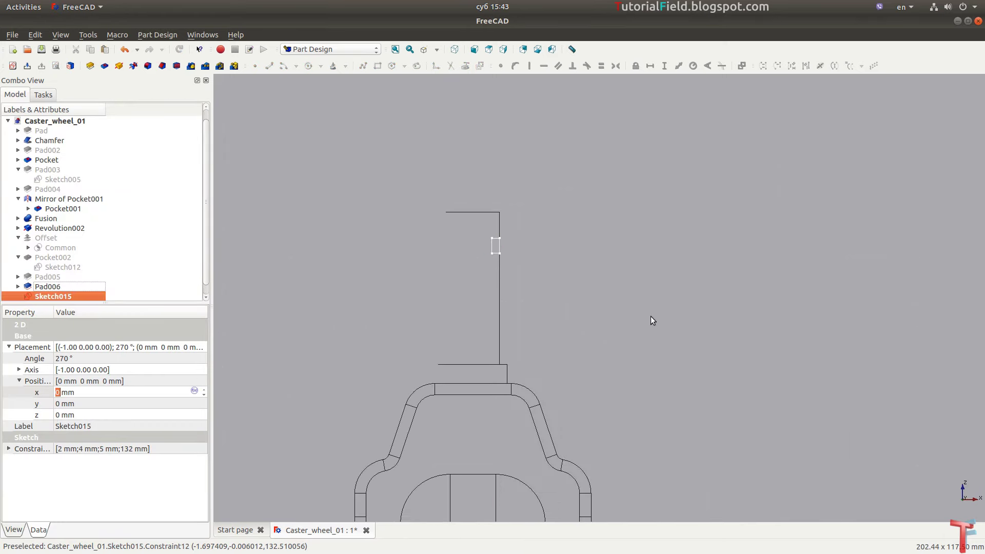
{"action": "middle_click_drag", "start_coordinate": [650, 334], "coordinate": [574, 358]}
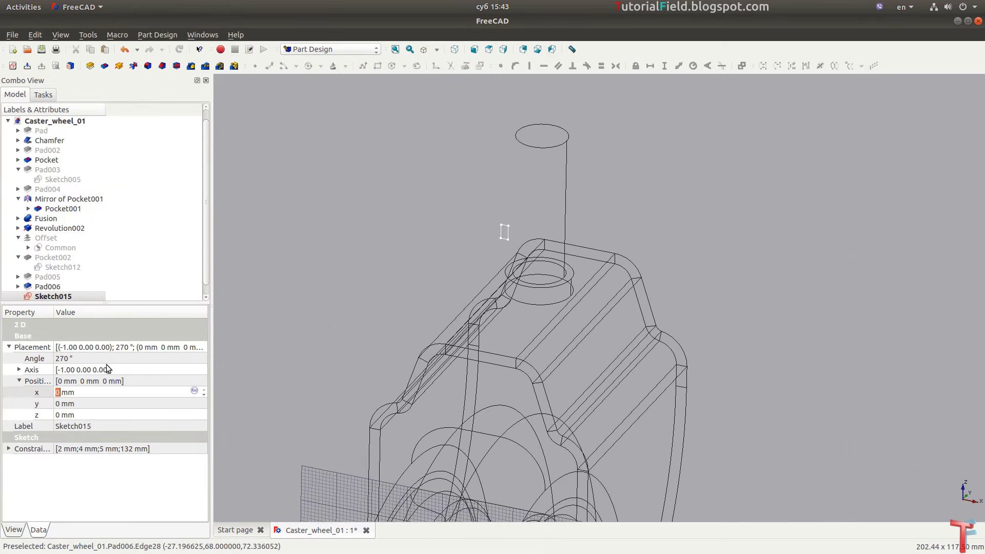
{"action": "left_click", "coordinate": [83, 407]}
{"action": "type", "text": "40"}
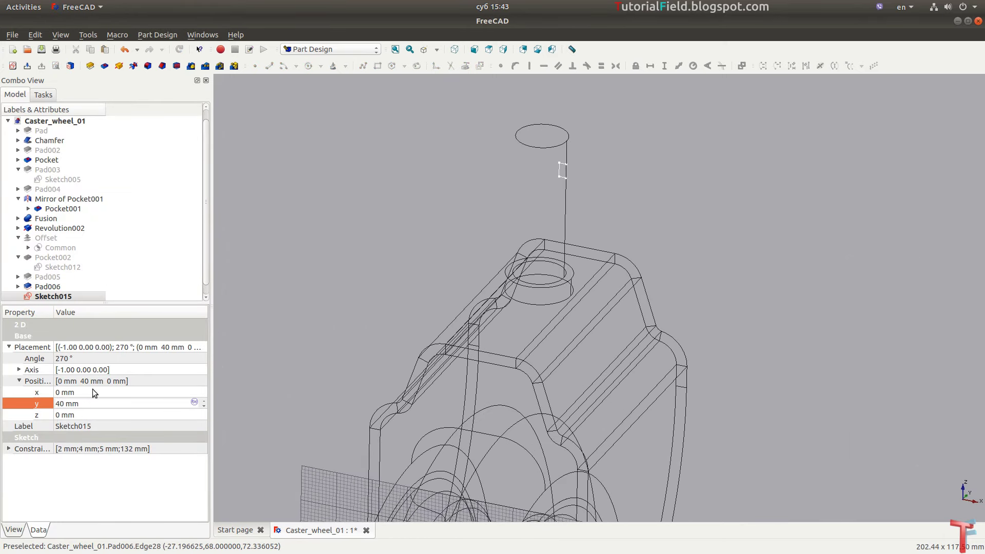
{"action": "scroll", "coordinate": [607, 156], "scroll_direction": "up", "scroll_amount": 4}
{"action": "scroll", "coordinate": [515, 215], "scroll_direction": "up", "scroll_amount": 2}
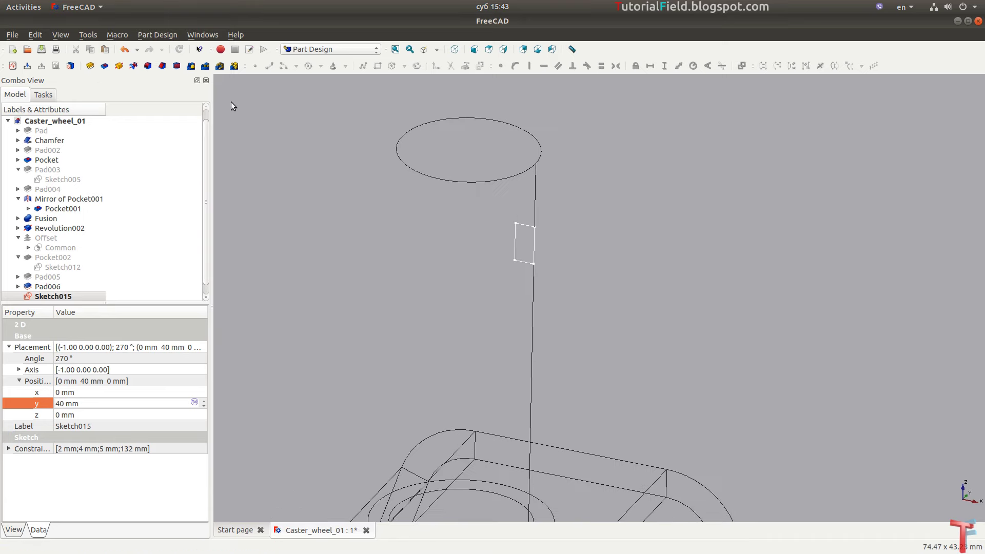
- Revolve the sketch 360° around the vertical axis into Revolution003, then select it with Pad006
{"action": "left_click", "coordinate": [118, 66]}
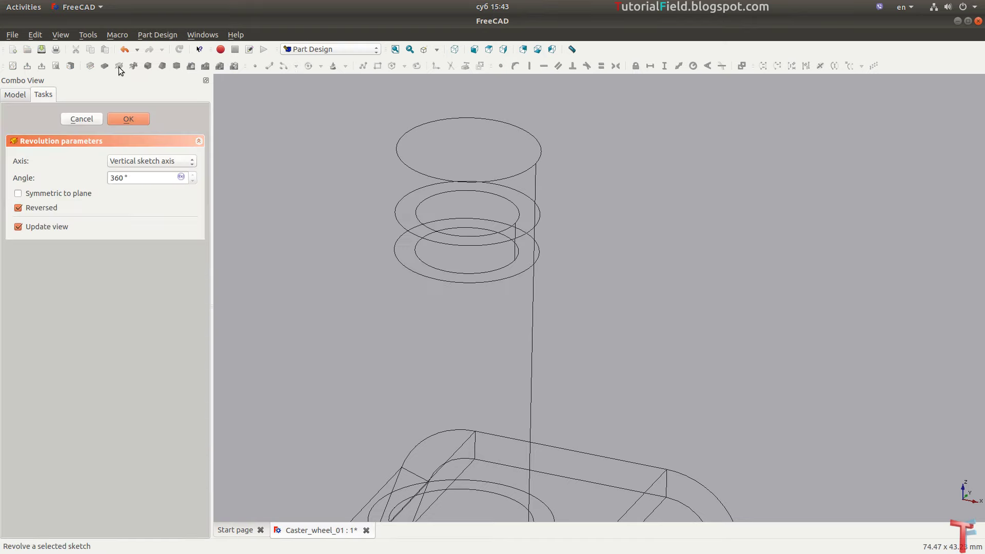
{"action": "left_click", "coordinate": [132, 121]}
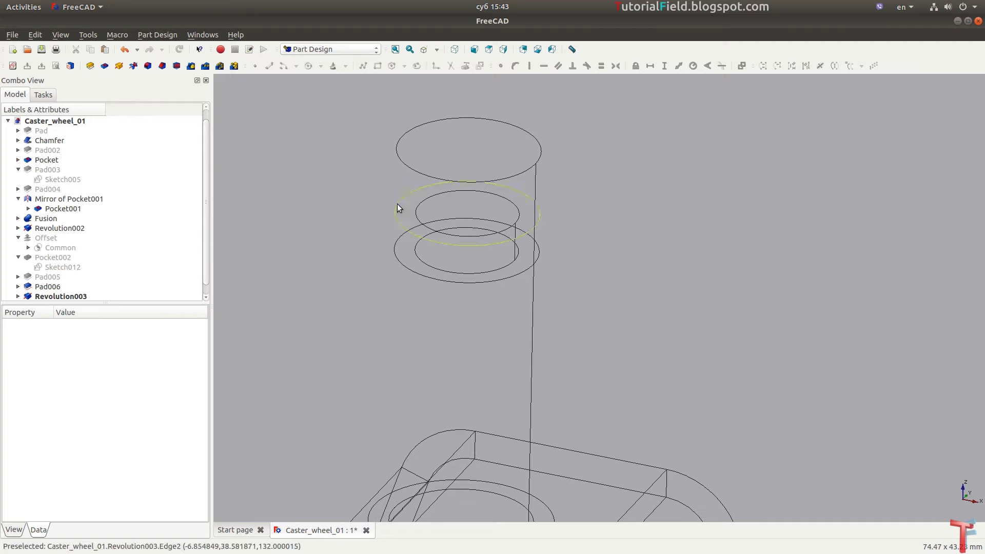
{"action": "left_click", "coordinate": [437, 49]}
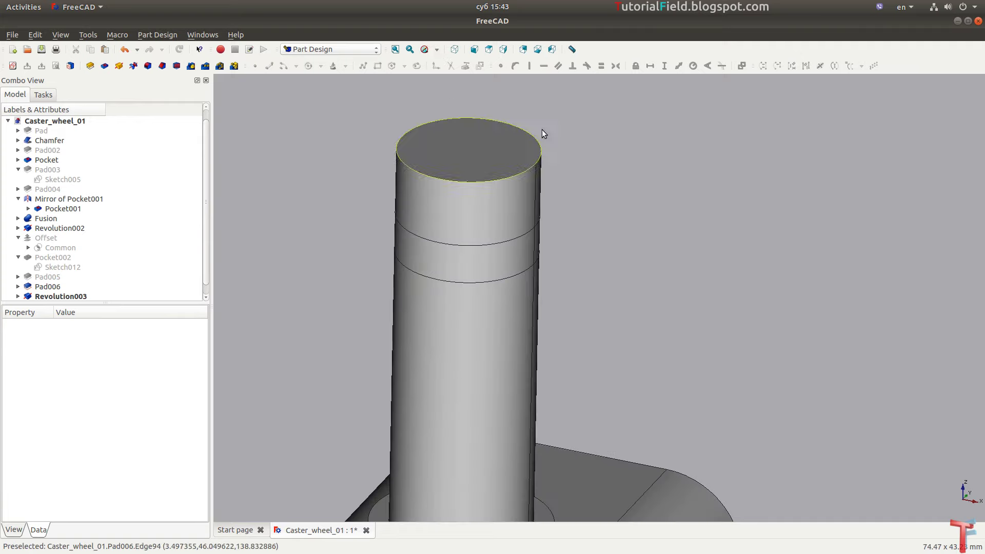
{"action": "left_click", "coordinate": [61, 286]}
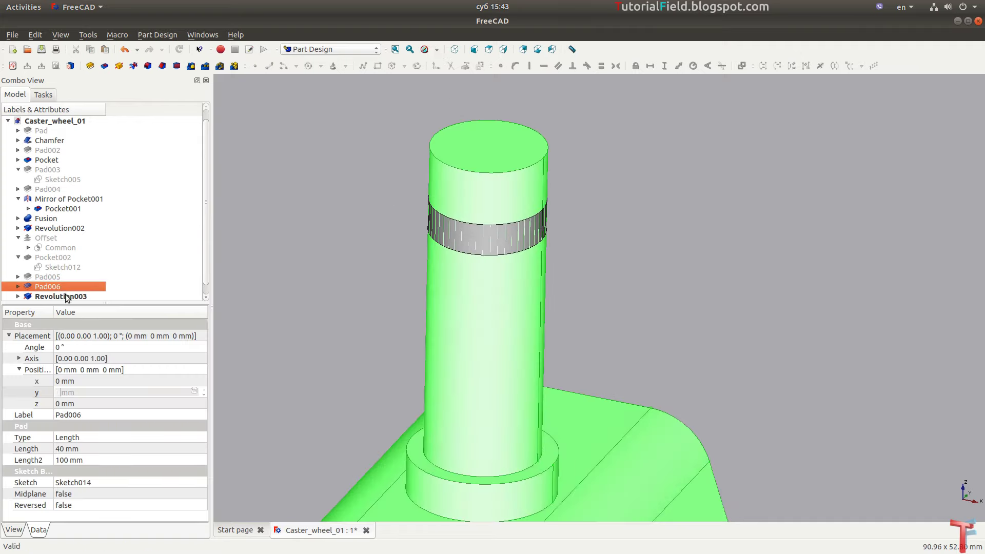
{"action": "left_click", "coordinate": [68, 292], "text": "ctrl"}
{"action": "left_click", "coordinate": [328, 49]}
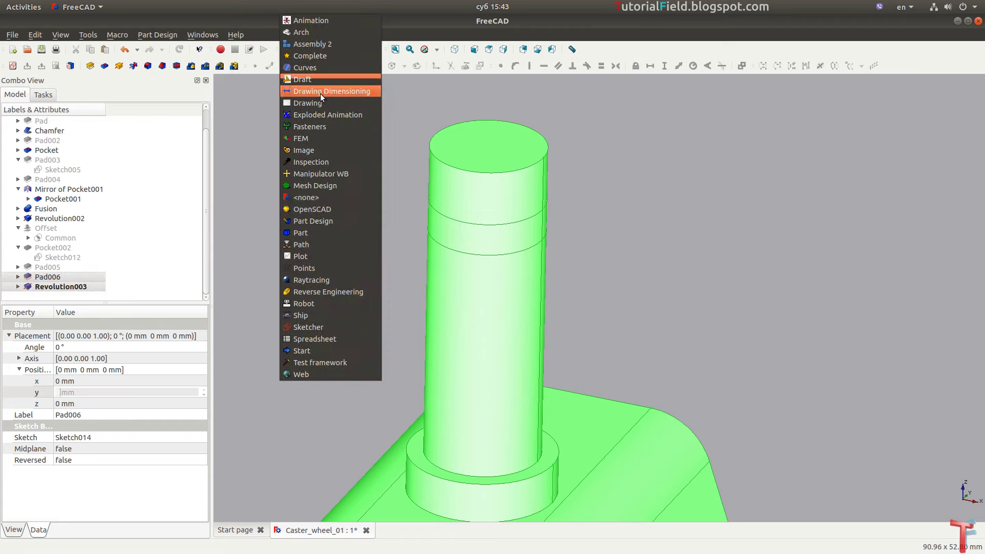
- In the Part workbench, cut the Revolution003 ring out of the stem as Cut001
{"action": "left_click", "coordinate": [317, 229]}
{"action": "left_click", "coordinate": [284, 65]}
{"action": "scroll", "coordinate": [534, 218], "scroll_direction": "down", "scroll_amount": 2}
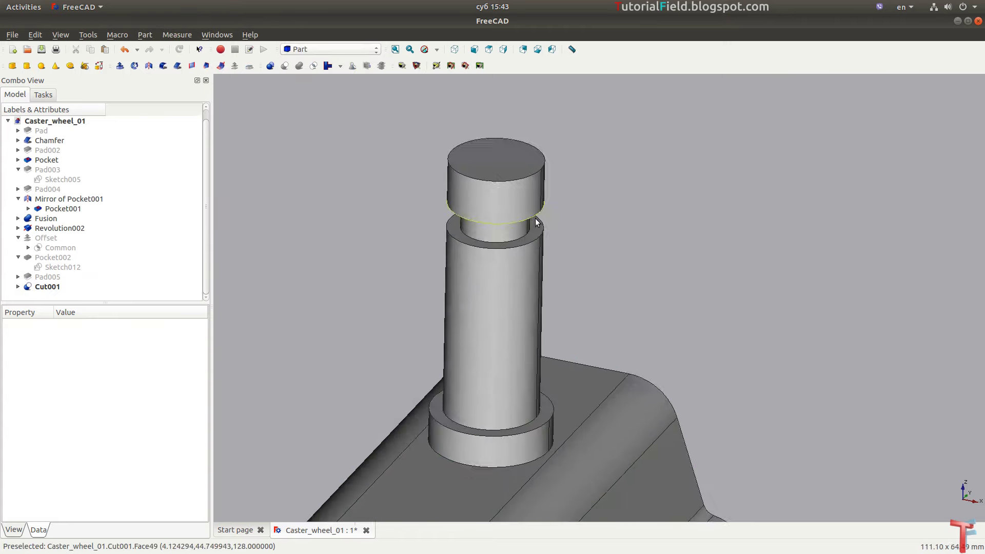
{"action": "scroll", "coordinate": [534, 217], "scroll_direction": "down", "scroll_amount": 3}
{"action": "scroll", "coordinate": [669, 290], "scroll_direction": "down", "scroll_amount": 2}
{"action": "scroll", "coordinate": [627, 200], "scroll_direction": "down", "scroll_amount": 3}
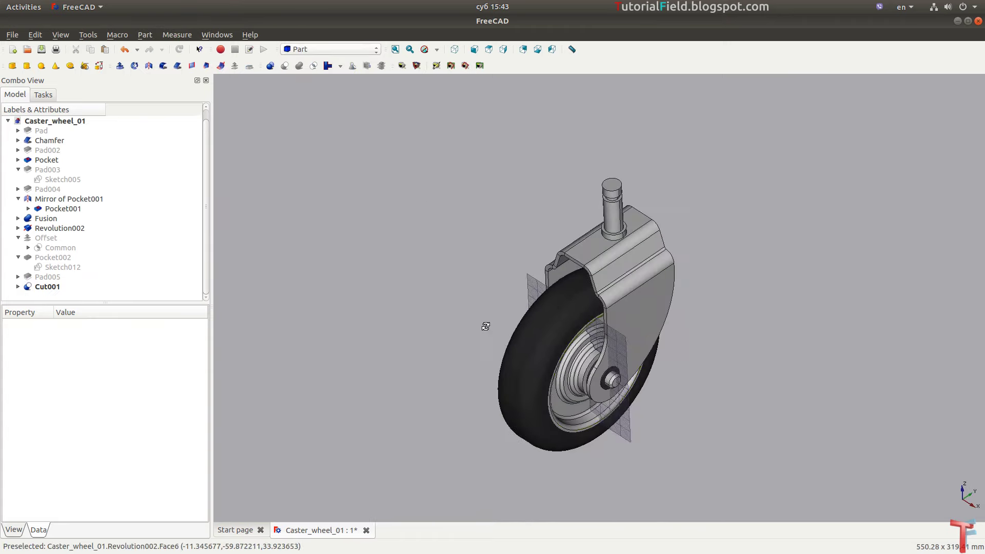
{"action": "scroll", "coordinate": [580, 262], "scroll_direction": "up", "scroll_amount": 3}
{"action": "scroll", "coordinate": [531, 316], "scroll_direction": "down", "scroll_amount": 2}
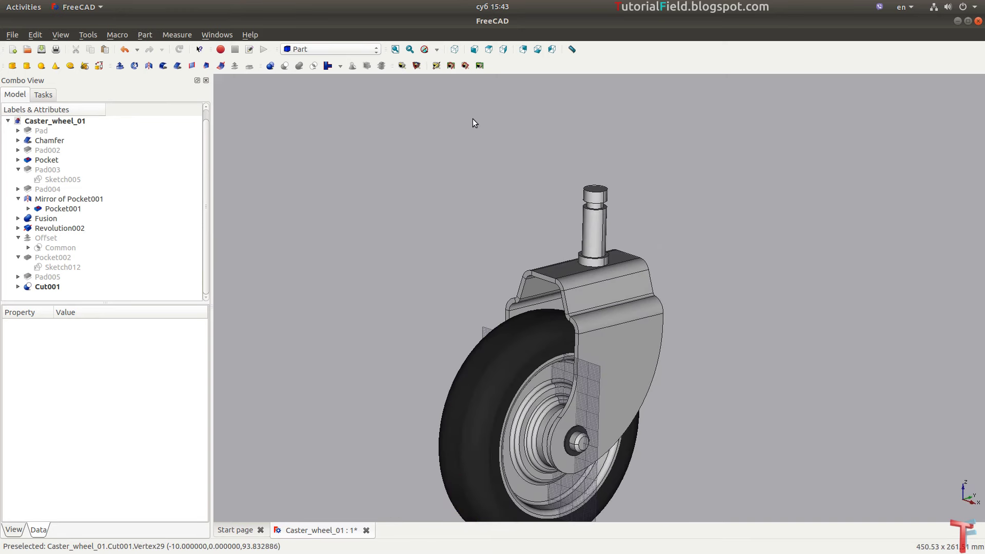
{"action": "left_click", "coordinate": [395, 49]}
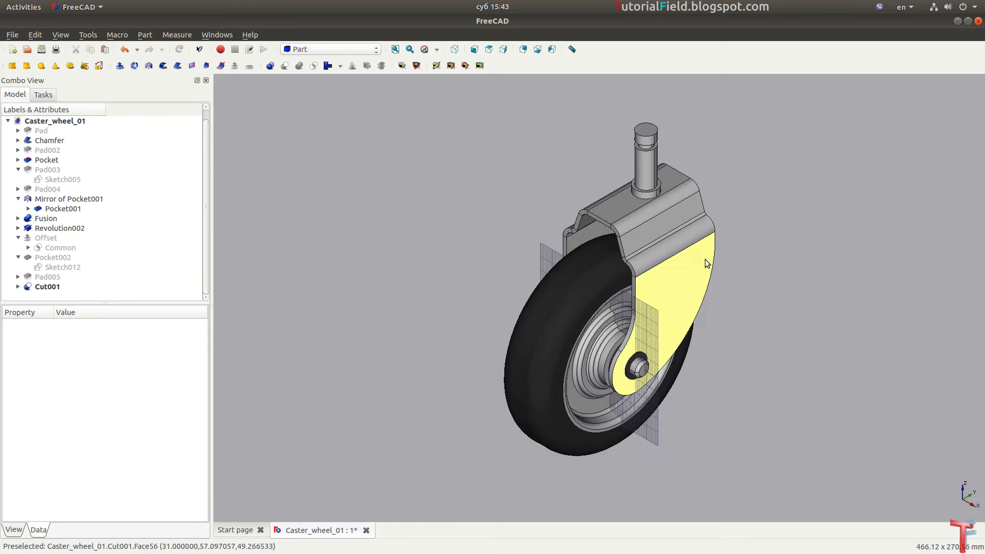
{"action": "key", "text": "alt+Tab"}
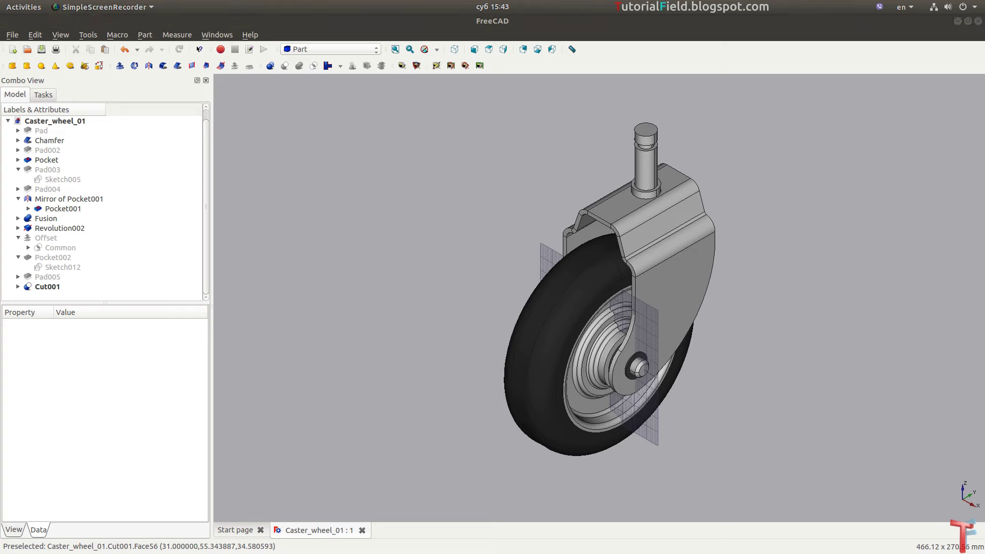
{"action": "scroll", "coordinate": [681, 115], "scroll_direction": "up", "scroll_amount": 2}
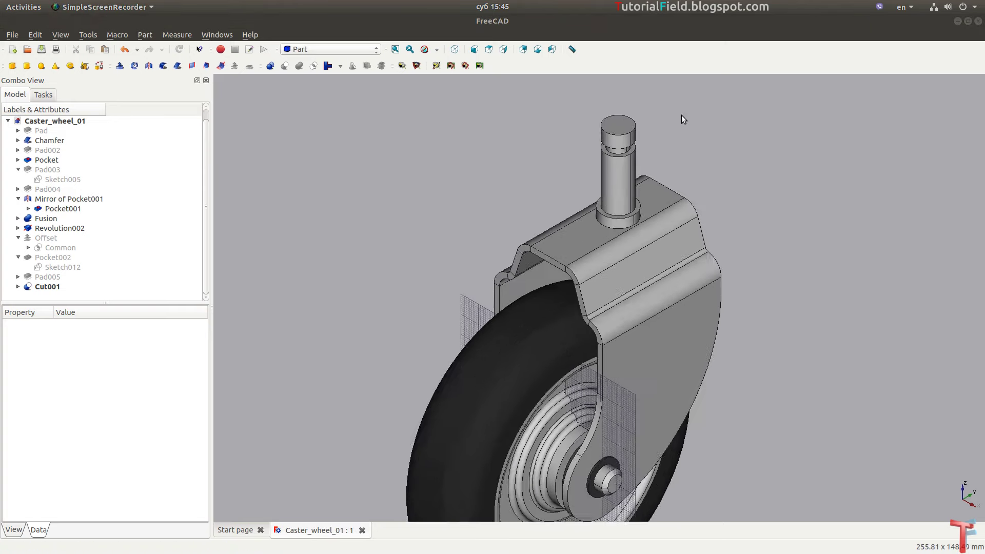
{"action": "scroll", "coordinate": [662, 118], "scroll_direction": "up", "scroll_amount": 3}
- Chamfer the kingpin stem's top edge by the default 1 mm
{"action": "left_click", "coordinate": [590, 174]}
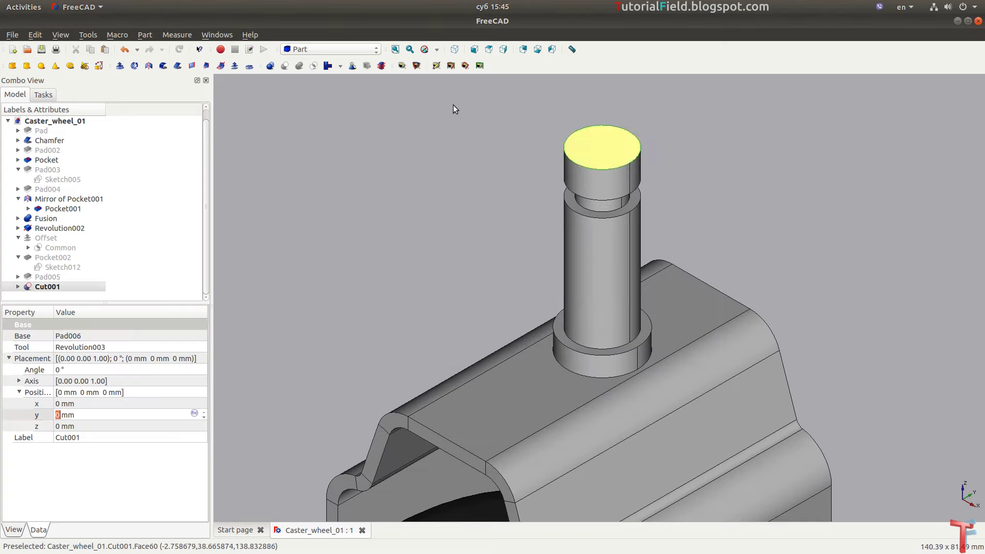
{"action": "left_click", "coordinate": [178, 67]}
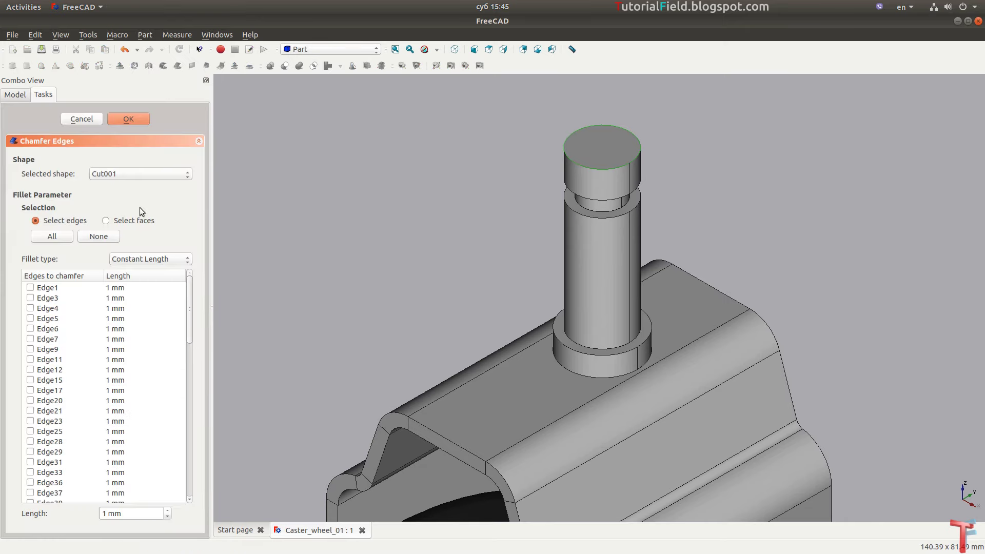
{"action": "key", "text": "Return"}
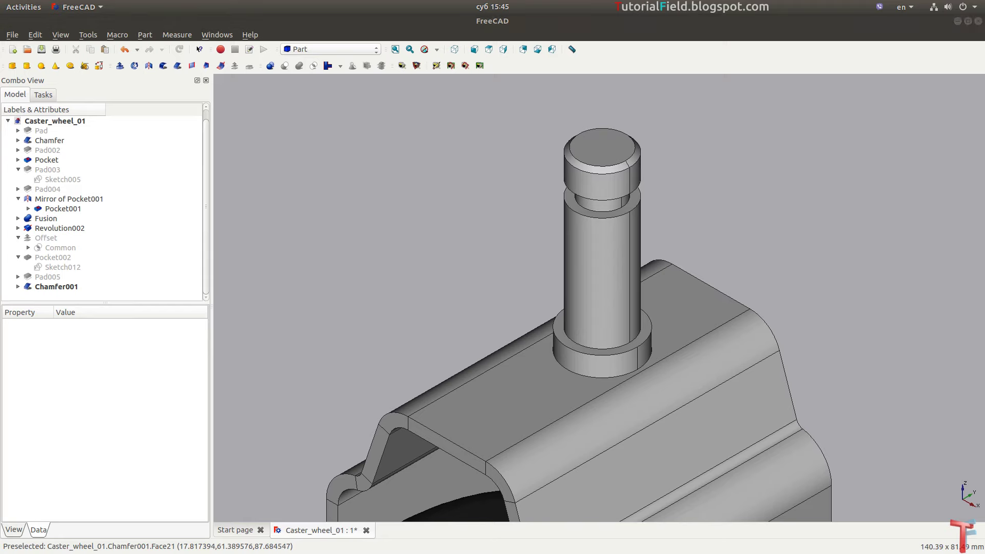
- Fillet the three collar edges where the stem meets the boss with a 0.9 mm radius
{"action": "scroll", "coordinate": [593, 369], "scroll_direction": "up", "scroll_amount": 2}
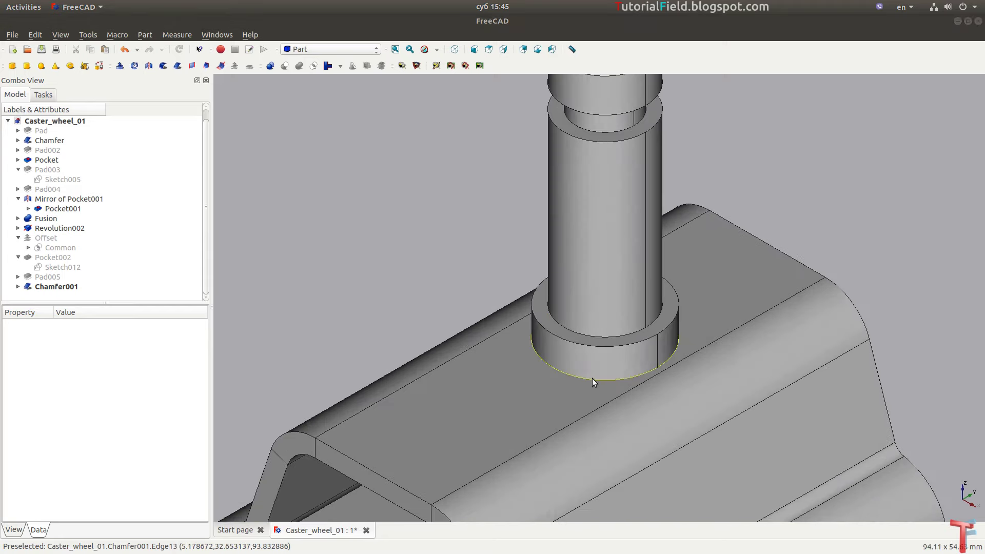
{"action": "left_click", "coordinate": [602, 380]}
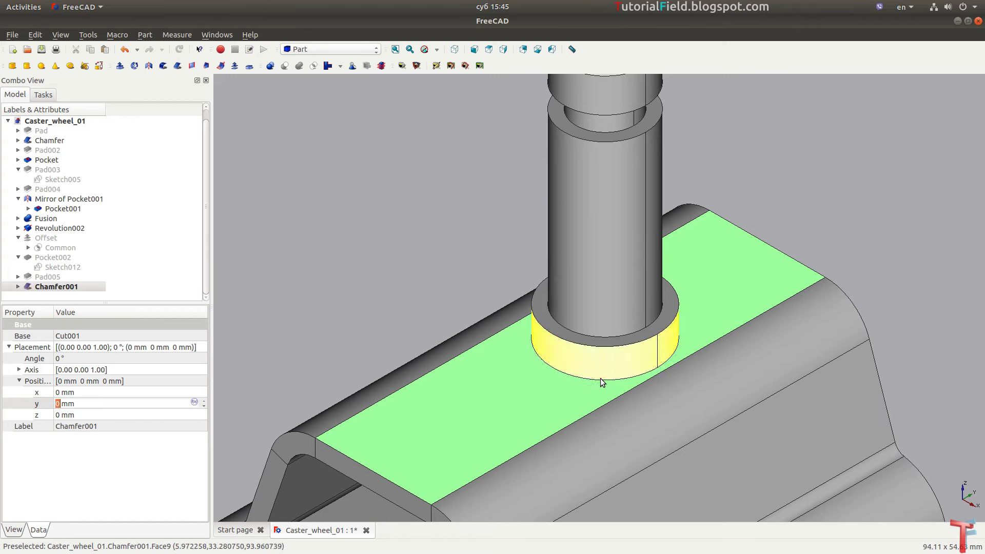
{"action": "left_click", "coordinate": [598, 379]}
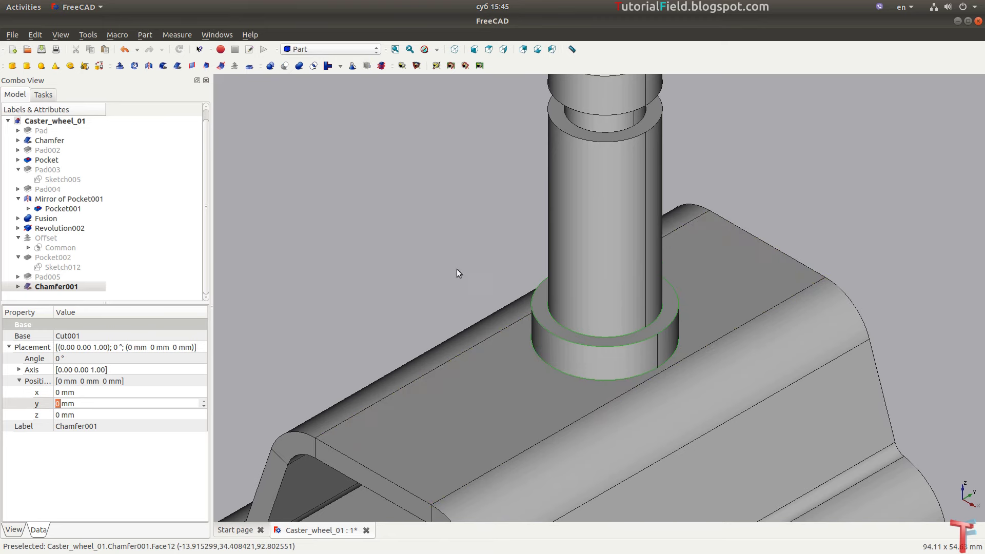
{"action": "left_click", "coordinate": [163, 66]}
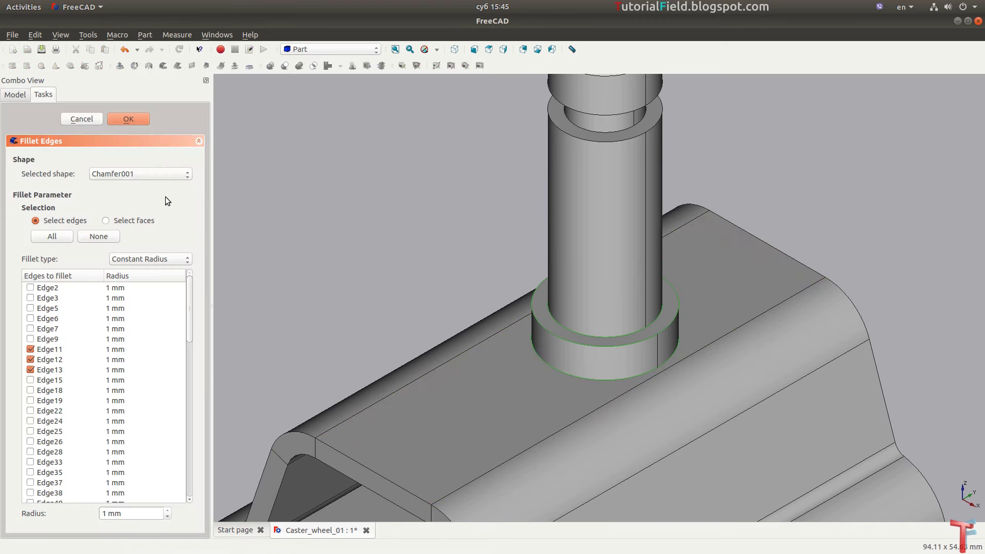
{"action": "left_click", "coordinate": [133, 514]}
{"action": "scroll", "coordinate": [133, 513], "scroll_direction": "down", "scroll_amount": 1}
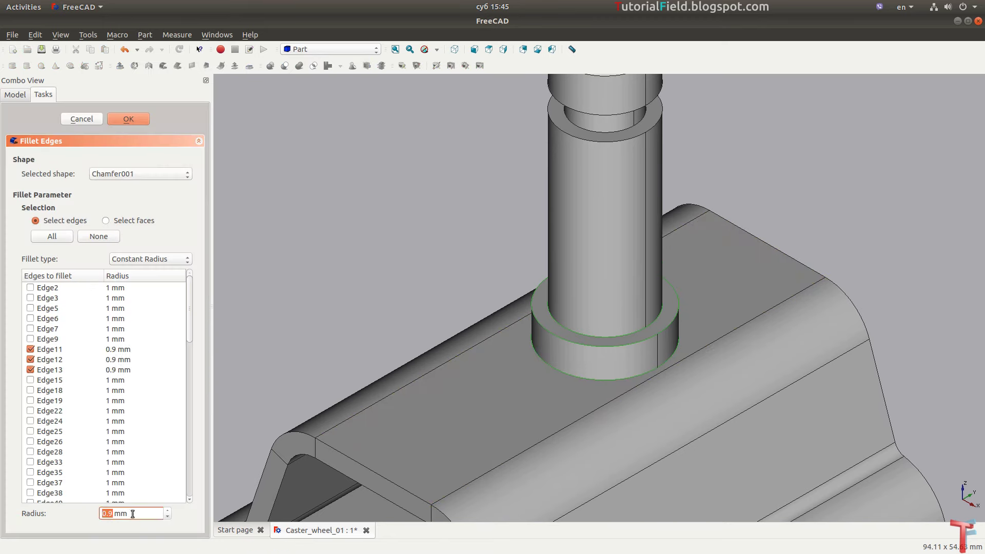
{"action": "left_click", "coordinate": [121, 121]}
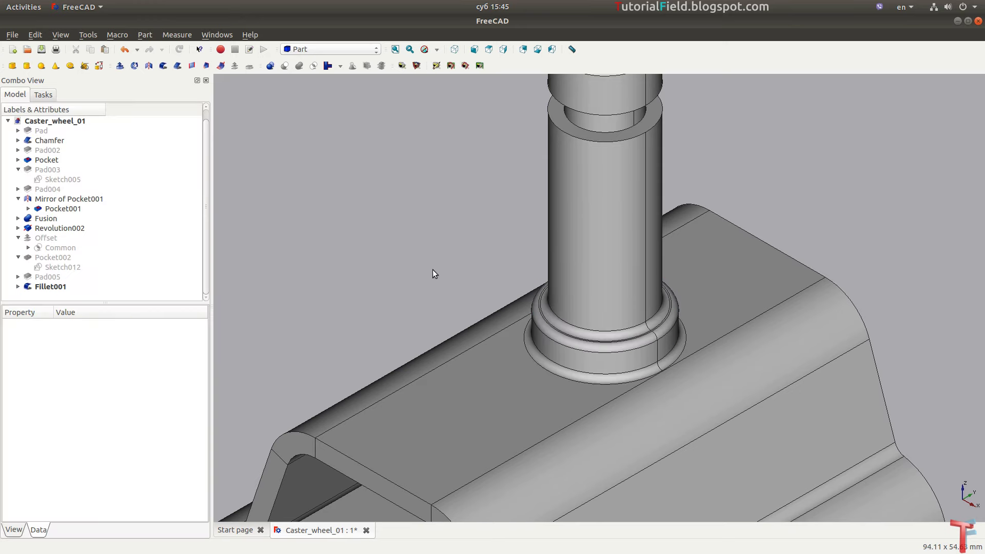
{"action": "scroll", "coordinate": [442, 267], "scroll_direction": "down", "scroll_amount": 3}
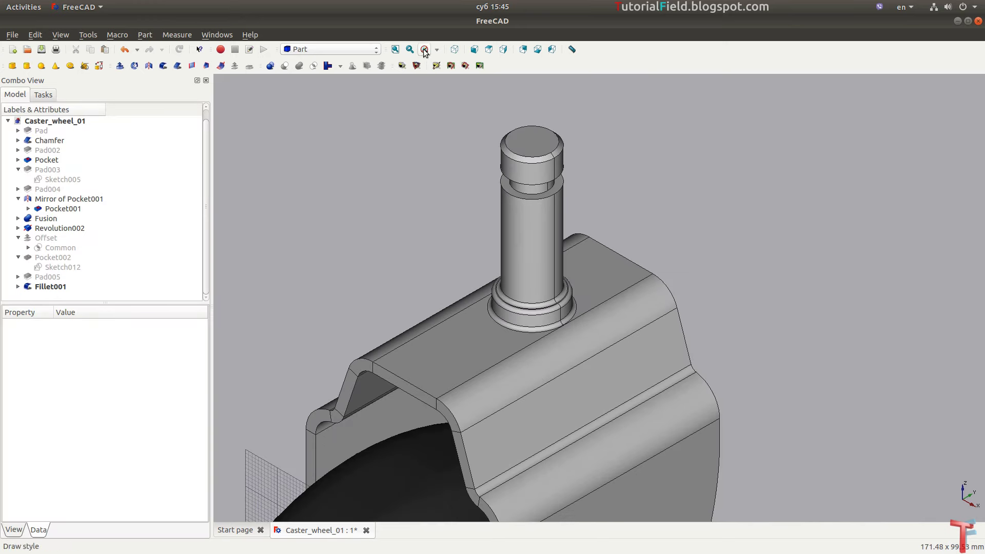
{"action": "left_click", "coordinate": [395, 49]}
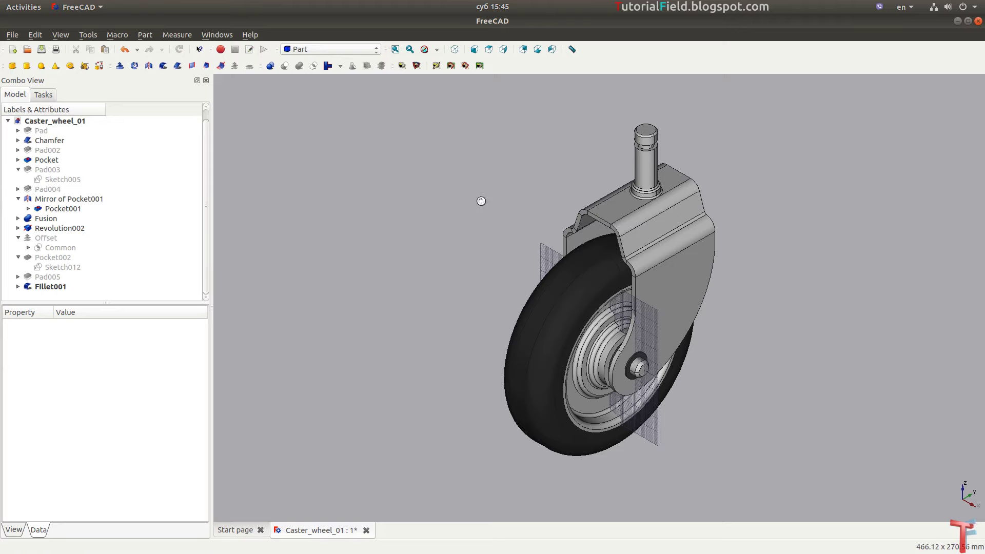
- Start a sketch on the fork's flat outer face and draw a rectangle above the axle nut
{"action": "key", "text": "alt+Tab"}
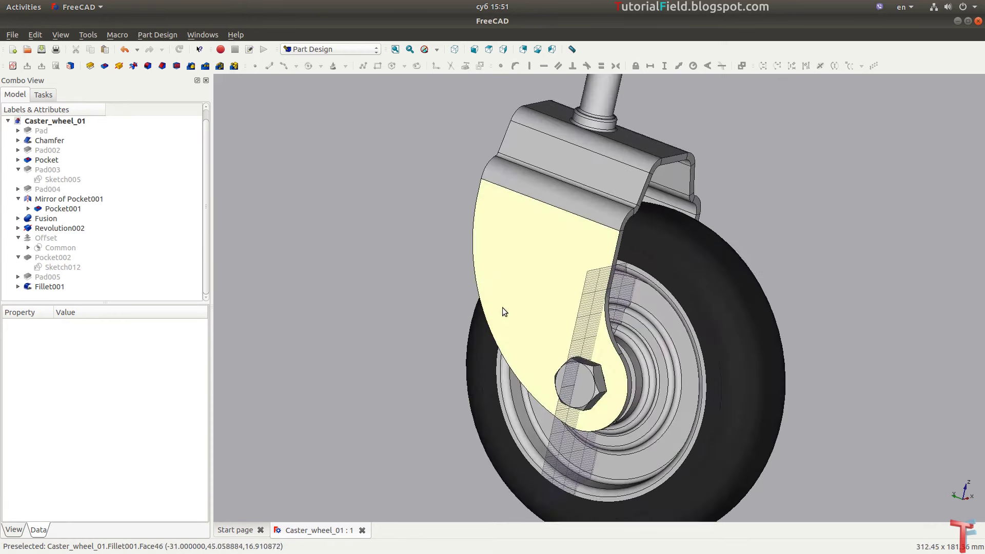
{"action": "left_click", "coordinate": [503, 309]}
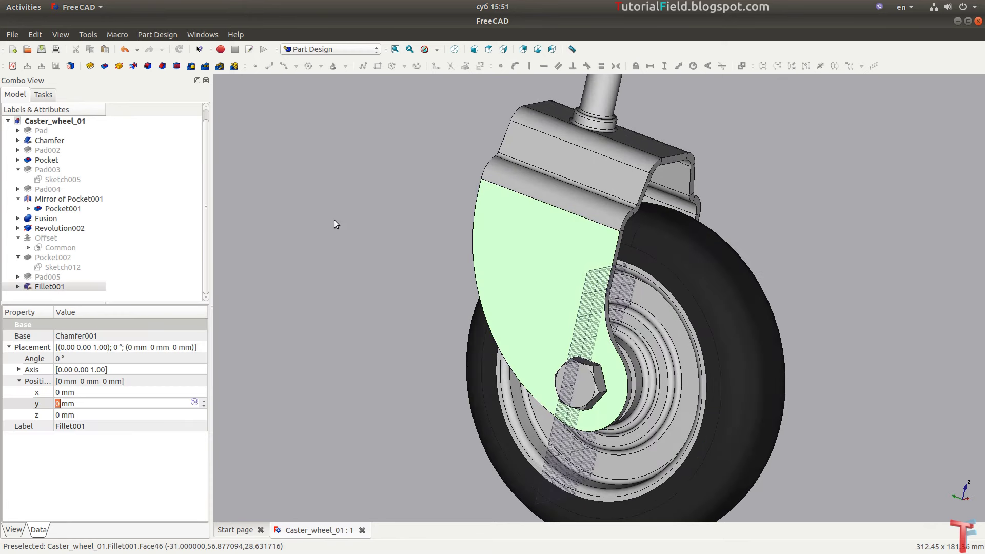
{"action": "left_click", "coordinate": [12, 65]}
{"action": "scroll", "coordinate": [706, 340], "scroll_direction": "up", "scroll_amount": 2}
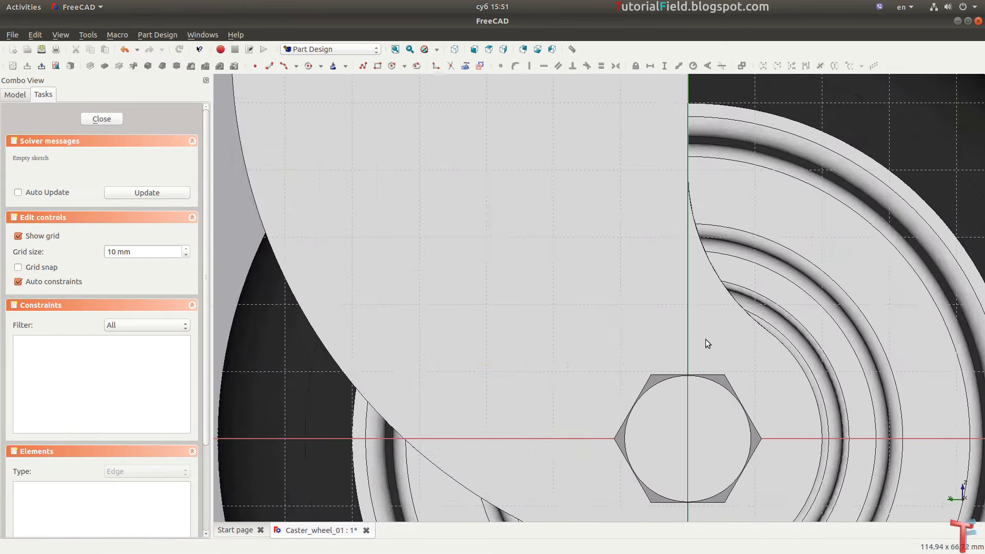
{"action": "scroll", "coordinate": [706, 339], "scroll_direction": "up", "scroll_amount": 3}
{"action": "left_click", "coordinate": [377, 66]}
{"action": "left_click", "coordinate": [630, 246]}
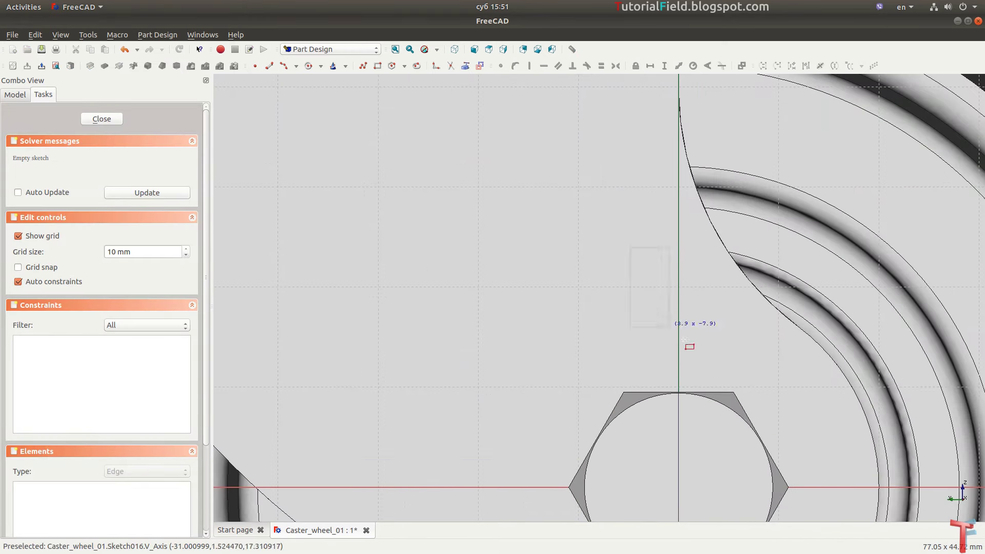
{"action": "left_click", "coordinate": [710, 362]}
{"action": "scroll", "coordinate": [688, 255], "scroll_direction": "up", "scroll_amount": 5}
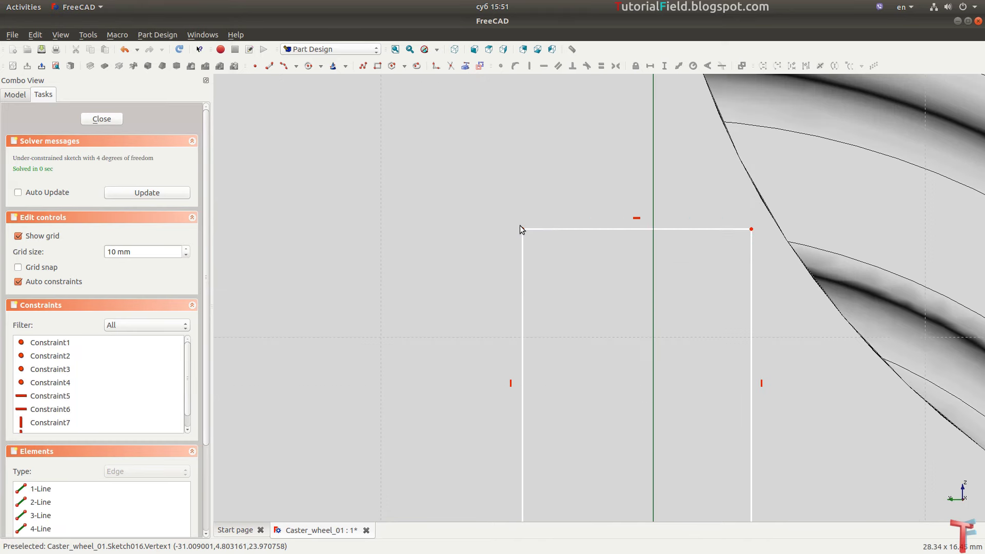
- Center the rectangle symmetrically on the vertical axis with an 11 mm width
{"action": "left_click", "coordinate": [522, 229]}
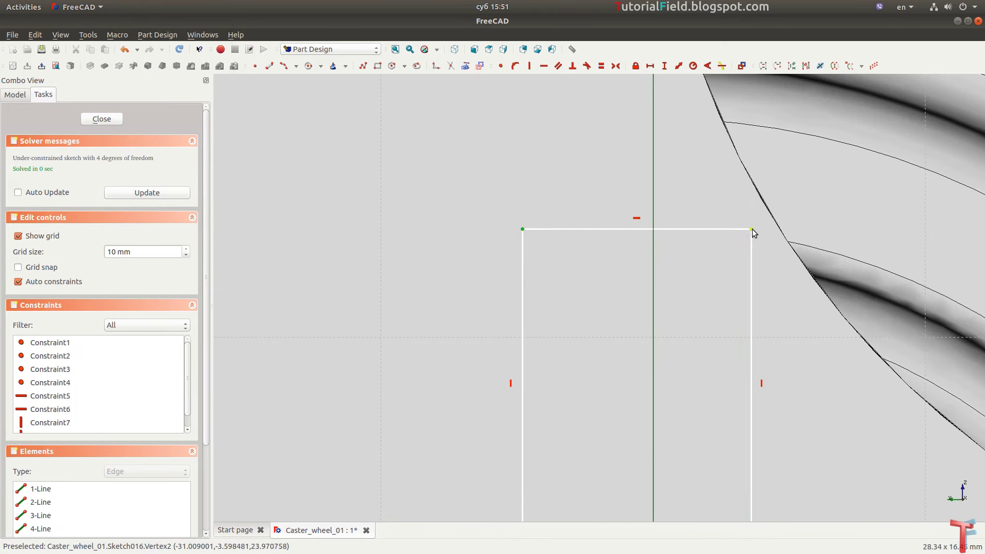
{"action": "left_click", "coordinate": [654, 224]}
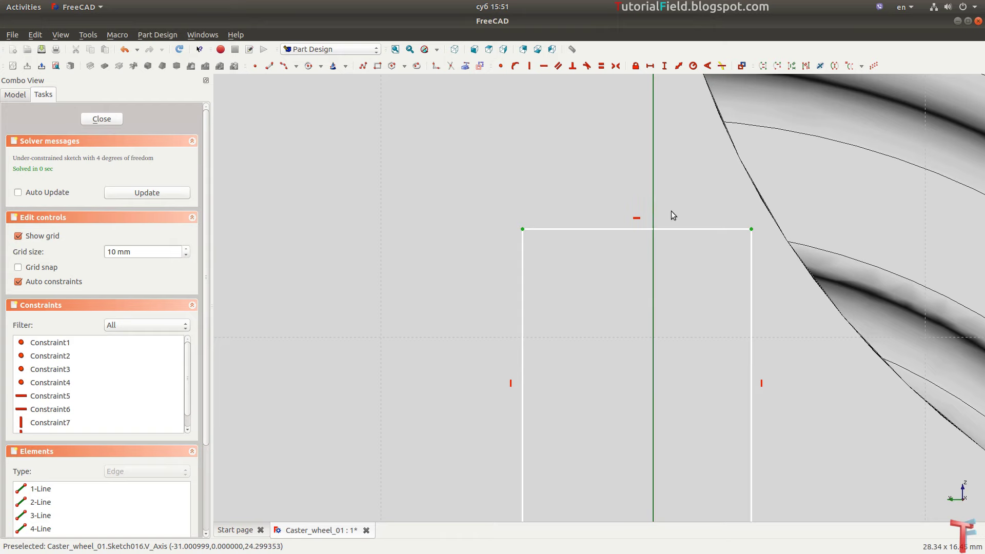
{"action": "key", "text": "s"}
{"action": "left_click", "coordinate": [677, 228]}
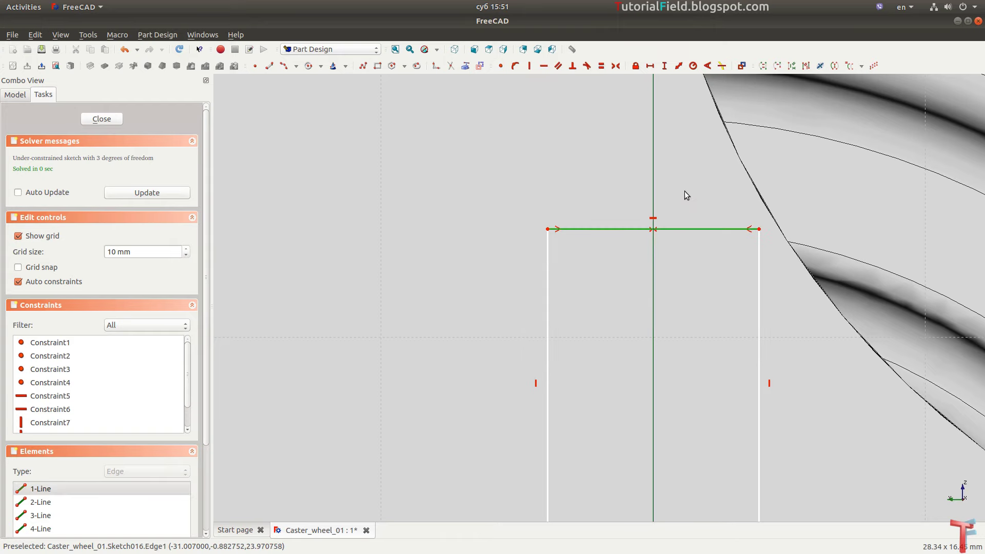
{"action": "key", "text": "shift+h"}
{"action": "type", "text": "11"}
{"action": "key", "text": "Return"}
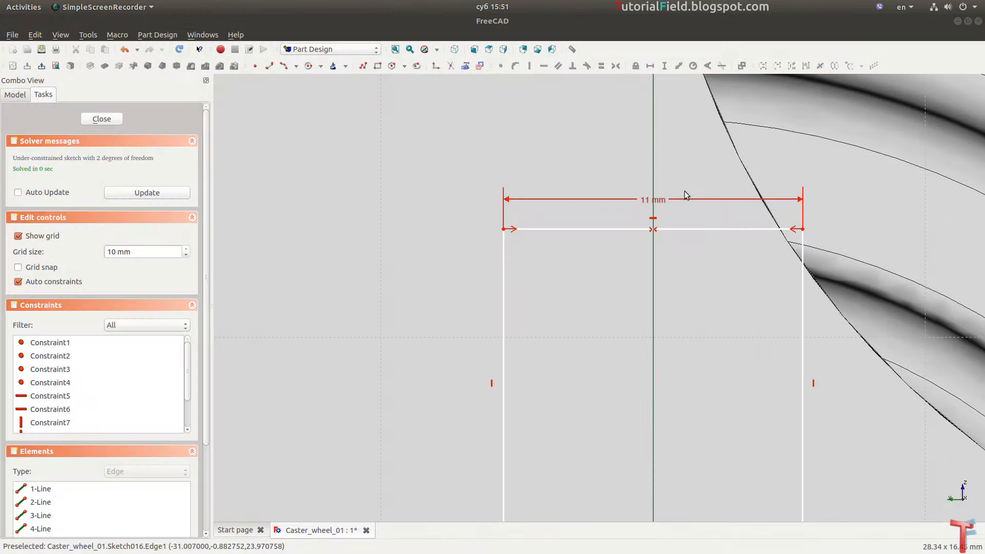
- Constrain the rectangle to 12 mm high, sitting 9.6 mm above the axle
{"action": "scroll", "coordinate": [711, 267], "scroll_direction": "down", "scroll_amount": 4}
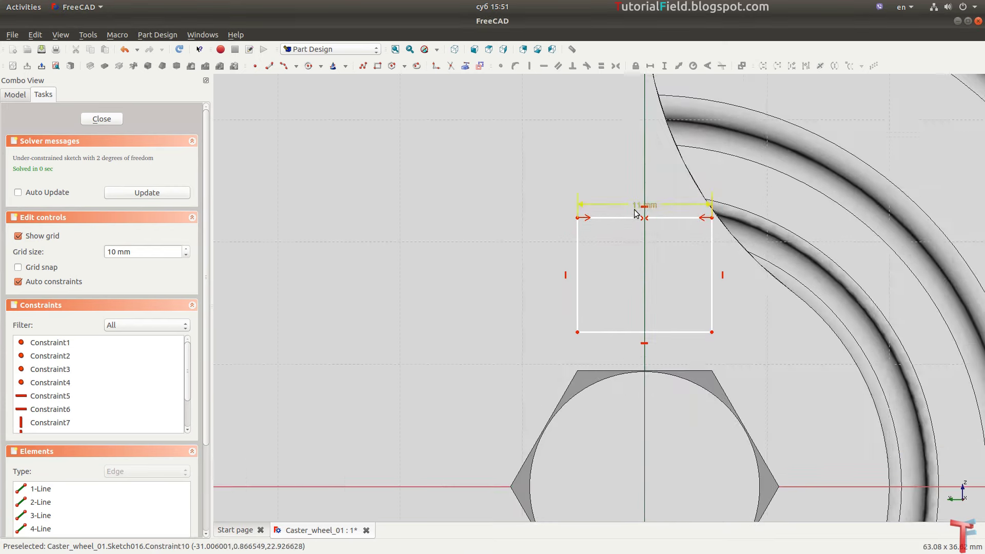
{"action": "scroll", "coordinate": [656, 293], "scroll_direction": "up", "scroll_amount": 2}
{"action": "left_click", "coordinate": [740, 276]}
{"action": "key", "text": "shift+v"}
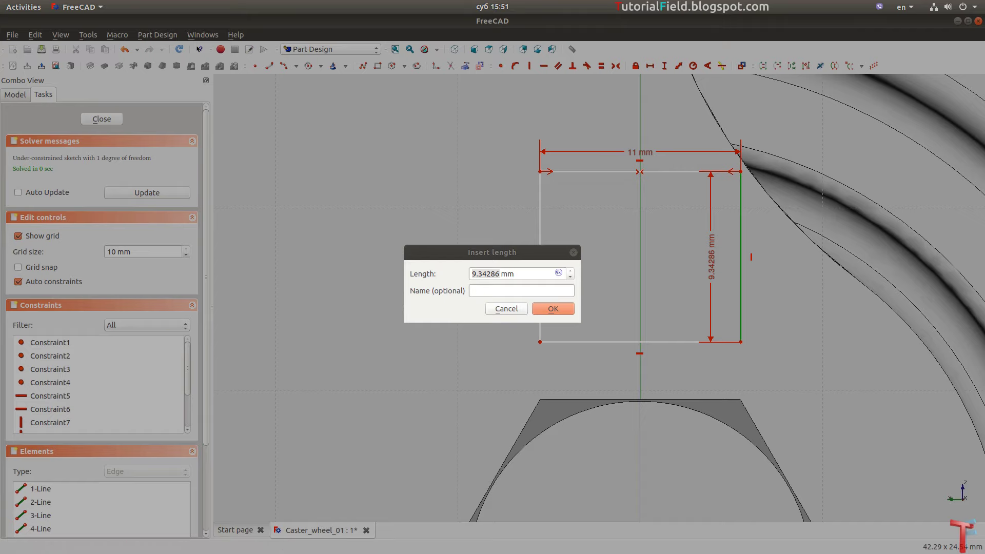
{"action": "left_click", "coordinate": [522, 247]}
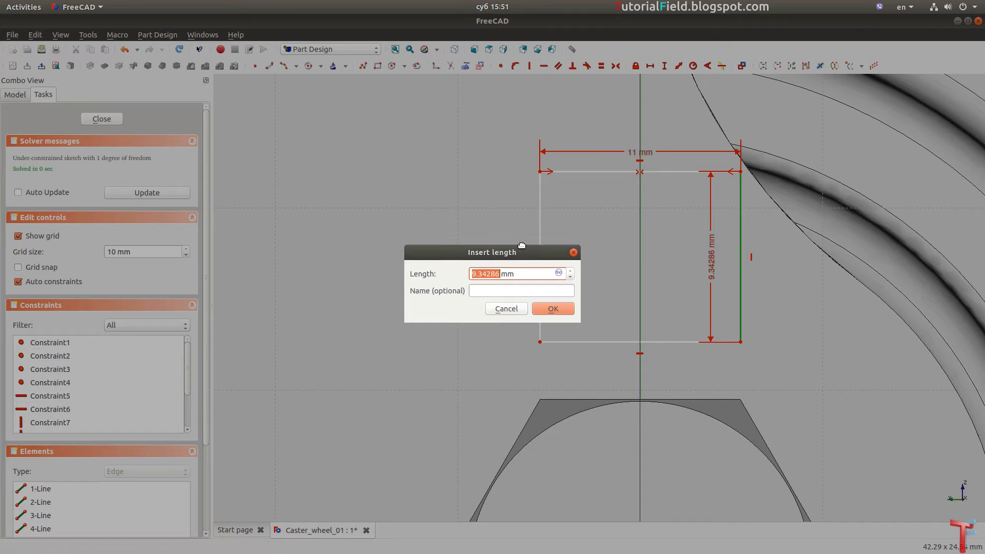
{"action": "type", "text": "12"}
{"action": "key", "text": "Return"}
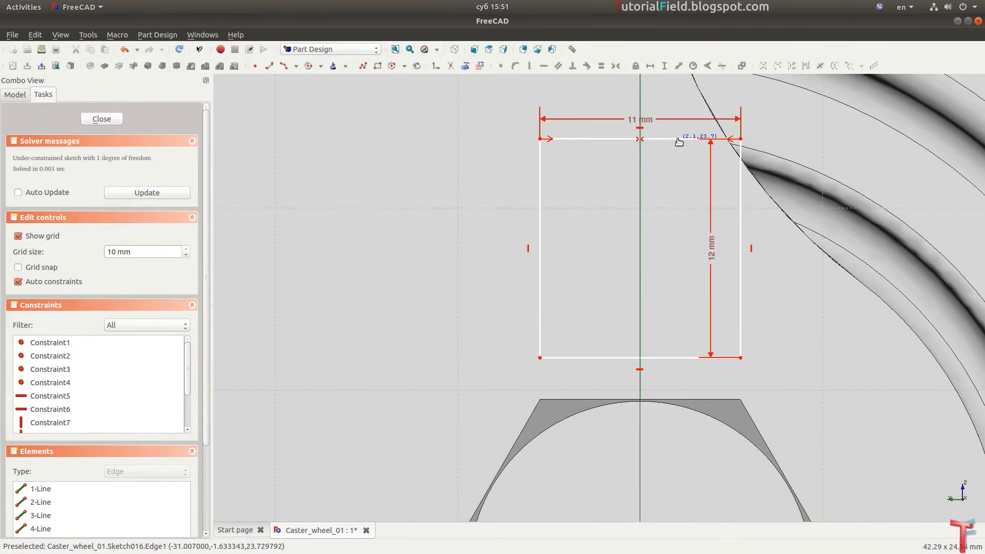
{"action": "left_click_drag", "start_coordinate": [711, 271], "coordinate": [768, 265]}
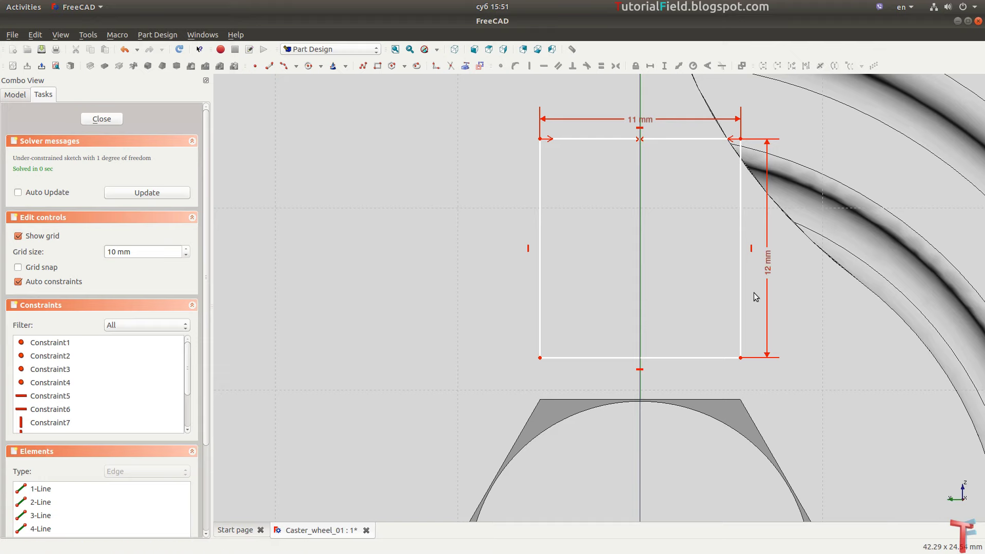
{"action": "left_click", "coordinate": [741, 357]}
{"action": "type", "text": "i"}
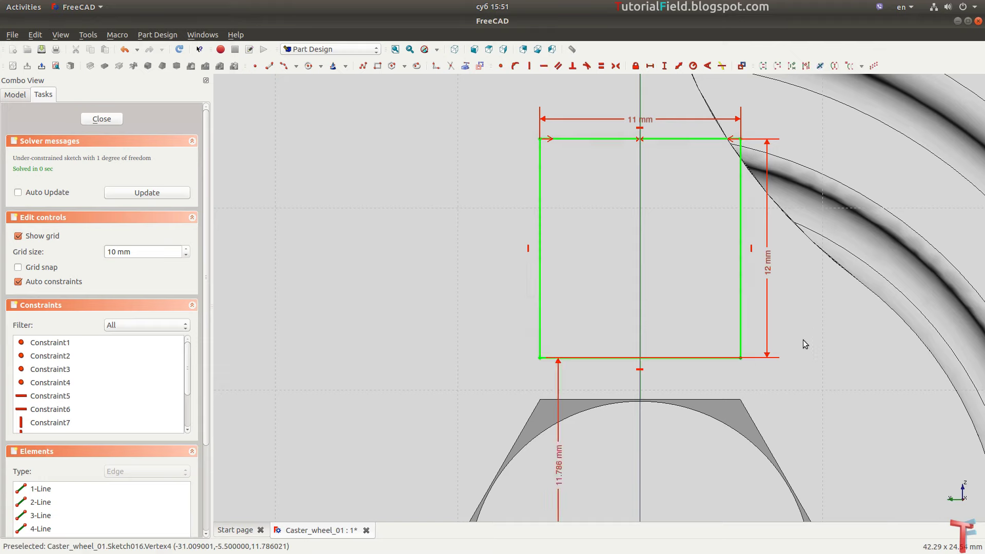
{"action": "type", "text": "9.6"}
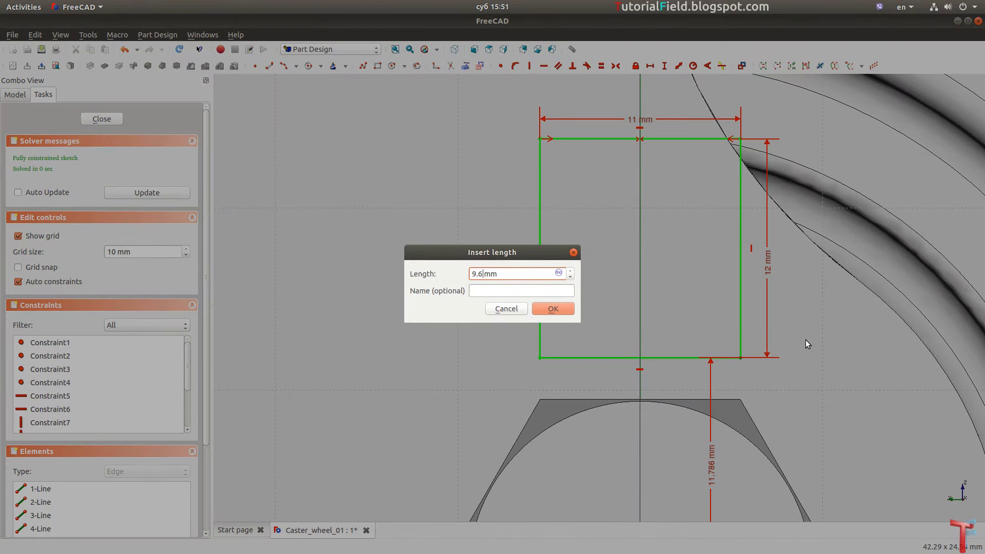
{"action": "key", "text": "Return"}
- Close the sketch and pad it 5 mm into the block Pad007, then select its side face
{"action": "scroll", "coordinate": [673, 342], "scroll_direction": "down", "scroll_amount": 3}
{"action": "scroll", "coordinate": [663, 351], "scroll_direction": "up", "scroll_amount": 2}
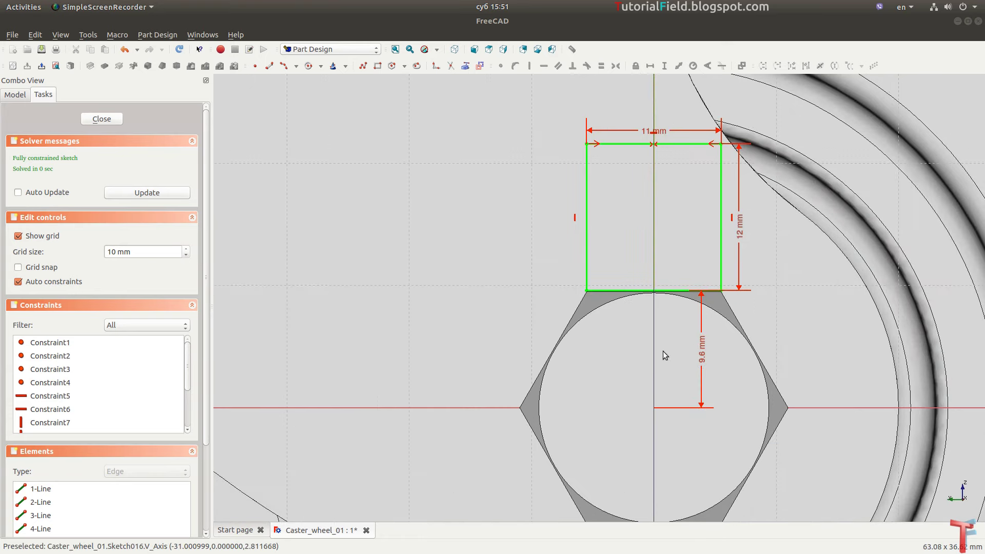
{"action": "left_click", "coordinate": [101, 118]}
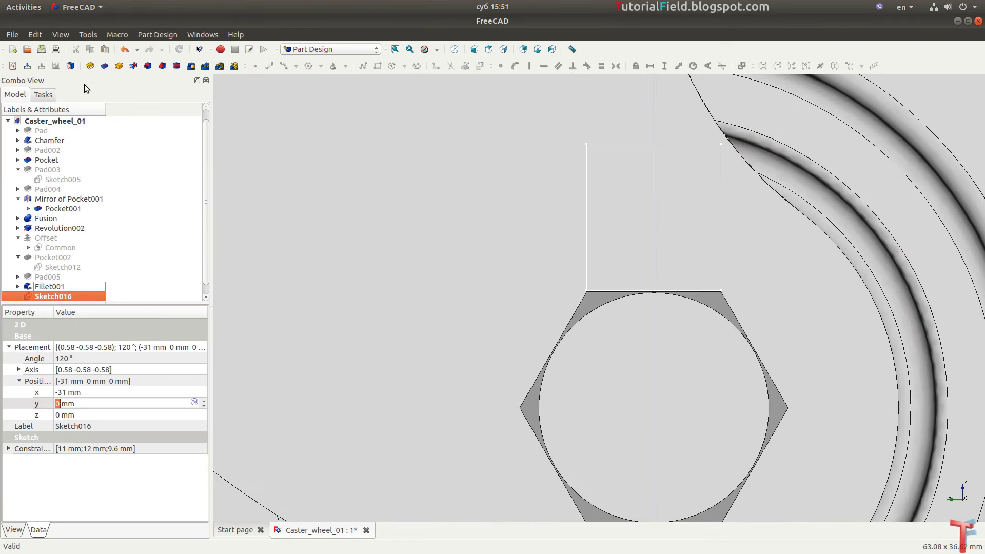
{"action": "left_click", "coordinate": [90, 65]}
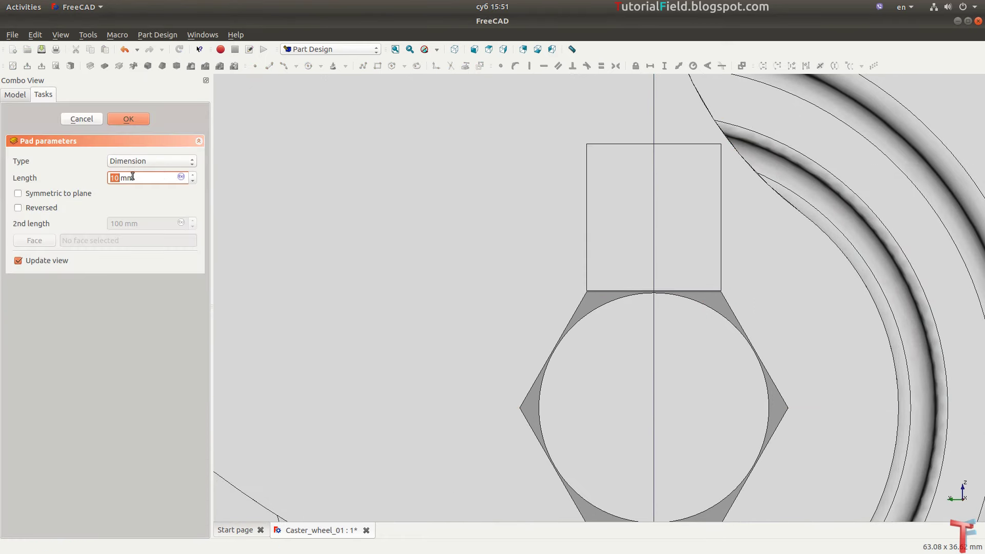
{"action": "key", "text": "Return"}
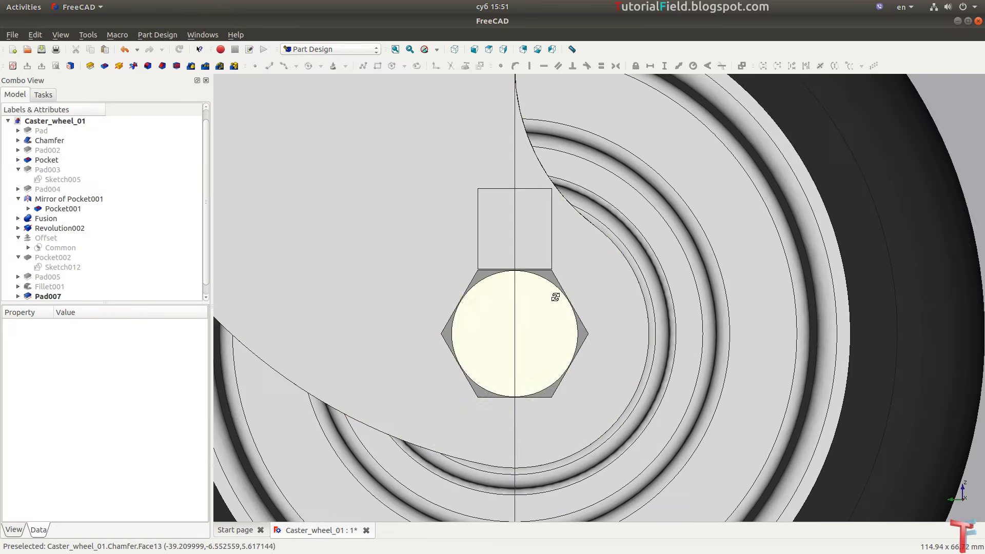
{"action": "middle_click_drag", "start_coordinate": [213, 314], "coordinate": [481, 273]}
{"action": "left_click", "coordinate": [485, 274]}
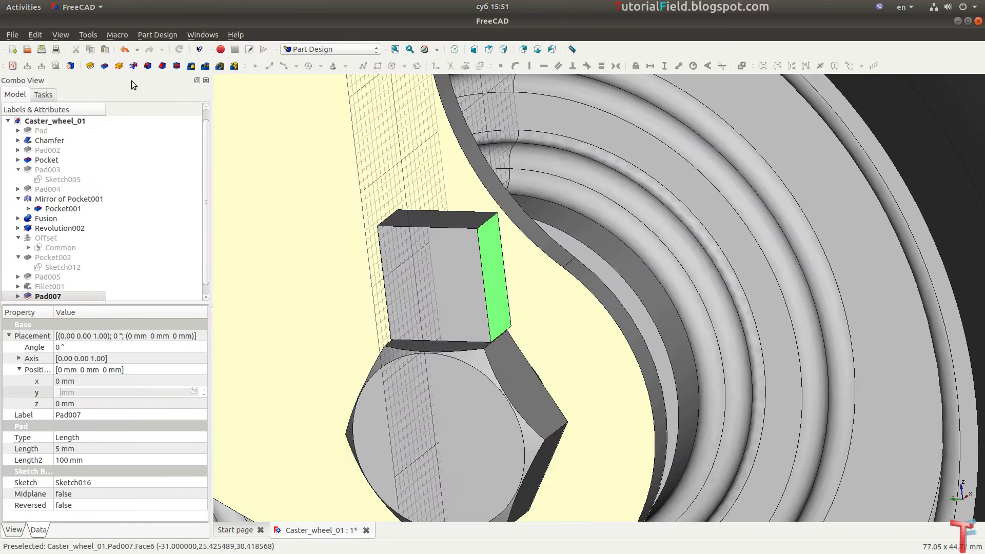
- Start a sketch on the block's side face, referencing its top and left edges as external geometry
{"action": "left_click", "coordinate": [13, 65]}
{"action": "scroll", "coordinate": [318, 167], "scroll_direction": "up", "scroll_amount": 1}
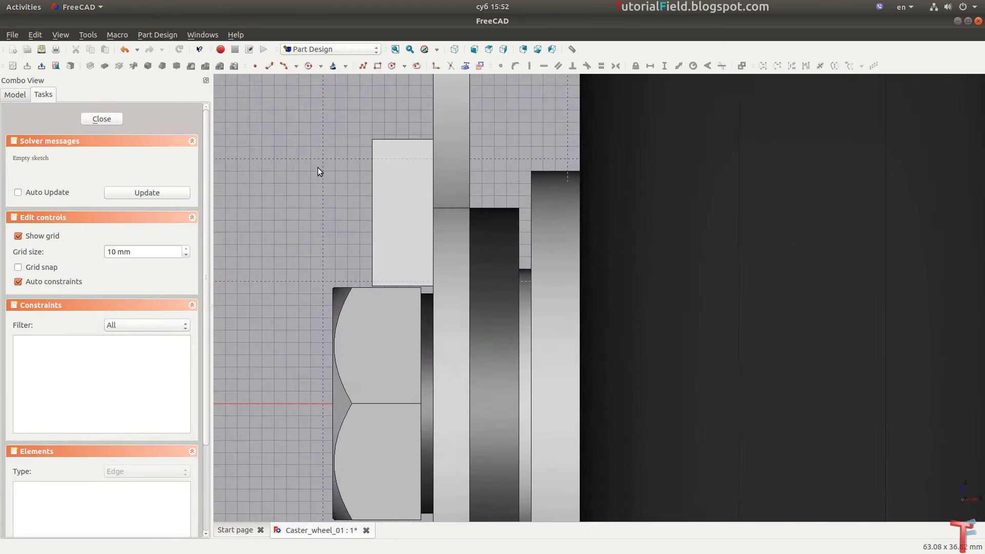
{"action": "scroll", "coordinate": [318, 167], "scroll_direction": "up", "scroll_amount": 2}
{"action": "scroll", "coordinate": [321, 174], "scroll_direction": "up", "scroll_amount": 1}
{"action": "scroll", "coordinate": [321, 178], "scroll_direction": "up", "scroll_amount": 1}
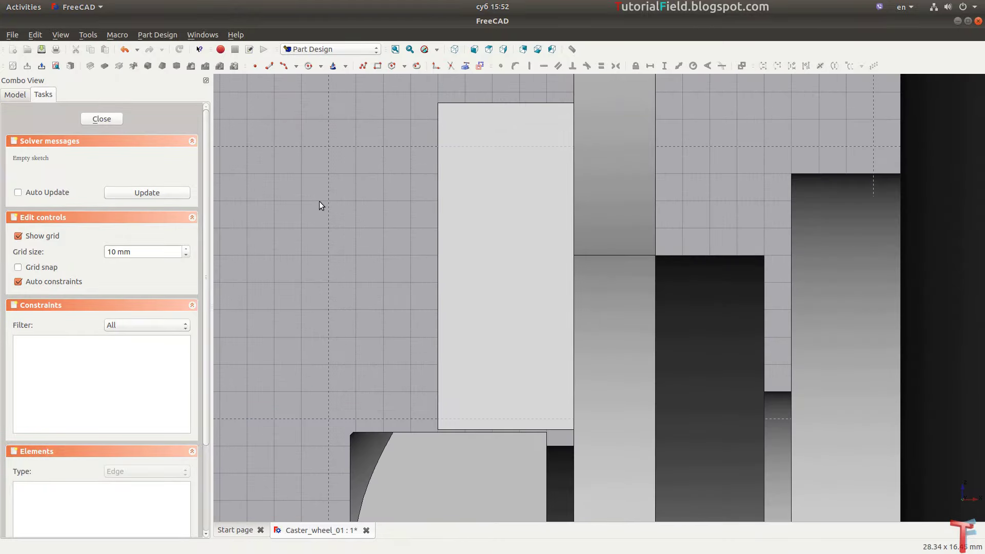
{"action": "left_click", "coordinate": [465, 66]}
{"action": "left_click", "coordinate": [475, 102]}
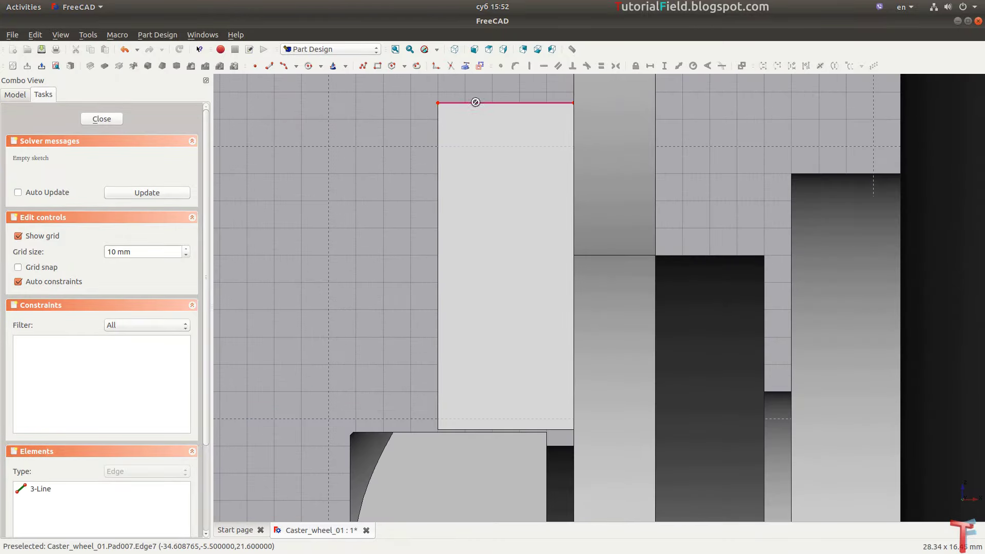
{"action": "left_click", "coordinate": [439, 139]}
{"action": "scroll", "coordinate": [396, 92], "scroll_direction": "up", "scroll_amount": 1}
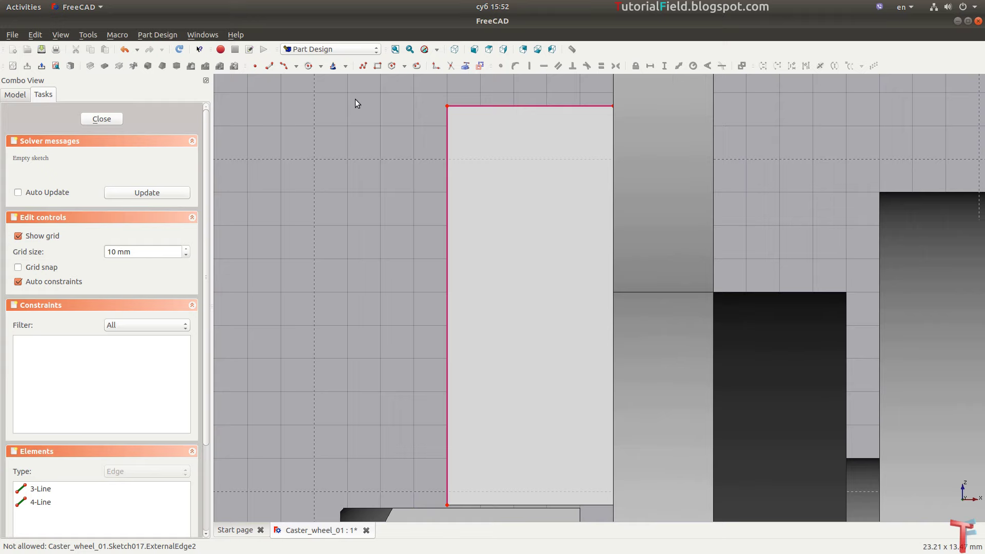
- Draw an outline along the top and left edges, ending 2 mm above the bottom corner
{"action": "left_click", "coordinate": [269, 66]}
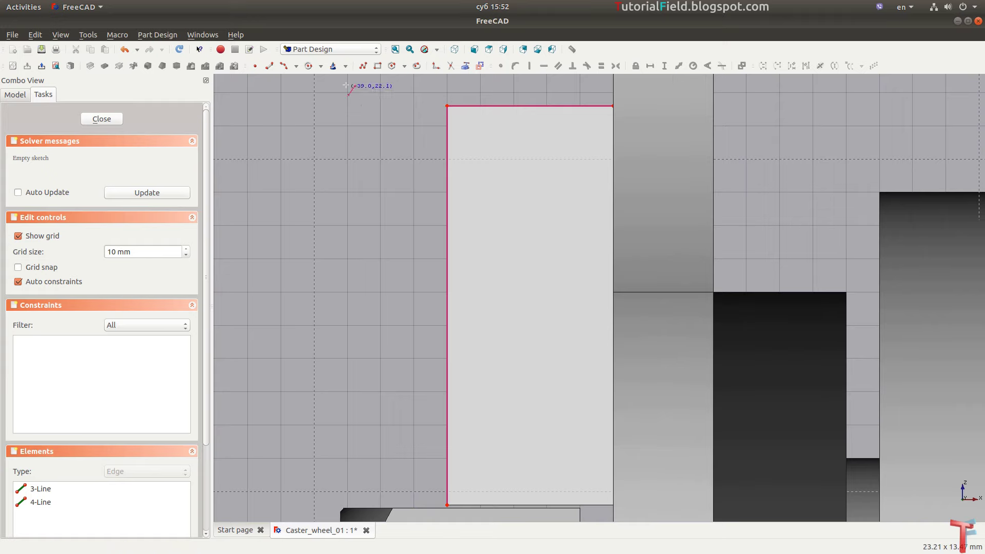
{"action": "left_click", "coordinate": [362, 66]}
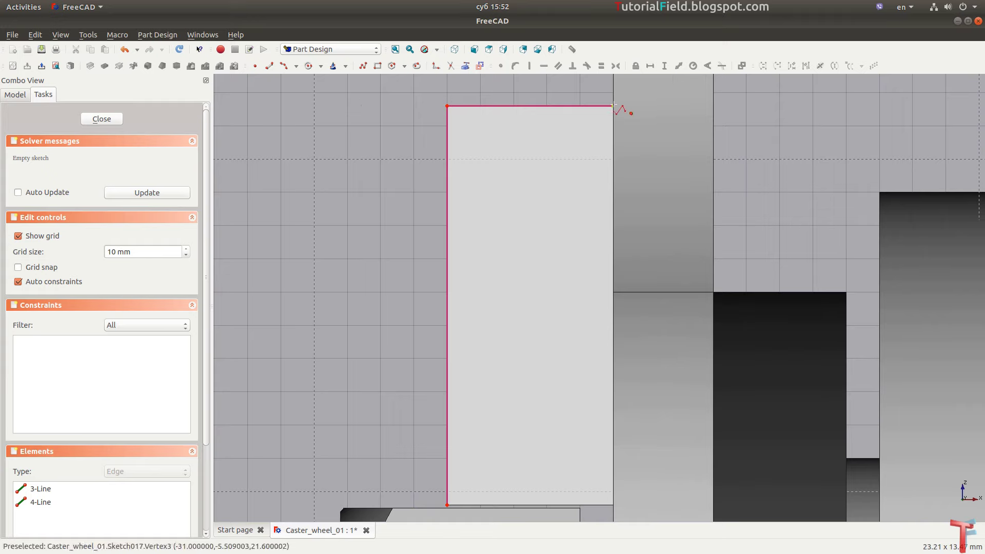
{"action": "left_click", "coordinate": [613, 105]}
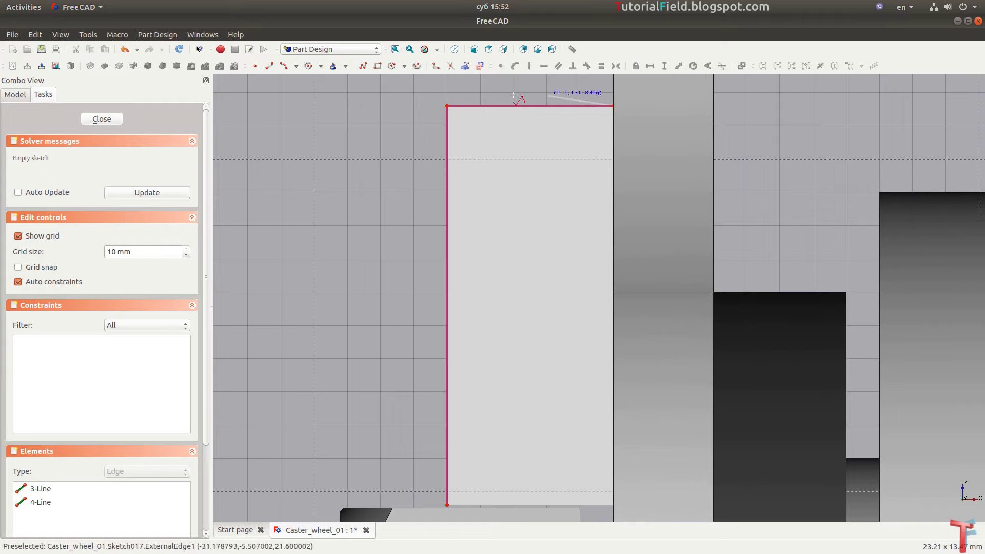
{"action": "left_click", "coordinate": [448, 107]}
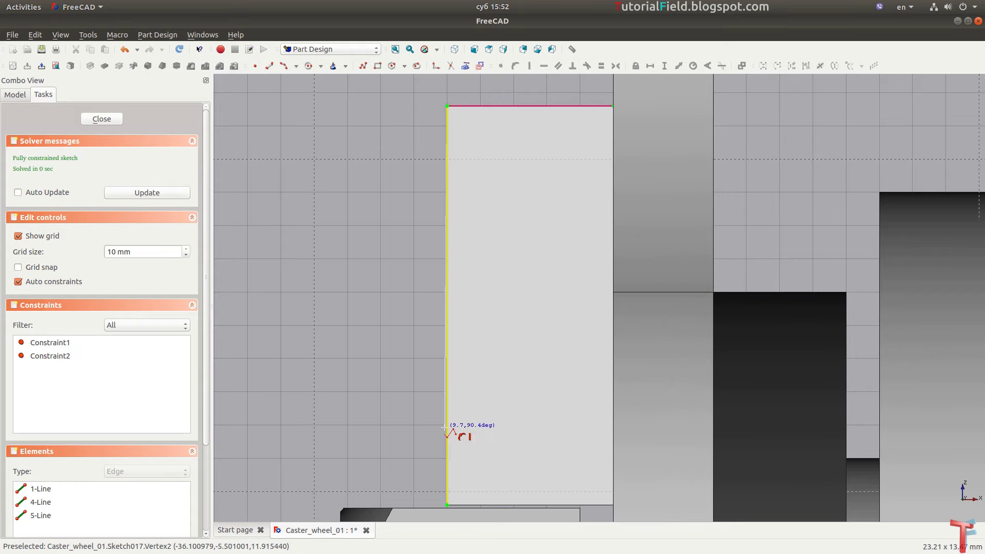
{"action": "left_click", "coordinate": [445, 428]}
{"action": "left_click", "coordinate": [458, 268]}
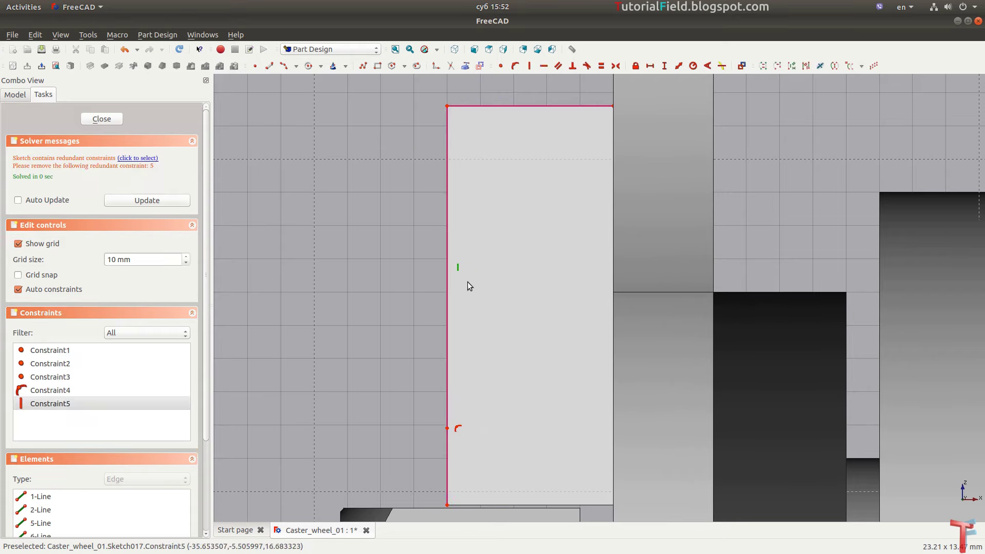
{"action": "key", "text": "Delete"}
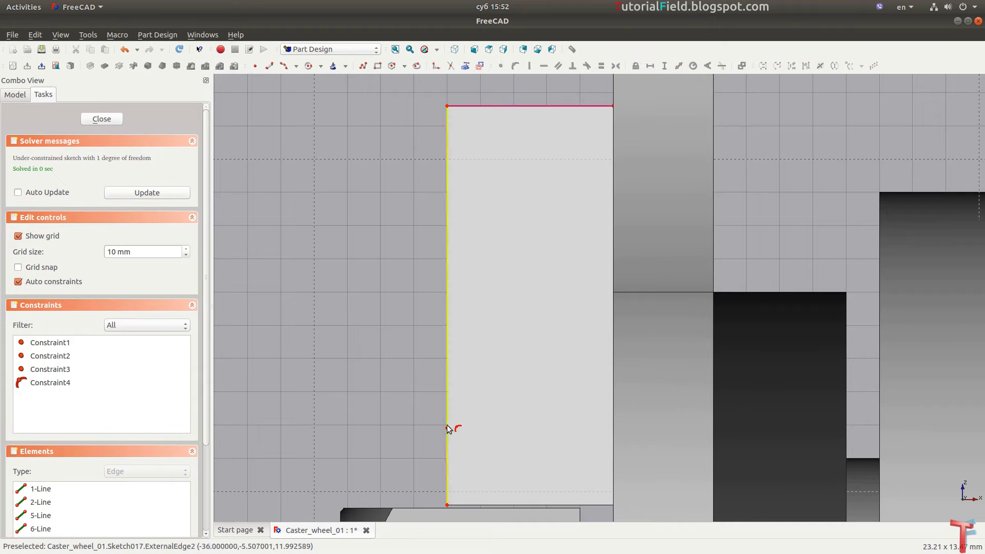
{"action": "left_click", "coordinate": [447, 427]}
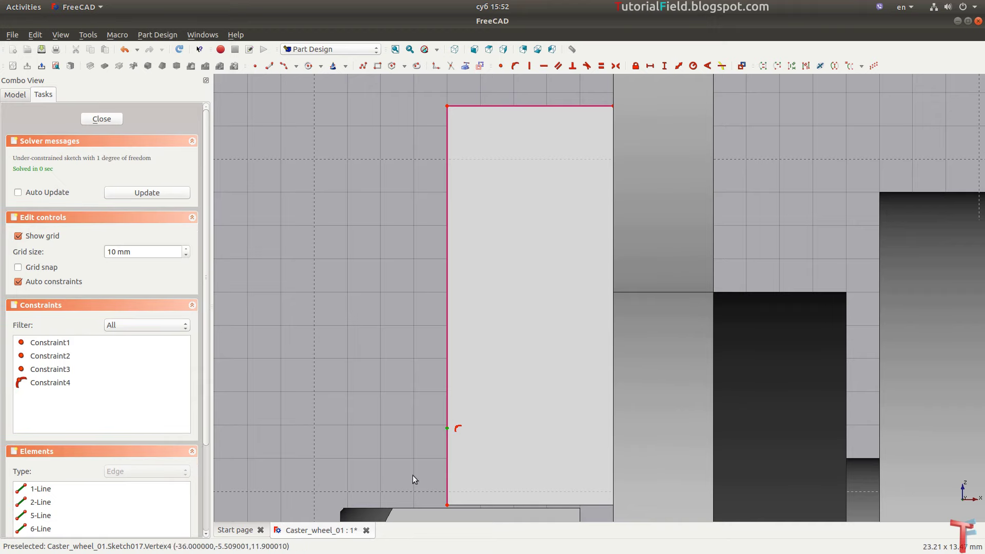
{"action": "left_click", "coordinate": [446, 506]}
{"action": "type", "text": "i"}
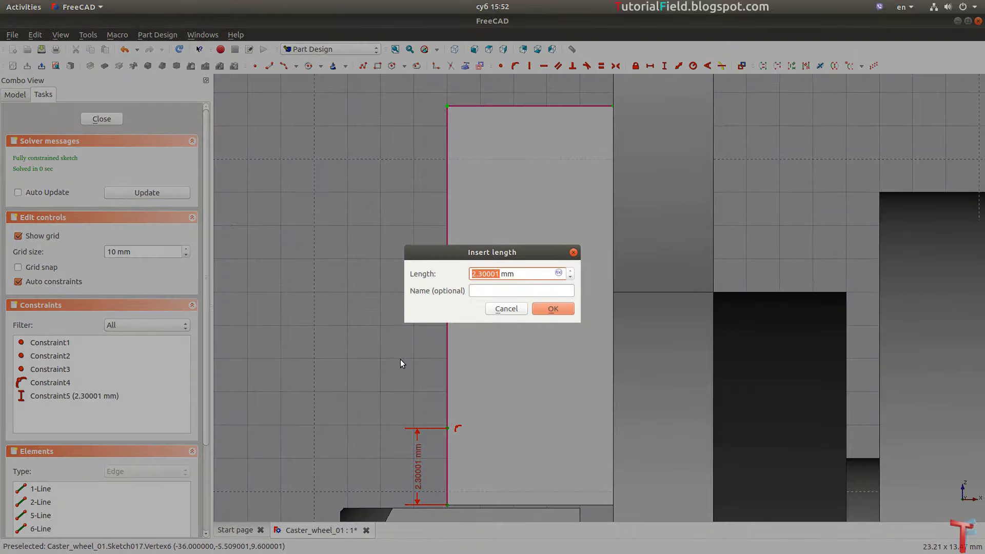
{"action": "type", "text": "2"}
{"action": "key", "text": "Return"}
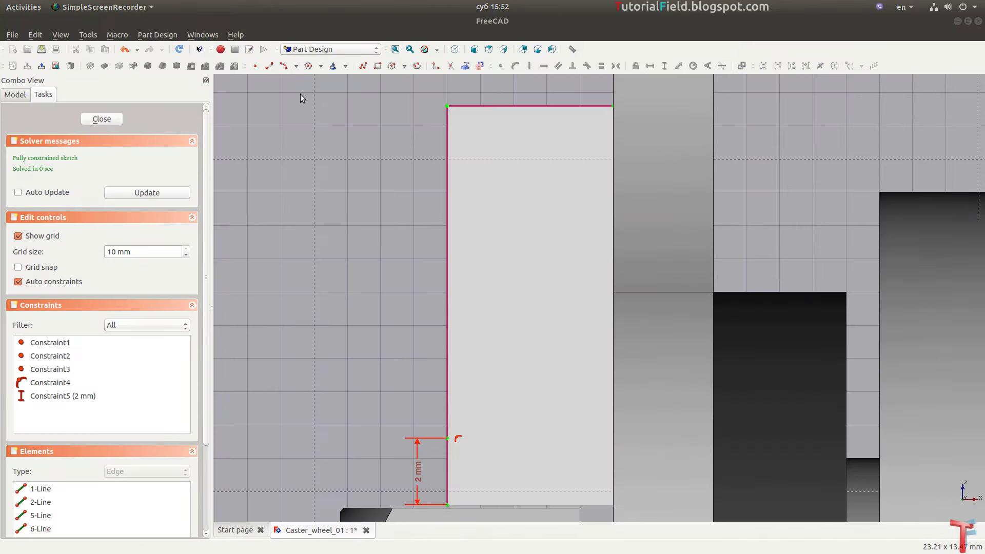
- Close the outline with a 50 mm radius arc to the top-right corner and finish the sketch
{"action": "left_click", "coordinate": [285, 67]}
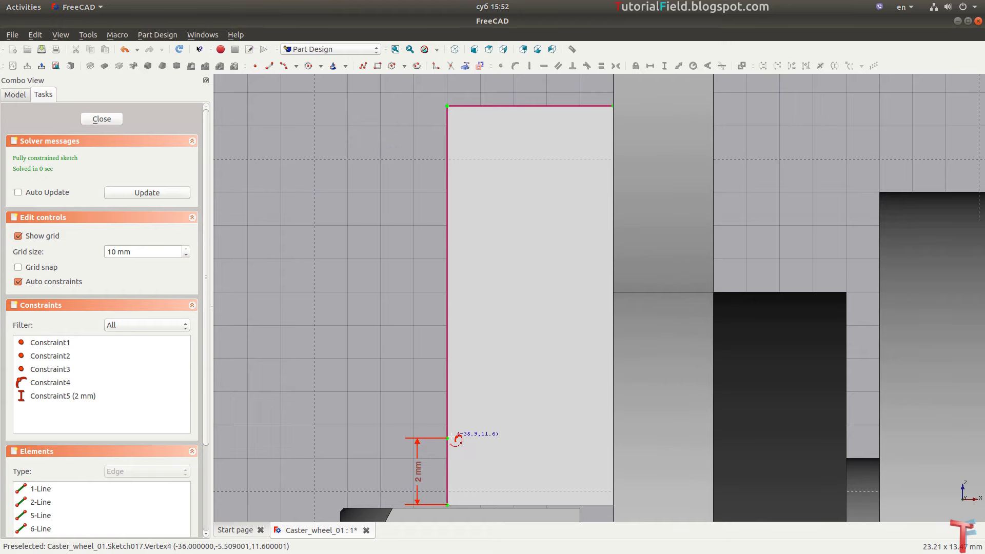
{"action": "left_click", "coordinate": [448, 438]}
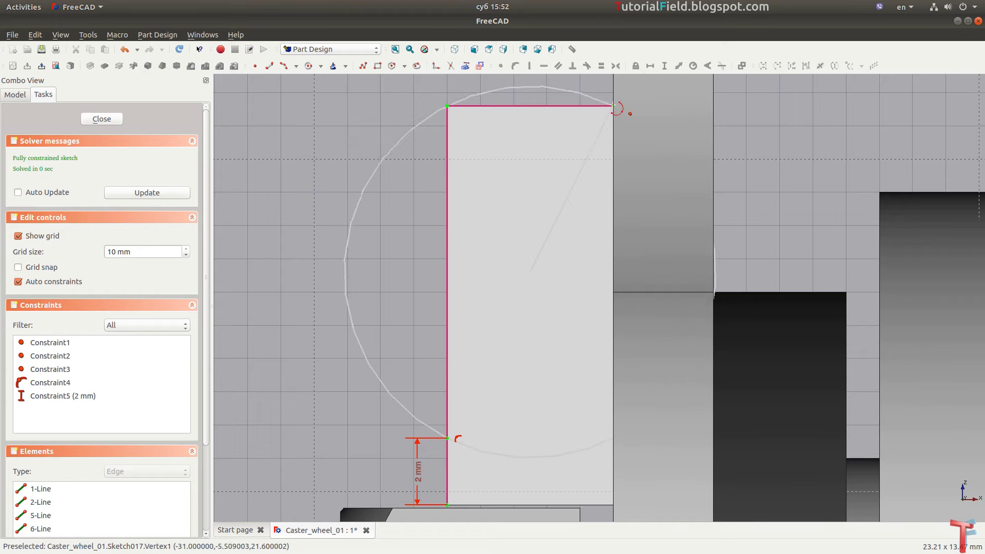
{"action": "left_click", "coordinate": [613, 106]}
{"action": "left_click", "coordinate": [533, 211]}
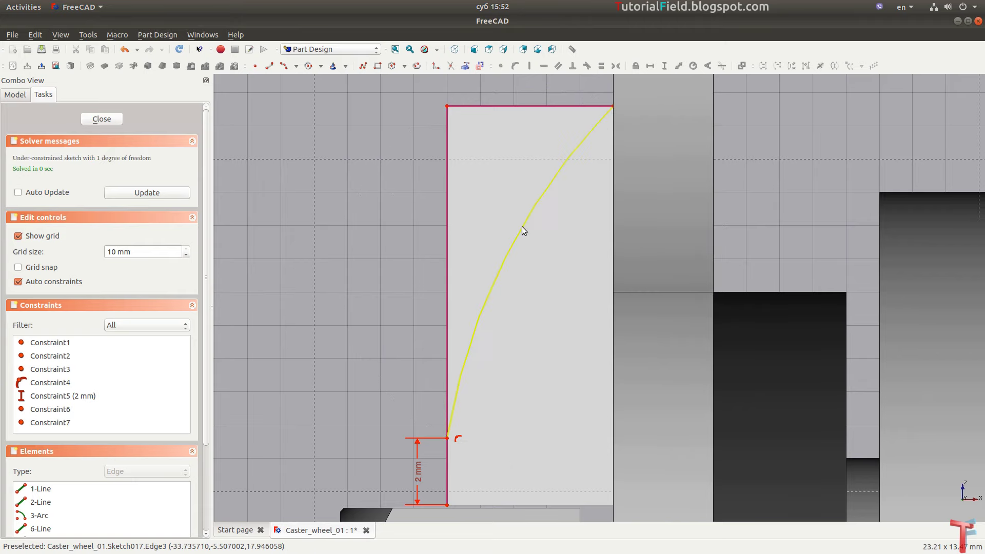
{"action": "left_click", "coordinate": [522, 229]}
{"action": "key", "text": "shift+r"}
{"action": "type", "text": "50mm"}
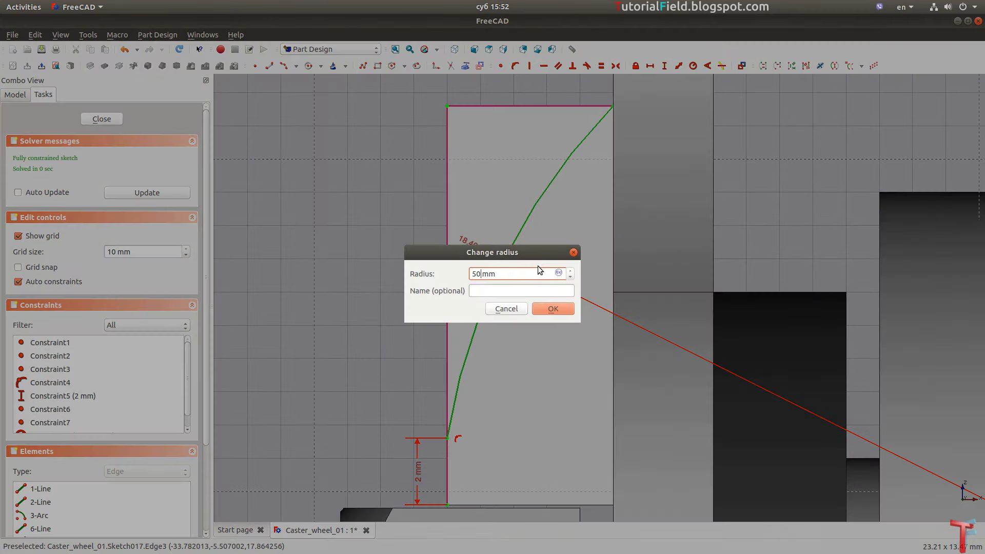
{"action": "key", "text": "Return"}
{"action": "left_click", "coordinate": [101, 119]}
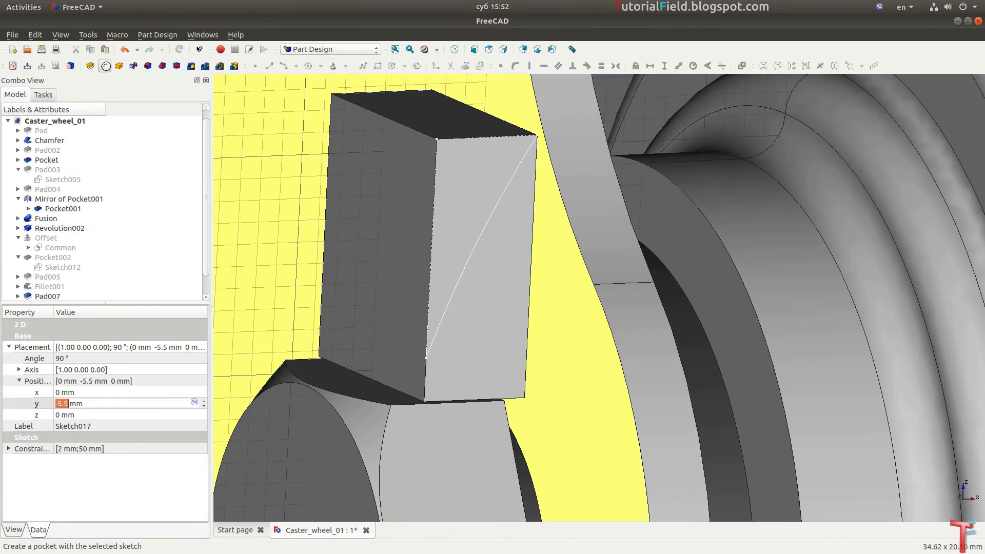
- Pocket Sketch017 into the padded block using the To first type, curving its corner
{"action": "left_click", "coordinate": [104, 66]}
{"action": "left_click", "coordinate": [139, 162]}
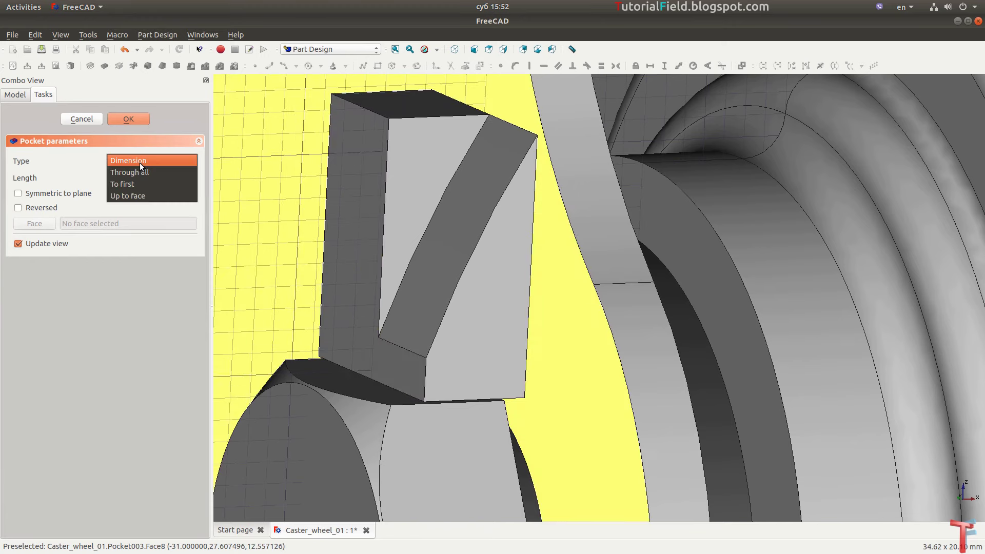
{"action": "left_click", "coordinate": [148, 184]}
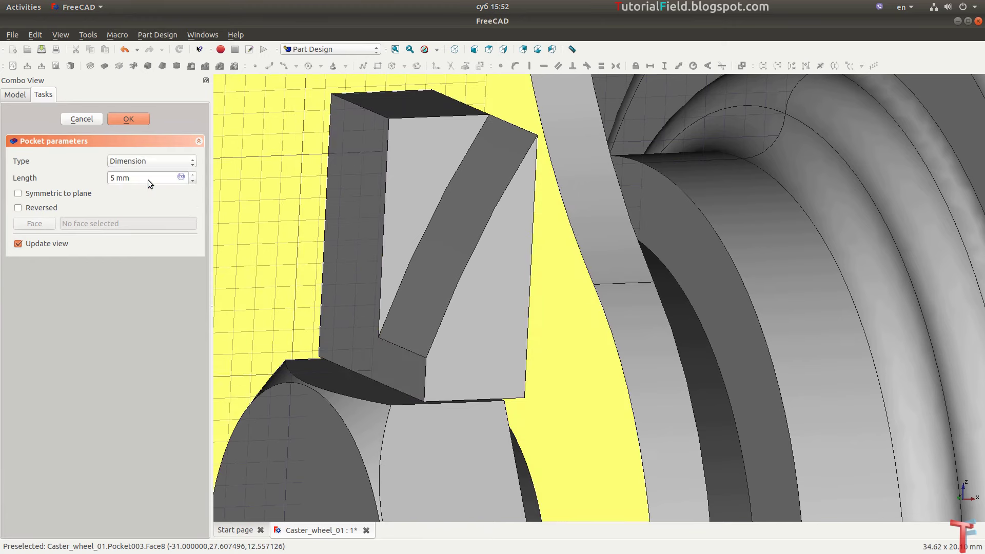
{"action": "scroll", "coordinate": [402, 278], "scroll_direction": "down", "scroll_amount": 3}
{"action": "scroll", "coordinate": [402, 278], "scroll_direction": "down", "scroll_amount": 3}
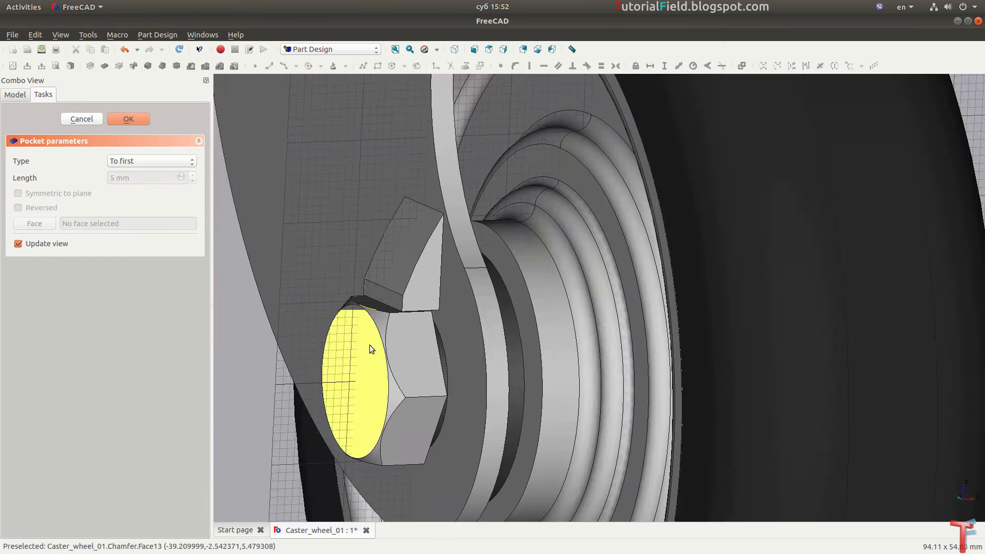
{"action": "middle_click_drag", "start_coordinate": [369, 345], "coordinate": [410, 318]}
{"action": "scroll", "coordinate": [479, 247], "scroll_direction": "down", "scroll_amount": 3}
{"action": "mouse_move", "coordinate": [479, 247]}
{"action": "middle_mouse_down"}
{"action": "mouse_move", "coordinate": [598, 267]}
{"action": "mouse_move", "coordinate": [543, 267]}
{"action": "middle_mouse_up"}
{"action": "key", "text": "Return"}
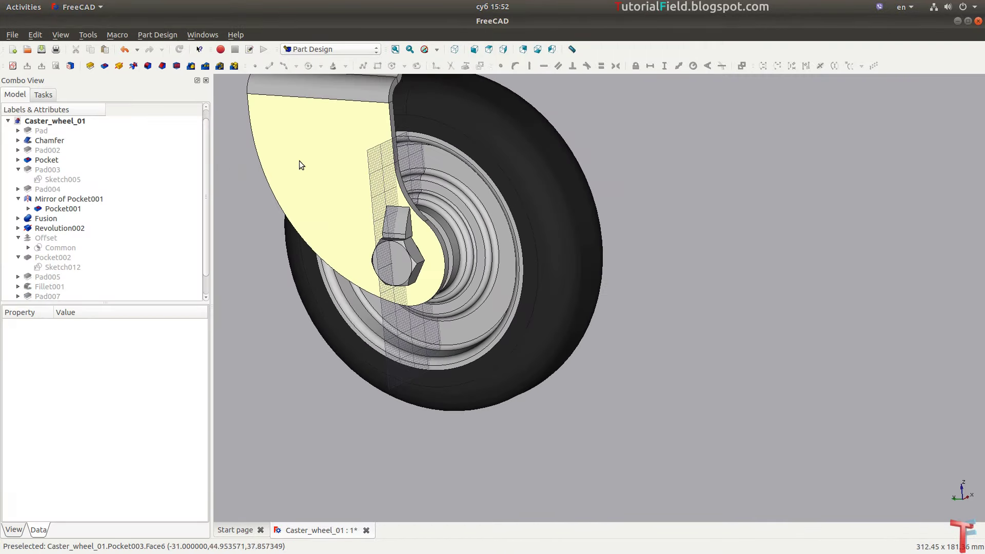
{"action": "scroll", "coordinate": [300, 161], "scroll_direction": "down", "scroll_amount": 3}
{"action": "middle_click_drag", "start_coordinate": [600, 299], "coordinate": [517, 301]}
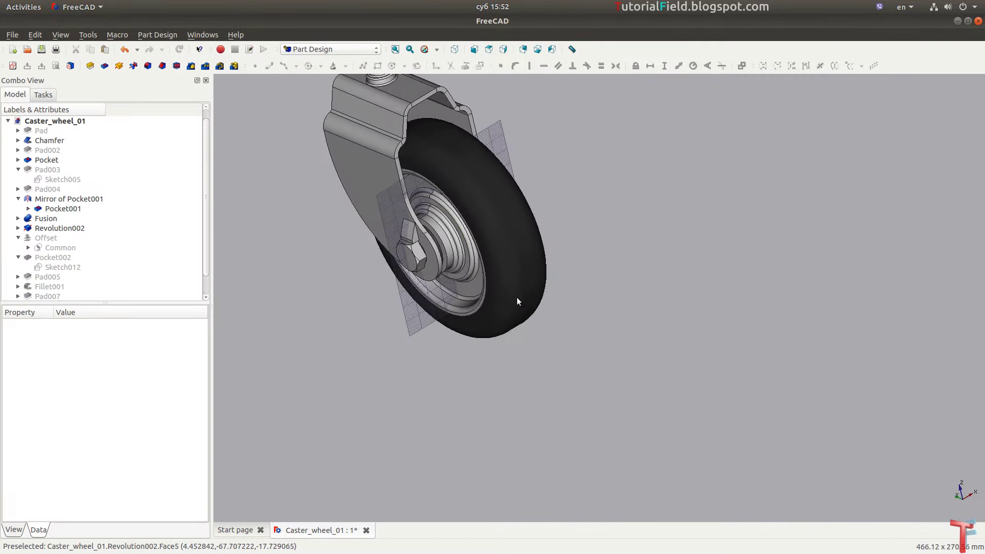
{"action": "left_click", "coordinate": [410, 48]}
{"action": "left_click", "coordinate": [454, 49]}
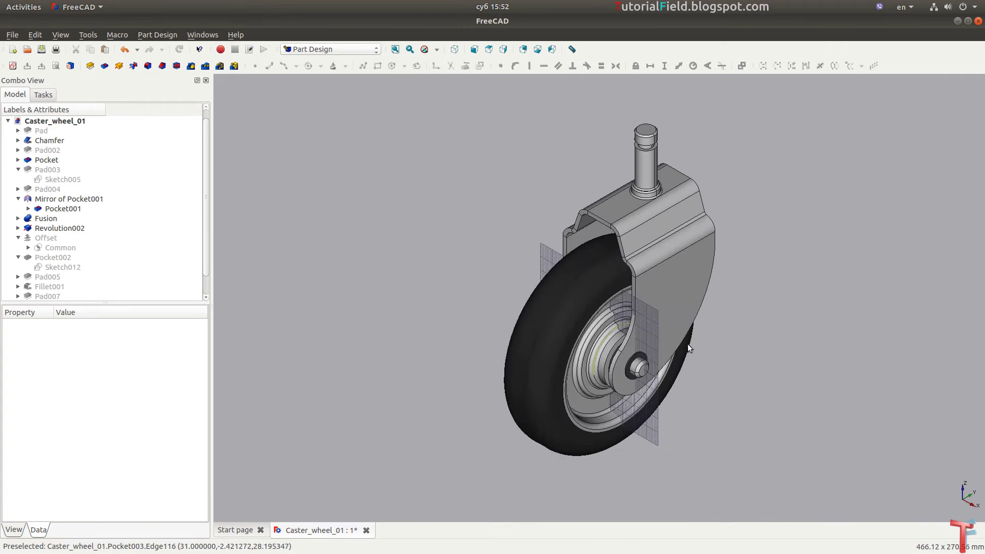
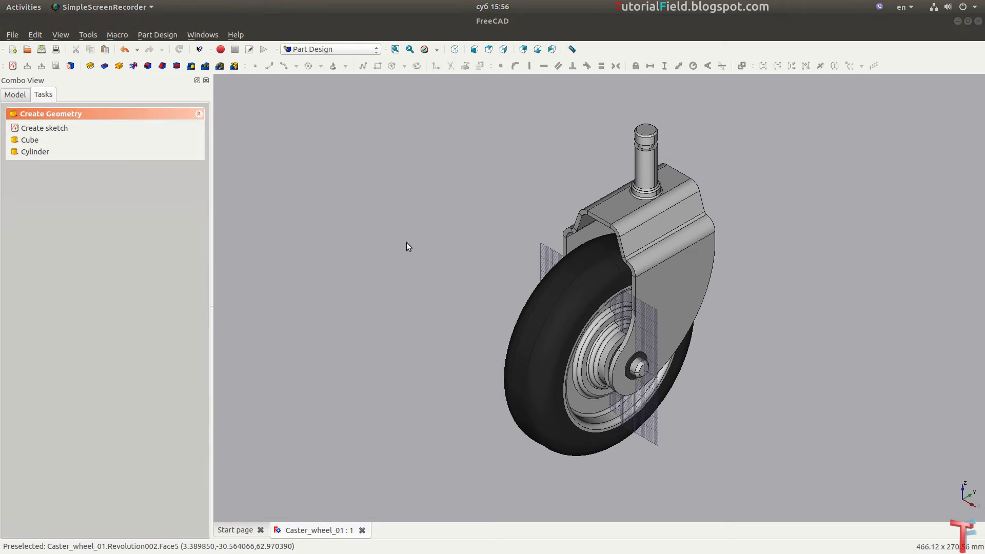
- Switch FreeCAD to the Fasteners workbench
{"action": "left_click", "coordinate": [333, 52]}
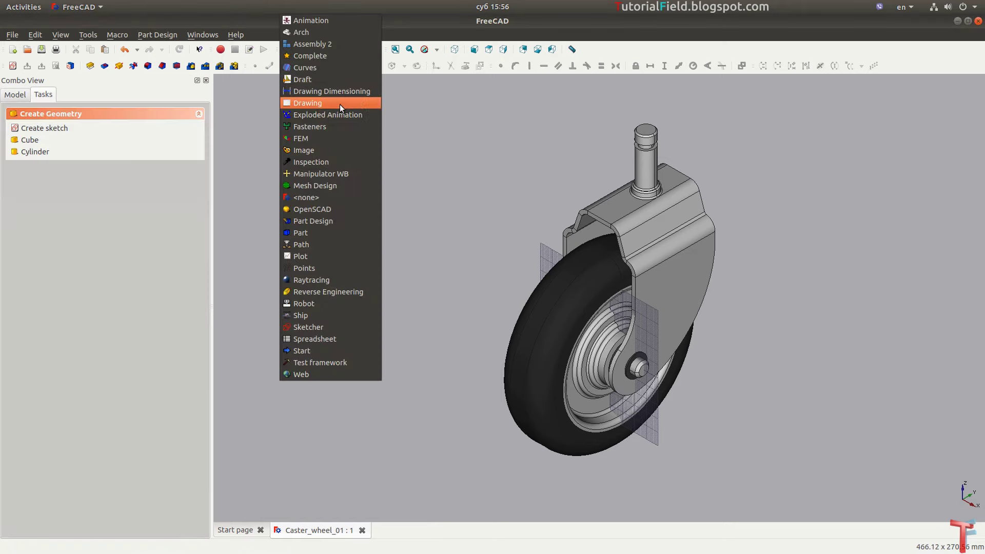
{"action": "left_click", "coordinate": [327, 126]}
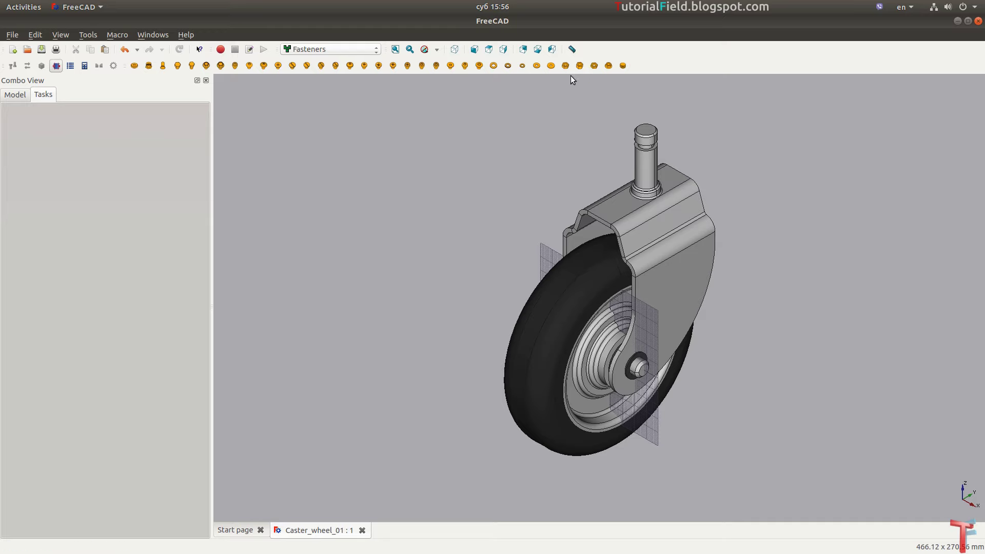
- Insert an ISO4035 M6 hex nut and set its x position to 50 mm
{"action": "left_click", "coordinate": [594, 66]}
{"action": "left_click", "coordinate": [21, 96]}
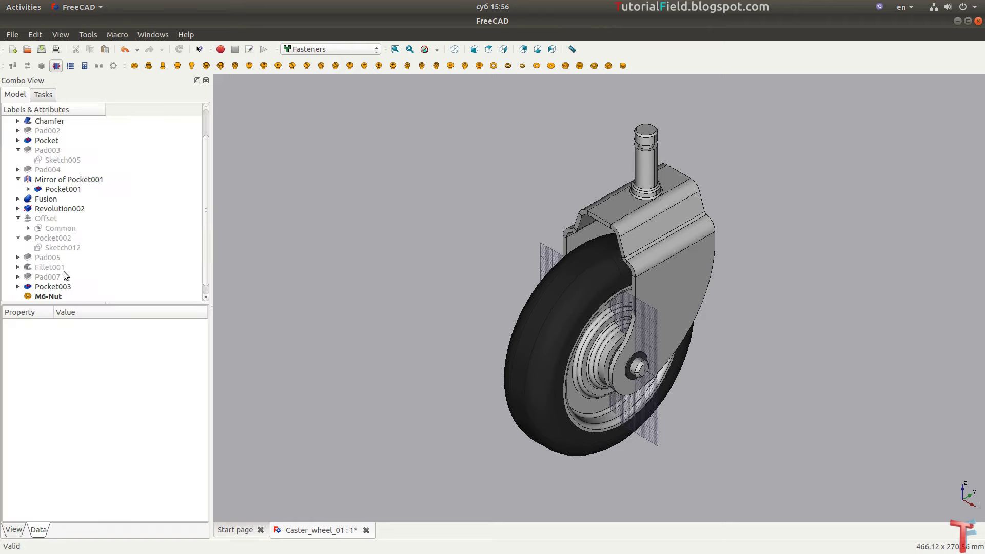
{"action": "left_click", "coordinate": [59, 285]}
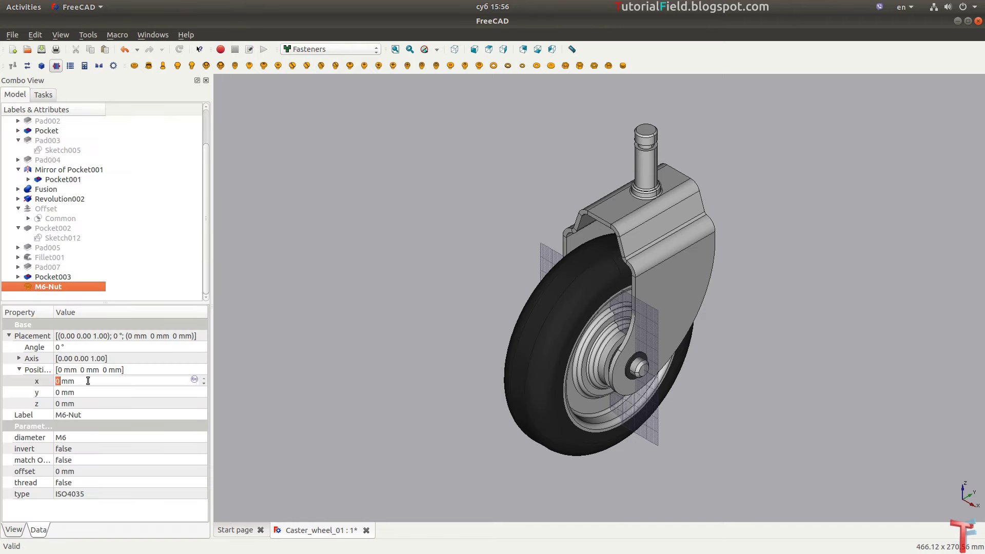
{"action": "scroll", "coordinate": [90, 380], "scroll_direction": "up", "scroll_amount": 2}
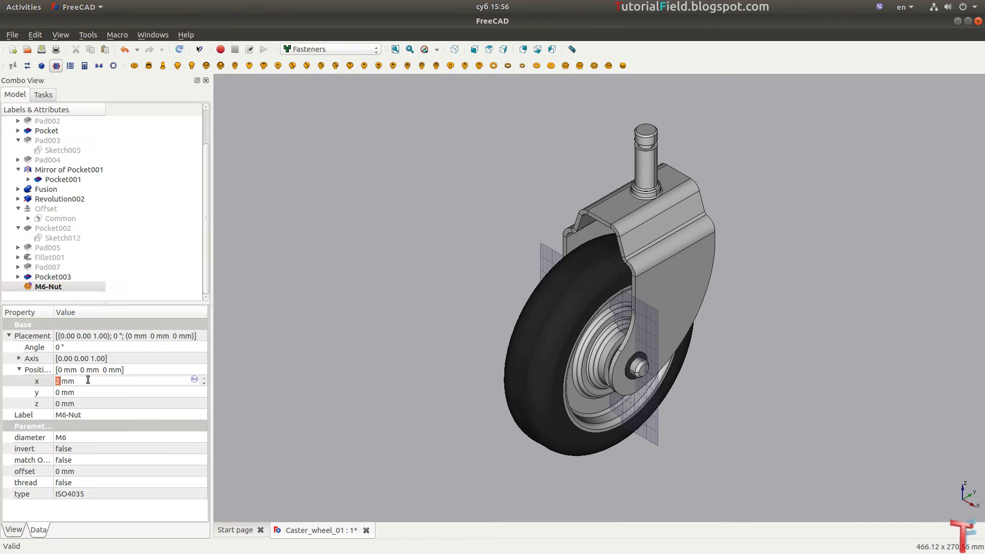
{"action": "type", "text": "50"}
{"action": "key", "text": "Return"}
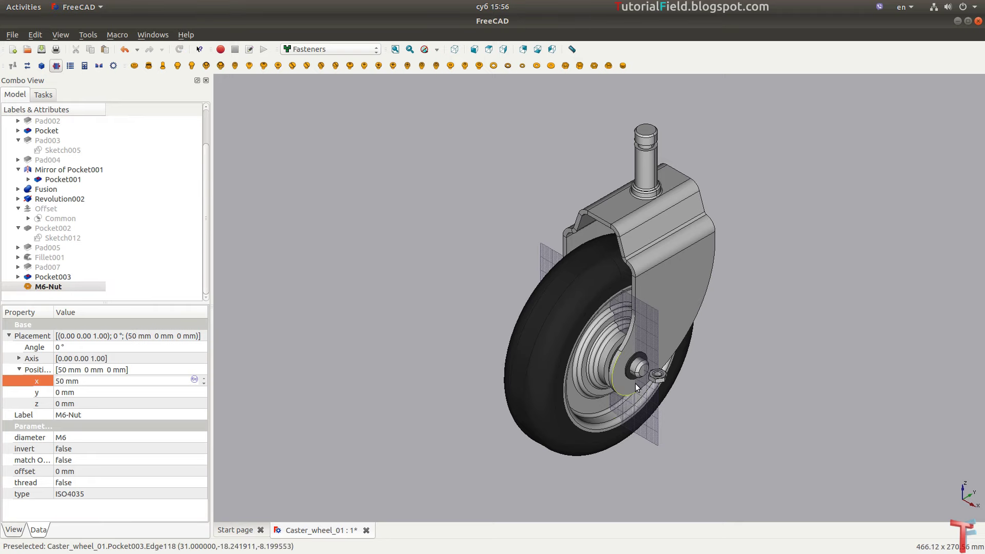
- Rotate the nut 90° about the Y axis (axis 0,1,0)
{"action": "scroll", "coordinate": [635, 383], "scroll_direction": "up", "scroll_amount": 5}
{"action": "scroll", "coordinate": [729, 350], "scroll_direction": "up", "scroll_amount": 2}
{"action": "scroll", "coordinate": [681, 349], "scroll_direction": "up", "scroll_amount": 1}
{"action": "scroll", "coordinate": [670, 361], "scroll_direction": "up", "scroll_amount": 2}
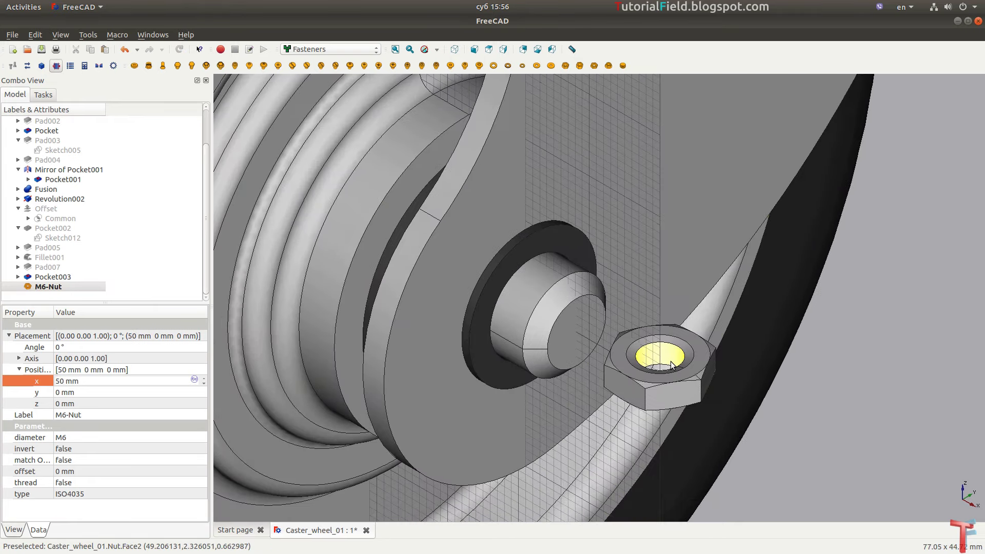
{"action": "scroll", "coordinate": [670, 361], "scroll_direction": "up", "scroll_amount": 3}
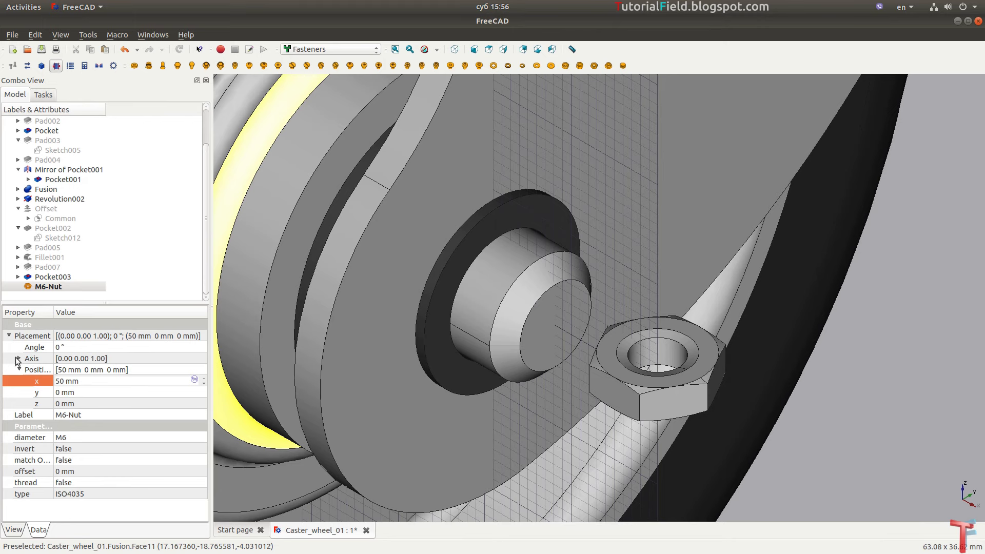
{"action": "left_click", "coordinate": [18, 358]}
{"action": "left_click", "coordinate": [85, 381]}
{"action": "scroll", "coordinate": [86, 381], "scroll_direction": "up", "scroll_amount": 1}
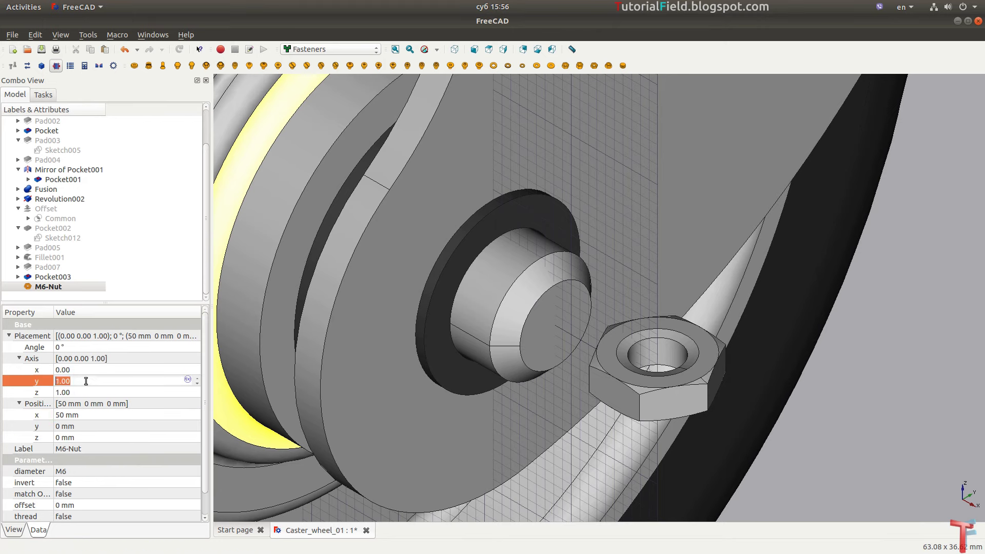
{"action": "left_click", "coordinate": [83, 390]}
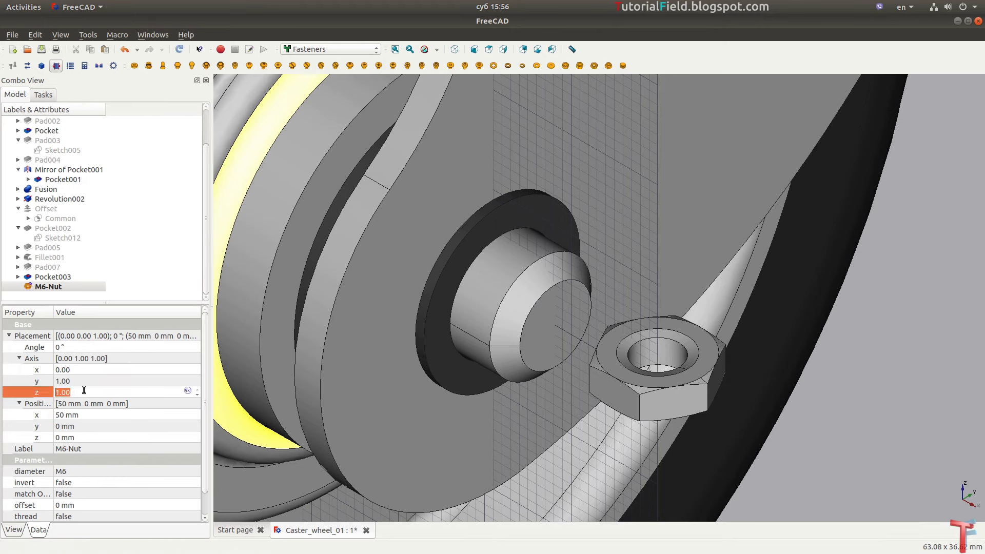
{"action": "type", "text": "0"}
{"action": "left_click", "coordinate": [85, 347]}
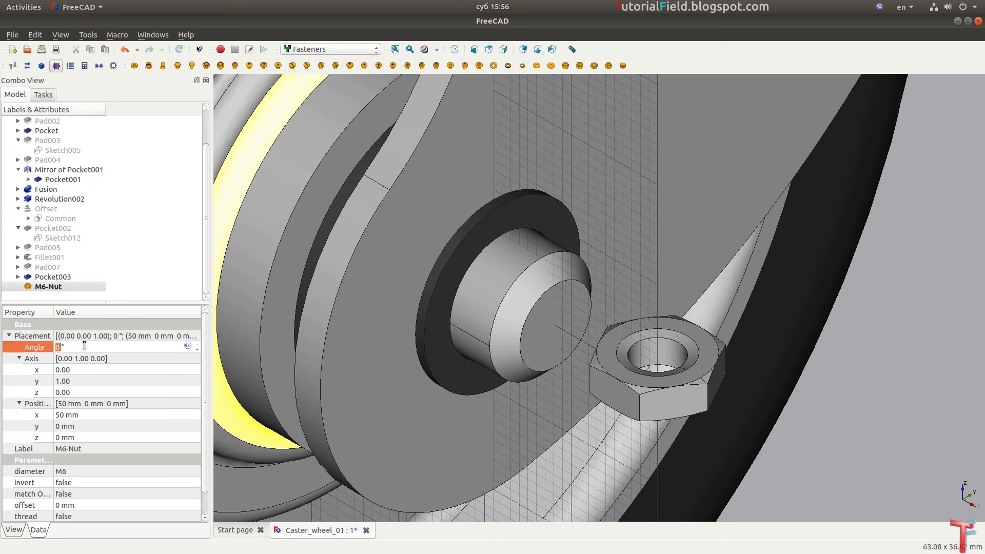
{"action": "type", "text": "90"}
{"action": "key", "text": "Return"}
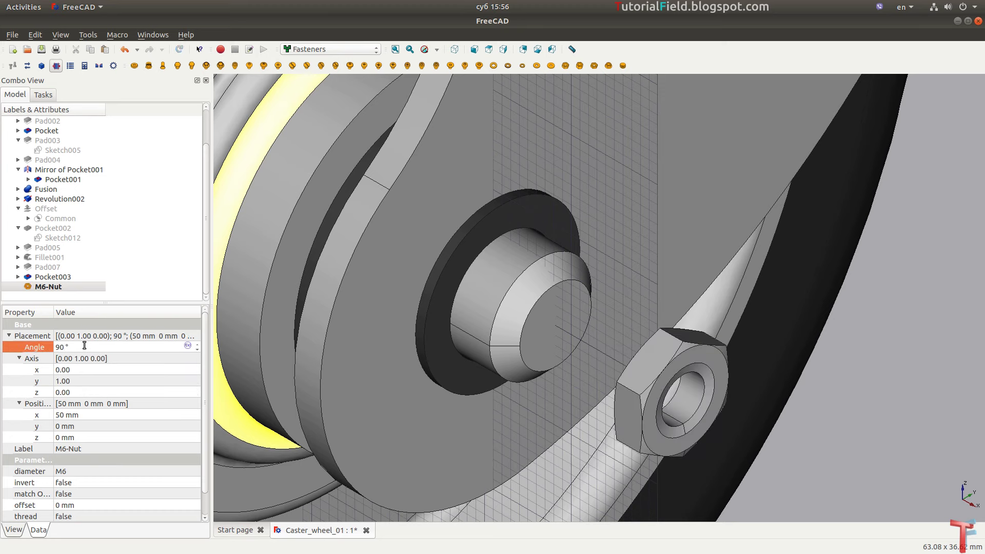
- Change the nut size to M12 and set its x position to 32 mm
{"action": "left_click", "coordinate": [86, 471]}
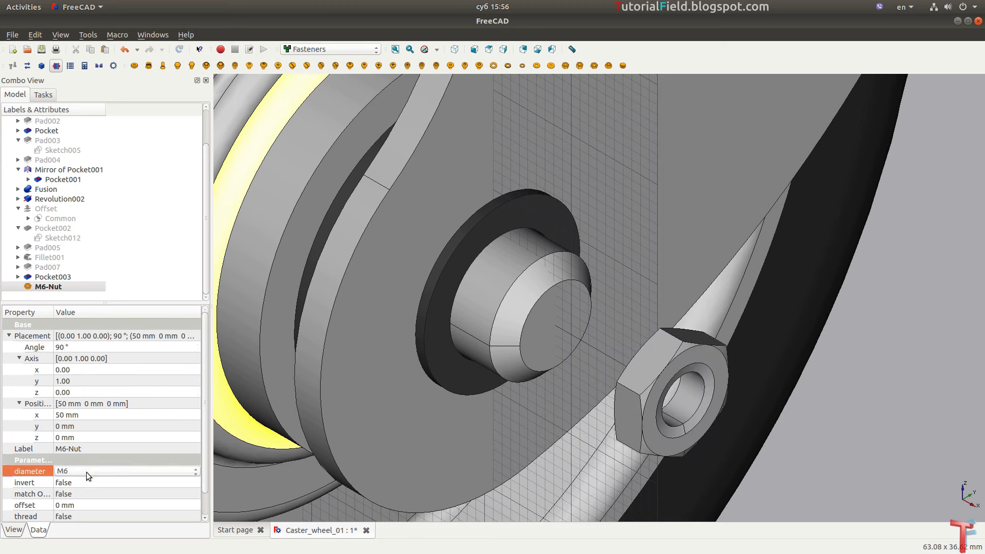
{"action": "left_click", "coordinate": [100, 338]}
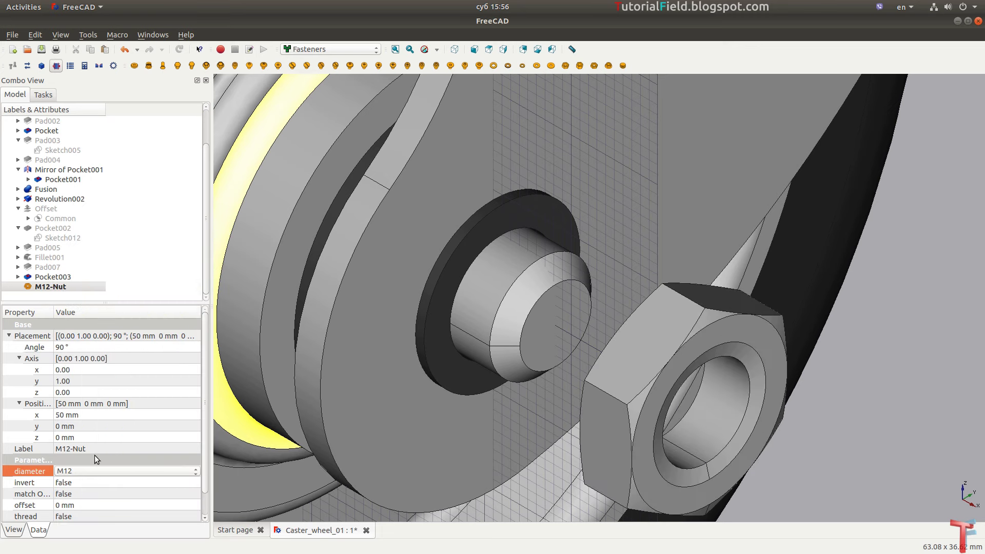
{"action": "left_click", "coordinate": [92, 414]}
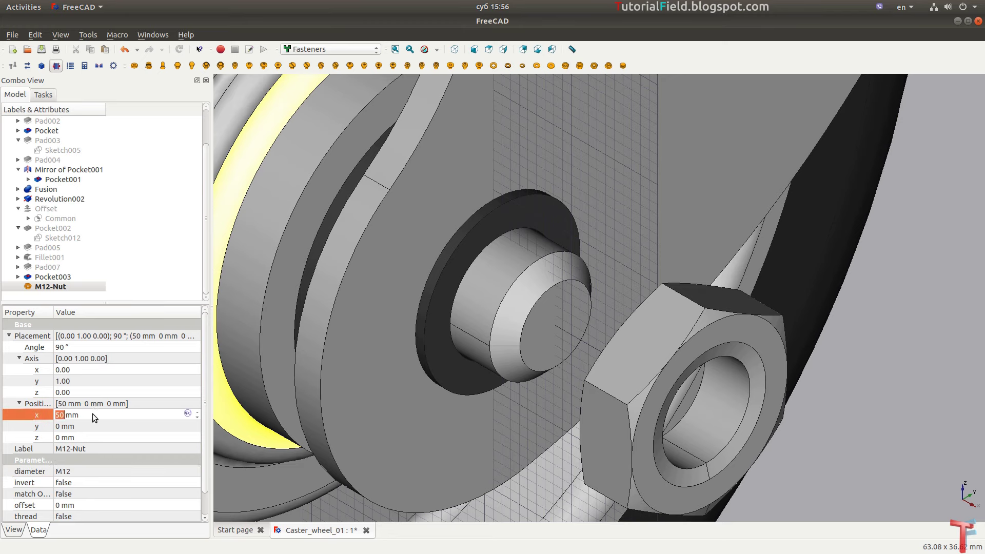
{"action": "scroll", "coordinate": [94, 415], "scroll_direction": "down", "scroll_amount": 1}
{"action": "scroll", "coordinate": [94, 414], "scroll_direction": "down", "scroll_amount": 4}
{"action": "scroll", "coordinate": [94, 415], "scroll_direction": "down", "scroll_amount": 4}
{"action": "scroll", "coordinate": [94, 414], "scroll_direction": "down", "scroll_amount": 3}
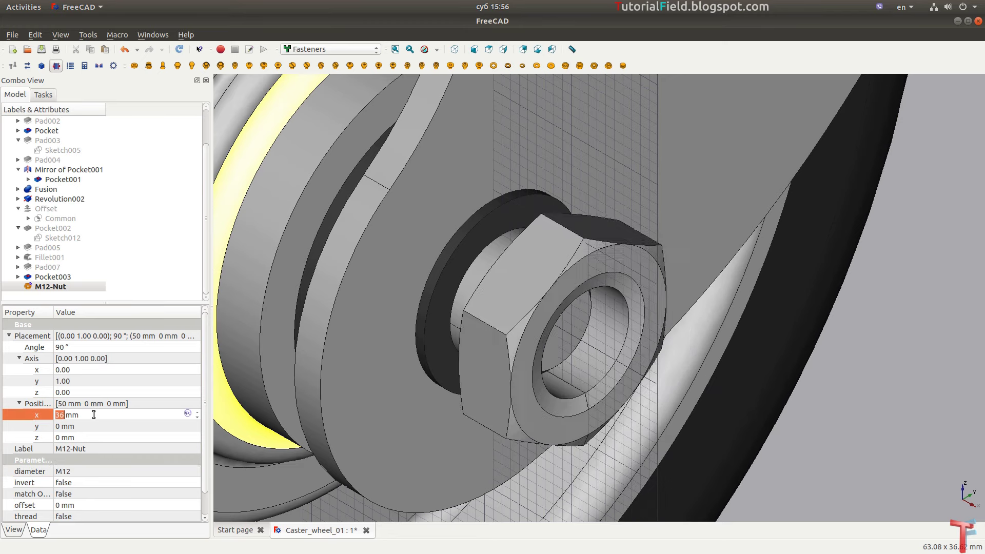
{"action": "scroll", "coordinate": [94, 415], "scroll_direction": "down", "scroll_amount": 3}
- Orbit to check the nut on the axle, then fit the whole caster in view
{"action": "middle_click_drag", "start_coordinate": [243, 430], "coordinate": [734, 274]}
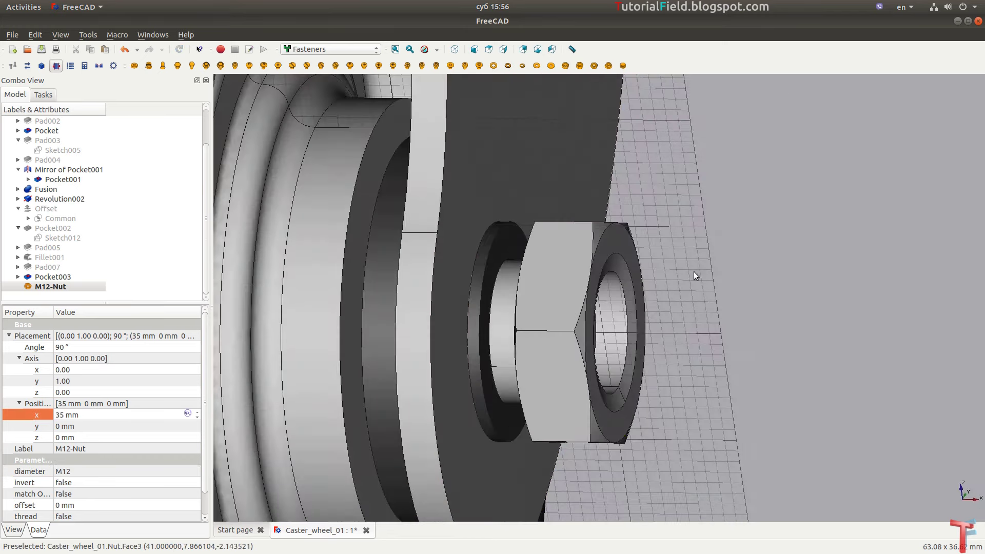
{"action": "scroll", "coordinate": [121, 413], "scroll_direction": "down", "scroll_amount": 2}
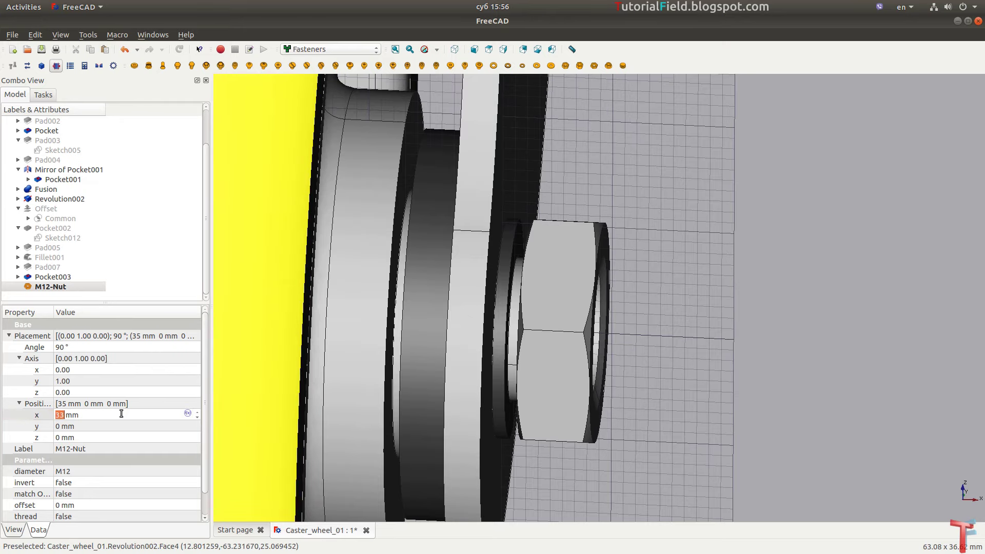
{"action": "scroll", "coordinate": [122, 414], "scroll_direction": "down", "scroll_amount": 1}
{"action": "mouse_move", "coordinate": [541, 325]}
{"action": "middle_mouse_down"}
{"action": "mouse_move", "coordinate": [595, 388]}
{"action": "mouse_move", "coordinate": [433, 390]}
{"action": "mouse_move", "coordinate": [734, 338]}
{"action": "mouse_move", "coordinate": [673, 435]}
{"action": "mouse_move", "coordinate": [364, 338]}
{"action": "mouse_move", "coordinate": [615, 353]}
{"action": "middle_mouse_up"}
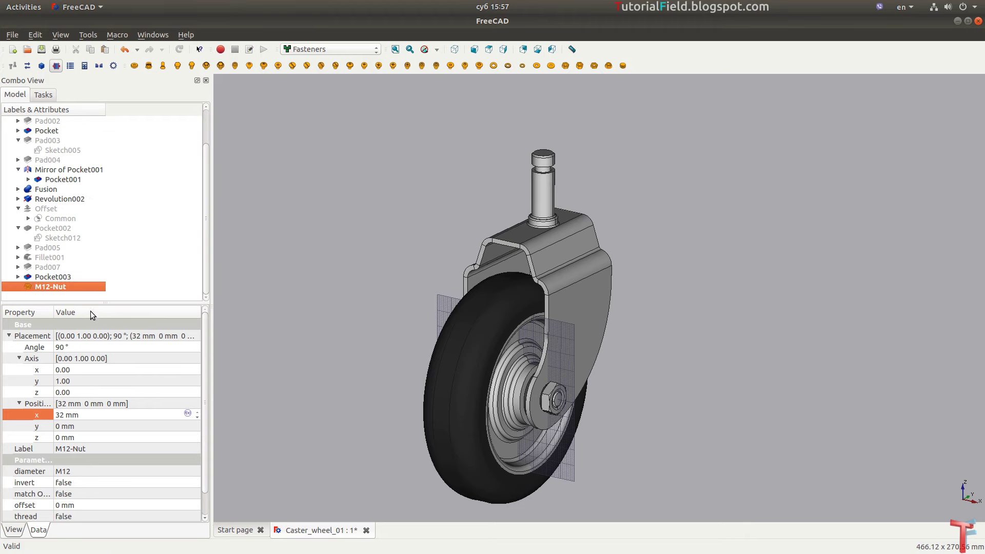
{"action": "left_click_drag", "start_coordinate": [94, 303], "coordinate": [90, 353]}
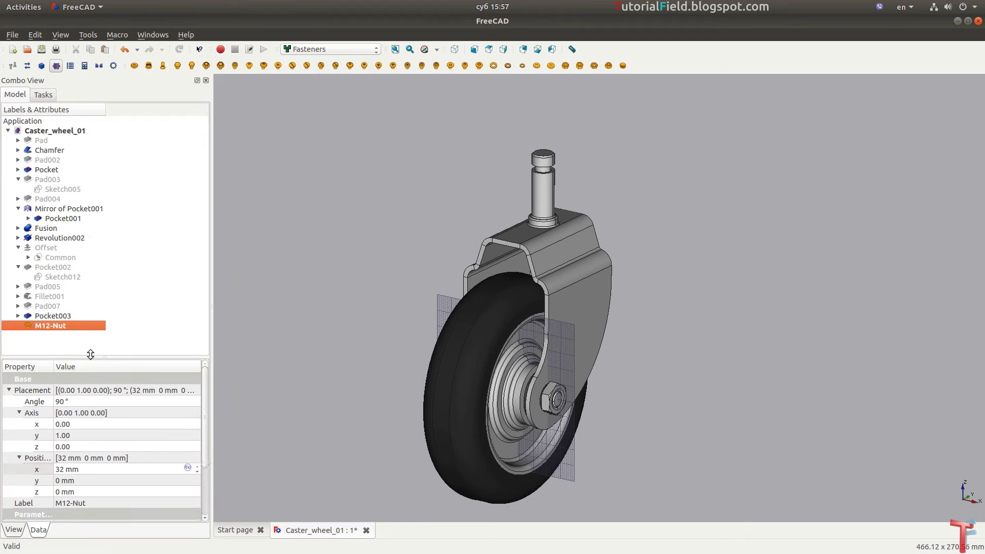
{"action": "left_click", "coordinate": [396, 52]}
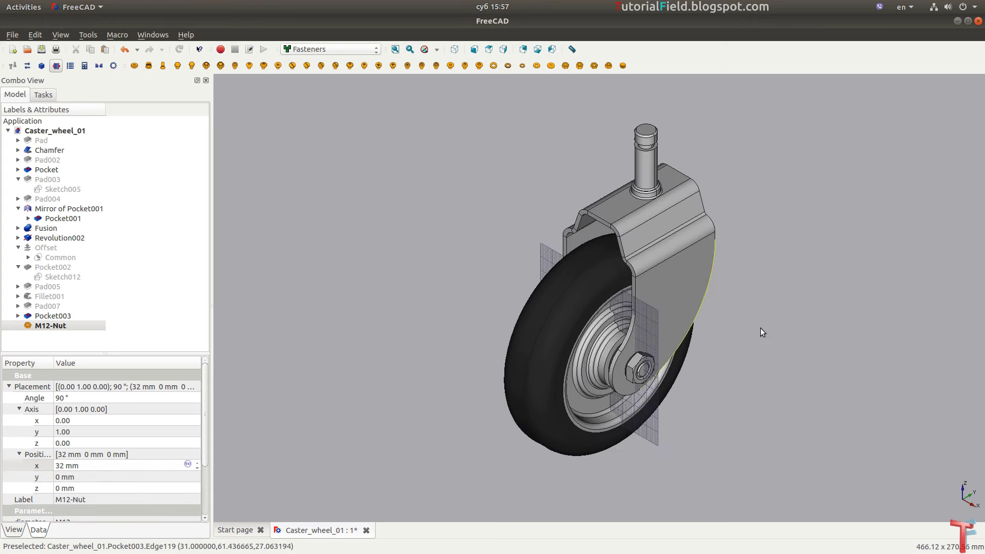
{"action": "key", "text": "alt+Tab"}
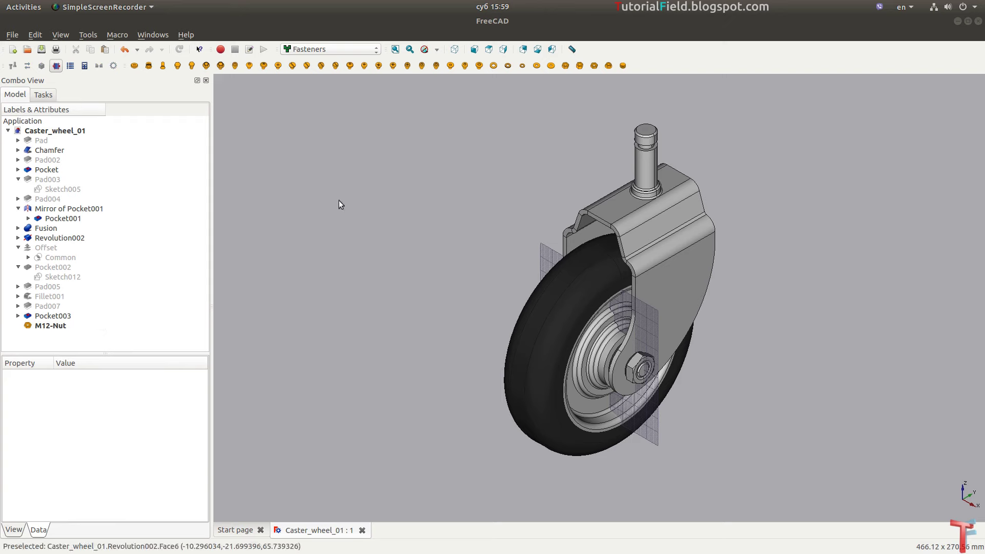
- Select Chamfer, Pocket, the Fusion hub, Pocket003 and M12-Nut for appearance editing
{"action": "left_click", "coordinate": [47, 154]}
{"action": "left_click", "coordinate": [56, 173], "text": "ctrl"}
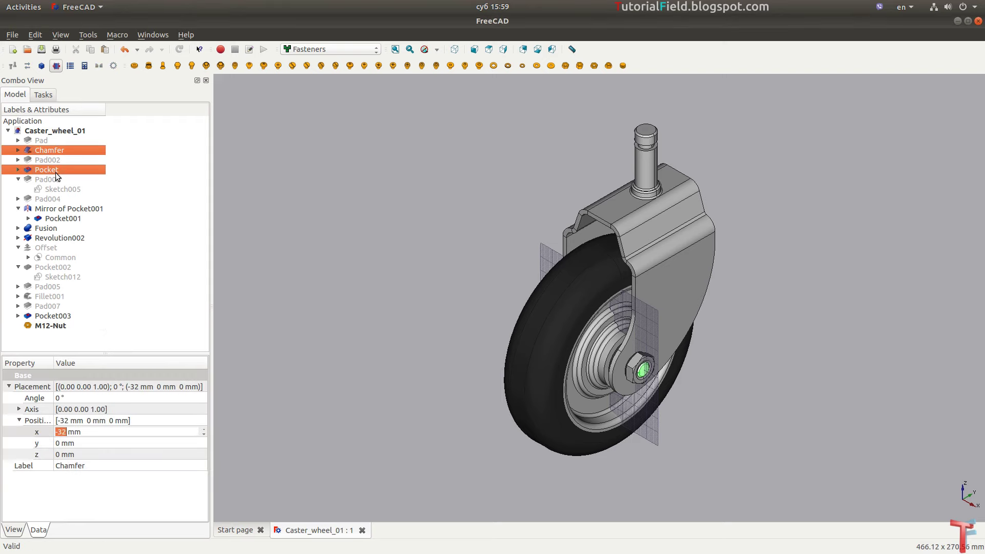
{"action": "left_click", "coordinate": [57, 227], "text": "ctrl"}
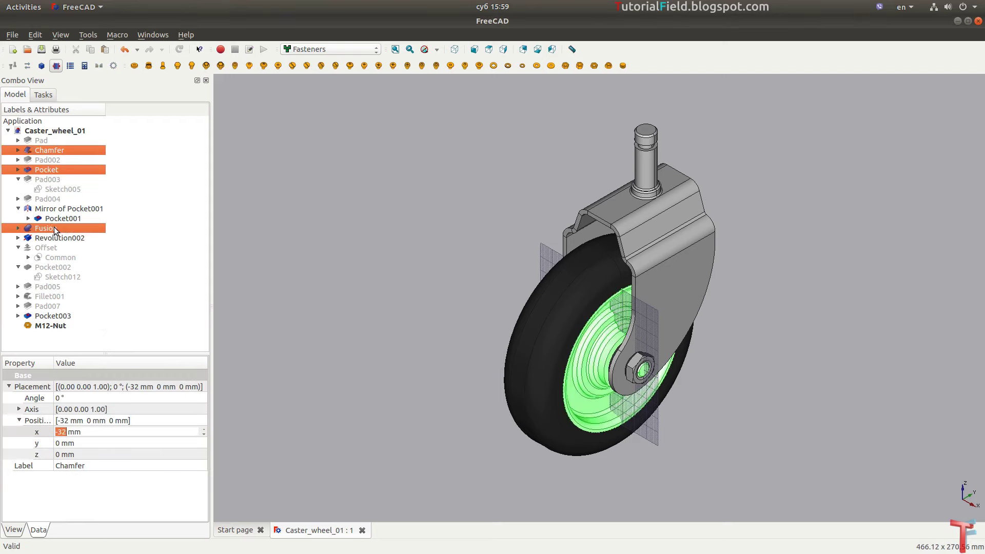
{"action": "left_click", "coordinate": [61, 317], "text": "ctrl"}
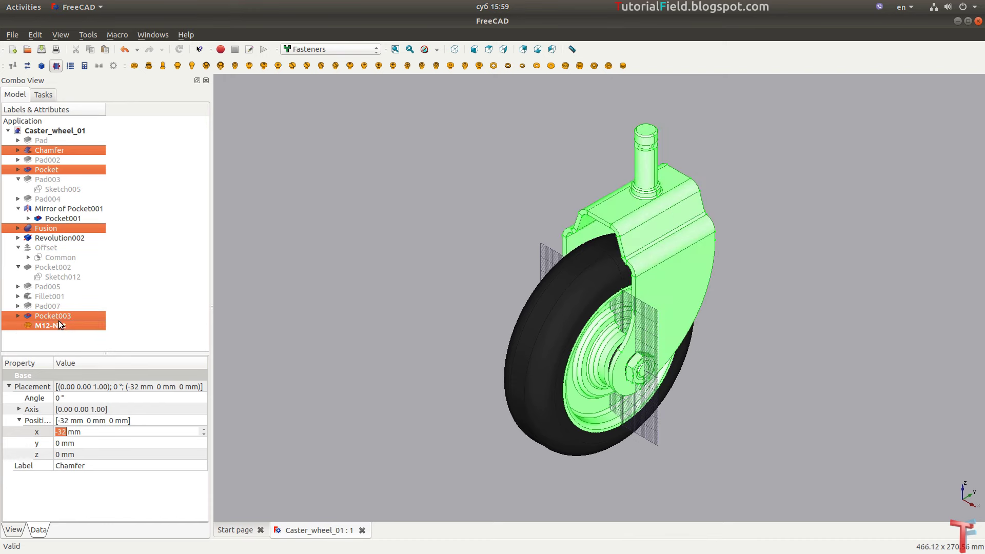
{"action": "right_click", "coordinate": [58, 321]}
{"action": "left_click", "coordinate": [111, 374]}
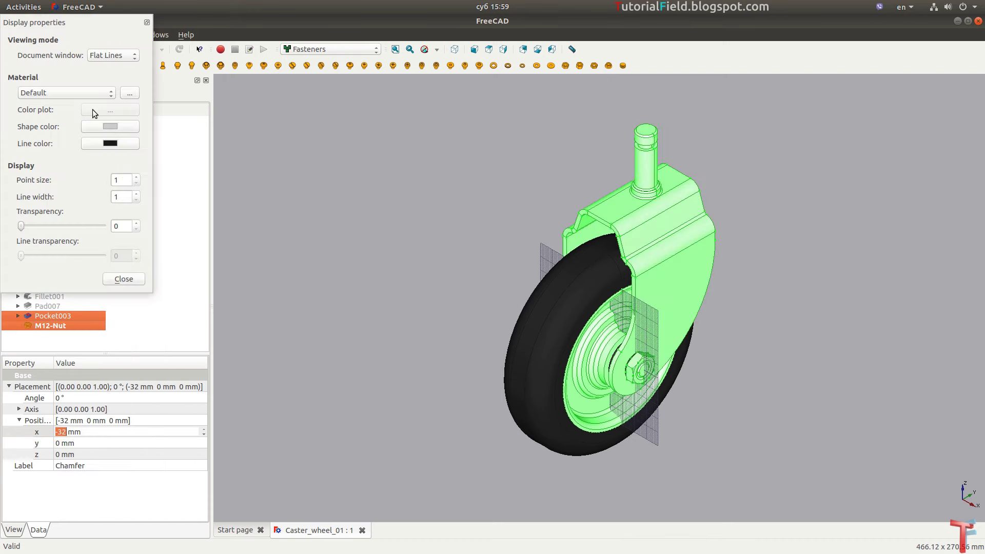
- Darken the selected parts' material diffuse colour to a grey of about 163
{"action": "left_click", "coordinate": [129, 93]}
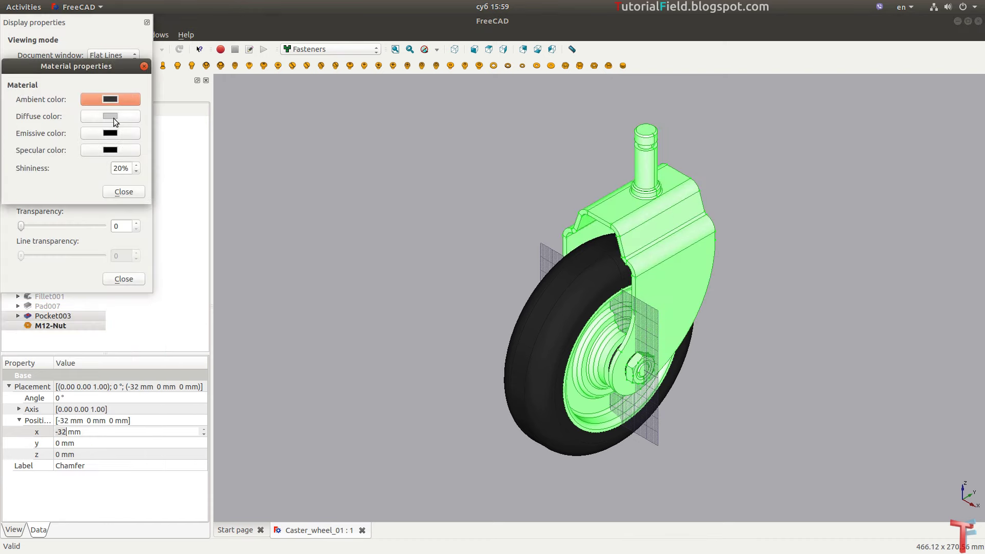
{"action": "left_click", "coordinate": [113, 117]}
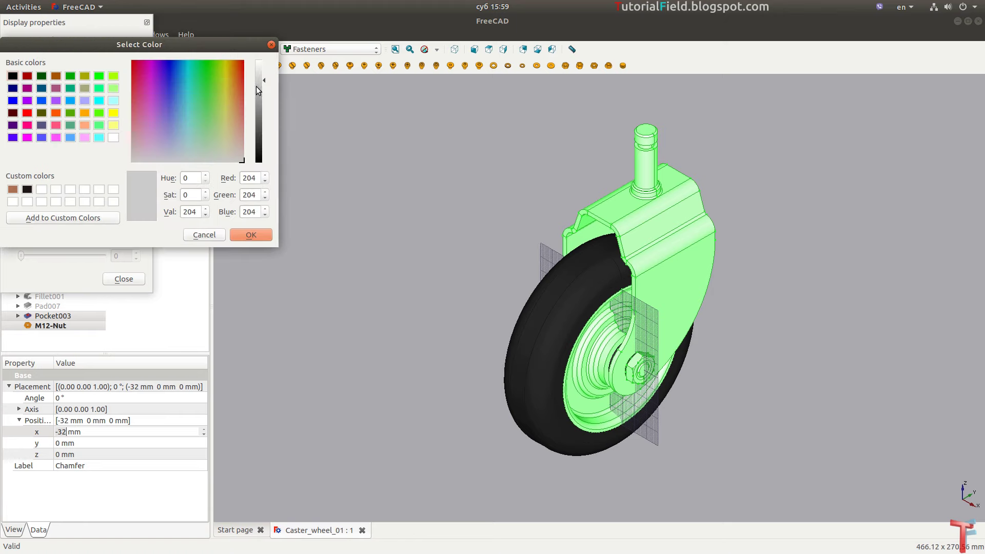
{"action": "left_click_drag", "start_coordinate": [256, 86], "coordinate": [257, 93]}
{"action": "left_click", "coordinate": [251, 234]}
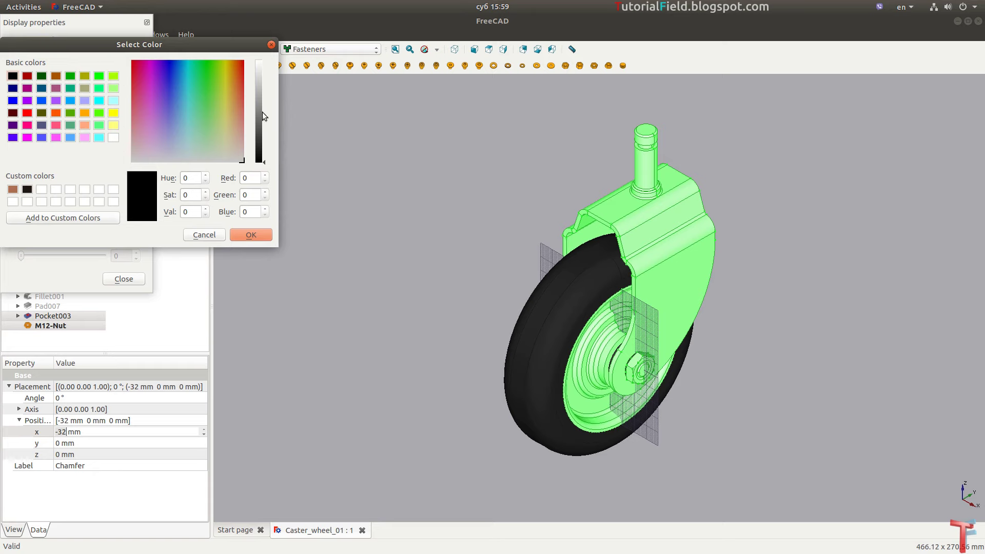
{"action": "left_click", "coordinate": [203, 233]}
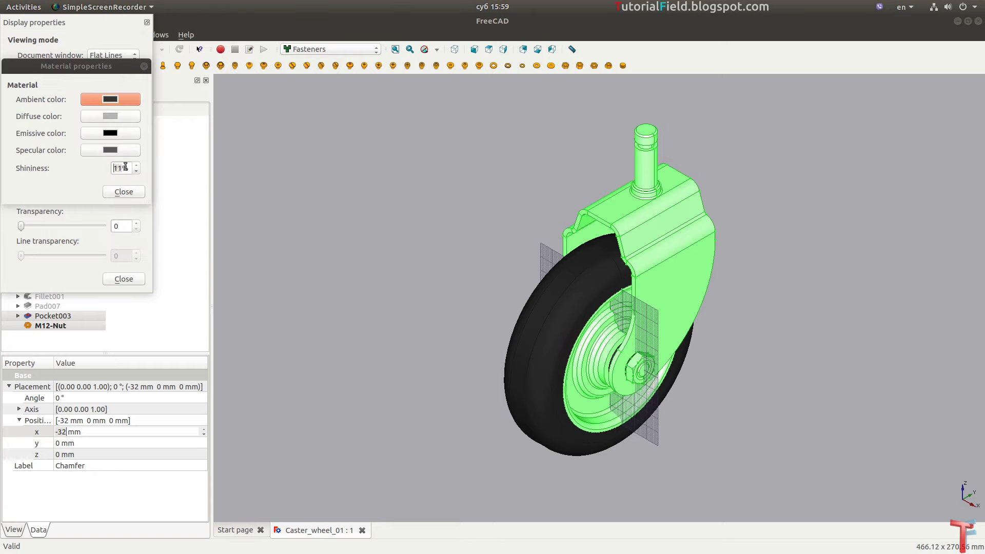
{"action": "left_click", "coordinate": [126, 191]}
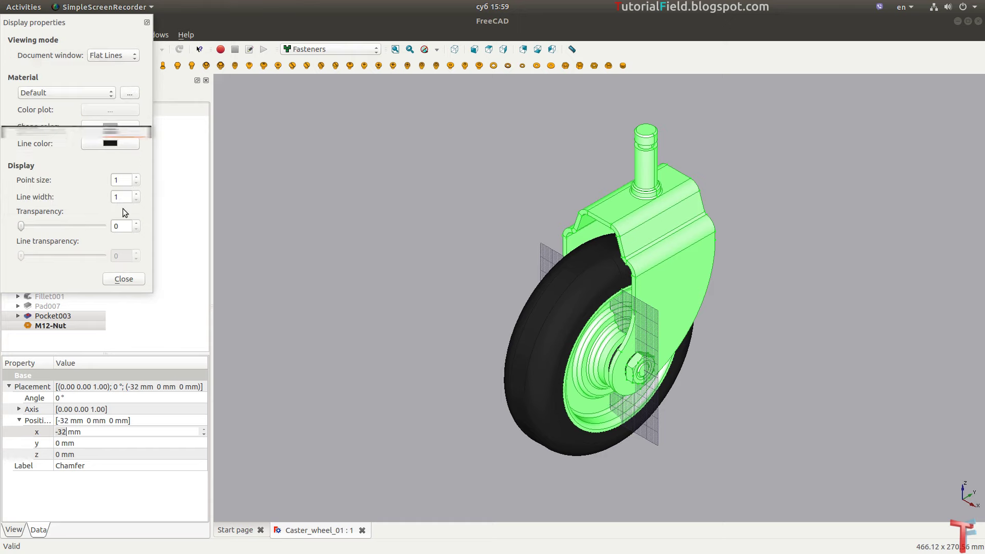
{"action": "left_click", "coordinate": [126, 279]}
- Clear the selection and return the caster to the axonometric view
{"action": "left_click", "coordinate": [386, 267]}
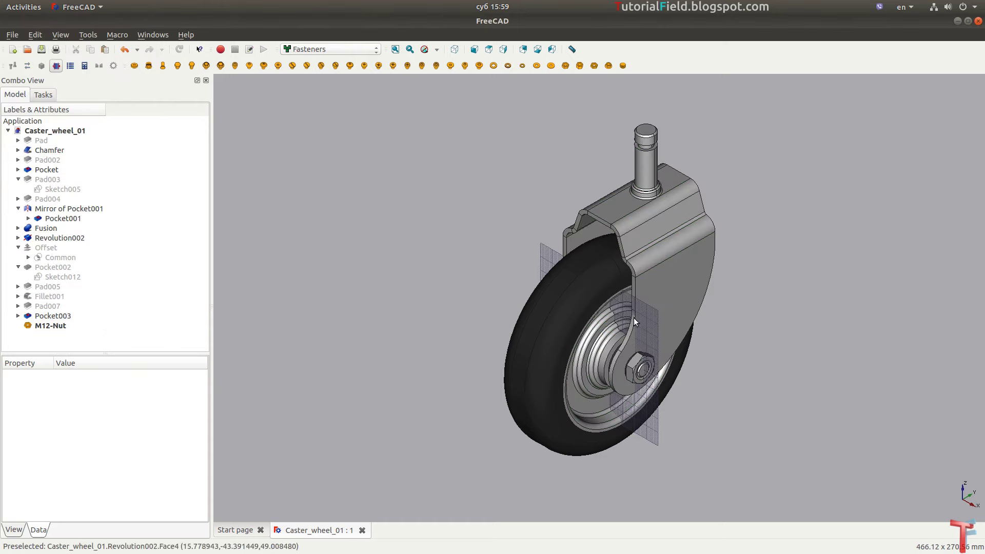
{"action": "middle_click_drag", "start_coordinate": [688, 315], "coordinate": [626, 365]}
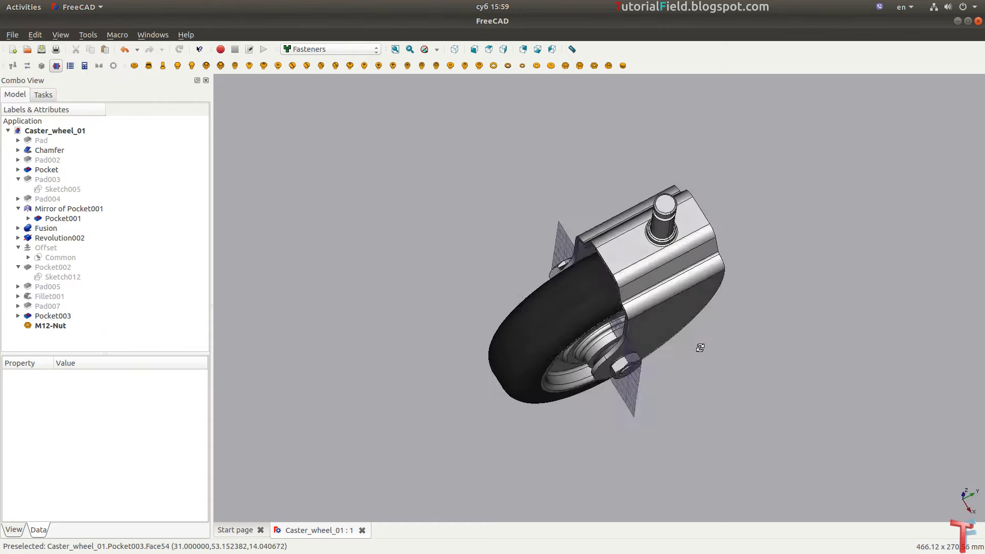
{"action": "middle_click_drag", "start_coordinate": [699, 347], "coordinate": [710, 297]}
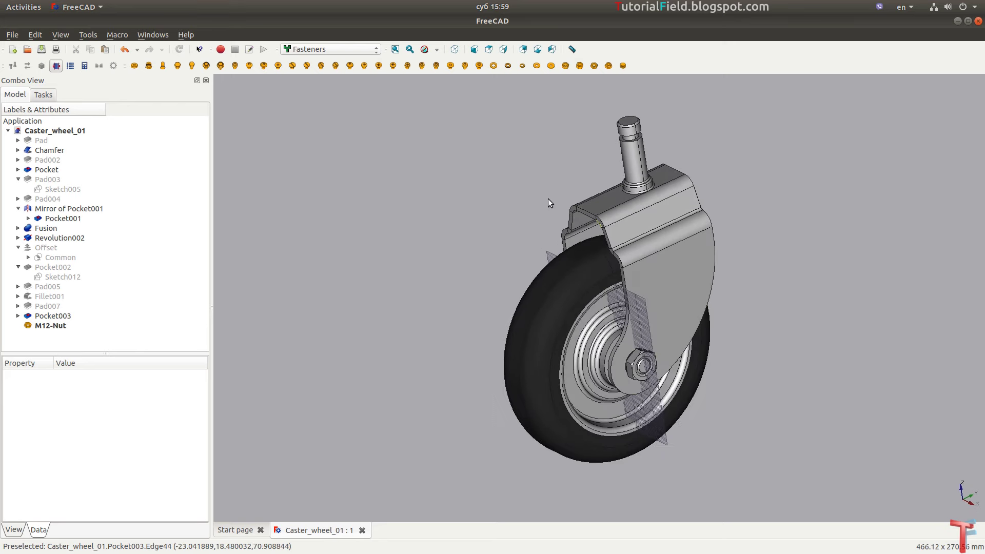
{"action": "left_click", "coordinate": [455, 51]}
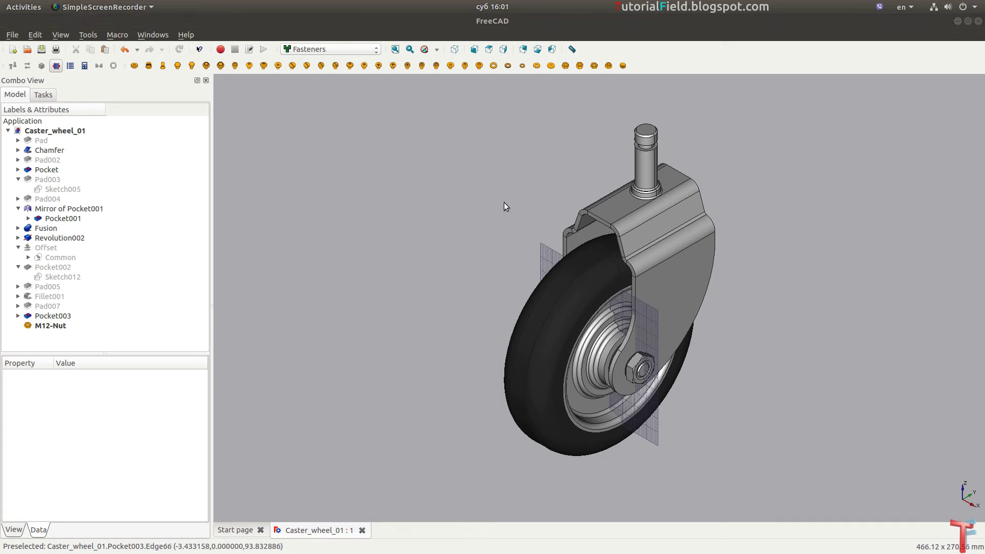
{"action": "left_click", "coordinate": [62, 35]}
{"action": "mouse_move", "coordinate": [94, 148]}
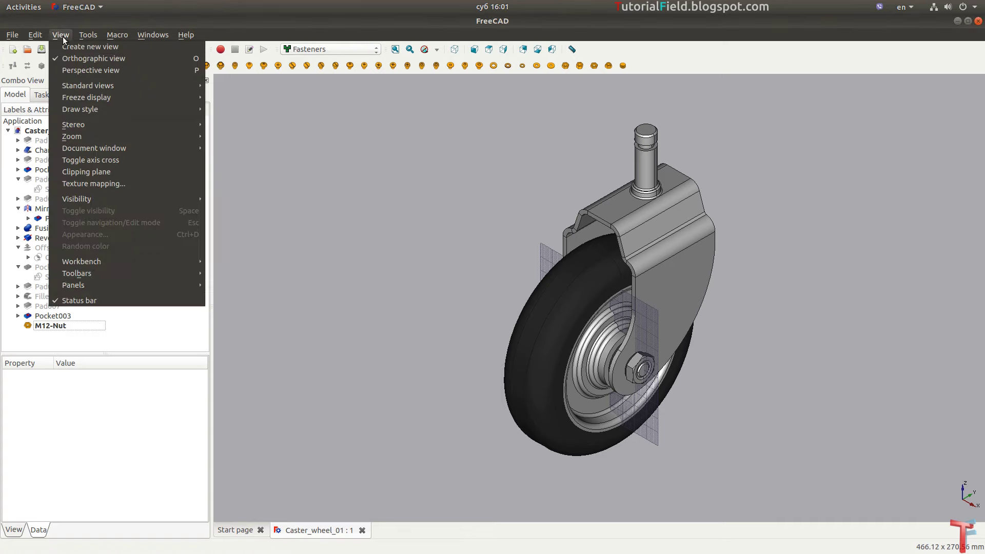
- Enable environment texture mapping using infinite_reflection_02_blur.png
{"action": "left_click", "coordinate": [98, 184]}
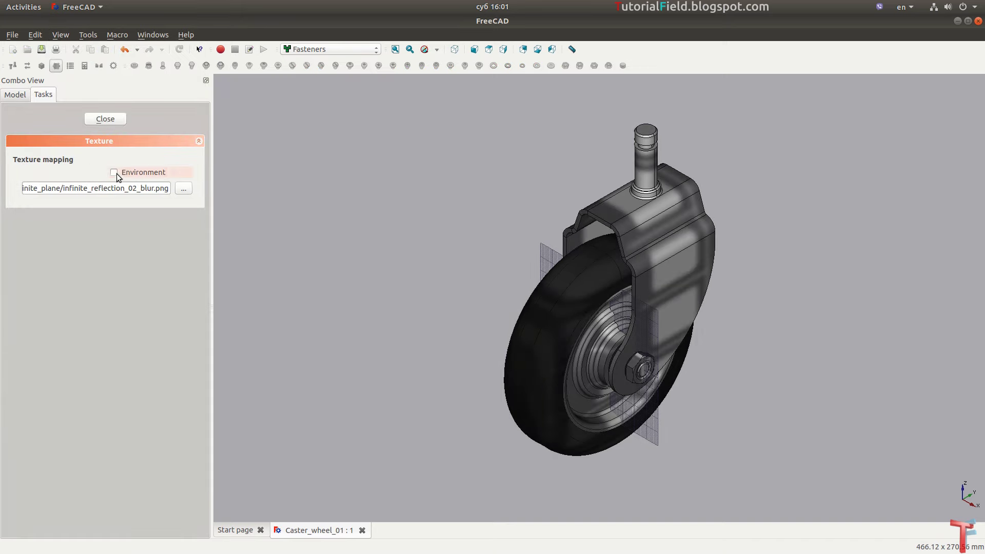
{"action": "left_click", "coordinate": [114, 173]}
{"action": "scroll", "coordinate": [647, 321], "scroll_direction": "up", "scroll_amount": 3}
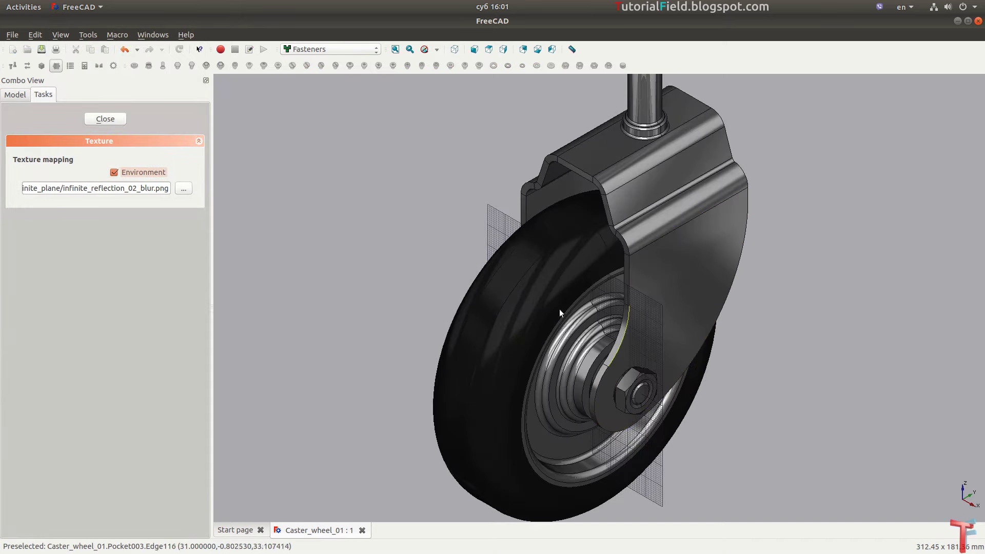
{"action": "mouse_move", "coordinate": [560, 319]}
{"action": "middle_mouse_down"}
{"action": "mouse_move", "coordinate": [512, 303]}
{"action": "mouse_move", "coordinate": [614, 261]}
{"action": "middle_mouse_up"}
{"action": "key", "text": "3"}
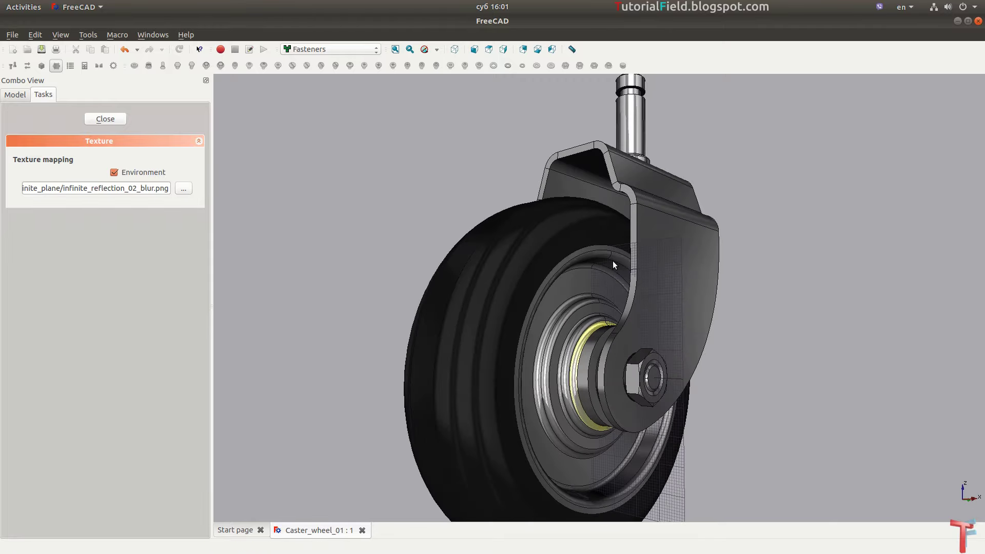
{"action": "mouse_move", "coordinate": [523, 305]}
{"action": "middle_mouse_down"}
{"action": "mouse_move", "coordinate": [732, 312]}
{"action": "mouse_move", "coordinate": [633, 349]}
{"action": "mouse_move", "coordinate": [447, 334]}
{"action": "mouse_move", "coordinate": [754, 361]}
{"action": "mouse_move", "coordinate": [580, 334]}
{"action": "mouse_move", "coordinate": [687, 264]}
{"action": "middle_mouse_up"}
- Orbit around the caster to inspect the reflections, then fit it all in view
{"action": "scroll", "coordinate": [580, 333], "scroll_direction": "up", "scroll_amount": 5}
{"action": "scroll", "coordinate": [678, 288], "scroll_direction": "down", "scroll_amount": 2}
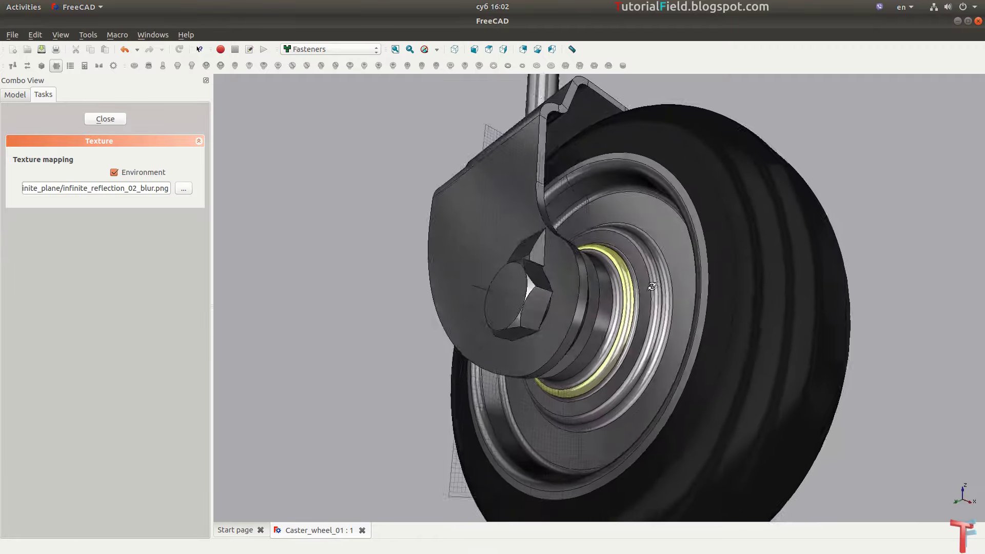
{"action": "scroll", "coordinate": [669, 312], "scroll_direction": "down", "scroll_amount": 2}
{"action": "scroll", "coordinate": [661, 336], "scroll_direction": "down", "scroll_amount": 3}
{"action": "mouse_move", "coordinate": [652, 360]}
{"action": "middle_mouse_down"}
{"action": "mouse_move", "coordinate": [624, 348]}
{"action": "mouse_move", "coordinate": [719, 348]}
{"action": "mouse_move", "coordinate": [679, 311]}
{"action": "mouse_move", "coordinate": [717, 295]}
{"action": "mouse_move", "coordinate": [588, 346]}
{"action": "middle_mouse_up"}
{"action": "middle_click_drag", "start_coordinate": [678, 263], "coordinate": [630, 186]}
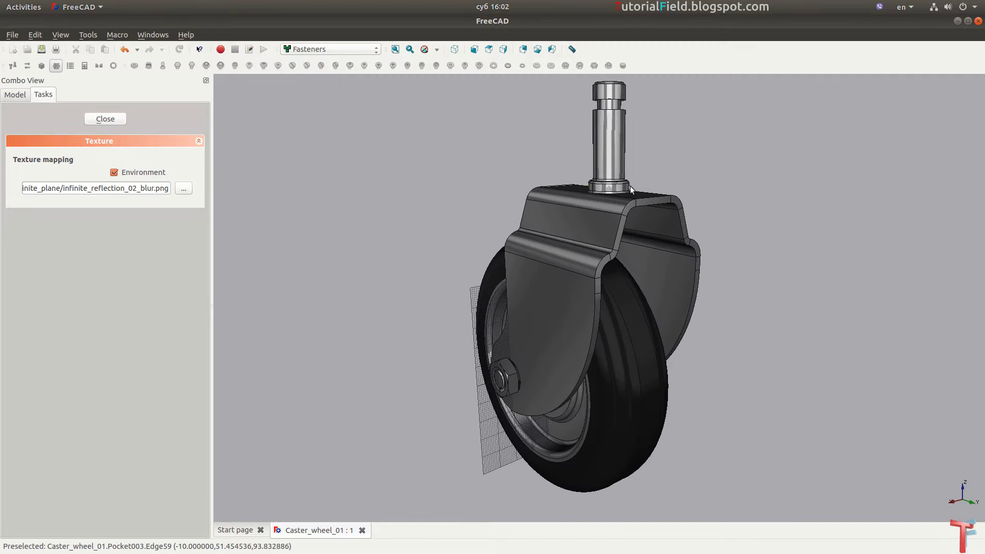
{"action": "scroll", "coordinate": [623, 210], "scroll_direction": "up", "scroll_amount": 2}
{"action": "mouse_move", "coordinate": [640, 258]}
{"action": "middle_mouse_down"}
{"action": "mouse_move", "coordinate": [667, 277]}
{"action": "mouse_move", "coordinate": [631, 275]}
{"action": "mouse_move", "coordinate": [732, 292]}
{"action": "mouse_move", "coordinate": [620, 285]}
{"action": "mouse_move", "coordinate": [774, 279]}
{"action": "mouse_move", "coordinate": [677, 321]}
{"action": "middle_mouse_up"}
{"action": "scroll", "coordinate": [667, 277], "scroll_direction": "up", "scroll_amount": 1}
{"action": "mouse_move", "coordinate": [703, 252]}
{"action": "middle_mouse_down"}
{"action": "mouse_move", "coordinate": [758, 306]}
{"action": "mouse_move", "coordinate": [553, 448]}
{"action": "mouse_move", "coordinate": [565, 398]}
{"action": "mouse_move", "coordinate": [624, 407]}
{"action": "mouse_move", "coordinate": [390, 431]}
{"action": "mouse_move", "coordinate": [508, 435]}
{"action": "mouse_move", "coordinate": [547, 378]}
{"action": "mouse_move", "coordinate": [631, 442]}
{"action": "mouse_move", "coordinate": [611, 400]}
{"action": "mouse_move", "coordinate": [639, 355]}
{"action": "mouse_move", "coordinate": [682, 343]}
{"action": "mouse_move", "coordinate": [600, 351]}
{"action": "mouse_move", "coordinate": [824, 330]}
{"action": "mouse_move", "coordinate": [587, 378]}
{"action": "mouse_move", "coordinate": [612, 345]}
{"action": "mouse_move", "coordinate": [734, 323]}
{"action": "mouse_move", "coordinate": [550, 330]}
{"action": "mouse_move", "coordinate": [506, 392]}
{"action": "middle_mouse_up"}
{"action": "scroll", "coordinate": [581, 381], "scroll_direction": "up", "scroll_amount": 3}
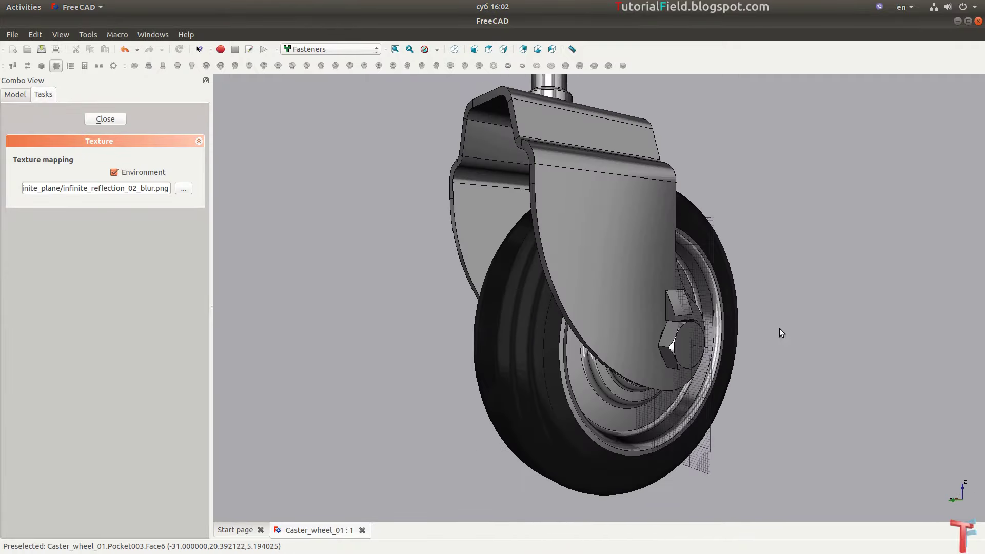
{"action": "mouse_move", "coordinate": [780, 333]}
{"action": "middle_mouse_down"}
{"action": "mouse_move", "coordinate": [834, 269]}
{"action": "mouse_move", "coordinate": [769, 282]}
{"action": "mouse_move", "coordinate": [616, 345]}
{"action": "mouse_move", "coordinate": [625, 343]}
{"action": "middle_mouse_up"}
{"action": "left_click", "coordinate": [395, 50]}
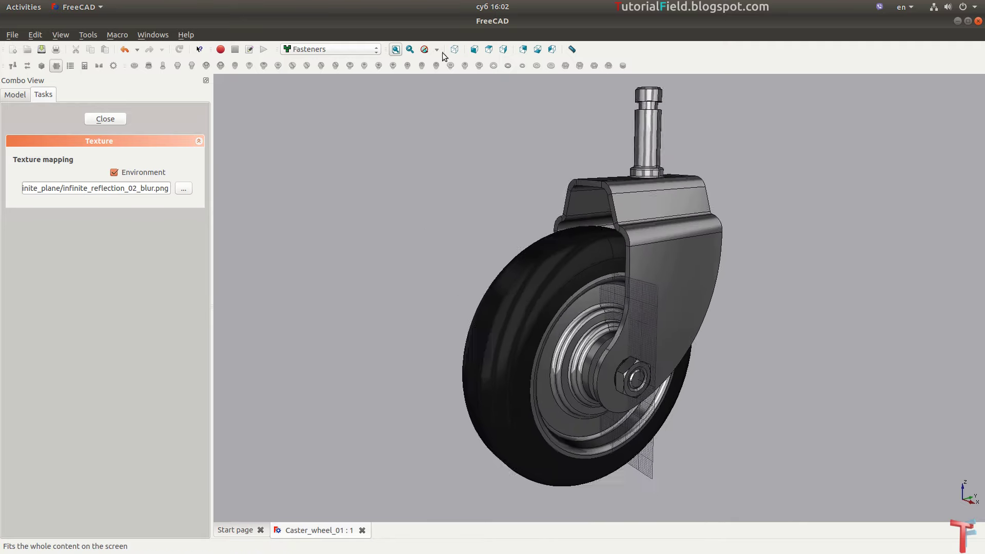